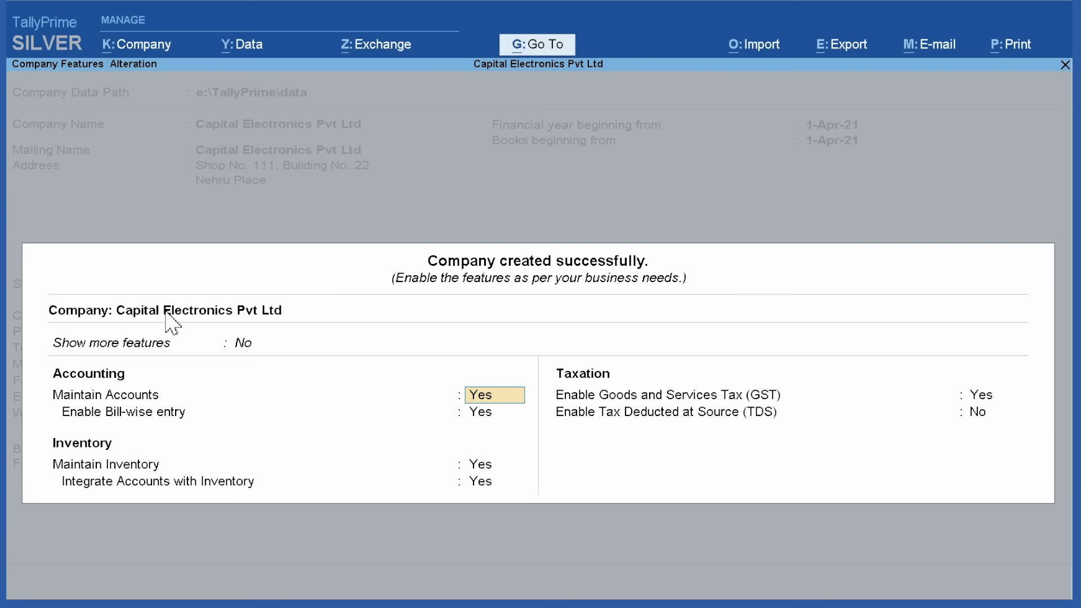
left_click(241, 345)
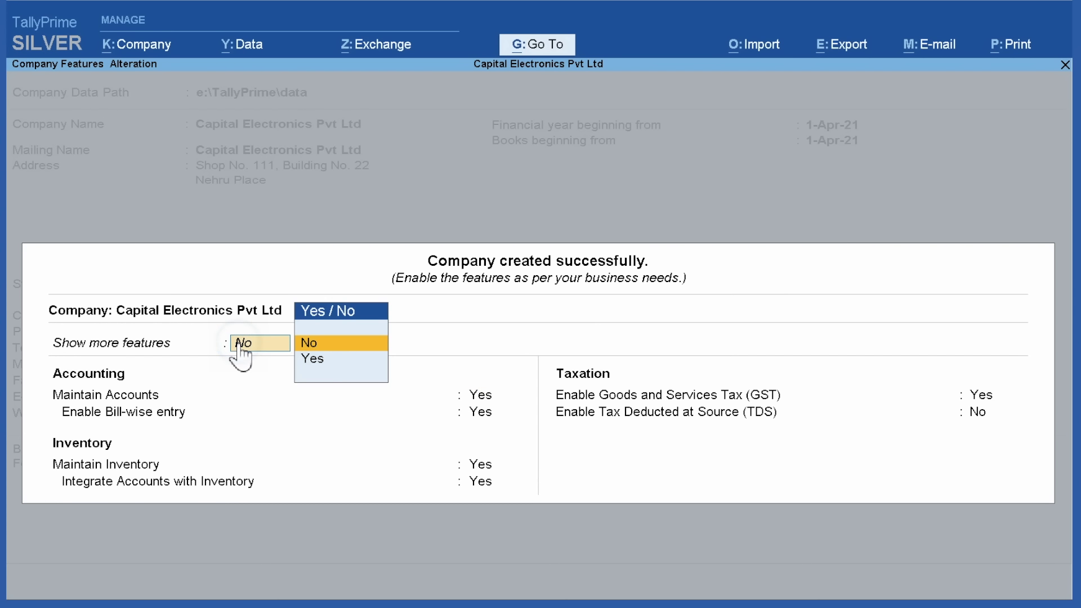
left_click(312, 359)
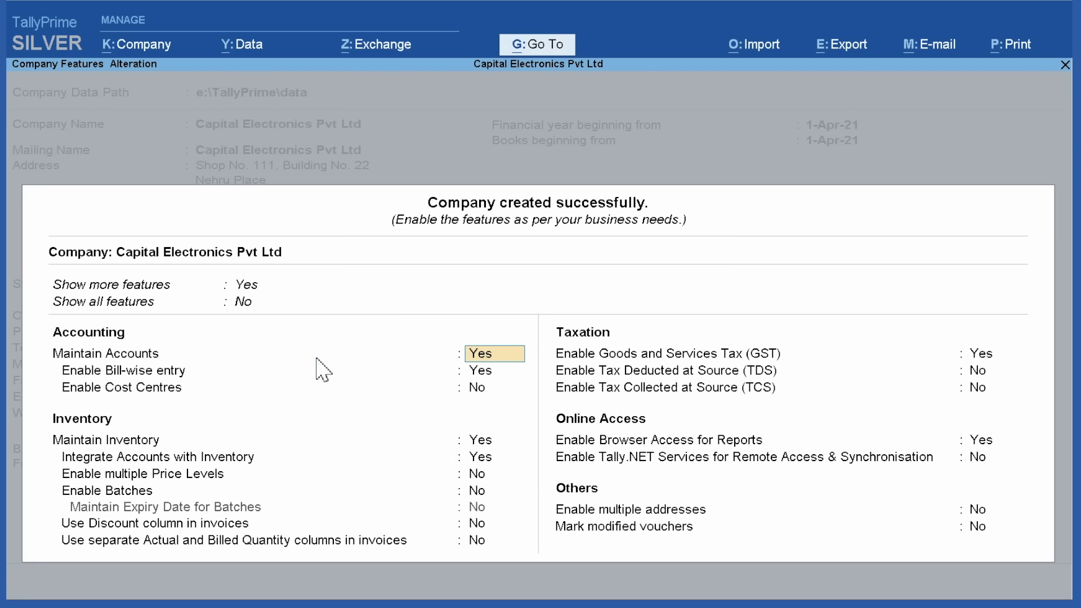
left_click(250, 285)
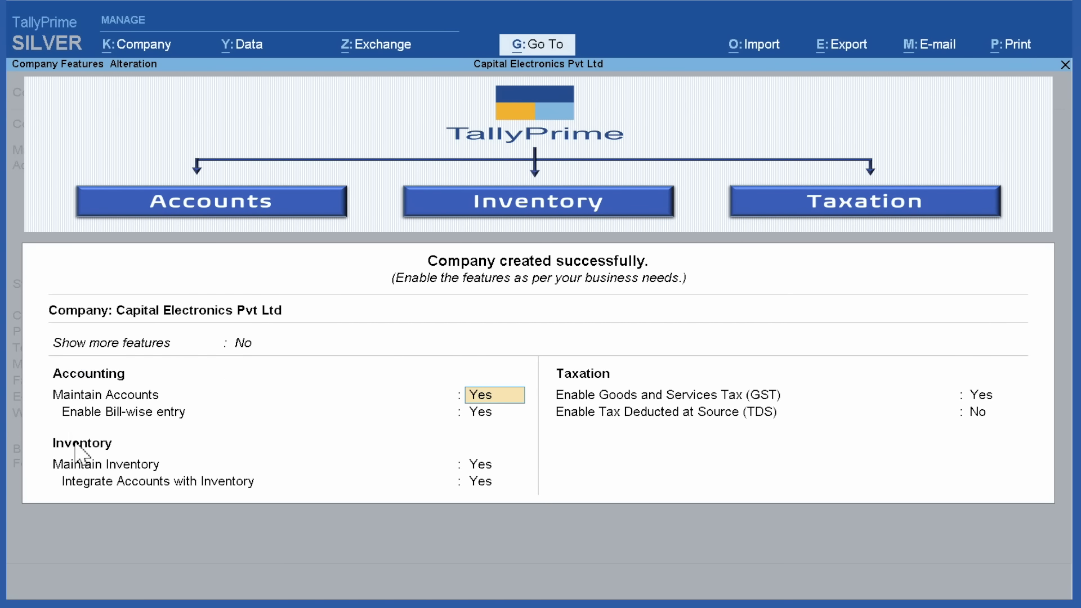
left_click(580, 365)
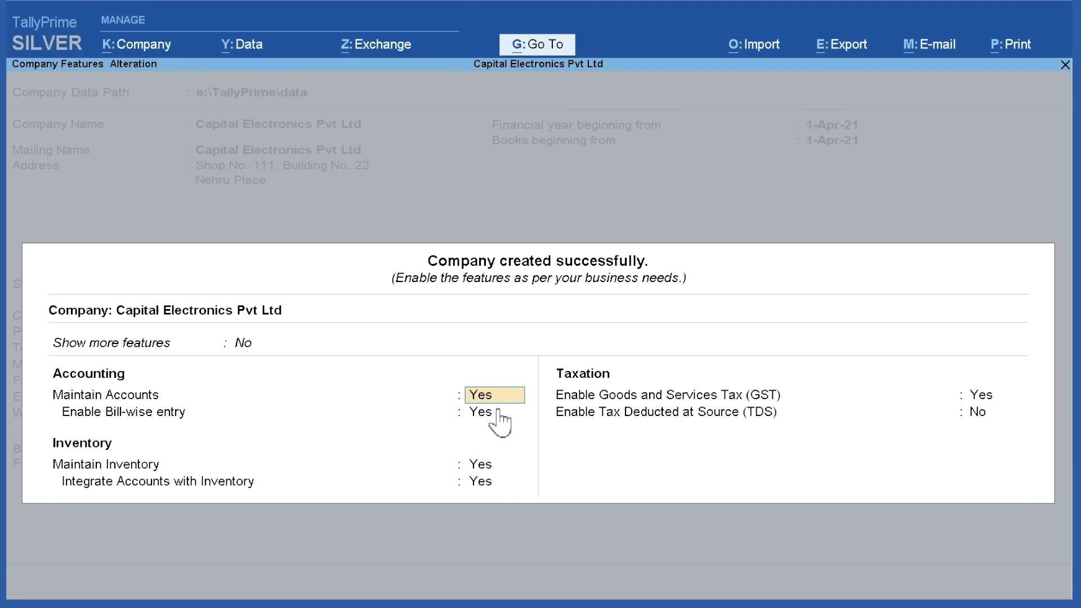
Keep accounts and bill-wise entry on, set Maintain Inventory and Integrate Accounts to Yes, and accept GST
key("Return")
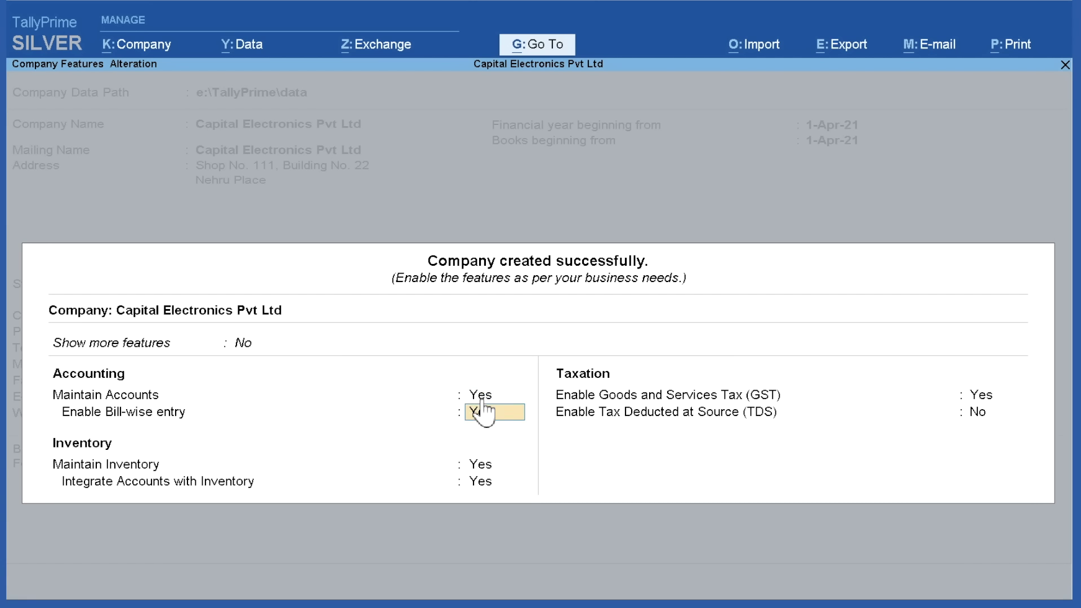
key("Return")
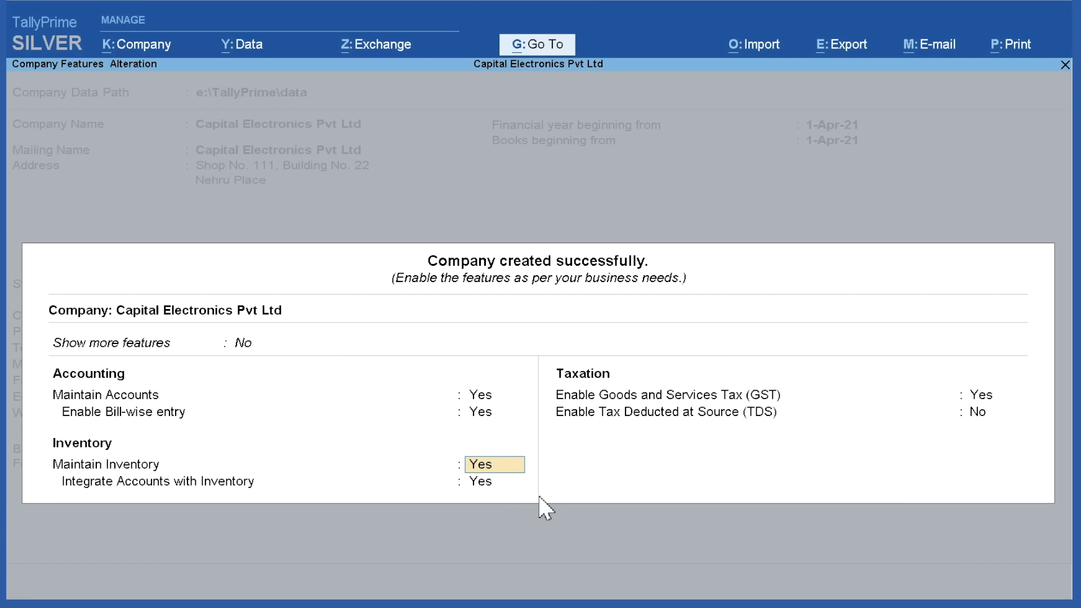
type("n")
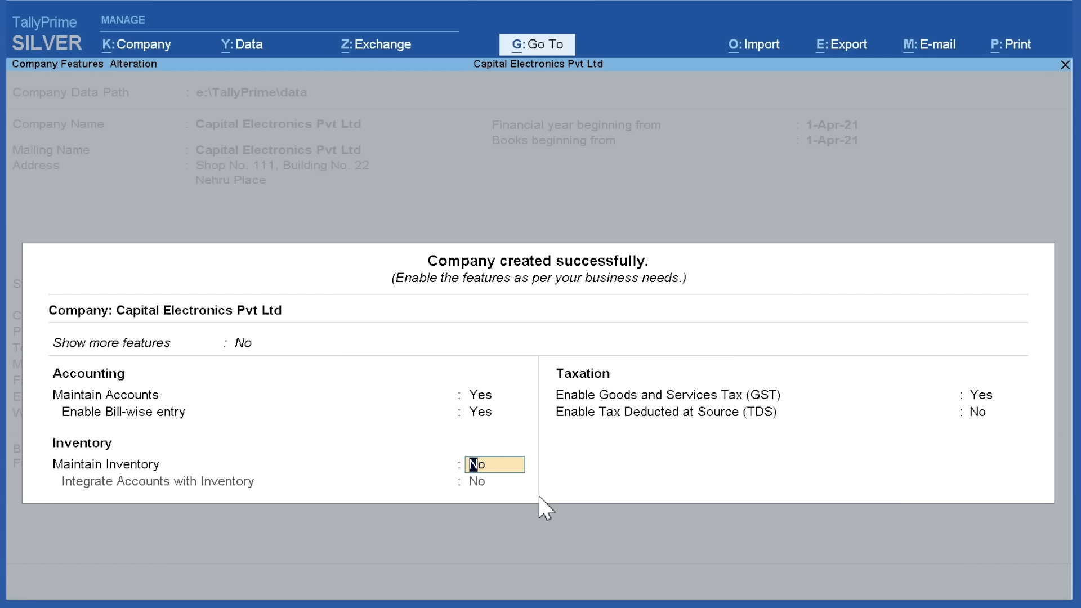
type("y")
key("Return")
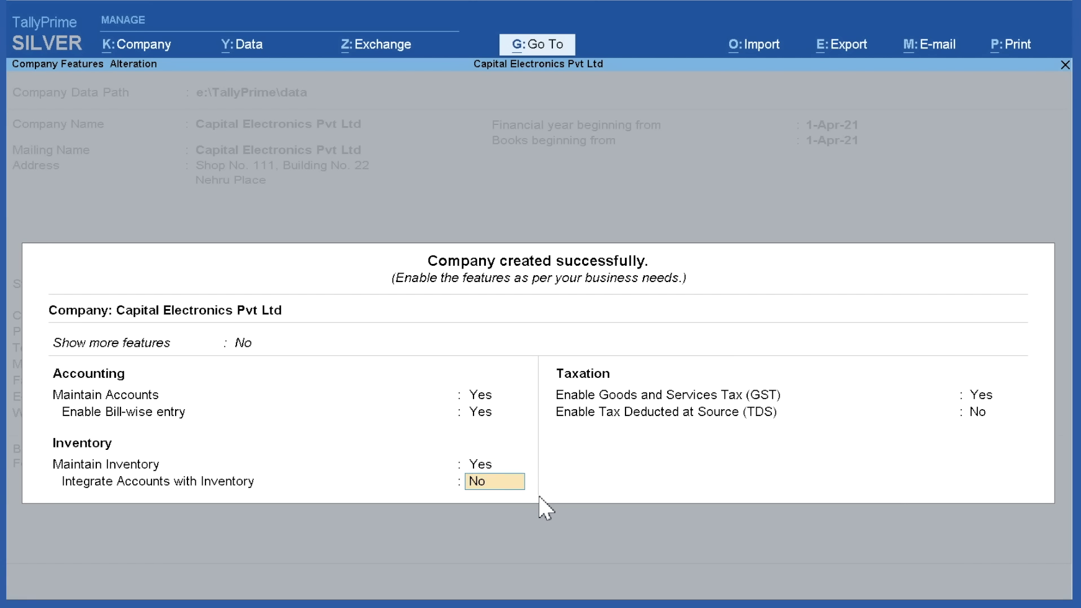
type("y")
key("Return")
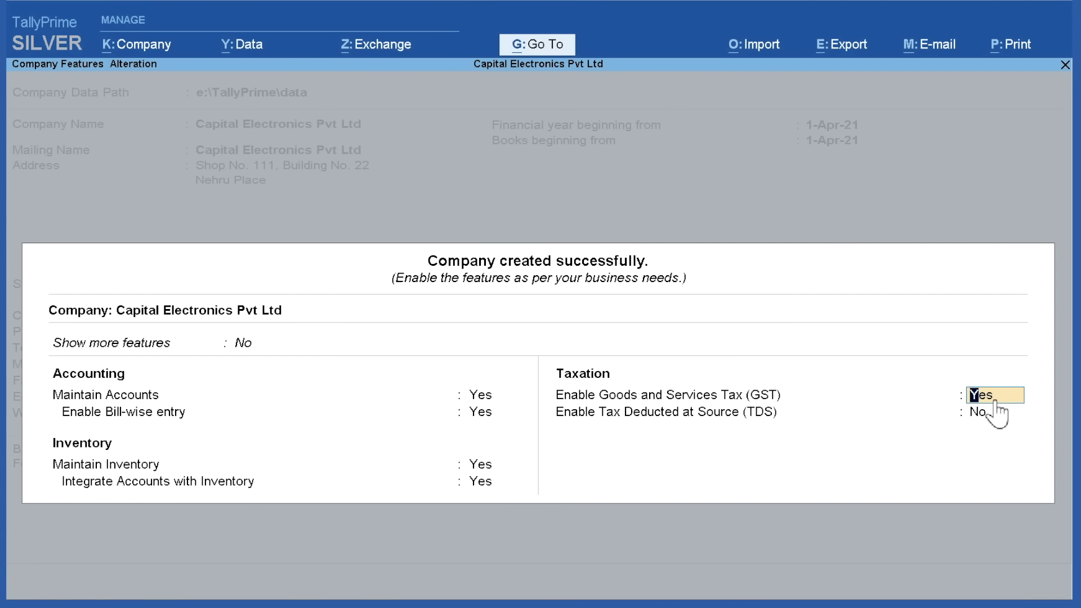
key("Return")
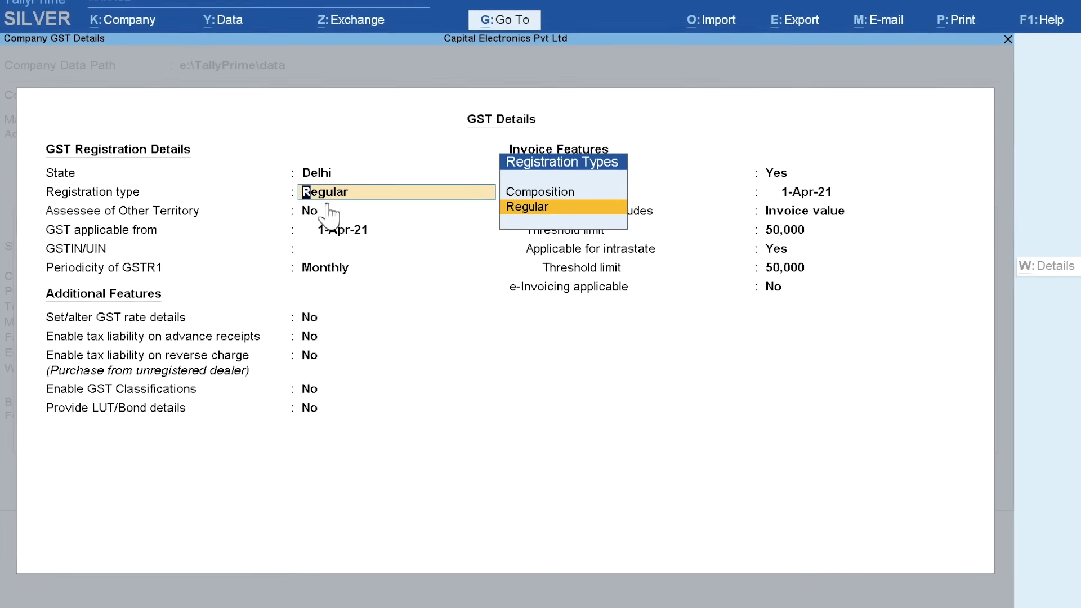
Keep Regular registration, enter the company's GSTIN, and leave GSTR1 periodicity as Monthly
key("Return")
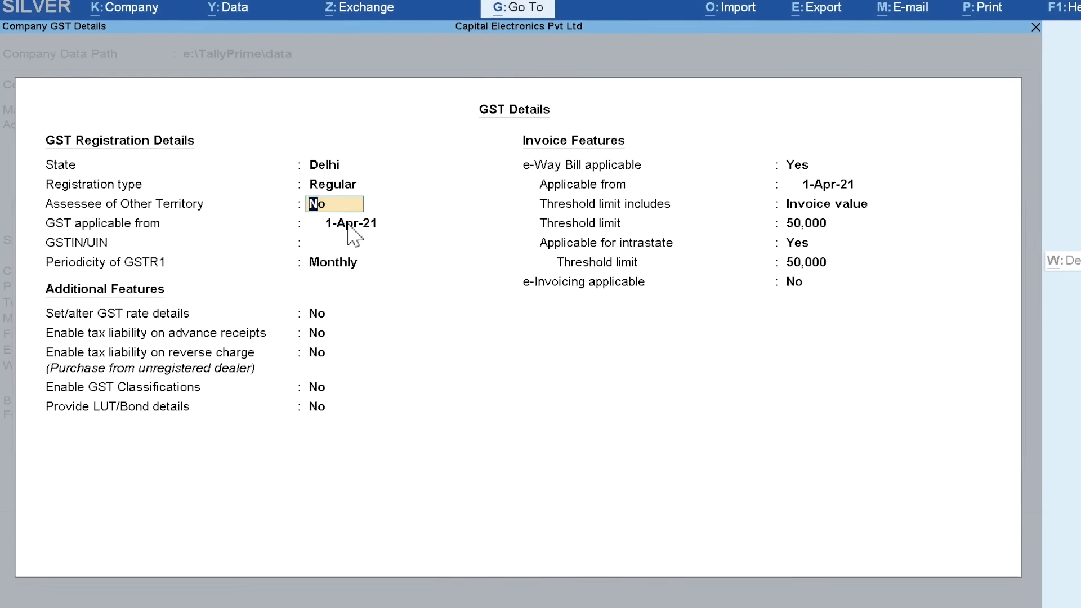
left_click(345, 227)
left_click(319, 242)
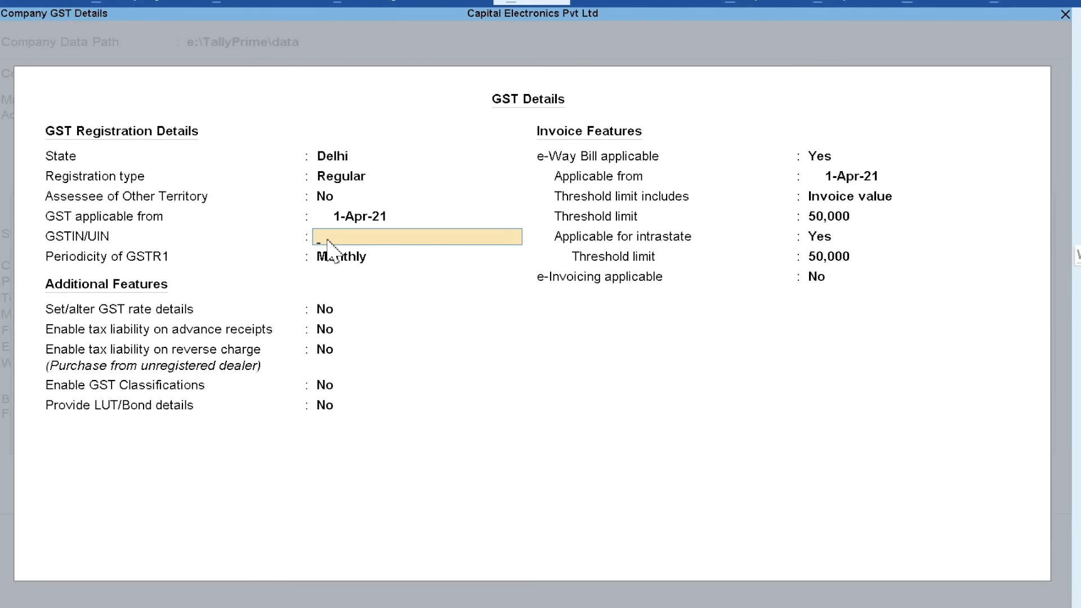
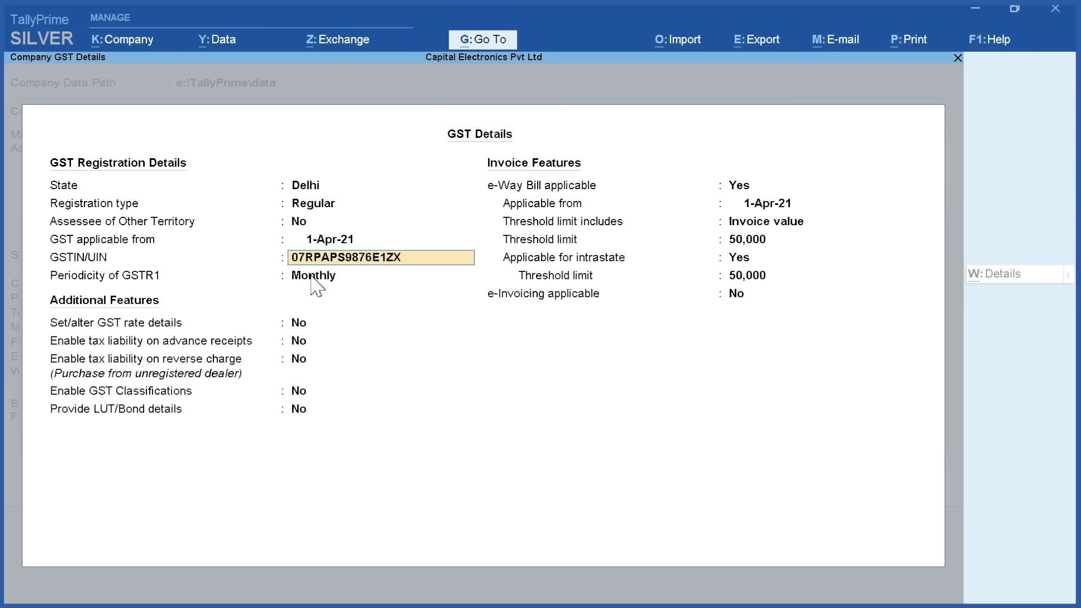
key("Return")
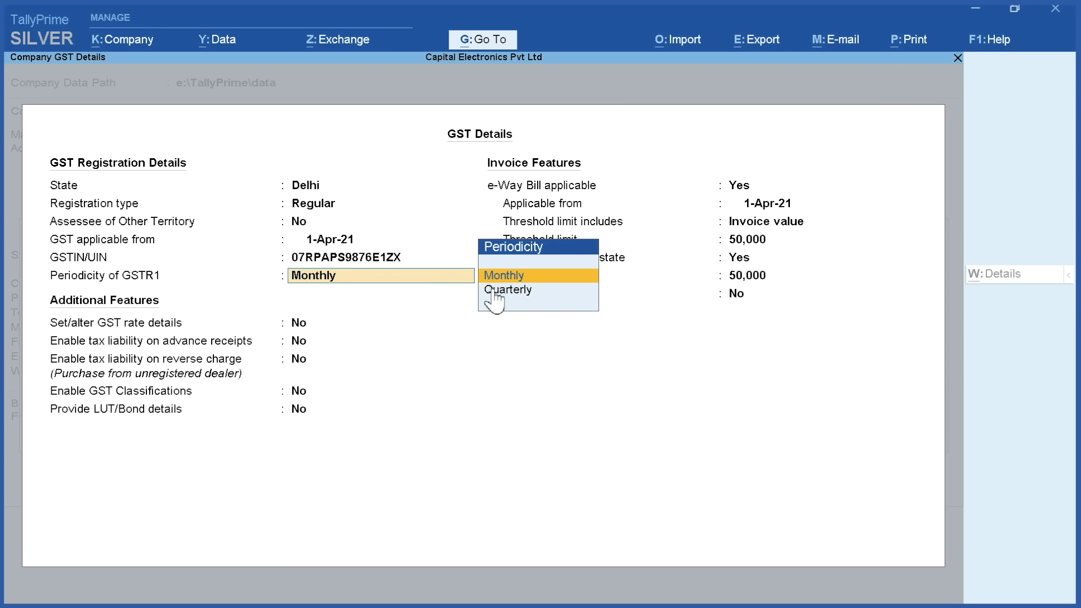
key("Return")
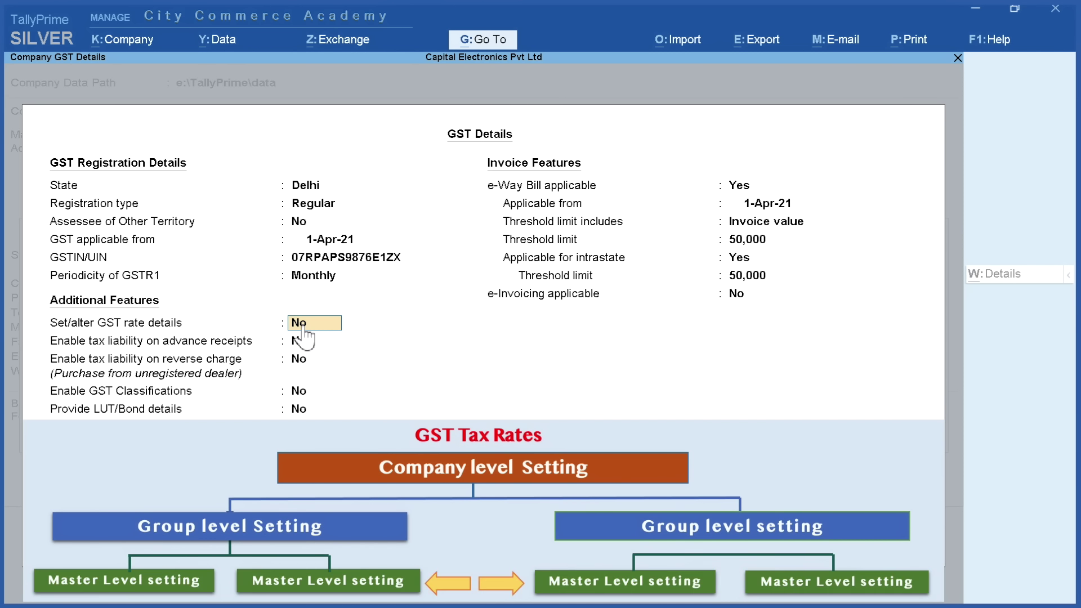
Back out of the company GST rate details screen without setting any rates
key("y")
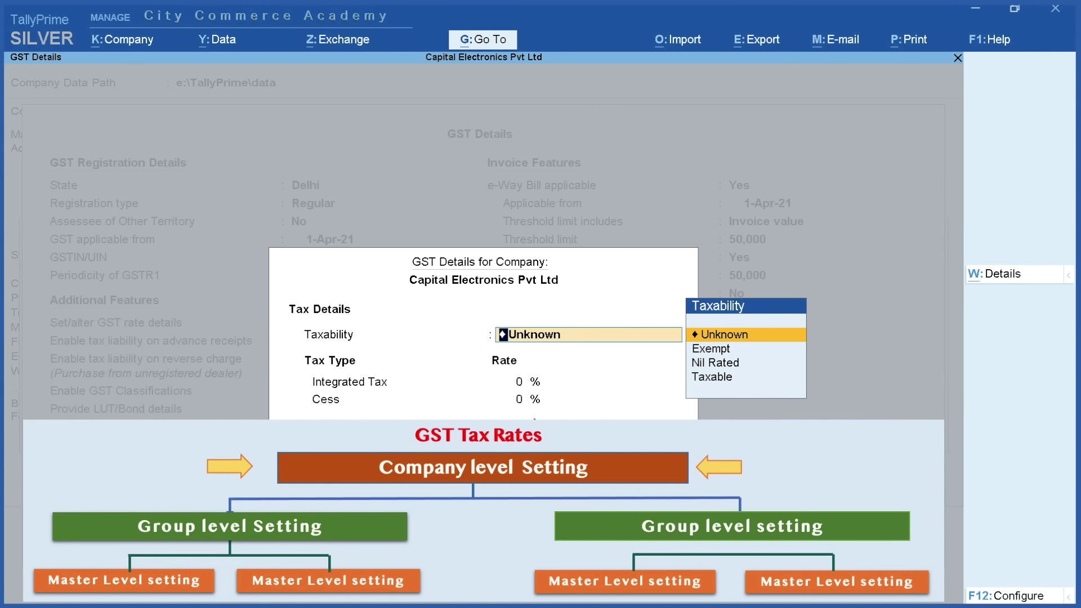
key("Escape")
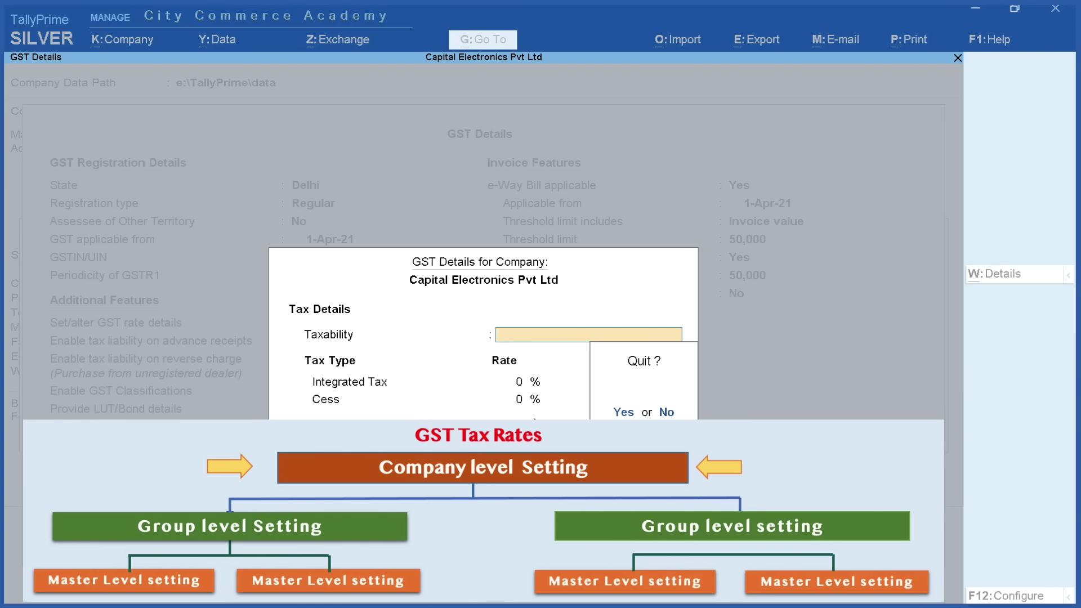
key("y")
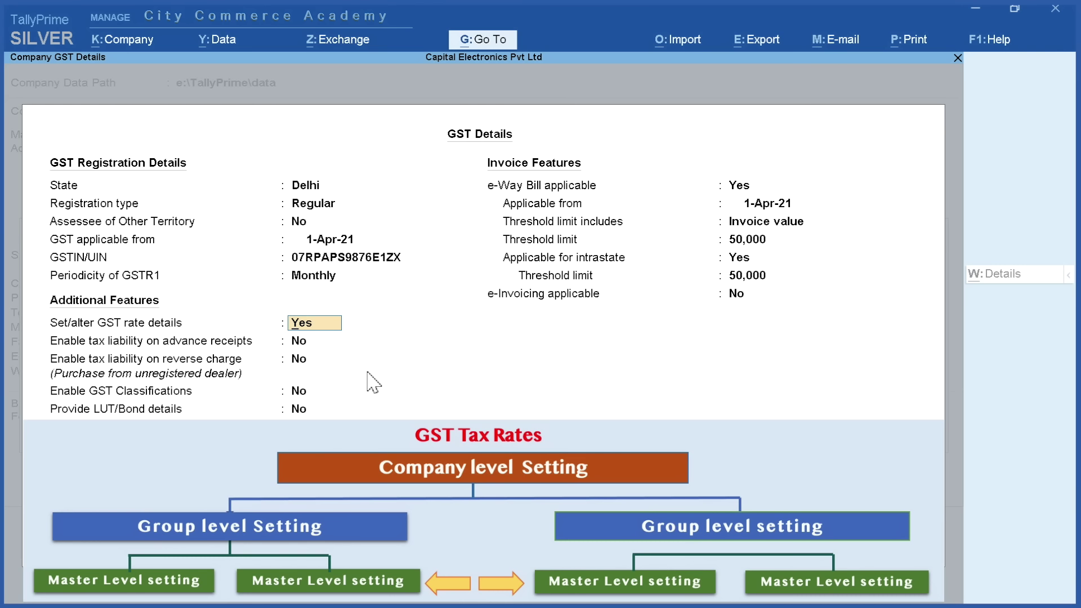
Set GST rate details to No, keep advance-receipt and reverse-charge liability No, and enable GST Classifications
type("n")
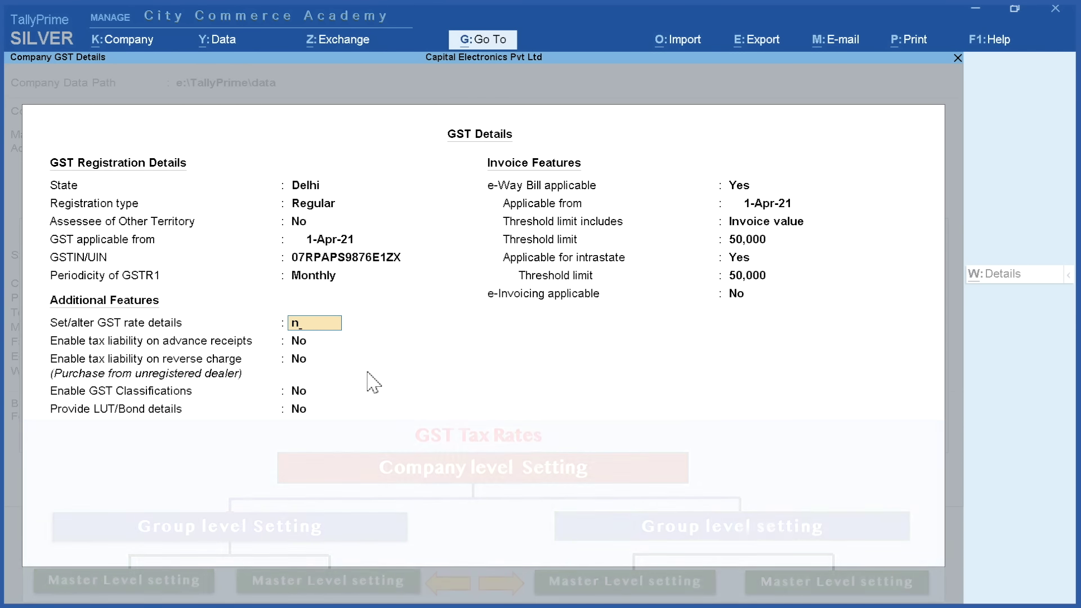
key("Return")
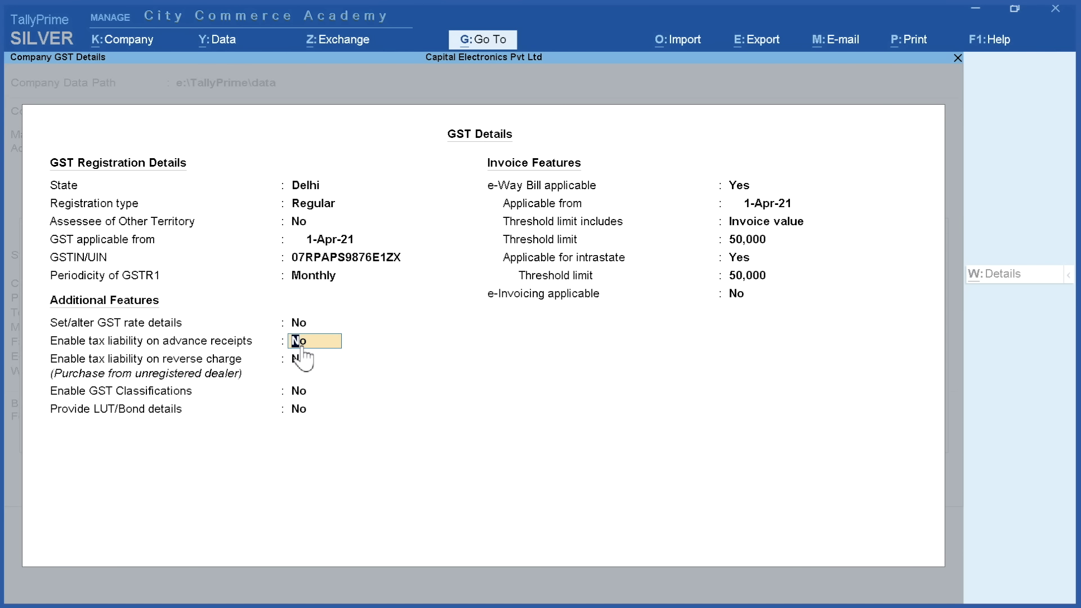
key("Return")
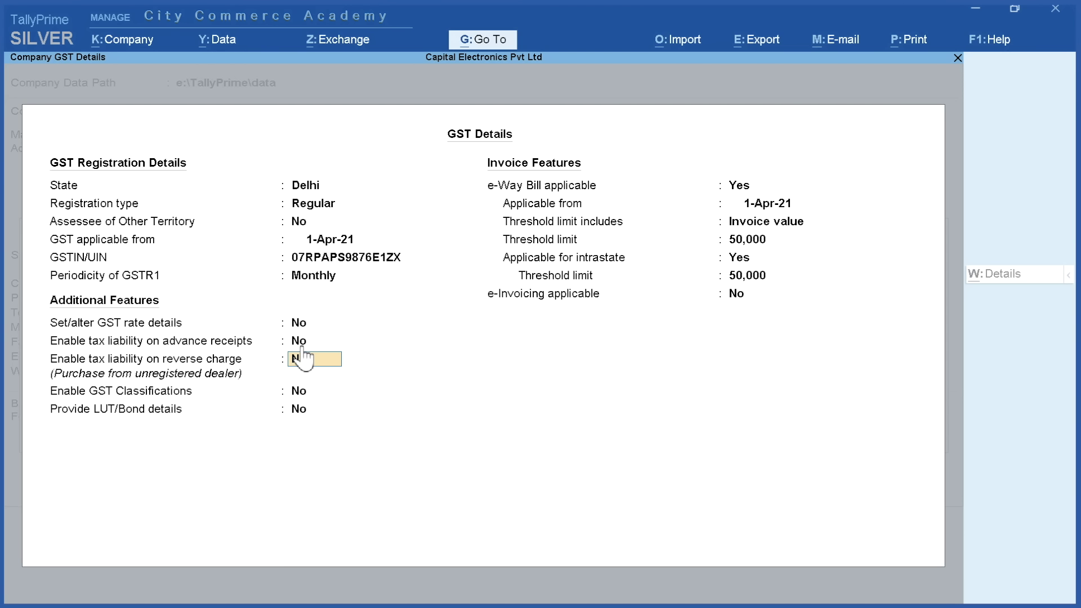
key("Return")
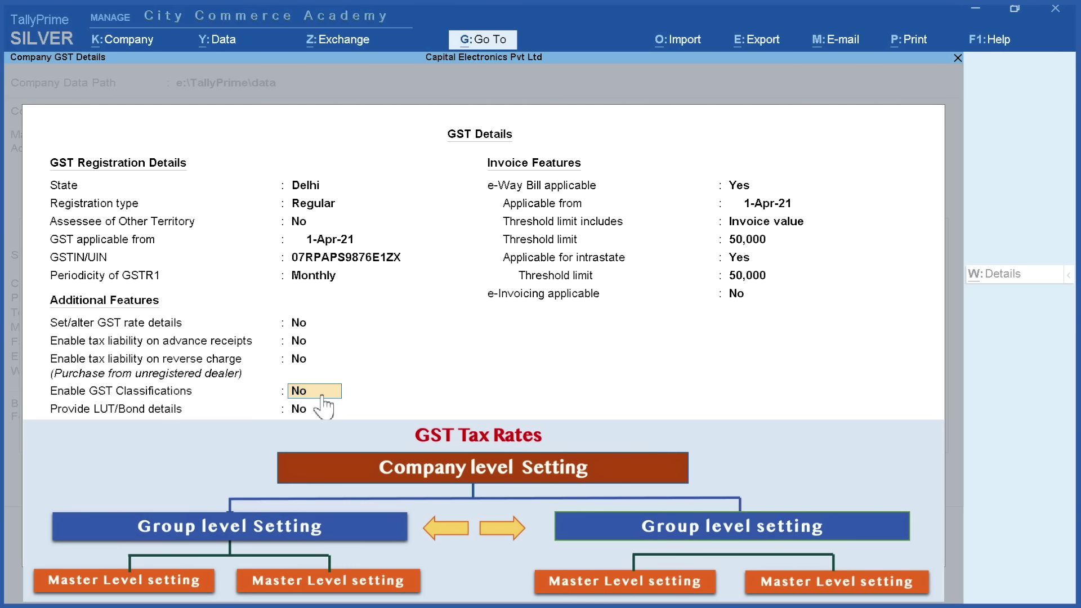
type("y")
key("Return")
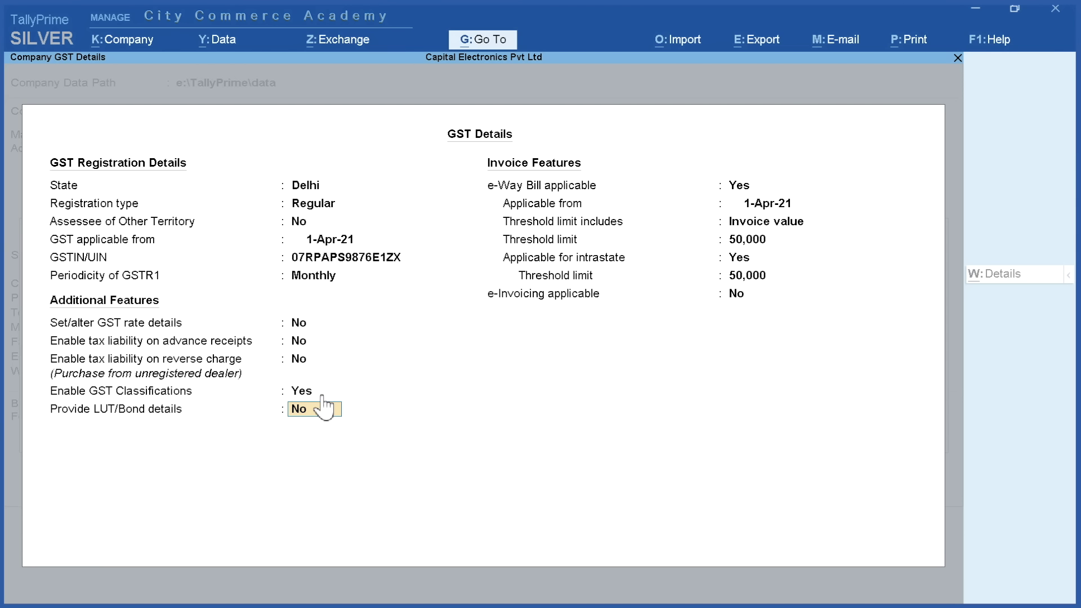
Leave e-Way Bill settings unchanged, keep e-Invoicing No, and accept the GST Details
key("Return")
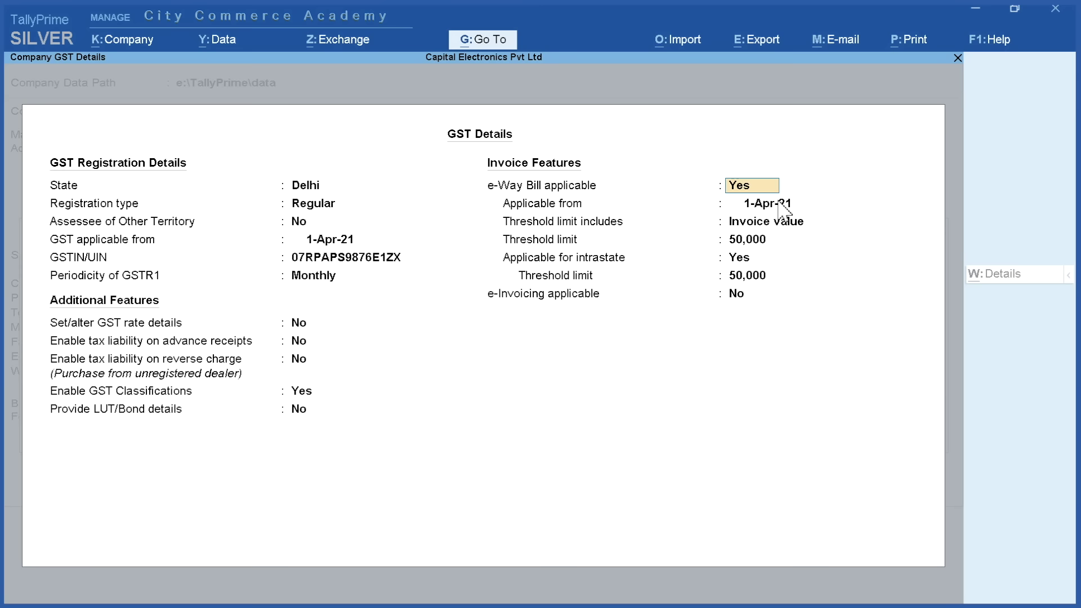
key("Return")
key("Return")
key("Return")
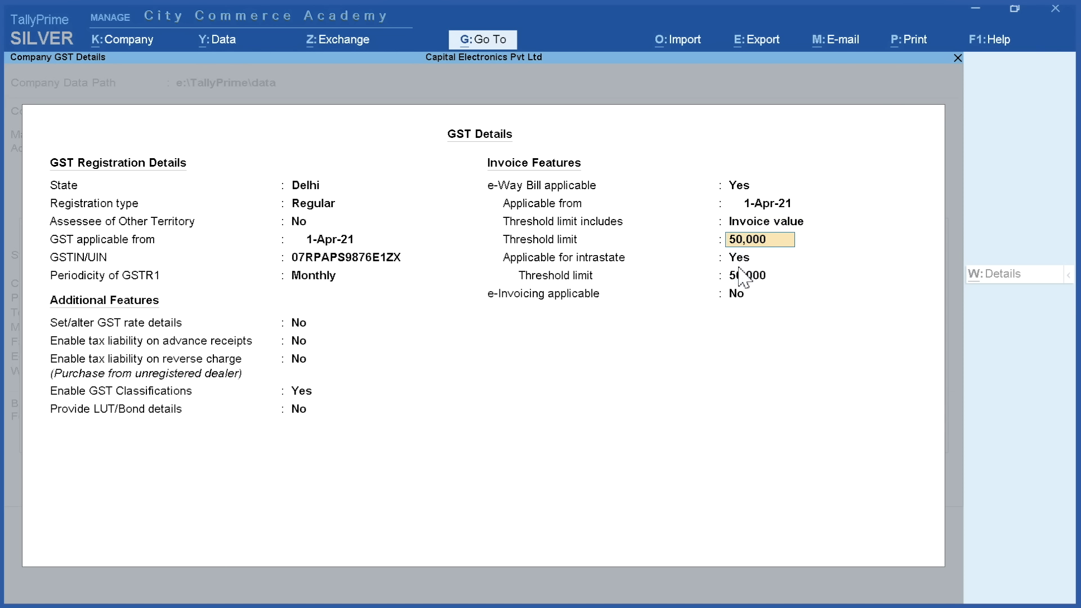
left_click(744, 262)
left_click(749, 280)
left_click(742, 295)
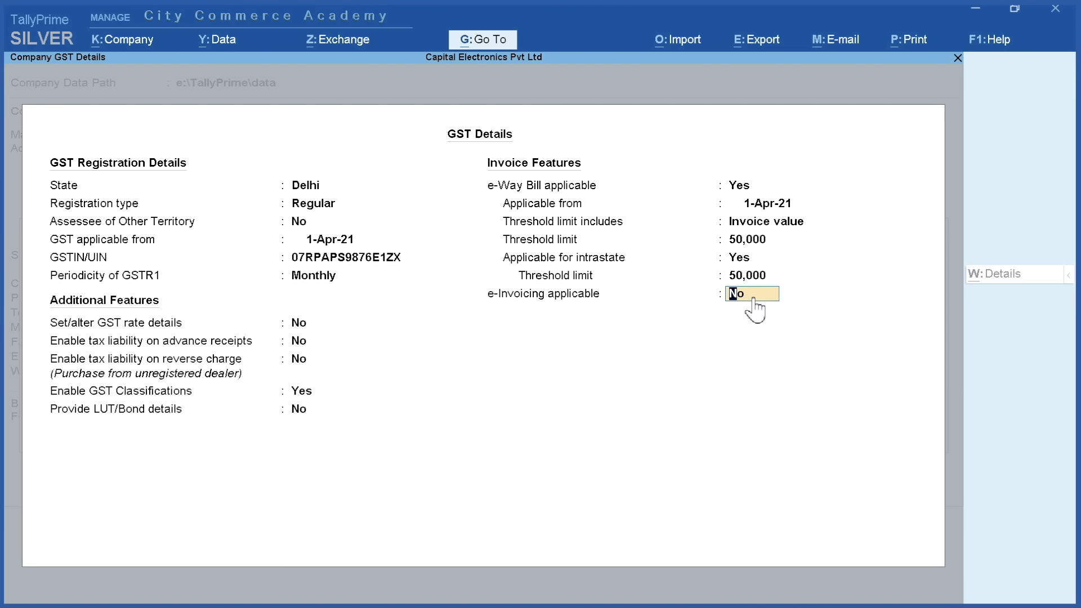
key("Return")
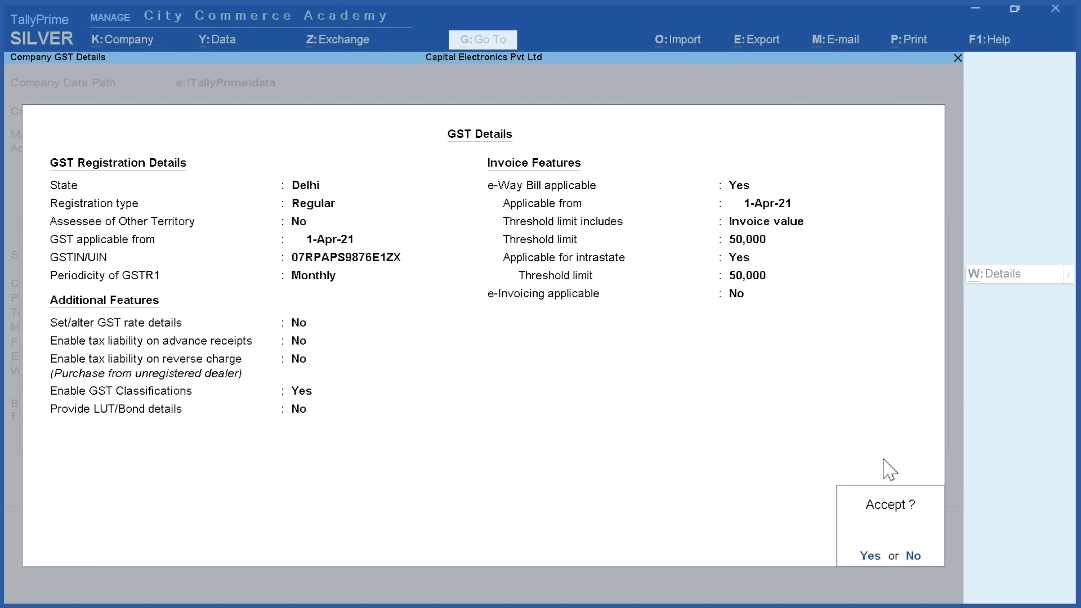
left_click(870, 556)
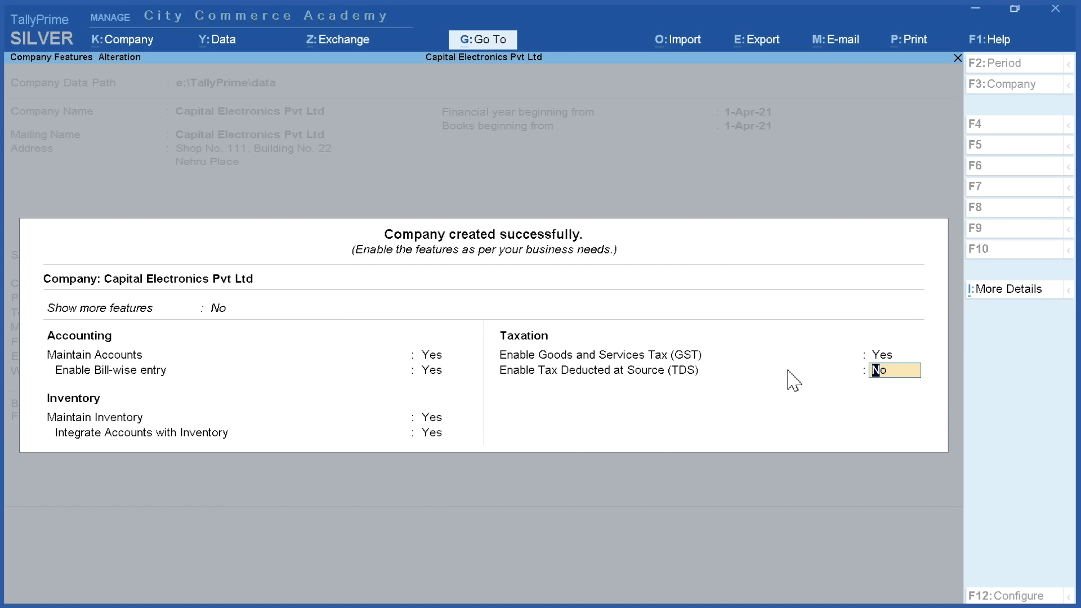
Accept the company features with TDS left at No, completing Capital Electronics Pvt Ltd
key("Return")
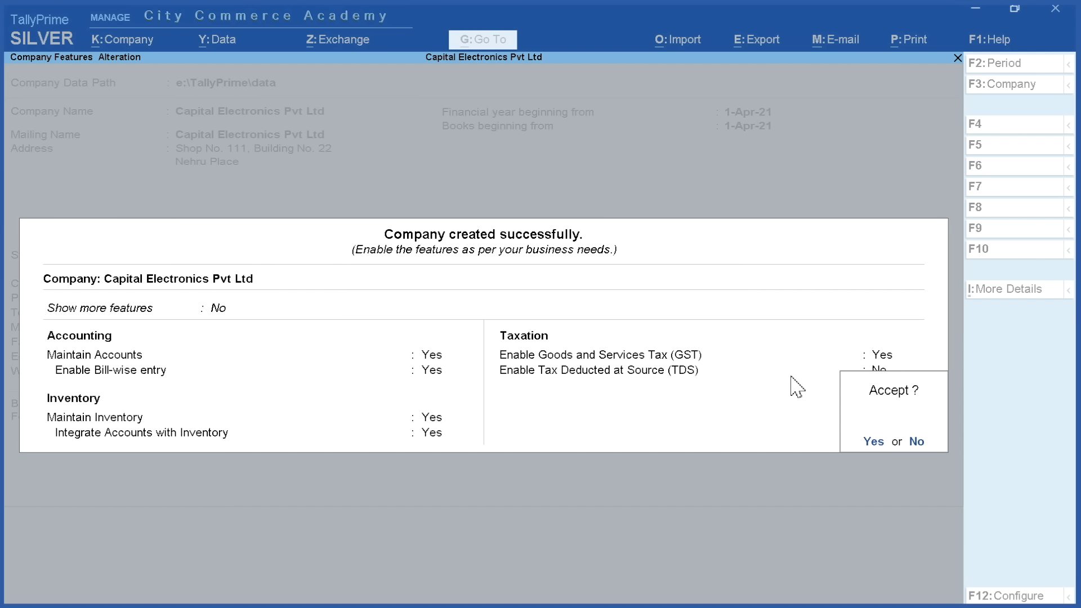
left_click(870, 442)
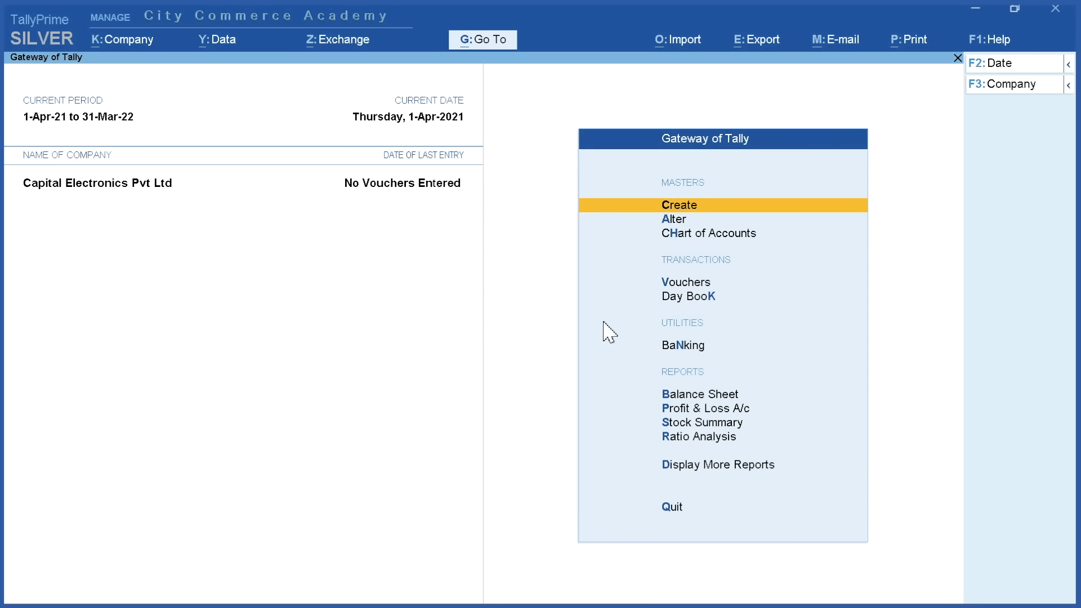
left_click(35, 188)
Re-save the company details unchanged via Company > Alter, then bring up Company Features for alteration
left_click(127, 40)
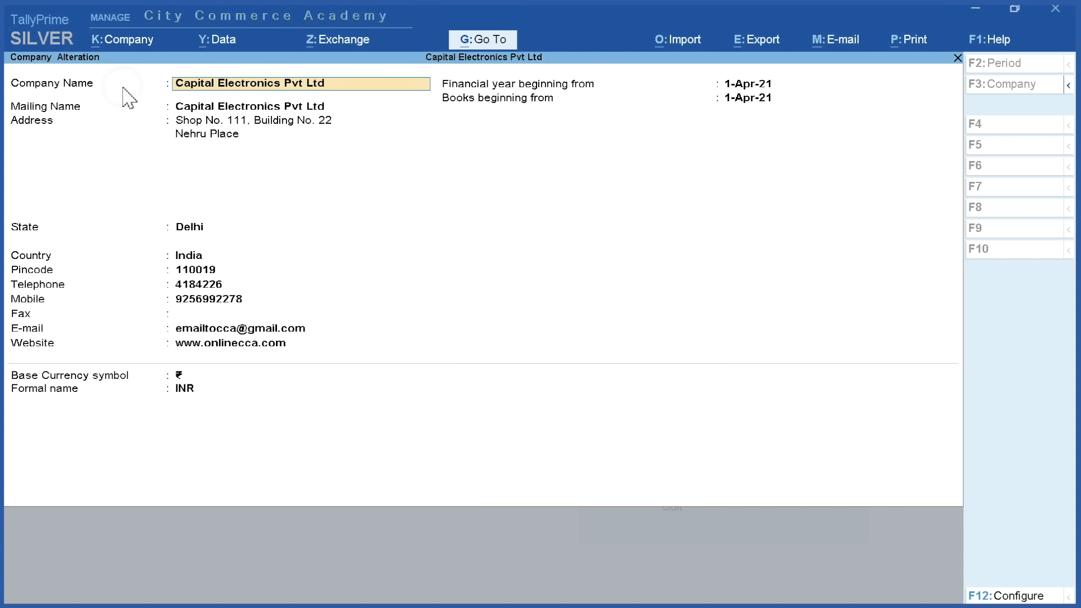
left_click(123, 87)
key("Return")
key("Return")
key("Return")
key("Return")
key("Return")
key("Return")
key("Return")
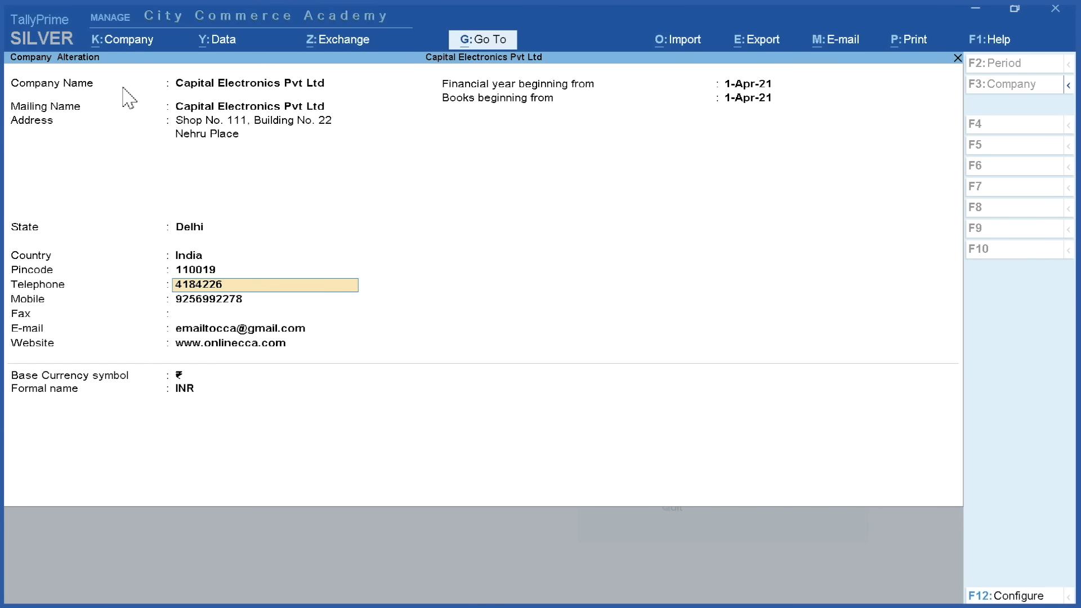
key("Return")
key("Return")
key("Return")
key("Return")
key("Return")
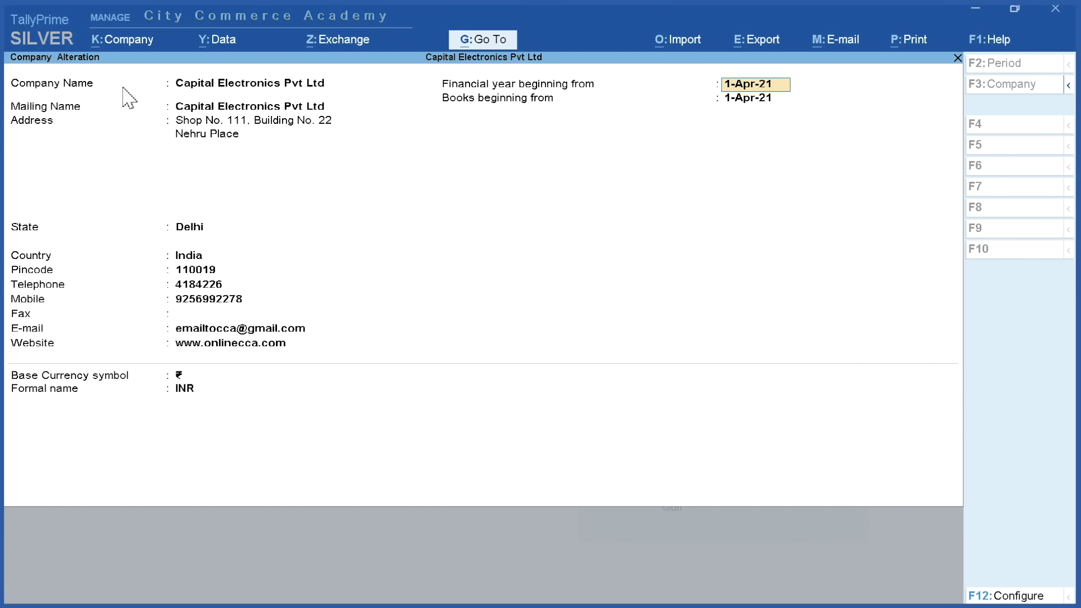
key("Return")
key("Return")
key("Return")
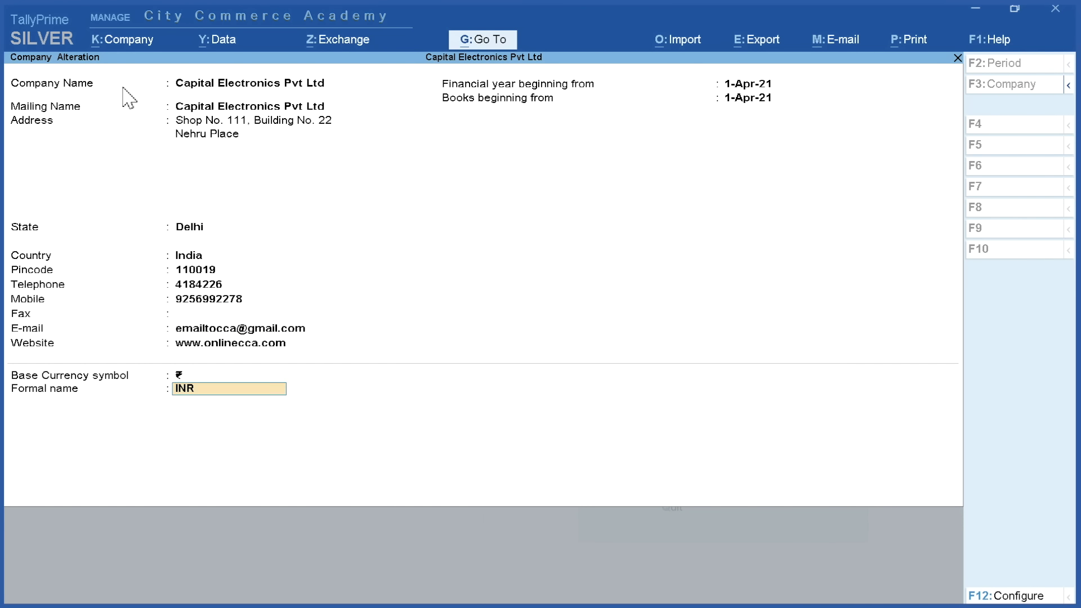
key("Return")
key("Return")
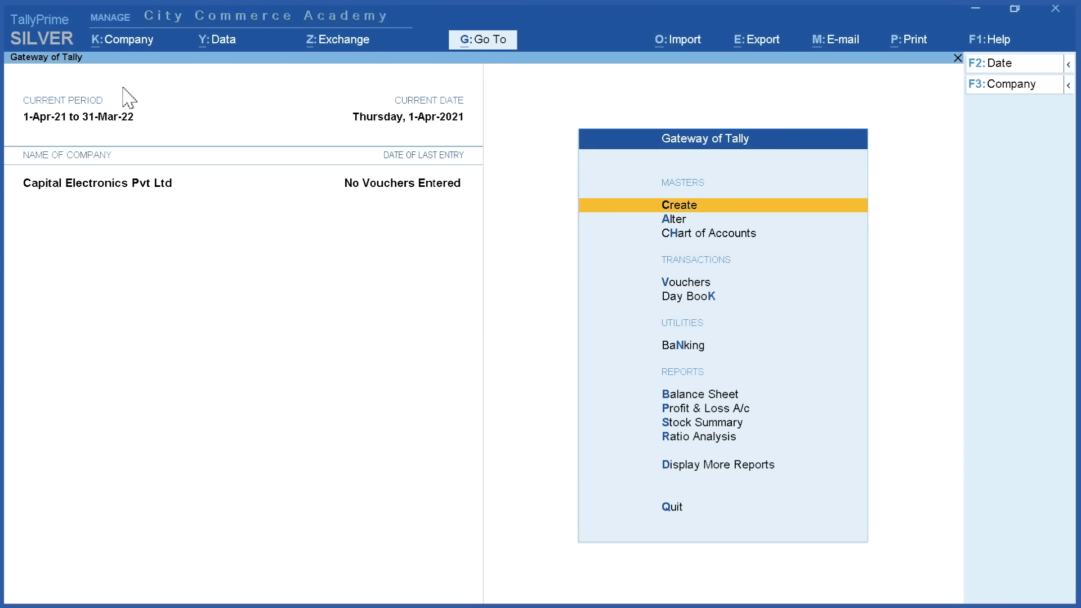
left_click(127, 45)
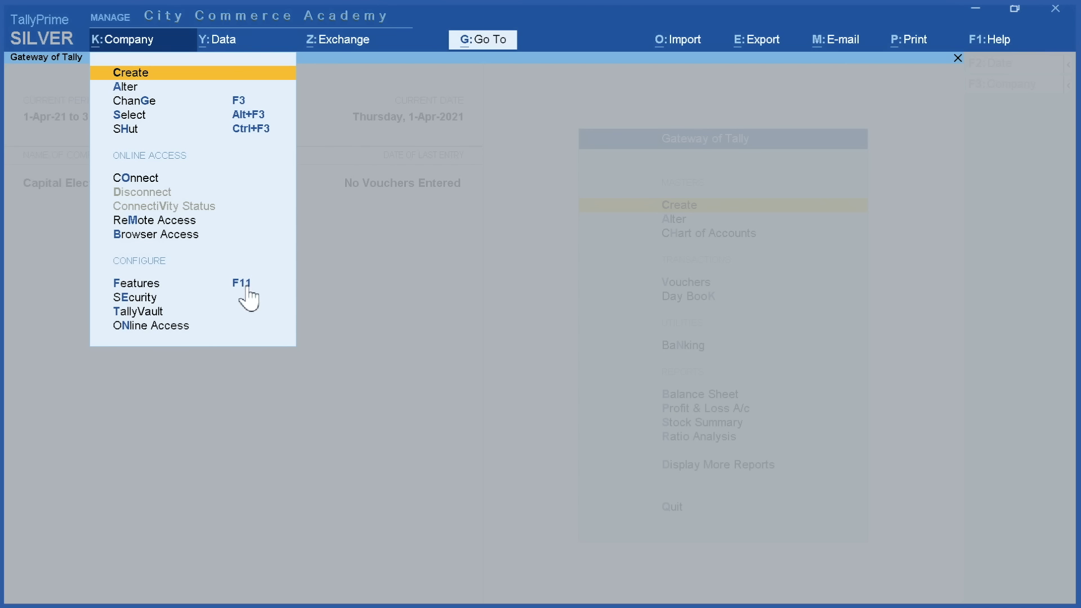
left_click(141, 285)
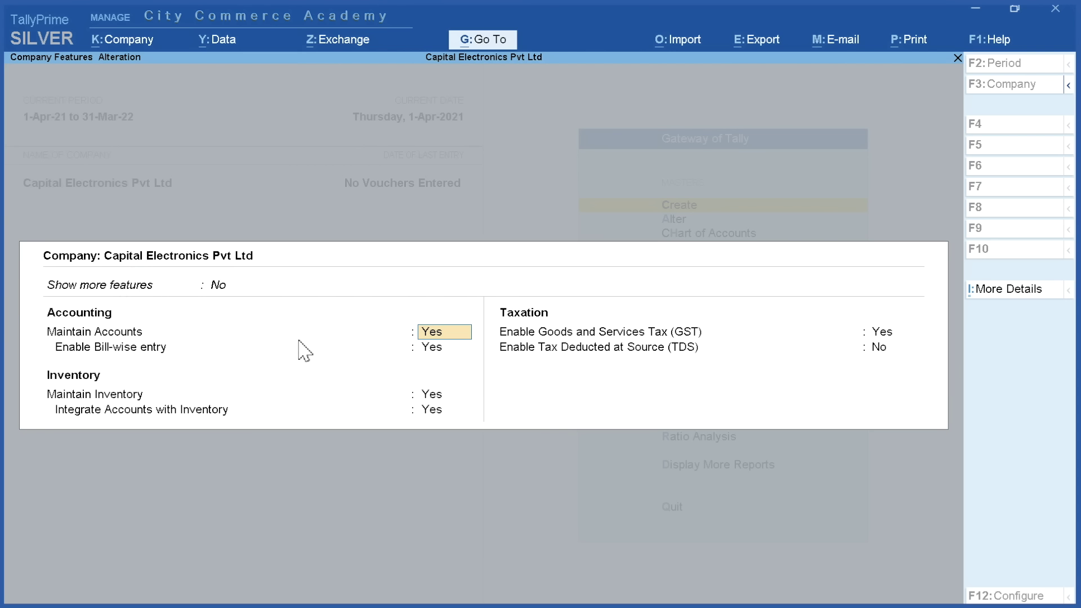
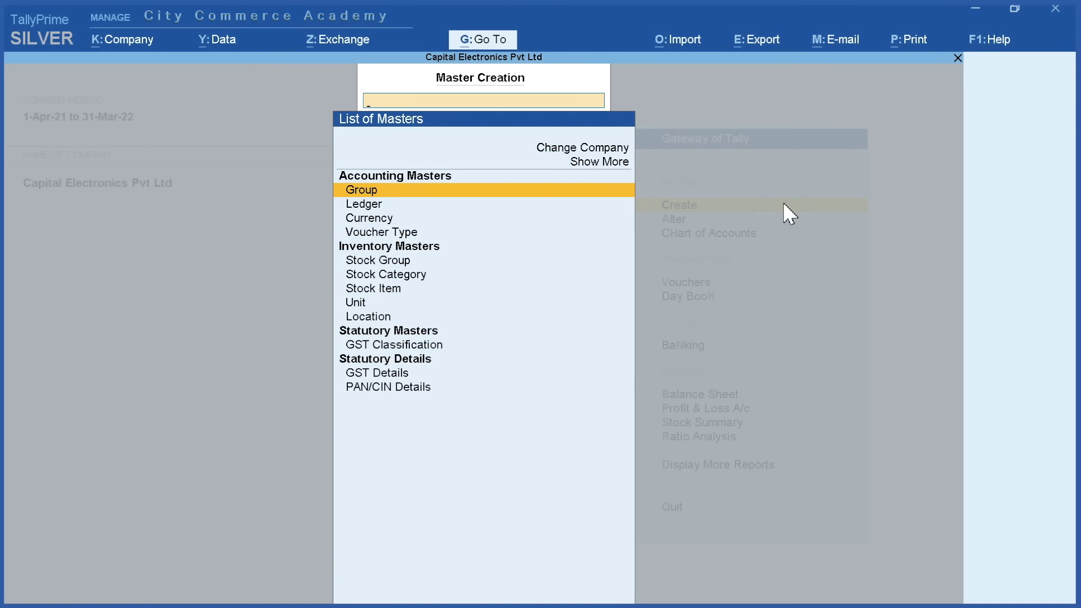
left_click(435, 176)
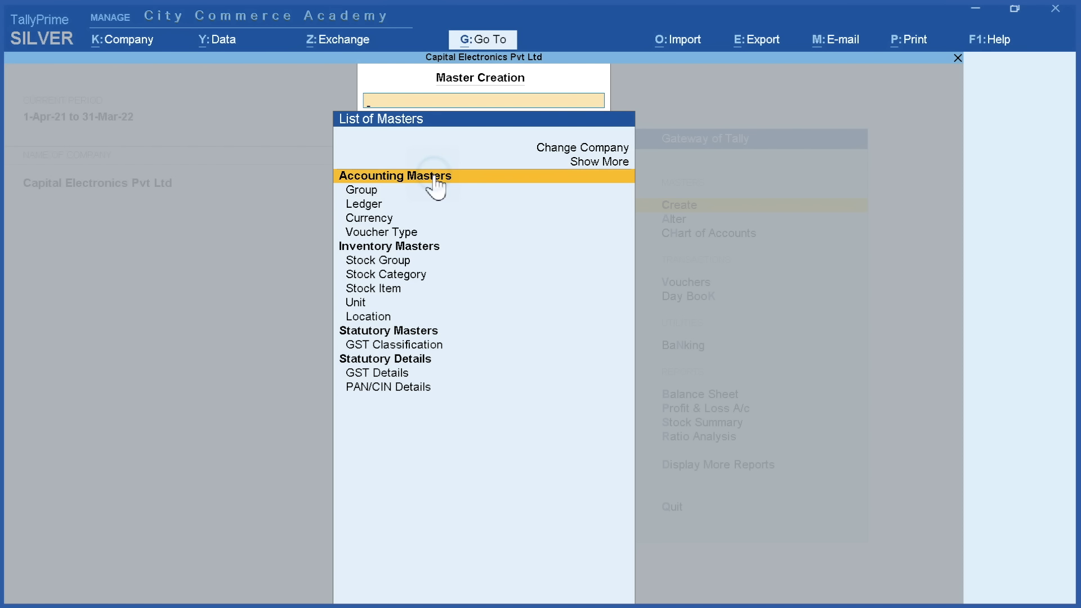
left_click(405, 247)
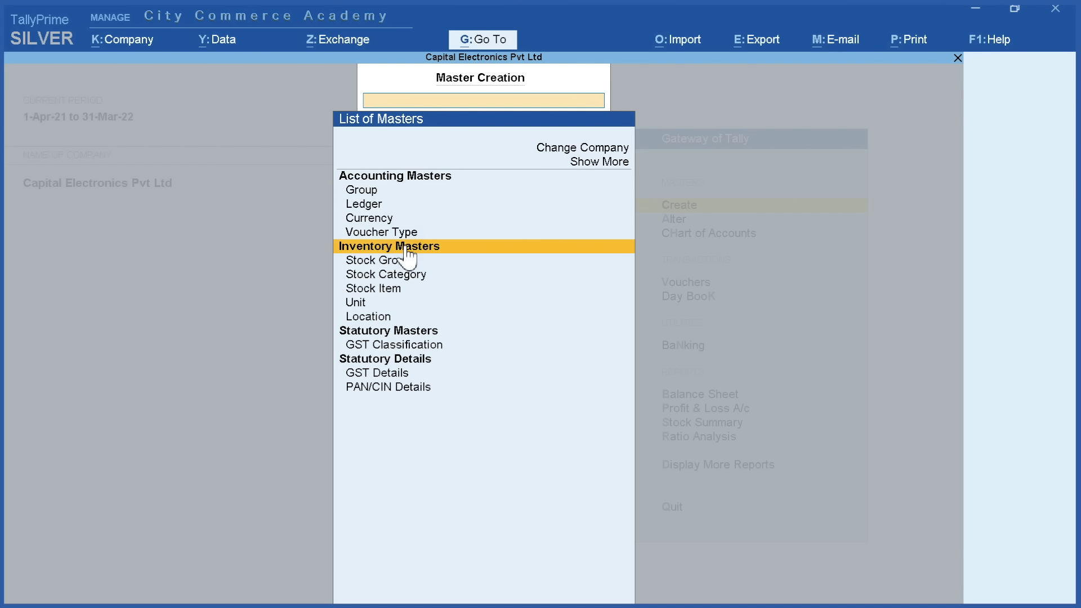
left_click(400, 332)
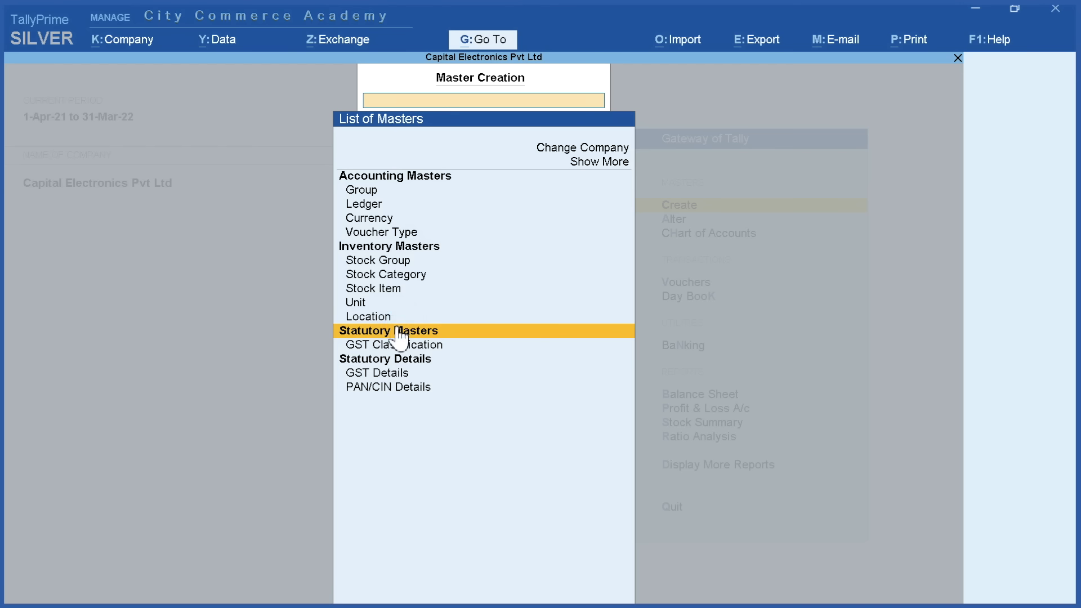
left_click(406, 178)
left_click(405, 178)
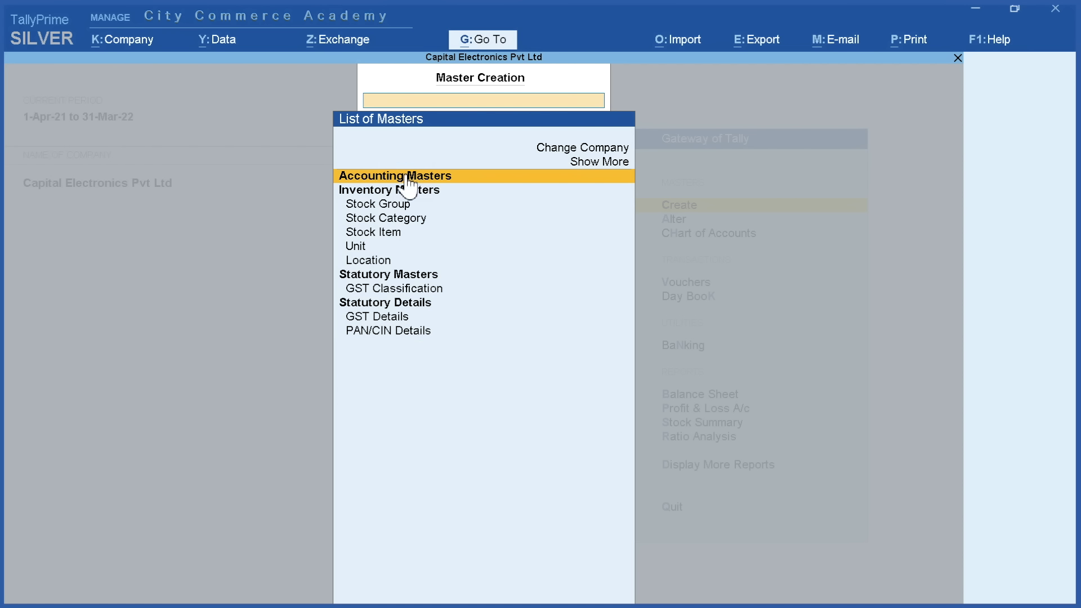
left_click(406, 178)
left_click(386, 191)
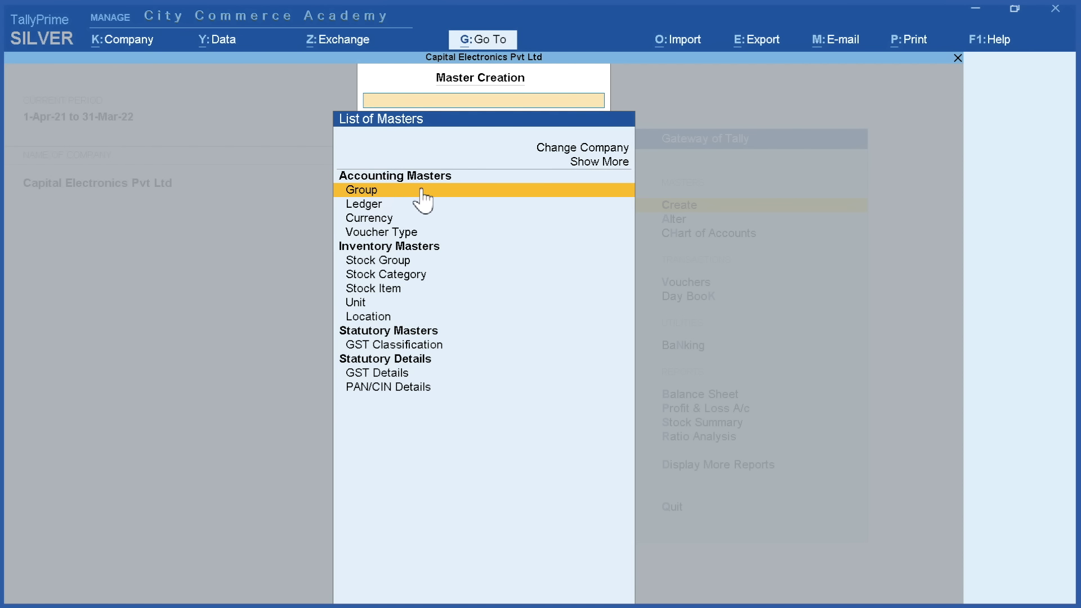
left_click(416, 208)
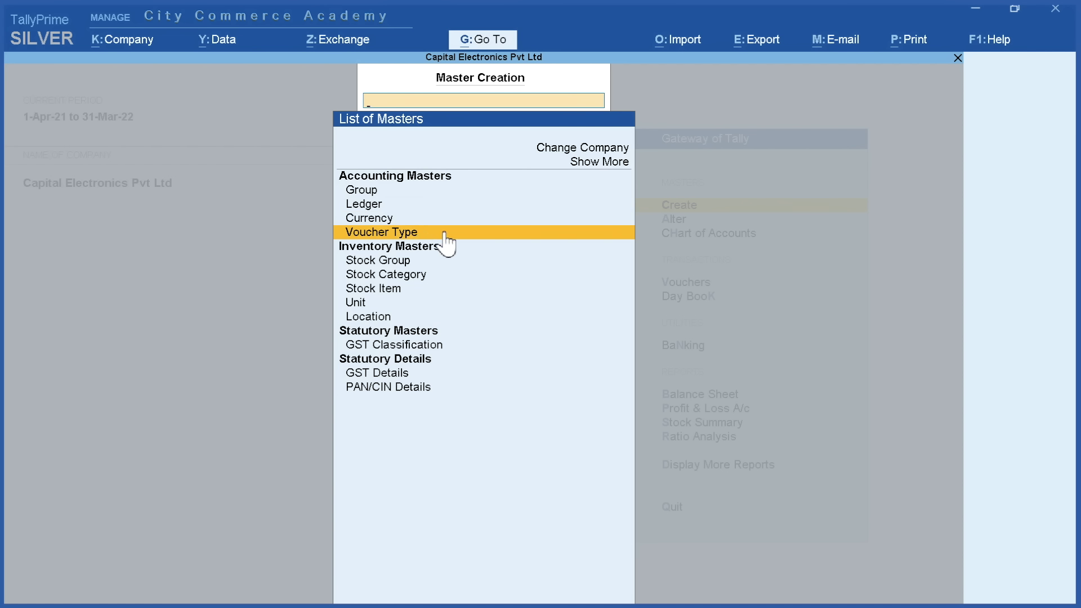
left_click(415, 247)
left_click(415, 248)
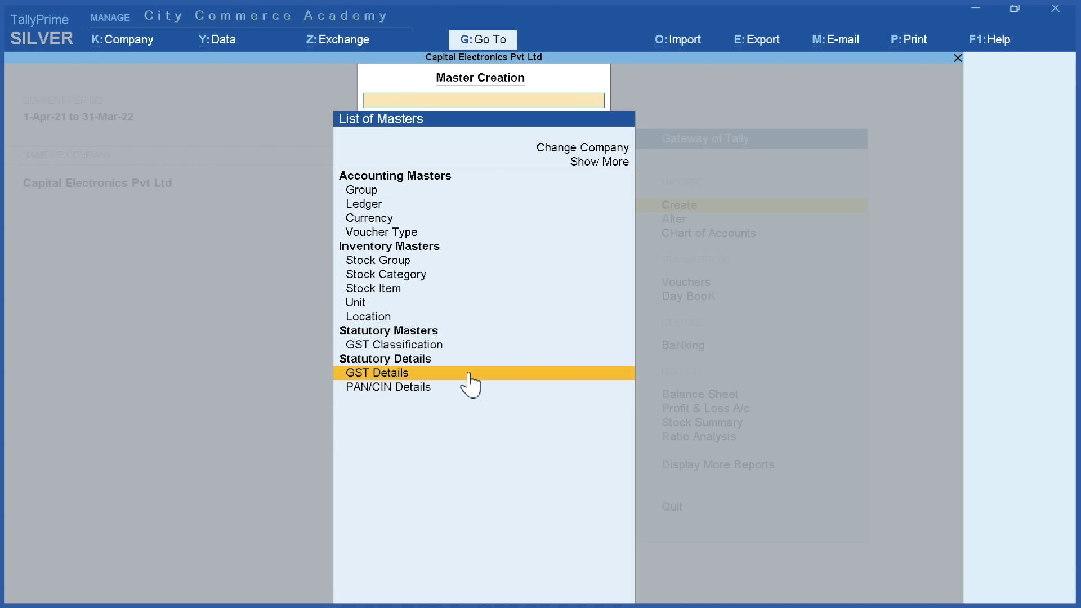
Switch to Master Alteration and view the default Cash and Profit & Loss A/c ledgers
key("Escape")
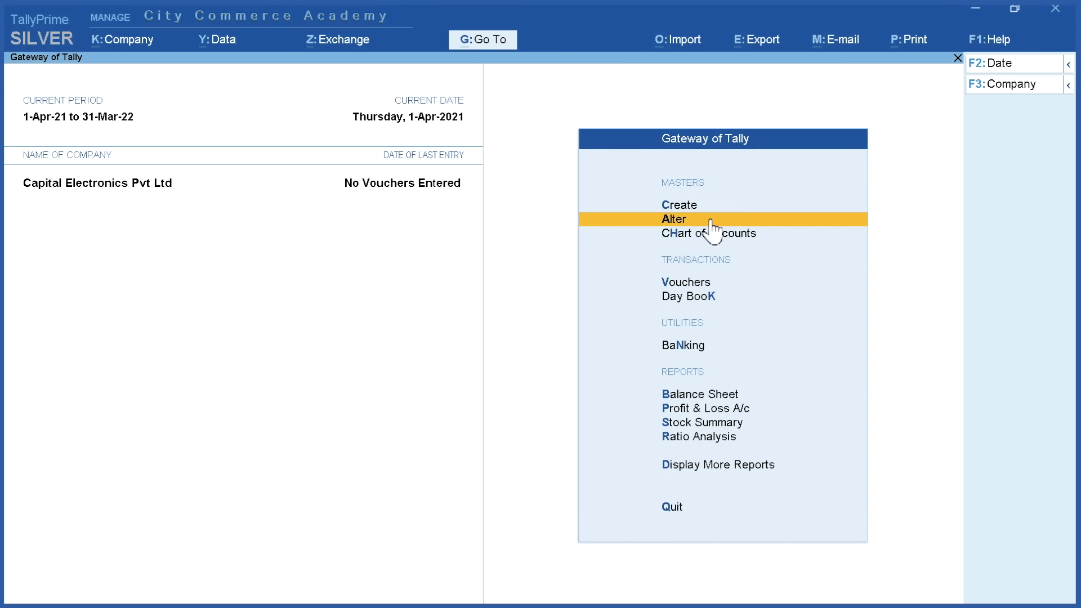
left_click(713, 219)
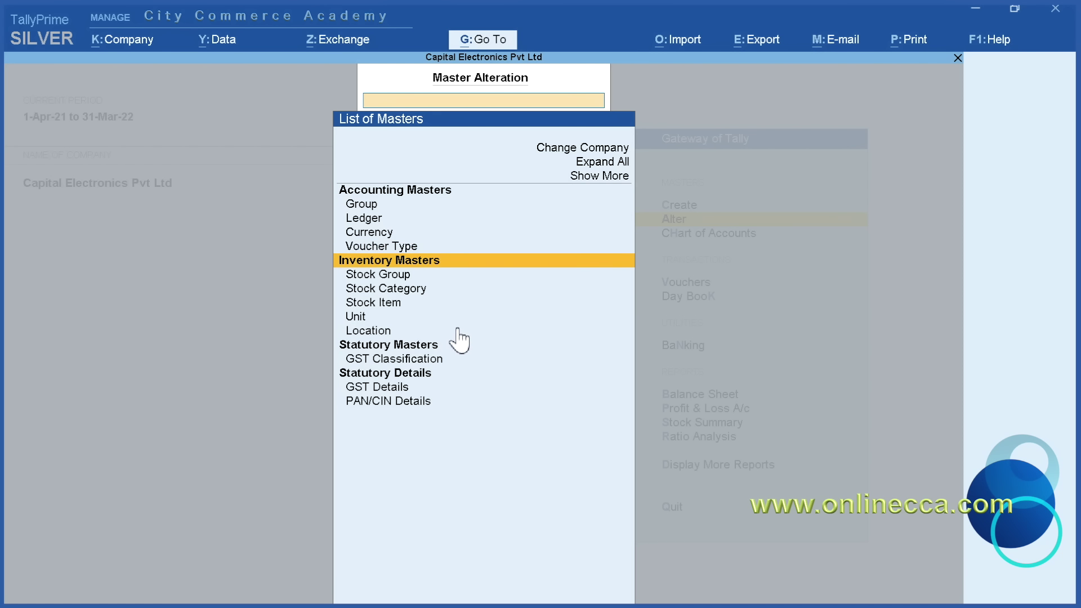
key("Down")
key("Down")
key("Down")
key("Down")
key("Down")
key("Down")
key("Down")
key("Down")
key("Down")
key("Down")
key("Up")
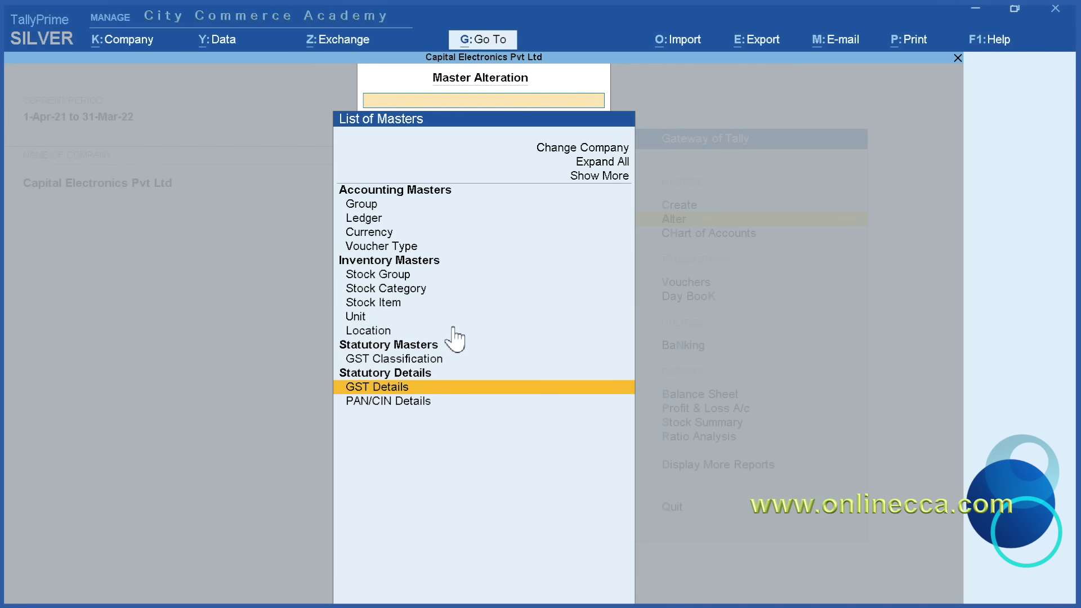
key("Up")
key("Up")
key("Up")
key("Up")
key("Up")
key("Up")
key("Up")
key("Up")
key("Up")
key("Up")
key("Up")
key("Up")
key("Up")
key("Up")
key("Up")
key("Up")
key("Down")
key("Down")
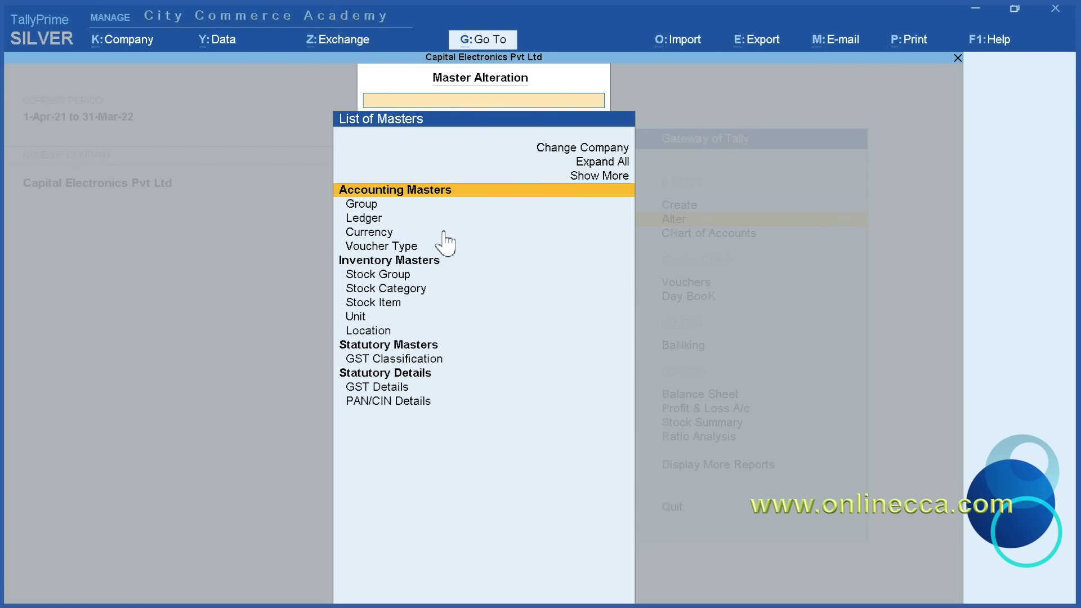
key("Down")
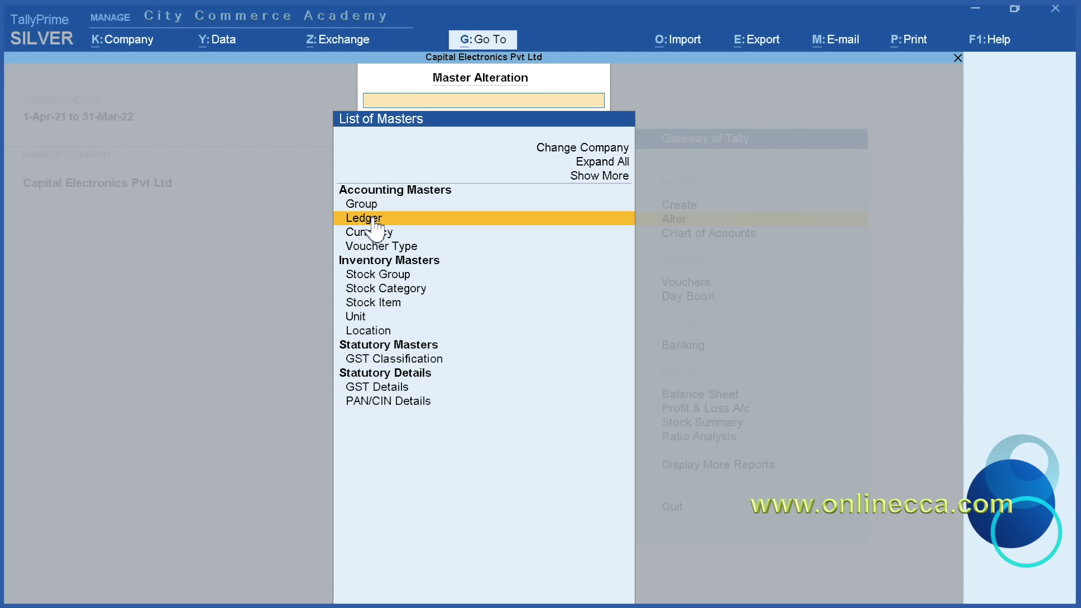
left_click(388, 228)
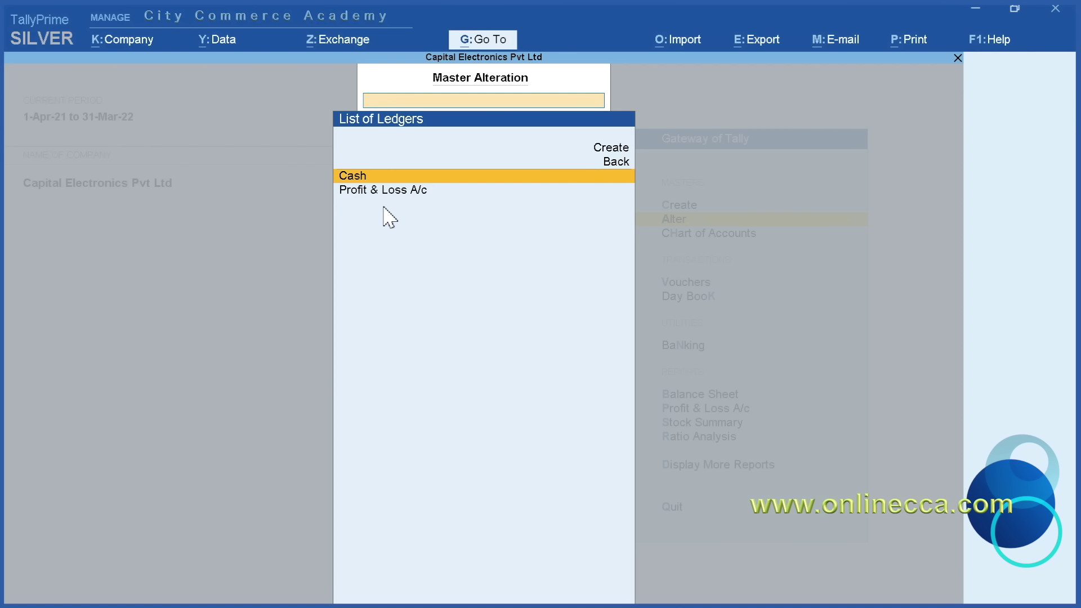
key("BackSpace")
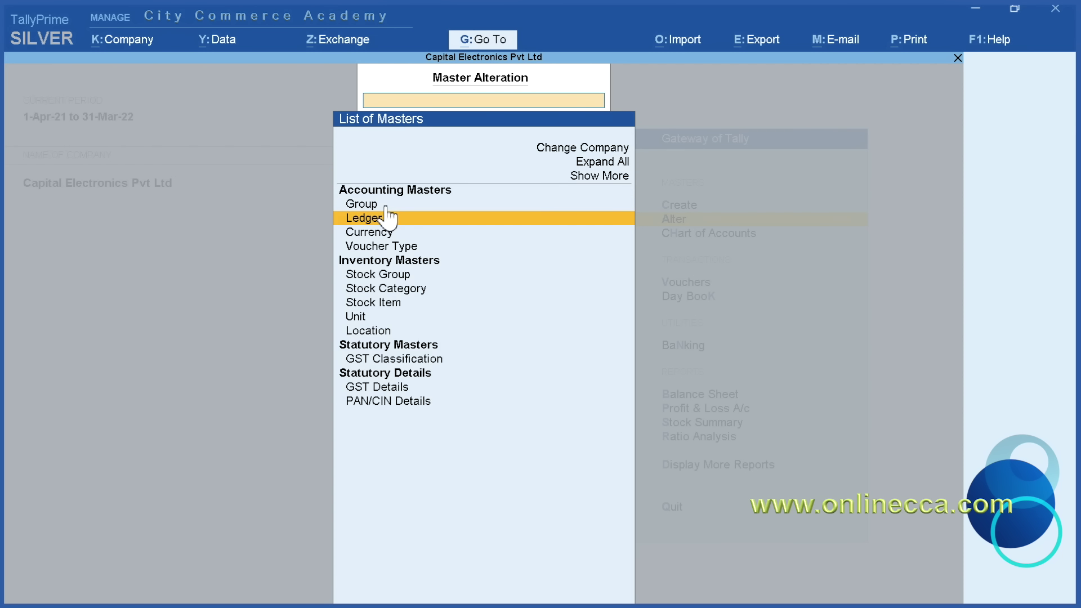
left_click(503, 209)
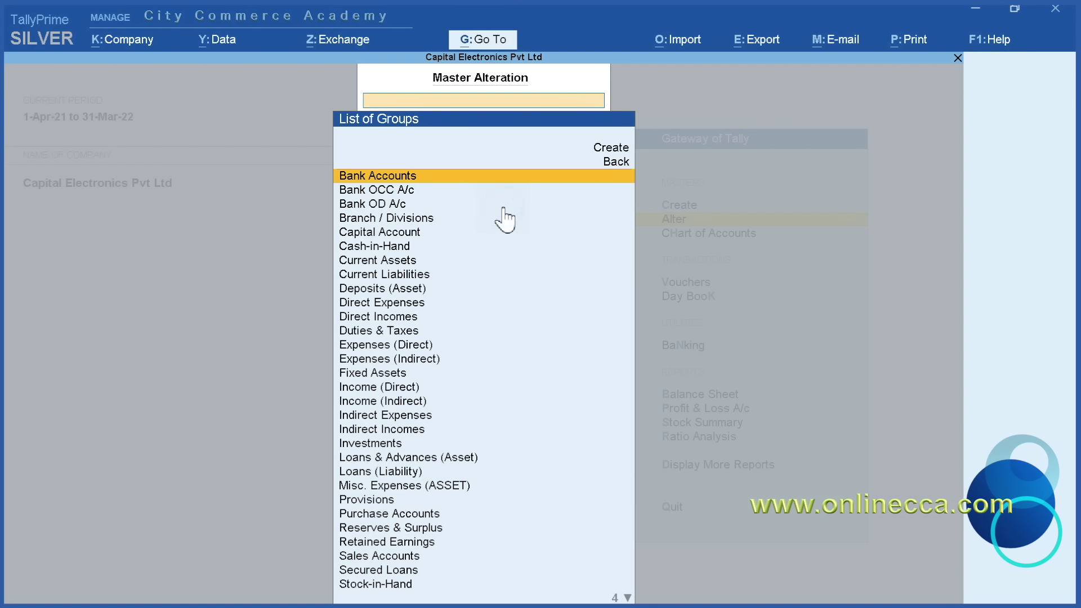
key("Down")
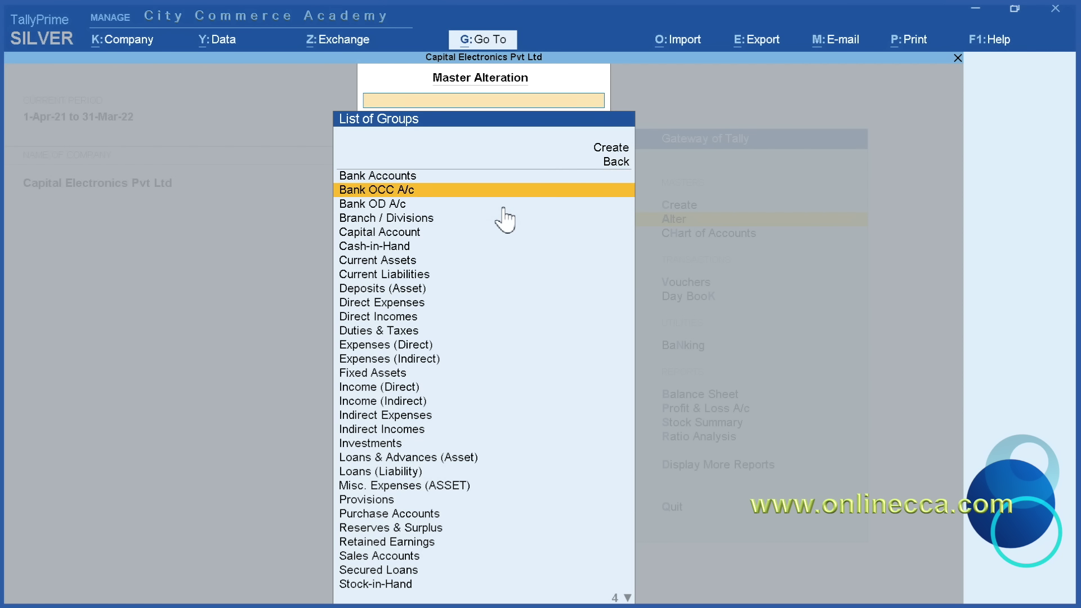
key("Down")
key("Down")
key("Down")
key("Down")
key("Down")
key("Down")
key("Down")
key("Down")
key("Down")
key("Down")
key("Down")
key("Down")
key("Down")
key("Down")
key("Down")
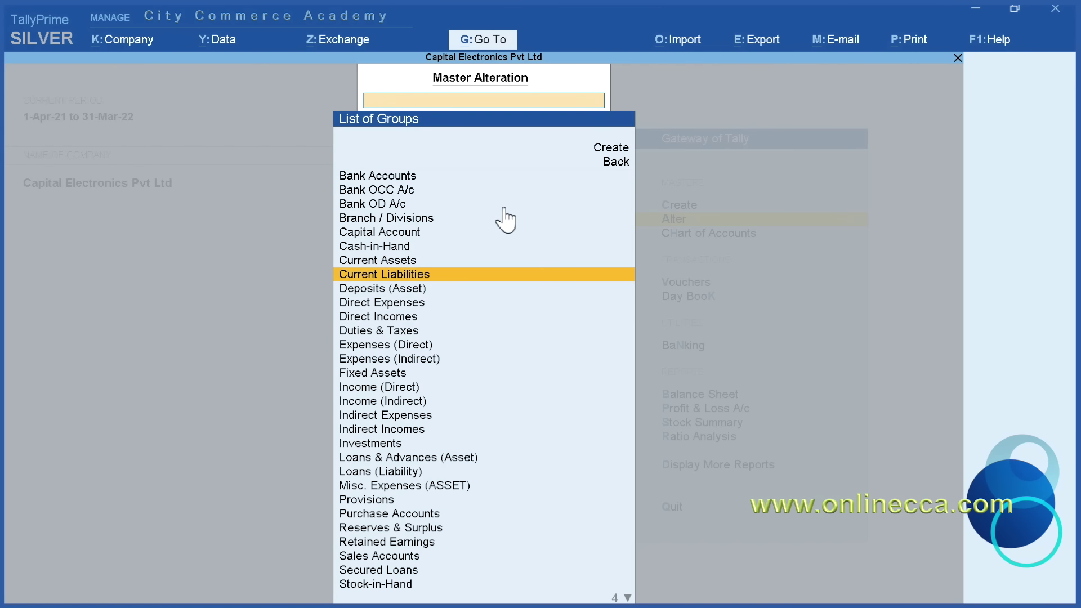
key("Down")
key("Down")
key("Down")
key("Down")
key("Down")
key("Down")
key("Down")
key("Down")
key("Down")
key("Down")
key("Down")
key("Down")
key("Down")
key("Down")
key("Down")
key("Down")
key("Down")
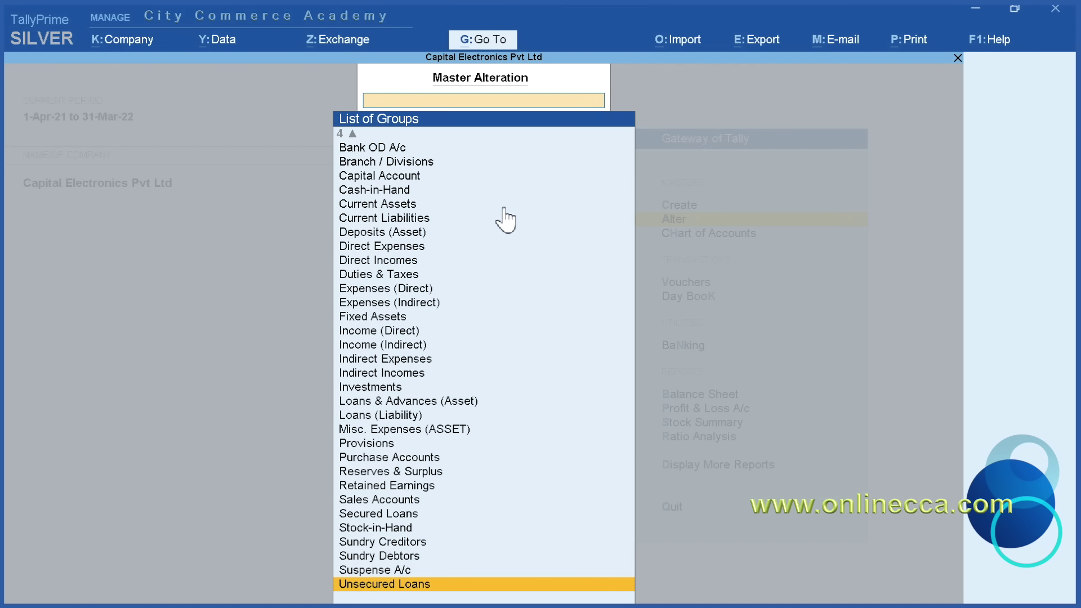
key("Up")
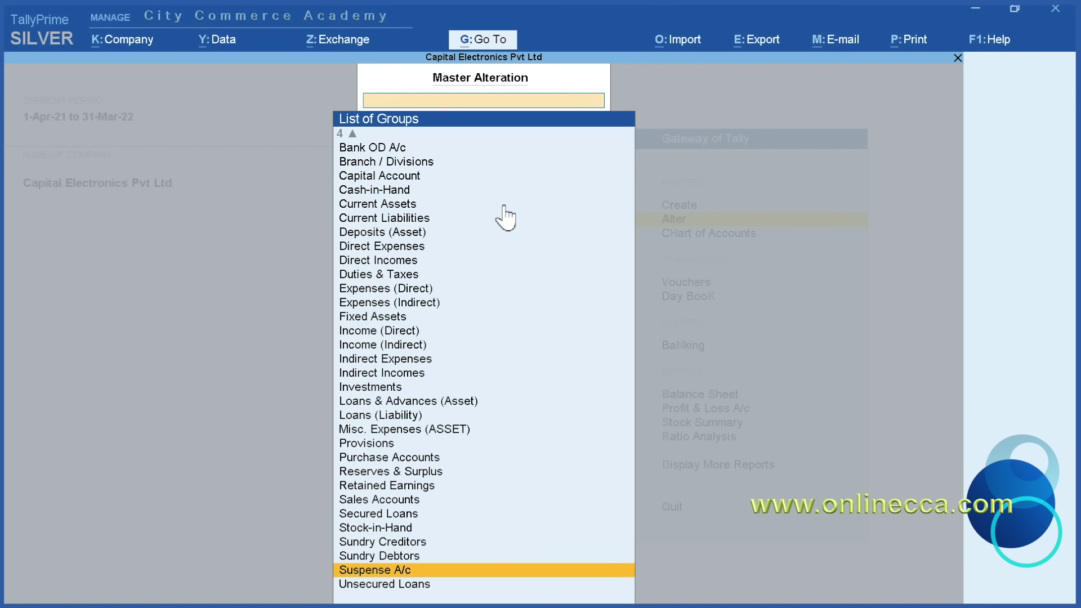
key("Up")
key("Up")
key("Up")
key("Up")
key("Up")
key("Up")
key("Up")
key("Up")
key("Up")
key("Up")
key("Up")
key("Up")
key("Up")
key("Up")
key("Up")
key("Up")
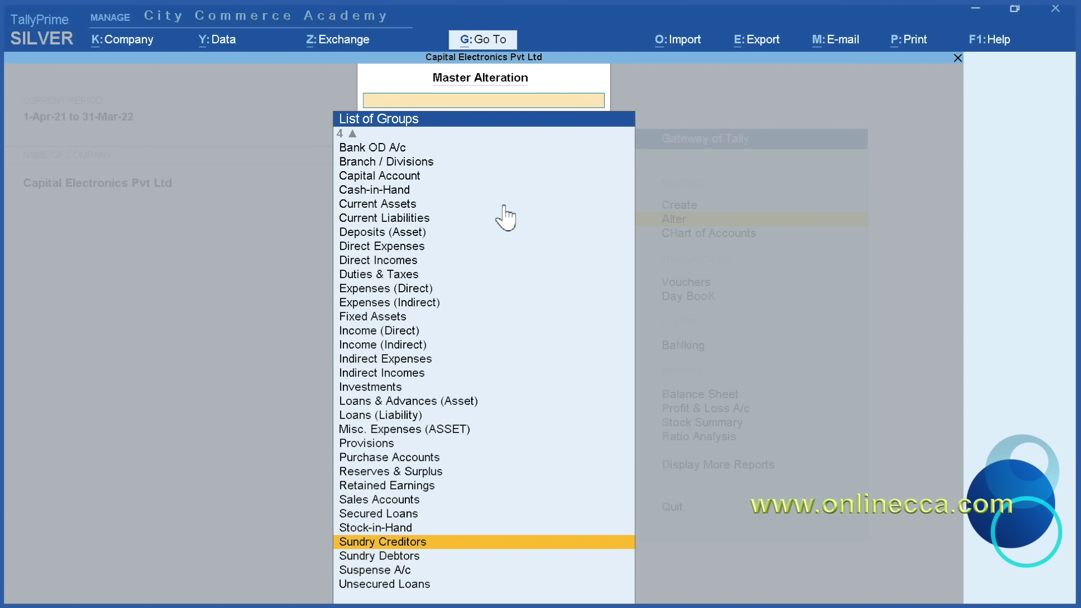
key("Up")
key("Up")
key("Up")
key("Up")
key("Up")
key("Up")
key("Up")
key("Up")
key("Up")
key("Up")
key("Up")
key("Up")
key("Up")
key("Up")
key("Up")
key("Up")
key("Up")
key("Up")
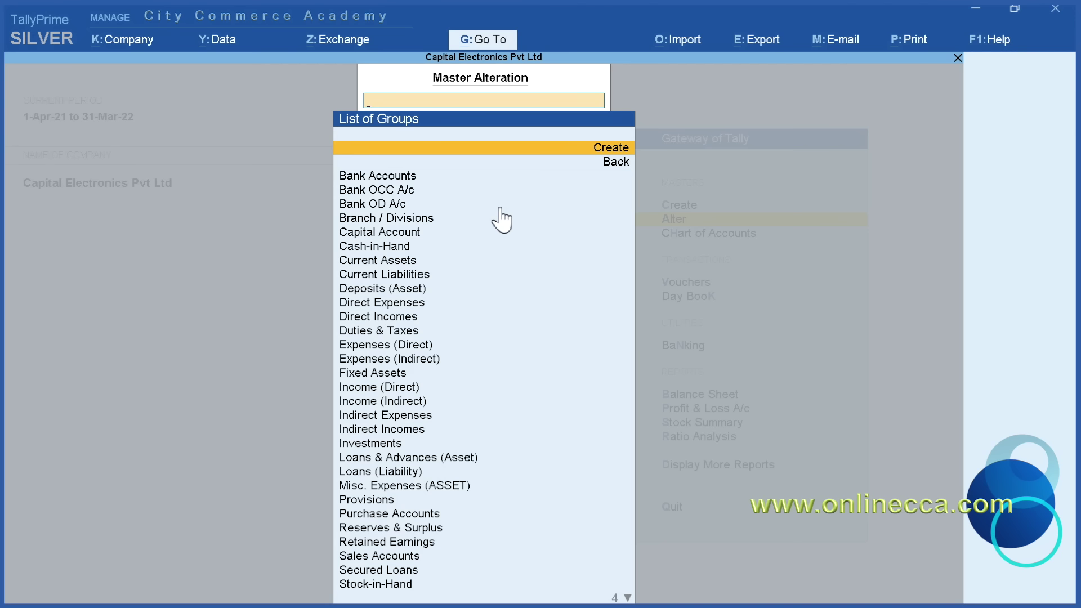
key("Escape")
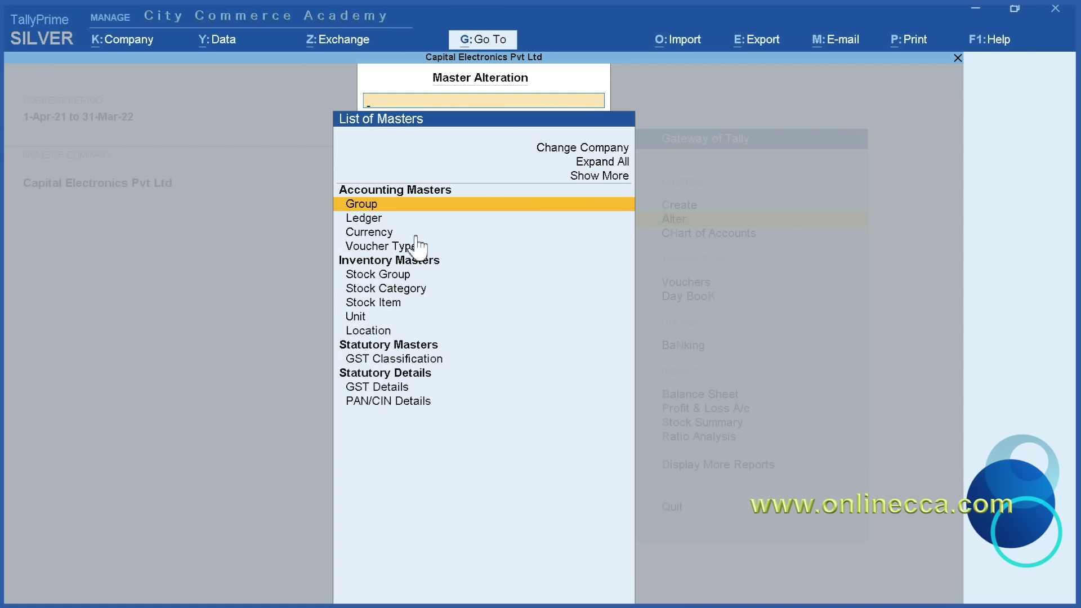
Open the INR currency for alteration and quit it without saving changes
left_click(457, 231)
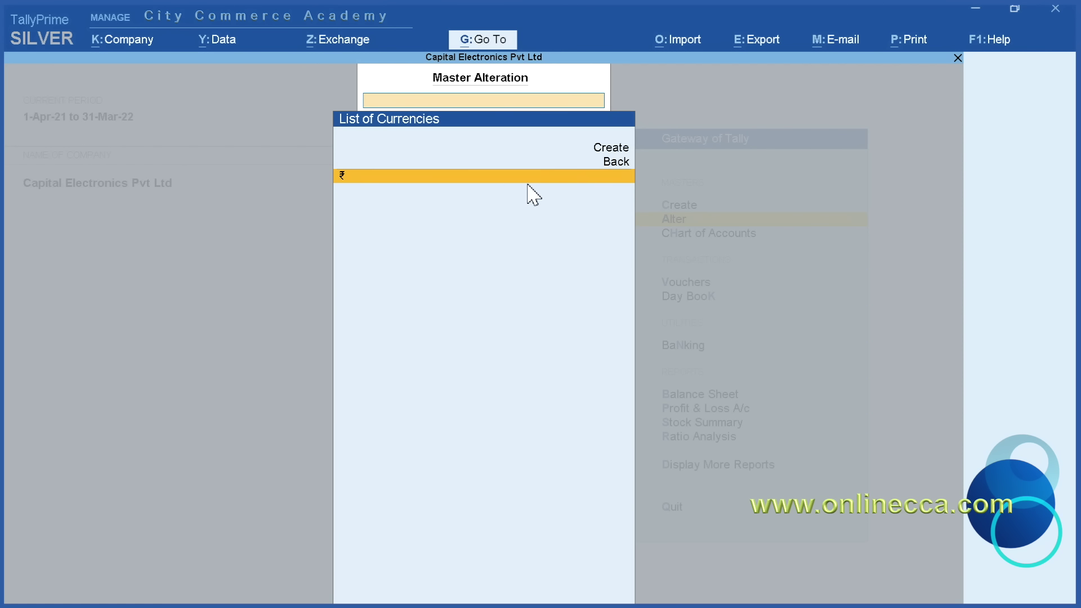
left_click(461, 175)
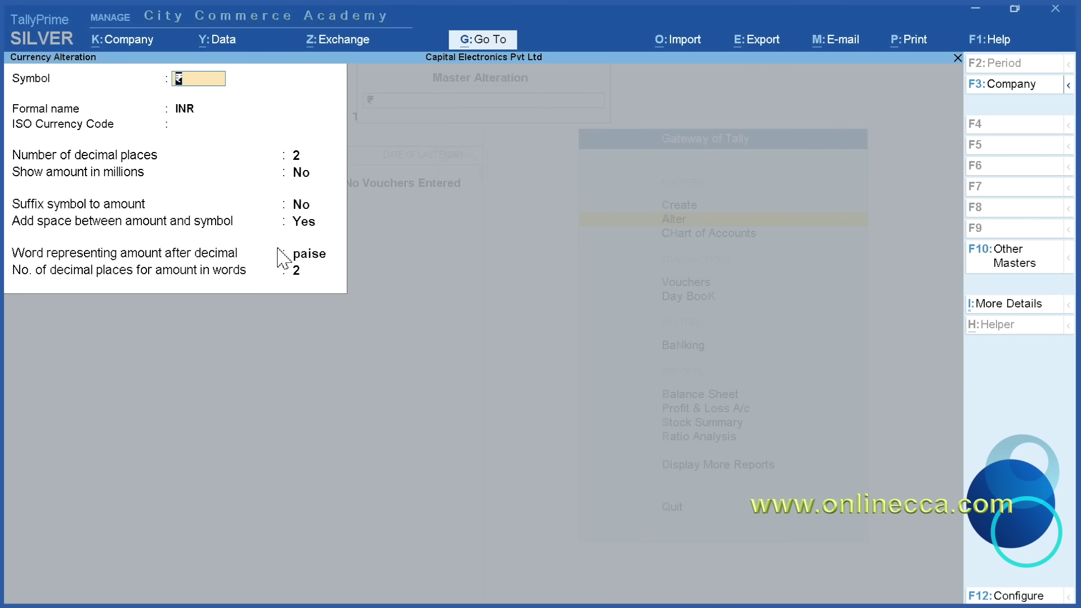
key("Escape")
key("y")
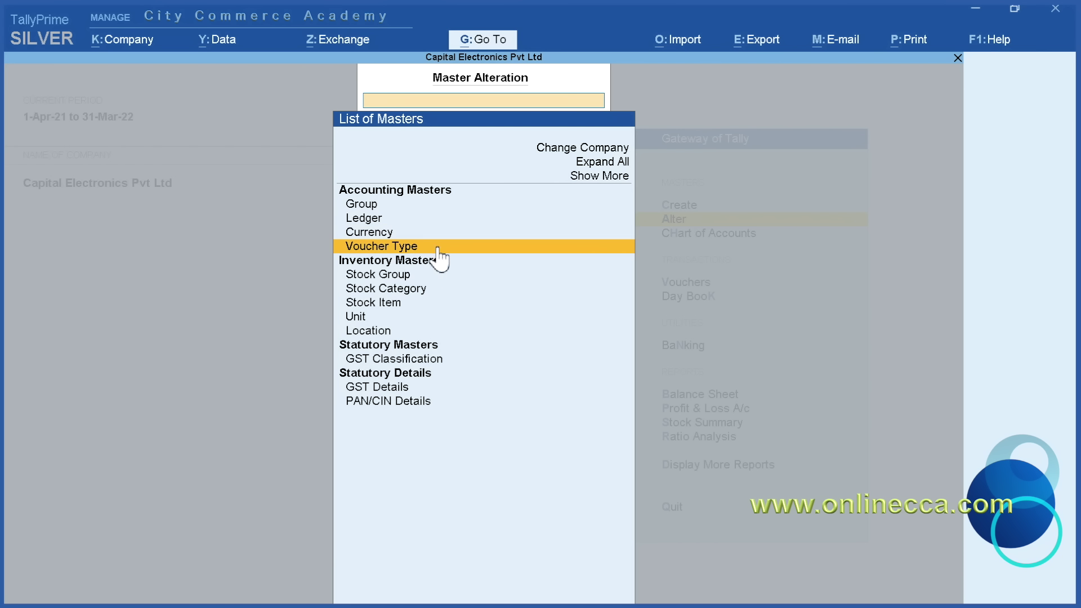
Review the default voucher types and the Journal voucher settings, leaving them unchanged
left_click(468, 248)
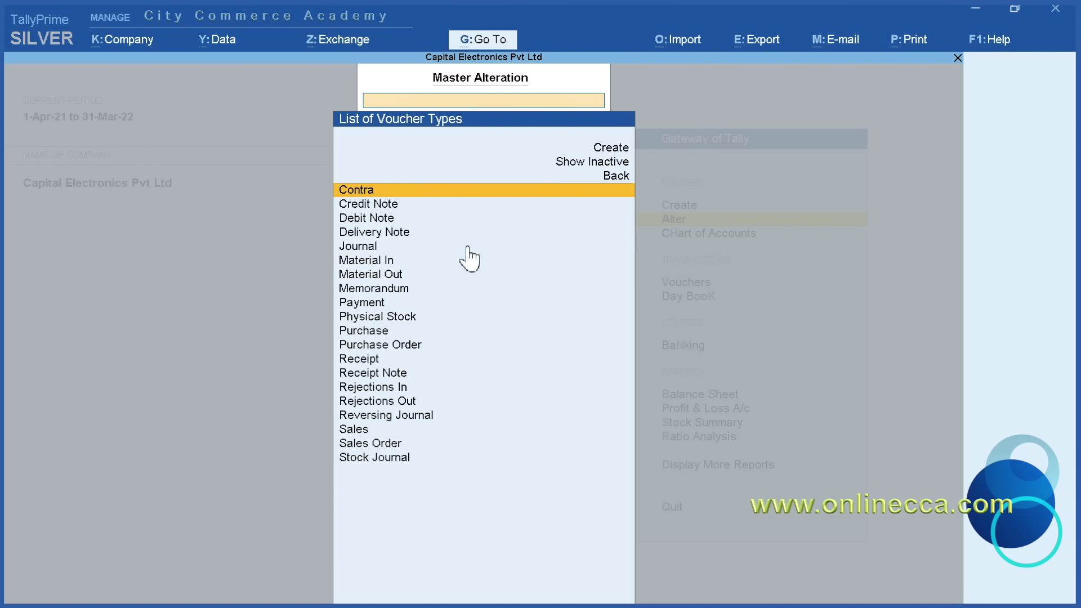
left_click(434, 251)
key("Return")
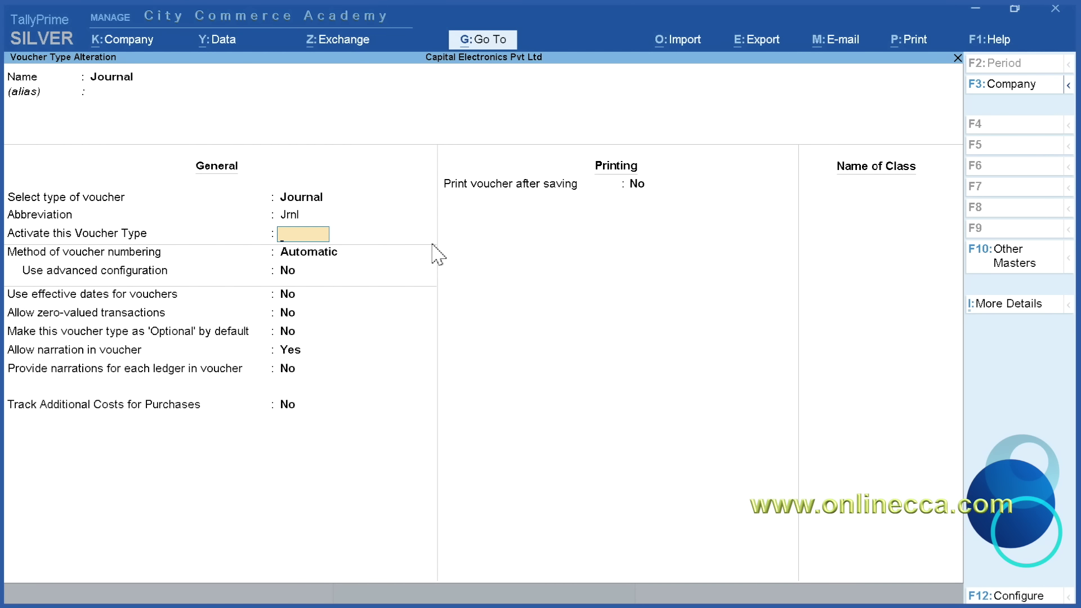
key("Escape")
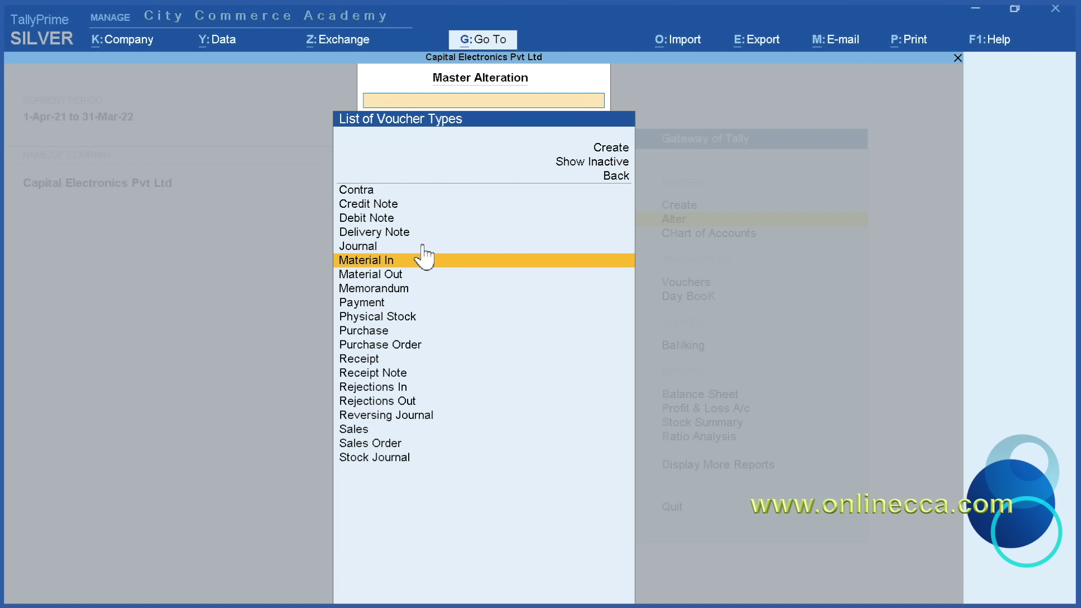
key("Down")
key("Down")
key("Down")
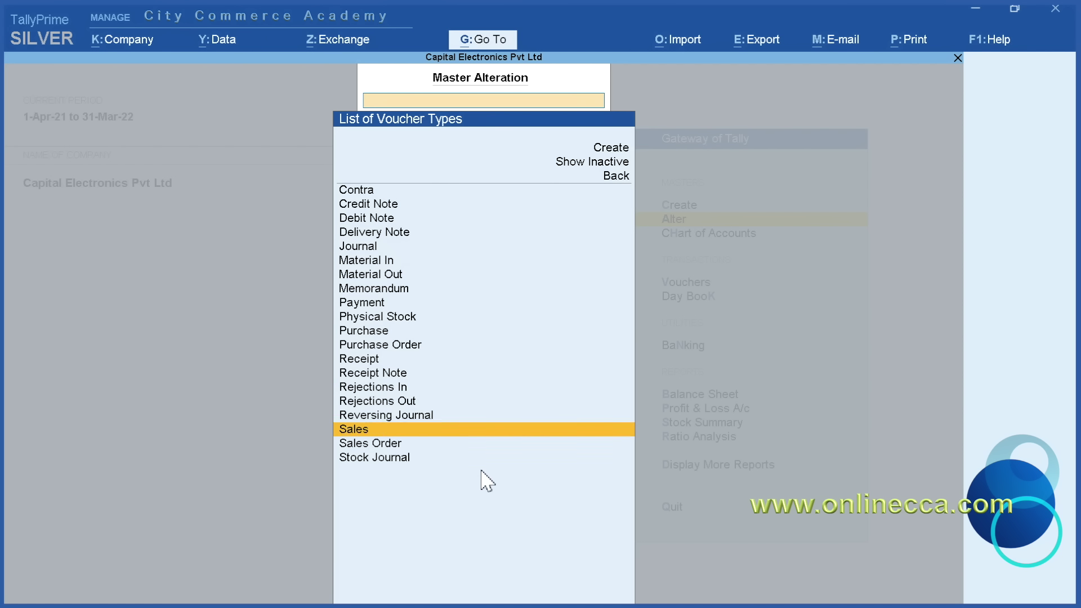
key("Up")
key("Up")
key("Up")
key("Up")
key("Up")
key("Up")
key("Up")
key("Up")
key("Up")
key("Up")
key("Up")
key("Up")
key("Up")
key("Up")
key("Up")
key("Up")
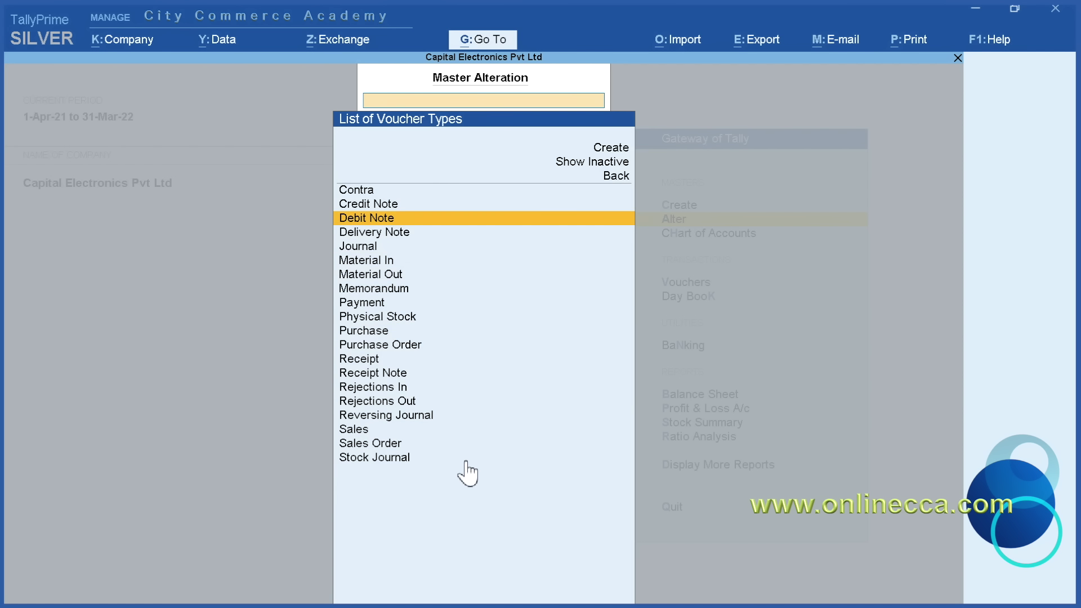
key("Escape")
key("Down")
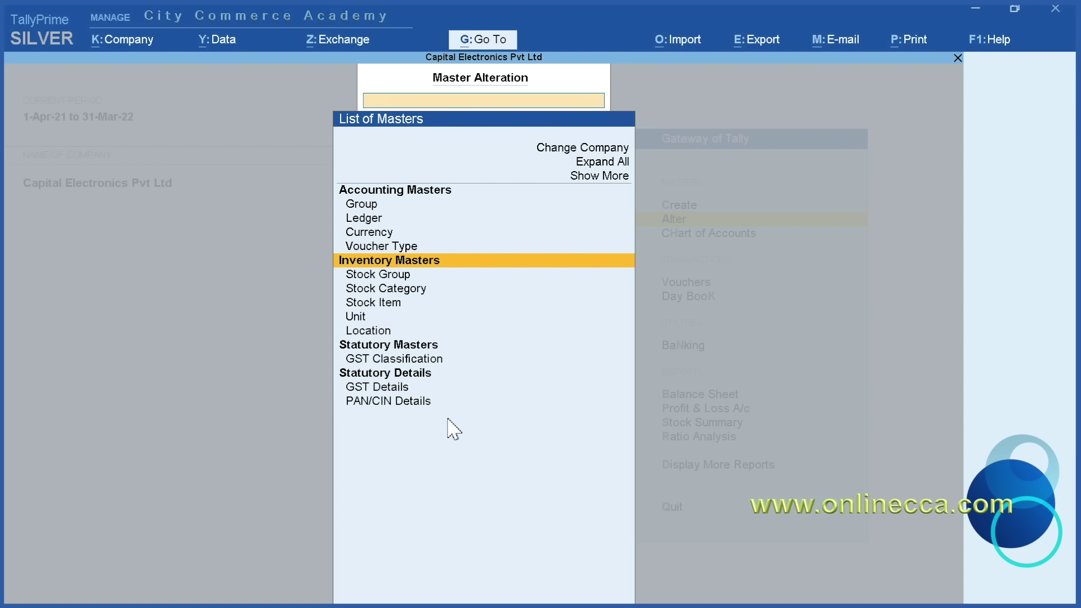
Check the empty Stock Group, Stock Category, Stock Item and Unit lists
left_click(407, 278)
key("Escape")
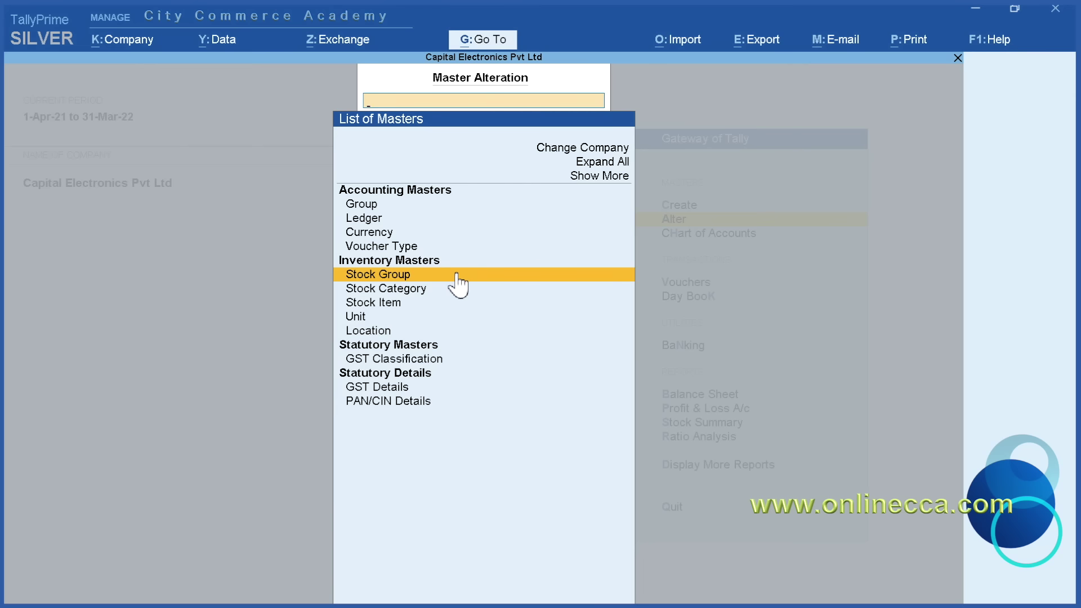
left_click(447, 288)
key("Escape")
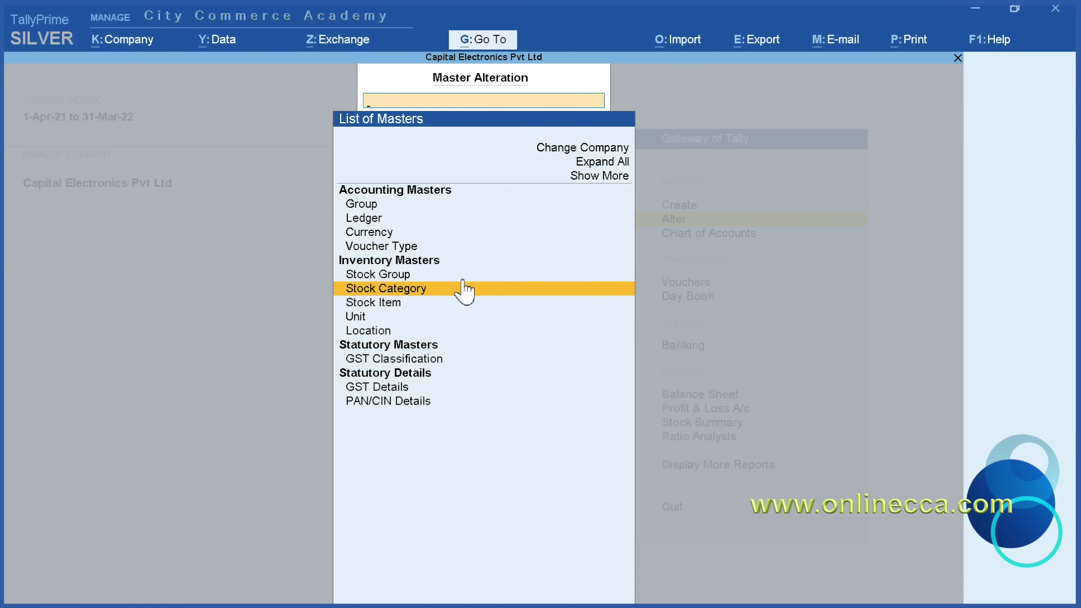
left_click(448, 304)
key("Escape")
key("Down")
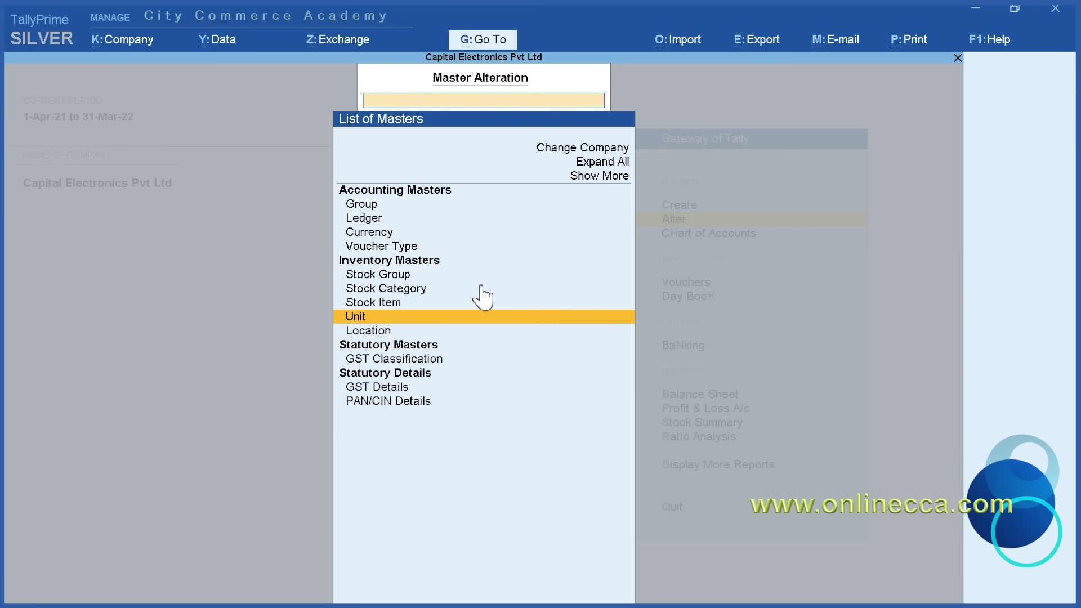
key("Return")
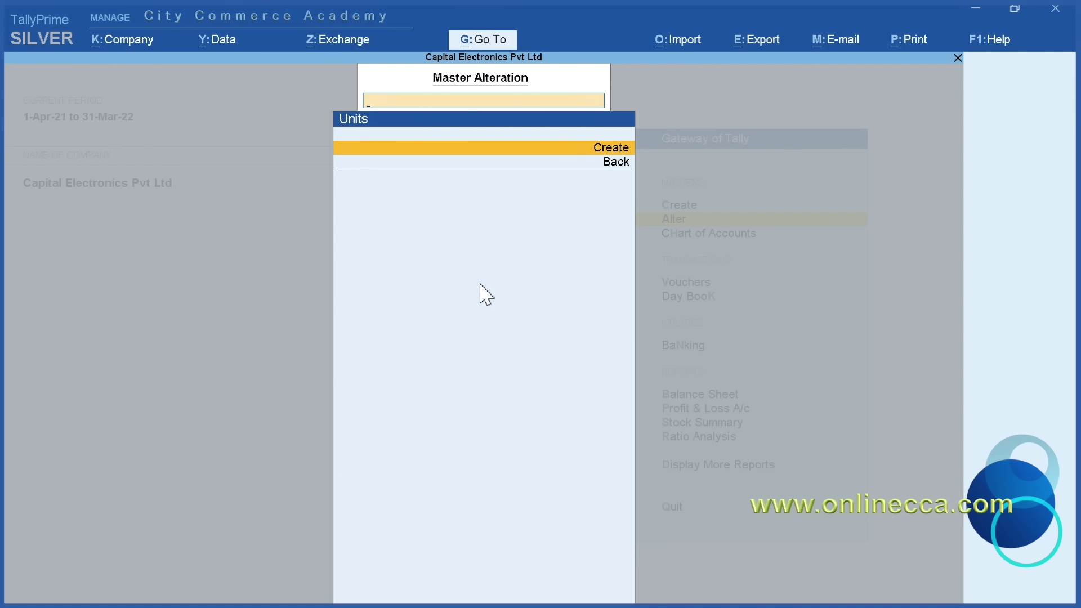
key("Escape")
Look over the Locations and GST Classification lists, then exit to the Gateway of Tally
key("Down")
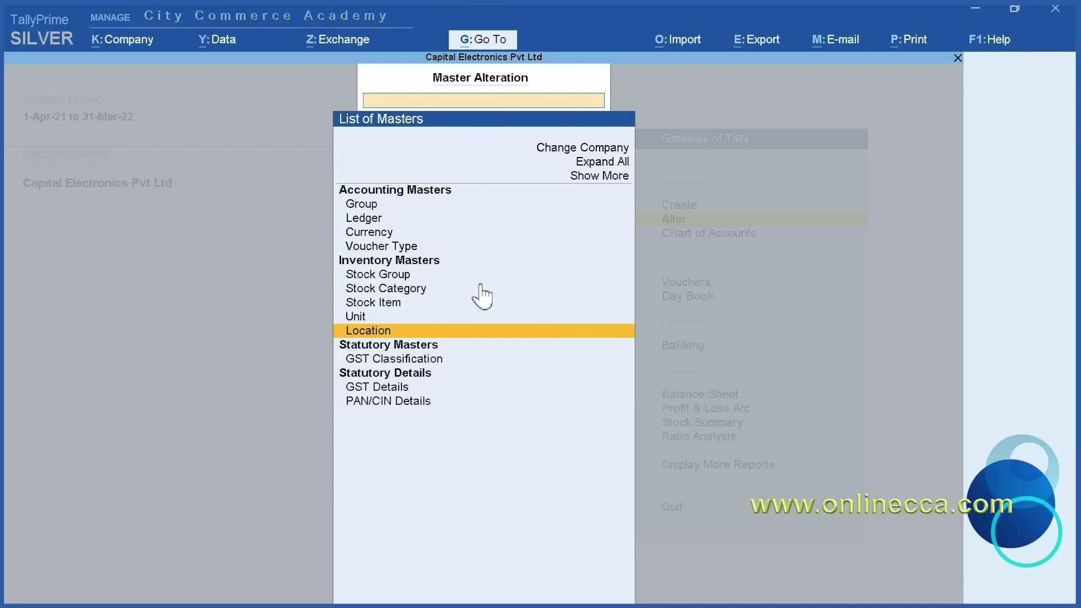
key("Return")
key("Escape")
key("Down")
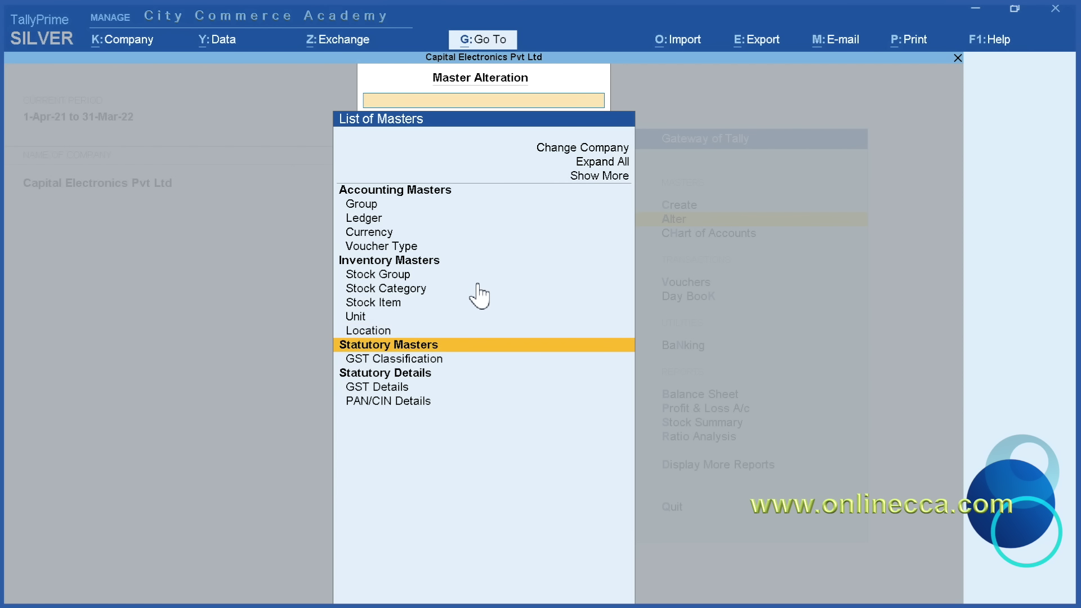
key("Down")
key("Return")
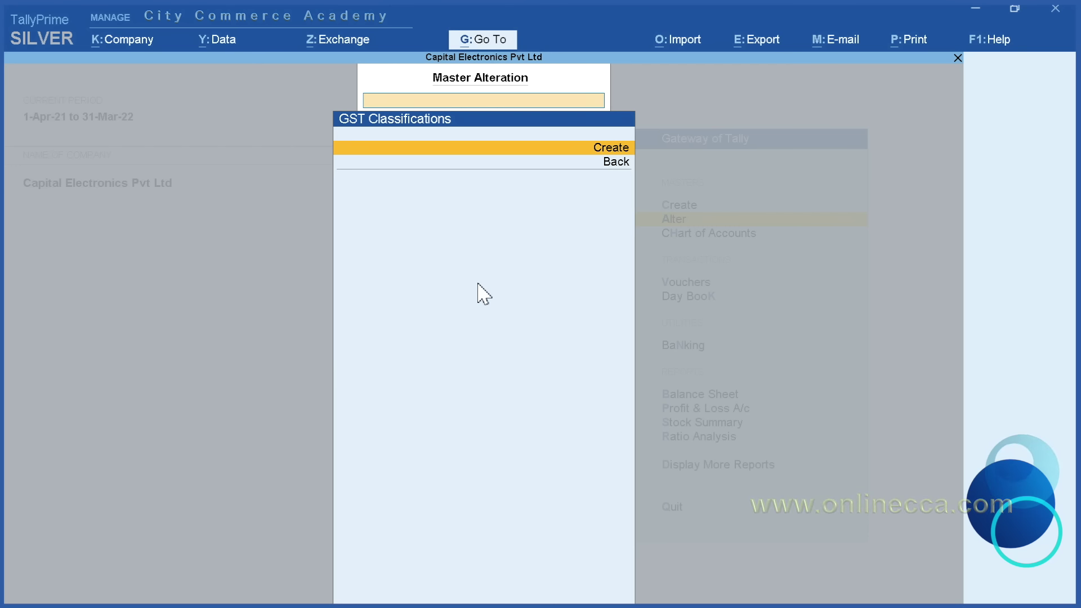
key("Escape")
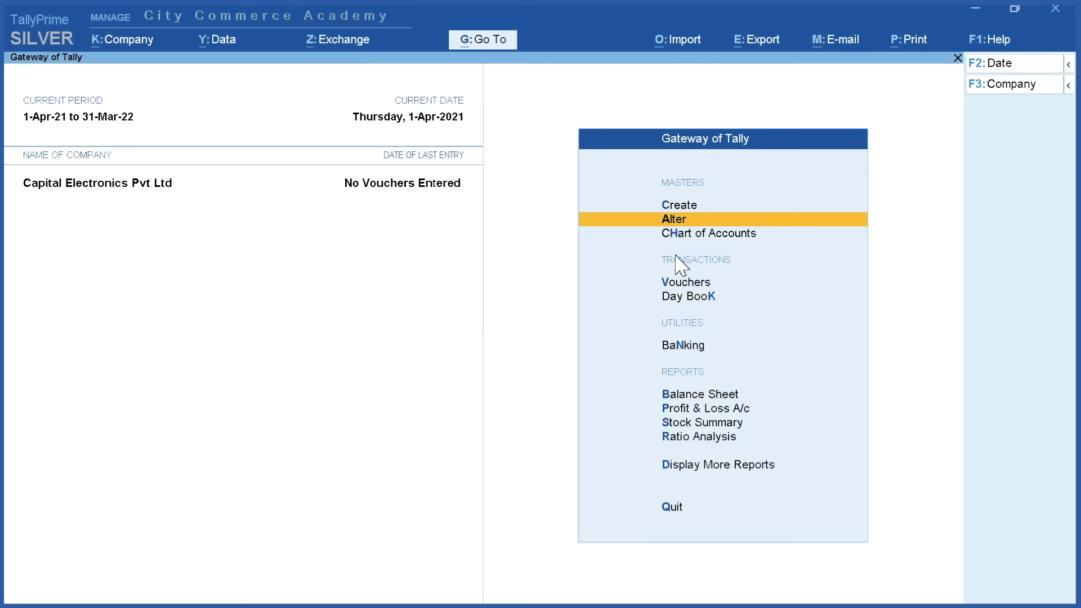
left_click(712, 236)
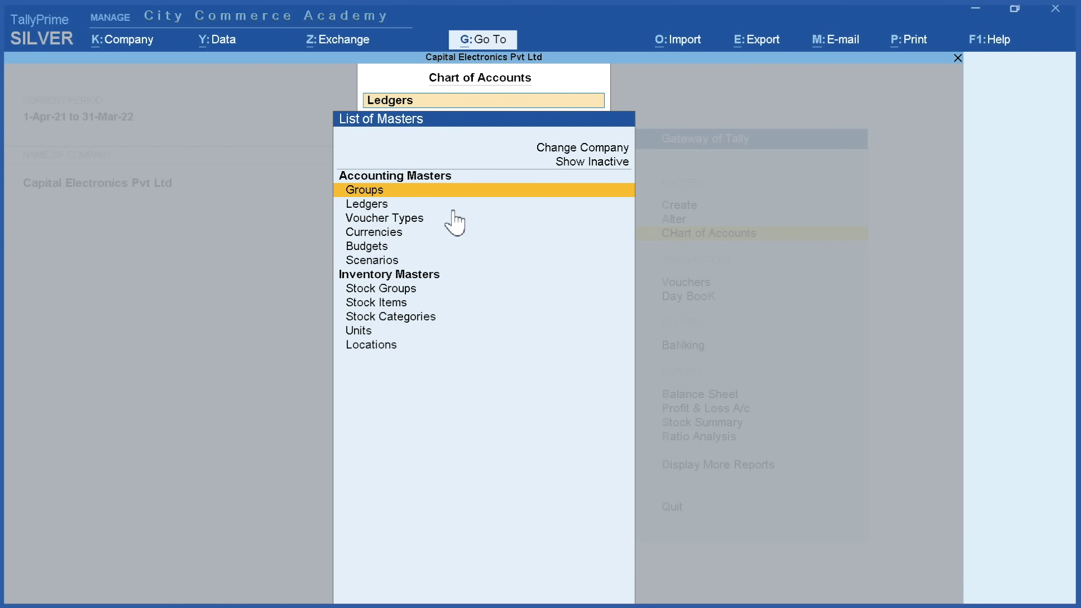
left_click(396, 191)
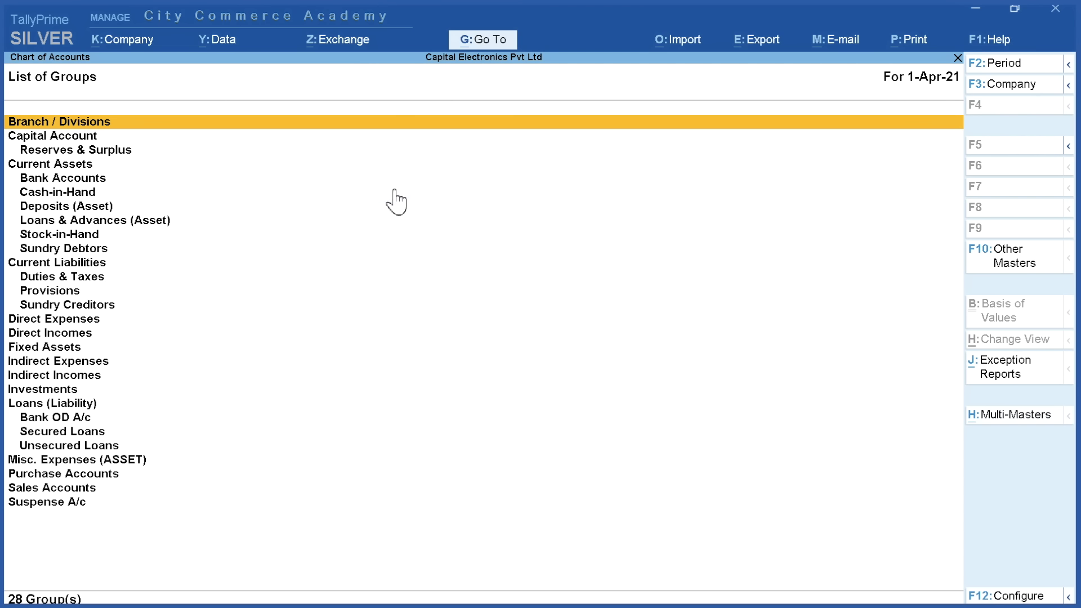
key("Escape")
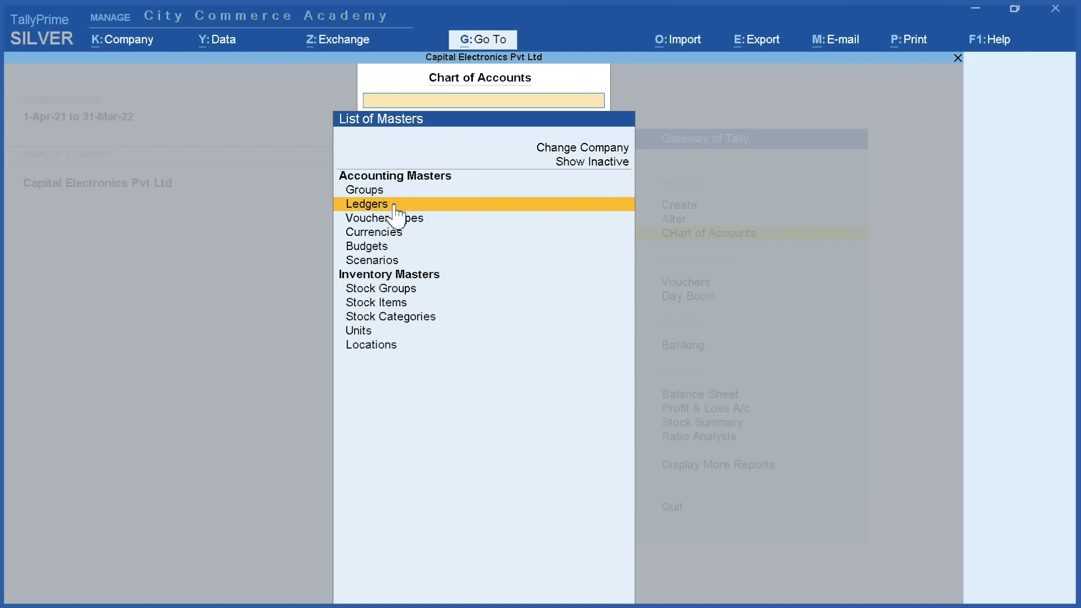
left_click(395, 205)
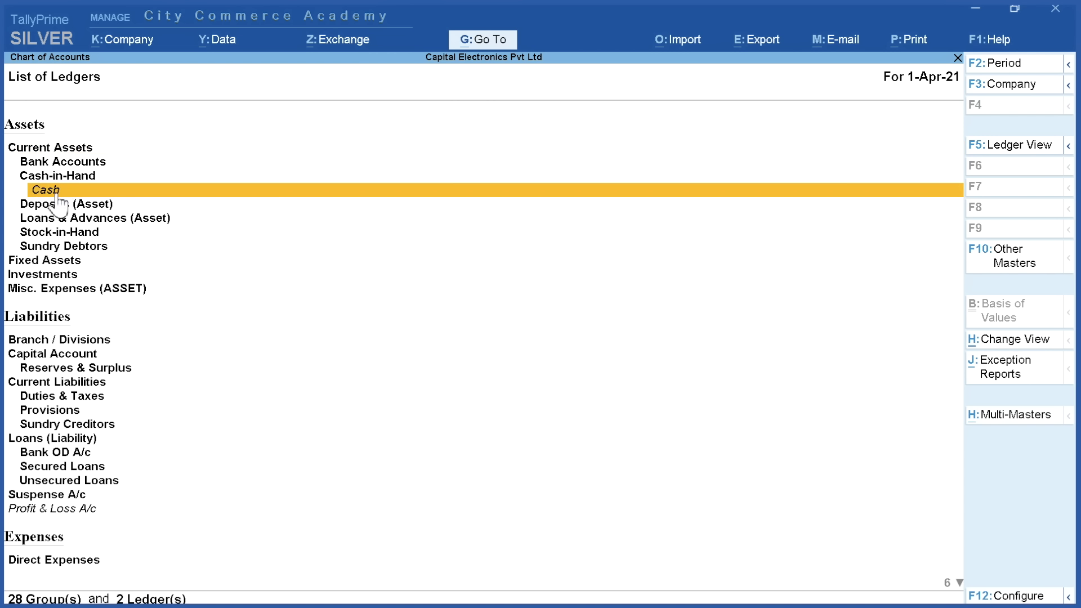
key("Escape")
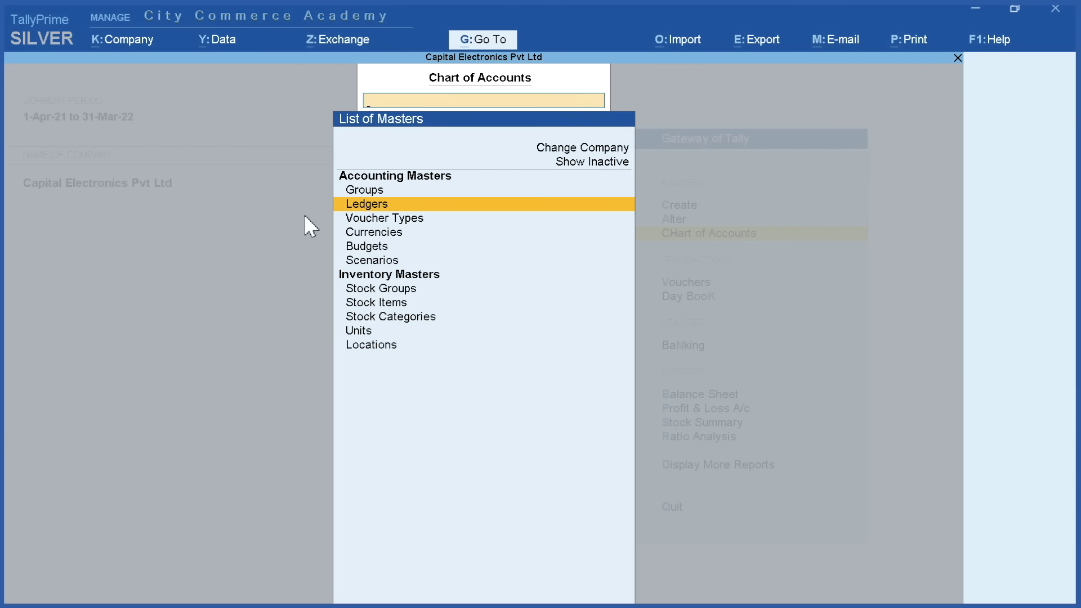
left_click(382, 225)
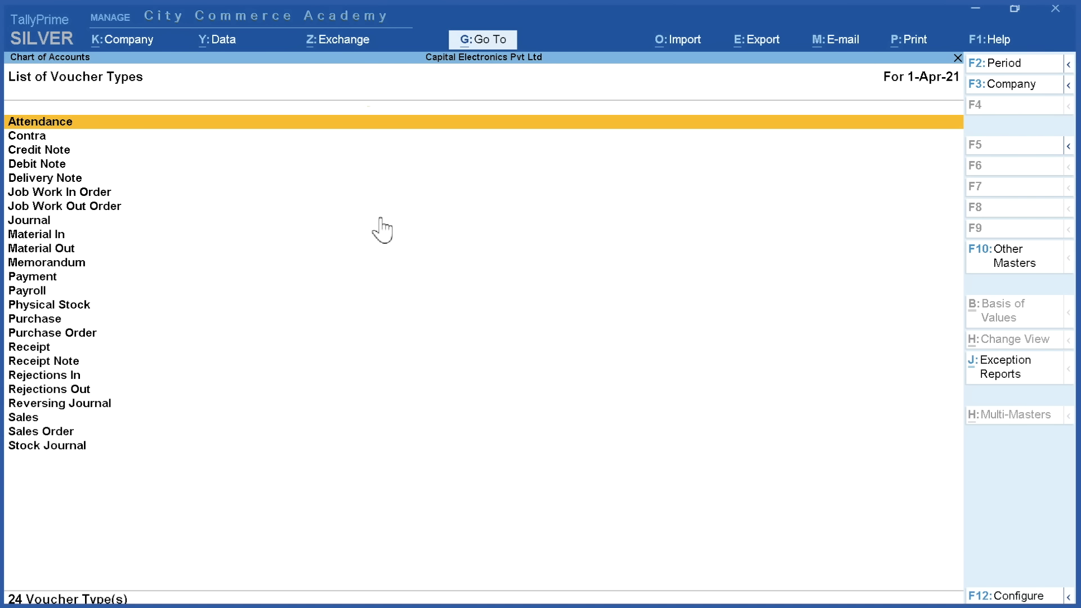
key("Escape")
key("Escape")
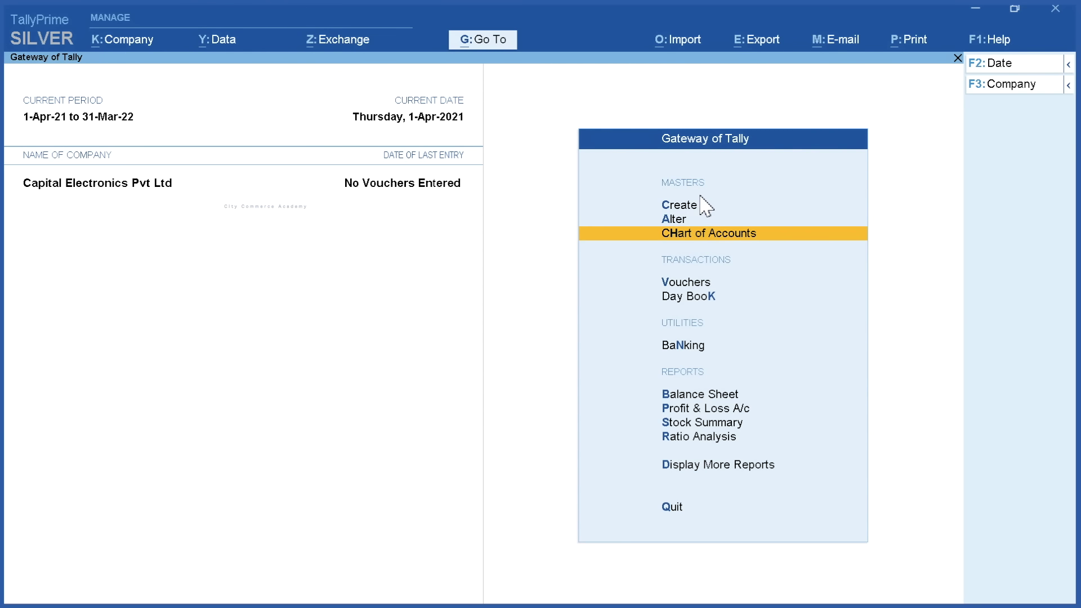
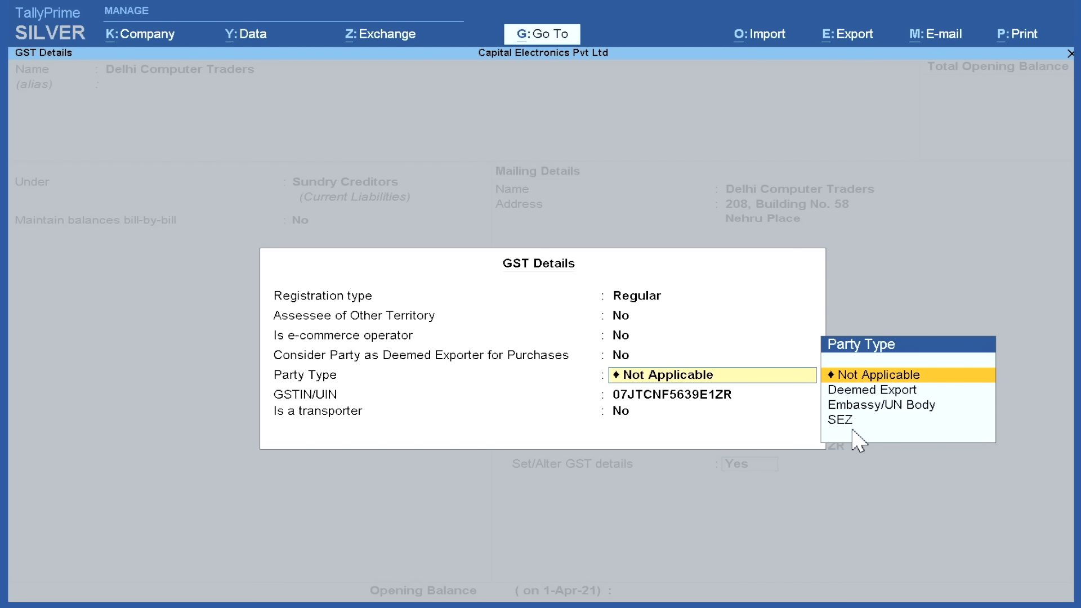
Set Party Type to Not Applicable and complete the Delhi Computer Traders GST details for acceptance
left_click(859, 374)
key("Return")
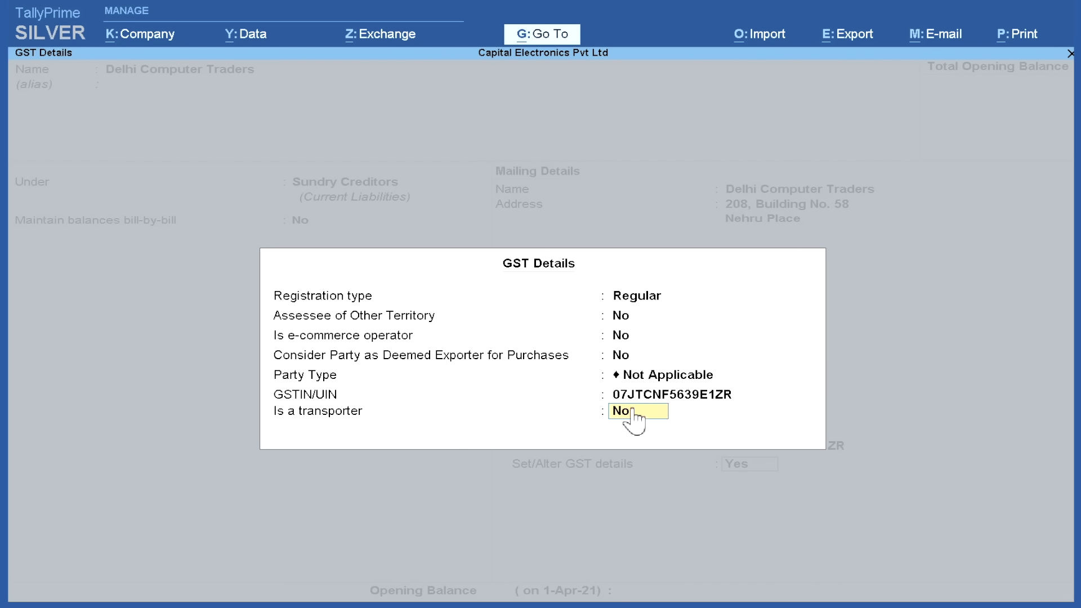
key("Return")
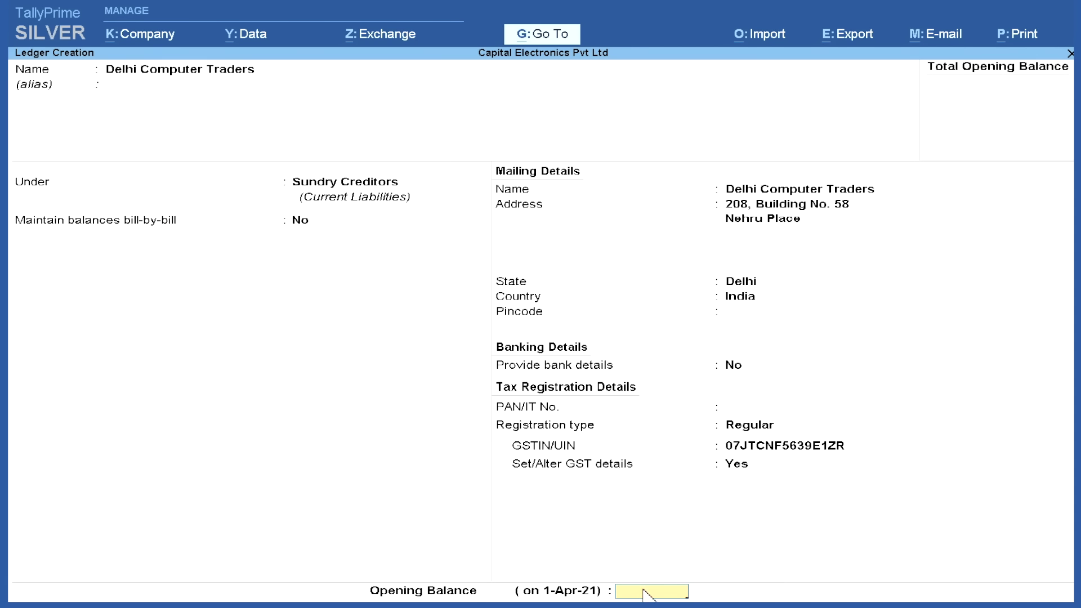
key("Return")
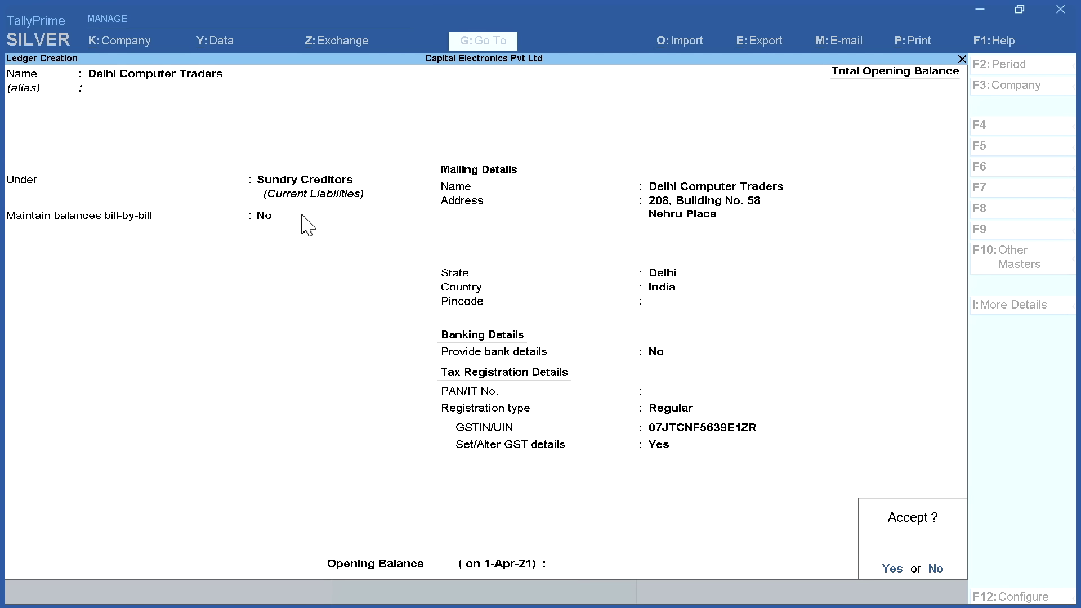
Save Delhi Computer Traders, then start Videomex International Pvt. Ltd. under Sundry Creditors with its Greater Noida address
left_click(892, 569)
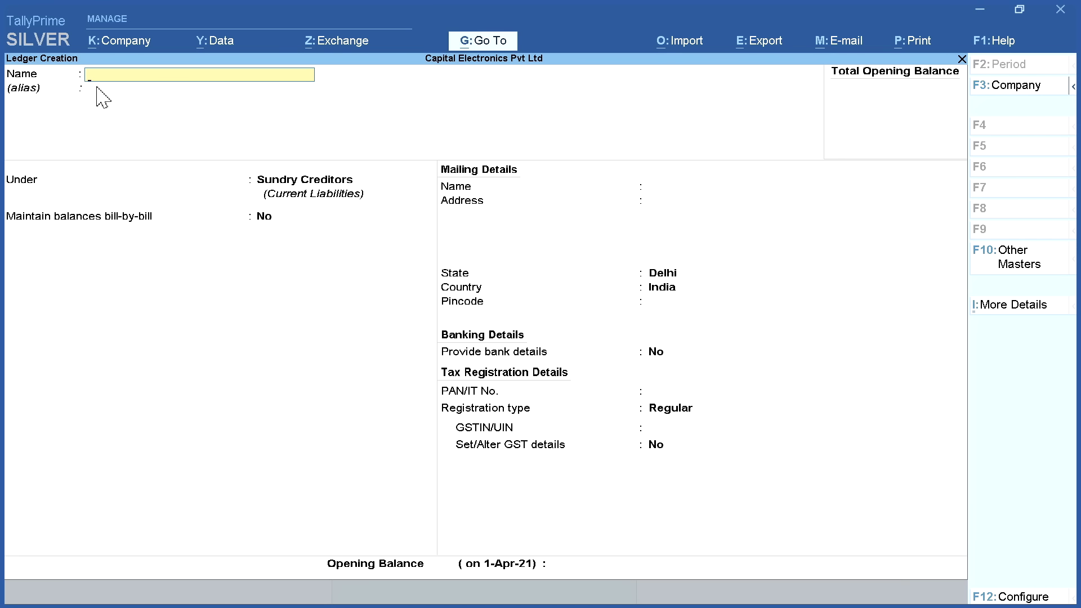
type("Videomex International Pvt. Ltd.")
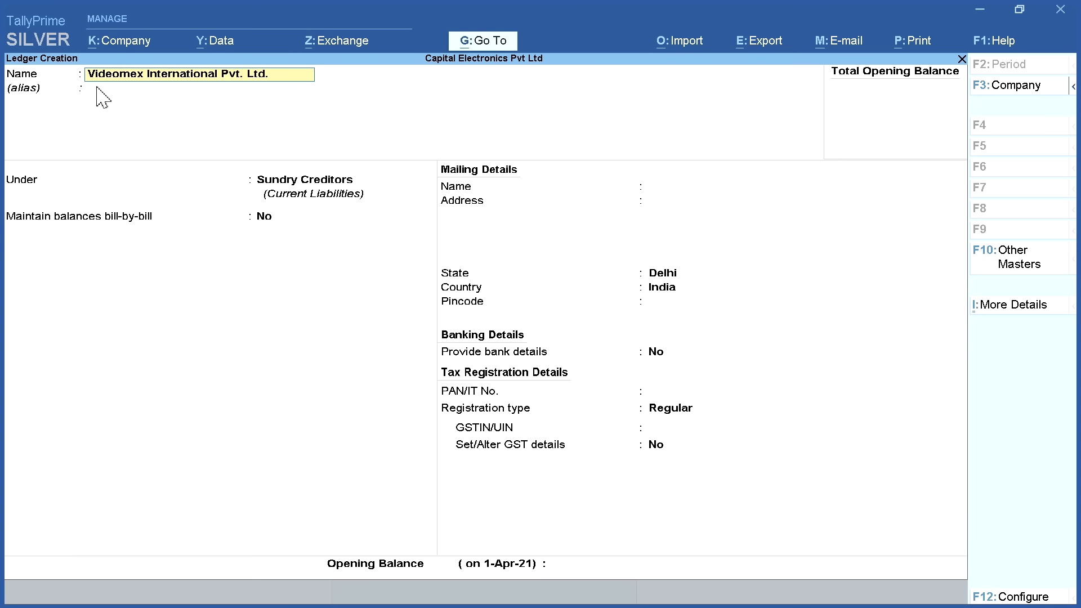
key("Return")
key("Return")
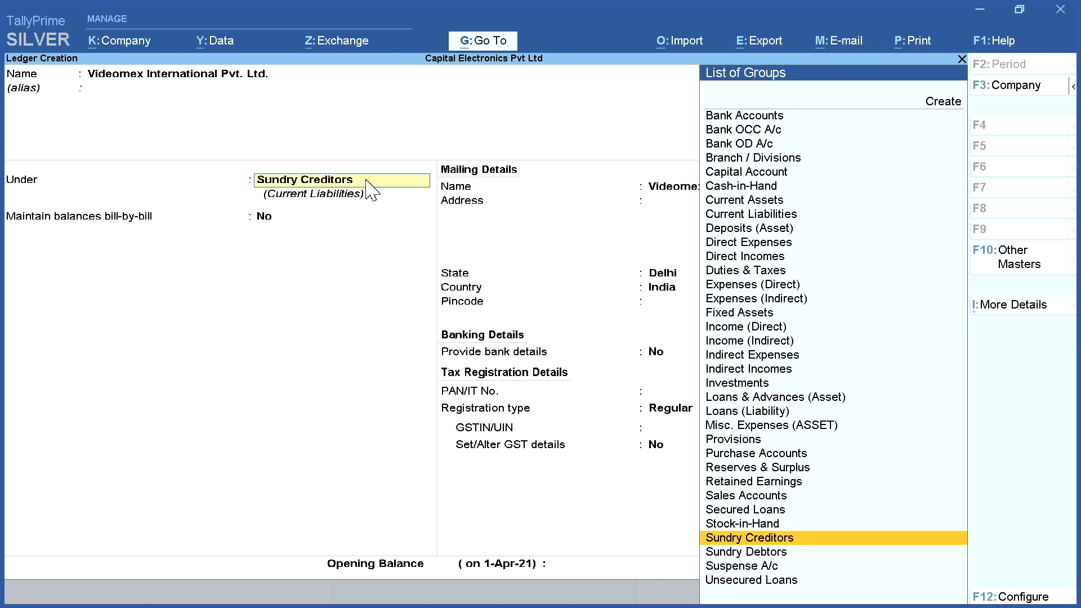
key("Return")
key("Return")
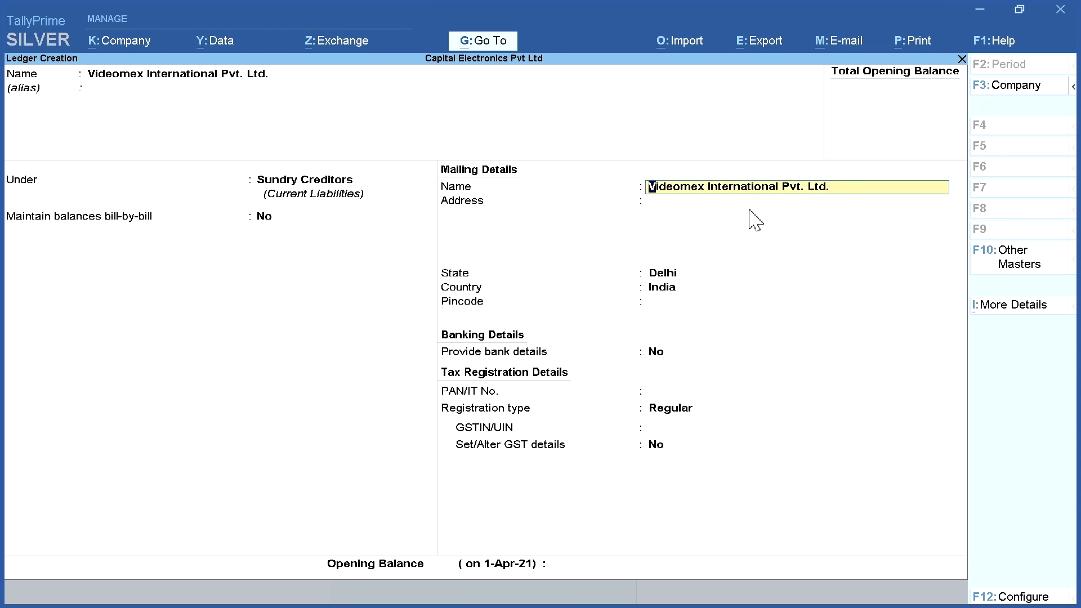
key("Return")
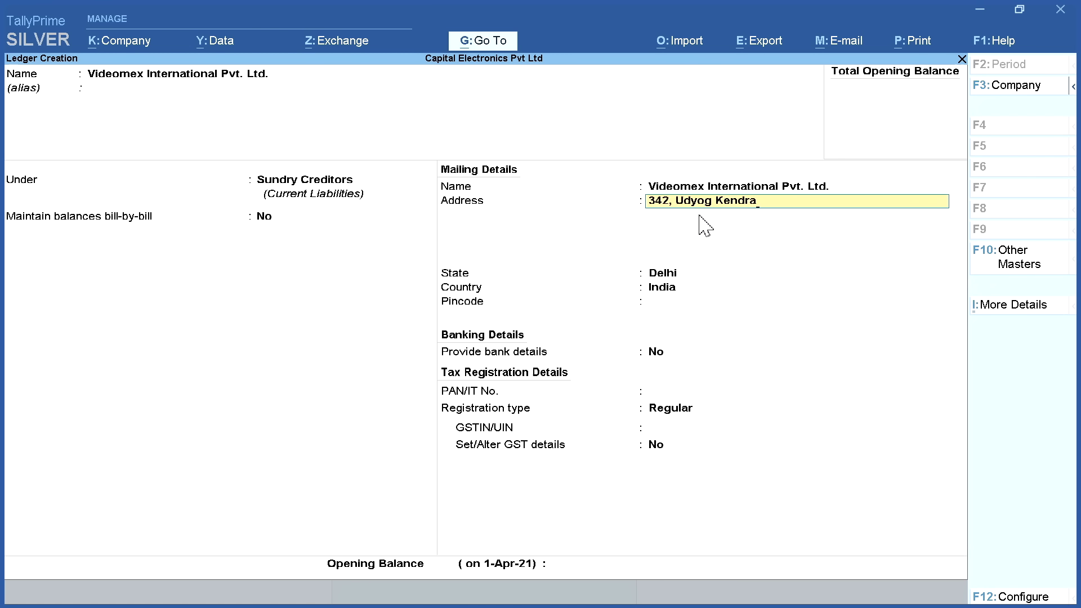
key("Return")
key("Return")
Set Videomex's state to Uttar Pradesh, enter its GSTIN, and save the ledger
type("U")
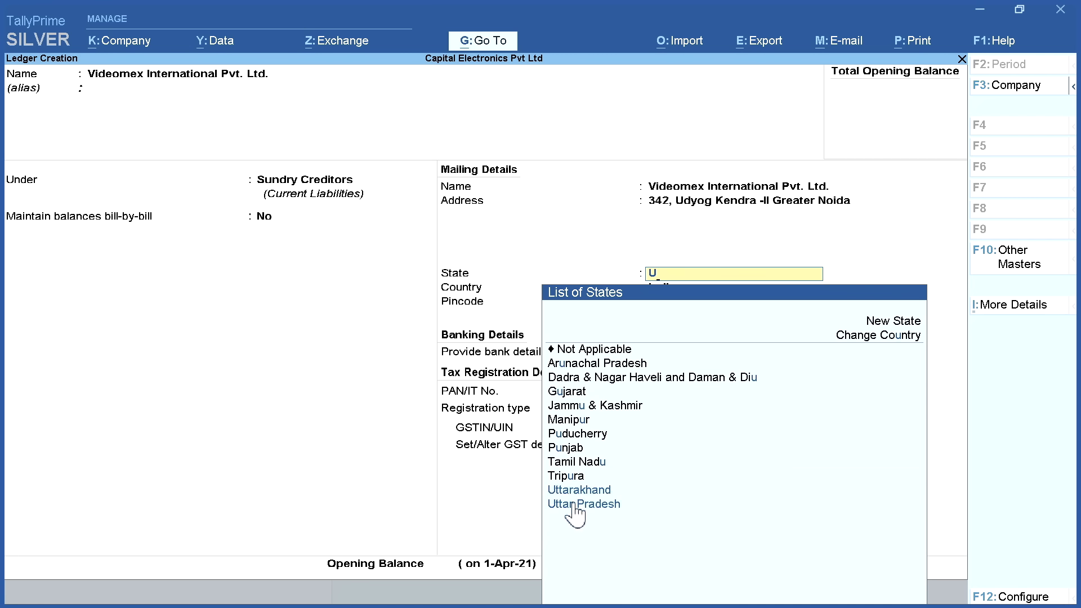
left_click(640, 502)
key("Return")
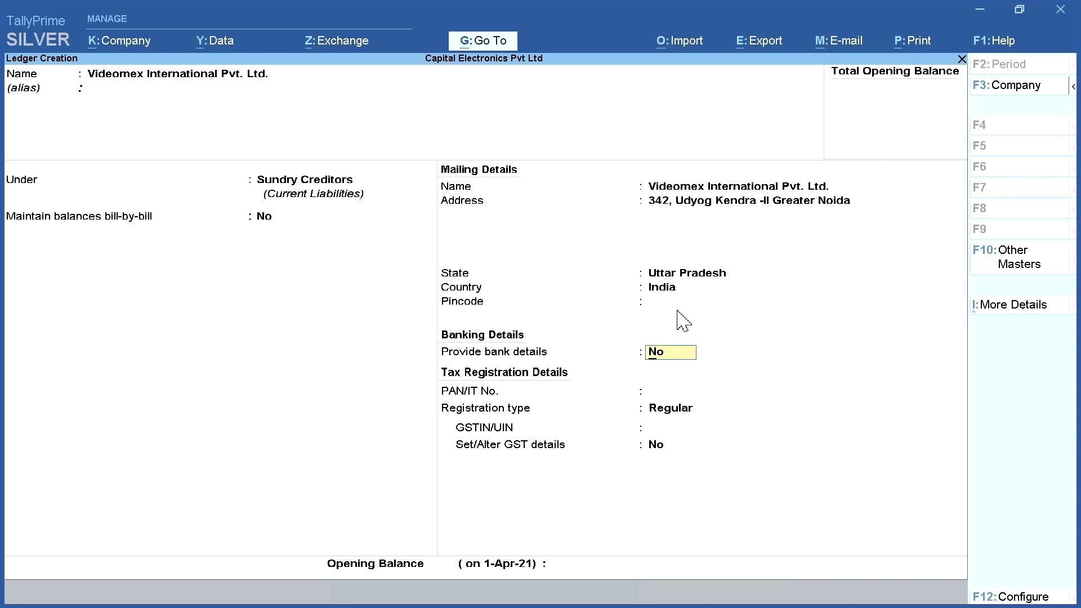
key("Return")
key("Return")
key("Return")
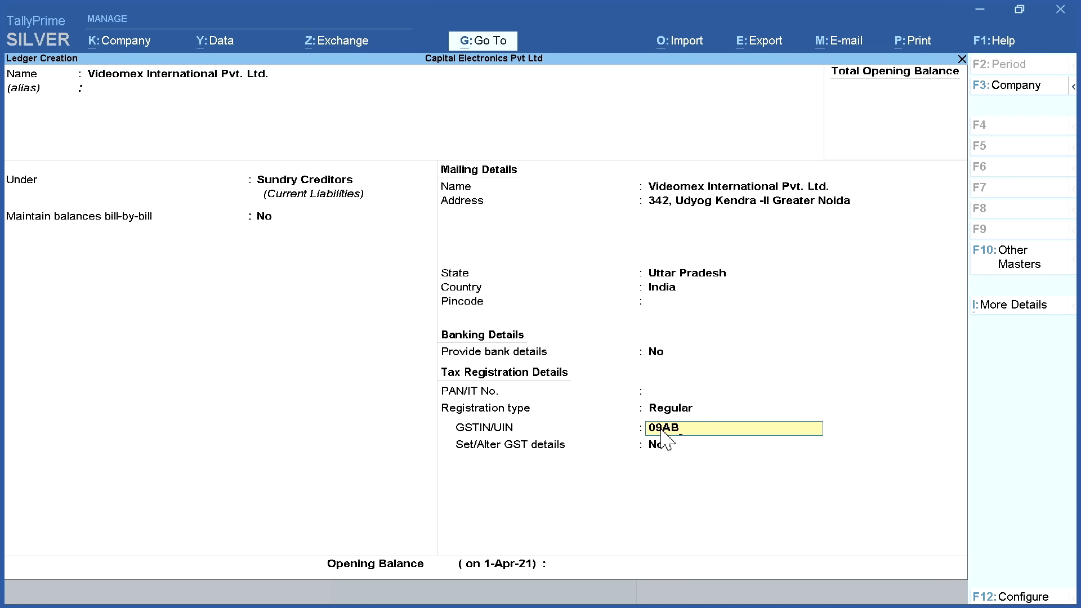
key("Return")
key("Return")
left_click(895, 569)
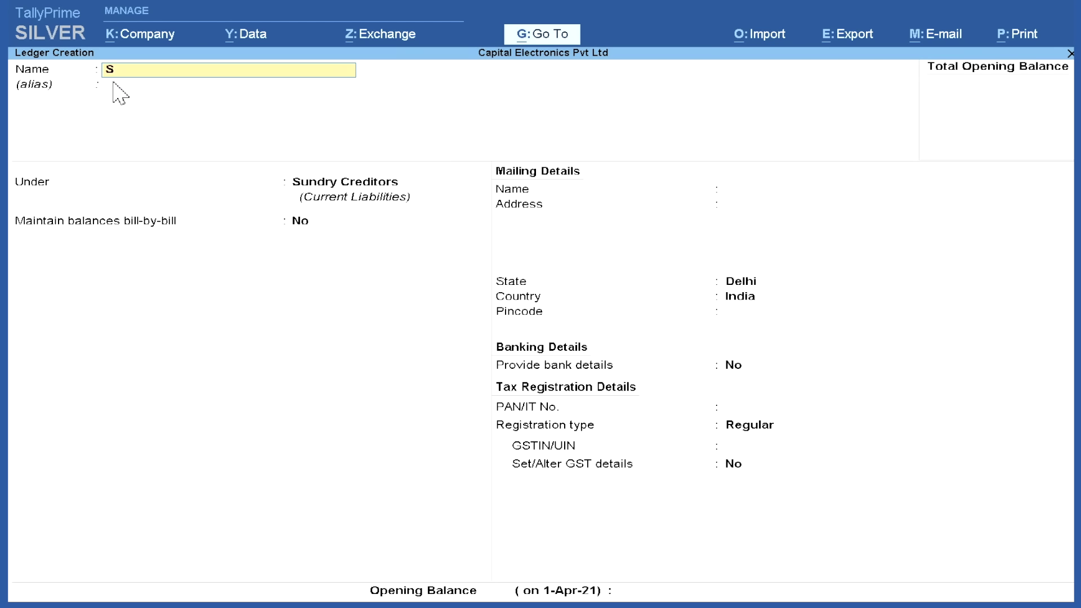
Save Sales A/c under Sales Accounts: Type of Ledger Not Applicable, GST Applicable, supply type Goods
type("les a/c")
key("Return")
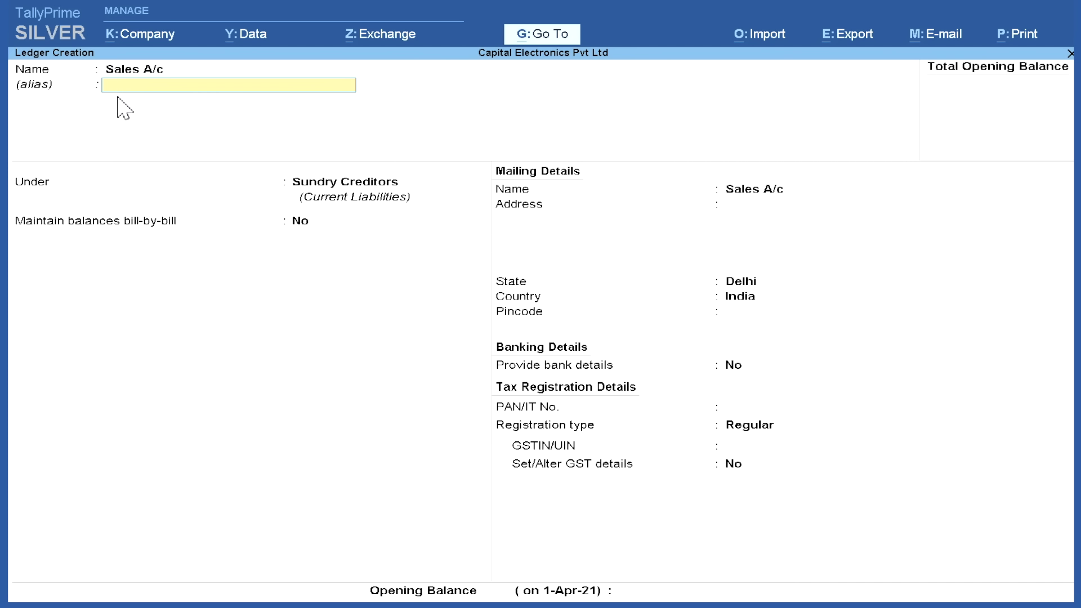
key("Return")
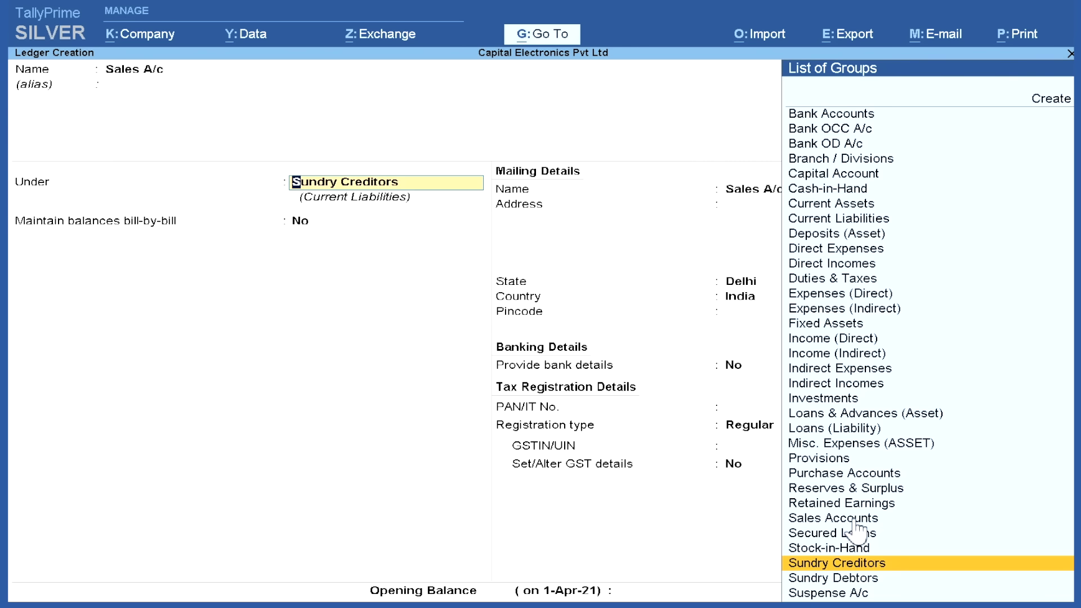
left_click(897, 517)
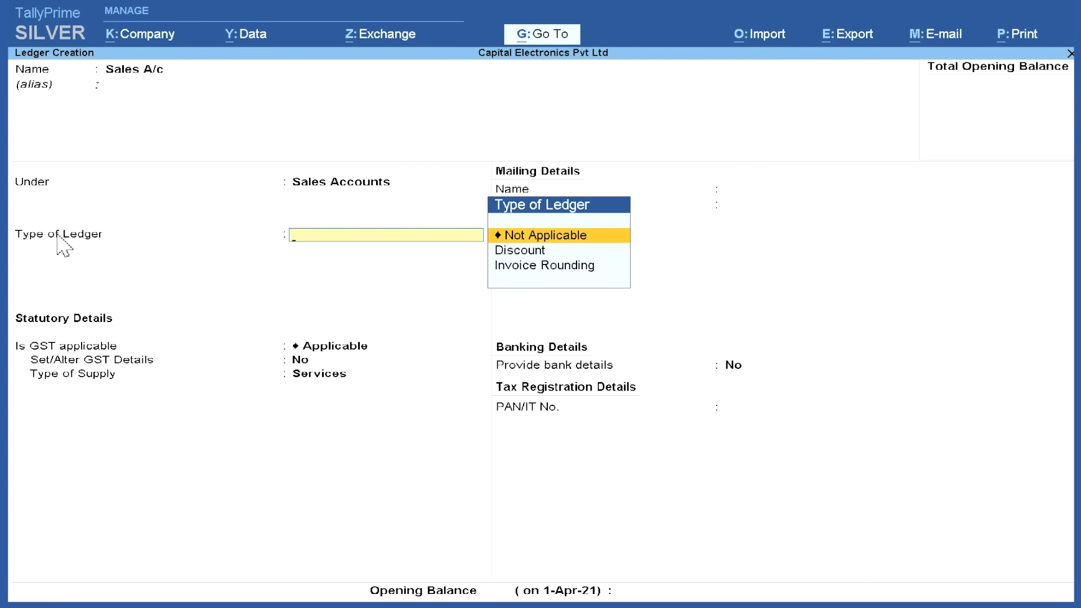
left_click(543, 237)
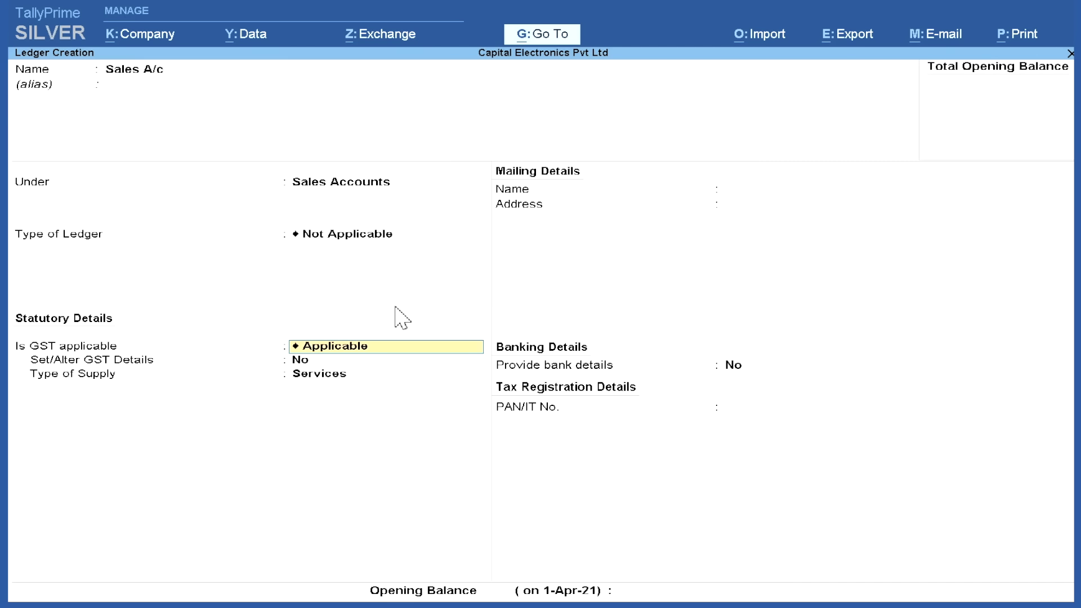
left_click(344, 359)
left_click(310, 375)
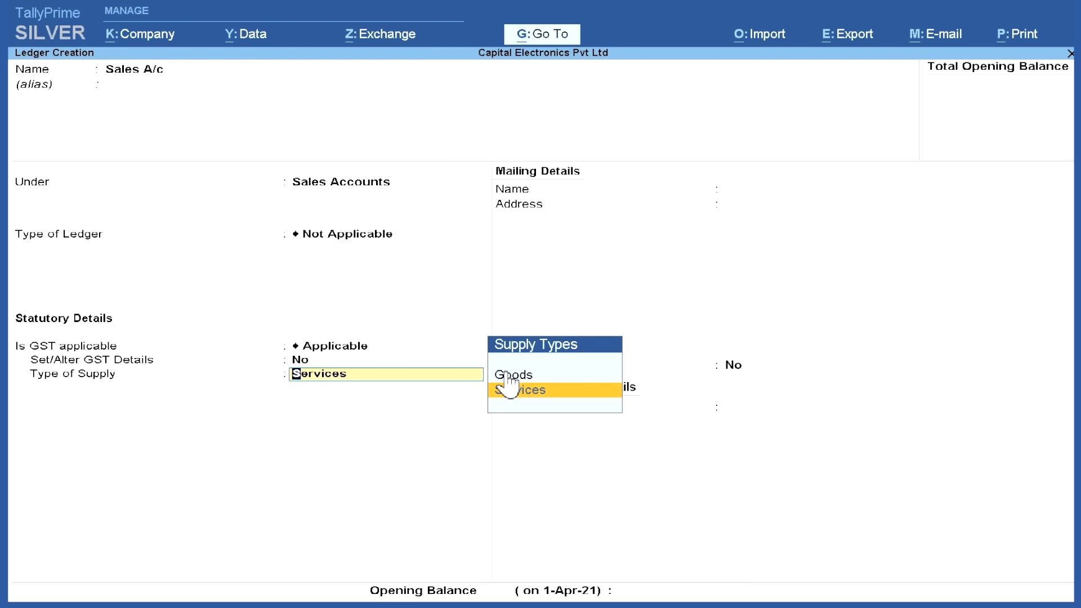
left_click(509, 375)
key("Return")
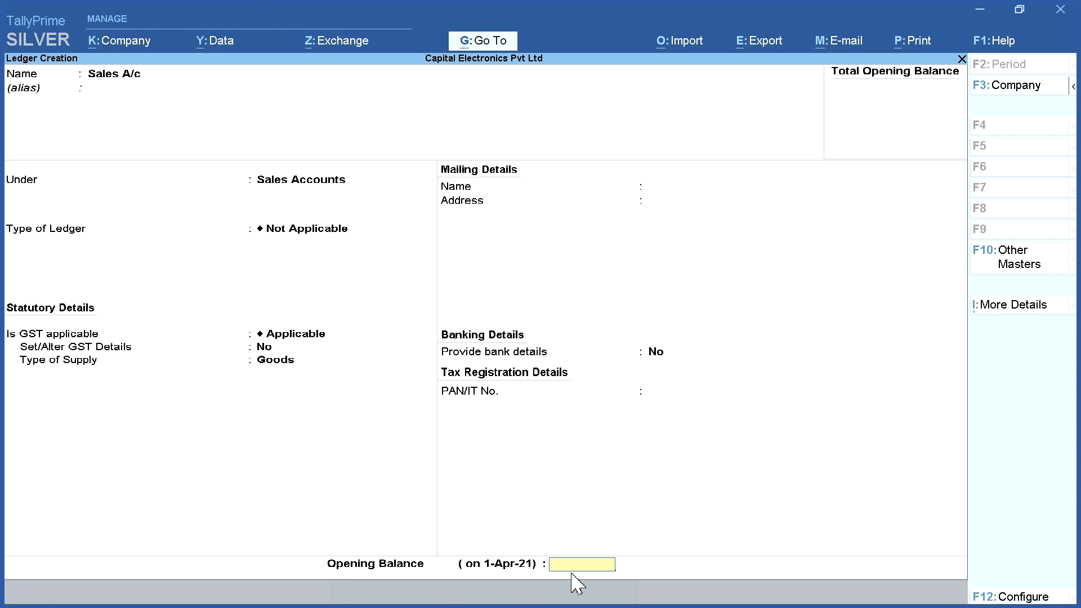
key("Return")
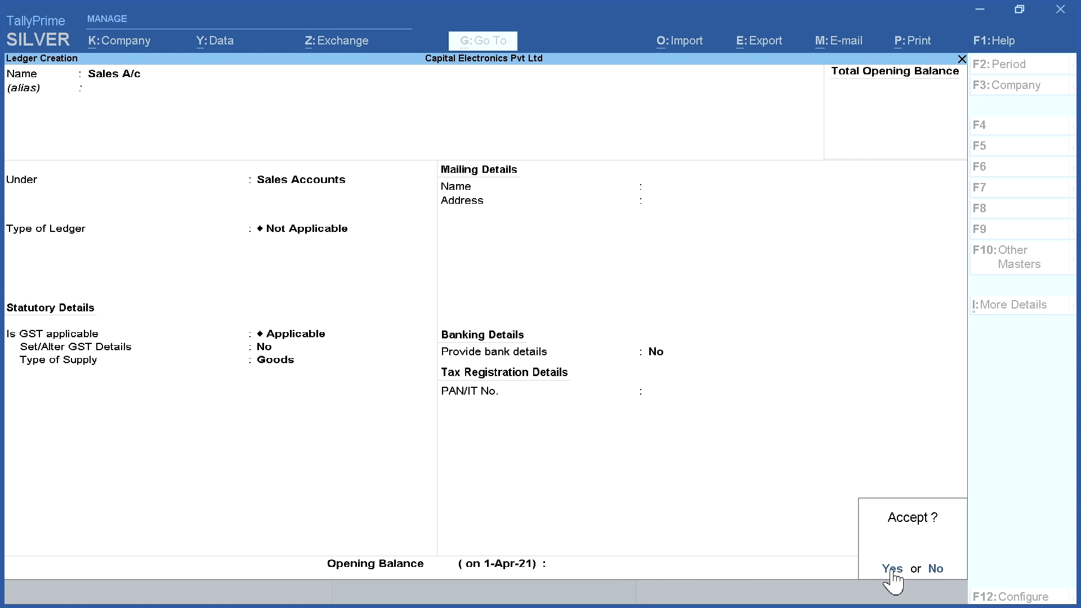
left_click(891, 568)
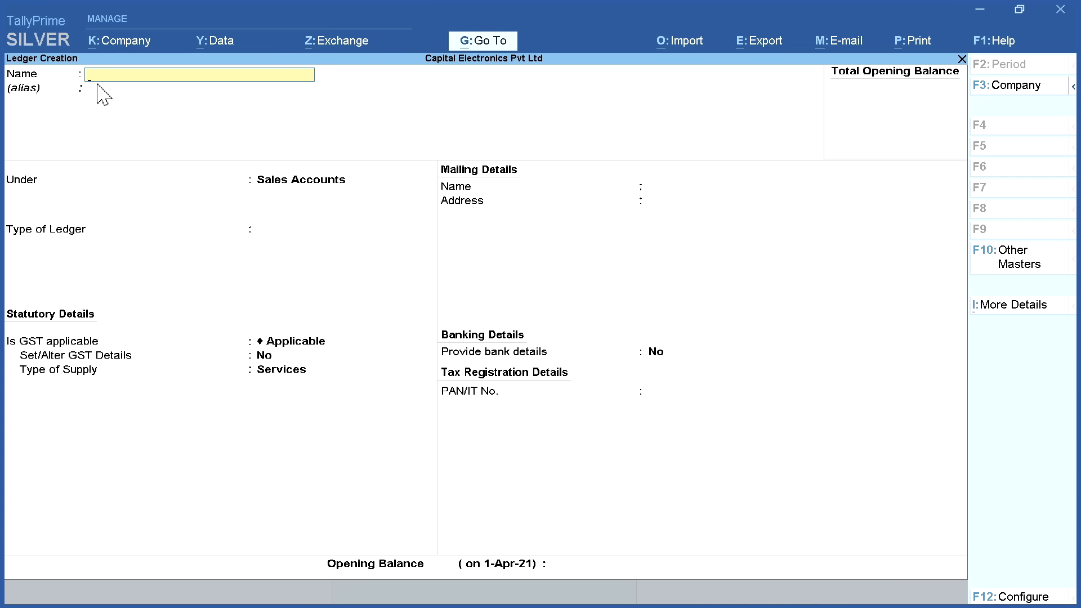
Start Metro Electronic World A/c under Sundry Debtors with bill-by-bill tracking set to No
type("M")
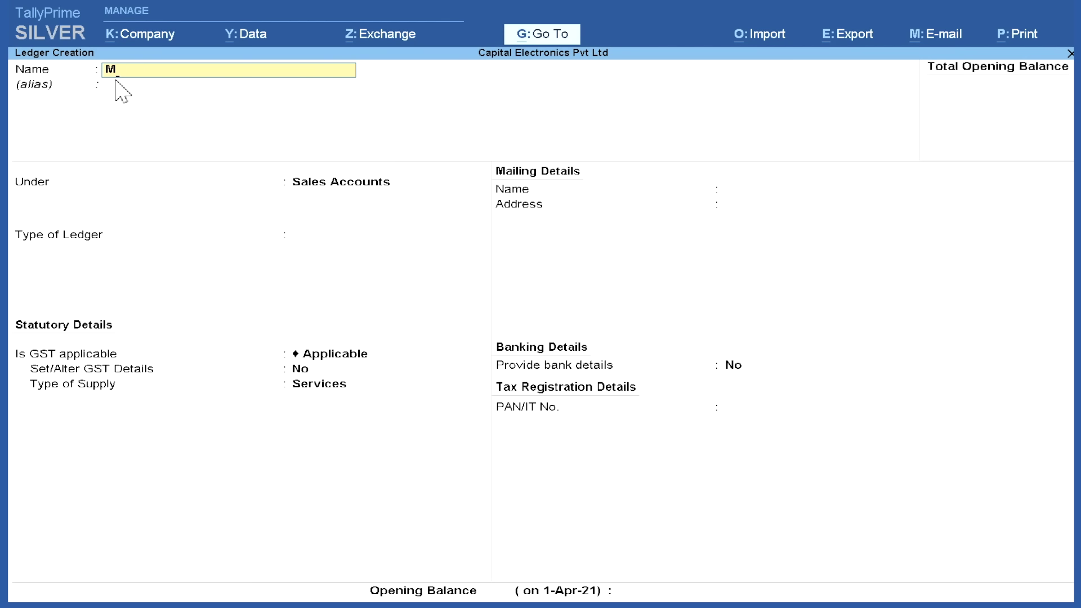
type("etro Electronic World a")
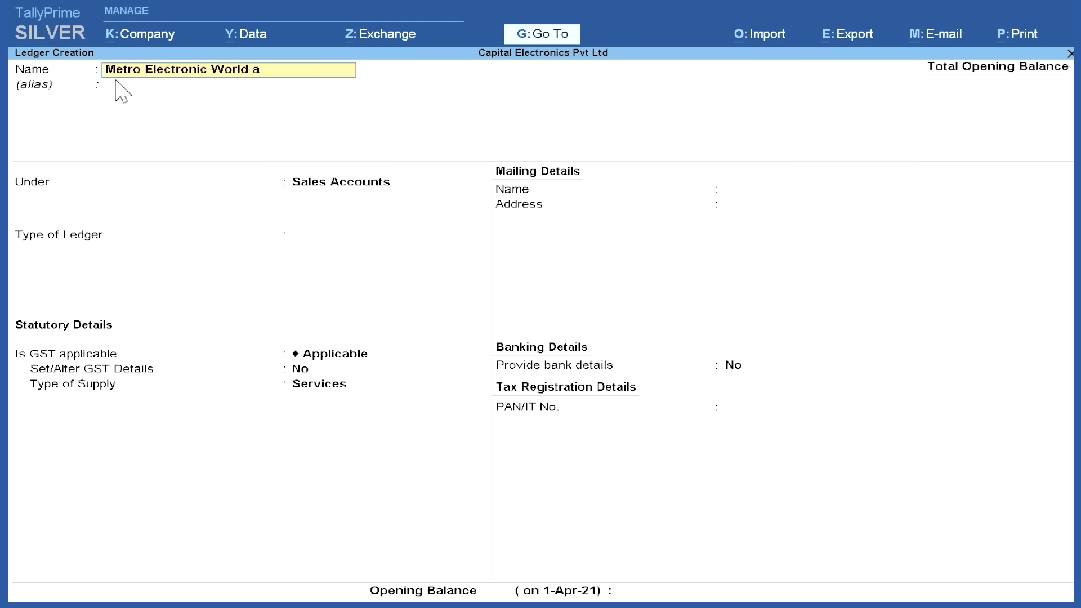
type("/c")
key("Return")
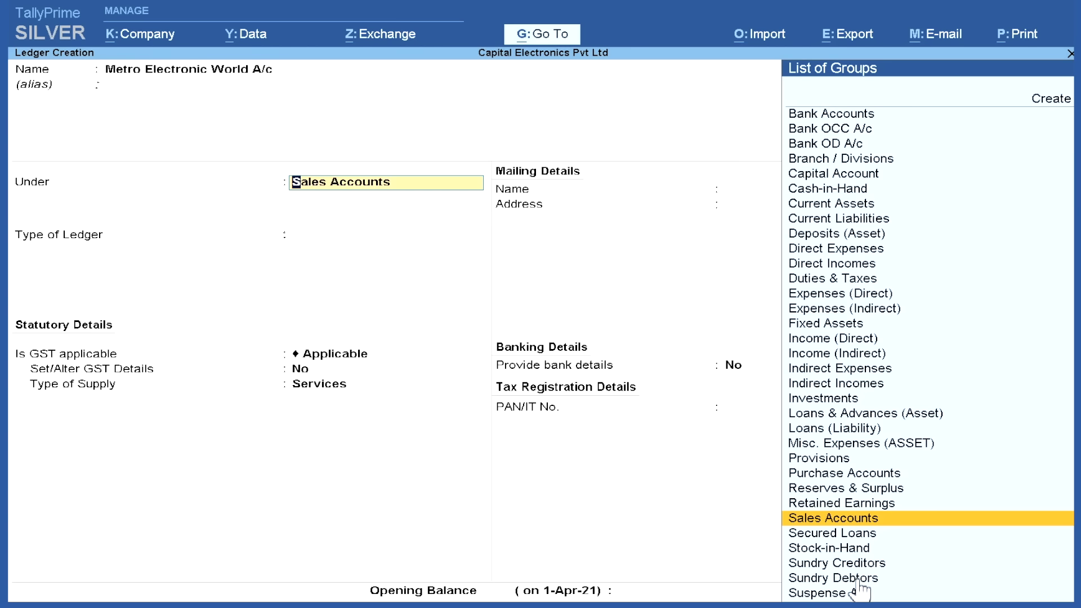
left_click(910, 580)
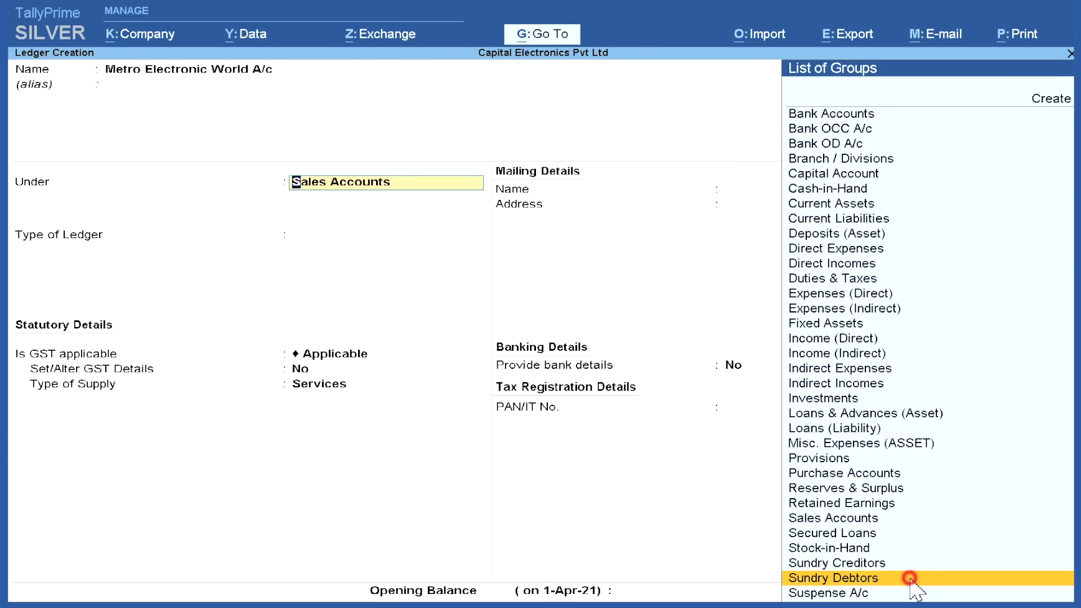
left_click(910, 579)
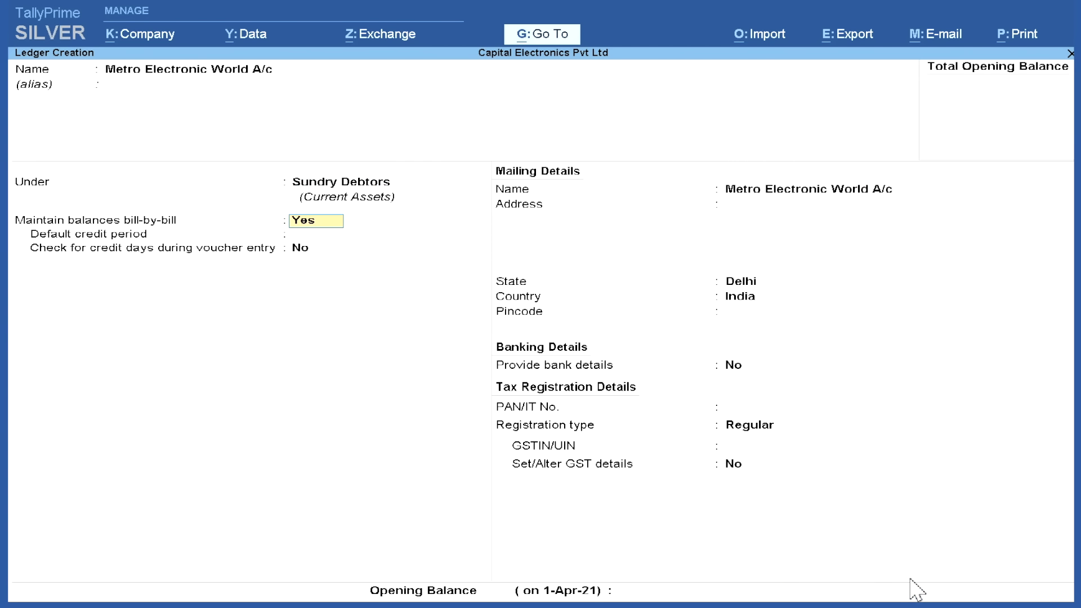
left_click(316, 224)
type("n")
key("Return")
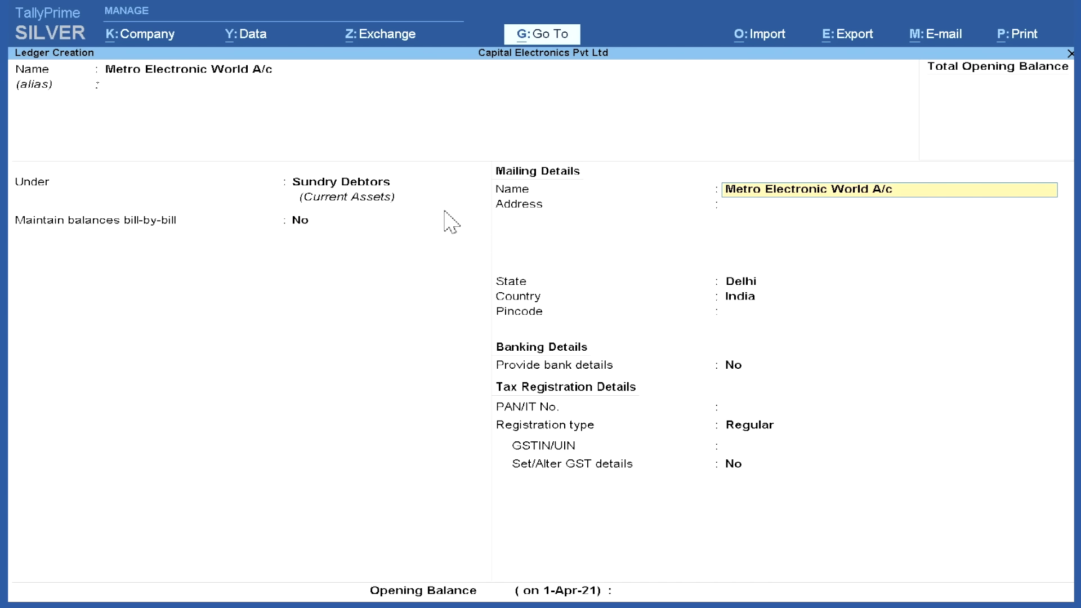
Give Metro Electronic World A/c its Rajori Garden address, Delhi state and GSTIN, then save it
left_click(743, 208)
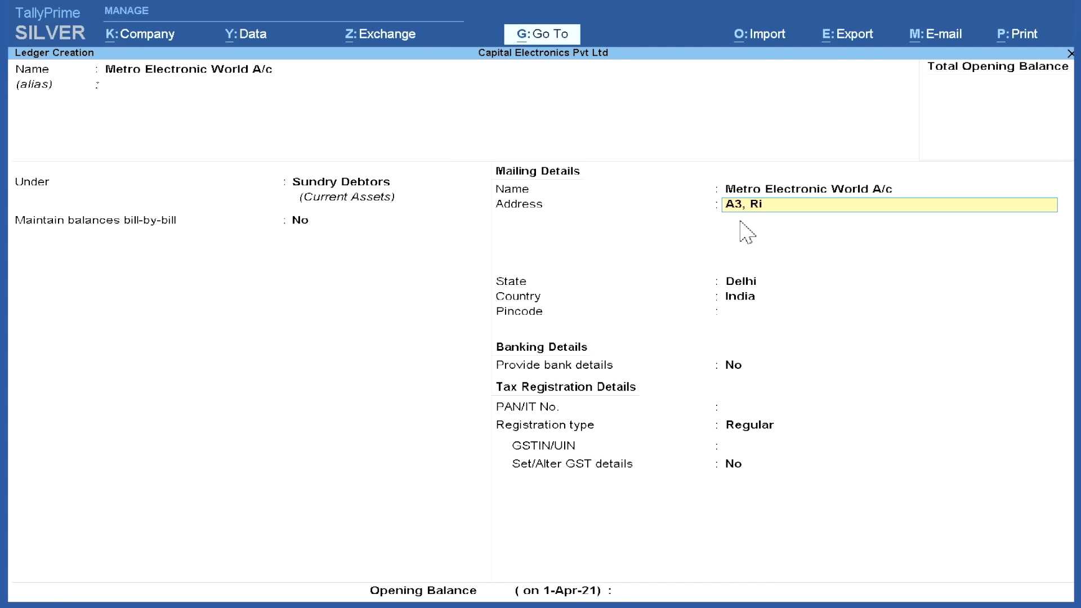
key("Return")
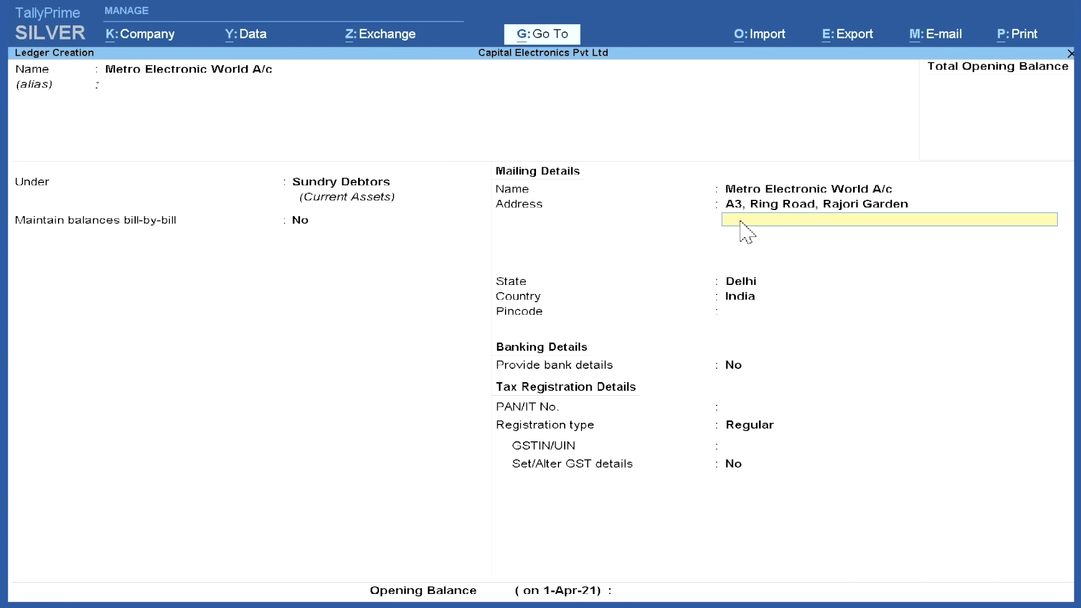
key("Return")
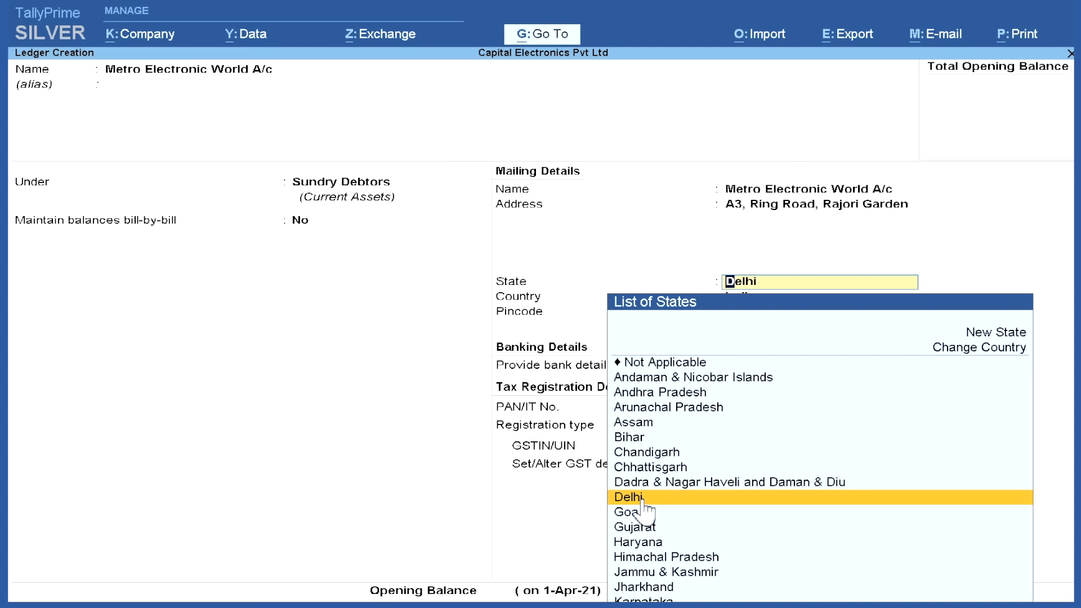
key("Return")
key("Return")
key("Return")
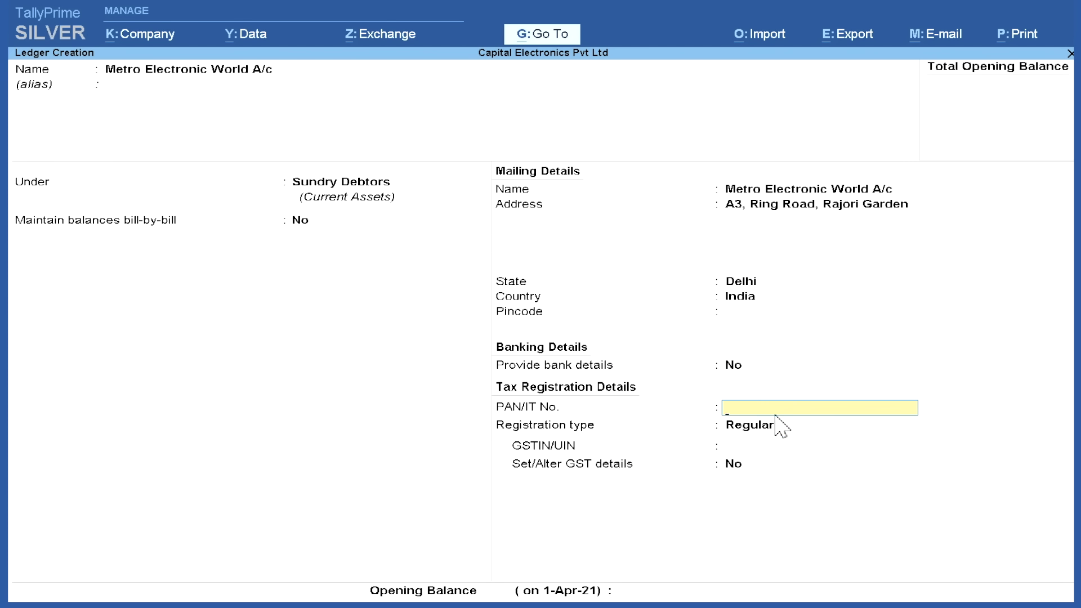
key("Return")
key("Return")
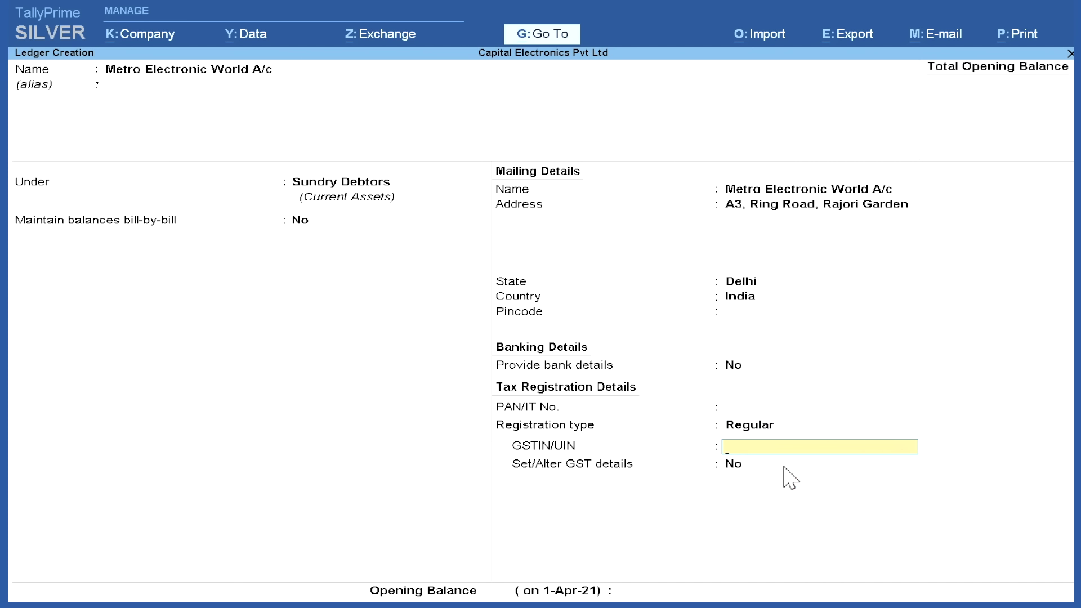
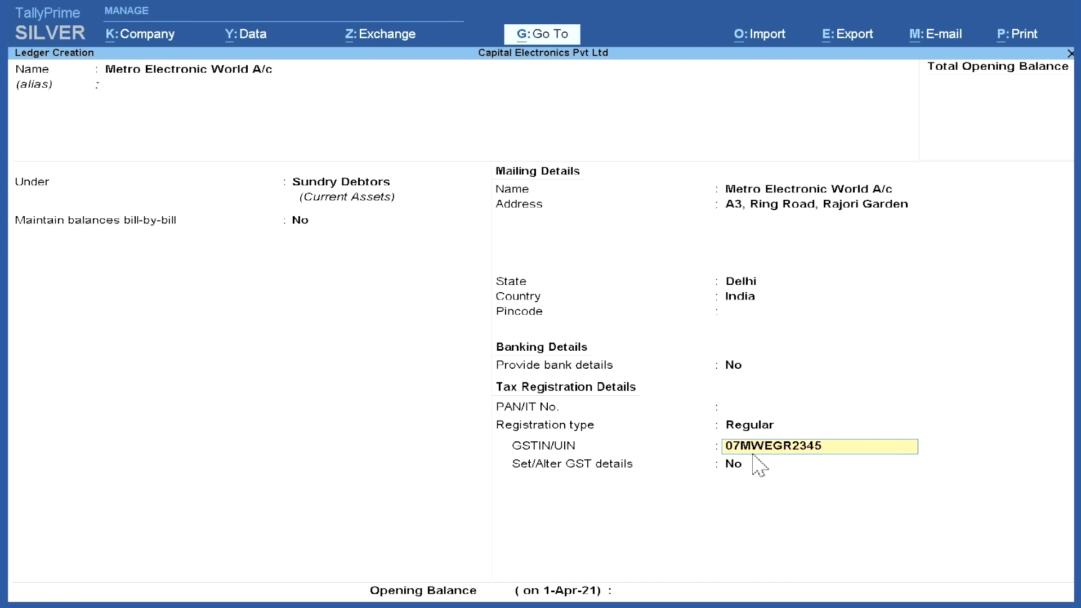
key("Return")
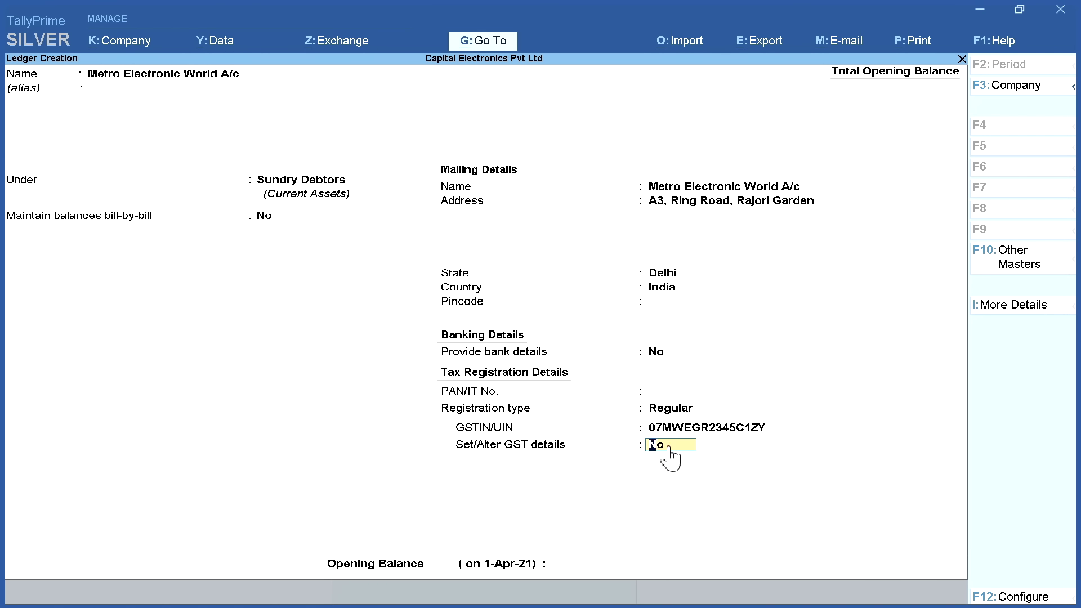
key("Return")
key("Return")
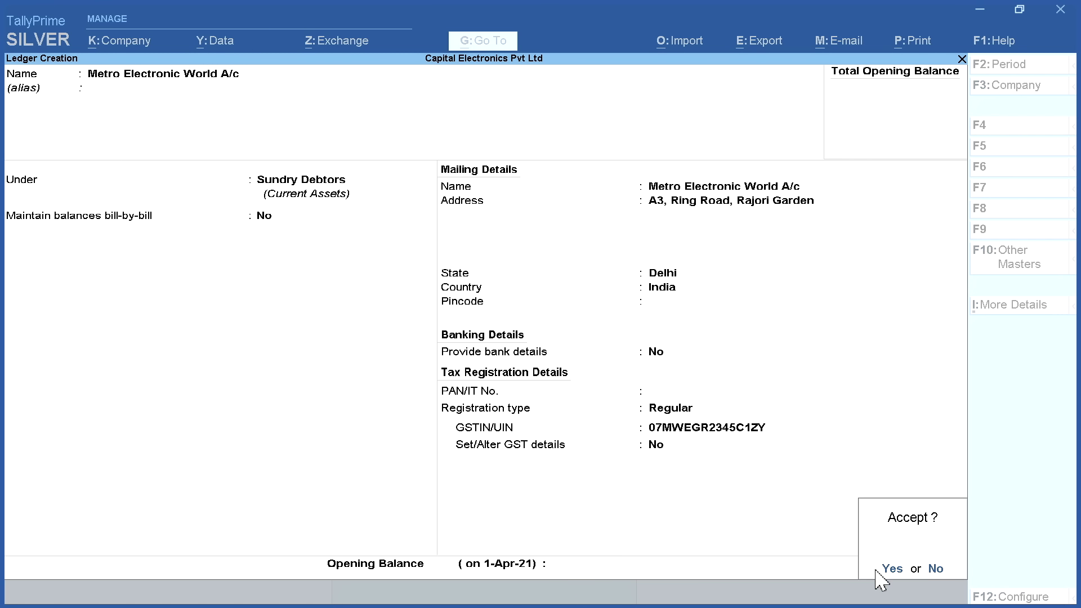
left_click(889, 570)
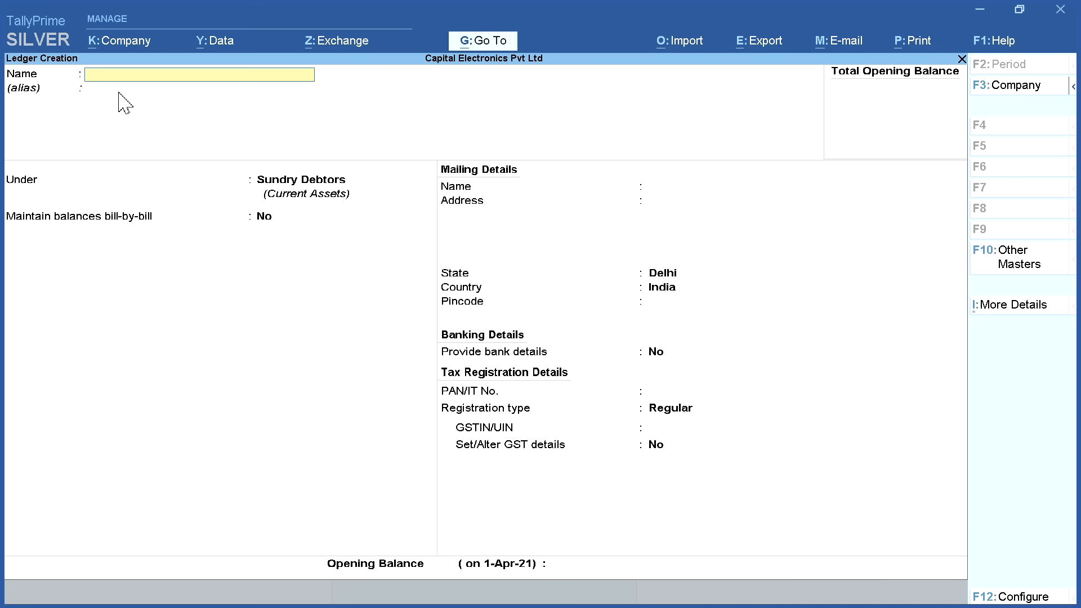
Start Mahalaxmi Trading Company under Sundry Debtors with its Faridabad address
type("Mahalaxmi Trading company")
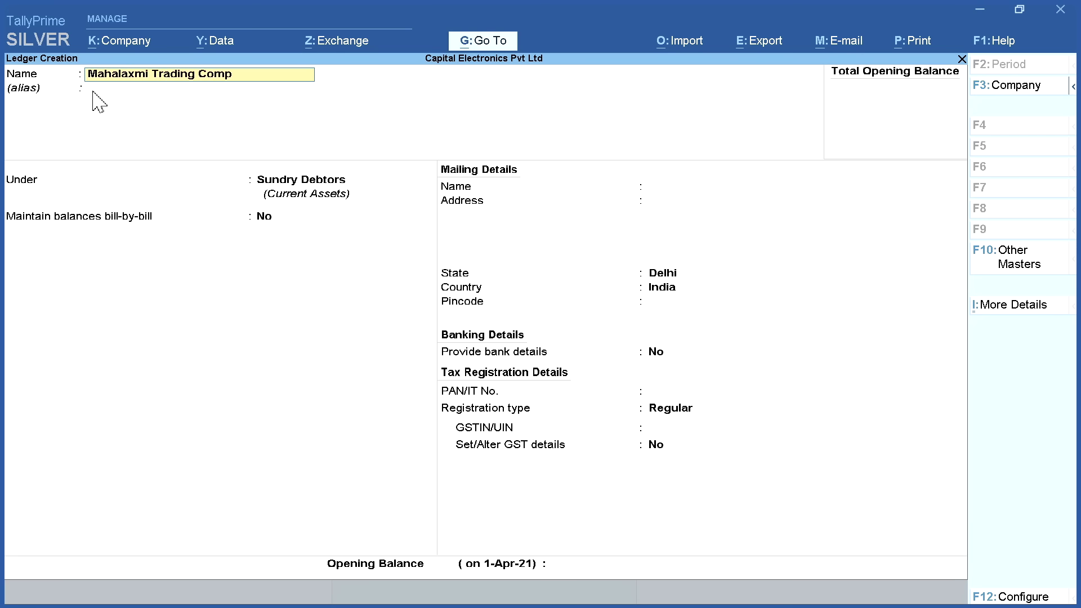
key("Return")
key("Return")
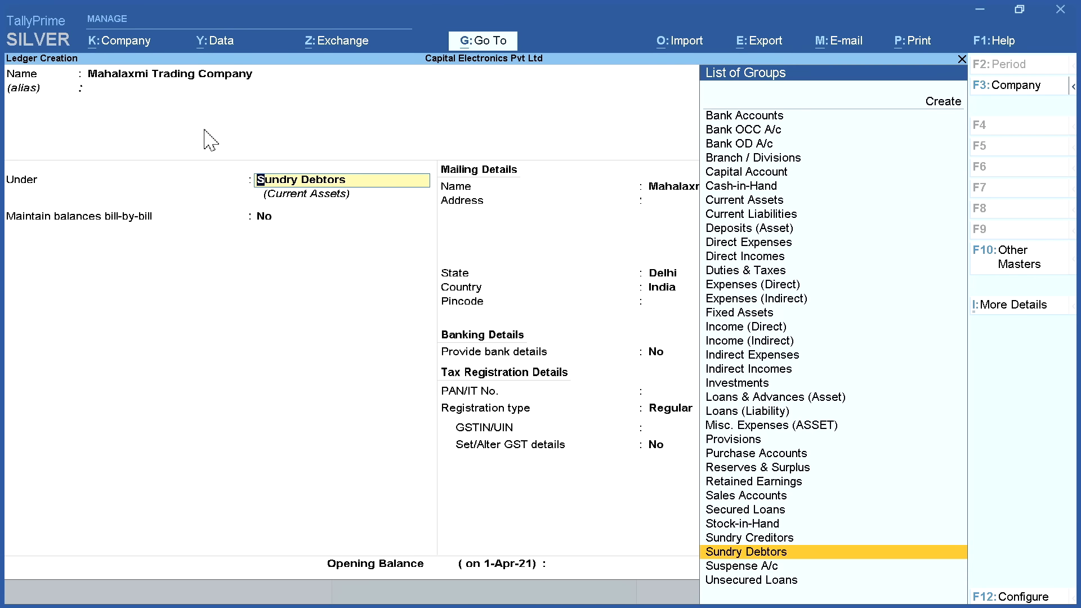
key("Return")
key("Return")
key("Return")
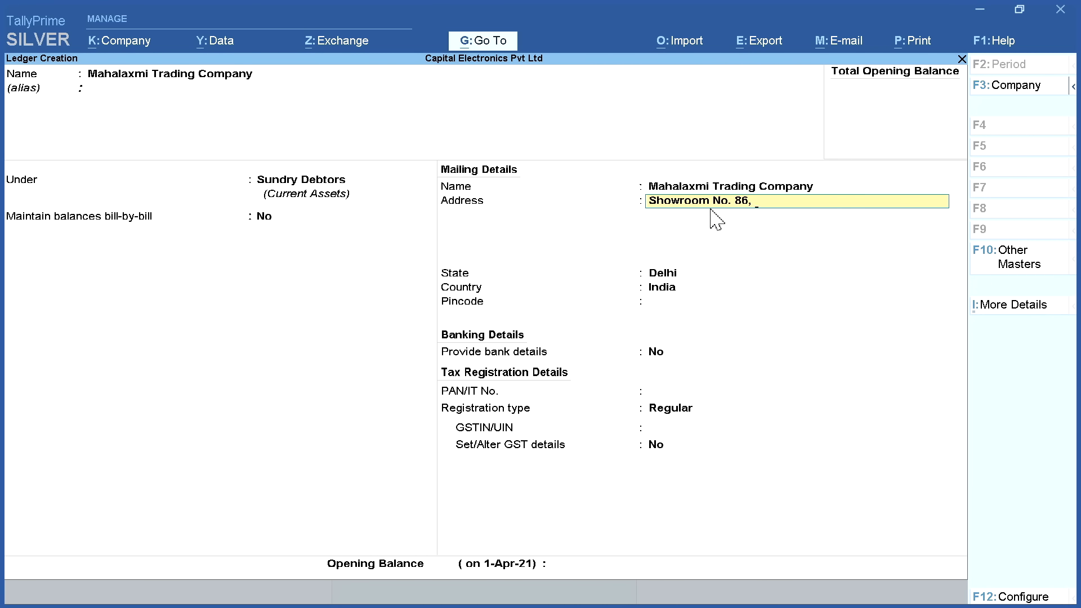
key("Return")
type("Faridabad")
key("Return")
key("Return")
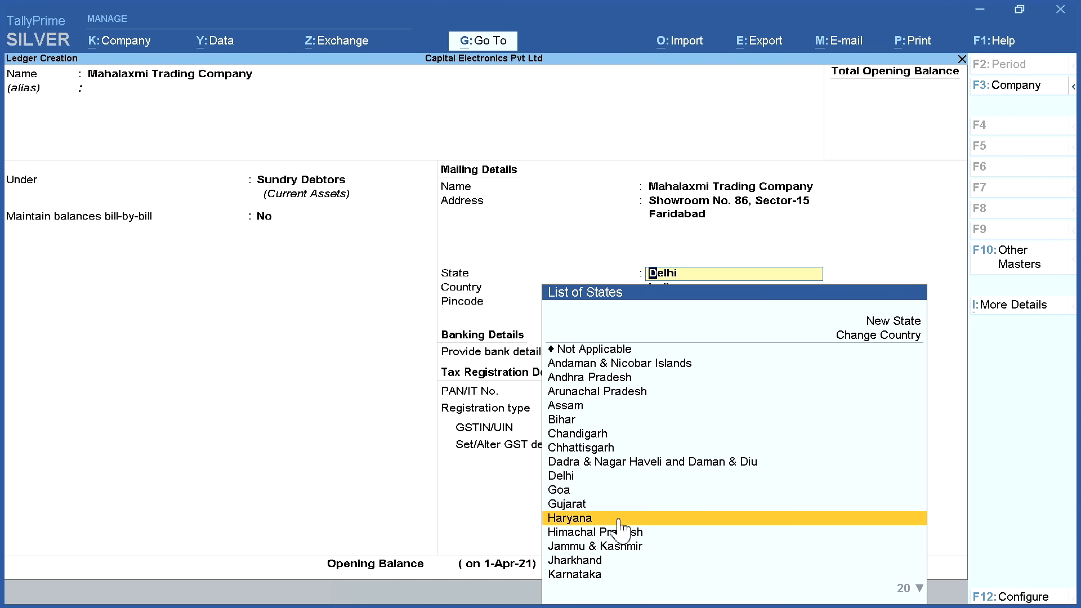
Set Mahalaxmi's state to Haryana, enter its GSTIN, save, and begin the State Bank of India ledger
left_click(619, 517)
left_click(666, 394)
left_click(666, 429)
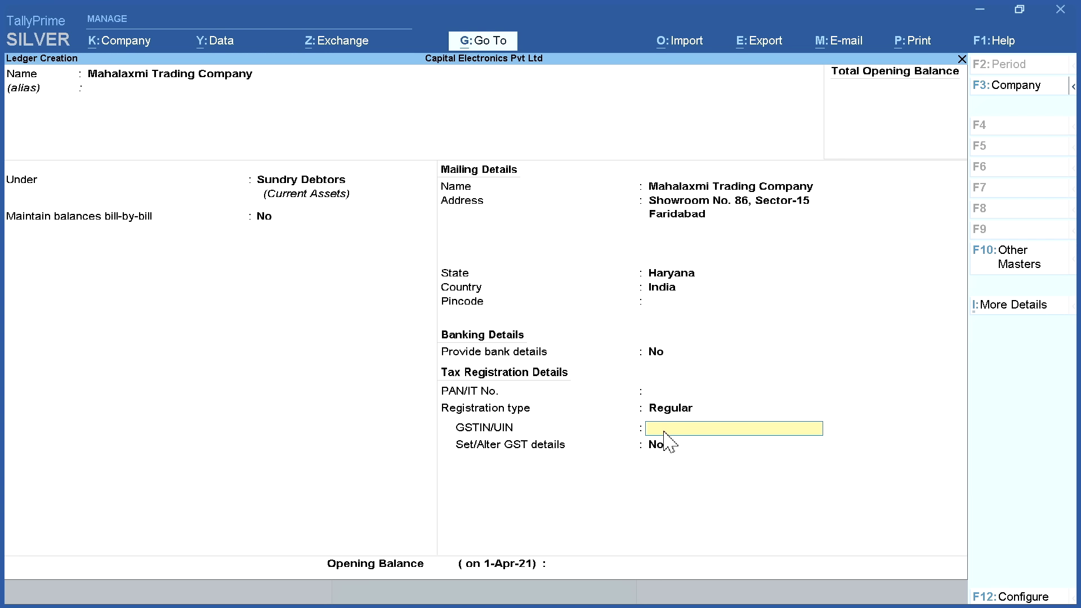
key("Return")
key("Return")
left_click(890, 569)
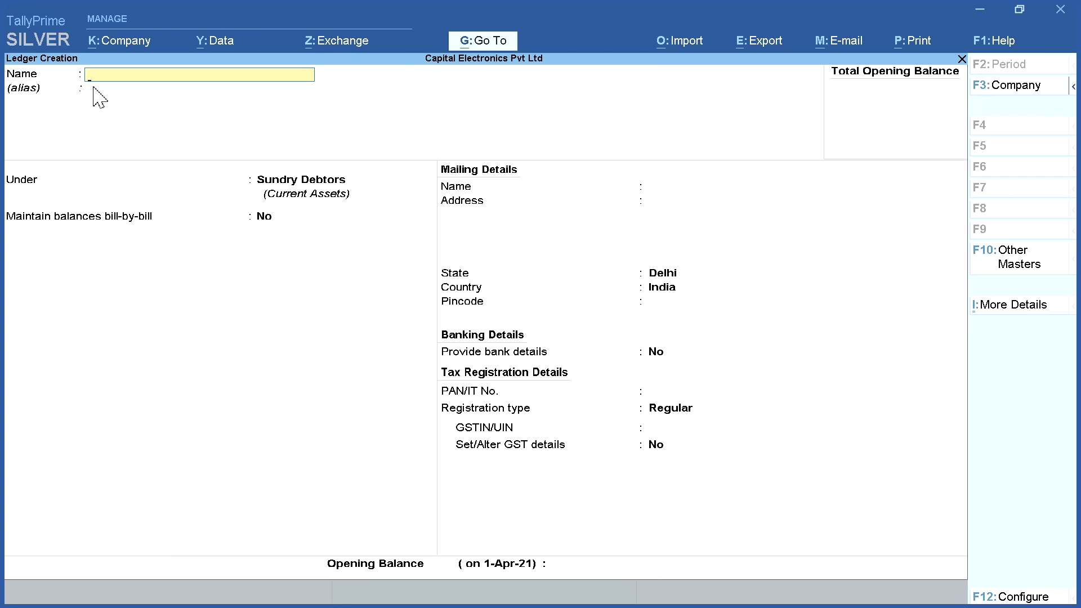
type("State")
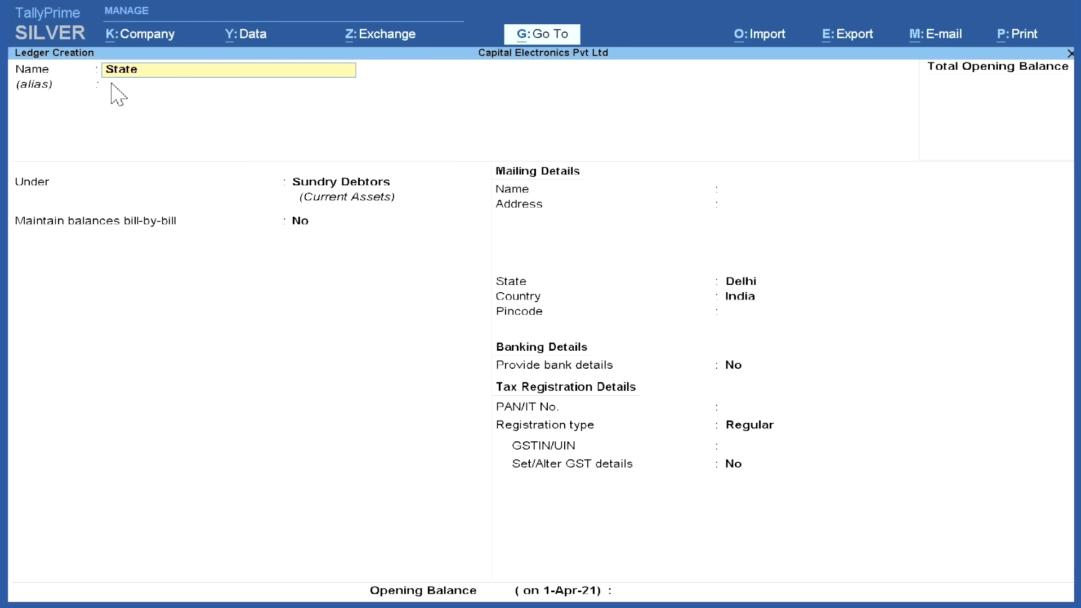
type(" Bank of India")
Place State Bank of India under Bank Accounts, leaving the bank name Not Applicable
key("Return")
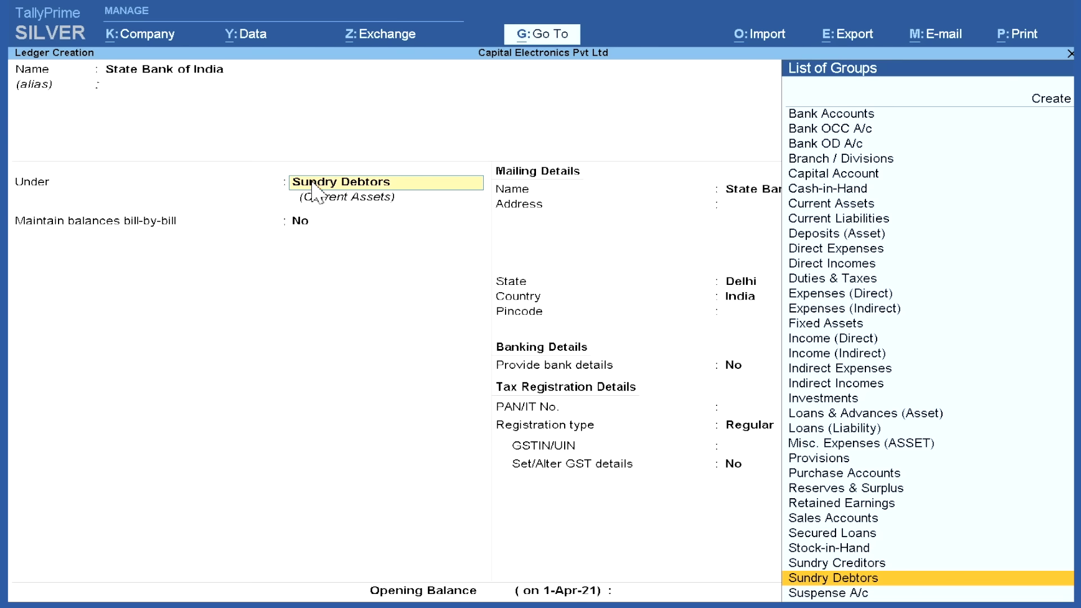
left_click(893, 115)
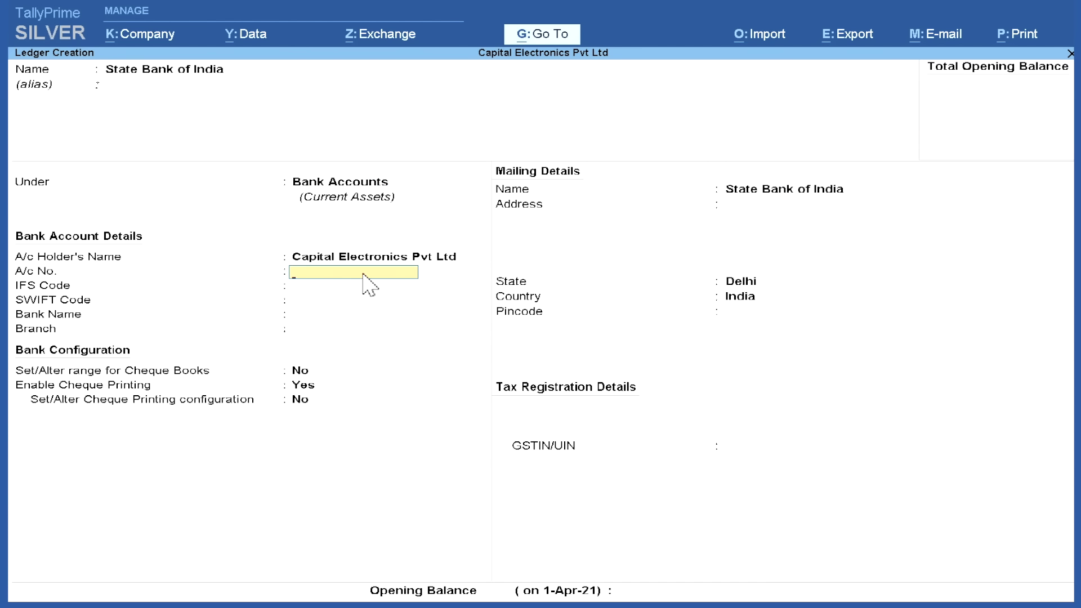
left_click(338, 288)
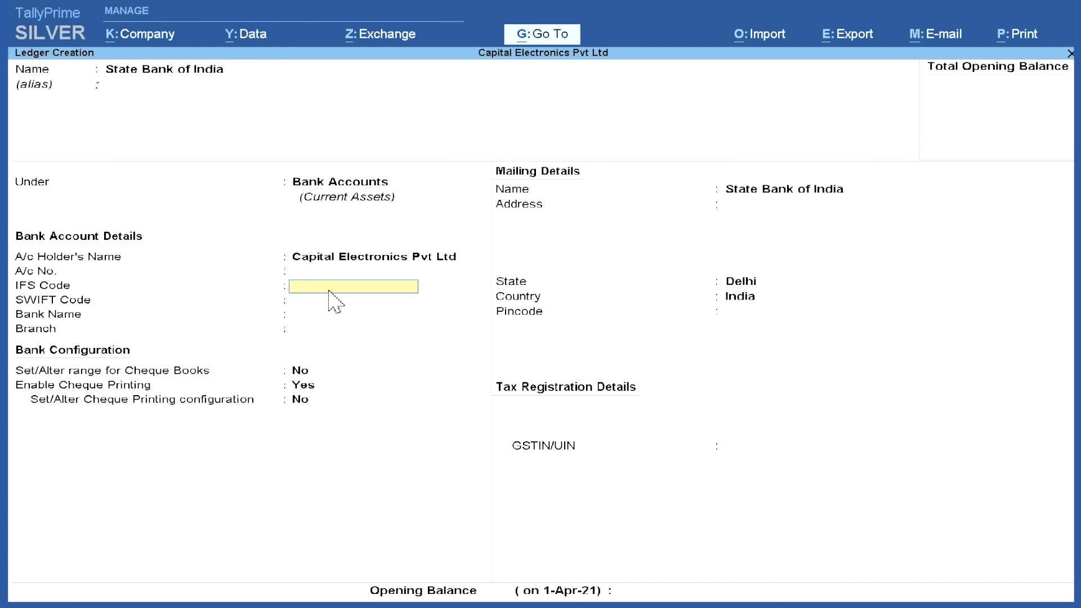
left_click(330, 300)
left_click(327, 315)
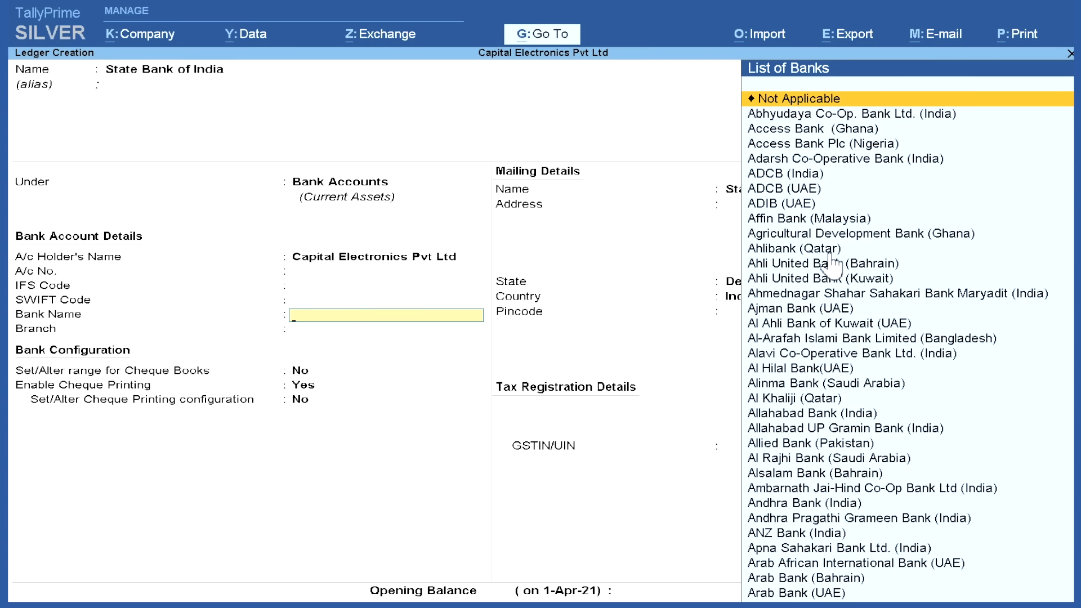
key("Down")
key("Down")
key("Up")
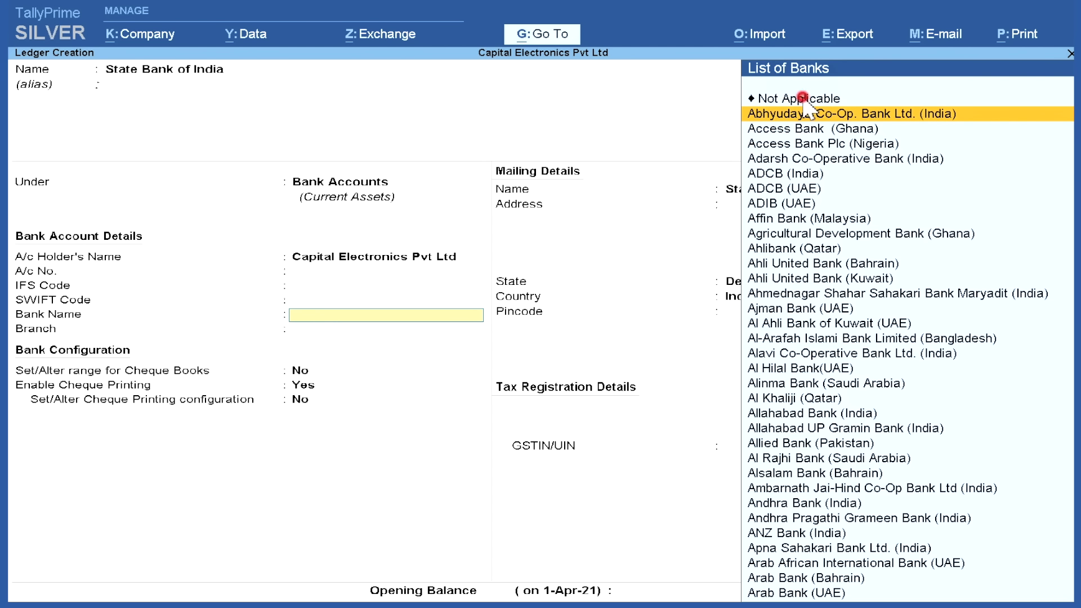
key("Up")
key("Return")
key("Return")
key("Return")
key("Return")
key("Return")
key("Return")
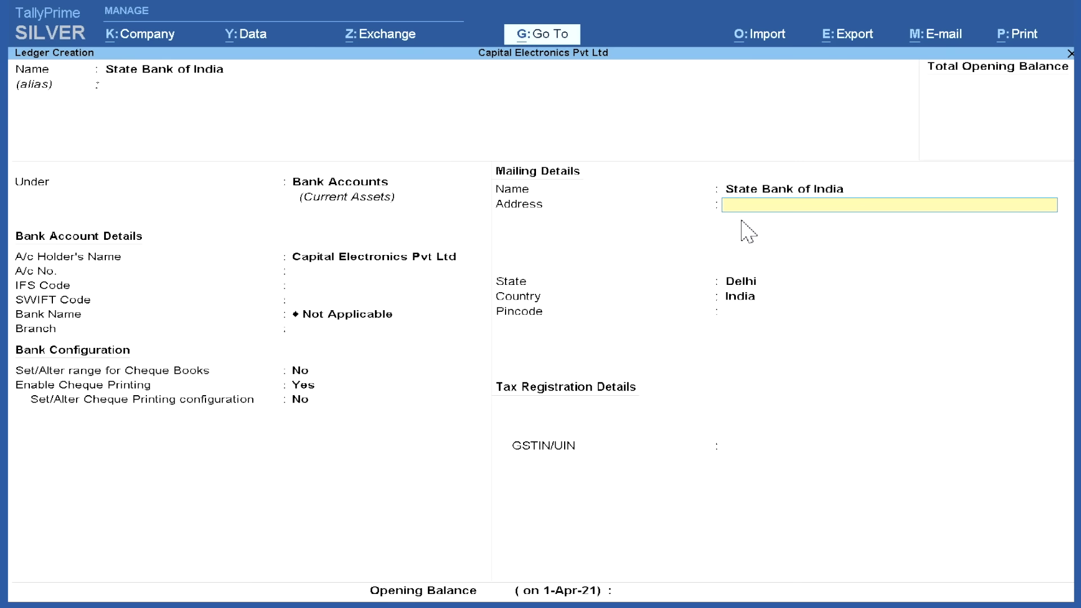
Enter New Delhi as the address, keep Delhi as state with no GSTIN, and save
type("New delhi")
key("Return")
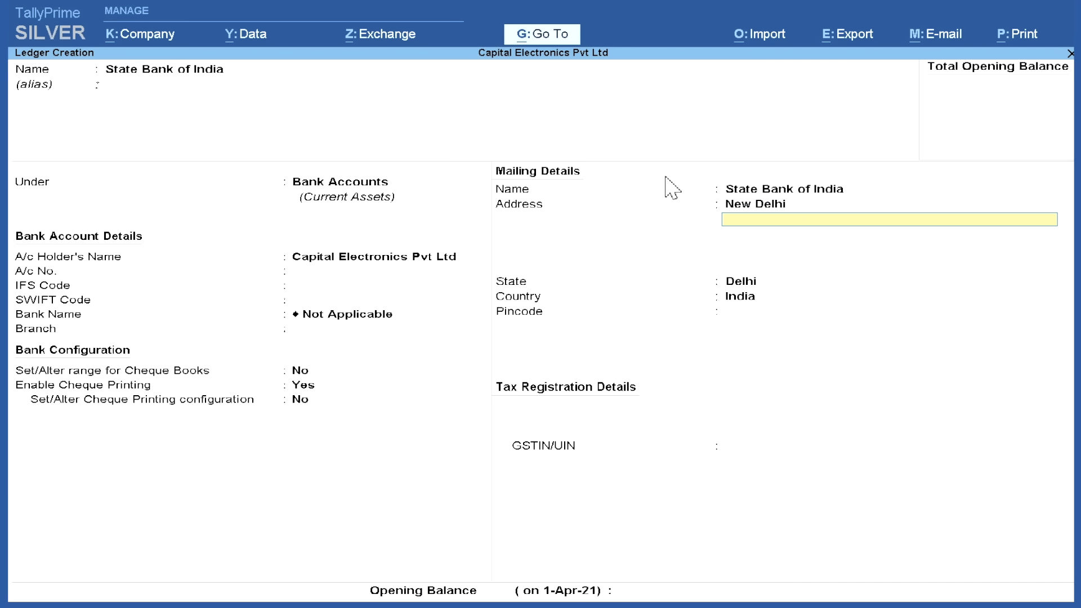
key("Return")
key("Return")
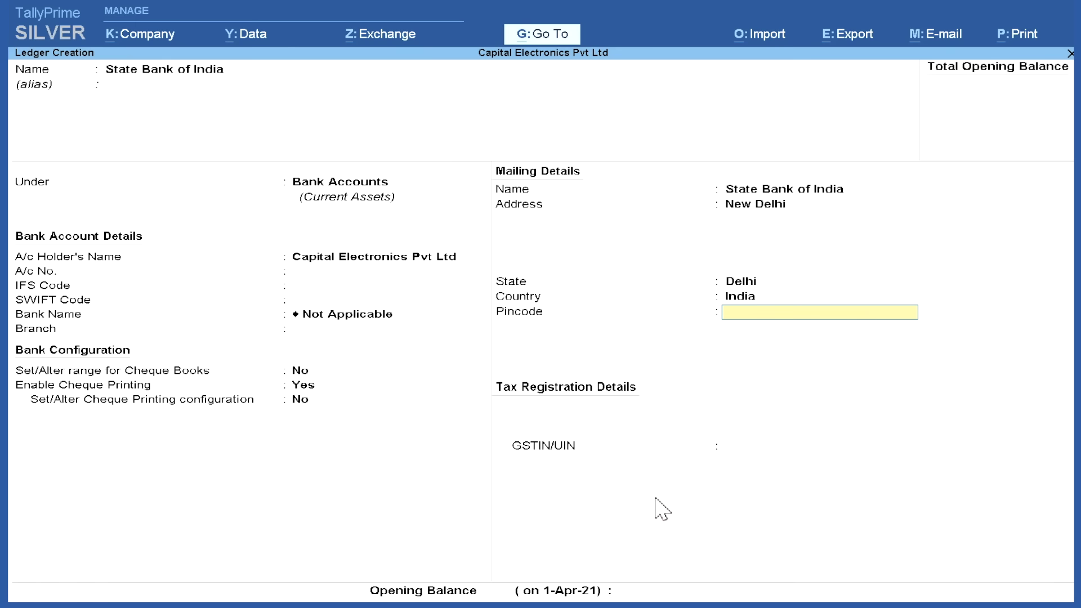
key("Return")
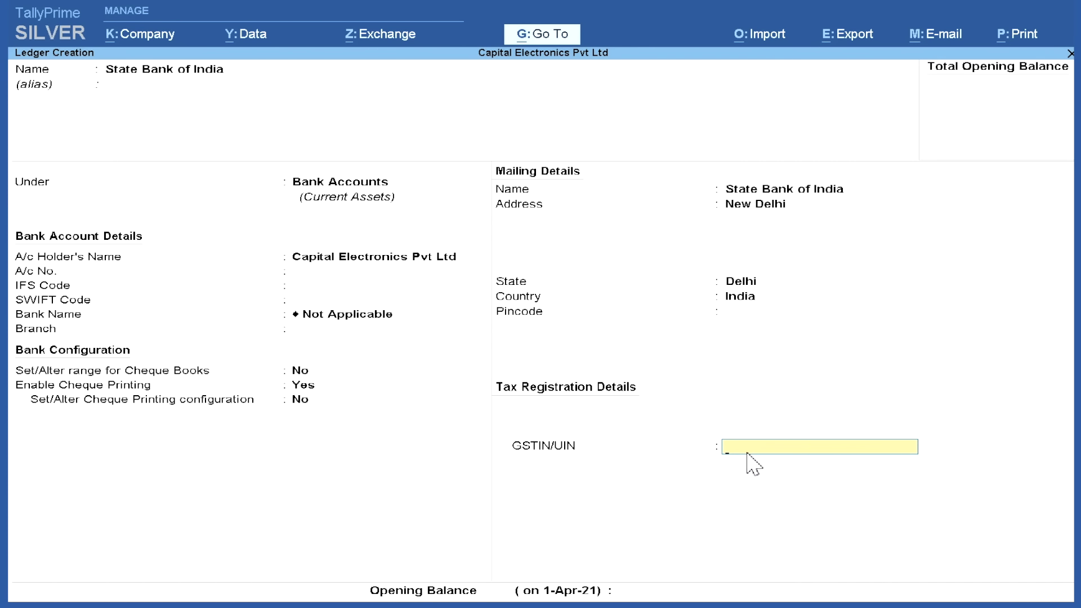
key("Return")
key("Return")
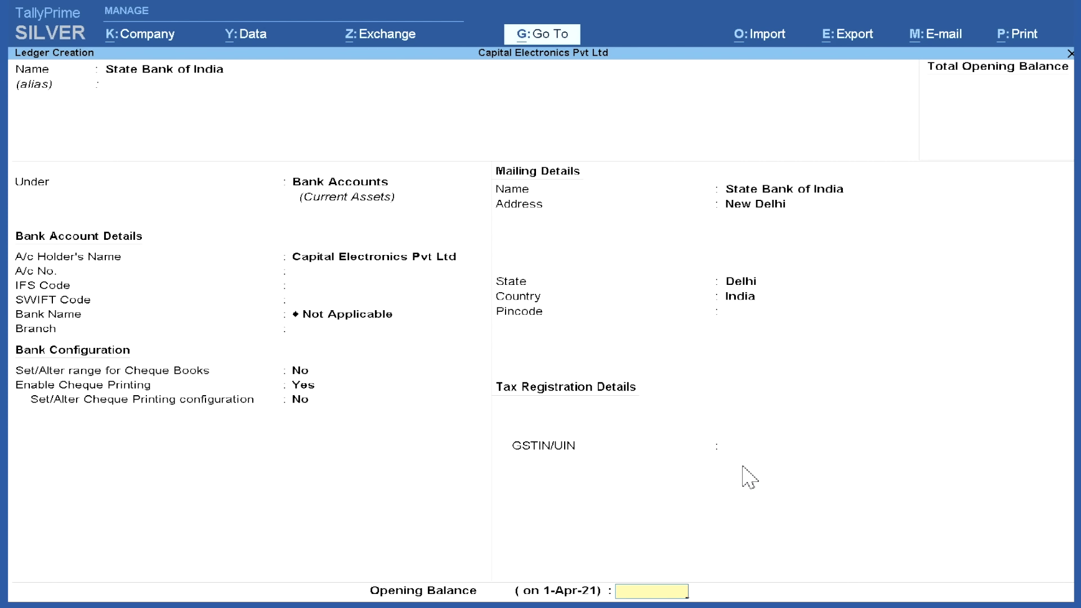
key("Return")
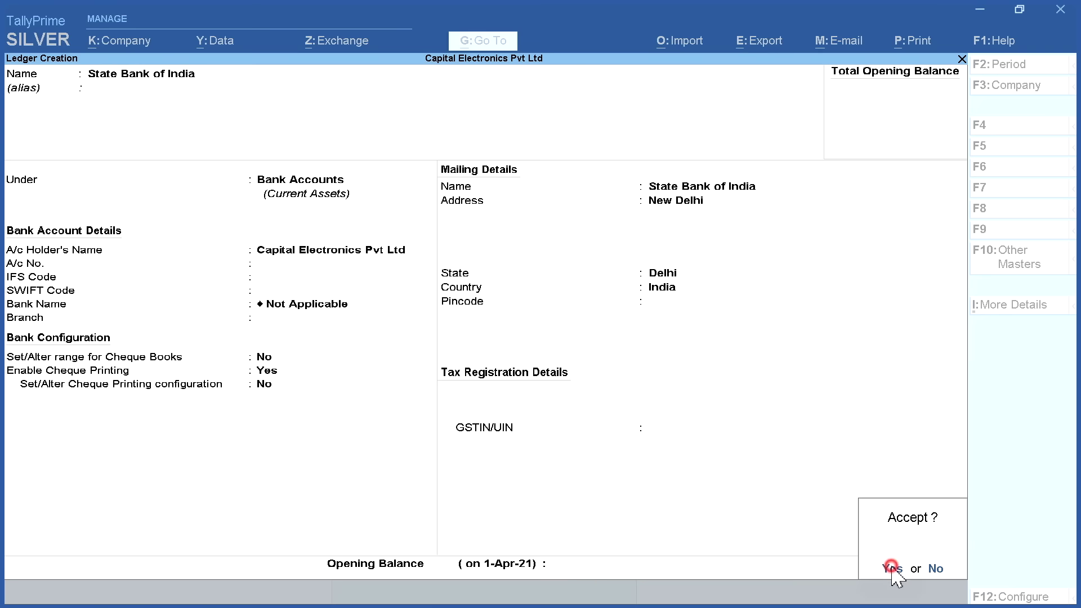
left_click(892, 570)
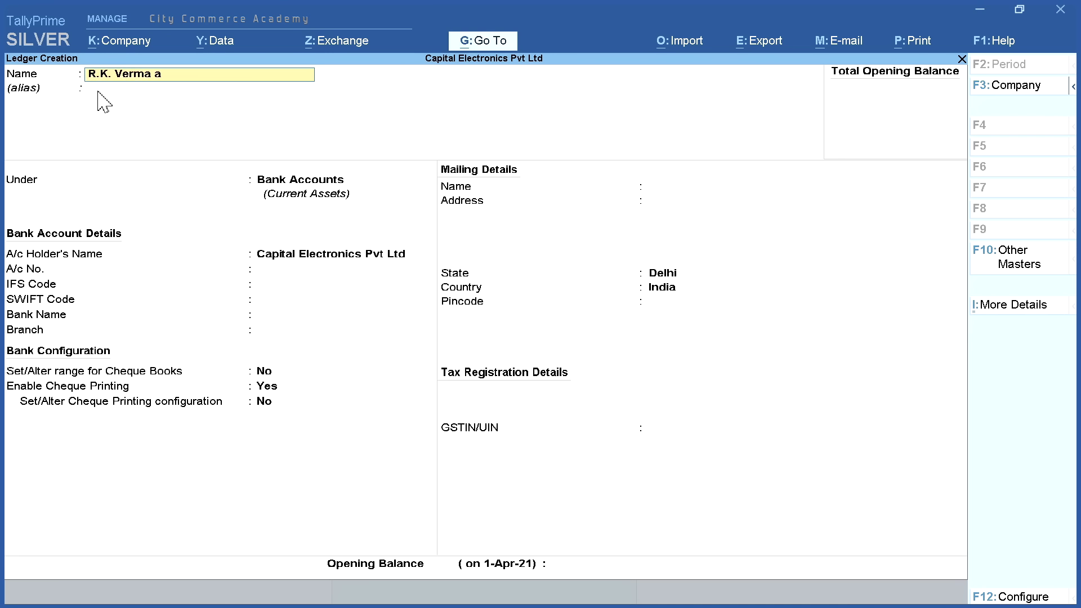
Begin a Sundry Creditors ledger with a first address line and Delhi as the state
type("c")
key("Return")
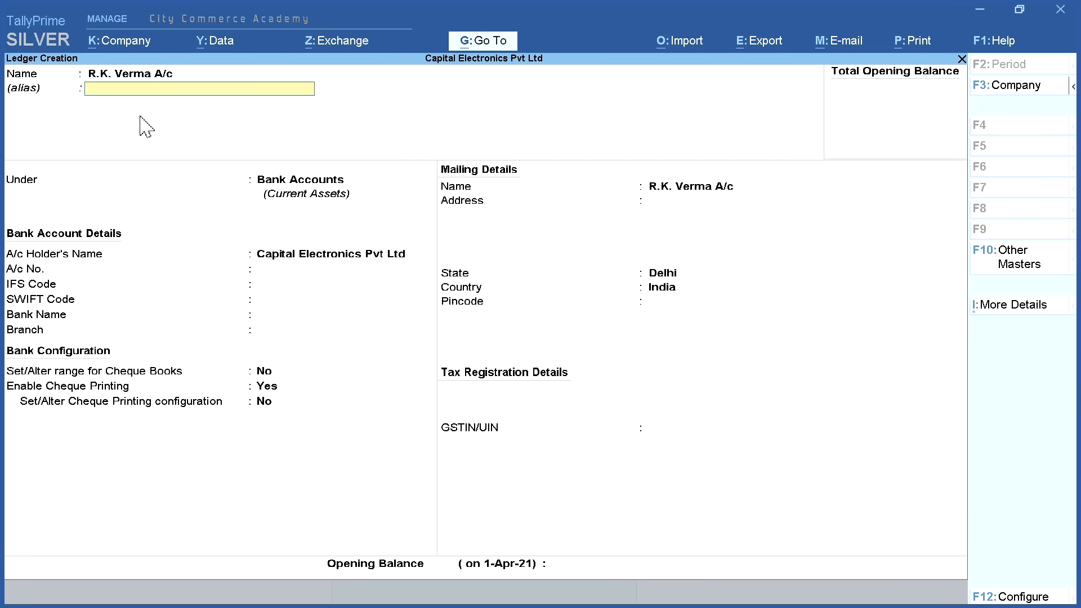
key("Return")
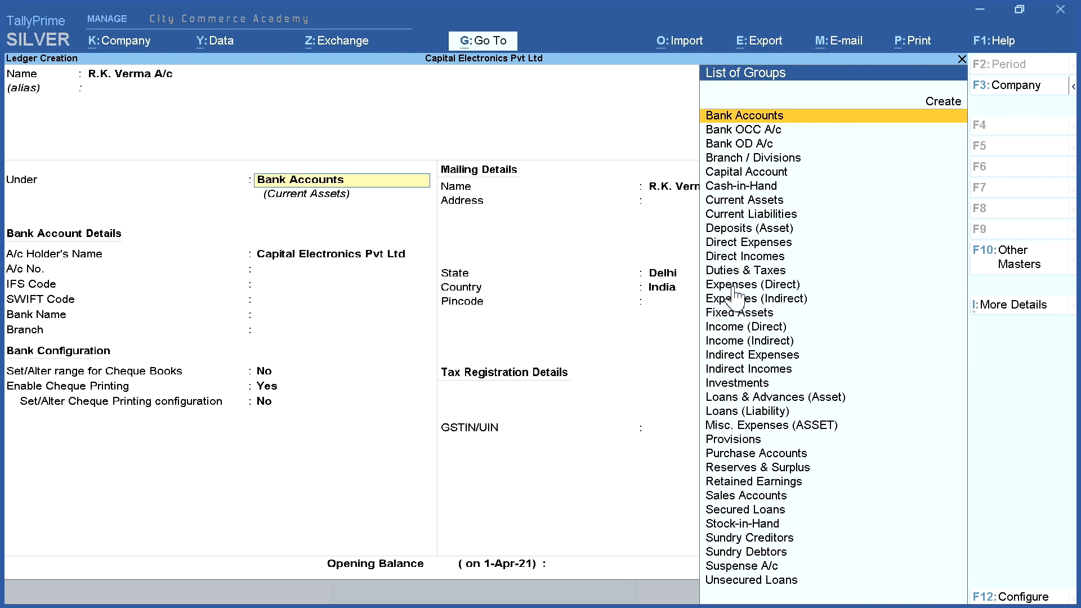
left_click(788, 539)
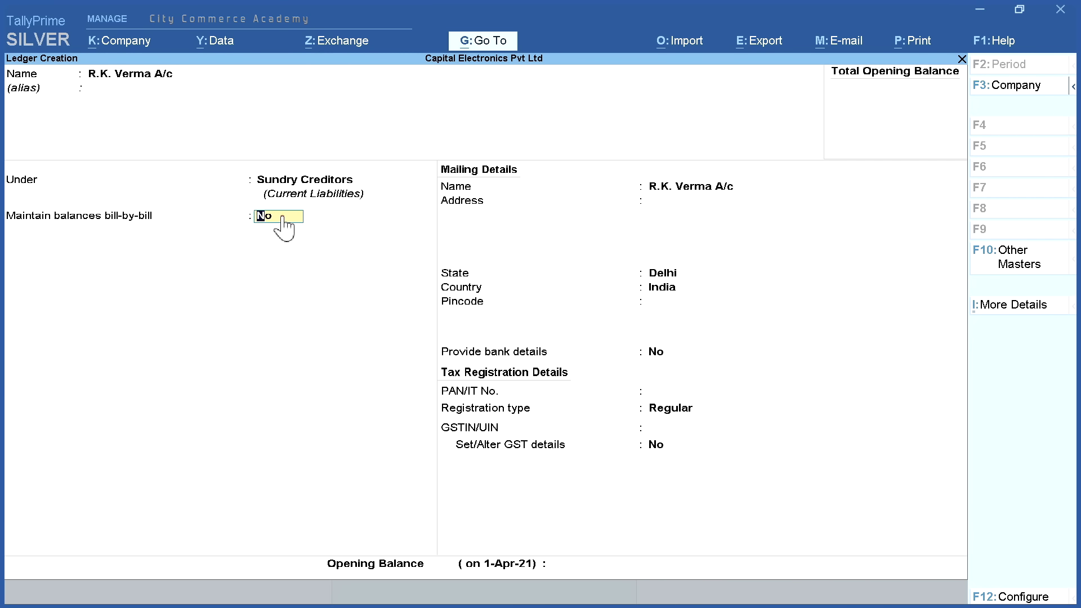
key("Return")
type("House No. 11")
key("Return")
key("Return")
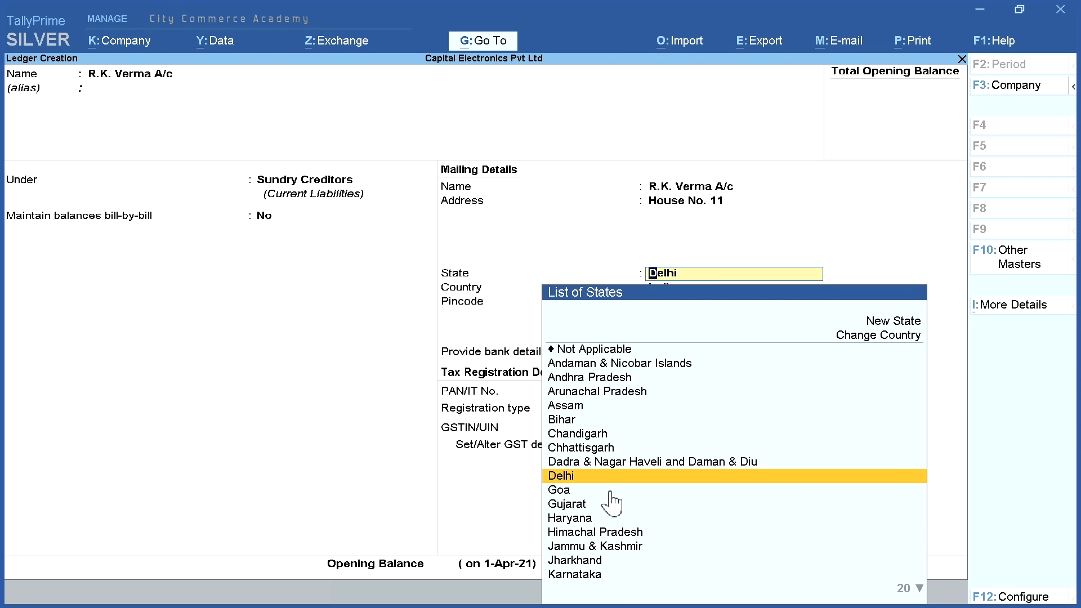
key("Return")
key("Return")
key("Return")
key("Return")
key("Return")
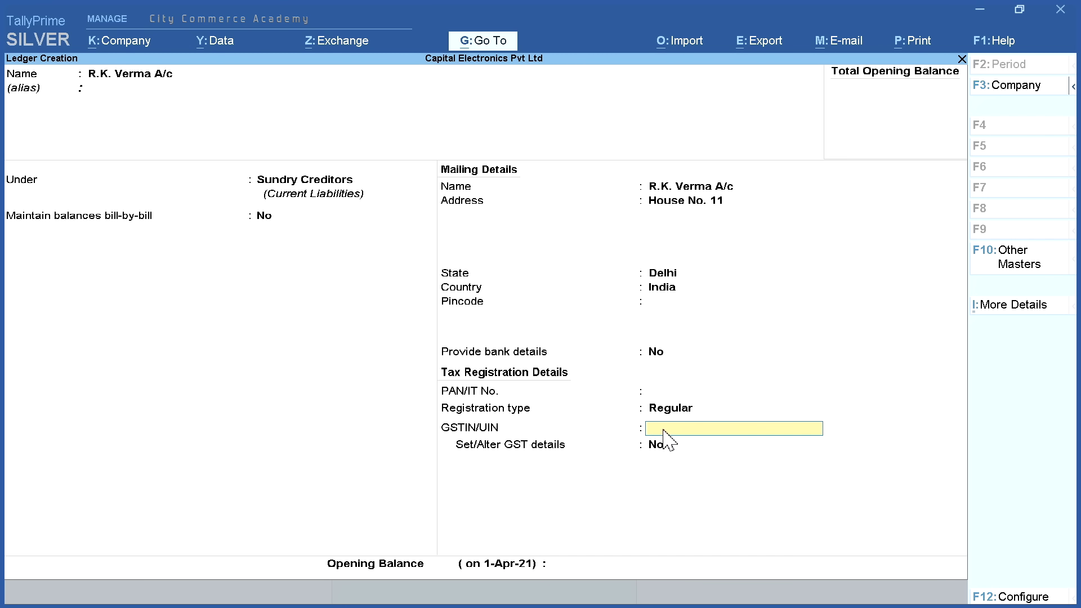
key("Return")
key("Return")
key("Return")
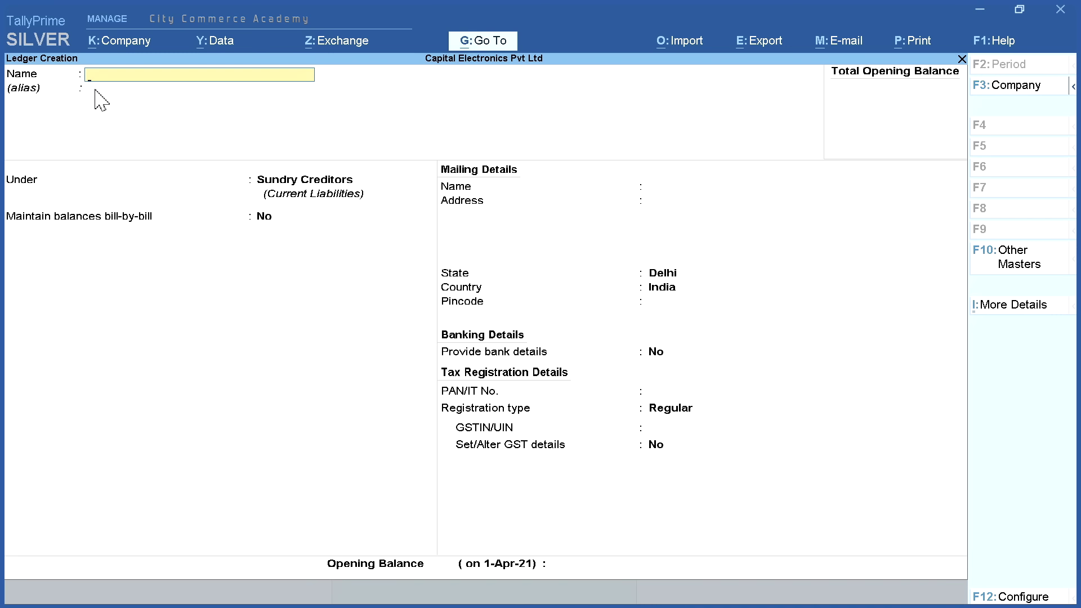
Name the supplier ledger Suresh and Company under Sundry Creditors with its Patel Nagar address
type("Suresh and Company")
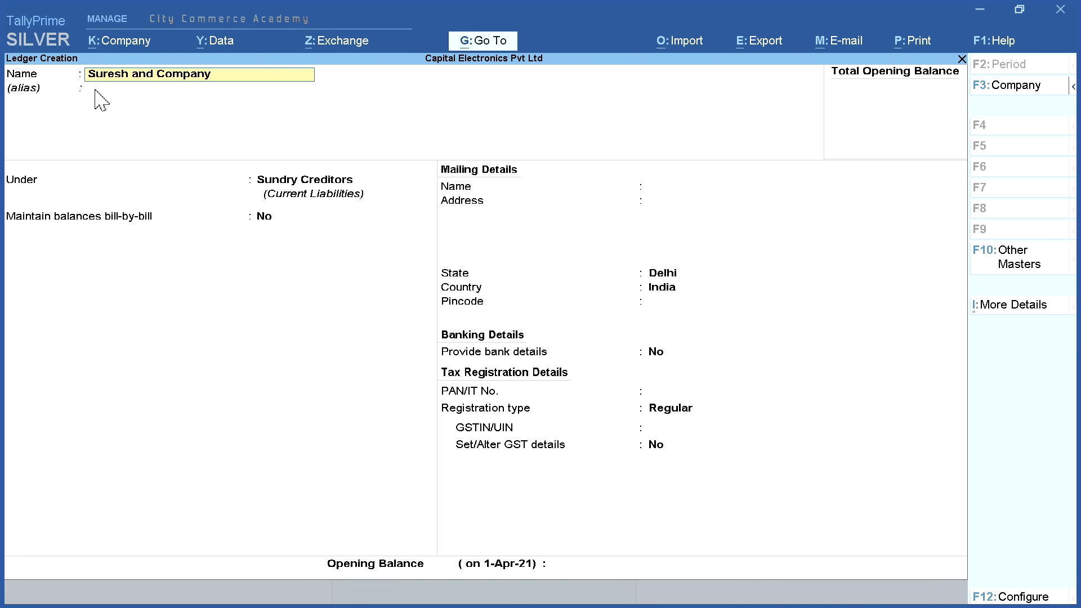
key("Return")
left_click(771, 536)
left_click(300, 186)
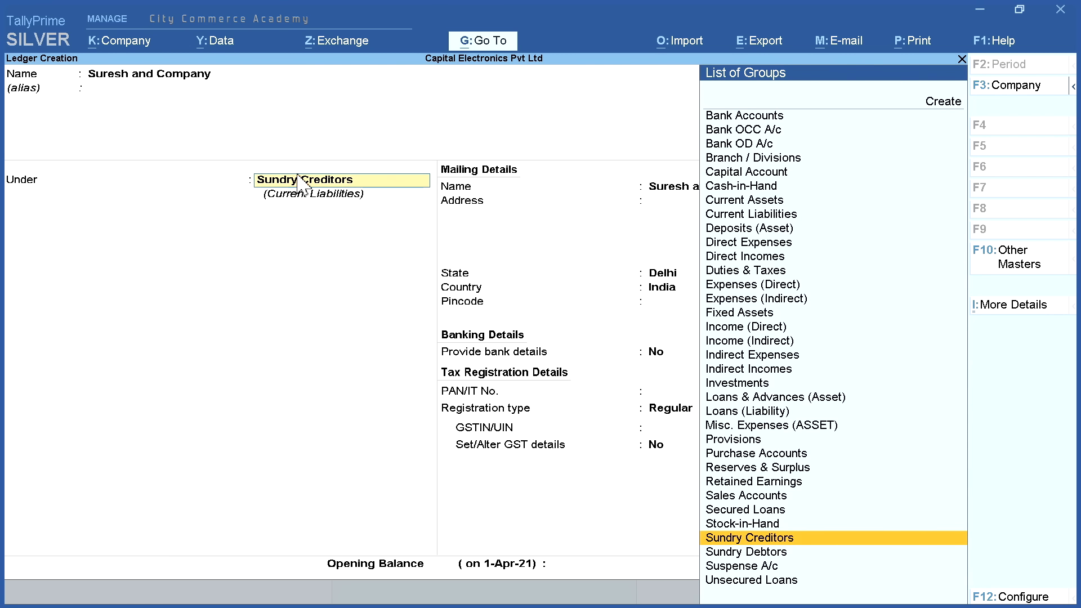
key("Return")
key("Return")
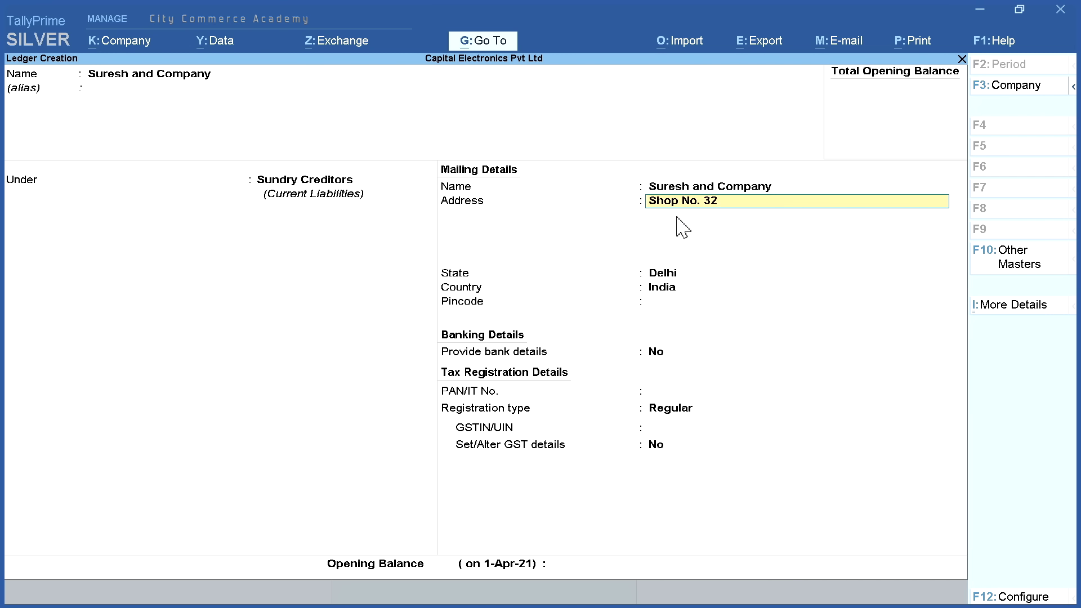
key("Return")
key("Return")
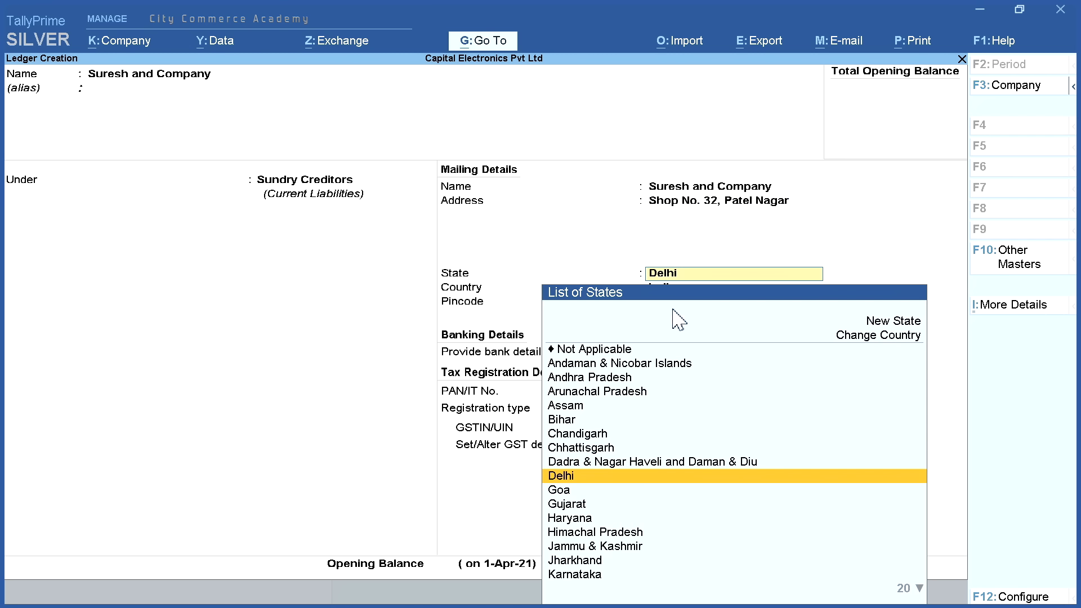
key("Return")
key("Return")
key("Return")
Set registration type to Regular, enter the supplier's GSTIN, and save the ledger
left_click(678, 409)
left_click(809, 452)
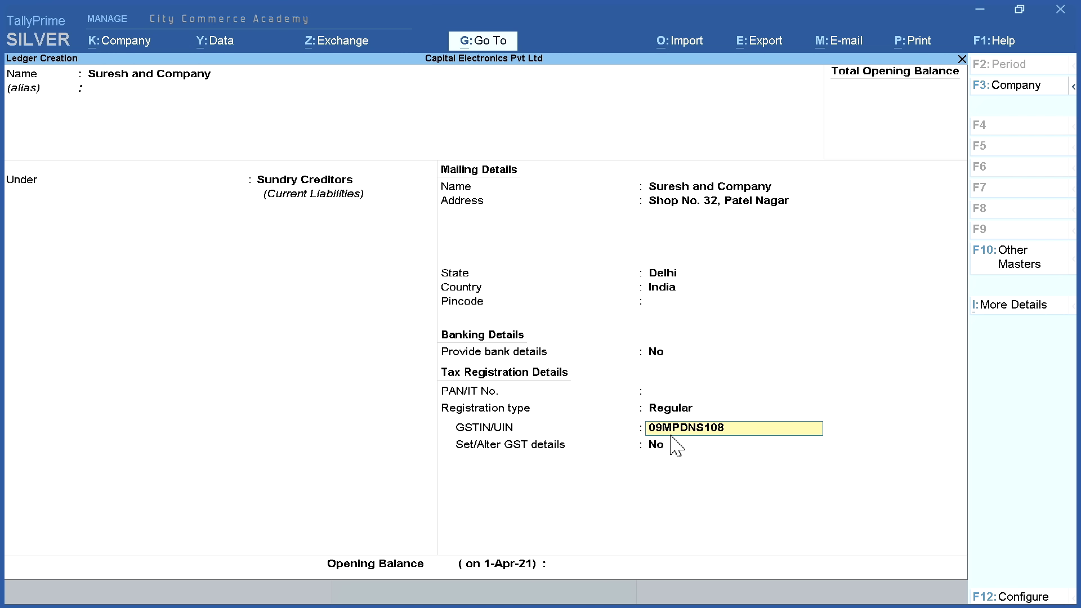
key("Return")
key("Return")
key("Return")
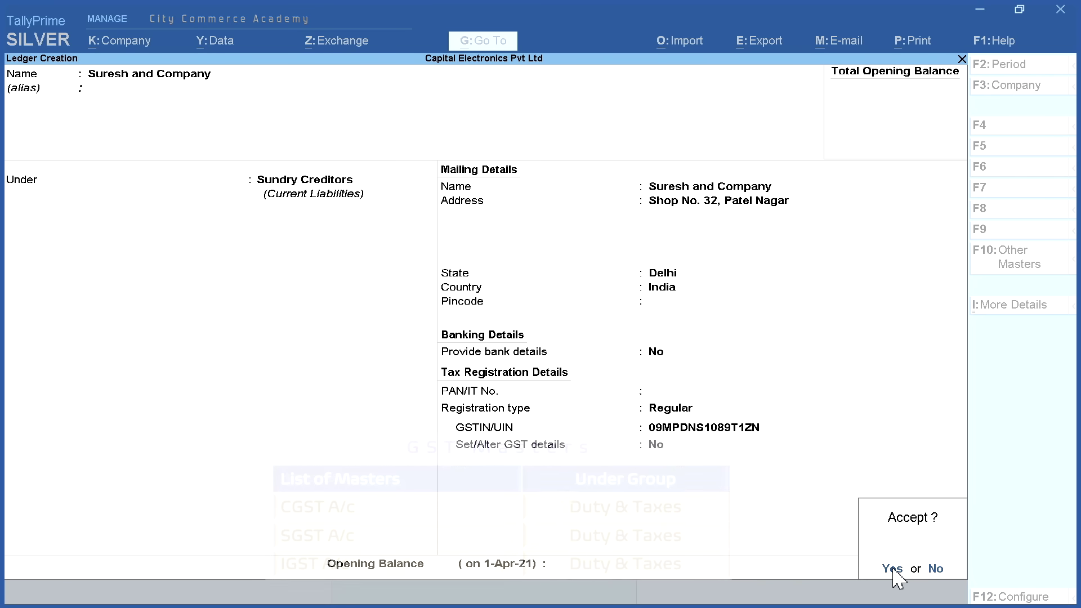
left_click(892, 568)
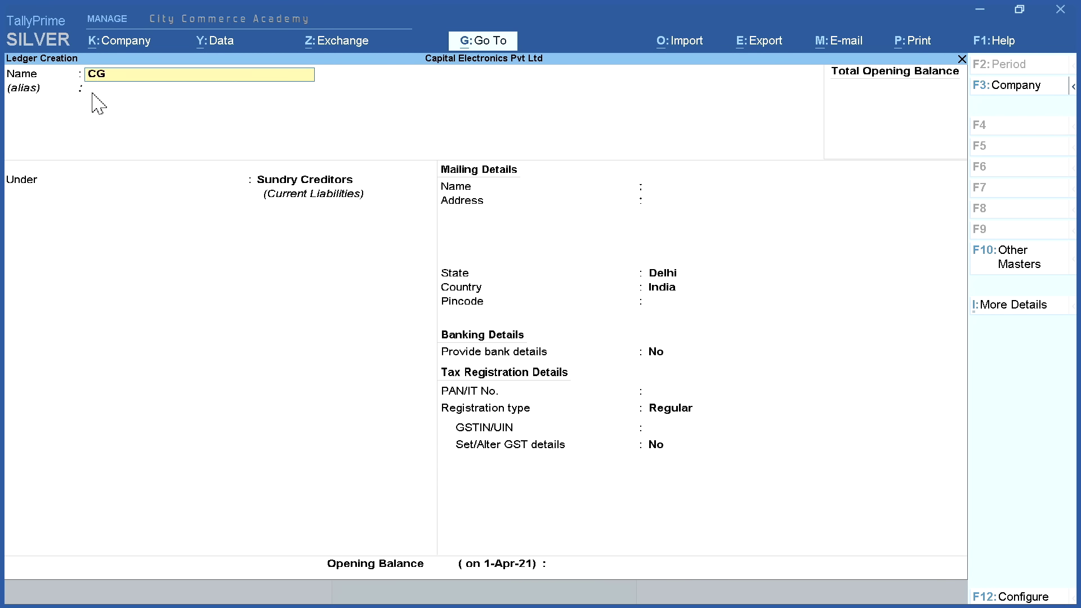
Save CGST A/c under Duties & Taxes as GST Central Tax at 0 %, rounding Not Applicable
key("Return")
key("Return")
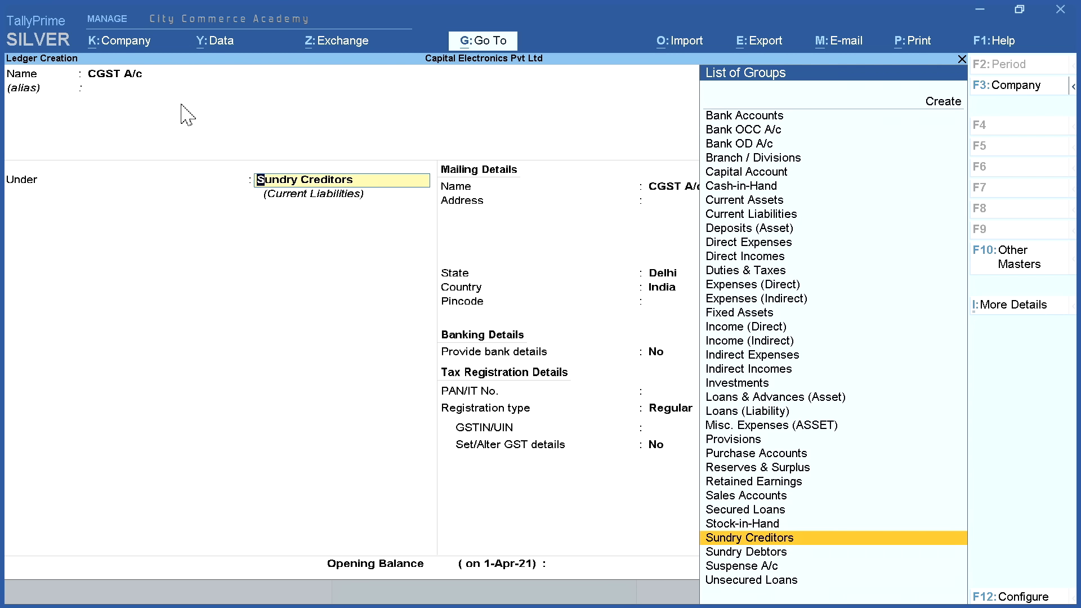
left_click(813, 271)
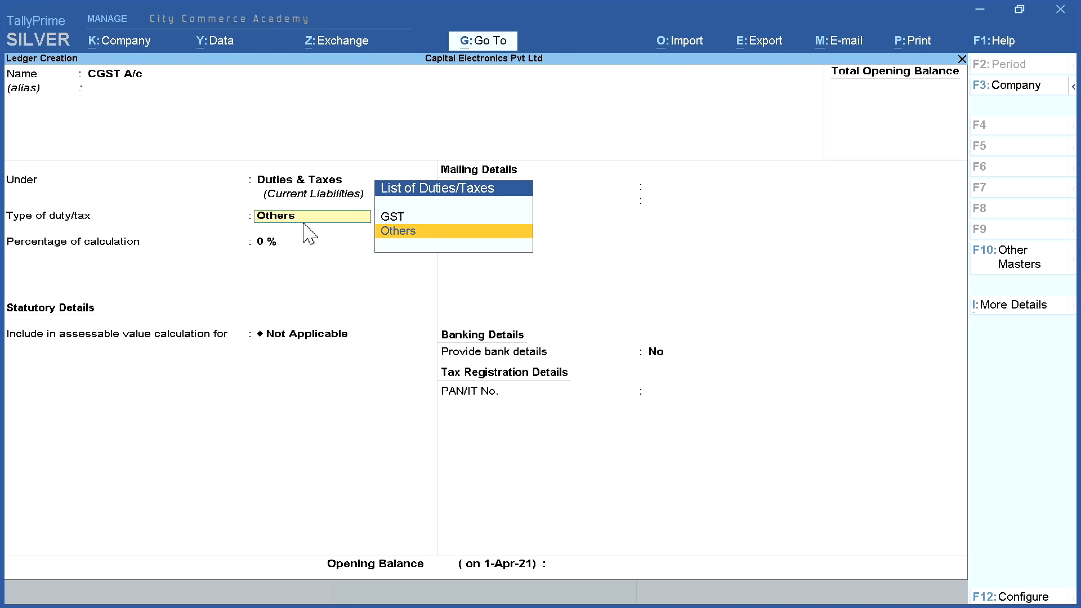
left_click(442, 217)
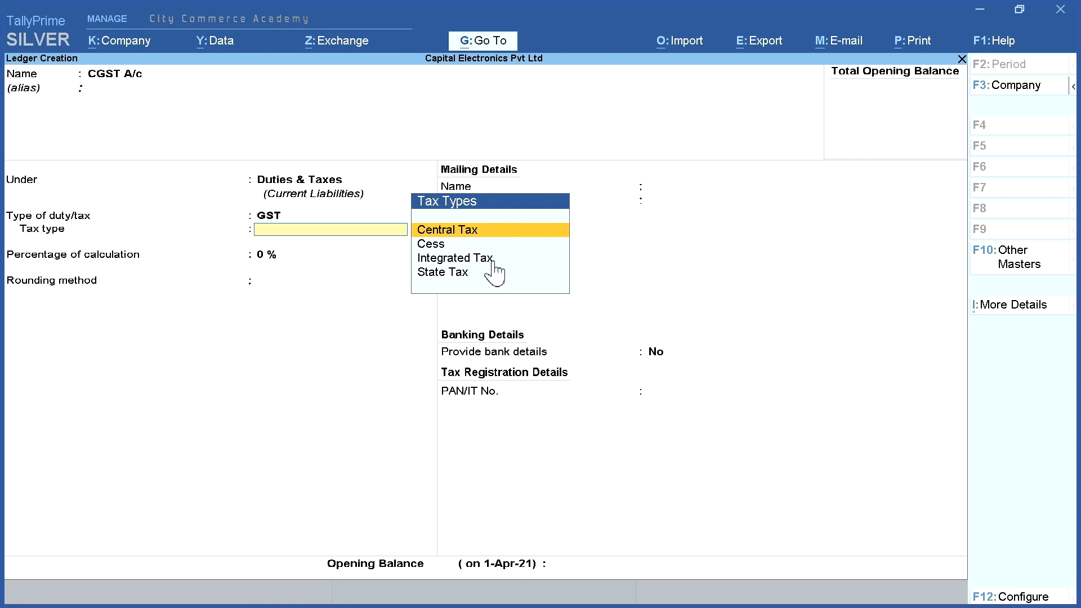
left_click(516, 230)
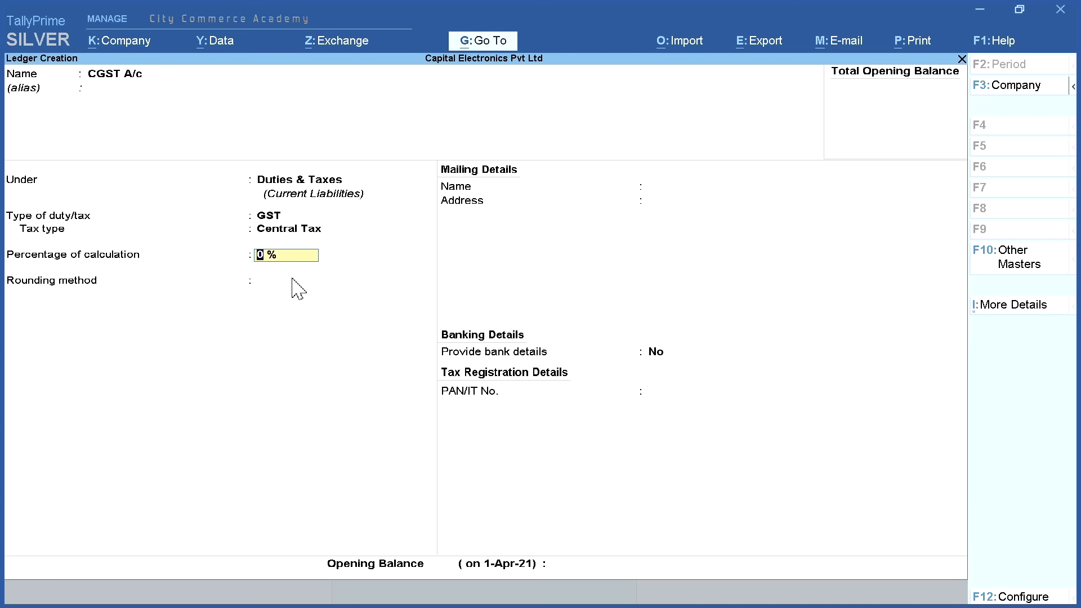
left_click(292, 280)
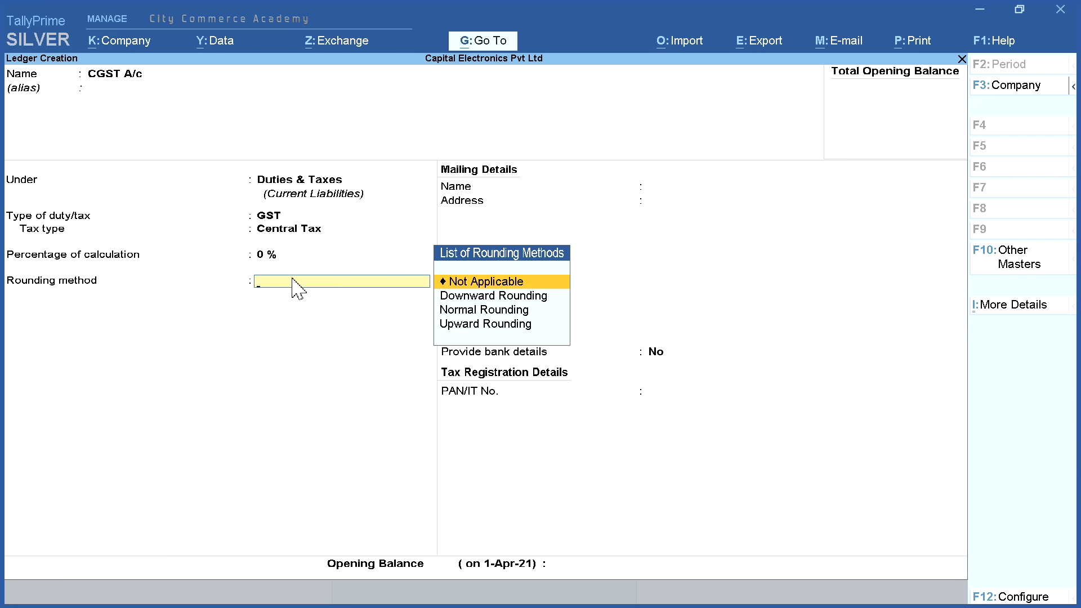
left_click(469, 281)
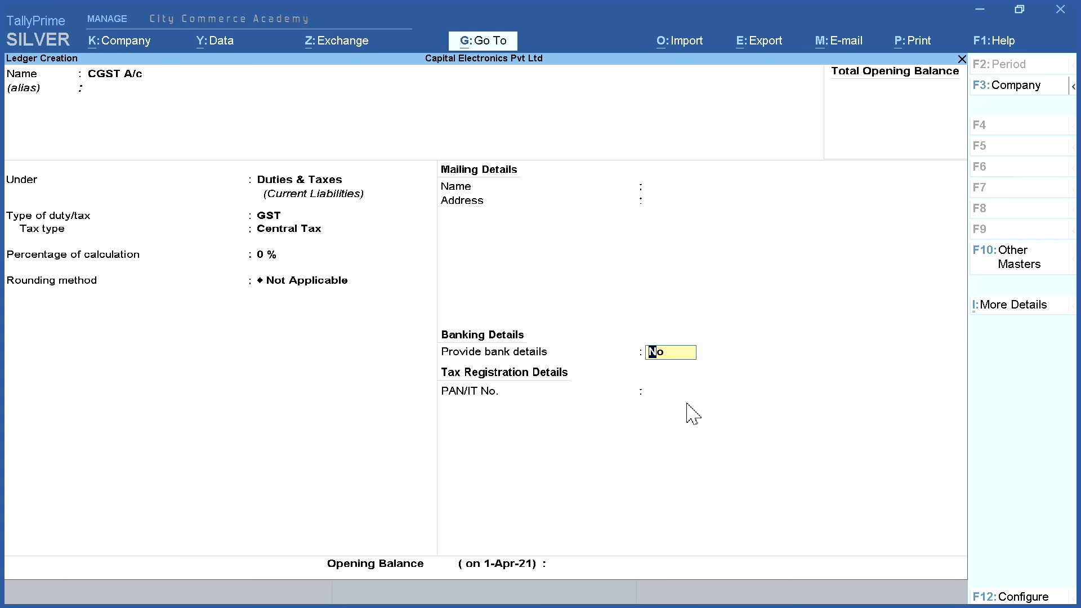
key("Return")
key("Return")
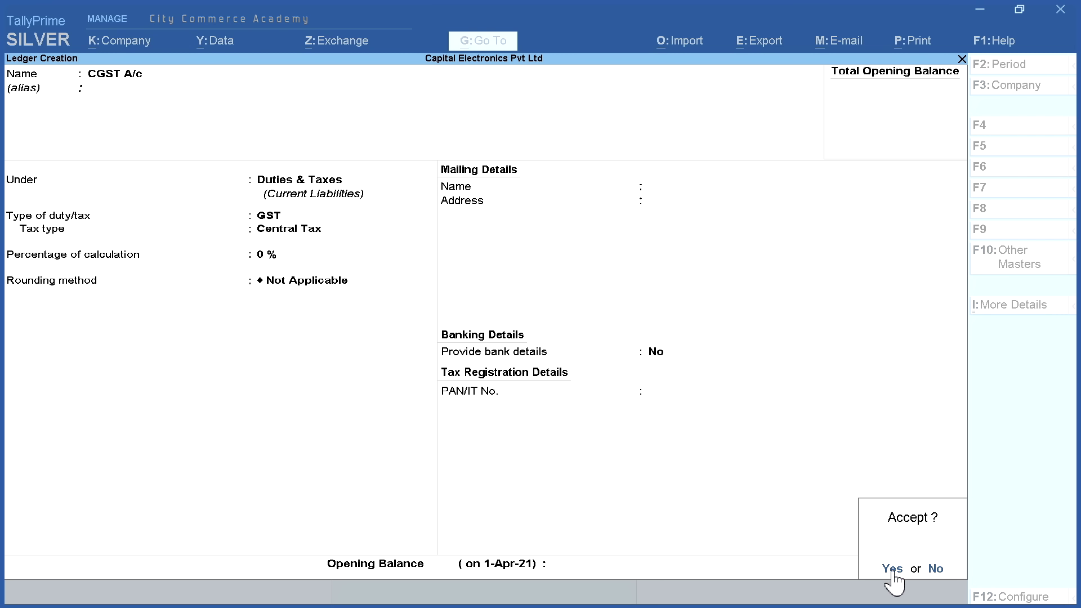
left_click(892, 567)
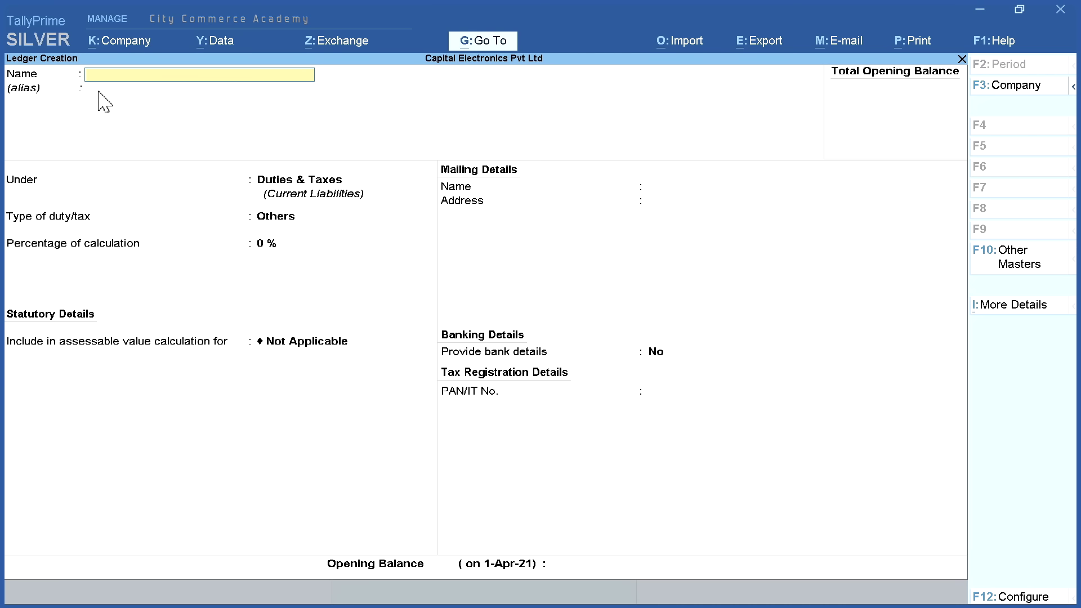
Save SGST A/c under Duties & Taxes as GST State Tax at 0 %, rounding Not Applicable
type("SGST a/c")
left_click(313, 195)
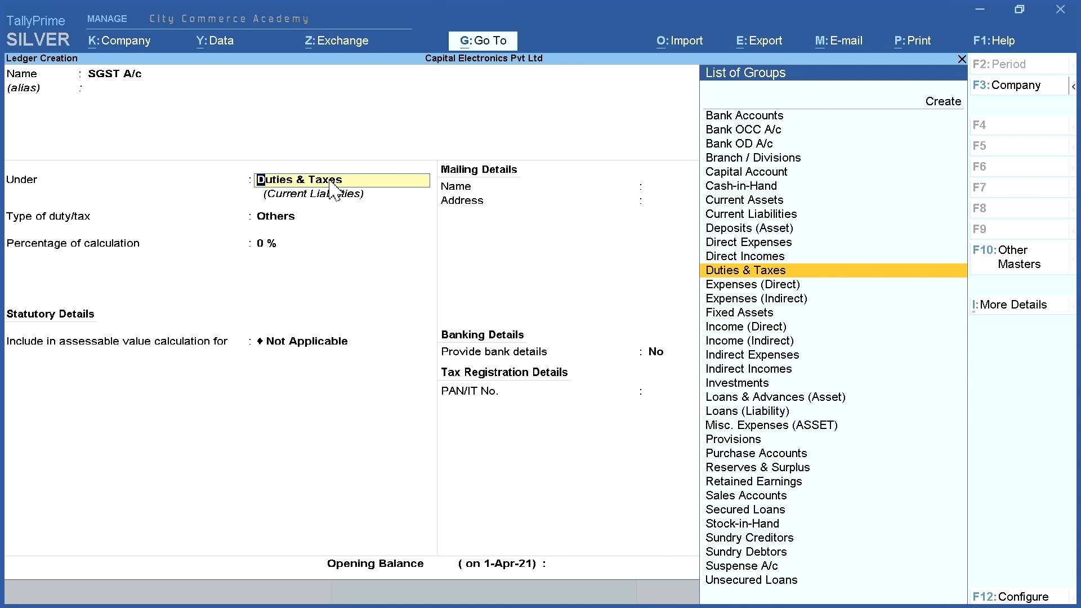
key("Return")
left_click(415, 215)
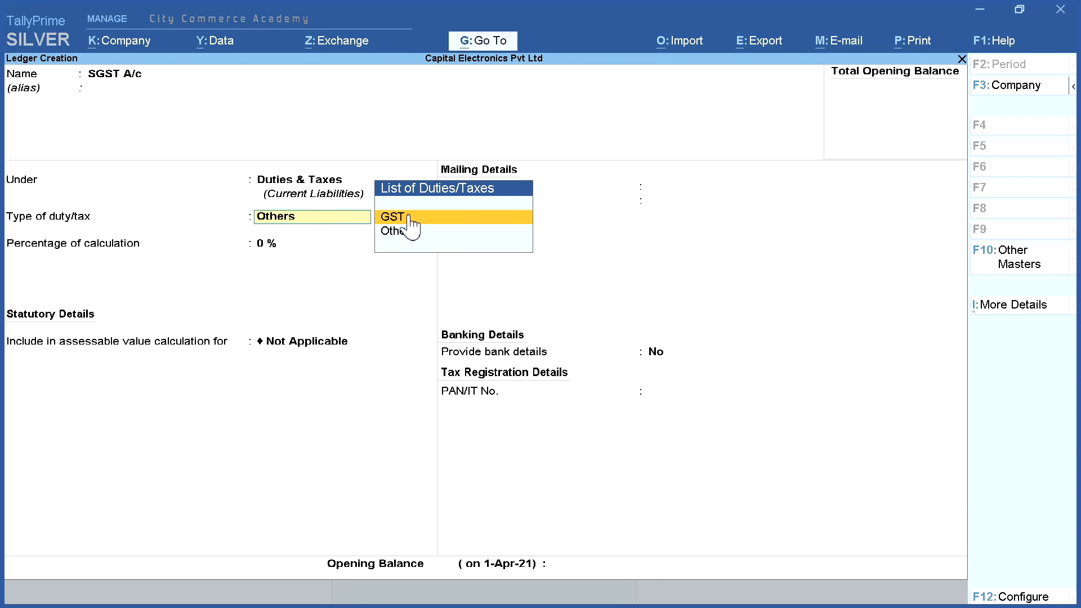
left_click(446, 219)
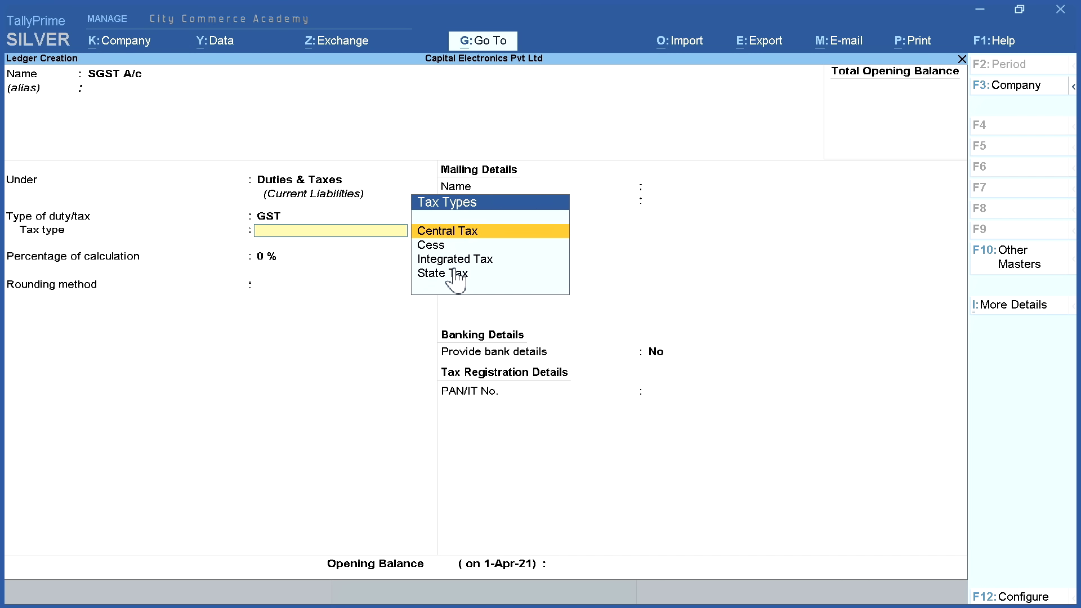
left_click(462, 276)
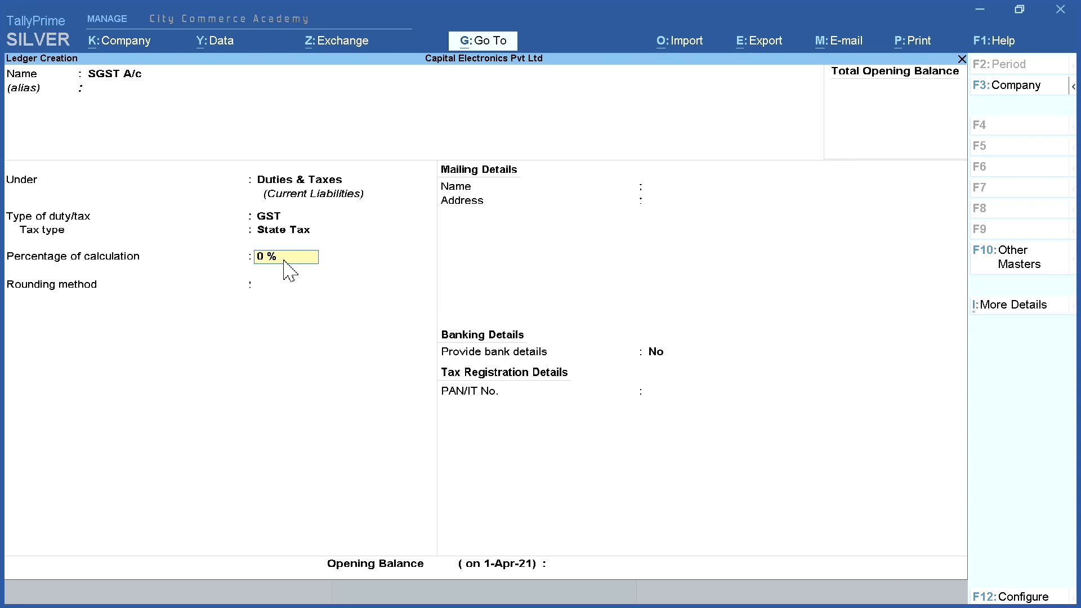
key("Return")
left_click(502, 286)
key("Return")
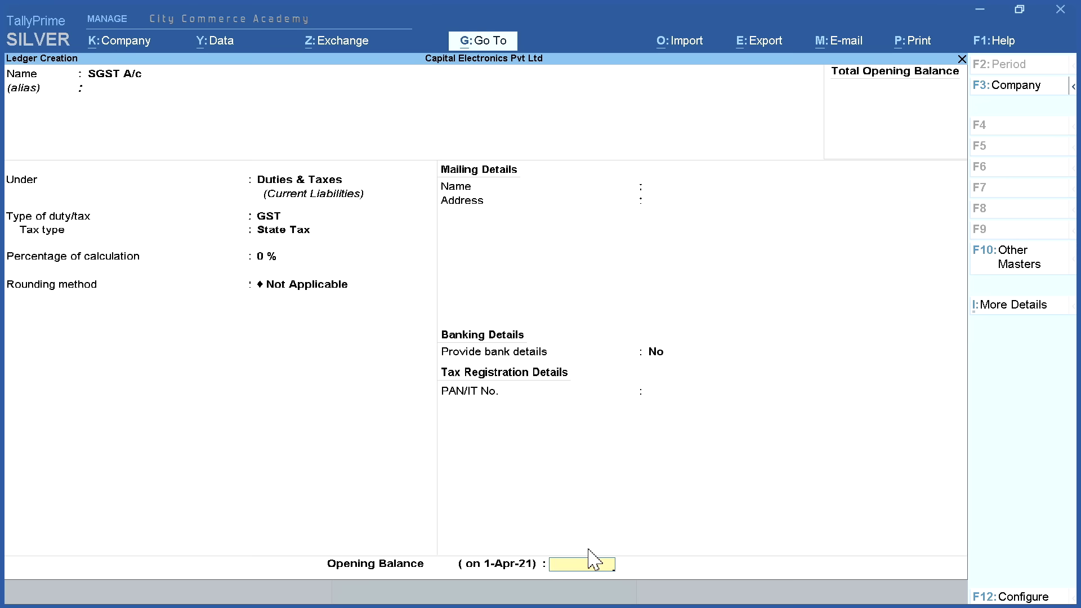
key("Return")
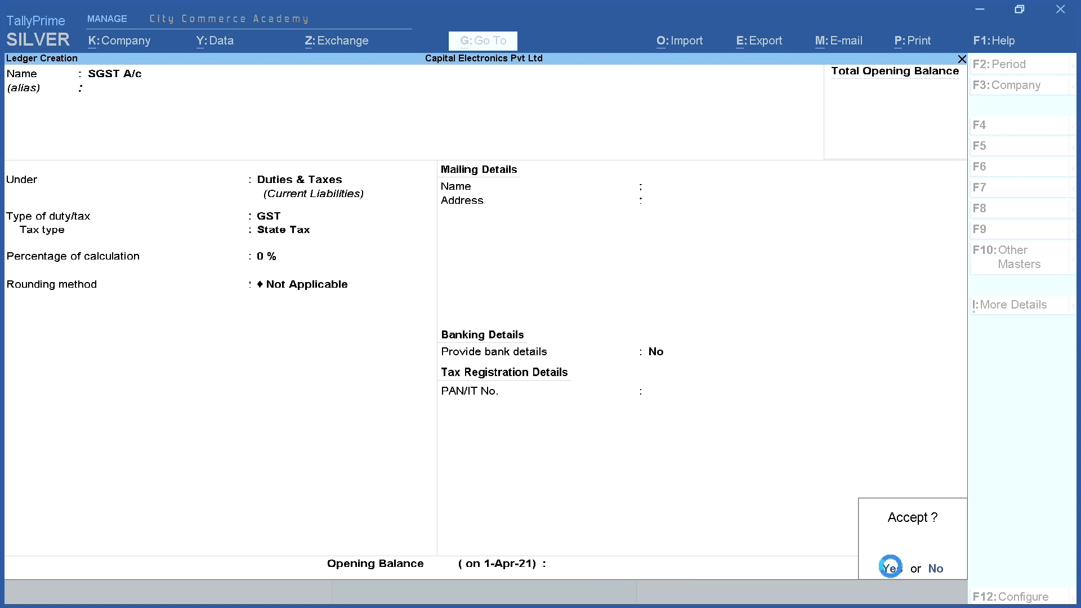
left_click(891, 566)
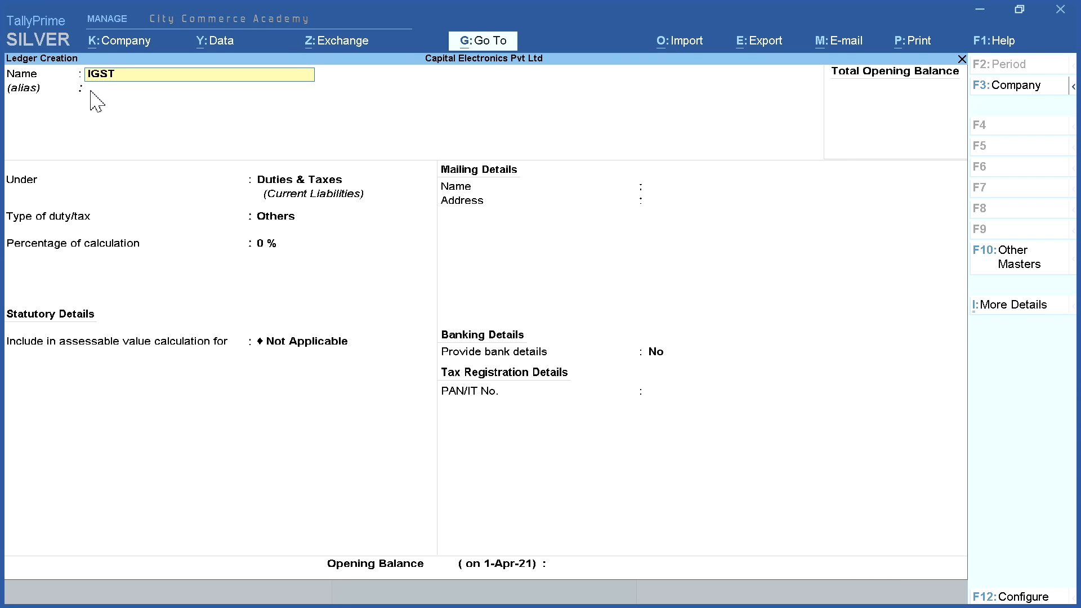
Save IGST A/c under Duties & Taxes as GST Integrated Tax, then return to Gateway of Tally
type("IGST a/c")
key("Return")
key("Return")
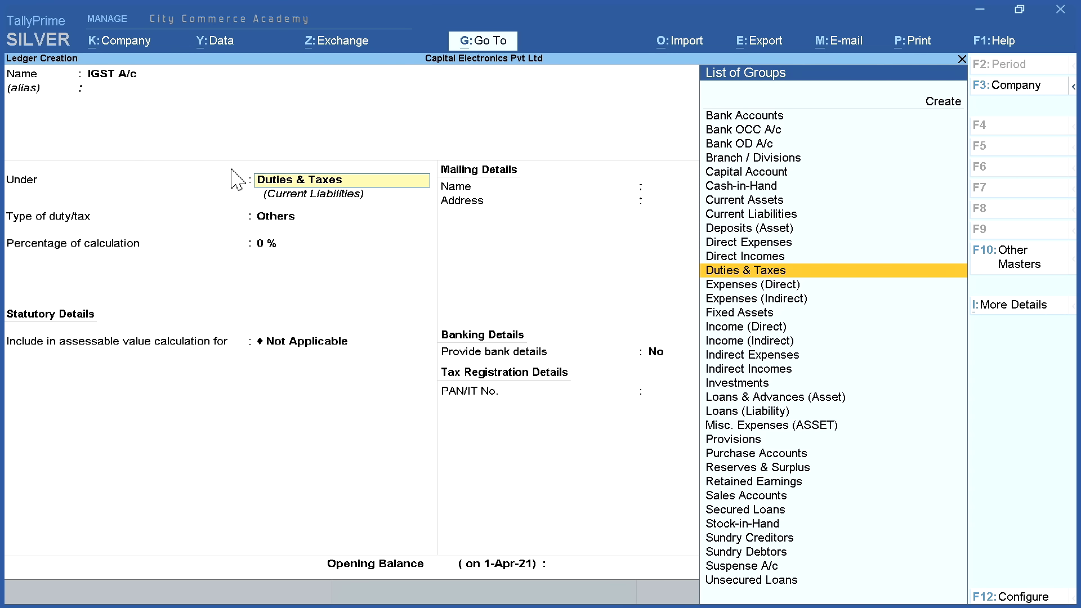
key("Return")
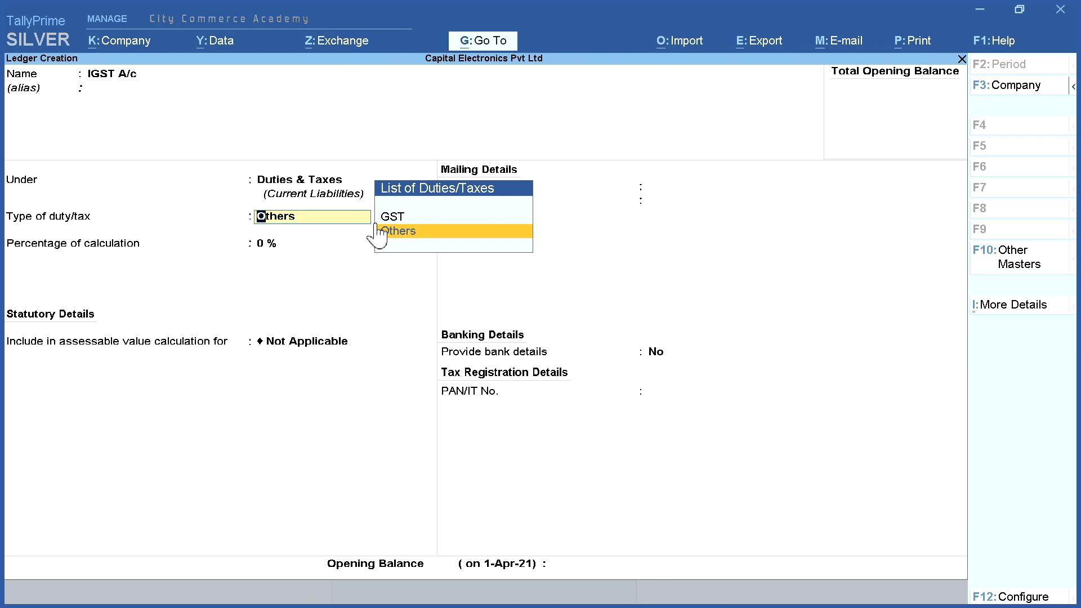
left_click(441, 216)
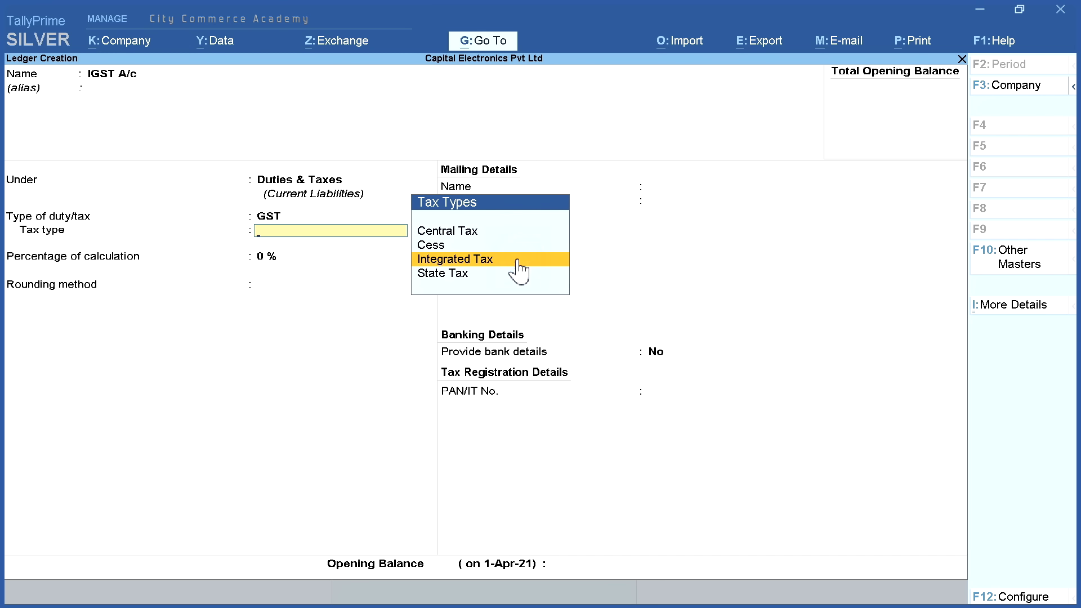
left_click(498, 260)
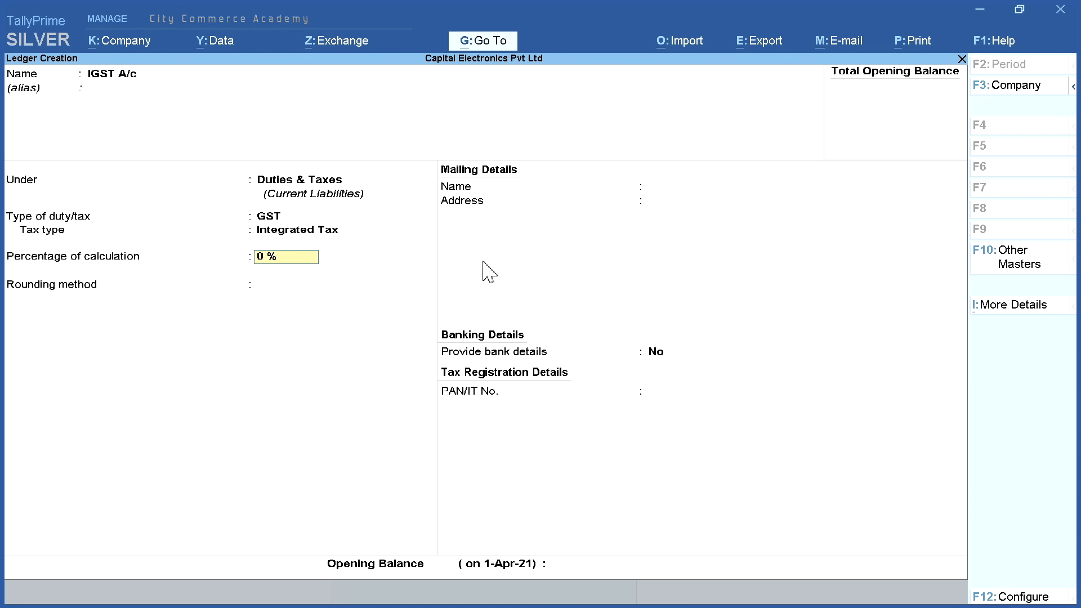
left_click(354, 287)
left_click(509, 290)
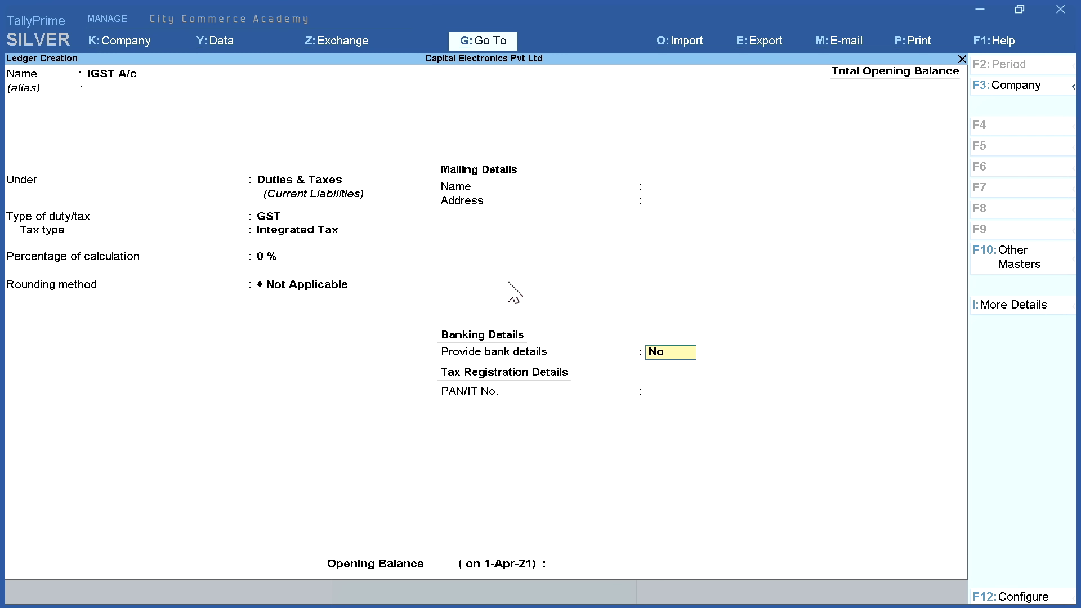
key("Return")
key("Return")
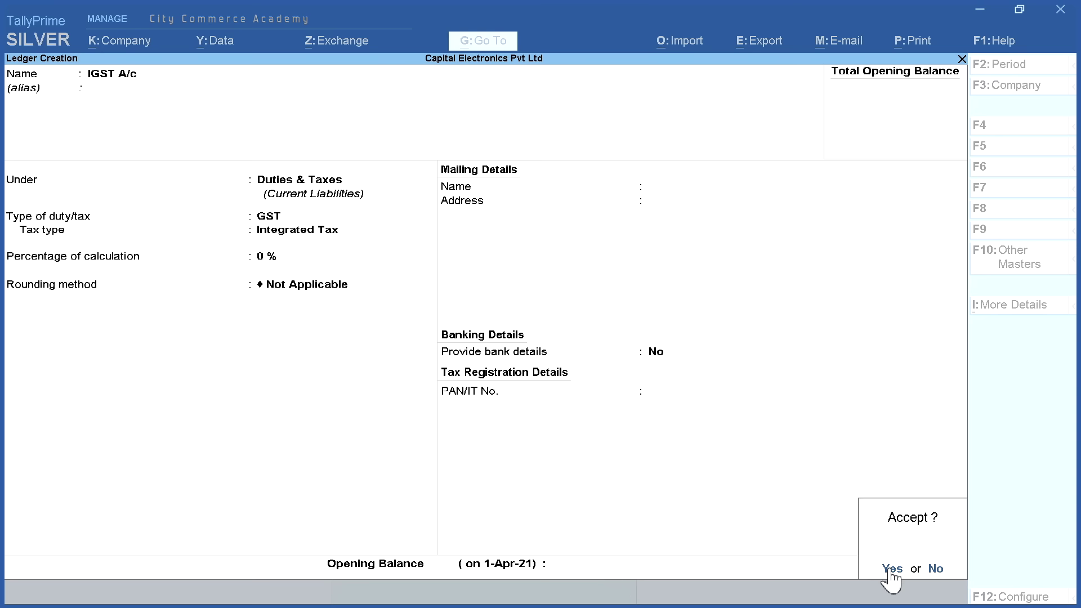
left_click(889, 569)
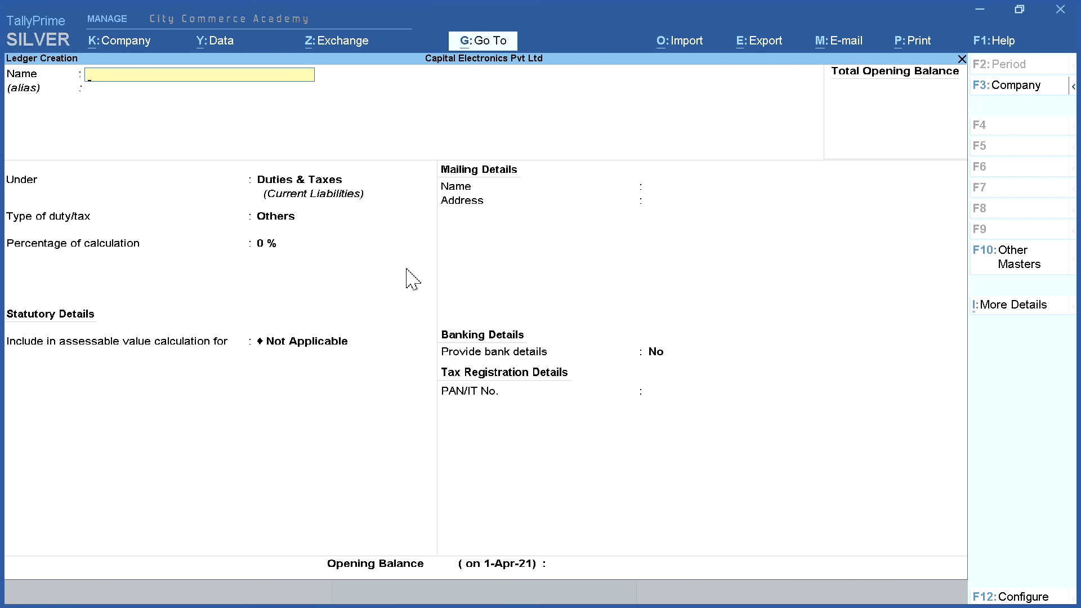
key("Escape")
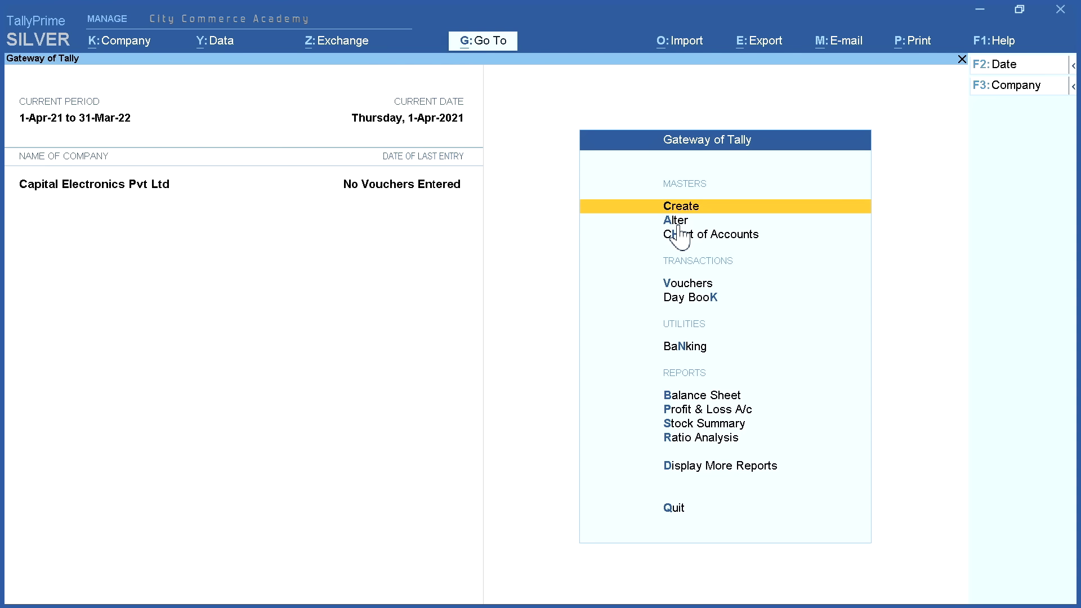
left_click(677, 220)
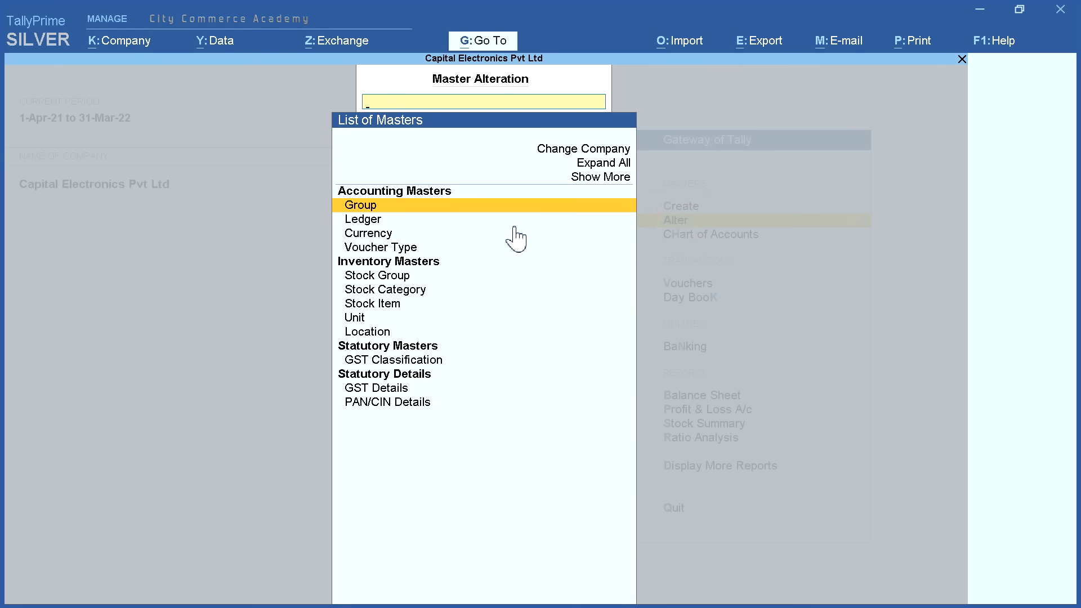
left_click(414, 221)
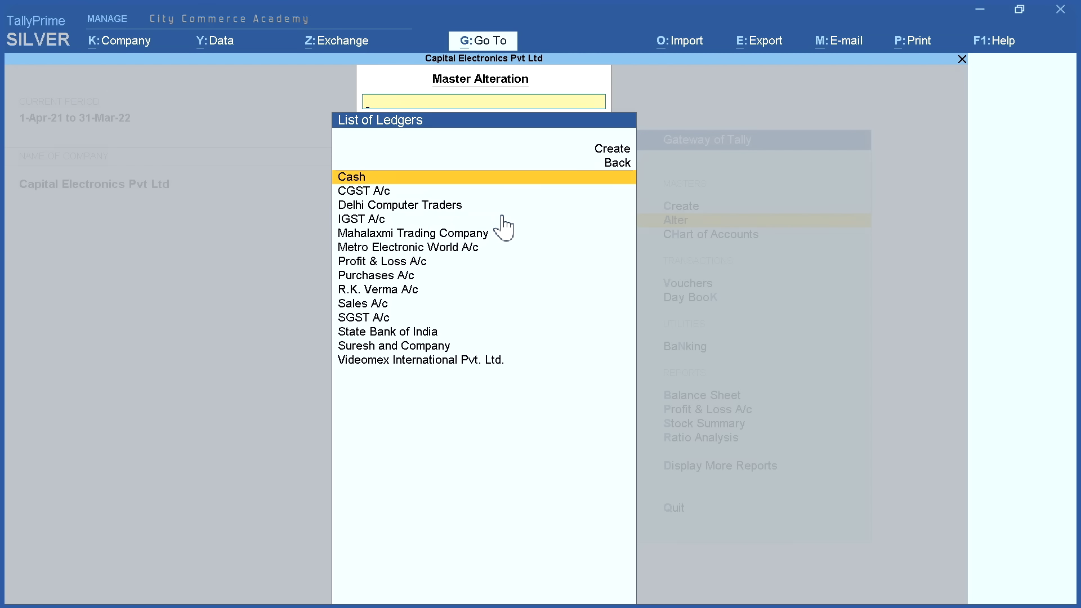
key("Down")
key("Down")
key("Down")
key("Down")
key("Down")
key("Down")
key("Down")
key("Down")
key("Down")
key("Down")
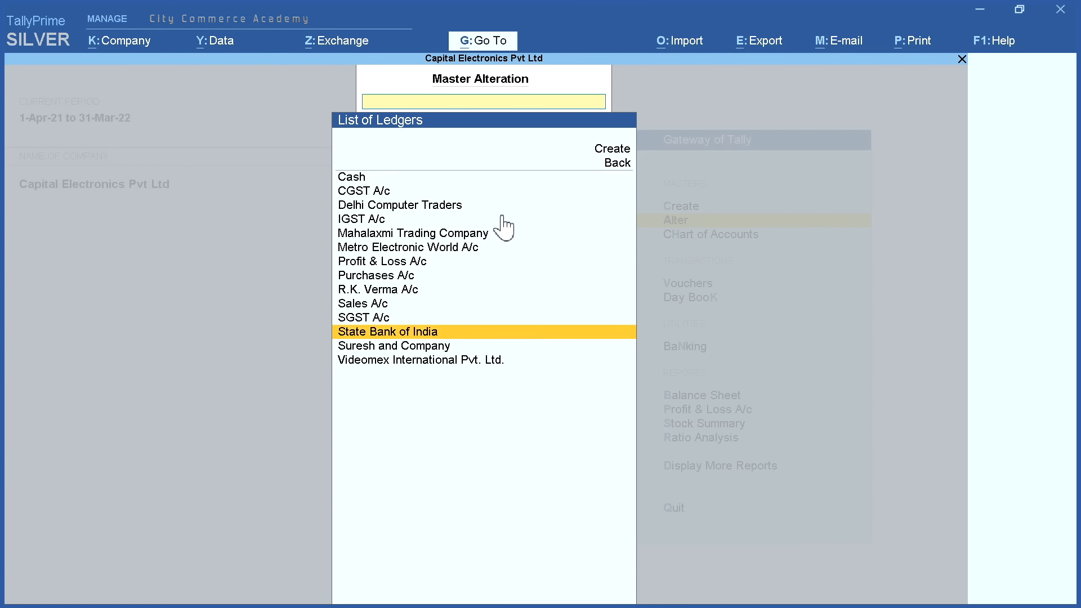
key("Down")
key("Down")
key("Down")
key("Up")
key("Up")
key("Up")
key("Up")
key("Up")
key("Up")
key("Up")
key("Up")
key("Up")
key("Up")
key("Up")
key("Up")
key("Up")
key("Up")
key("Up")
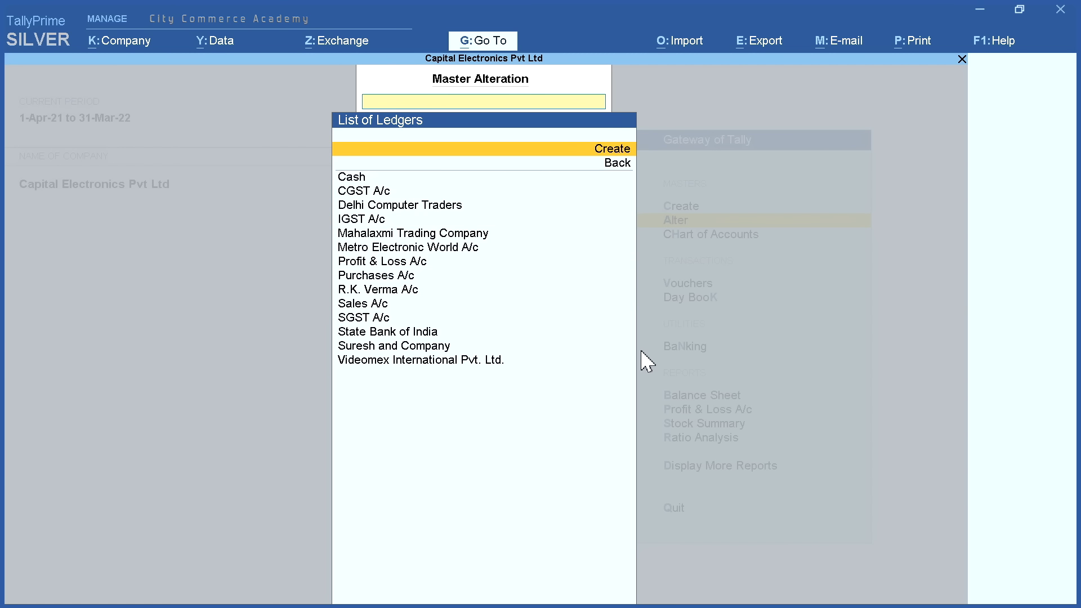
key("Down")
key("Down")
key("Down")
key("Down")
key("Return")
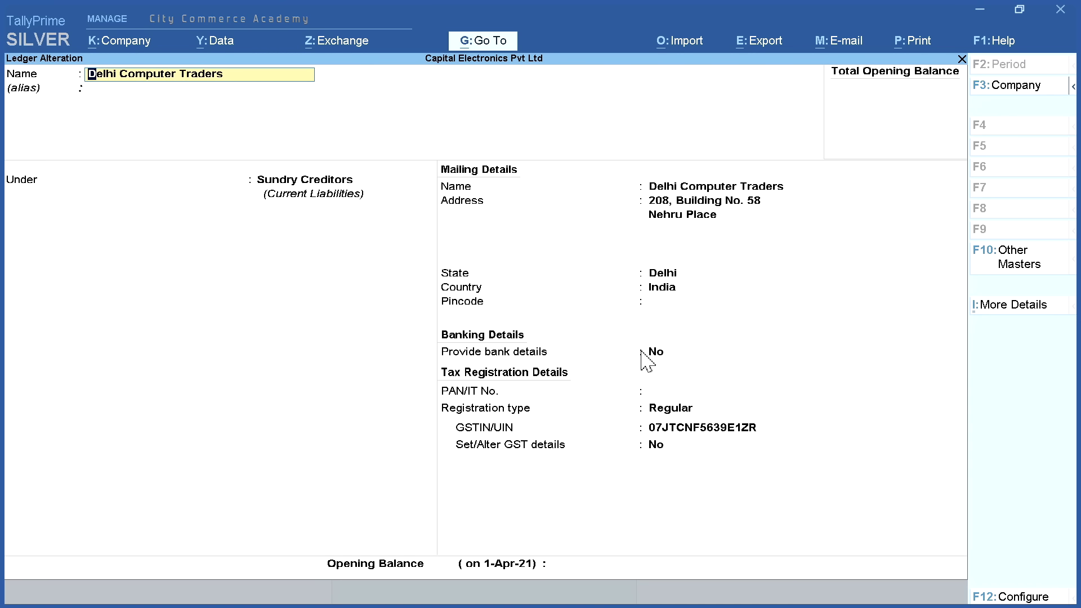
key("Escape")
key("Escape")
key("Escape")
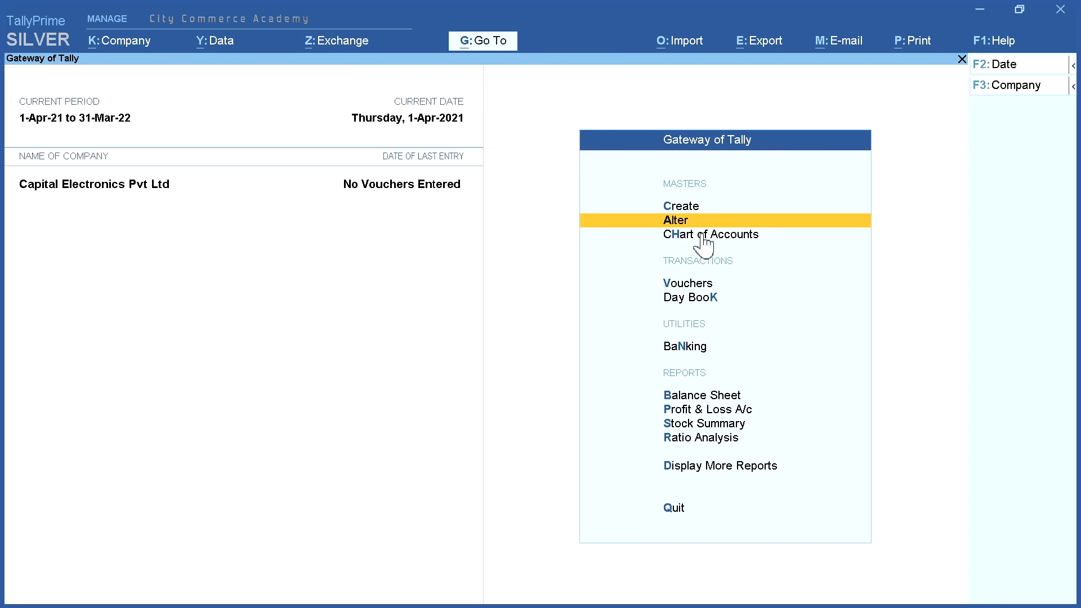
left_click(702, 235)
key("Return")
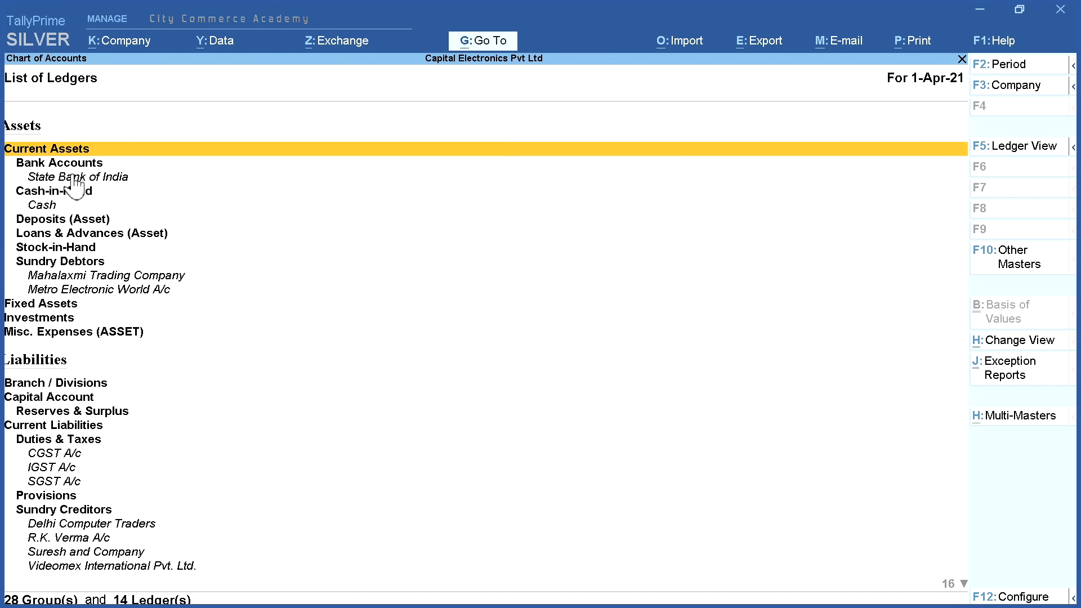
key("Down")
key("Down")
key("Down")
key("Down")
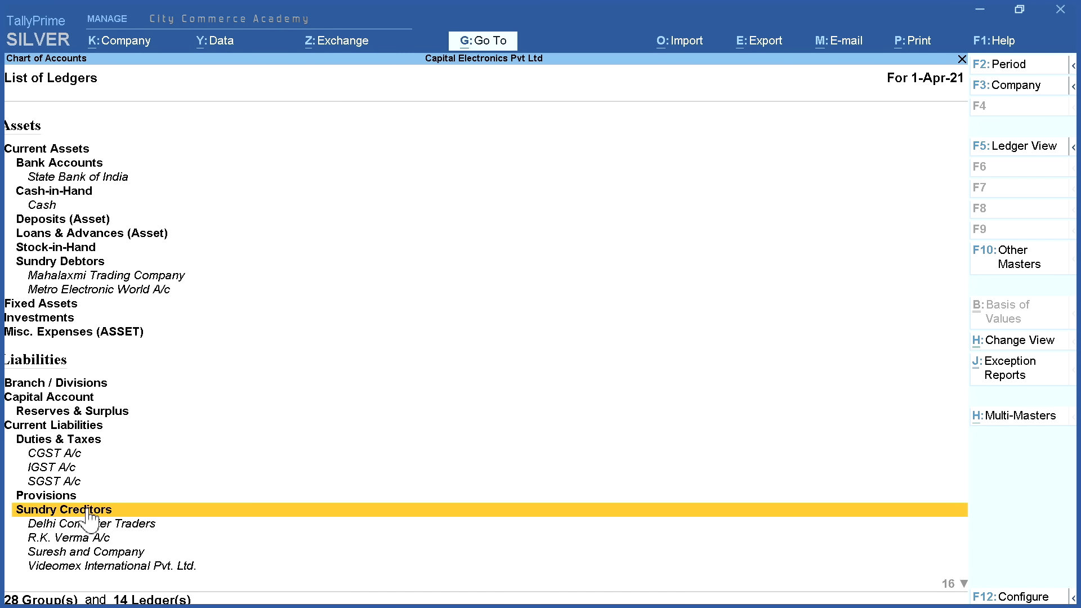
key("Escape")
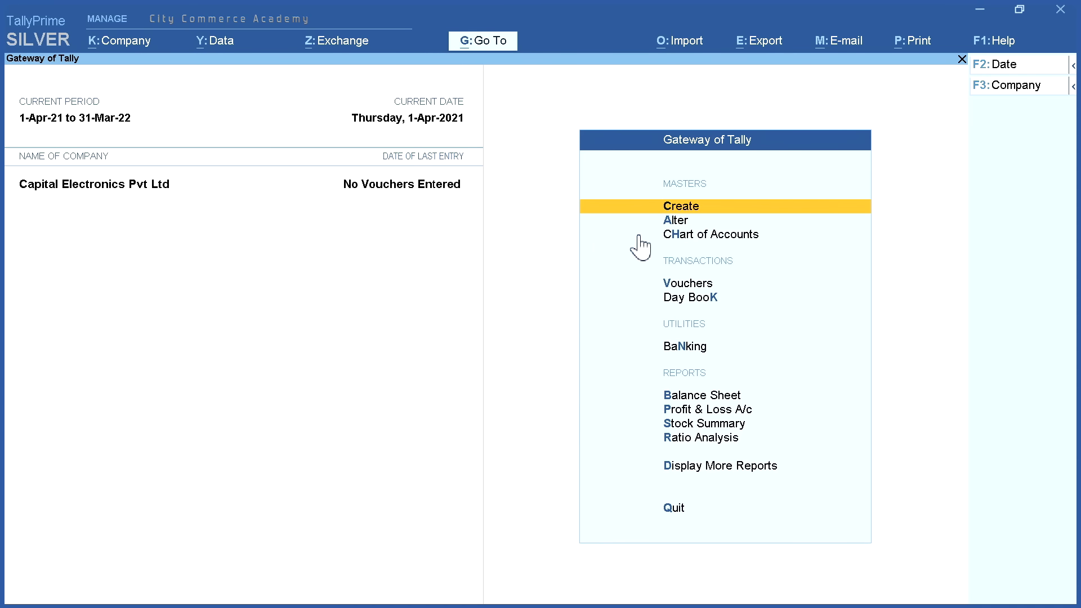
Open Master Creation and highlight GST Classification among the inventory and statutory masters
left_click(758, 208)
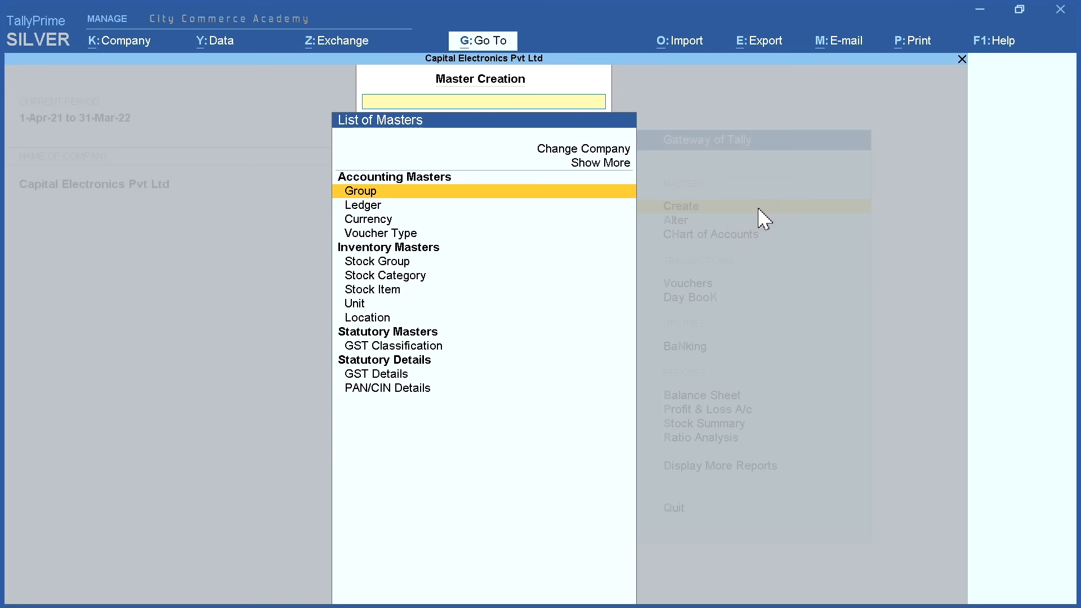
left_click(419, 248)
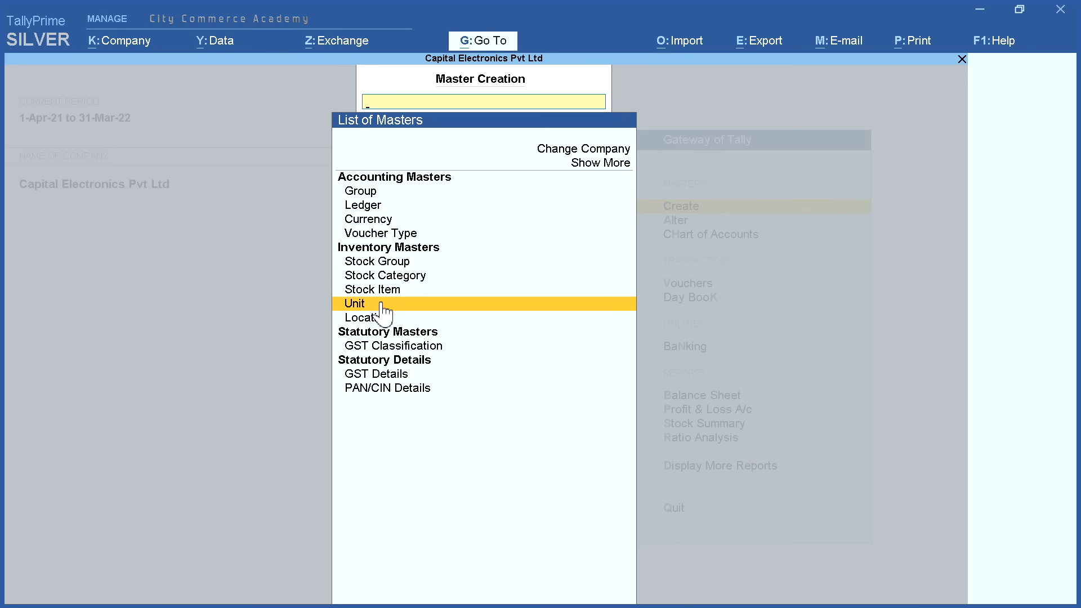
left_click(403, 349)
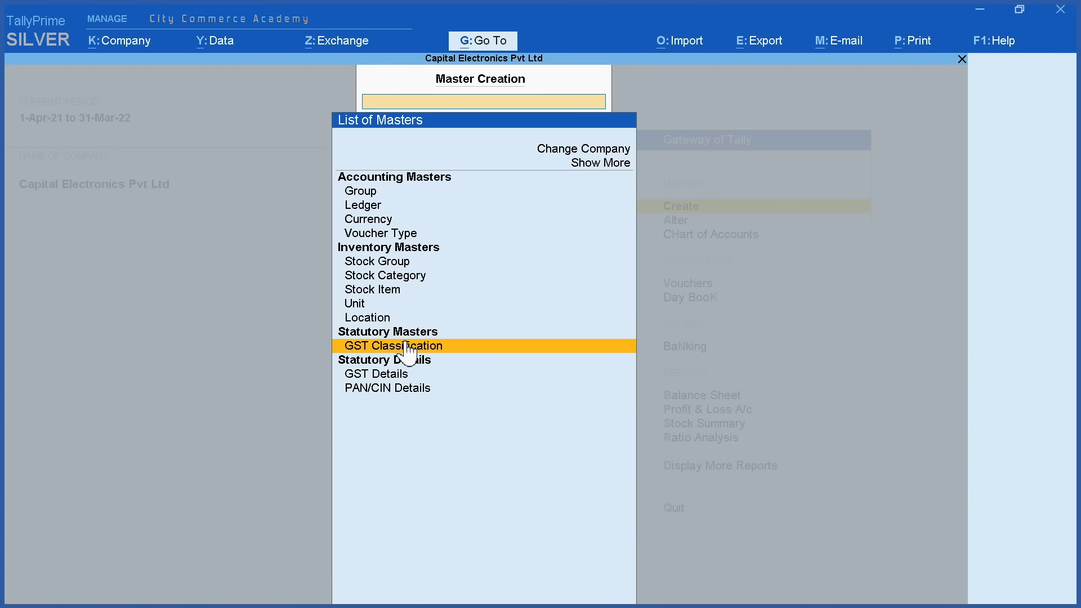
Open a new GST classification and name it 'GST @ 18% HSN 847130'
left_click(407, 352)
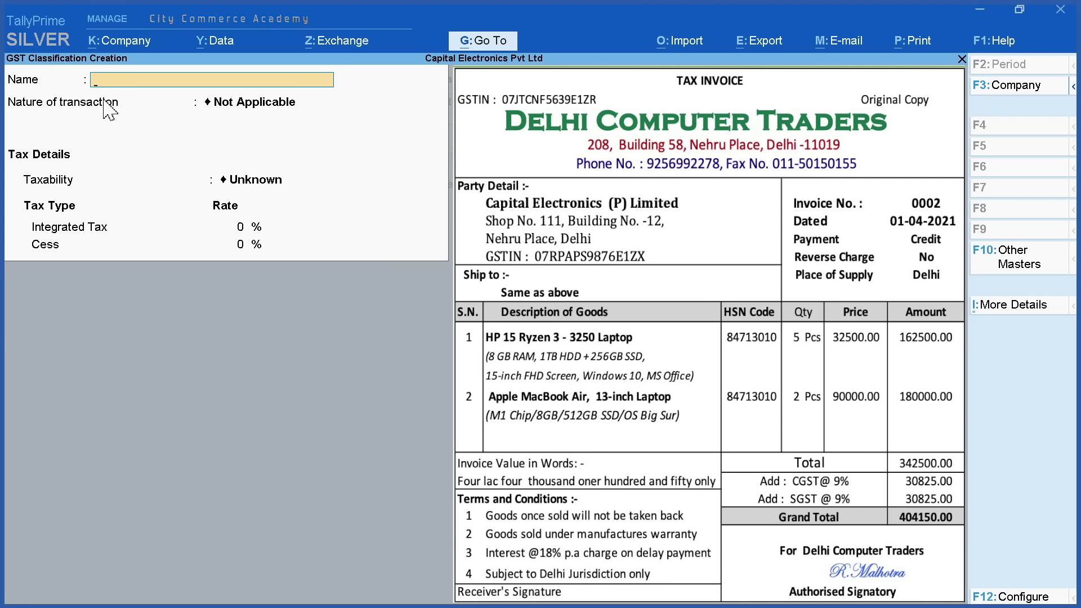
type("GST @ 18%")
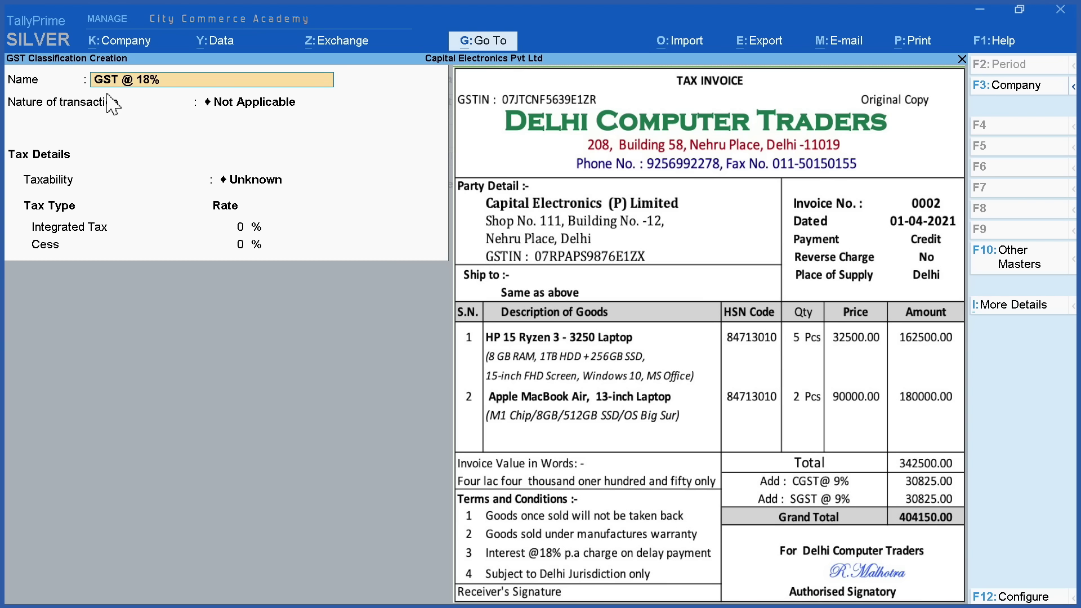
type(" HSN 84713010")
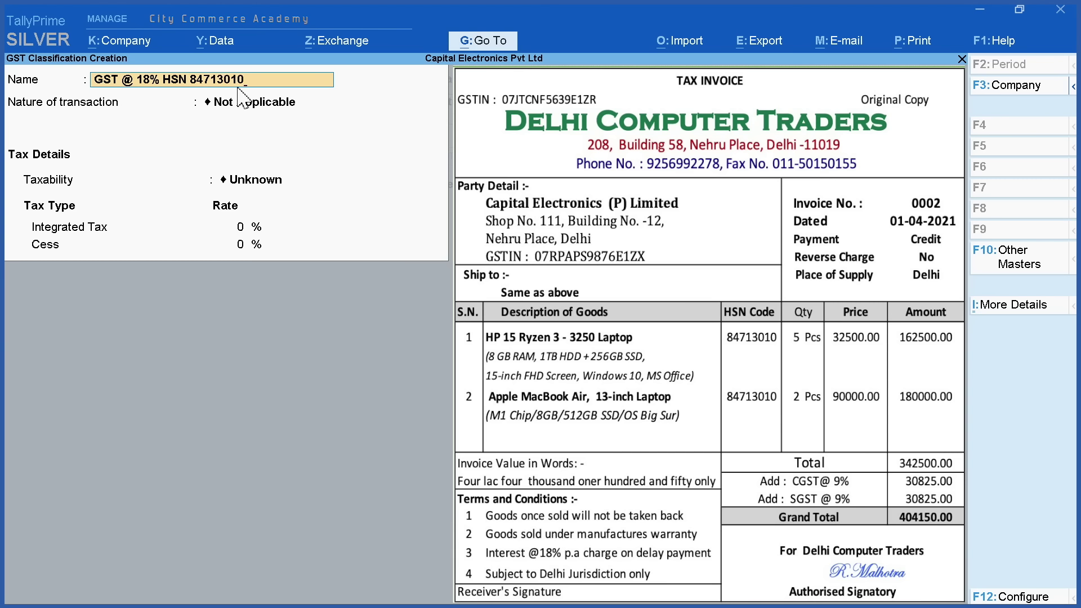
key("BackSpace")
key("BackSpace")
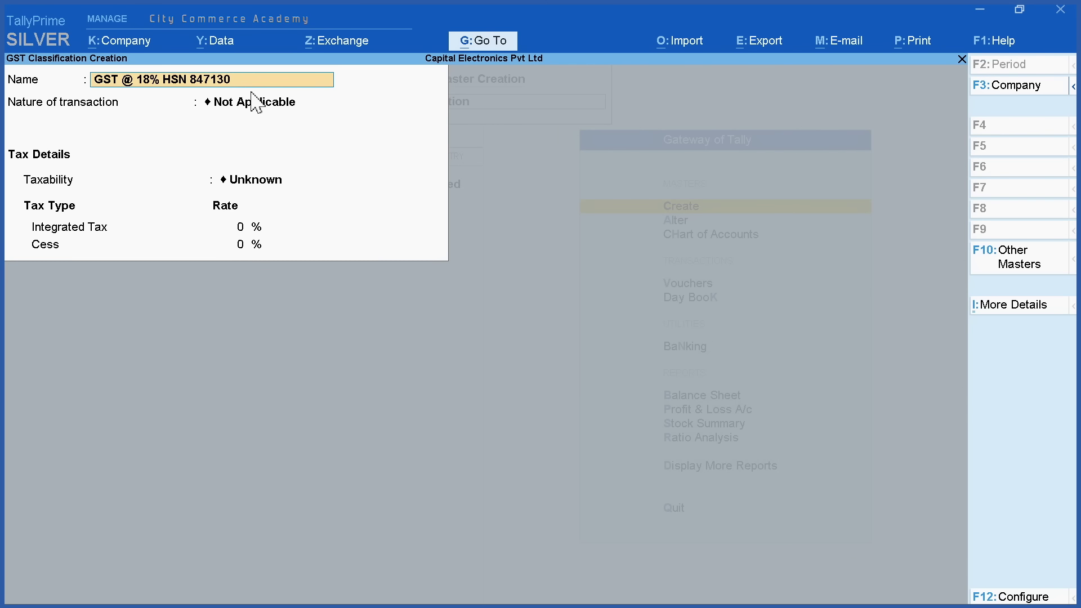
Keep Not Applicable as the nature of transaction and set all six F12 configuration options to Yes
key("Return")
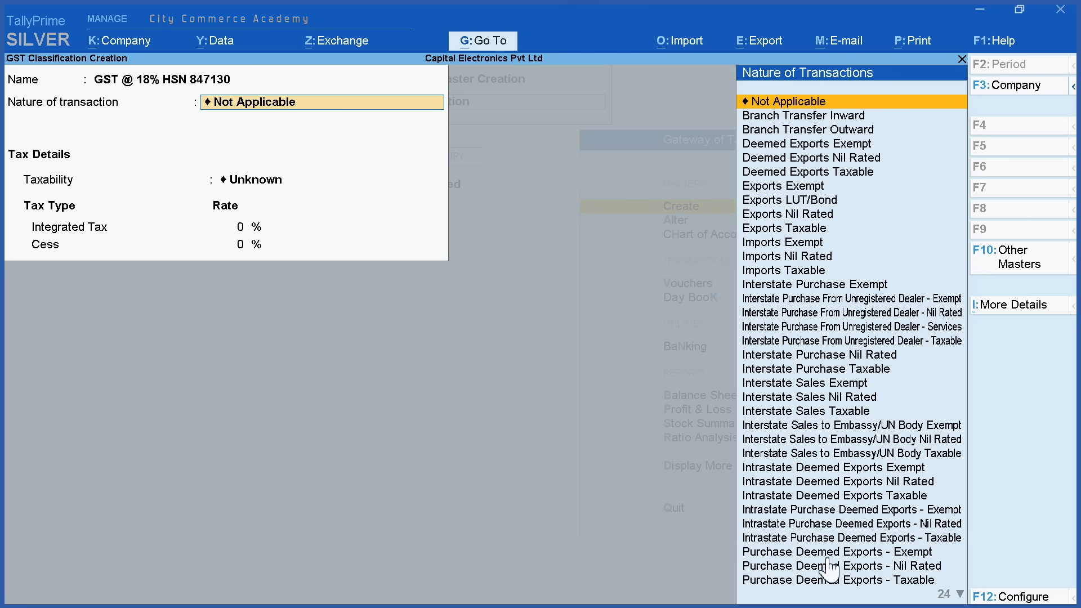
left_click(793, 103)
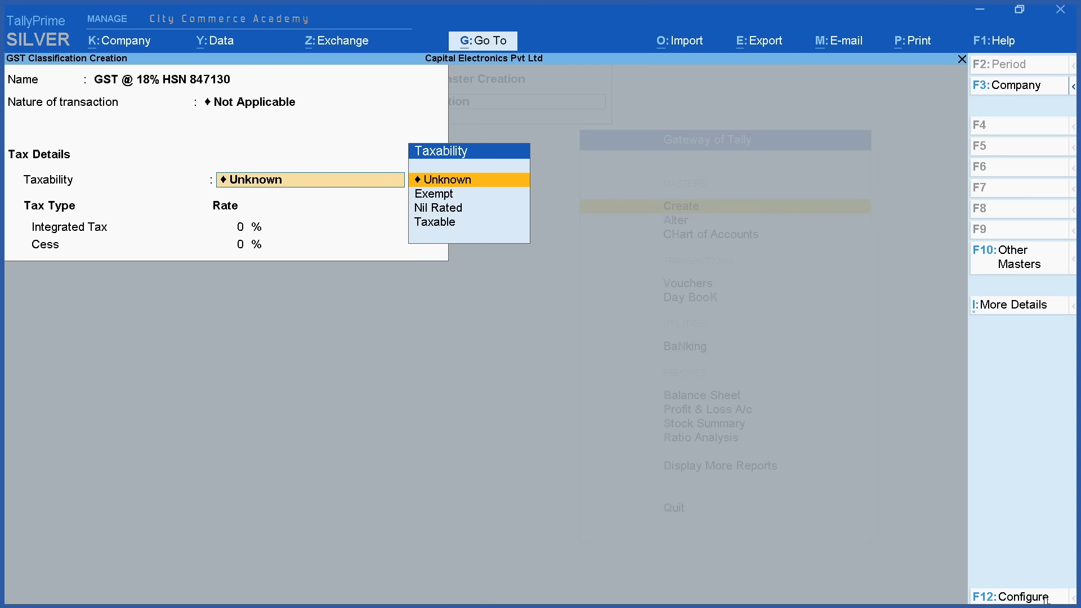
left_click(1012, 596)
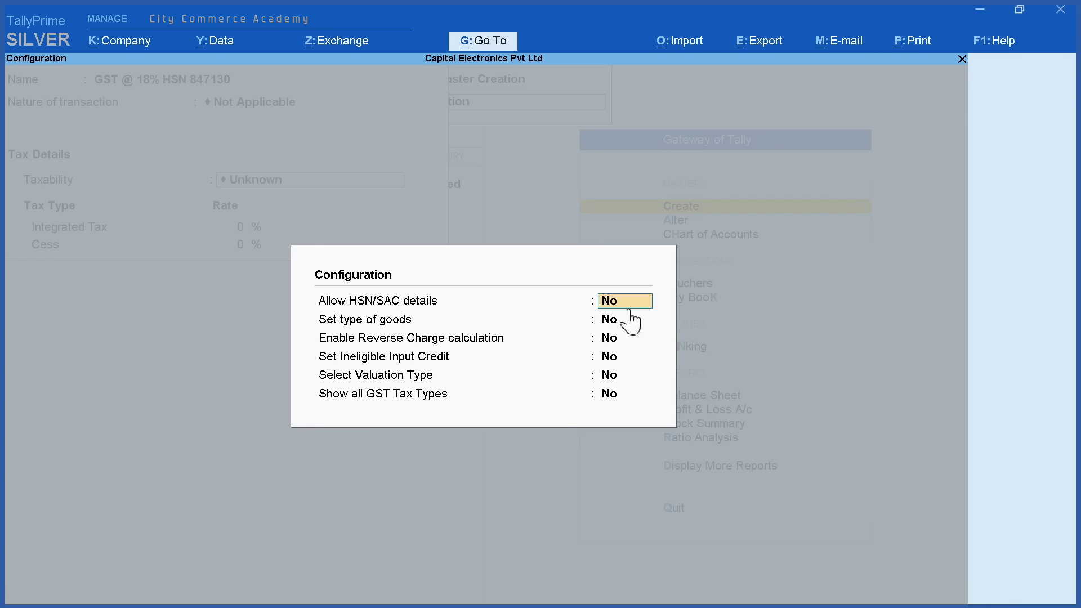
type("y")
key("Return")
type("y")
key("Return")
type("y")
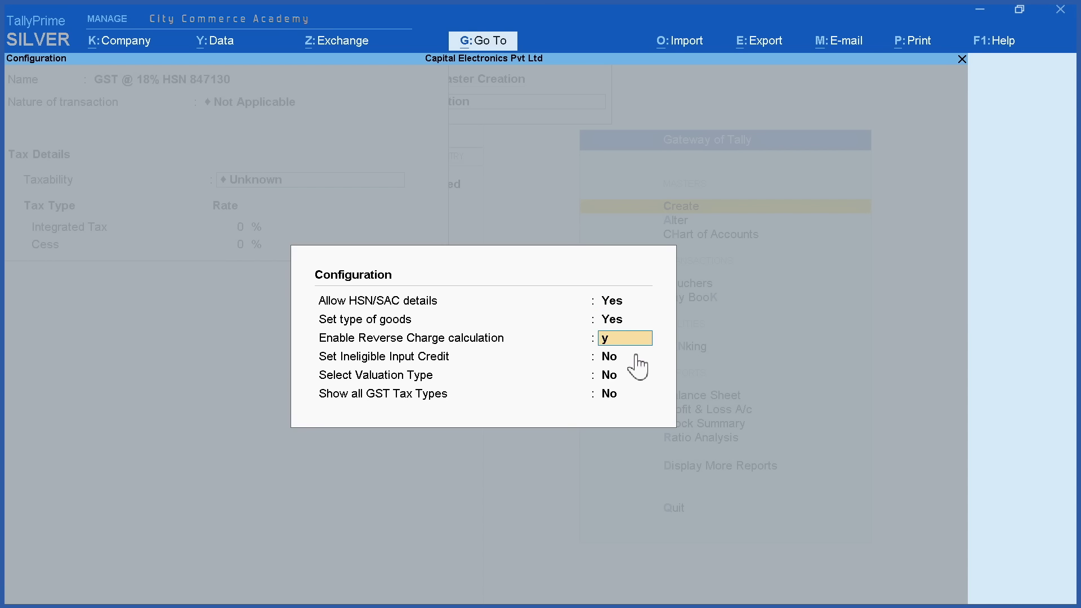
key("Return")
type("y")
key("Return")
type("y")
key("Return")
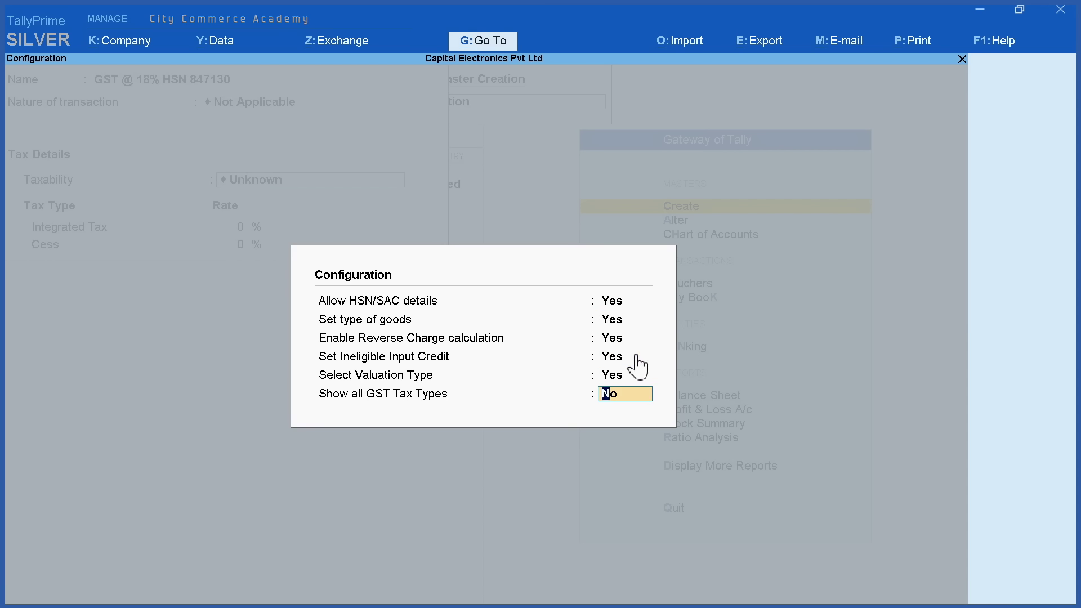
type("y")
key("Return")
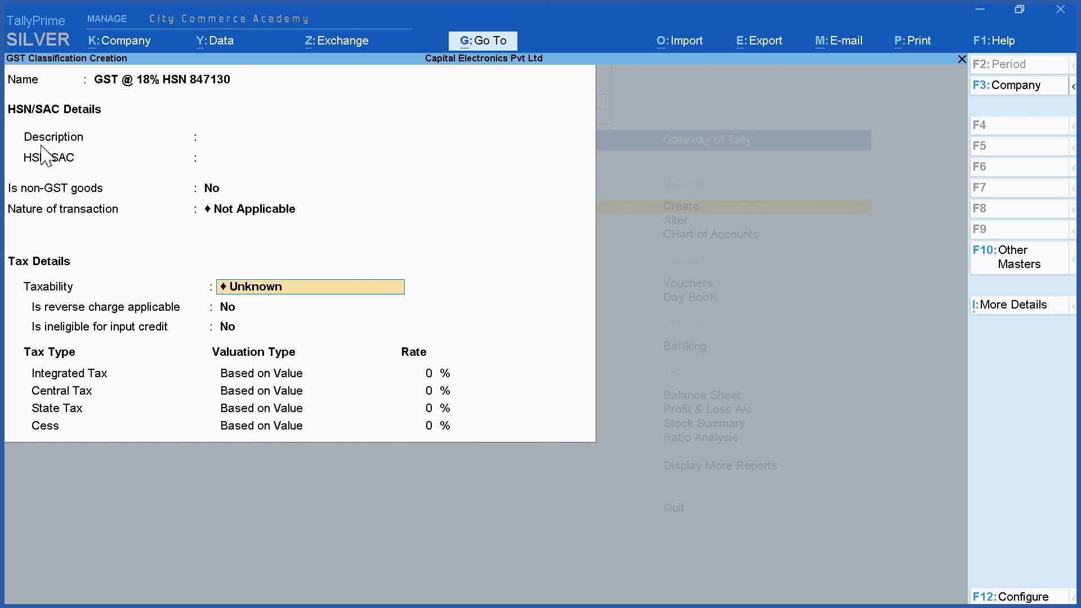
Enter the HSN description 'Computers' and HSN code 84713010
left_click(128, 141)
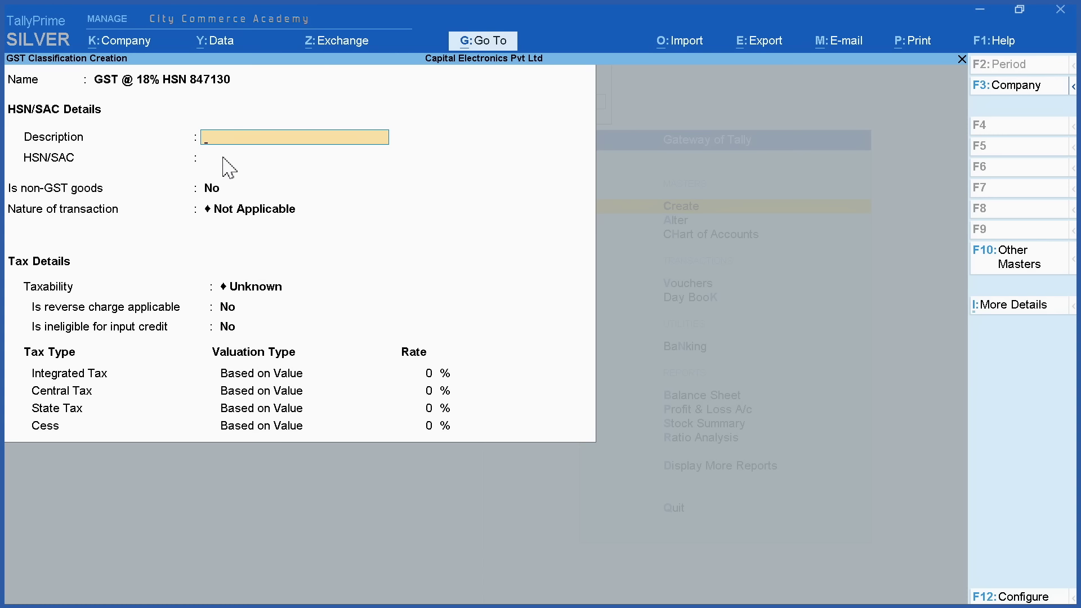
type("Computers")
key("Return")
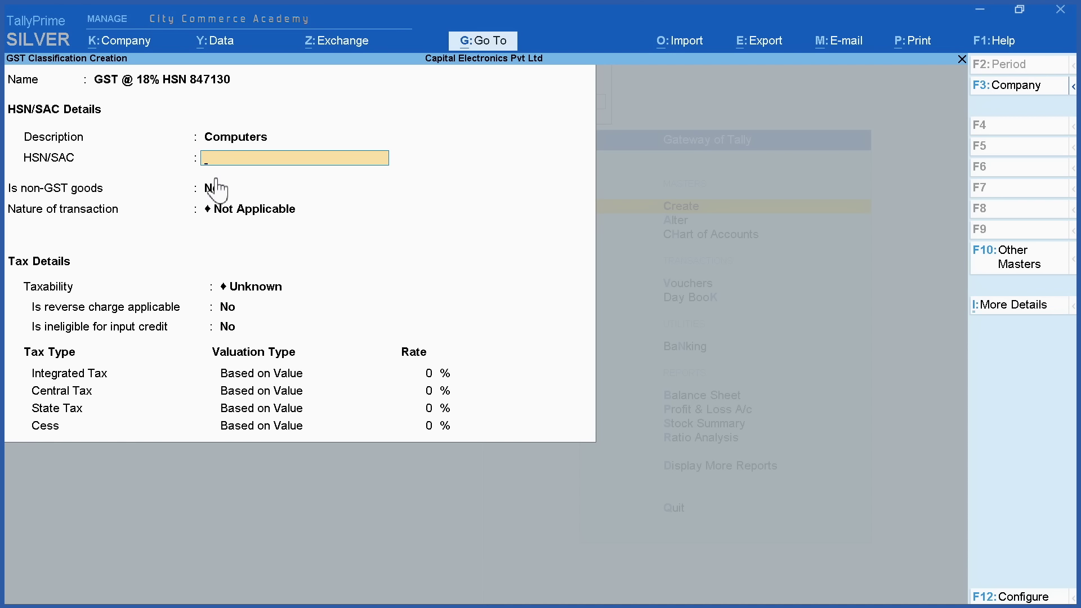
type("84713010")
key("Return")
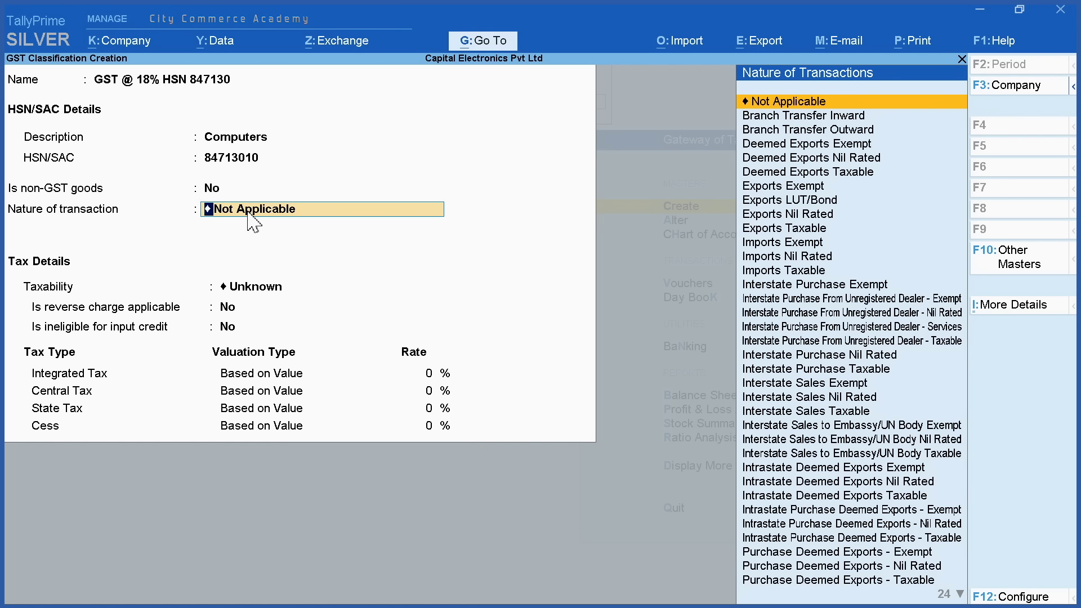
Mark it Taxable with no reverse charge, eligible input credit and 18% integrated tax, then save
left_click(835, 104)
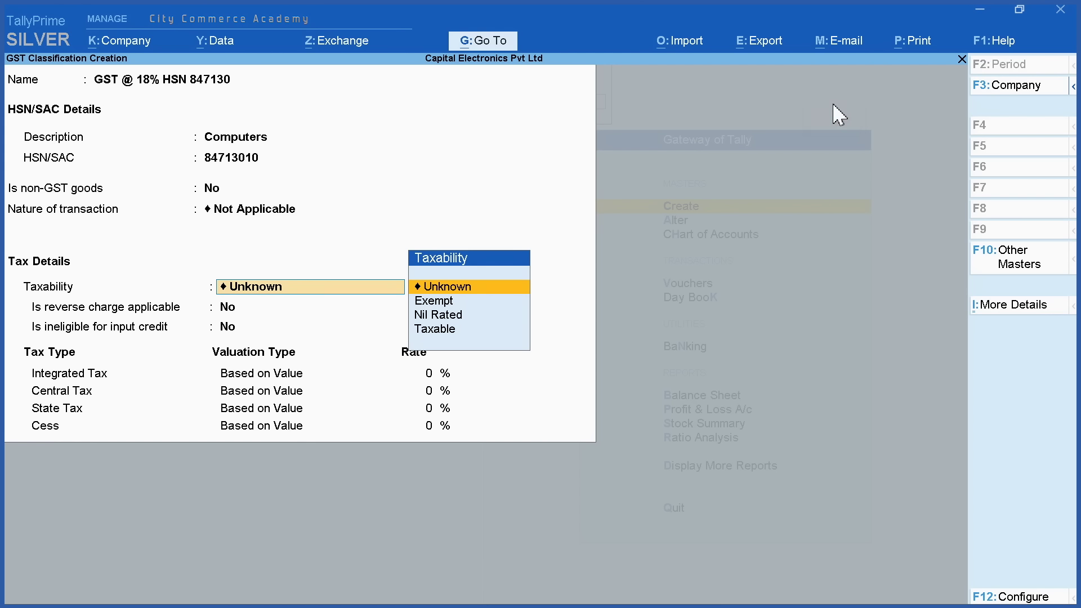
left_click(444, 331)
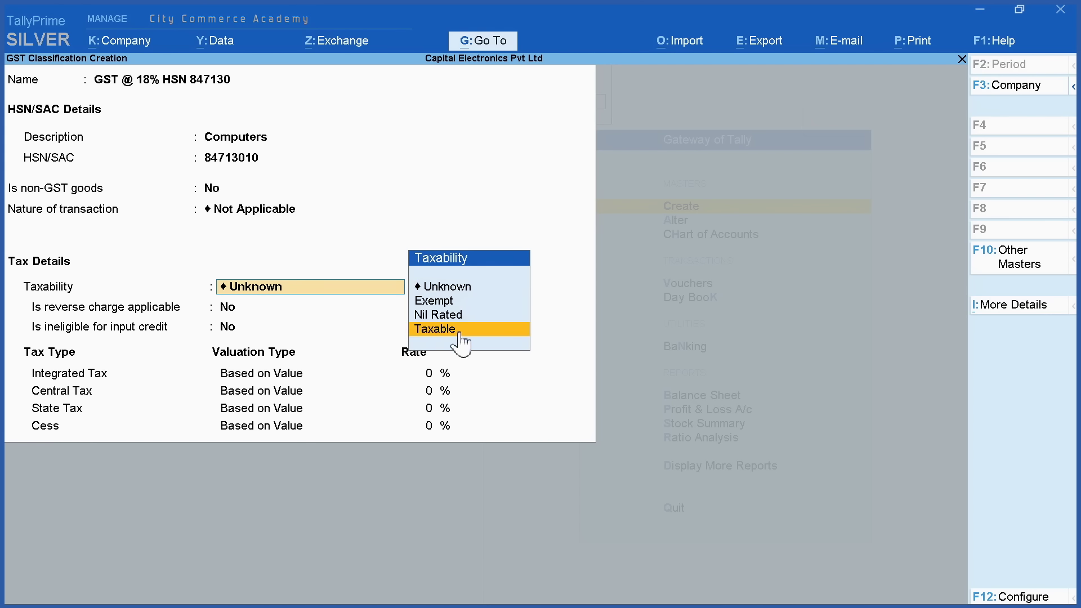
left_click(447, 331)
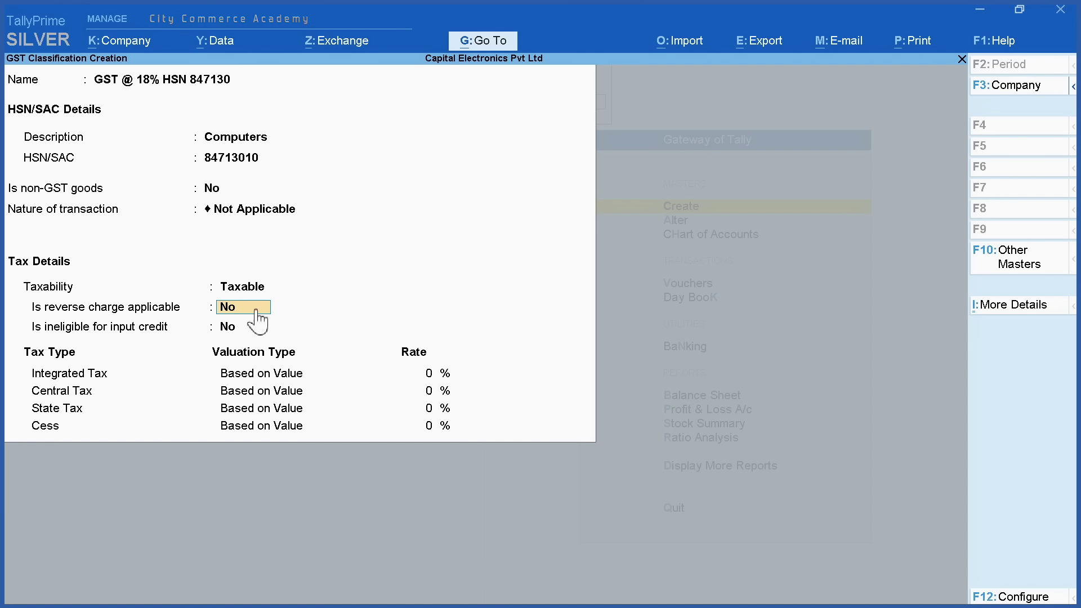
key("Return")
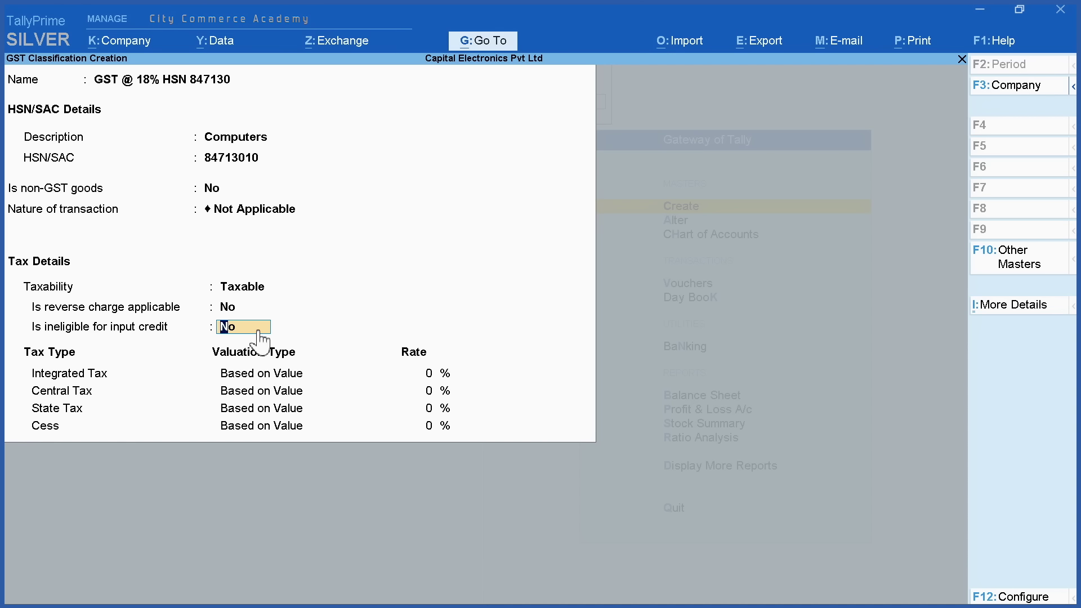
key("Return")
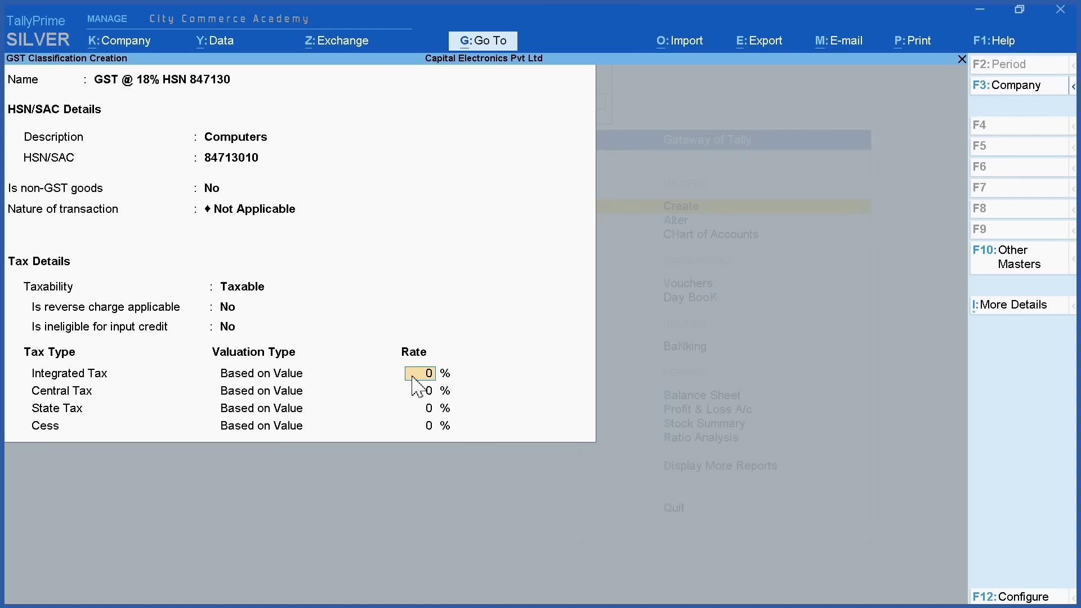
type("18")
key("Return")
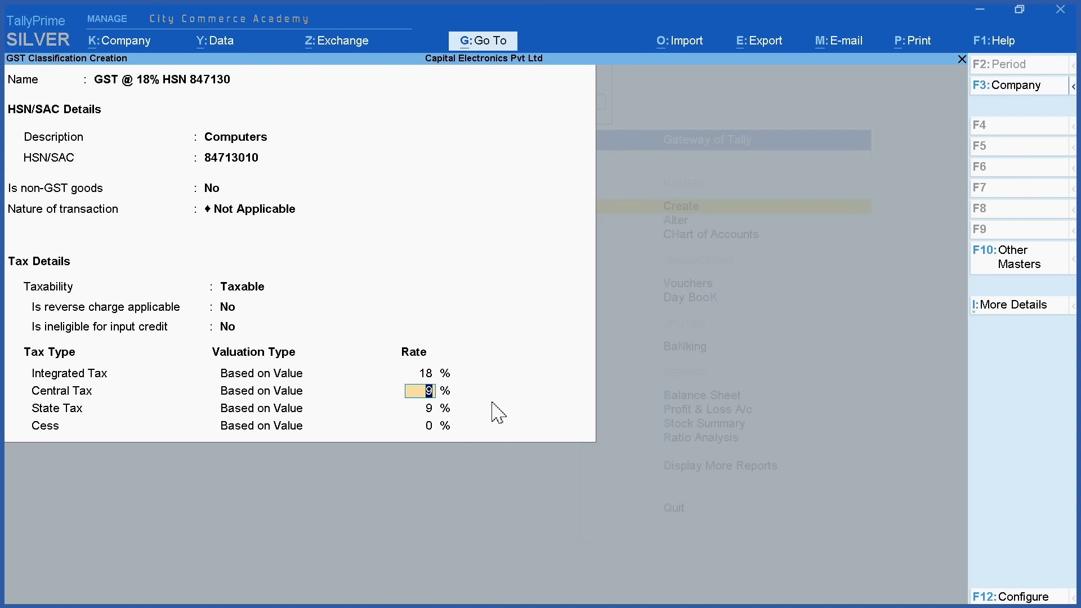
key("Return")
key("Return")
key("Return")
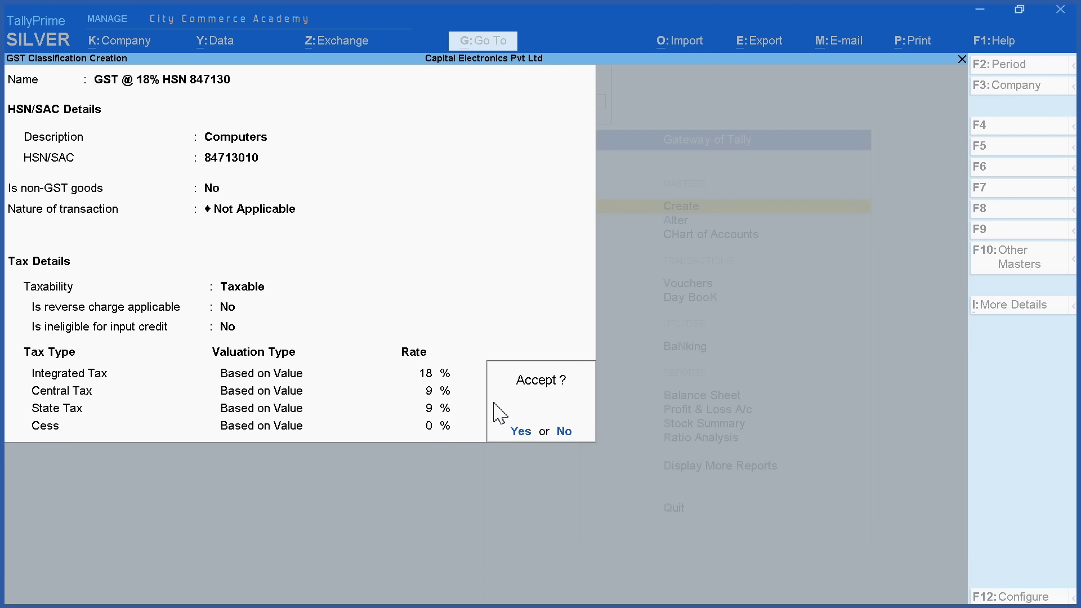
left_click(515, 430)
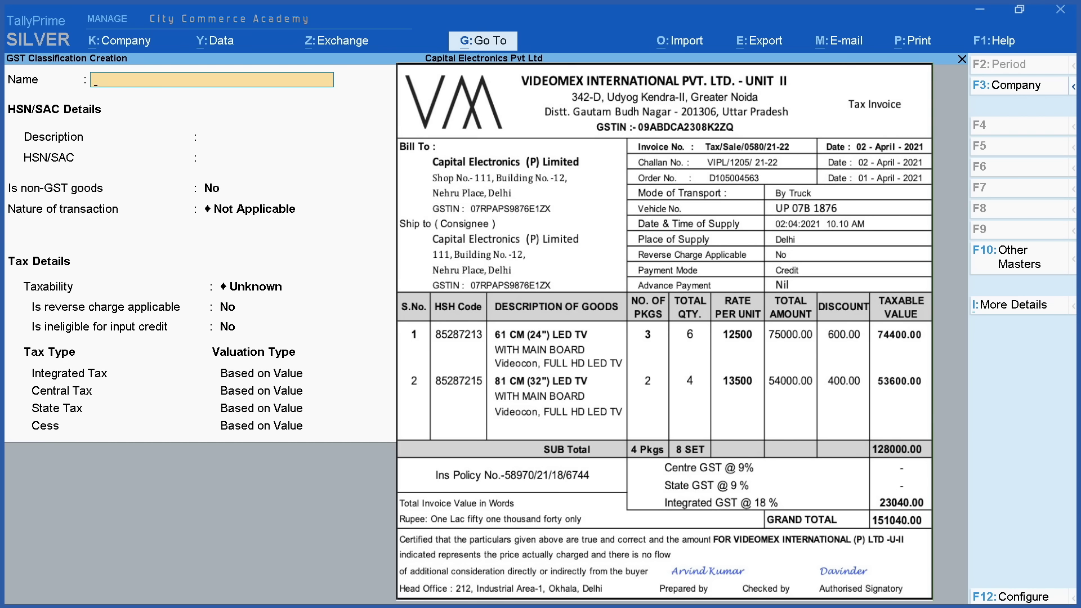
Start classification 'GST @ 18% HSN 852872' with description 'TV' and HSN code 852872
type("GST @ 18% HSN")
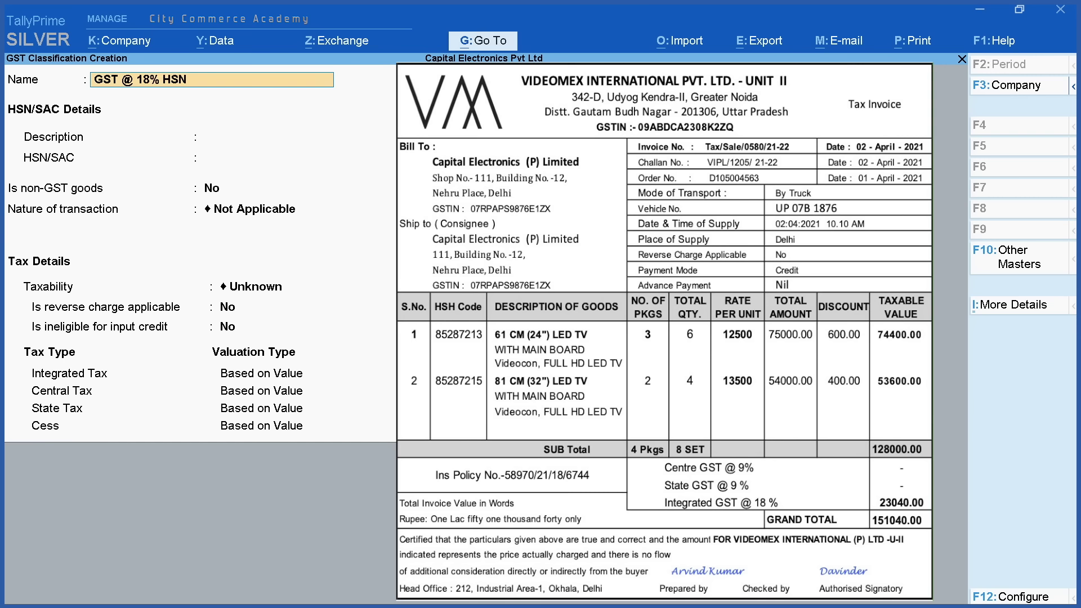
type(" 852872")
key("Return")
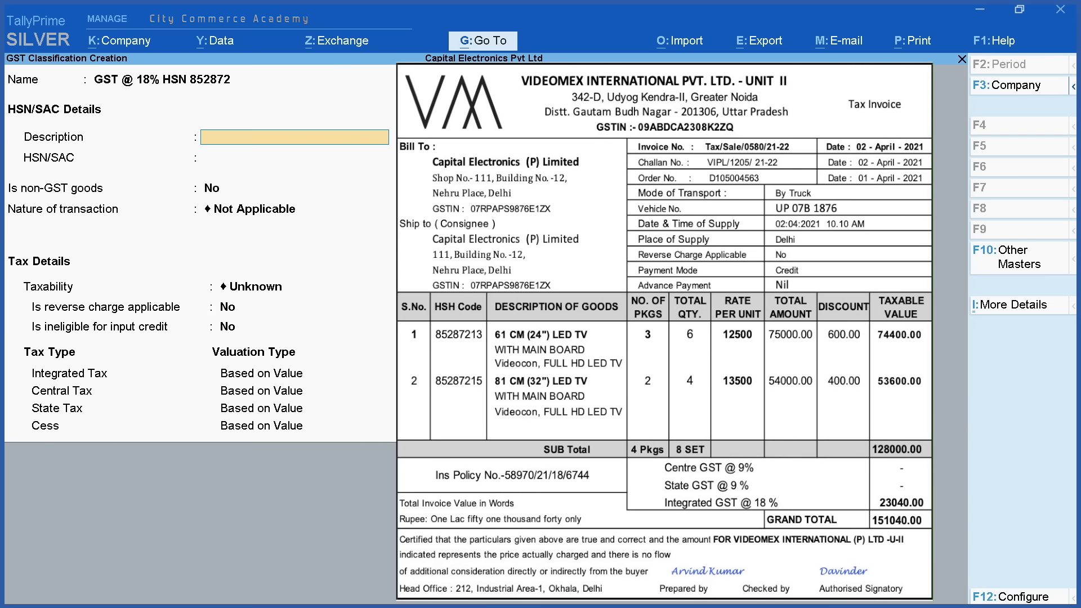
type("TV")
key("Return")
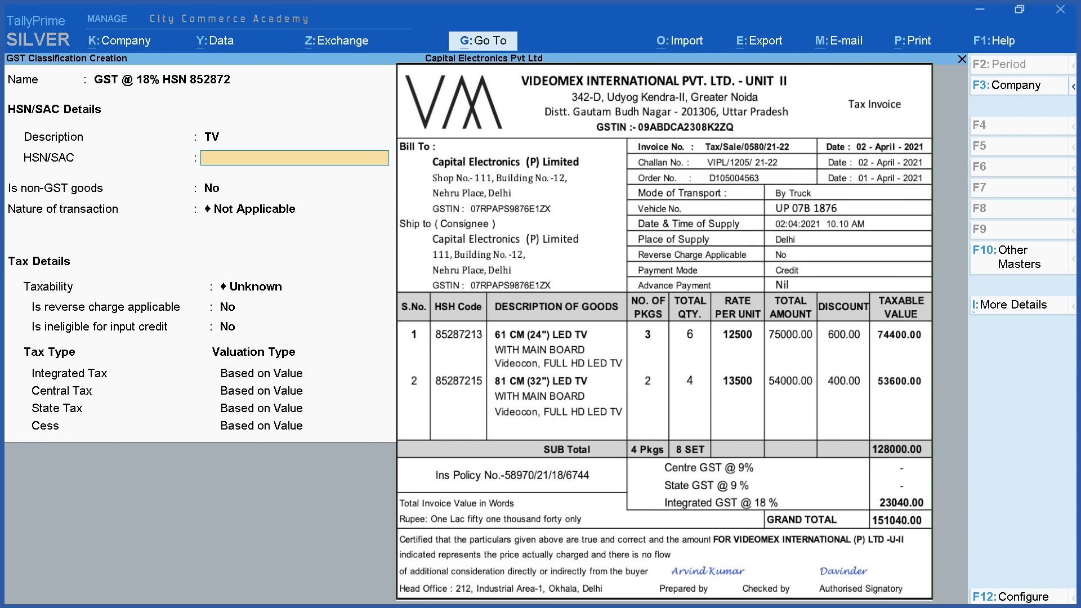
type("85")
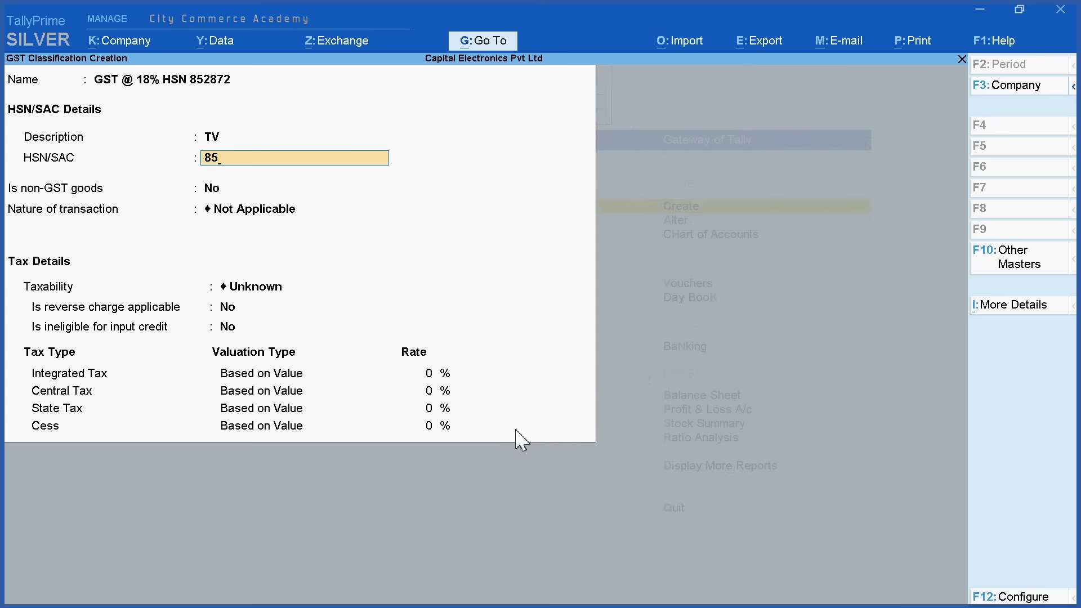
type("2872")
key("Return")
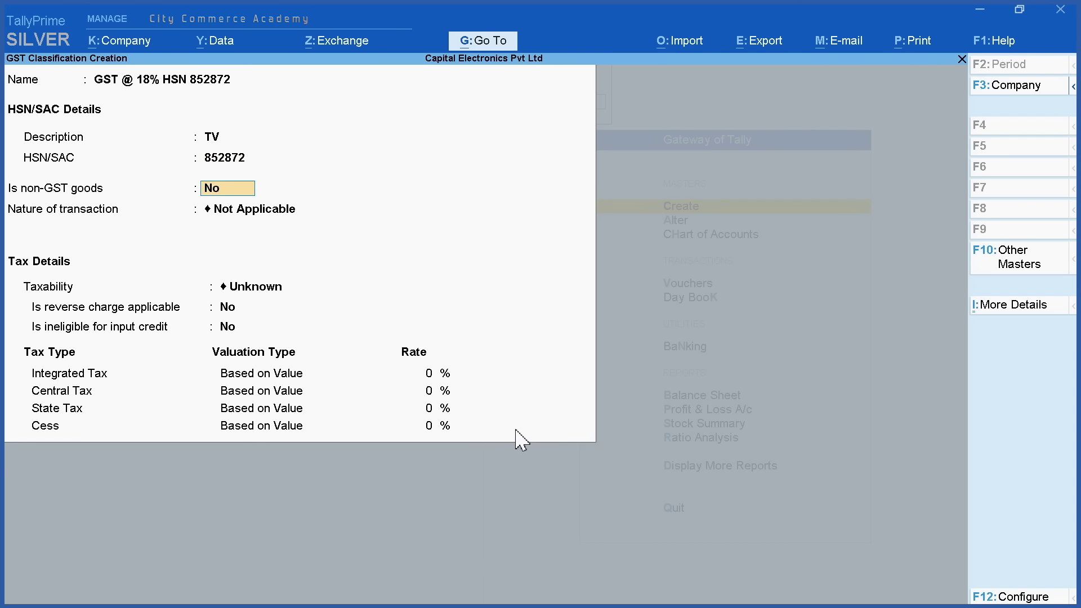
Set it as Taxable goods with 18% integrated tax and save the classification
key("Return")
key("Return")
key("Down")
key("Down")
key("Down")
key("Return")
key("Return")
key("Return")
type("18")
key("Return")
key("Return")
key("Return")
key("Return")
key("Escape")
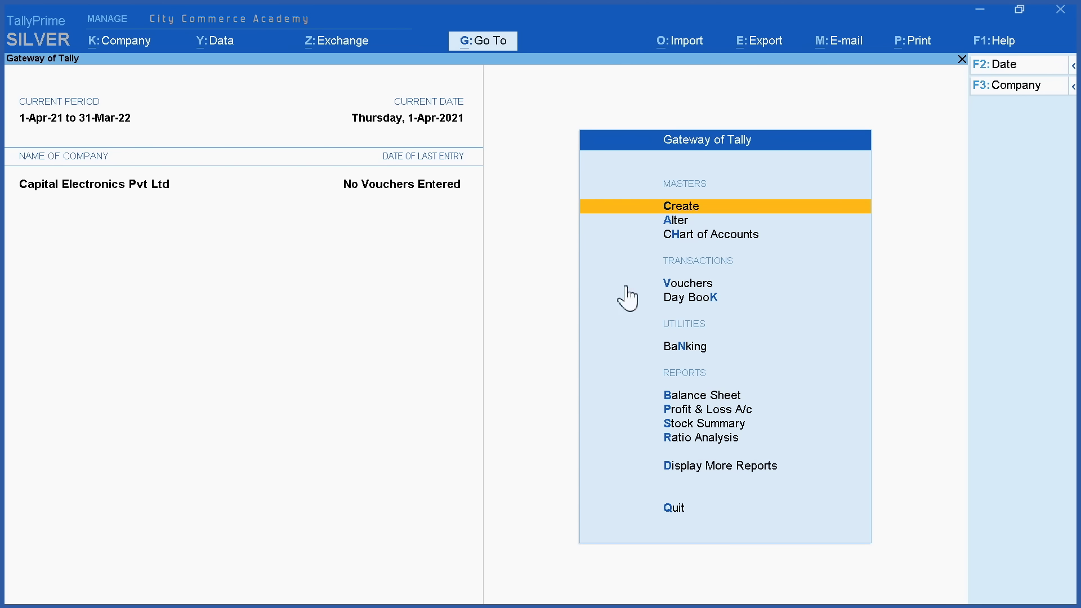
left_click(685, 221)
key("Return")
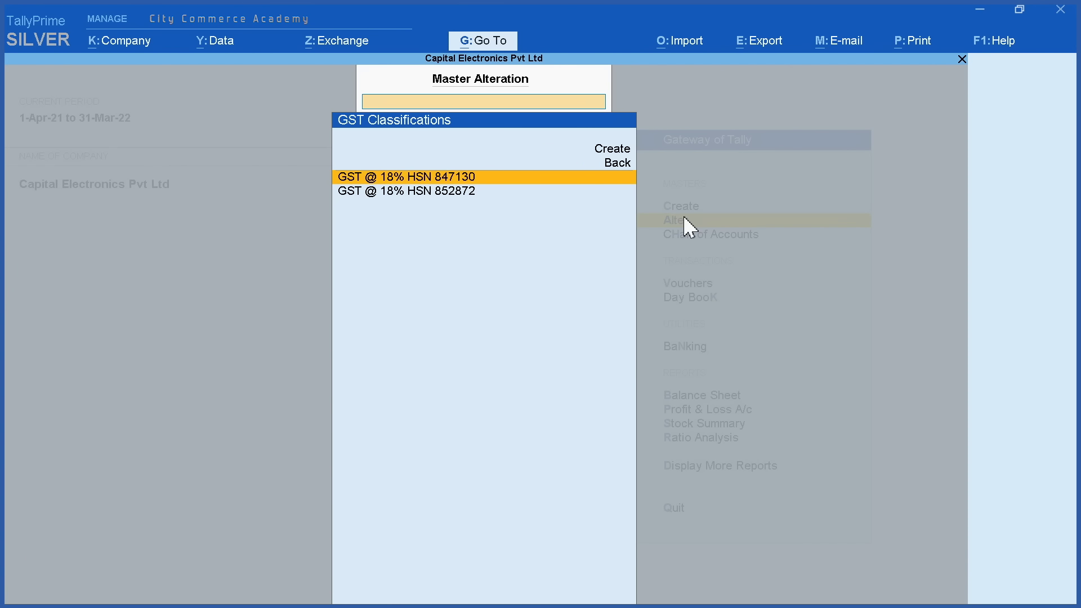
Review the saved GST classifications under Alter and return to the Gateway
left_click(415, 196)
left_click(414, 177)
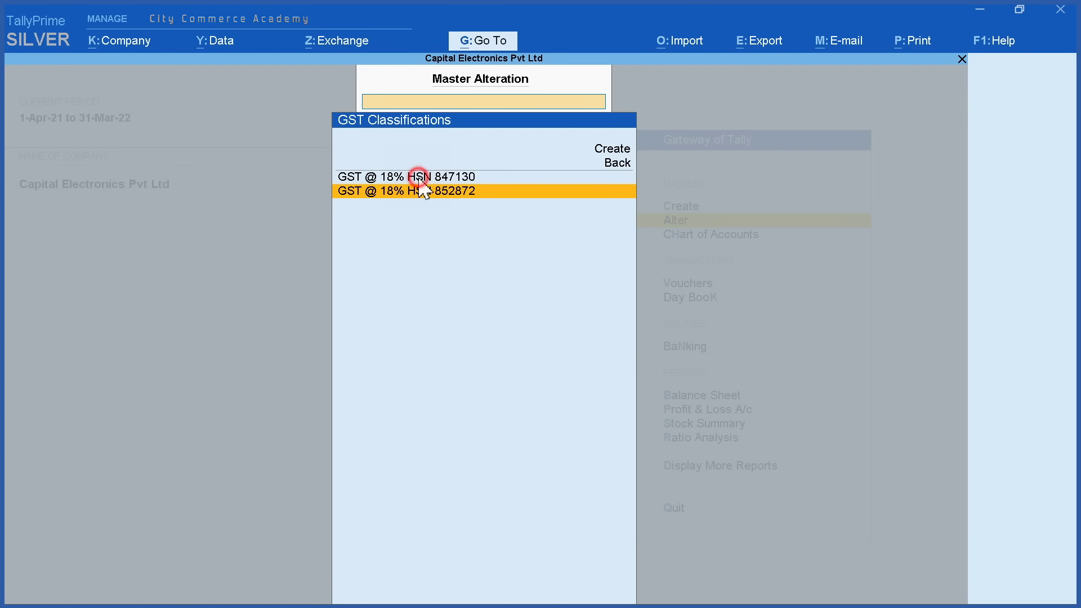
left_click(422, 194)
key("Escape")
key("Escape")
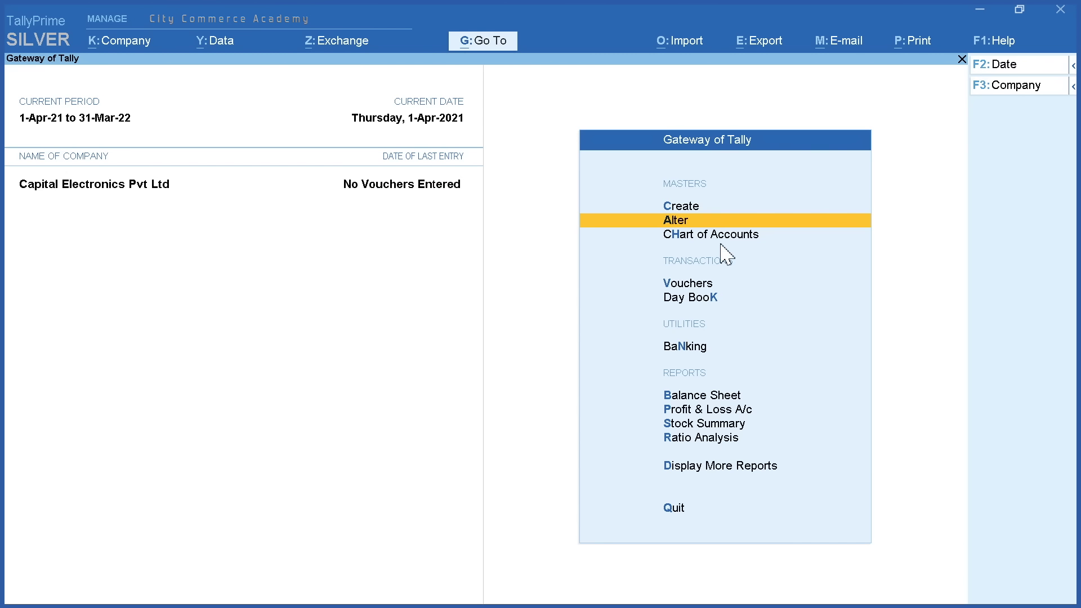
Create and save unit Pcs with formal name Pieces, UQC PCS-PIECES and 0 decimal places
left_click(687, 208)
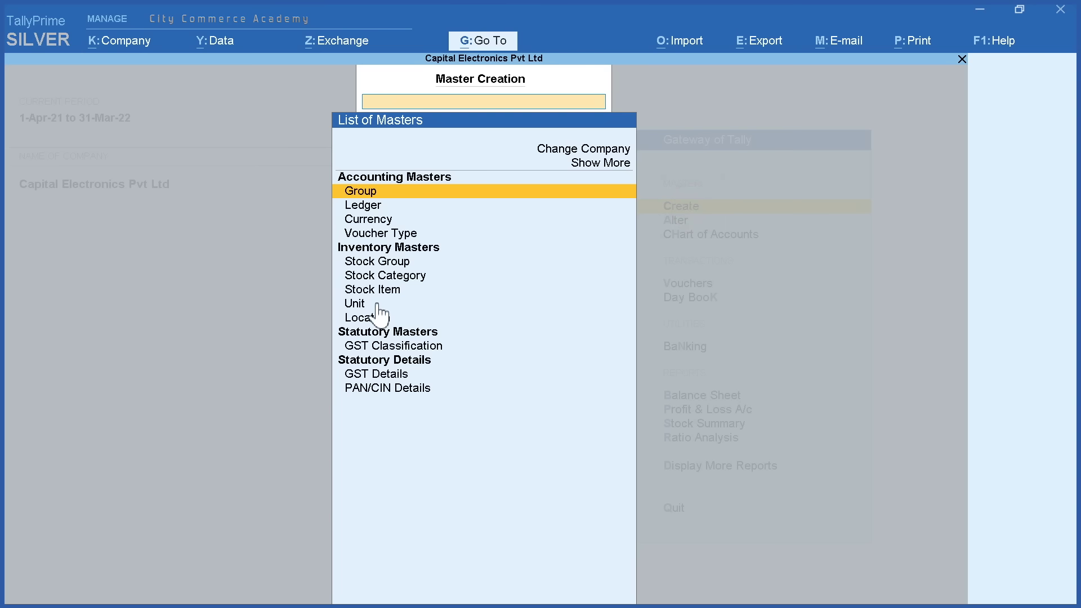
left_click(468, 308)
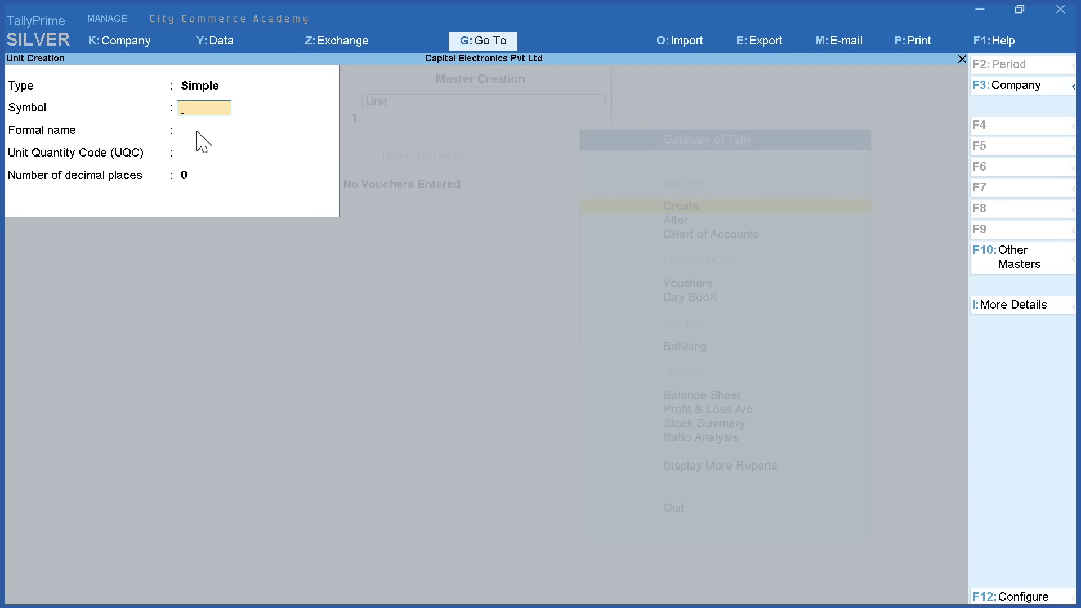
type("Pcs")
key("Return")
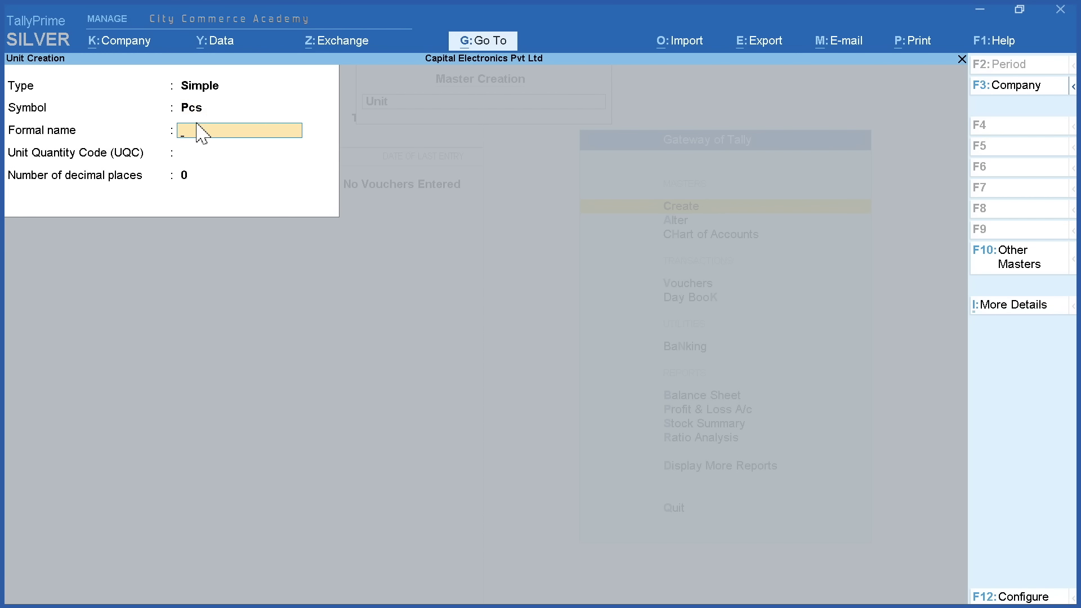
type("Pieces")
key("Return")
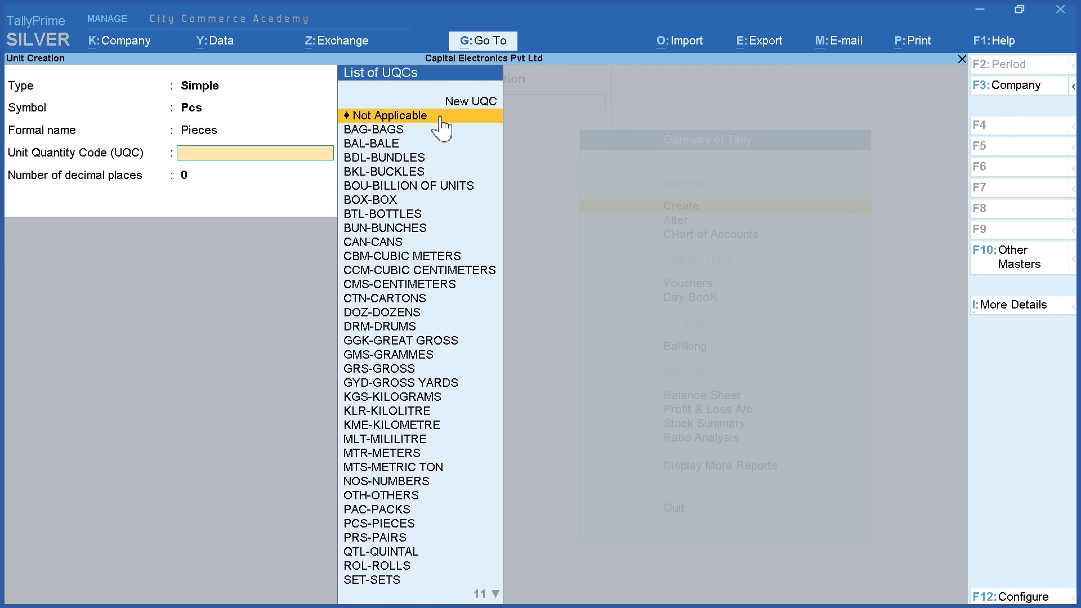
key("Down")
key("Down")
key("Down")
key("Down")
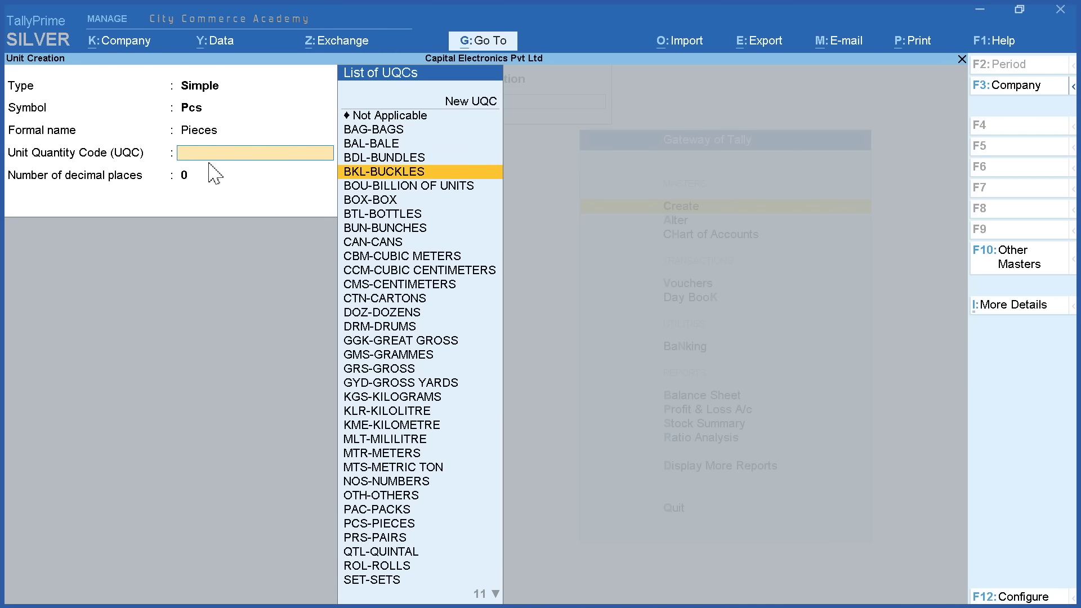
key("Down")
key("Down")
key("Down")
key("Down")
key("Down")
key("Down")
key("Down")
key("Down")
key("Down")
key("Down")
key("Down")
key("Down")
key("Down")
key("Down")
key("Down")
key("Down")
key("Down")
key("Down")
key("Down")
key("Down")
left_click(433, 523)
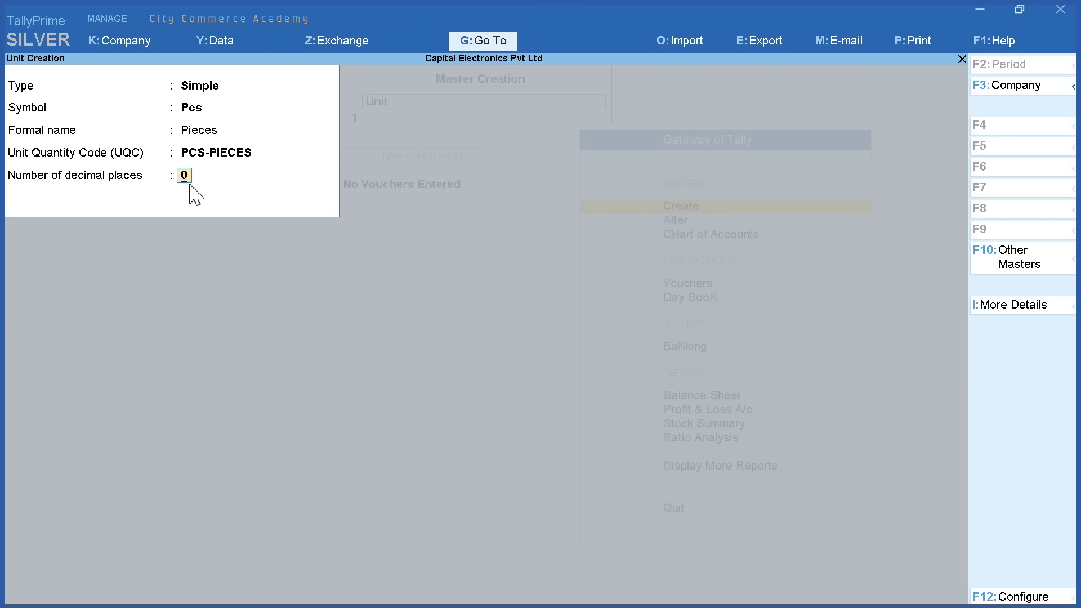
key("Return")
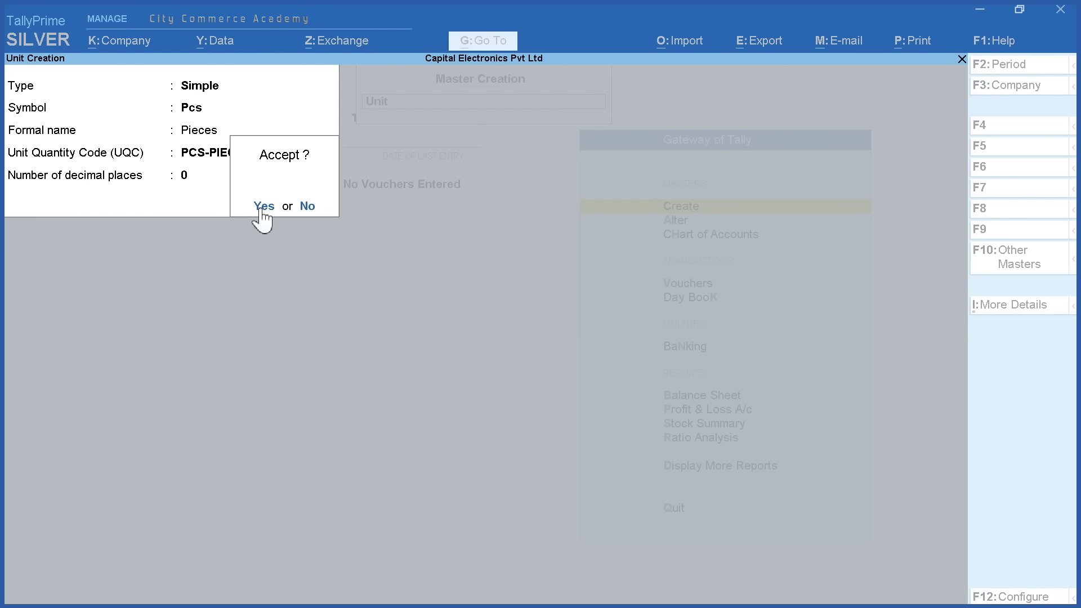
left_click(263, 208)
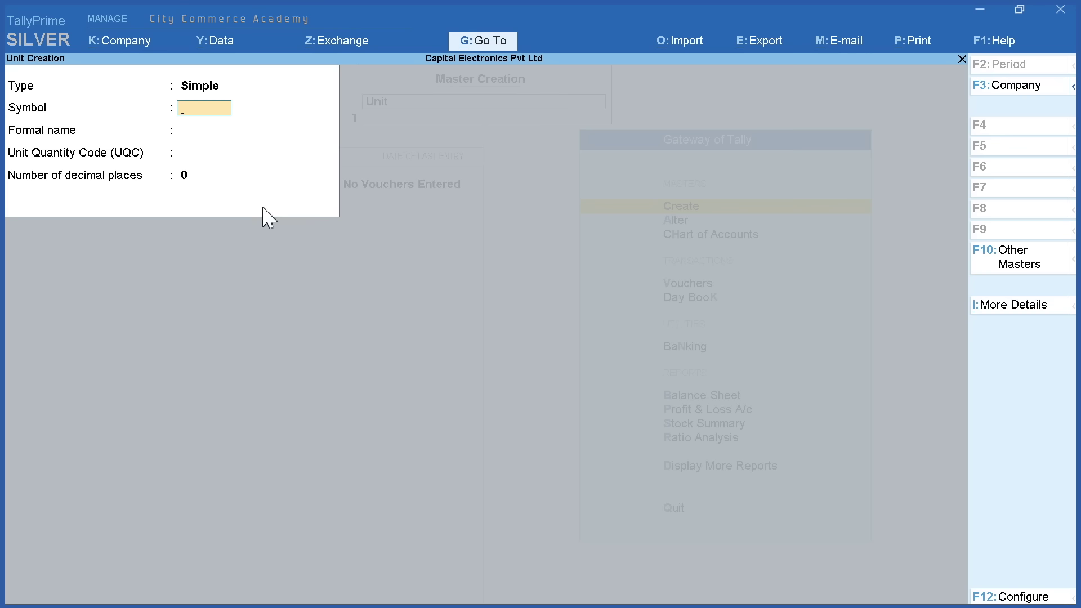
Quit the blank Unit Creation form and go back to the List of Masters
key("Escape")
key("y")
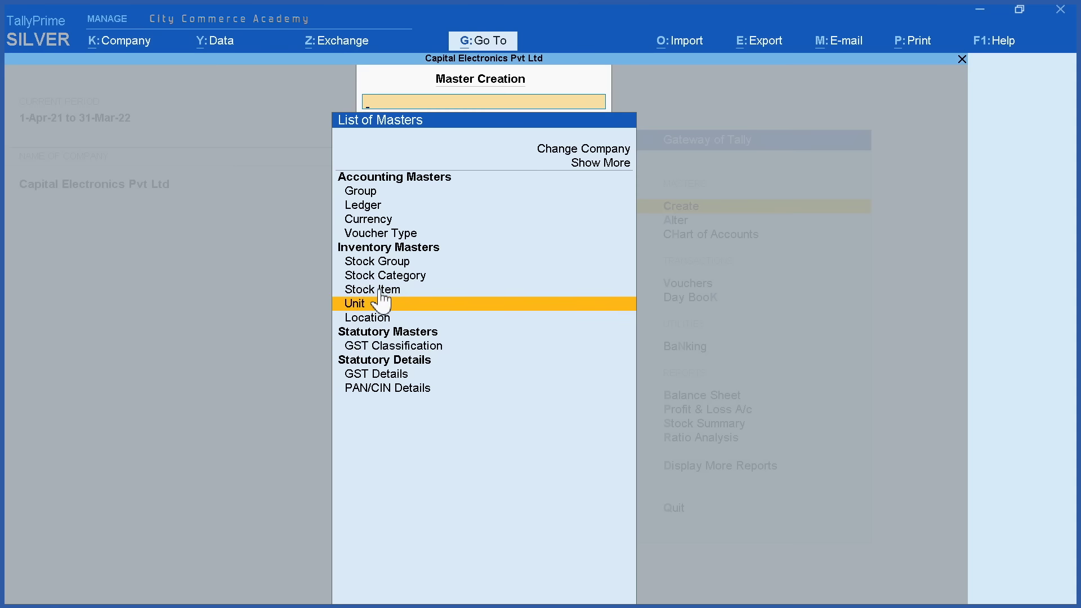
left_click(391, 261)
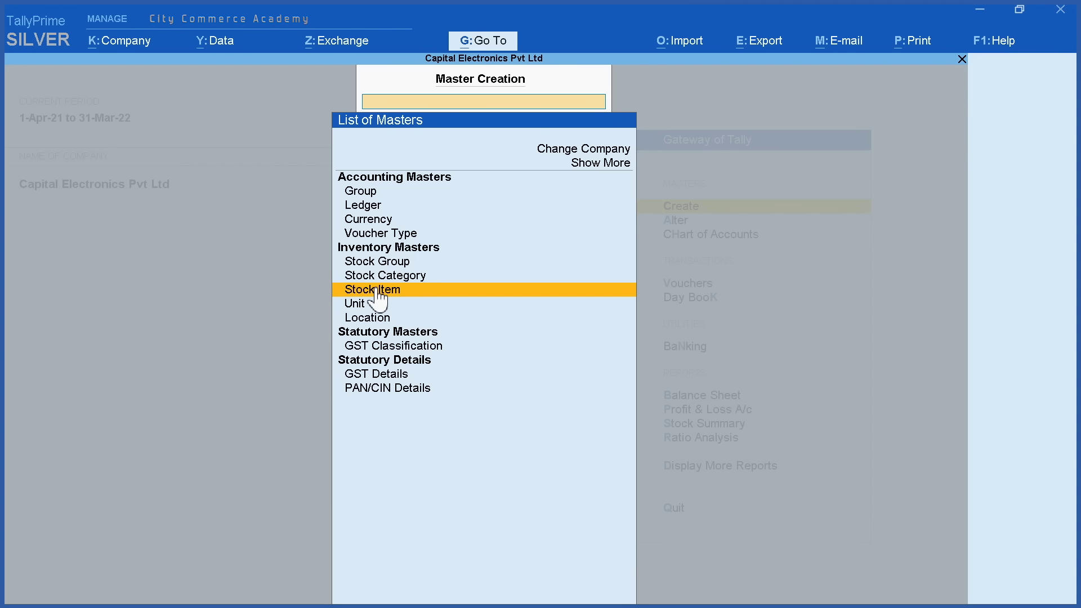
Enter stock item 'HP 15 Ryzen 3250 Laptop' under Primary in Pcs and enable Set/Alter GST Details
left_click(382, 290)
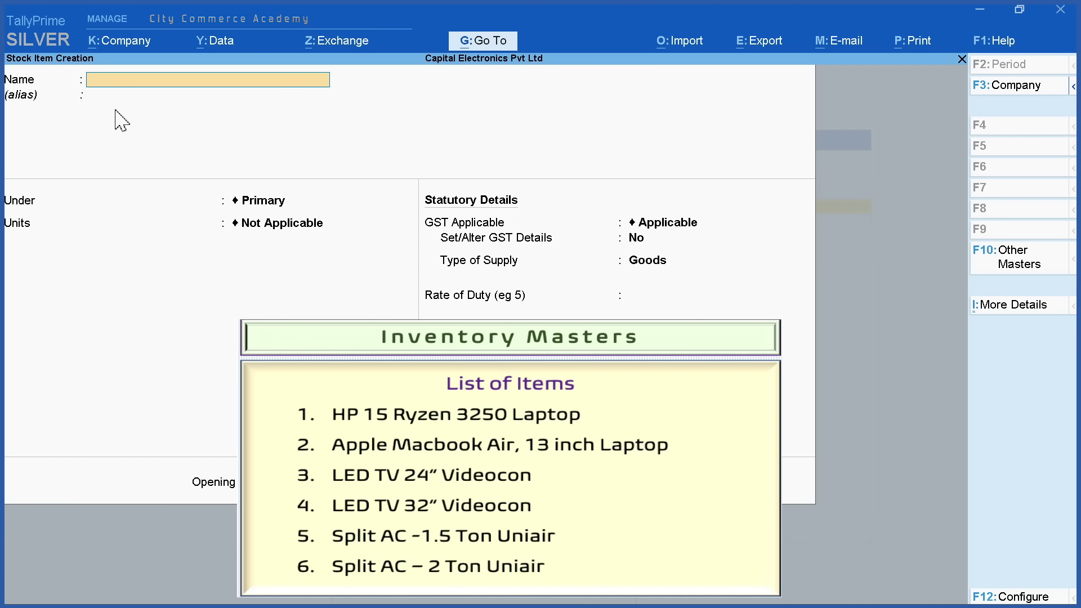
type("HP 15 Ryzen 3250 Laptop")
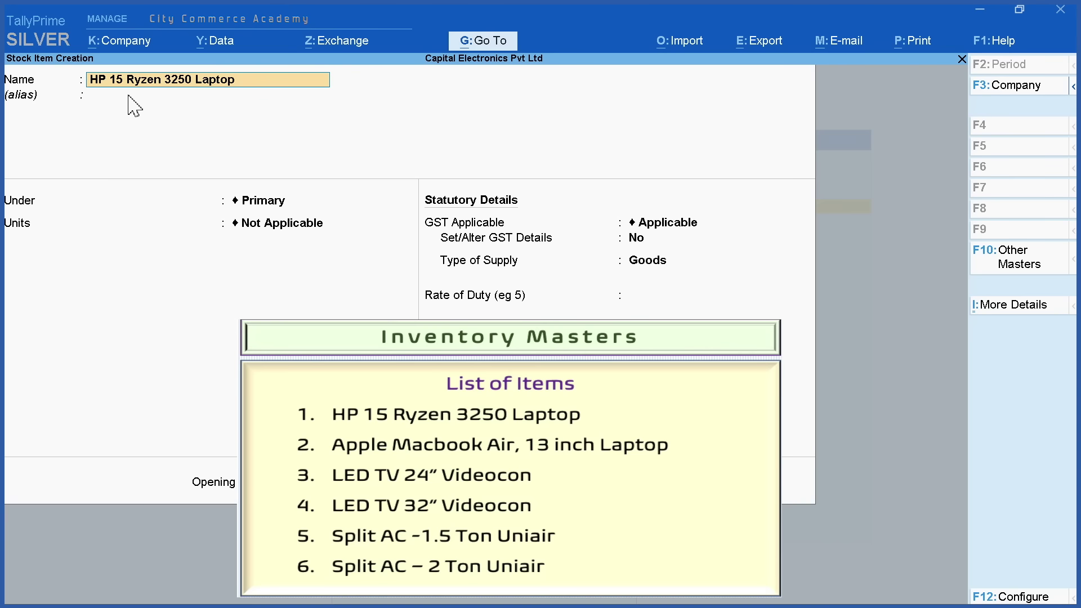
key("Return")
key("Return")
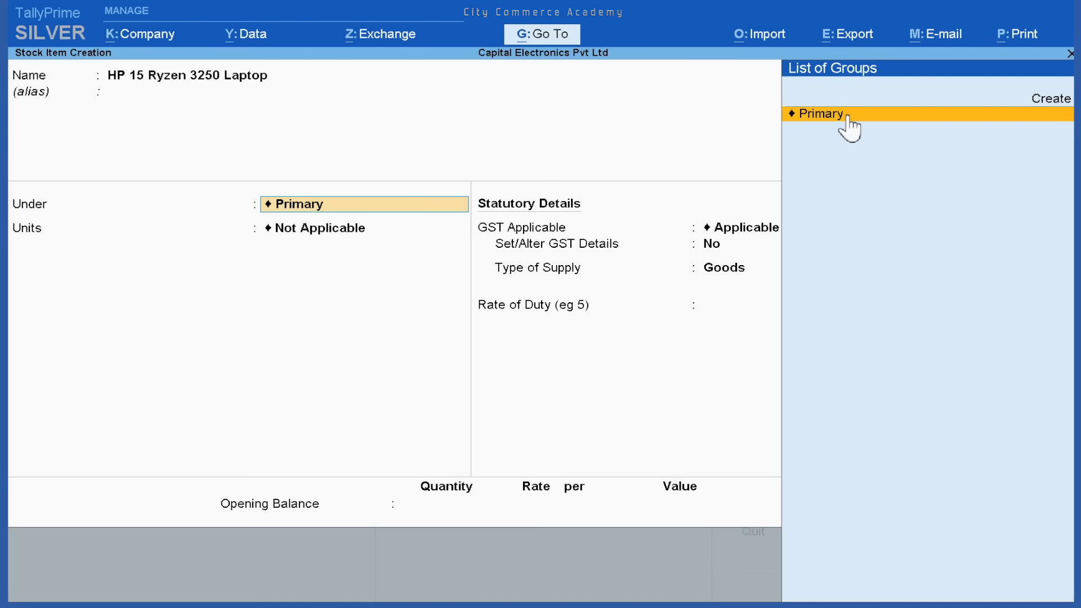
left_click(837, 121)
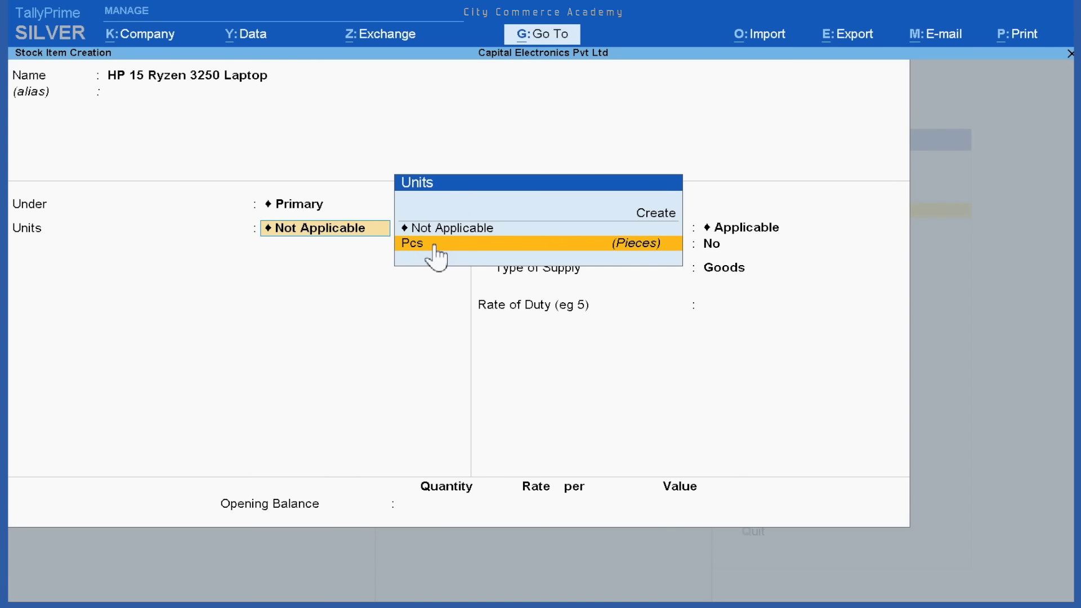
left_click(471, 246)
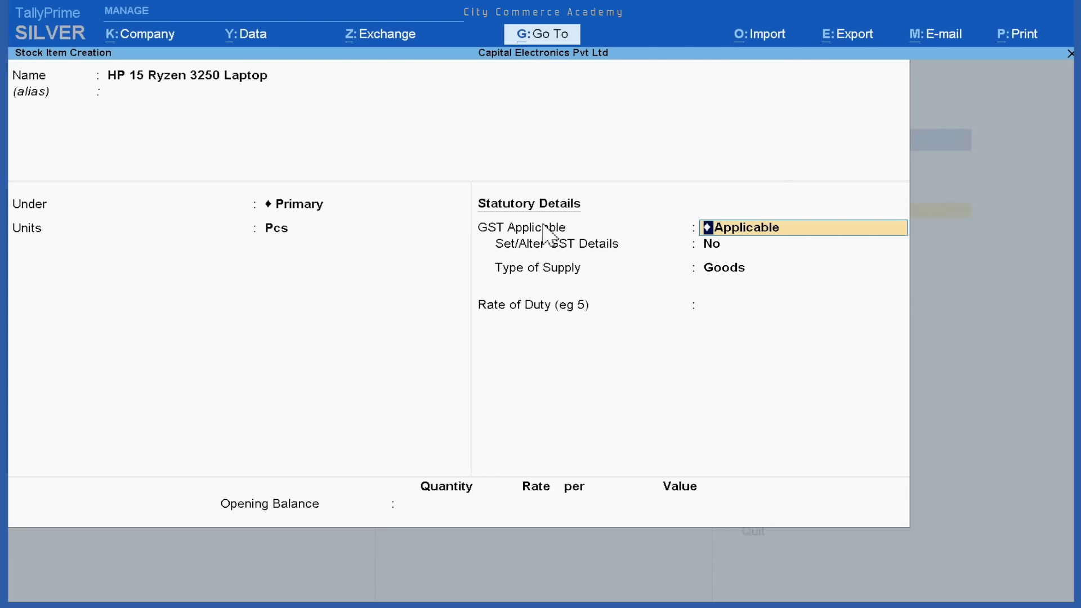
key("Return")
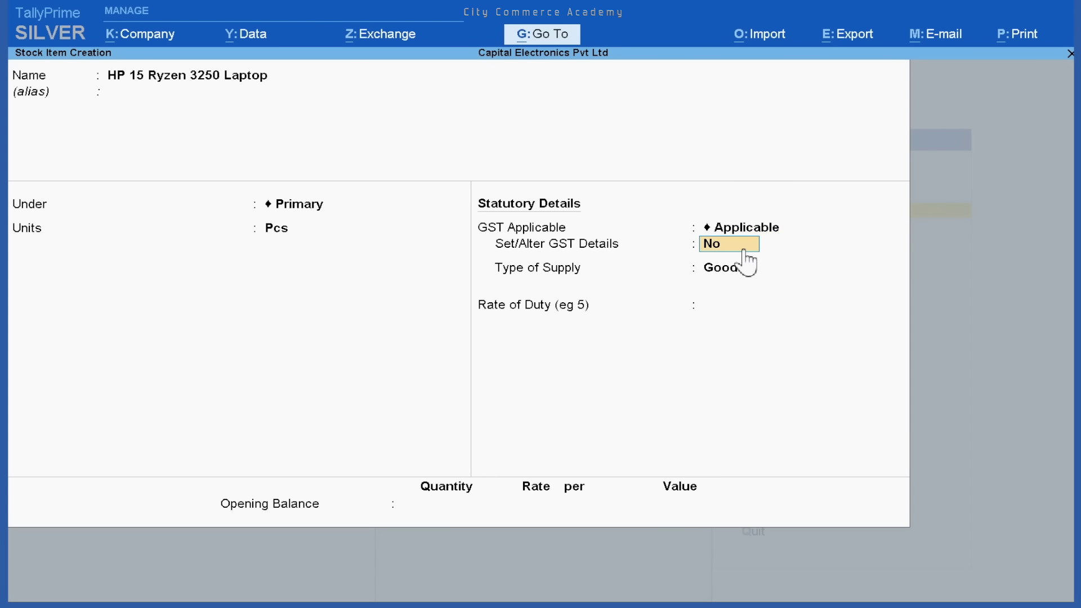
type("y")
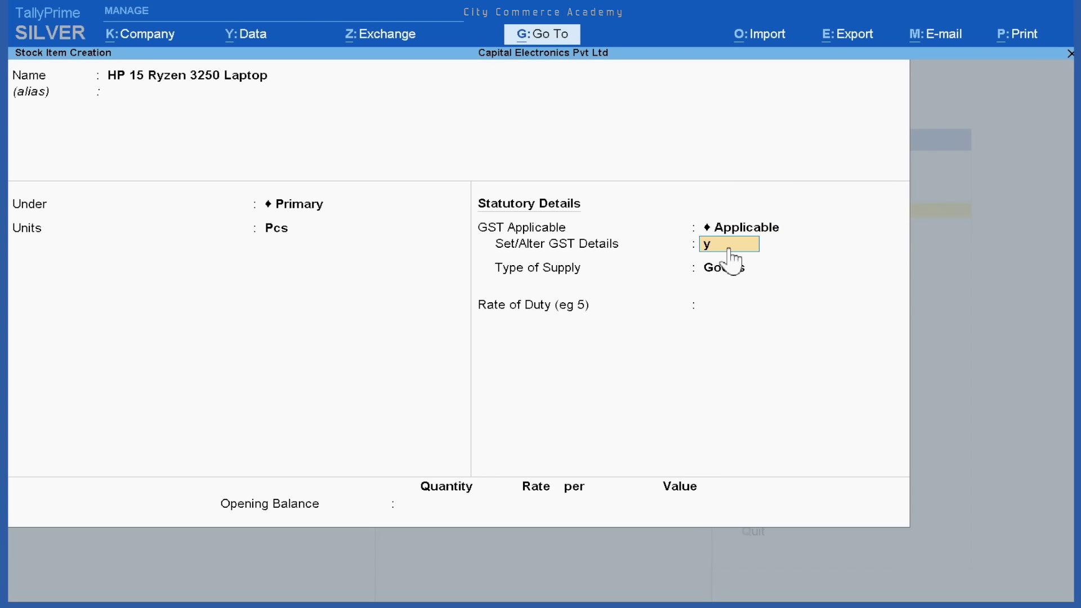
key("Return")
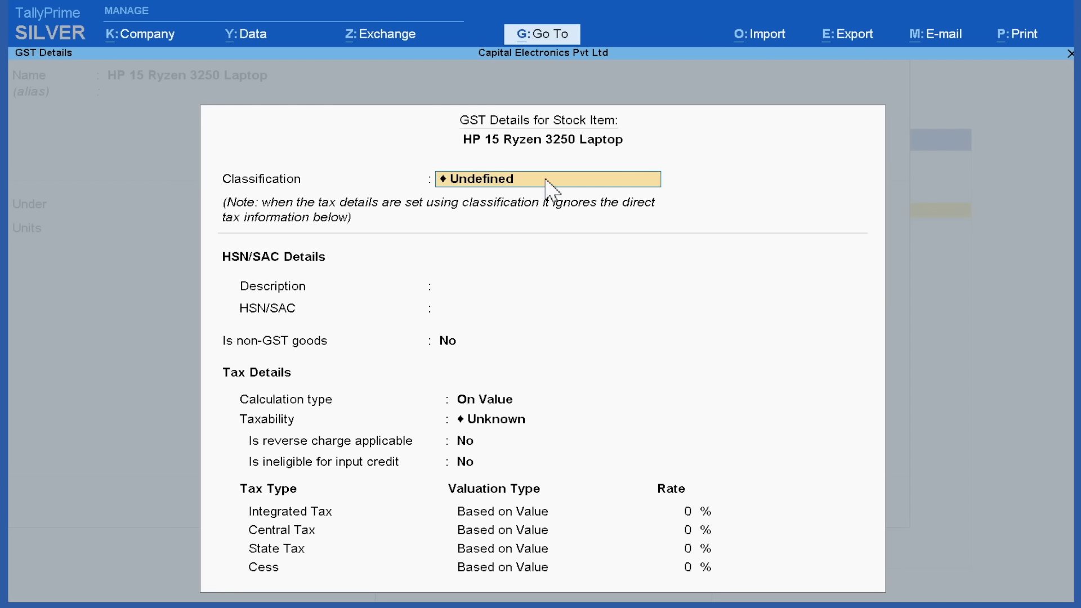
Assign GST @ 18% HSN 847130 to the laptop, keep Goods and 0 rate of duty, and save
key("space")
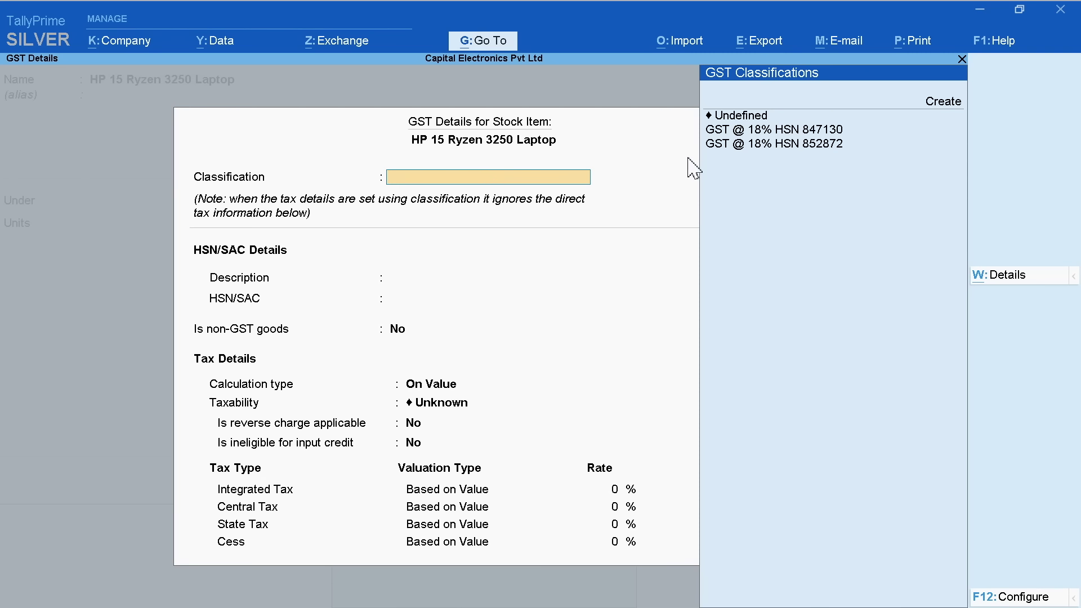
left_click(842, 132)
left_click(832, 143)
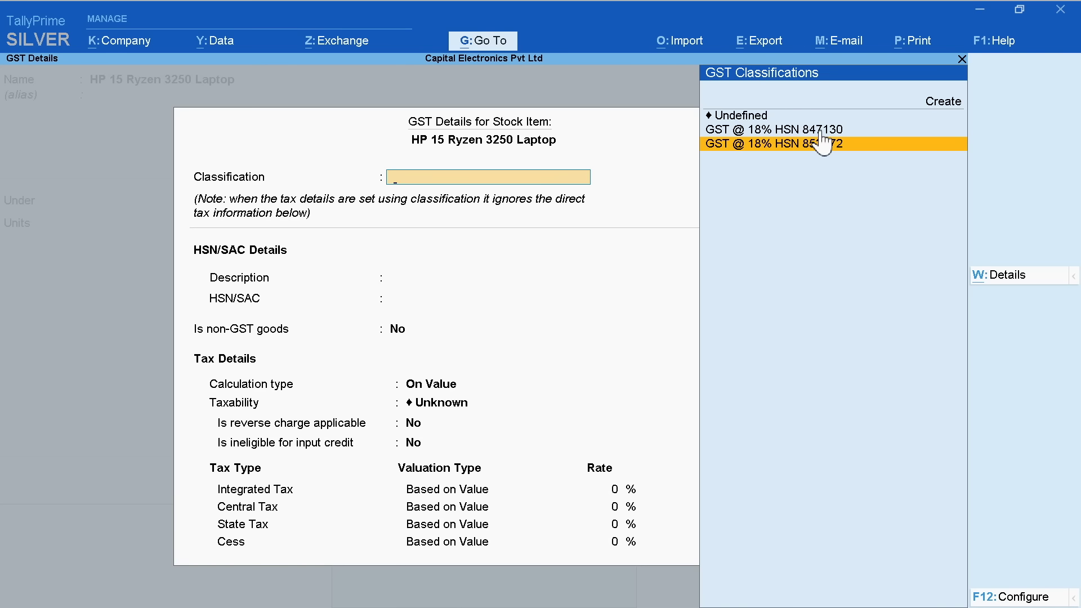
left_click(821, 131)
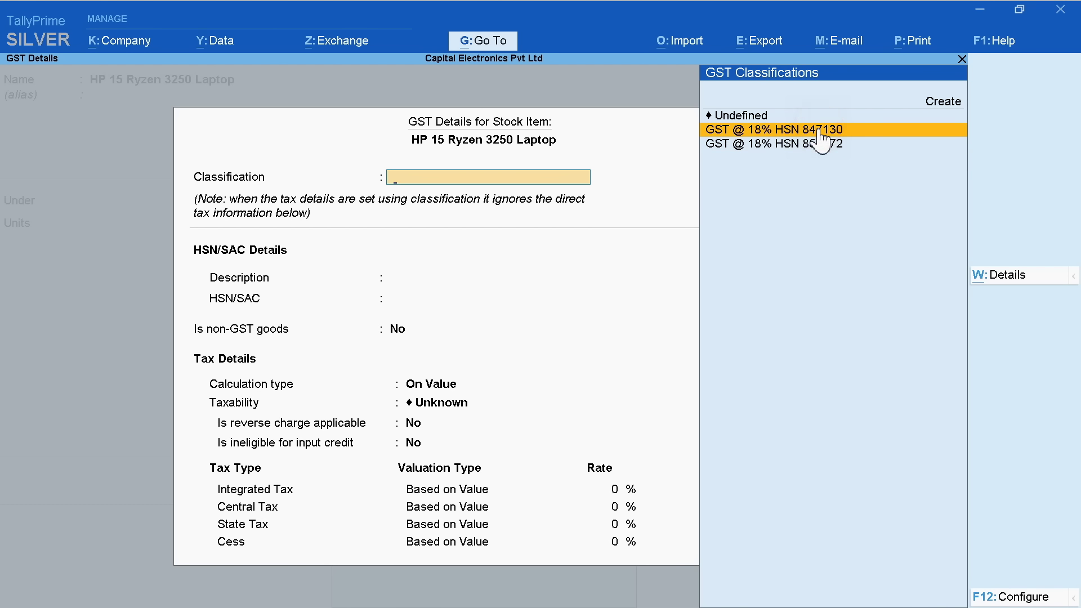
double_click(866, 132)
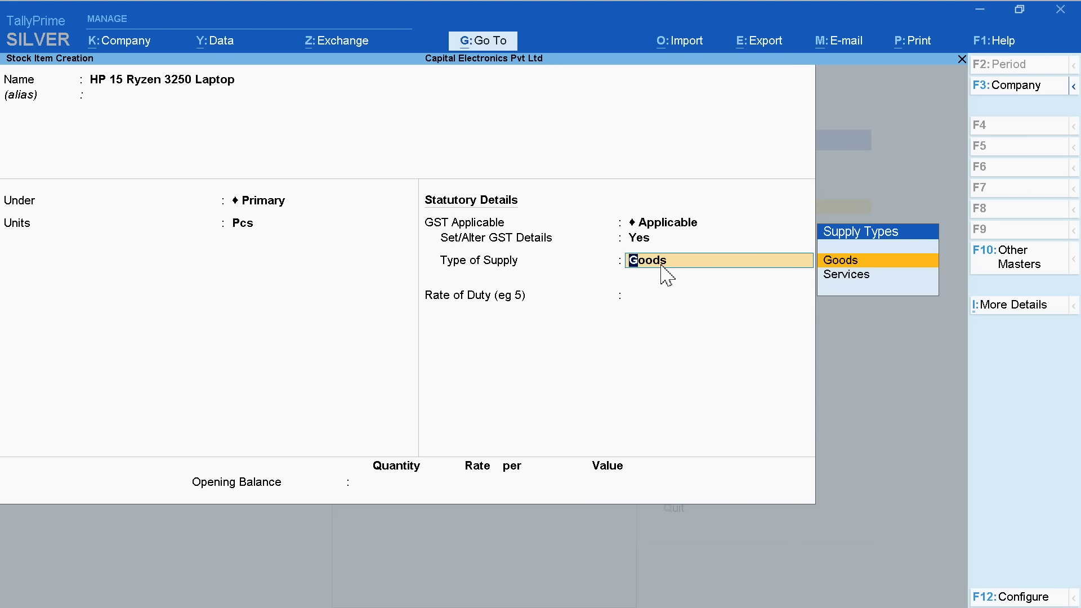
key("Return")
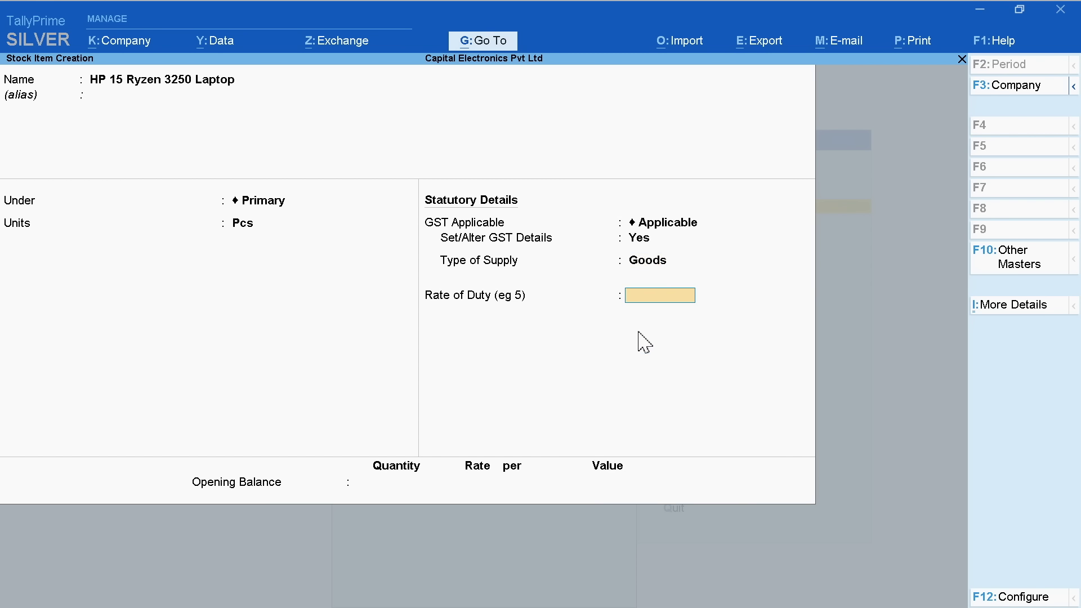
key("Return")
key("Return")
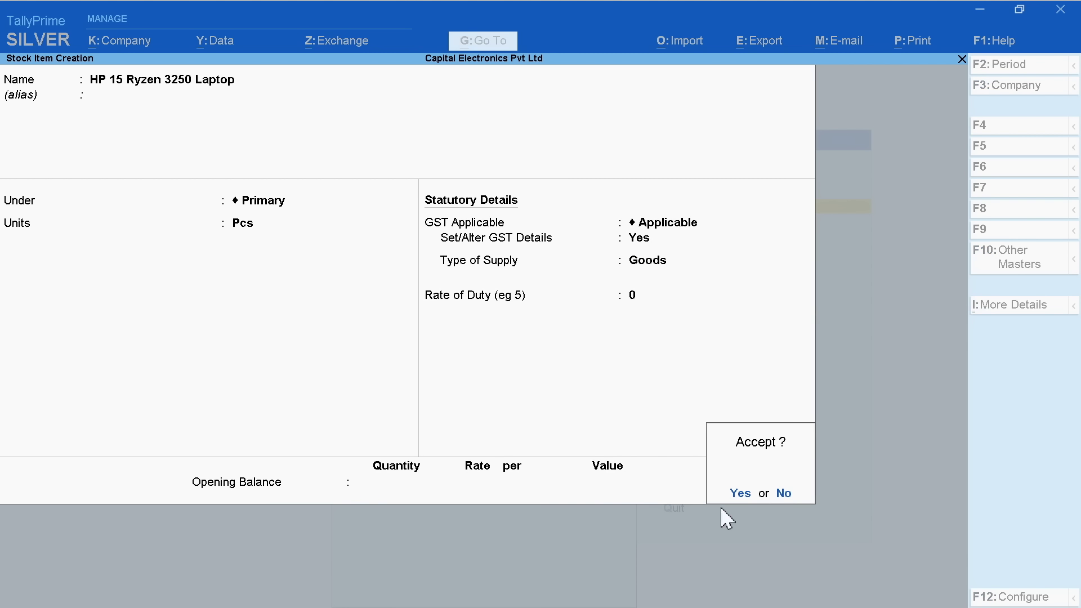
left_click(734, 491)
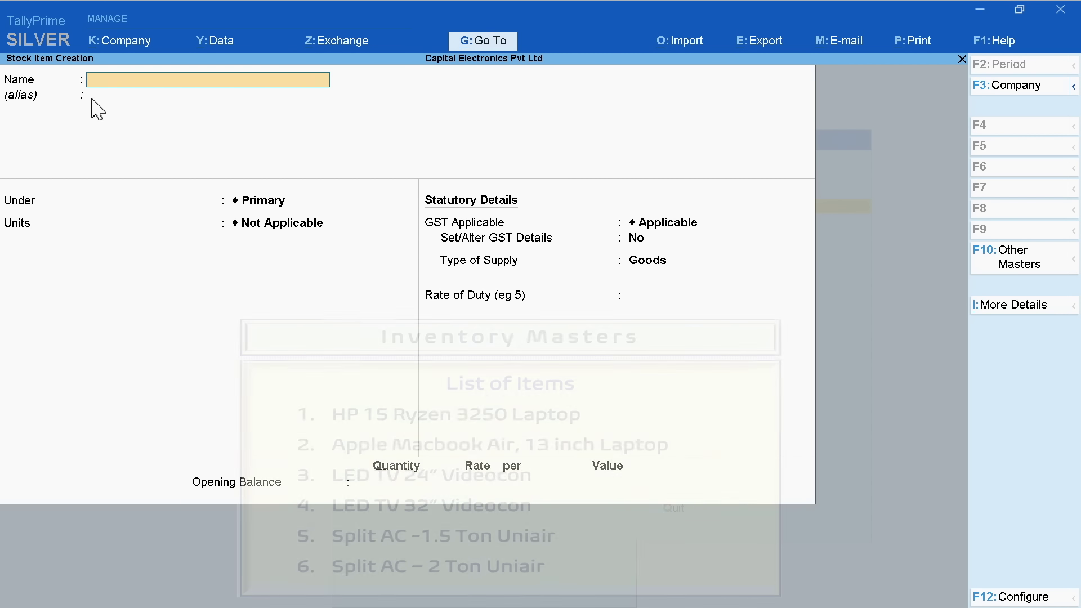
Save 'Apple Macbook Air 13" Laptop' under Primary in Pcs, classified GST @ 18% HSN 847130 as Goods
type("Apple Macbook")
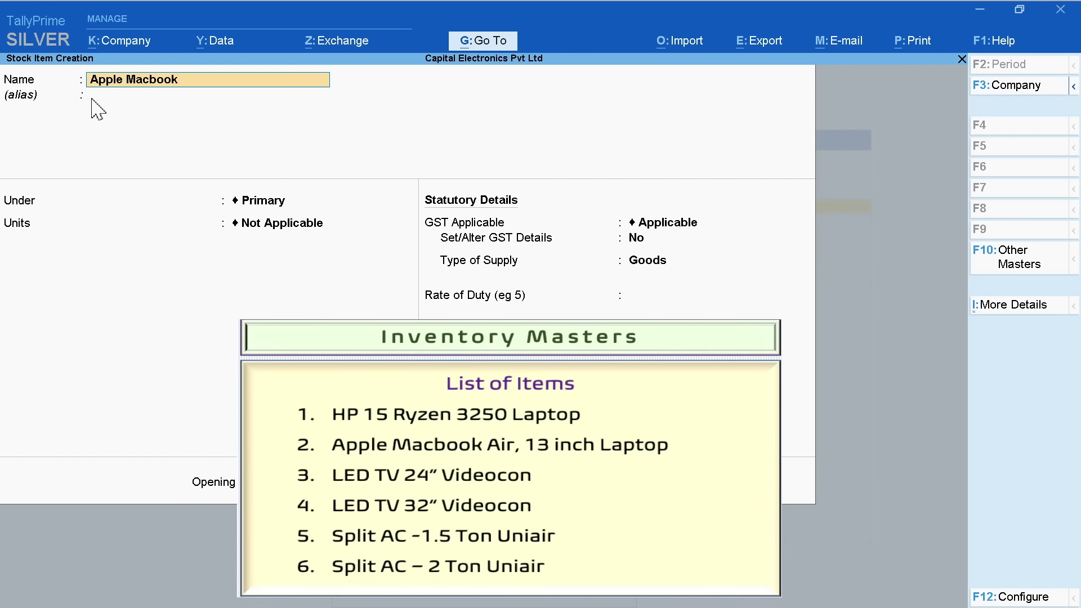
type(" Air 13\" Laptop")
key("Return")
key("Return")
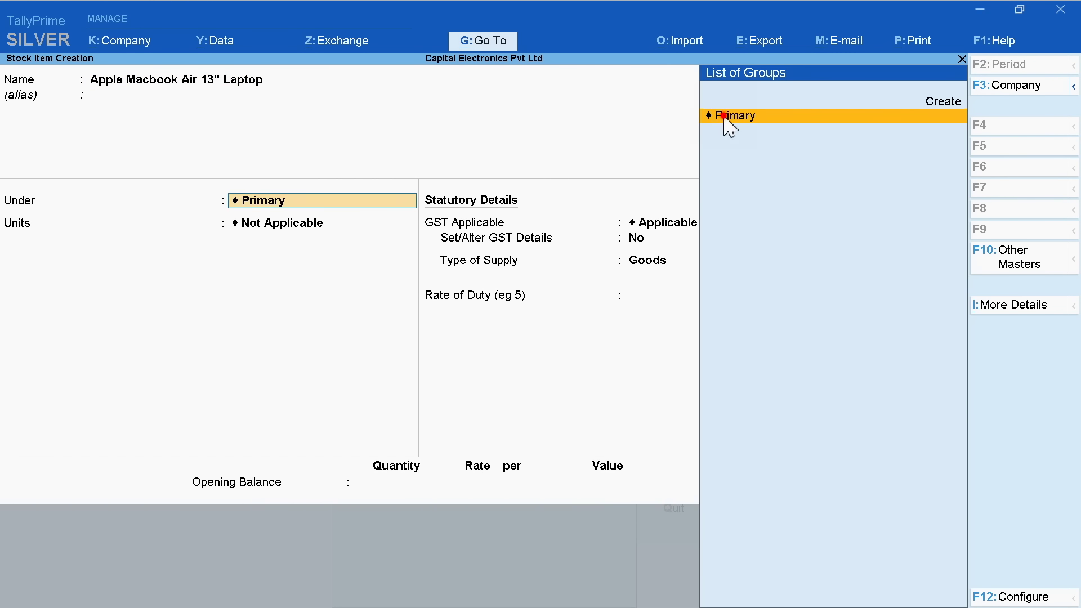
left_click(723, 116)
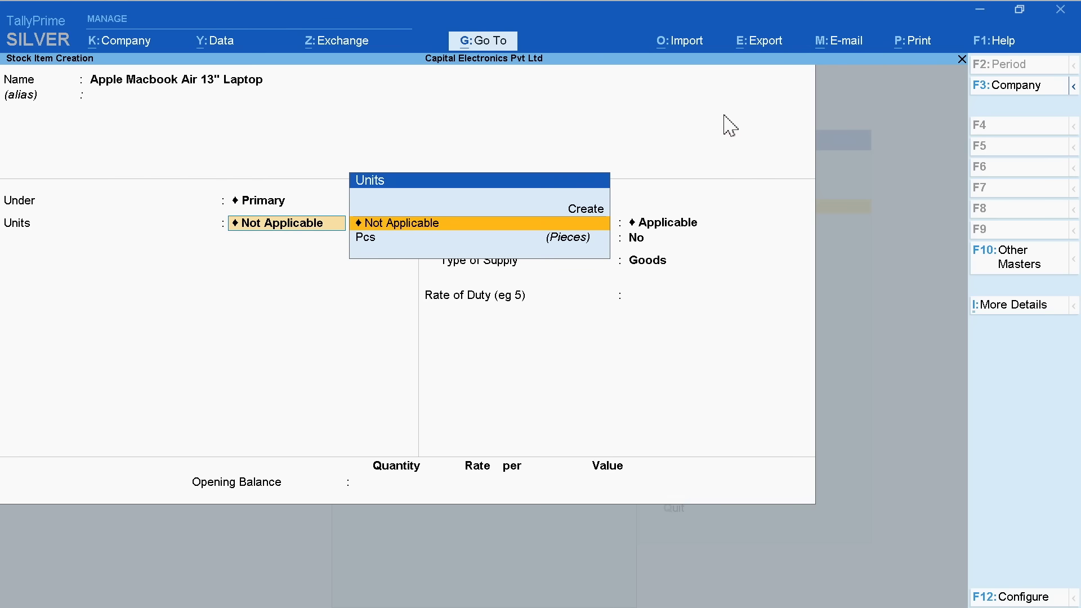
left_click(372, 238)
left_click(667, 240)
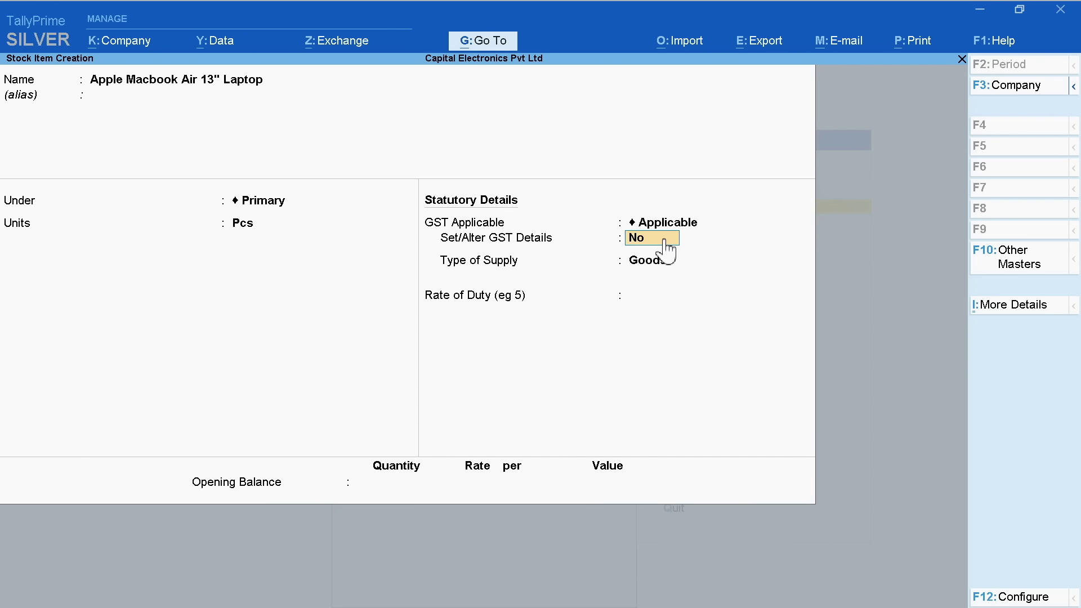
key("y")
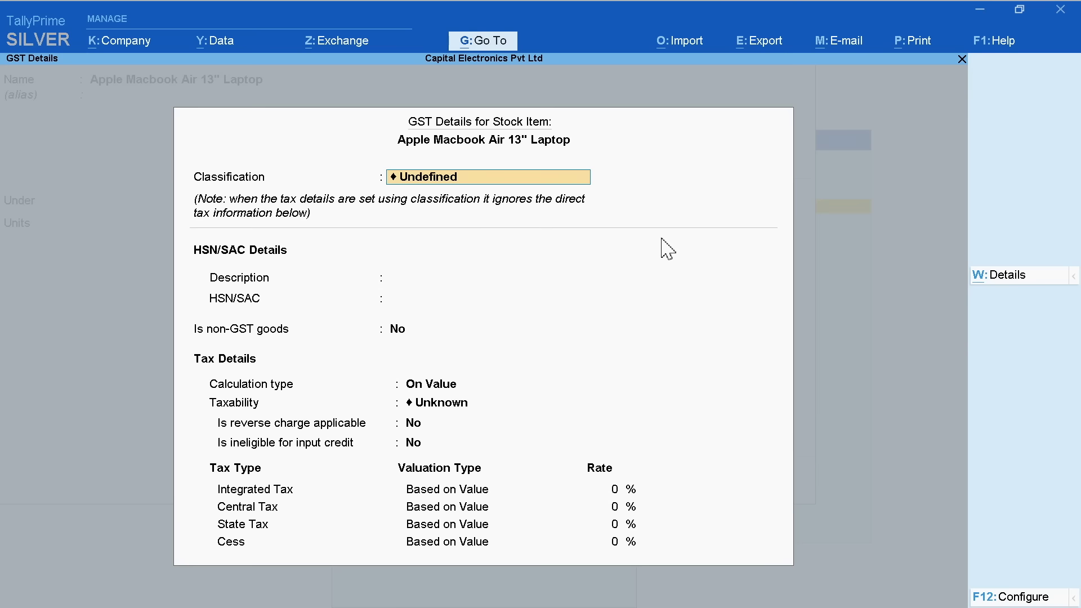
left_click(483, 183)
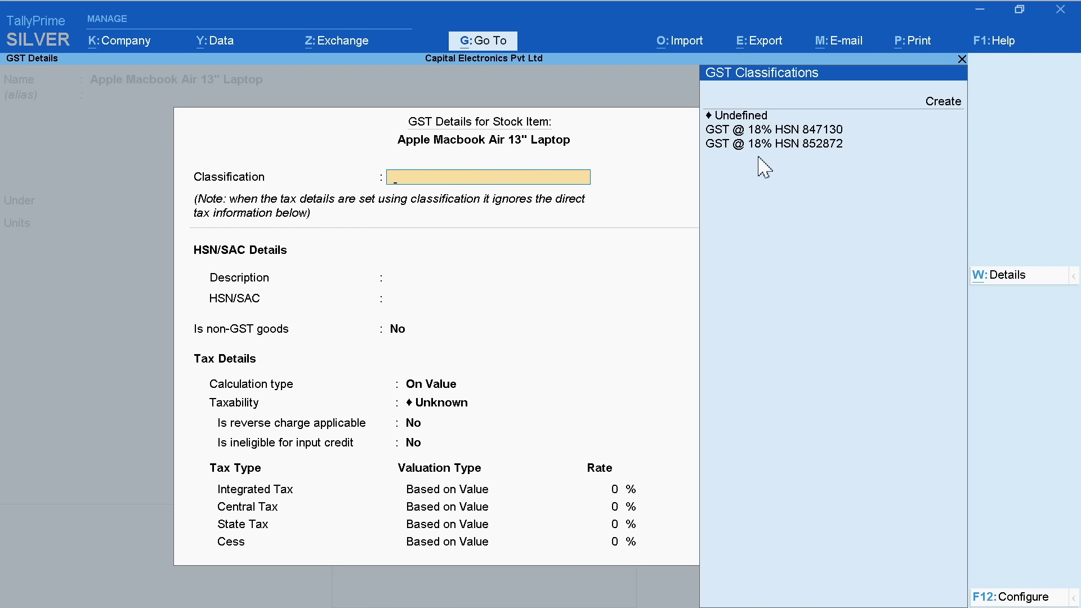
left_click(844, 129)
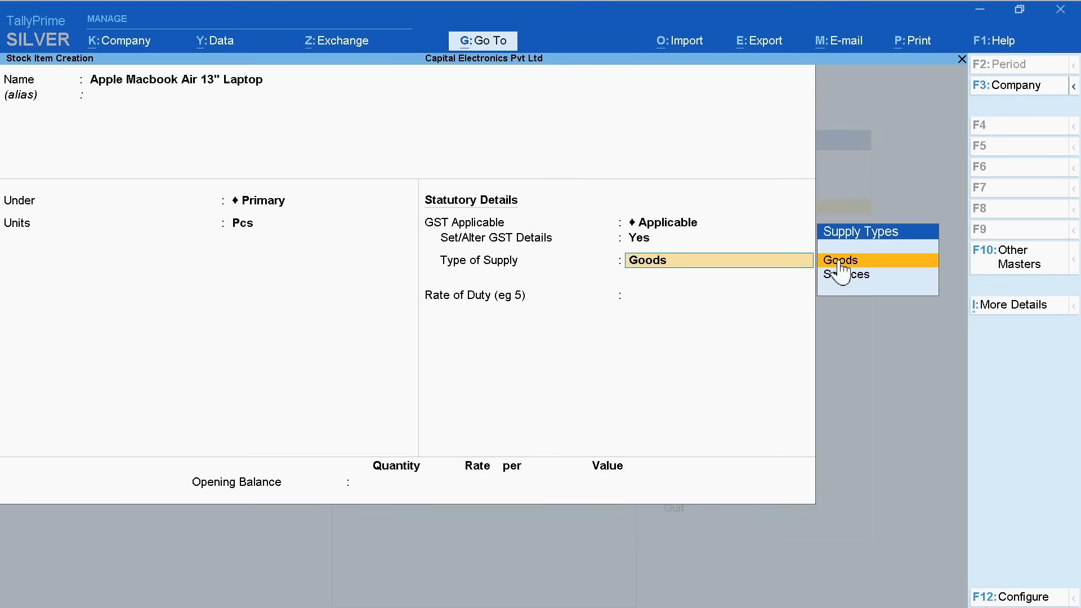
left_click(843, 260)
key("Return")
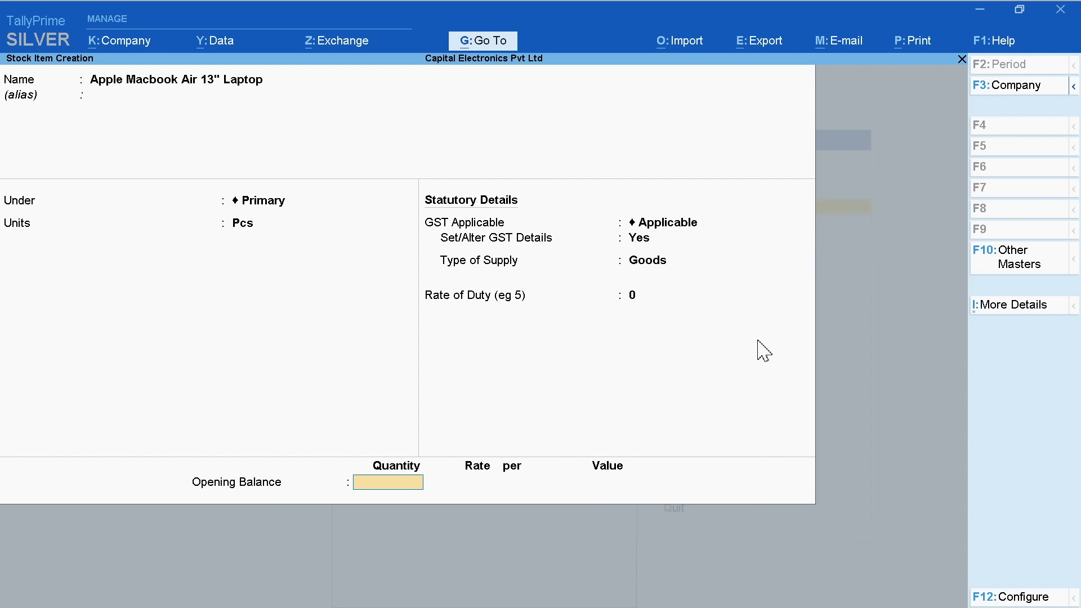
key("Return")
left_click(741, 495)
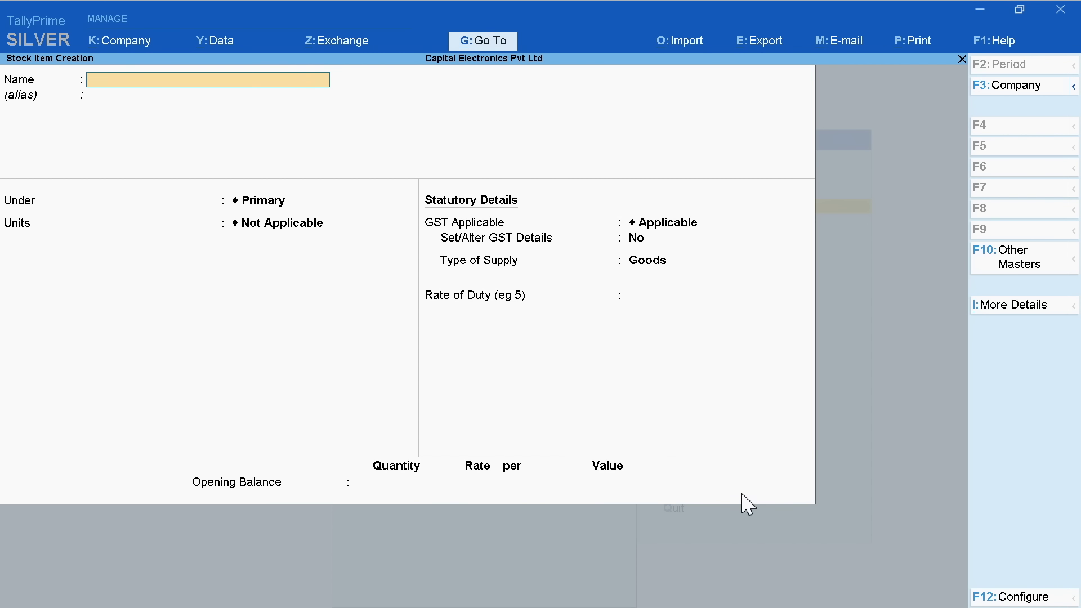
Save stock item 'LED TV 24" Videocon' in Pcs with GST @ 18% HSN 852872 as Goods
type("LED TV 24\" Videocon")
key("Return")
key("Return")
left_click(377, 237)
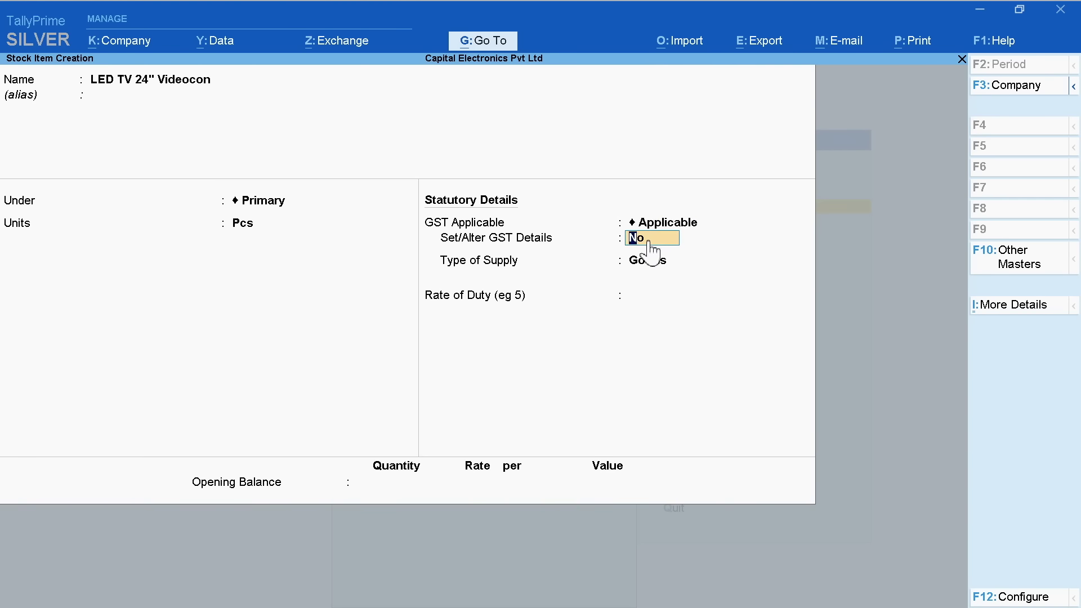
key("y")
left_click(754, 144)
key("ctrl+a")
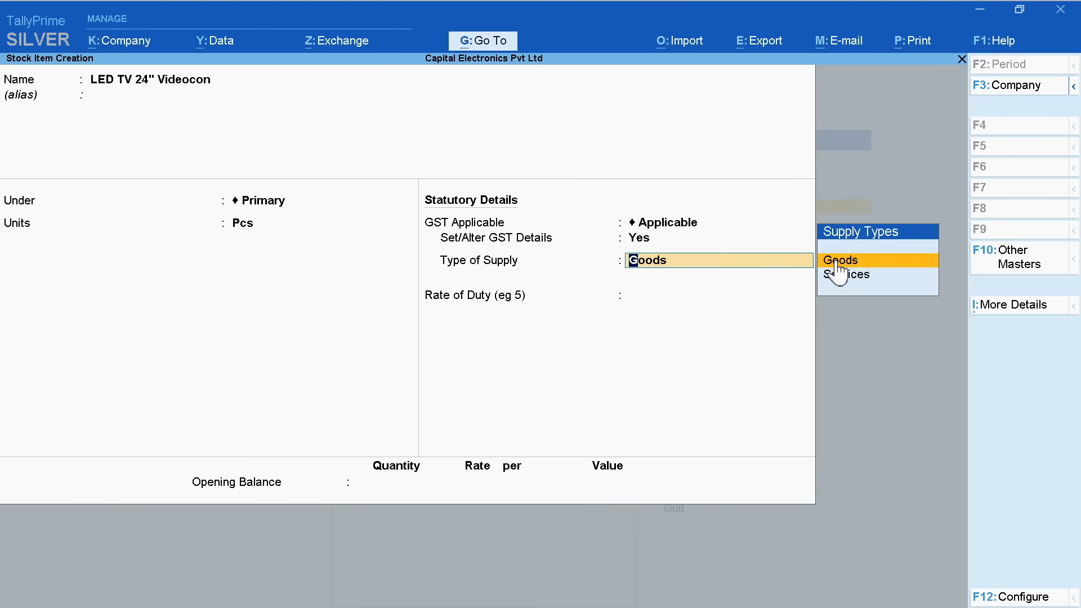
left_click(838, 260)
key("Return")
key("ctrl+a")
key("y")
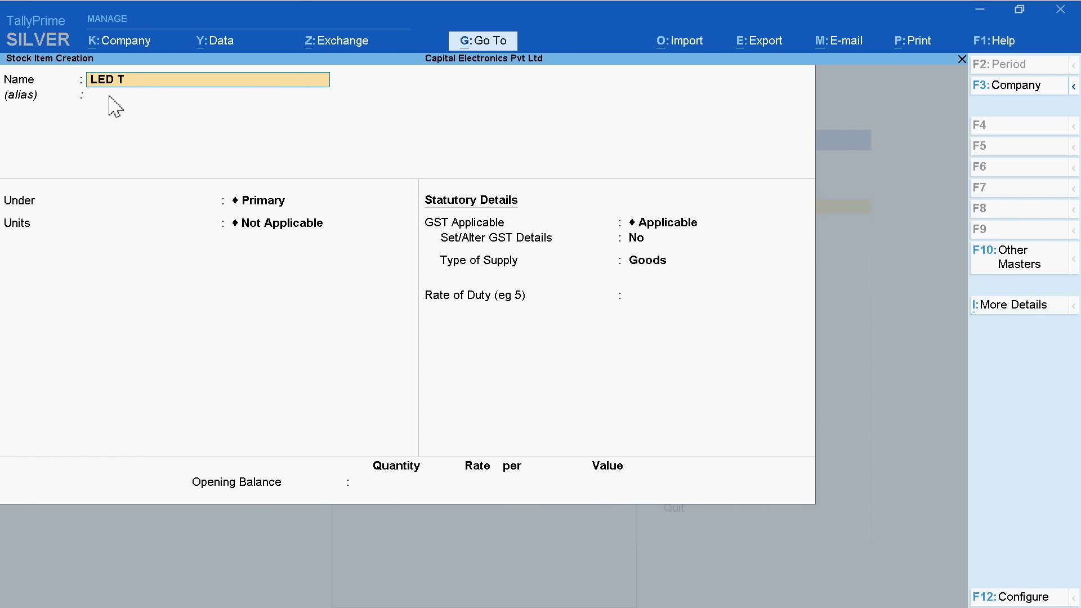
Save 'LED TV 32" Videocon' under Primary in Pcs with GST classification and Goods supply
type("LED TV 32\" Videocon")
key("Return")
key("Return")
left_click(724, 115)
left_click(374, 240)
type("y")
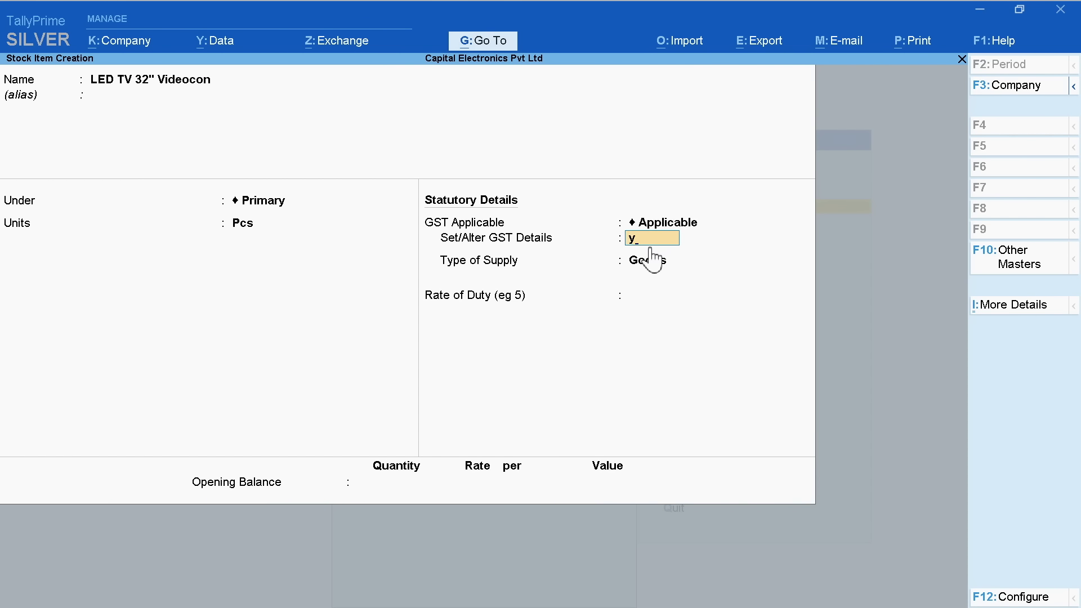
key("Return")
left_click(730, 146)
key("ctrl+a")
left_click(878, 258)
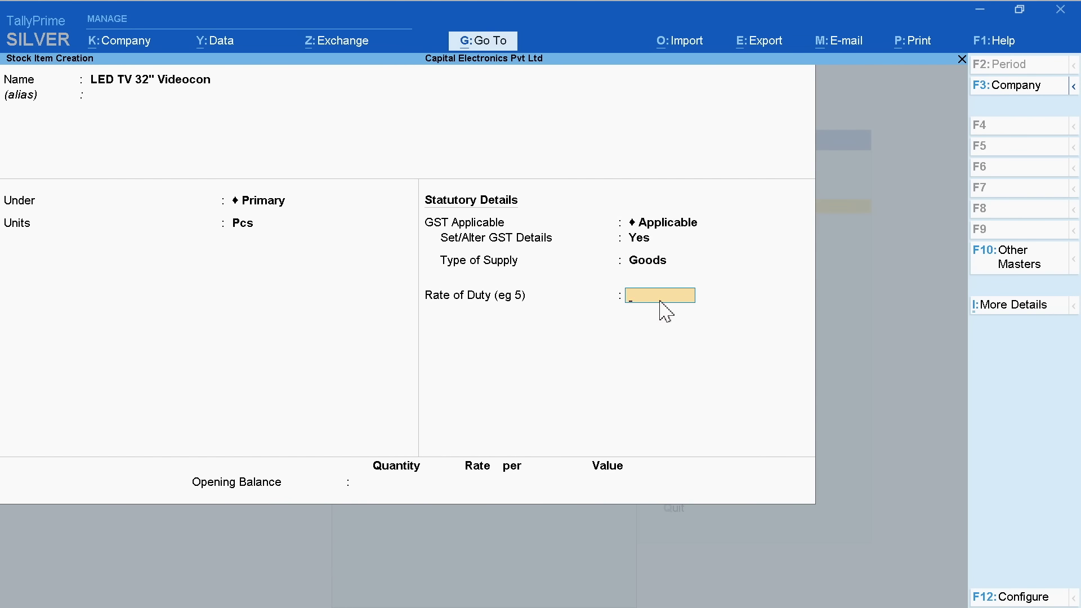
type("18")
key("Return")
left_click(738, 495)
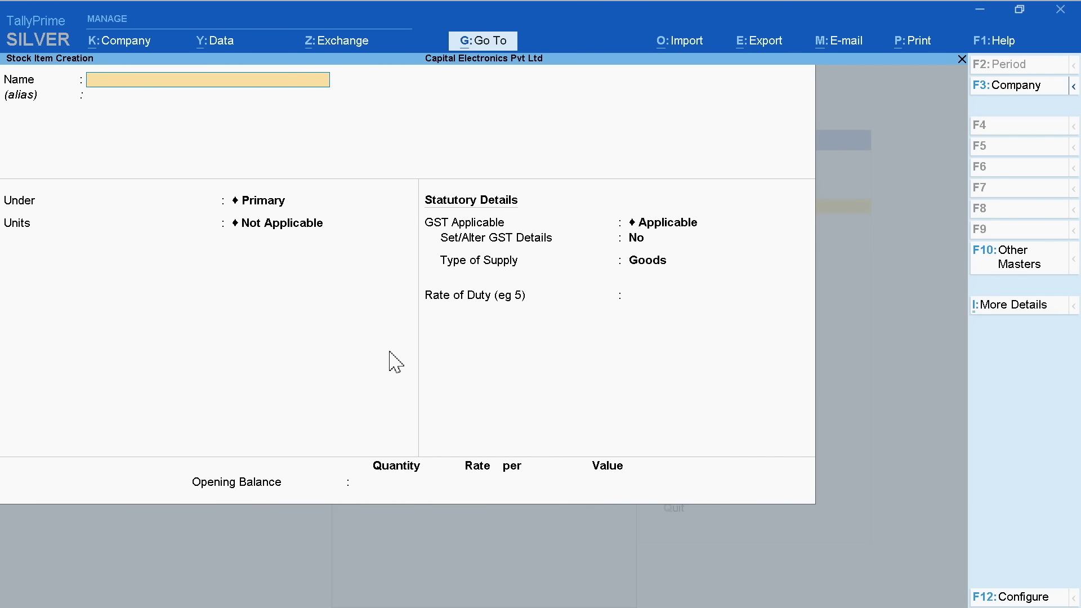
key("Escape")
Leave stock item creation and create stock group AAAAA under Primary
key("y")
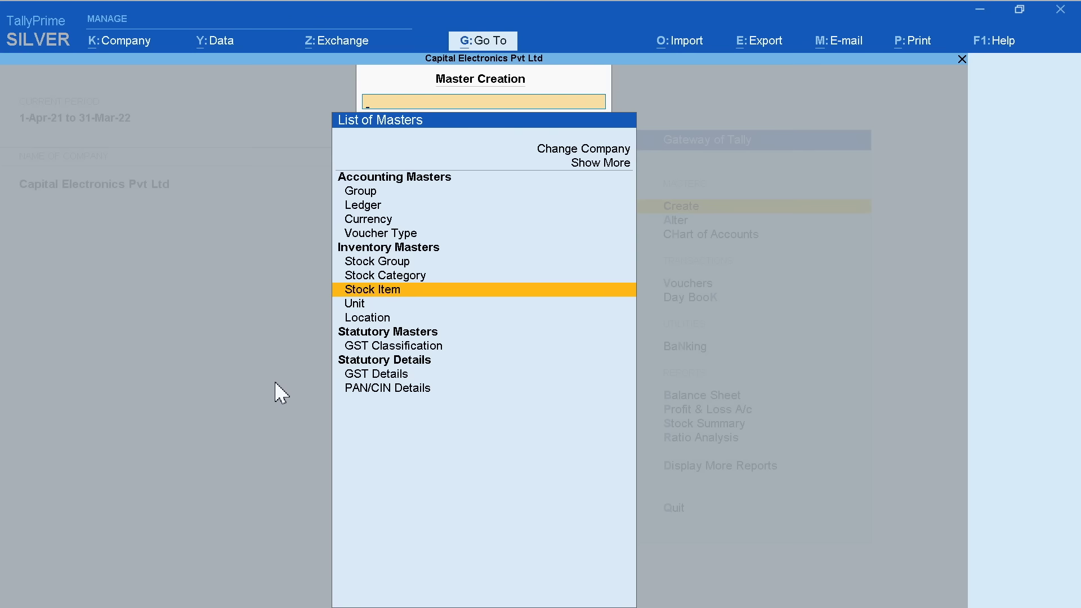
left_click(388, 262)
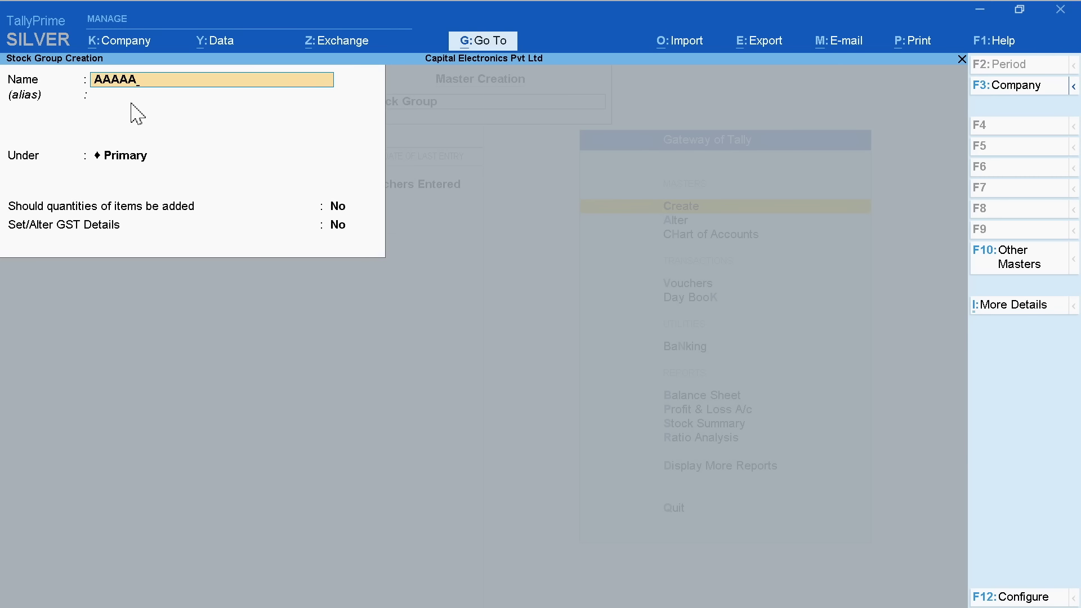
key("Return")
key("Return")
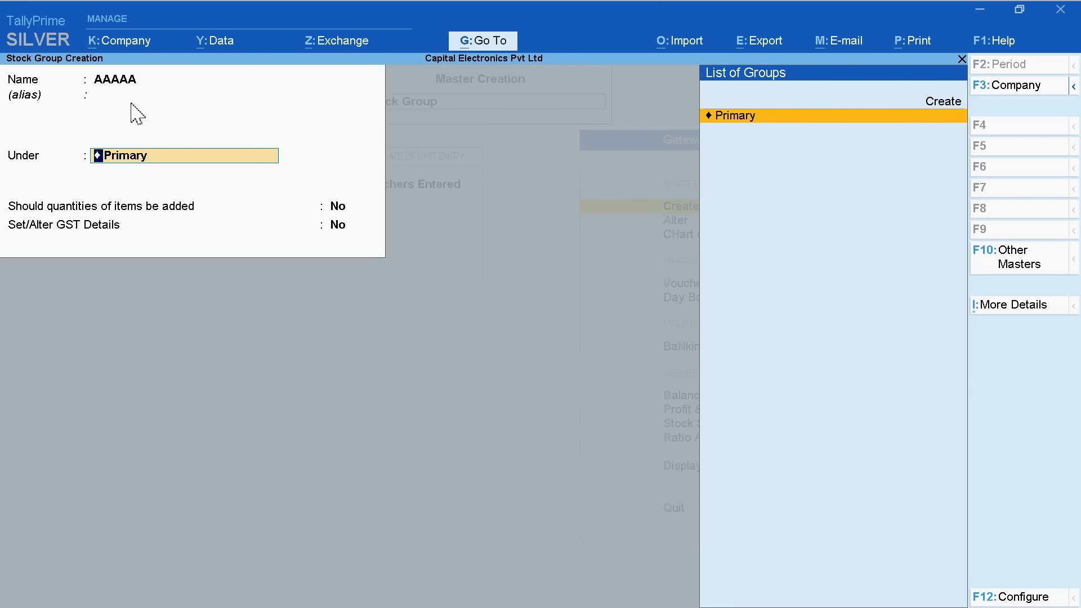
key("Return")
key("Return")
key("Return")
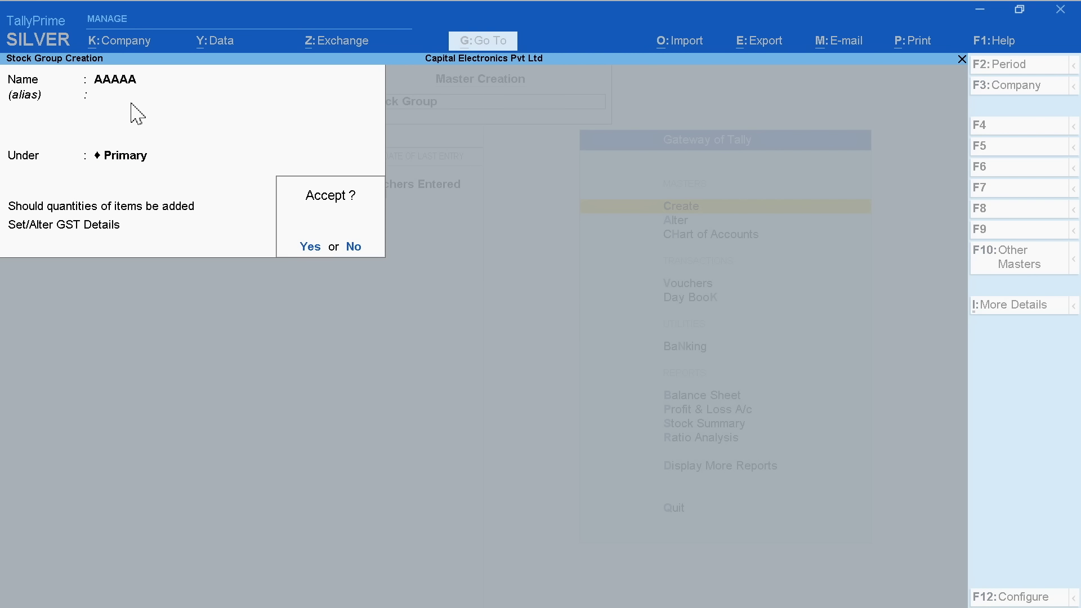
key("Return")
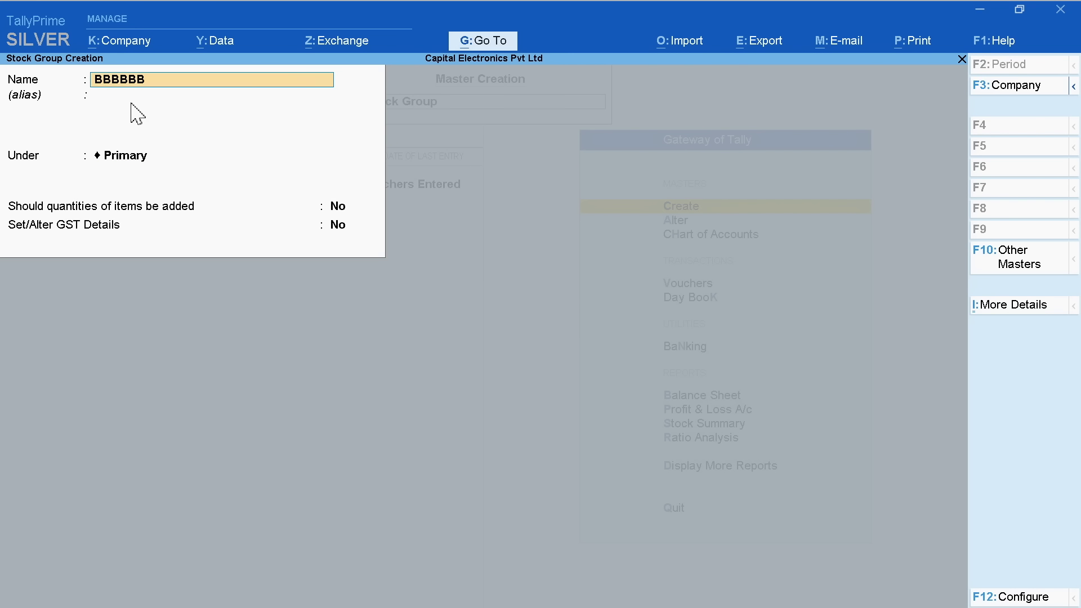
Create stock group BBBBBB under Primary, then quit stock group creation
type("BBBBBB")
key("Return")
key("Return")
key("Return")
key("Return")
key("Return")
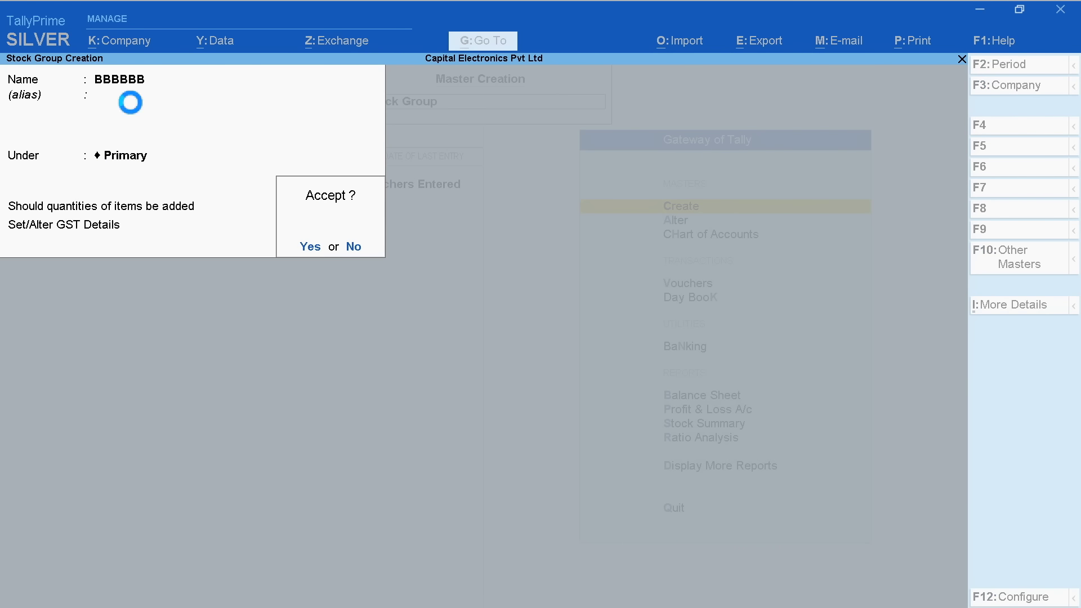
key("Return")
key("Escape")
key("Return")
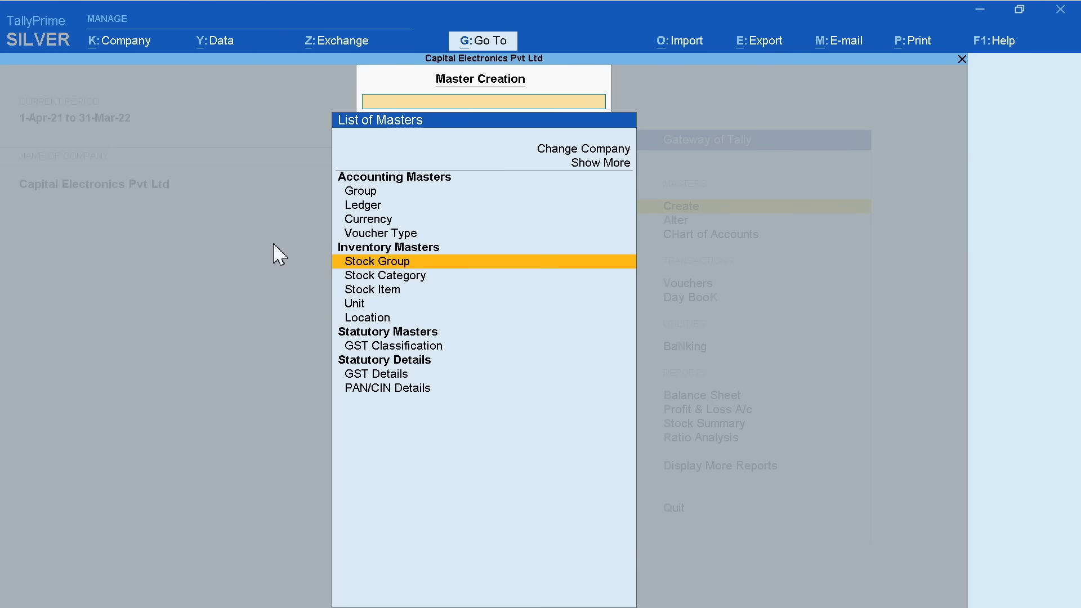
Start stock item 'Uniair -Split AC 1.5 Ton 5 Star' under AAAAA with units Pcs
left_click(380, 291)
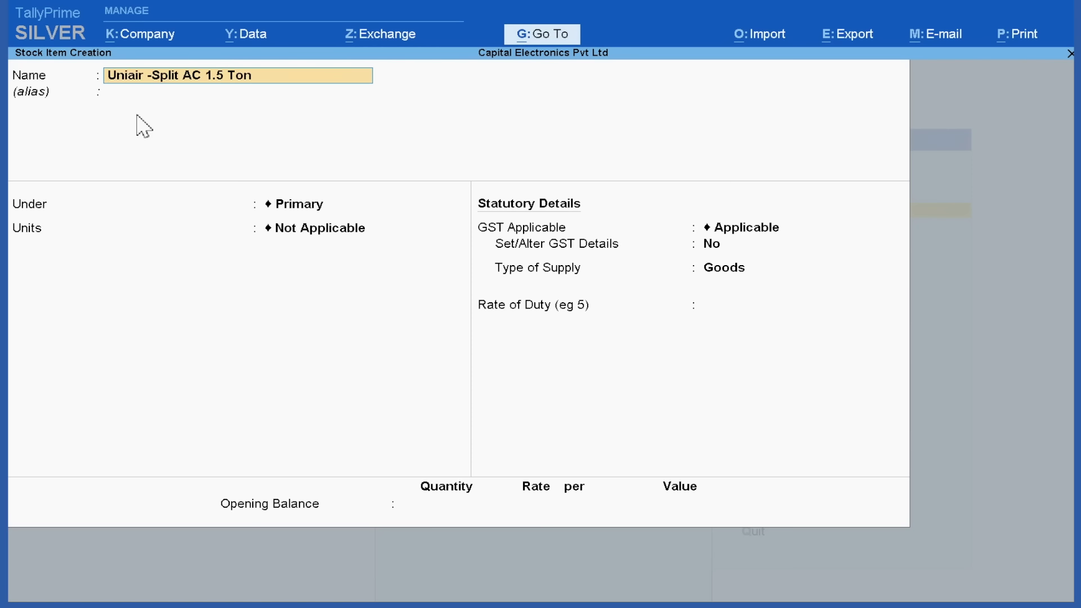
key("Return")
key("Return")
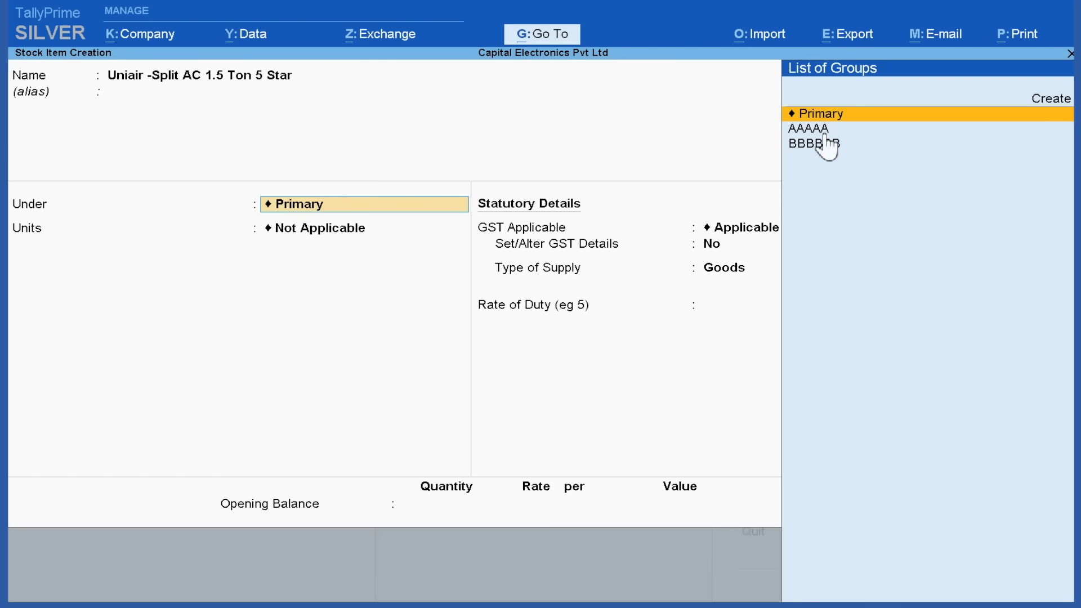
key("Down")
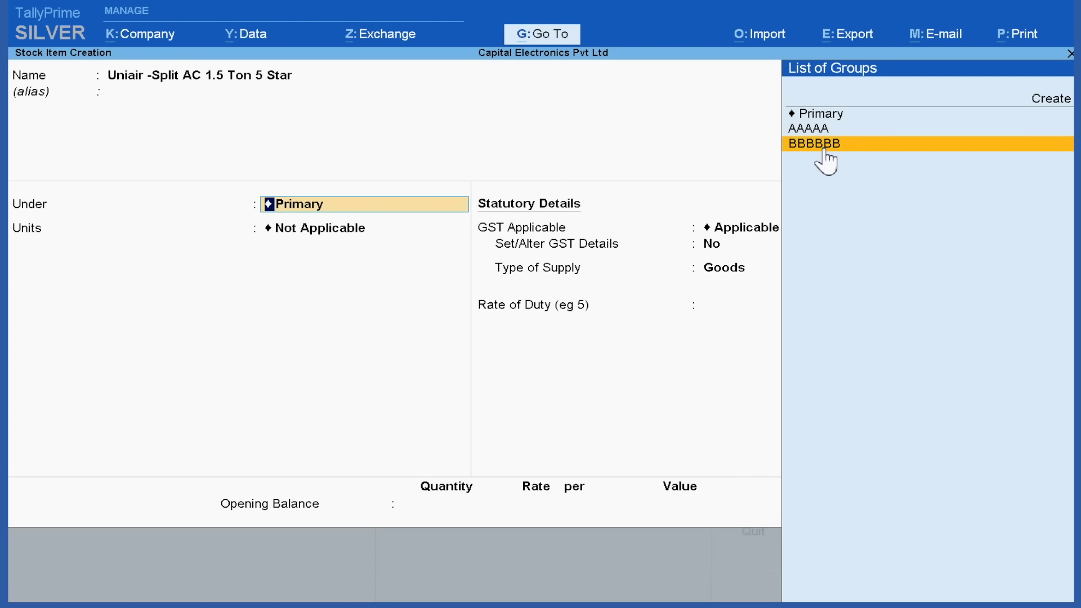
key("Up")
key("Up")
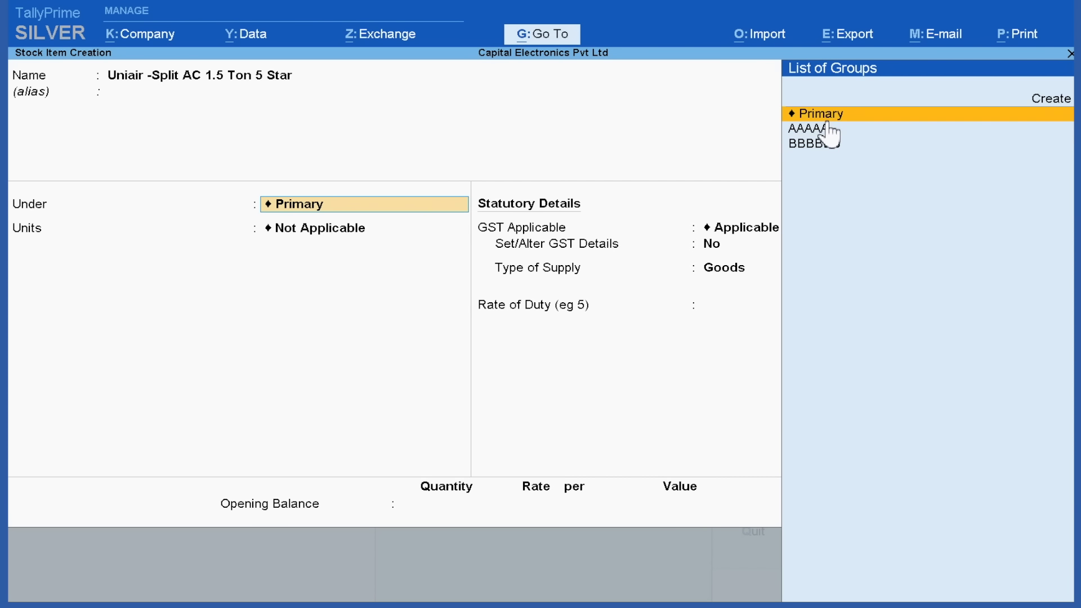
key("Down")
key("Down")
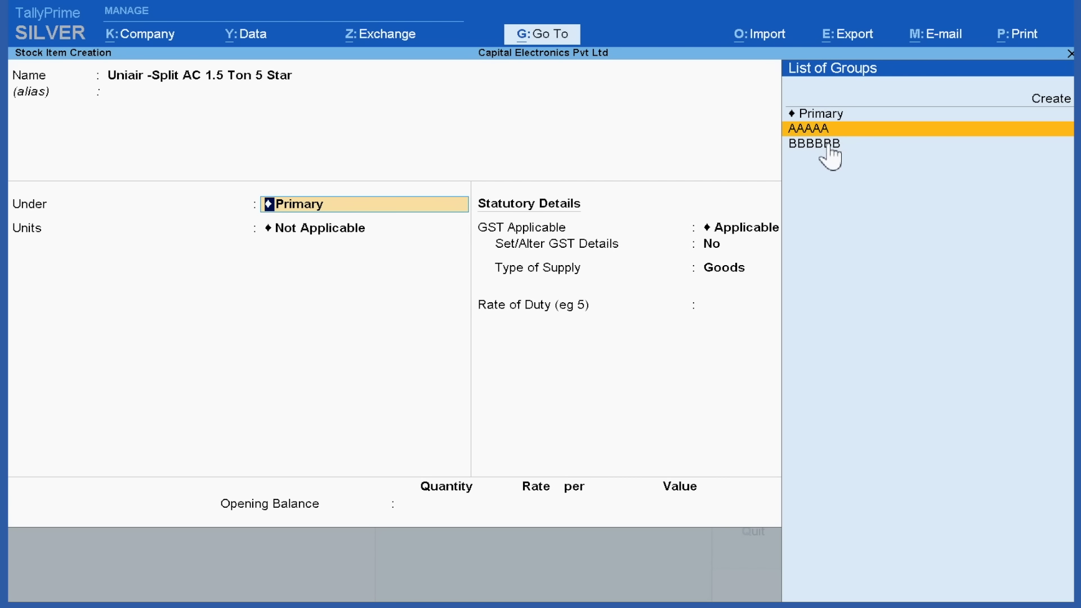
key("Up")
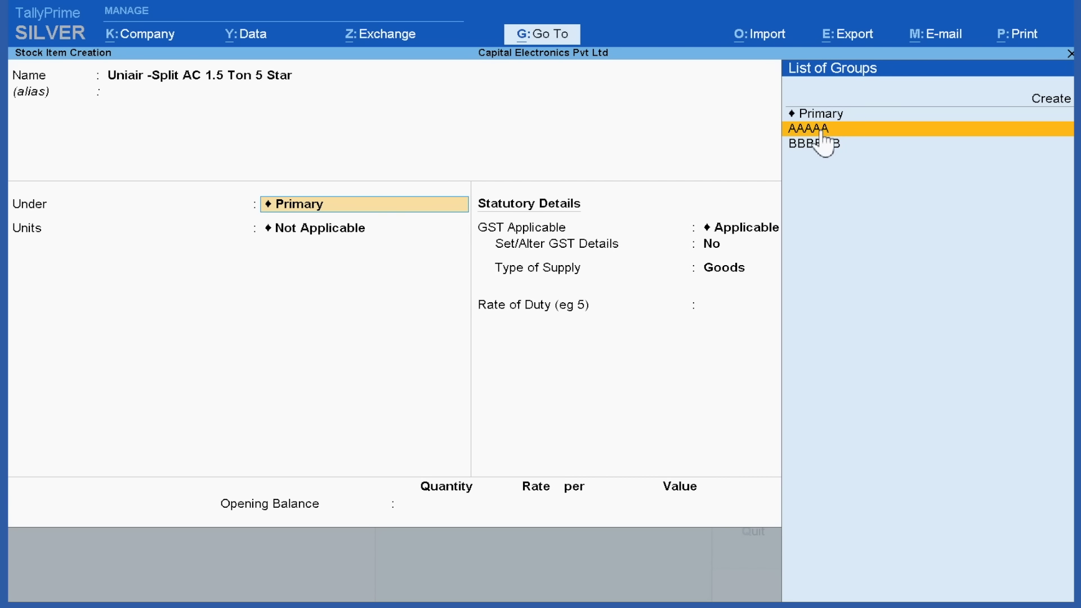
left_click(823, 130)
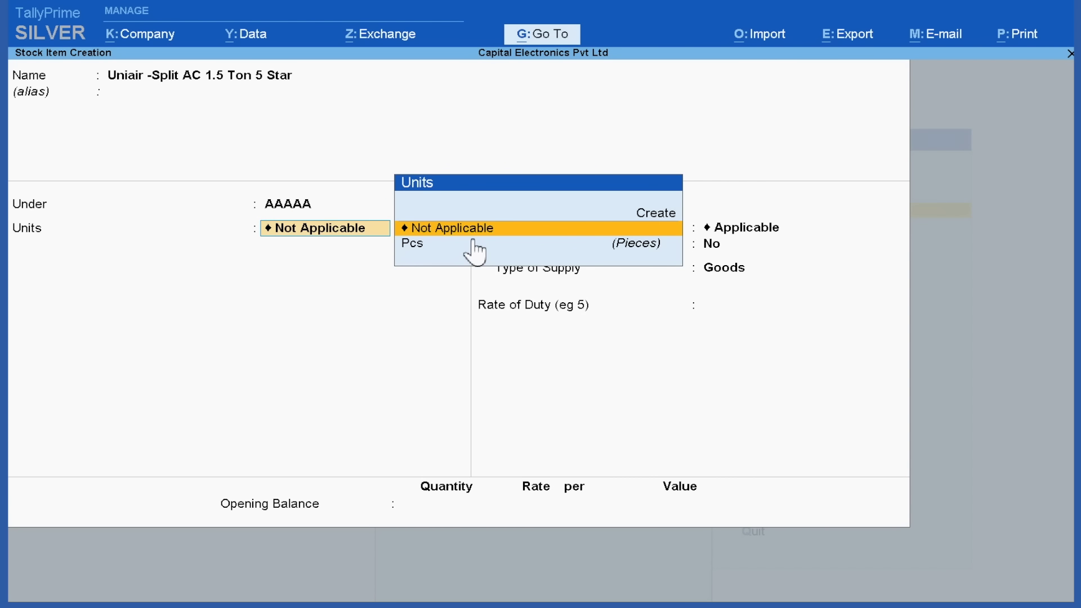
left_click(431, 251)
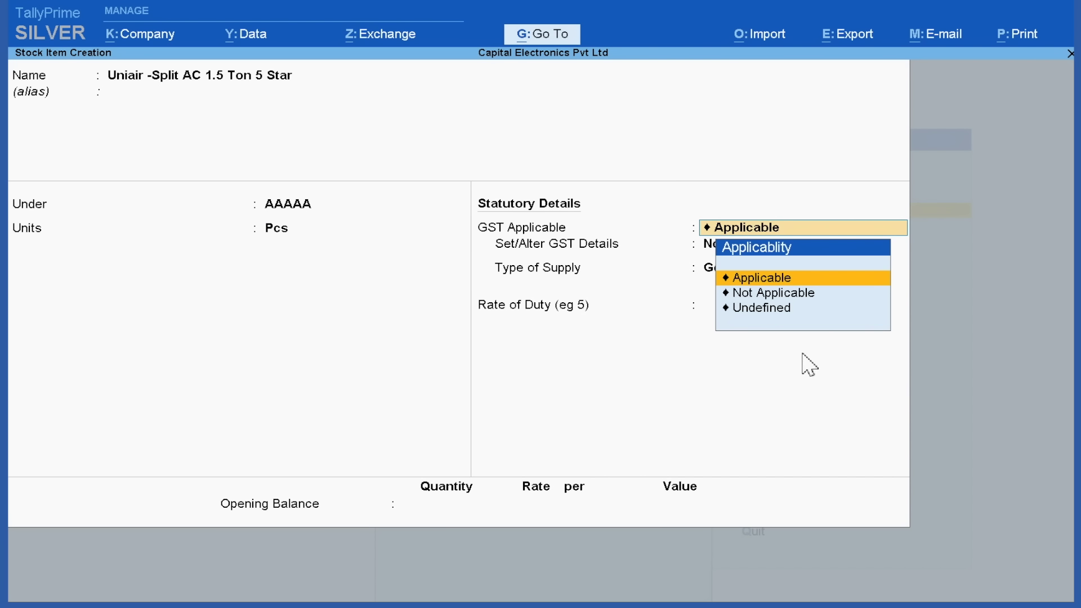
Set GST details to Yes and choose to create a new GST classification
left_click(762, 278)
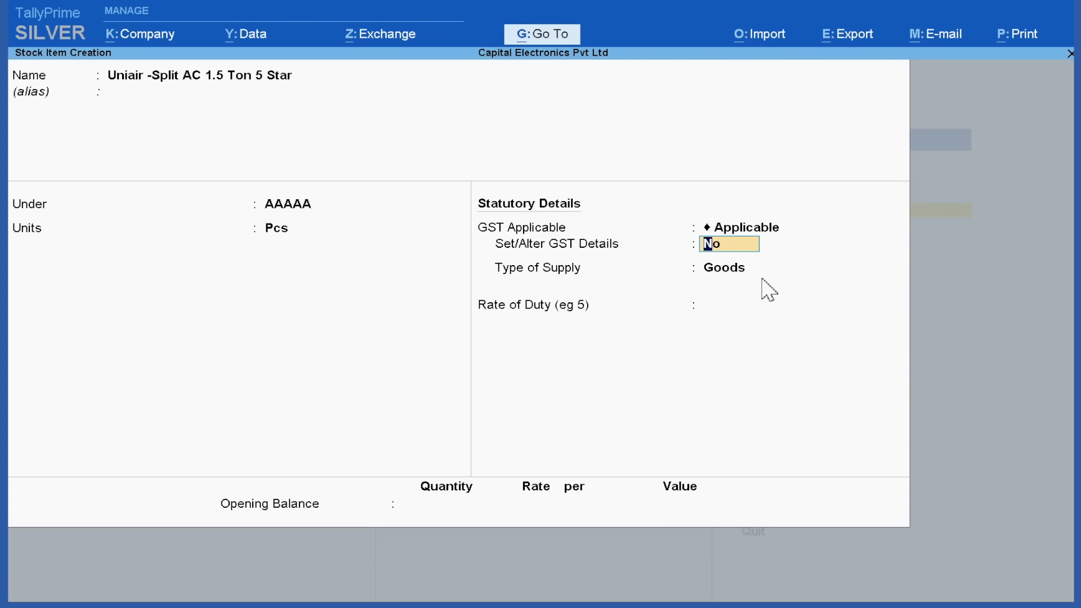
type("y")
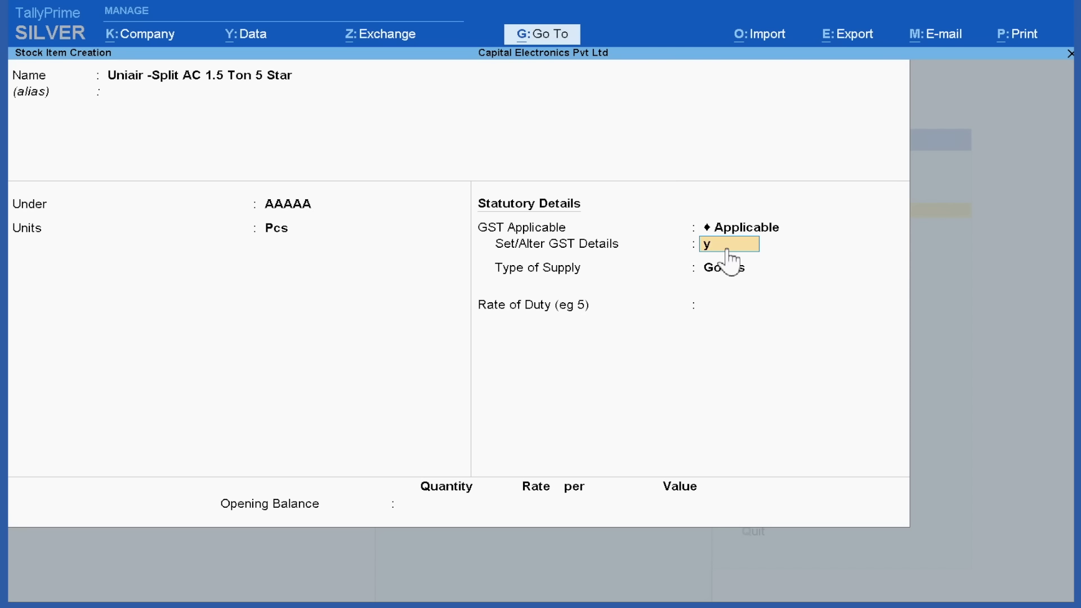
key("Return")
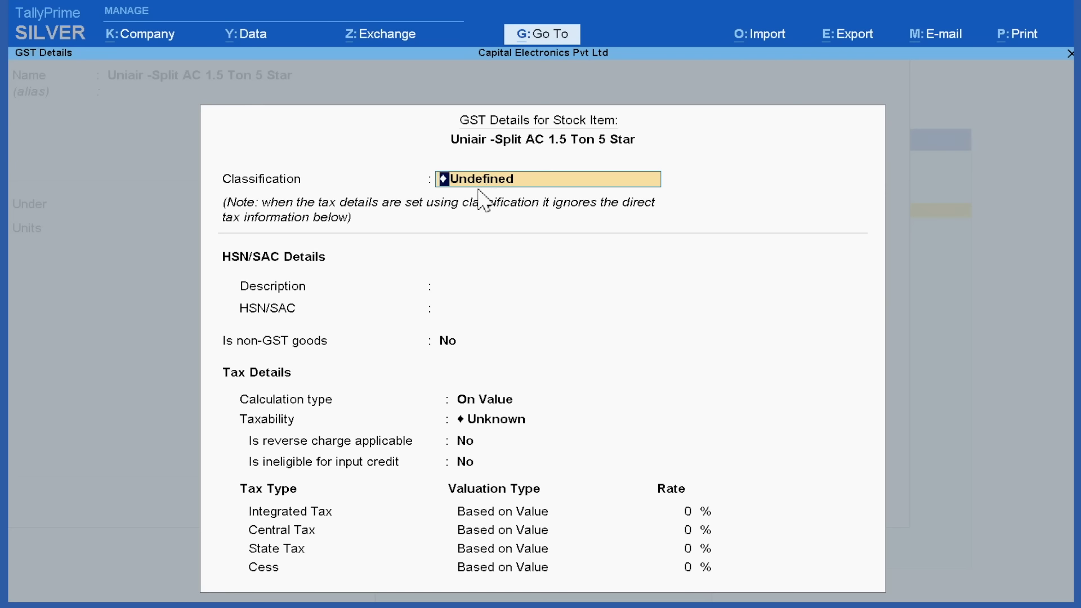
key("BackSpace")
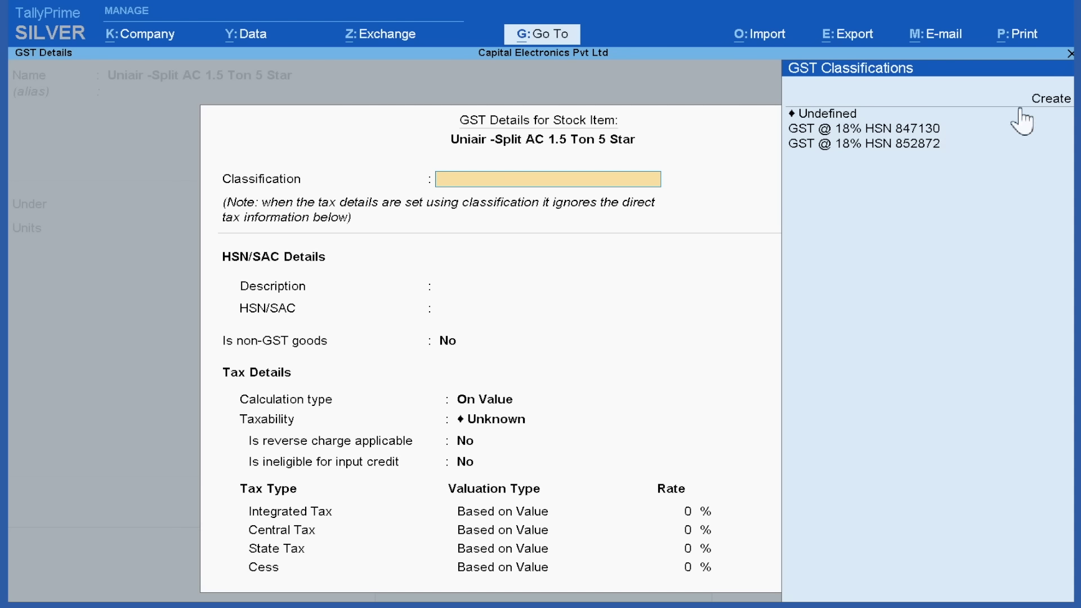
left_click(1052, 102)
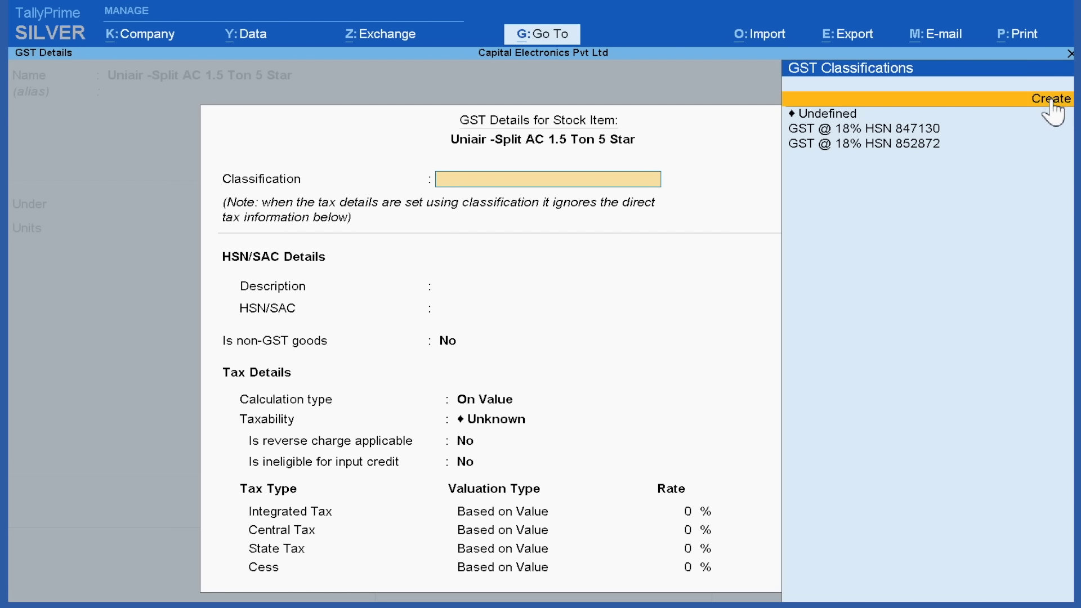
Name the new GST classification 'GST @ 28% HSN 841510'
left_click(1050, 101)
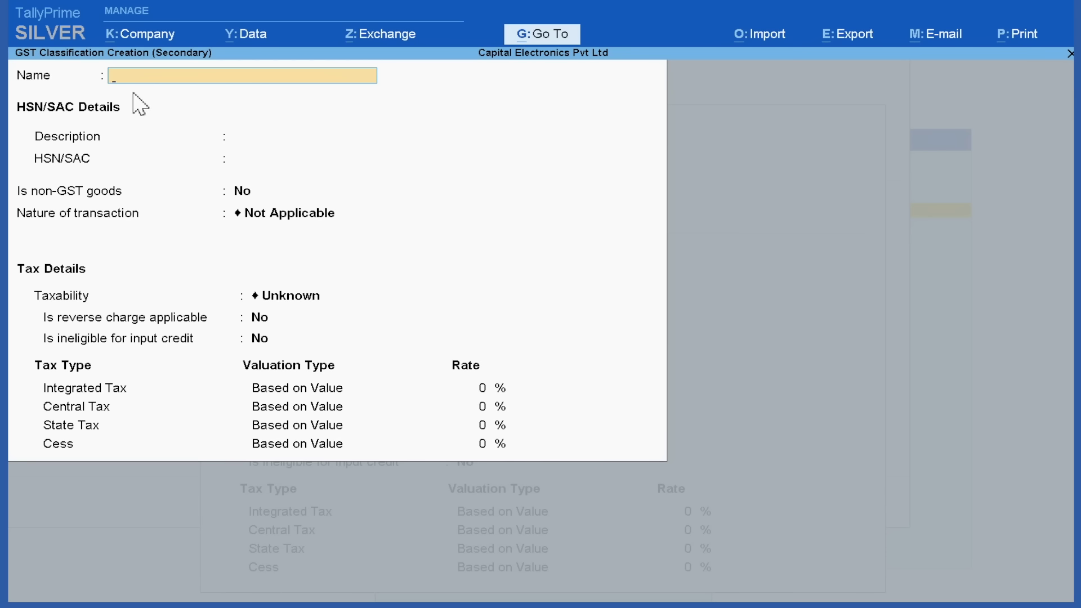
type("T")
key("BackSpace")
type("GST @ 28% HSN 84151010")
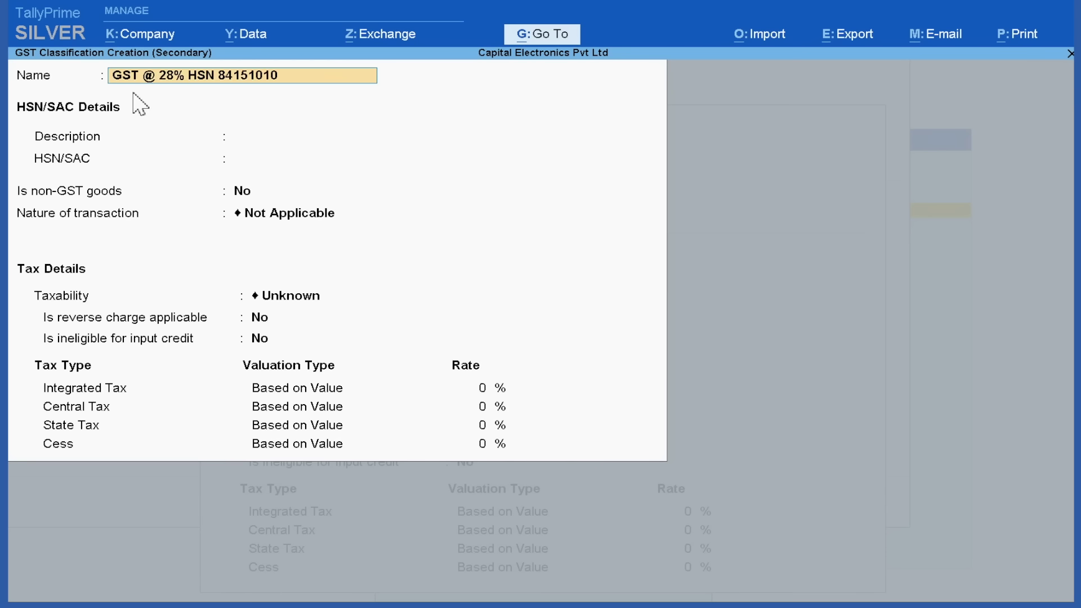
key("BackSpace")
key("Return")
Give the classification description AC, HSN 841510, Taxable at 28%, and save it
type("AC")
key("Return")
type("841510")
key("Return")
key("Return")
key("Return")
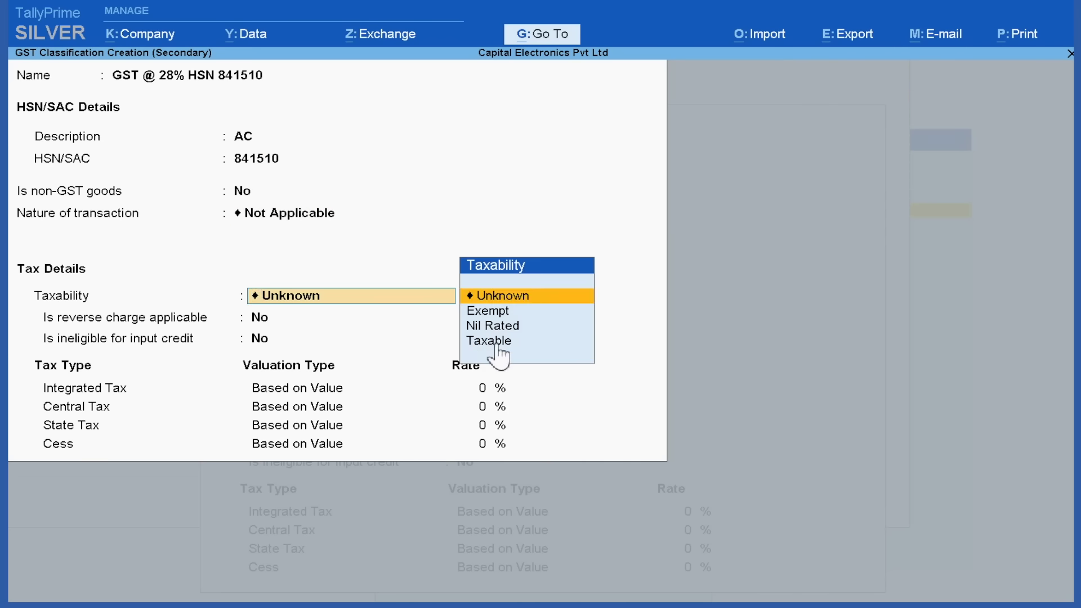
left_click(488, 343)
key("Return")
key("Return")
type("28")
key("Return")
key("Return")
key("Return")
key("Return")
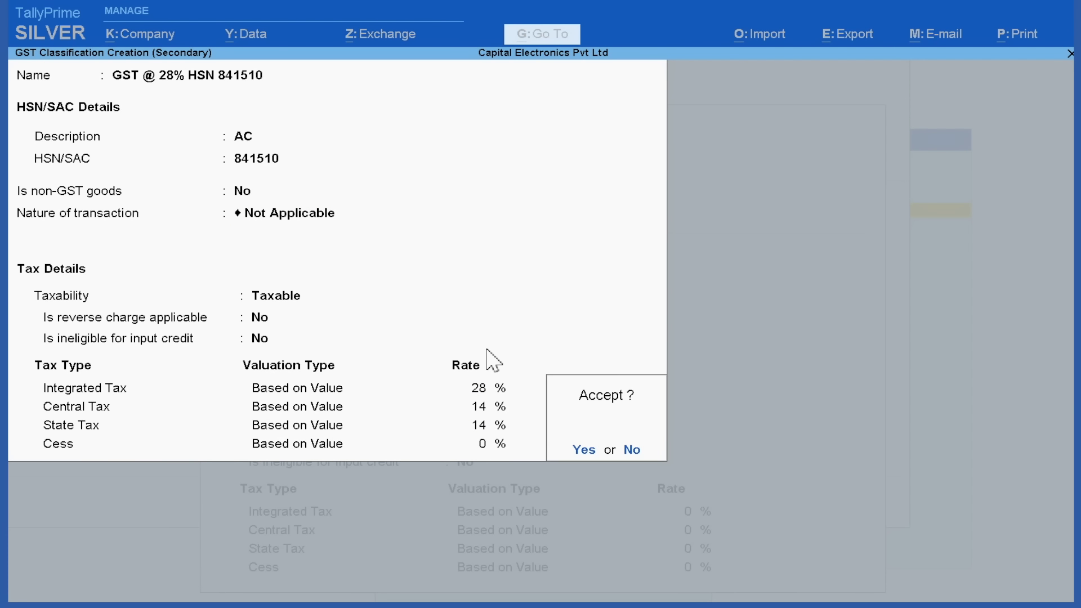
left_click(583, 450)
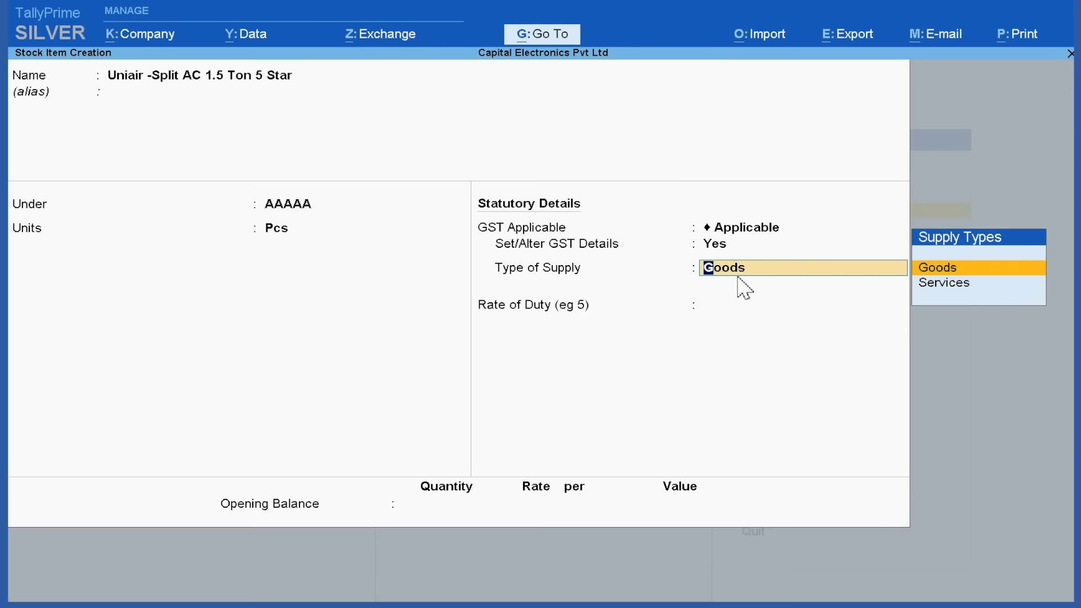
Keep Goods as supply type, save the 1.5 Ton item, and begin the next item name 'Uniai'
key("Return")
key("Return")
key("Return")
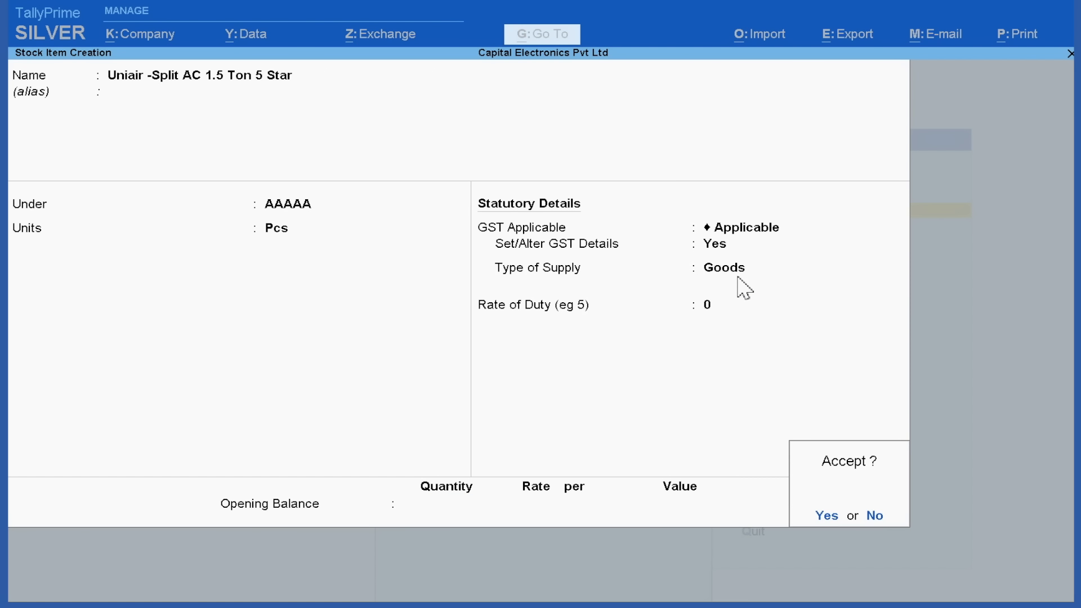
left_click(825, 516)
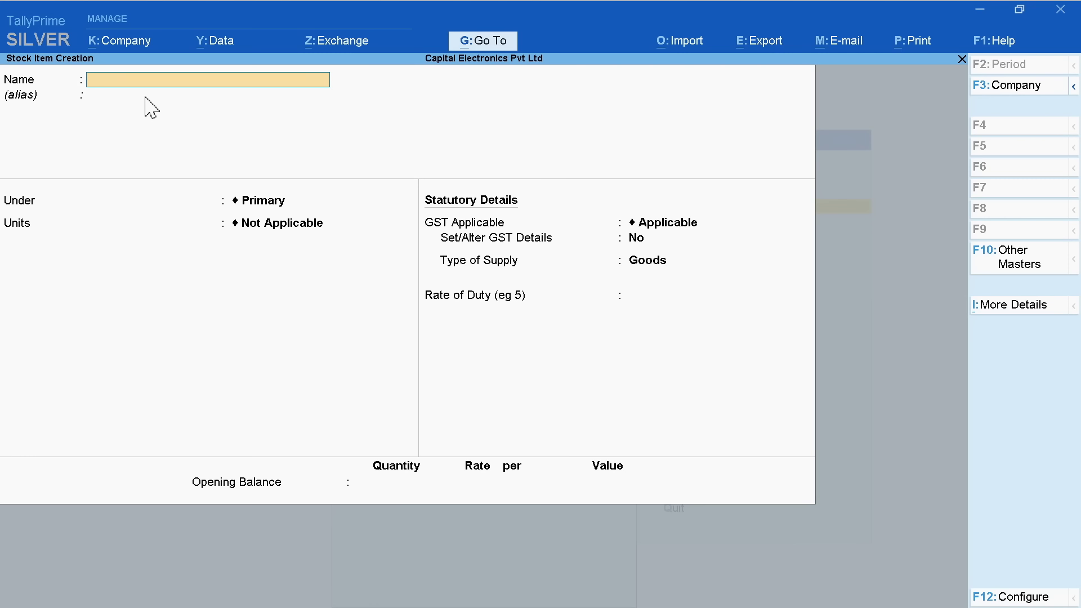
type("Uniair - Split AC 2")
Name the item 'Uniair - Split AC 2.0 Ton', under AAAAA, units Pcs, with GST details on
key("Return")
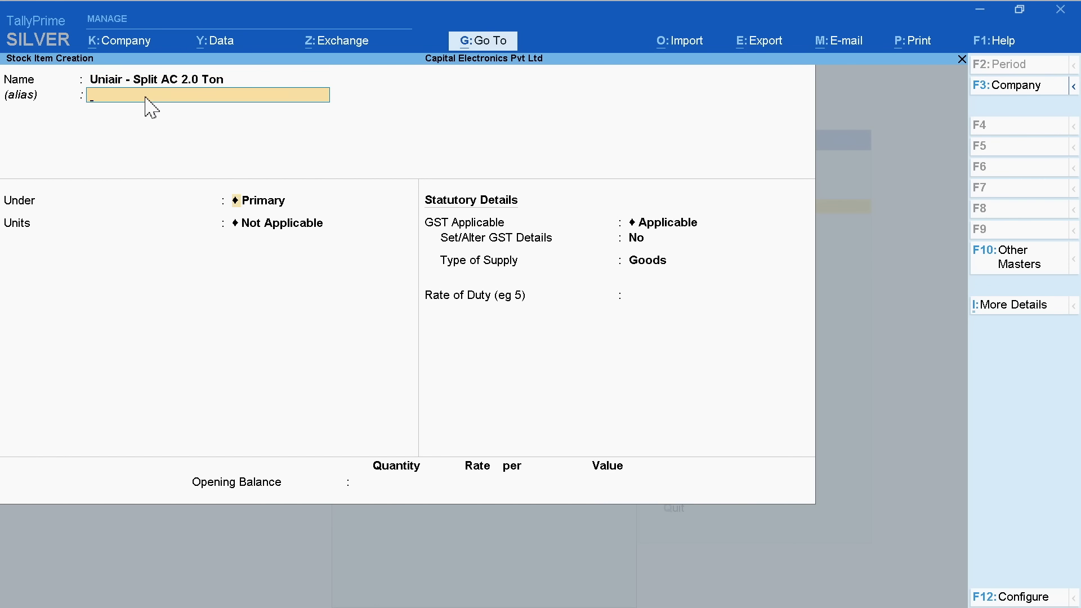
key("Return")
left_click(729, 137)
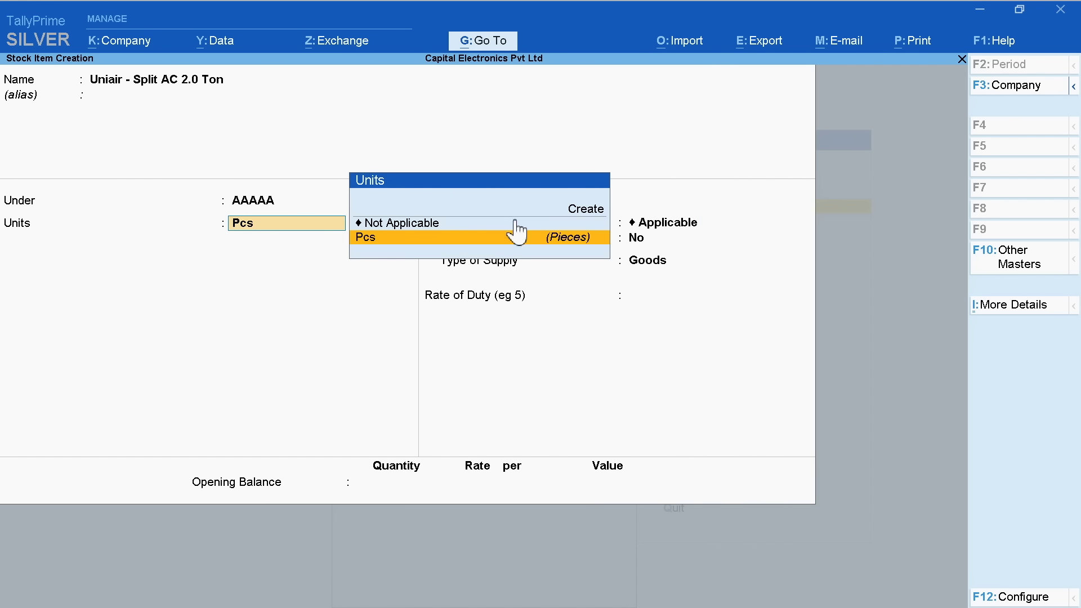
left_click(404, 238)
key("Return")
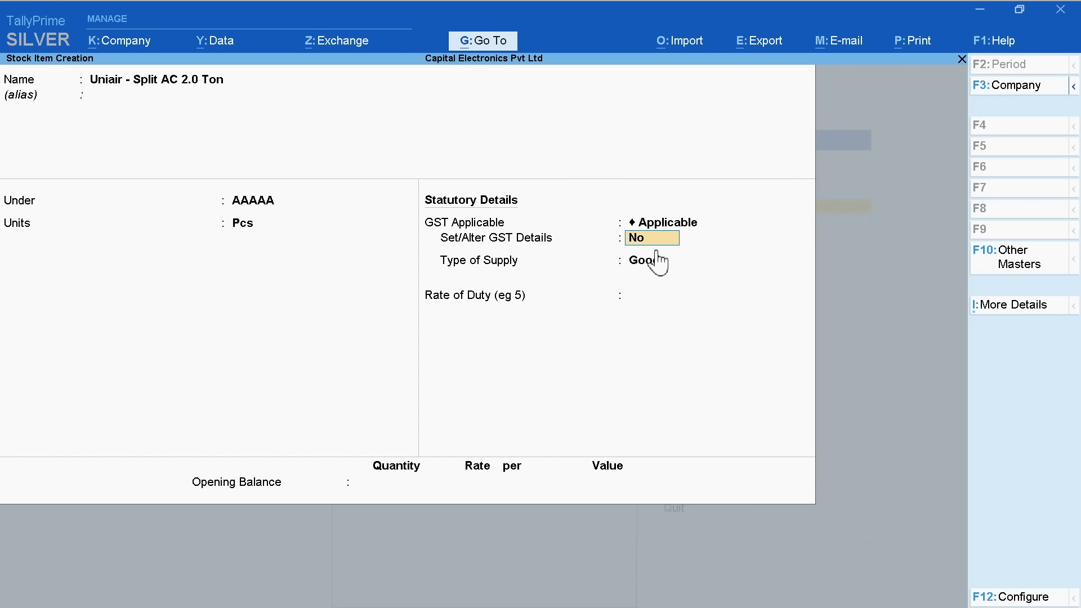
key("Return")
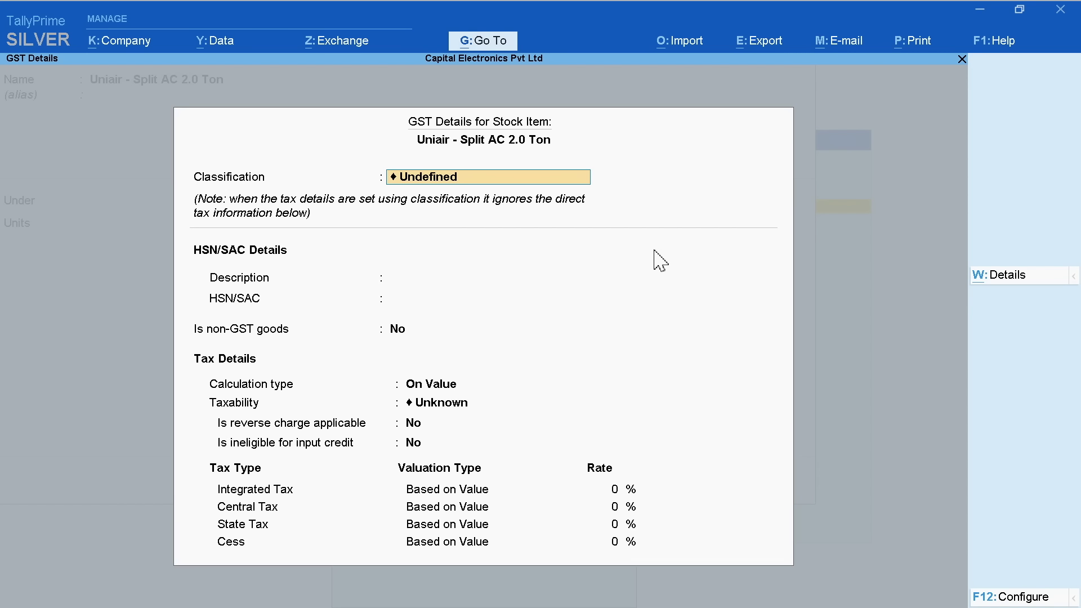
Leave classification Undefined and enter description AC with HSN code 84158310
key("BackSpace")
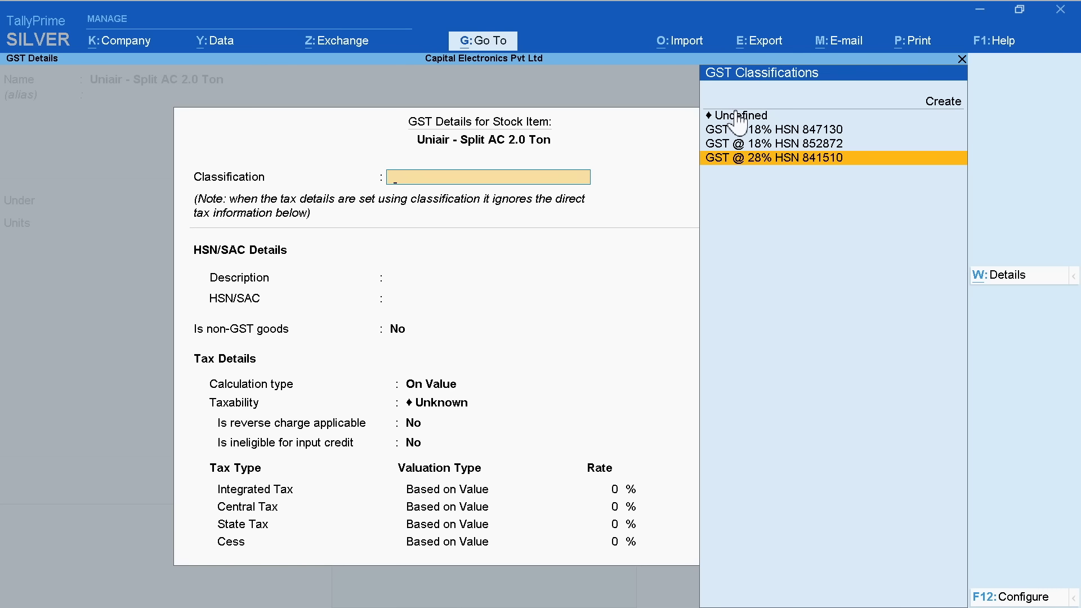
left_click(732, 115)
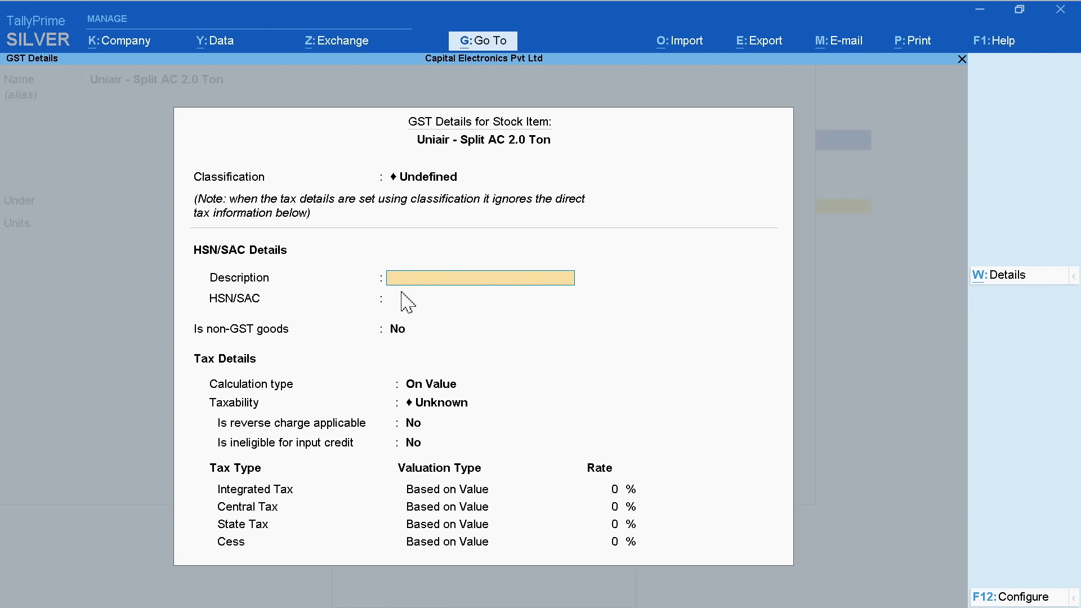
type("AC")
key("Return")
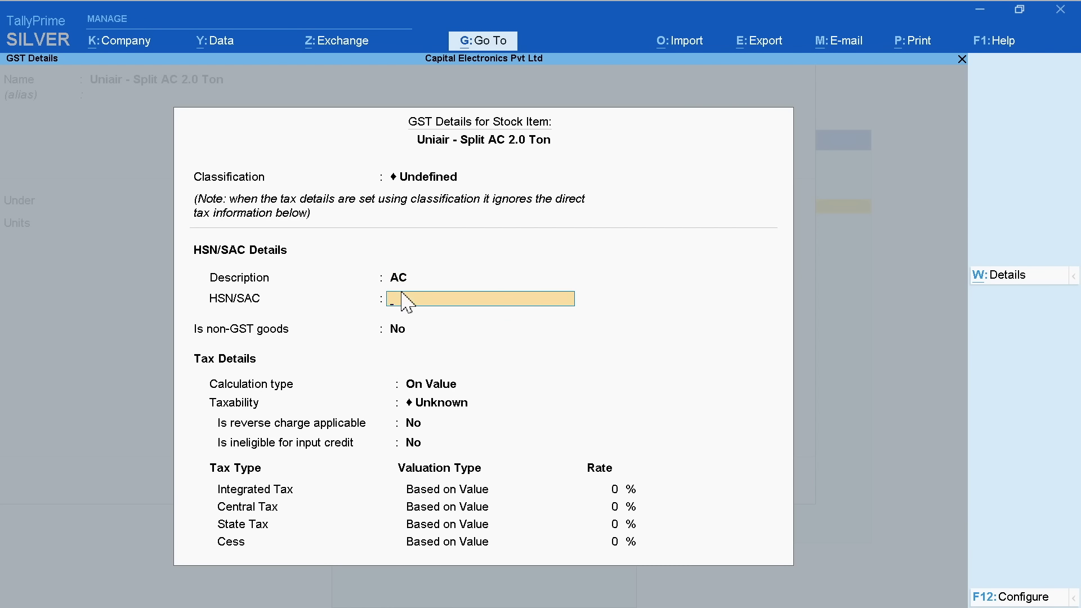
type("84158310")
key("Return")
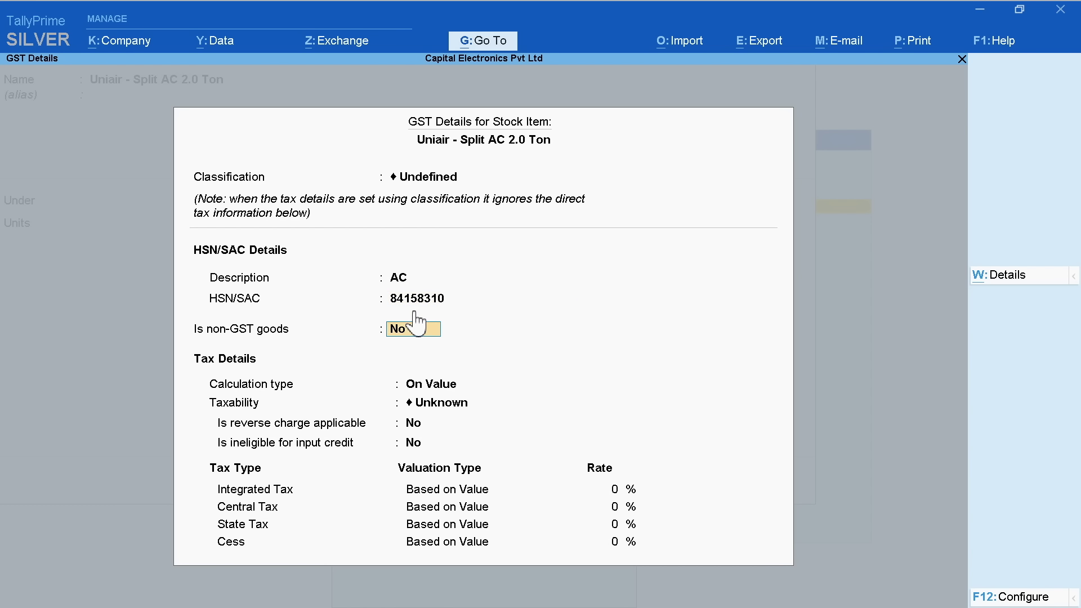
Set taxability to Taxable at 28%, save the 2.0 Ton item, and go to Master Alteration
key("Return")
key("Return")
key("Down")
key("Down")
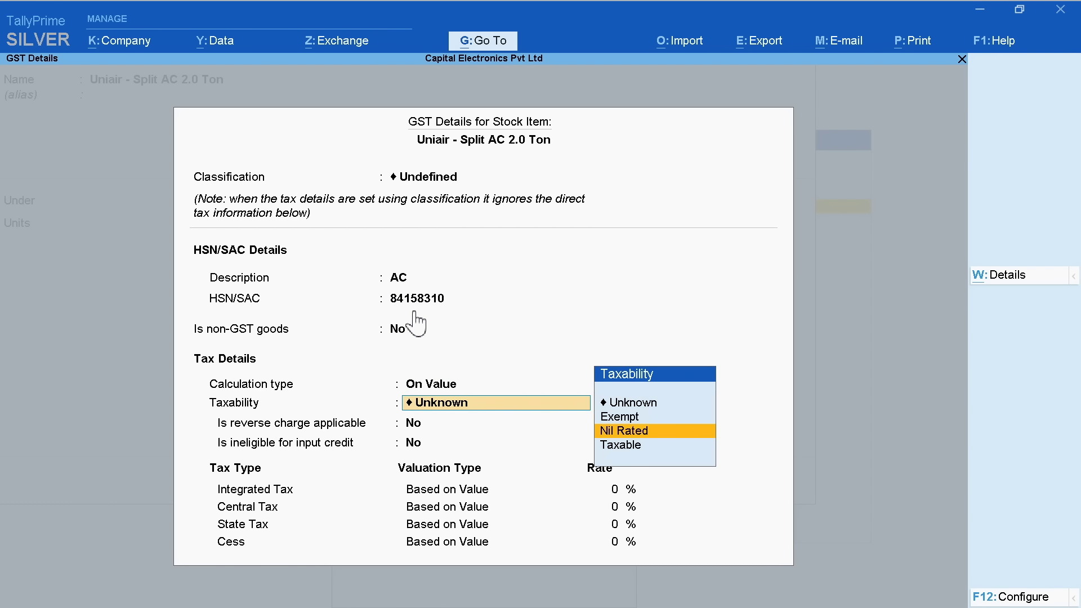
key("Down")
key("Return")
key("Return")
key("Return")
type("28")
key("Return")
key("Return")
key("Return")
key("Return")
key("Return")
key("Return")
key("Return")
key("Return")
key("Escape")
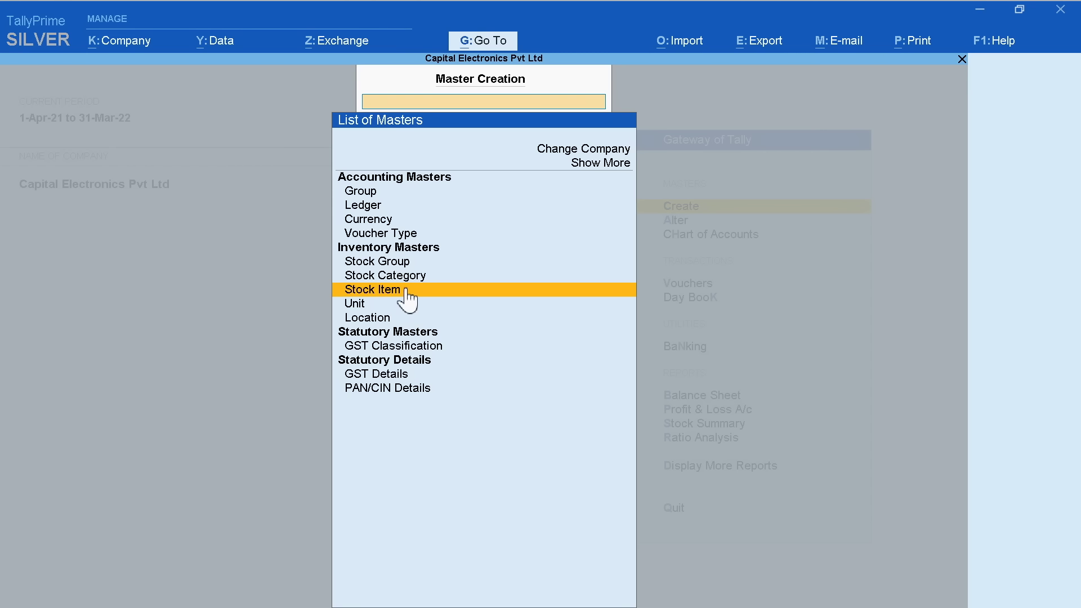
key("Escape")
left_click(683, 218)
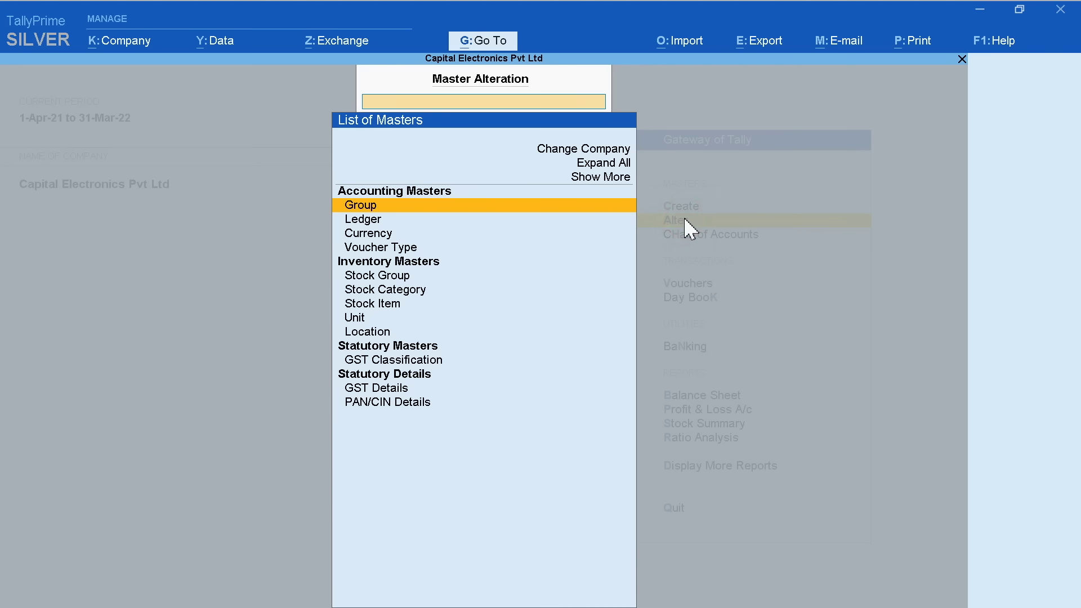
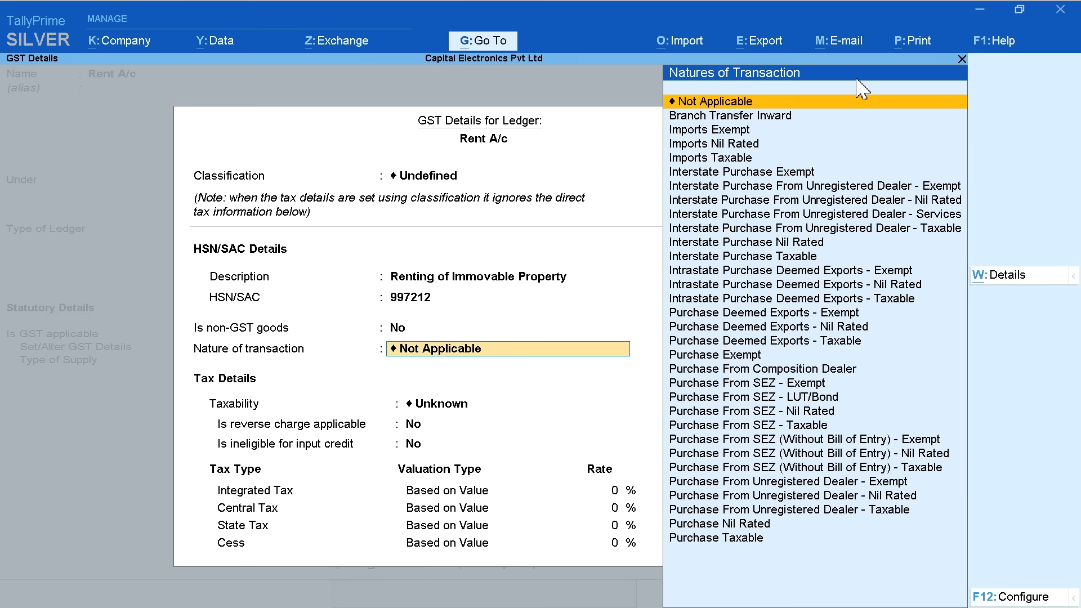
Make Rent A/c taxable at 18% integrated tax as a Services supply and finish the ledger
left_click(759, 103)
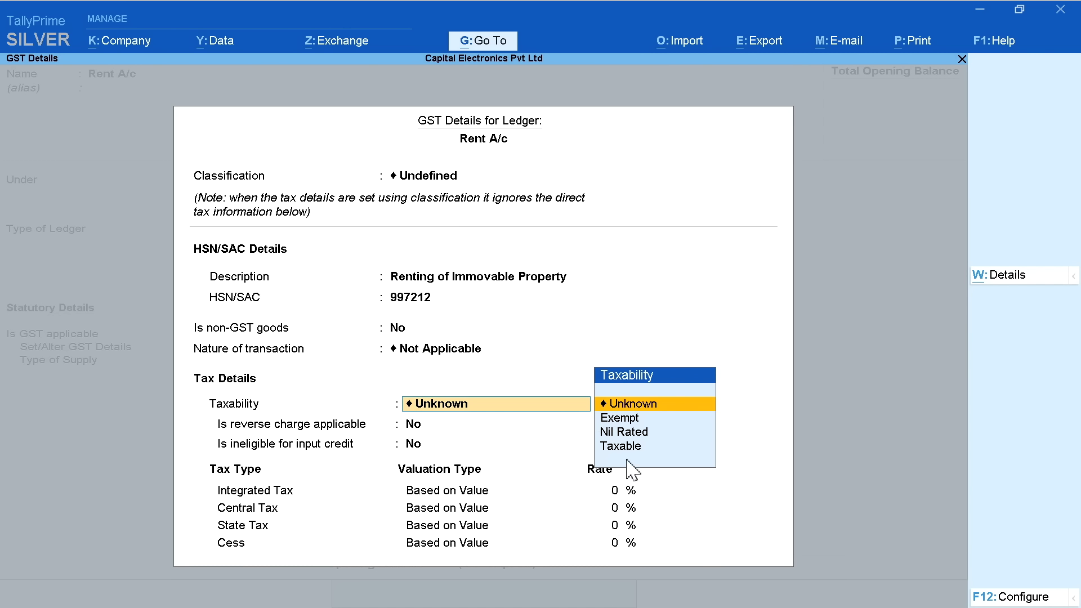
left_click(630, 446)
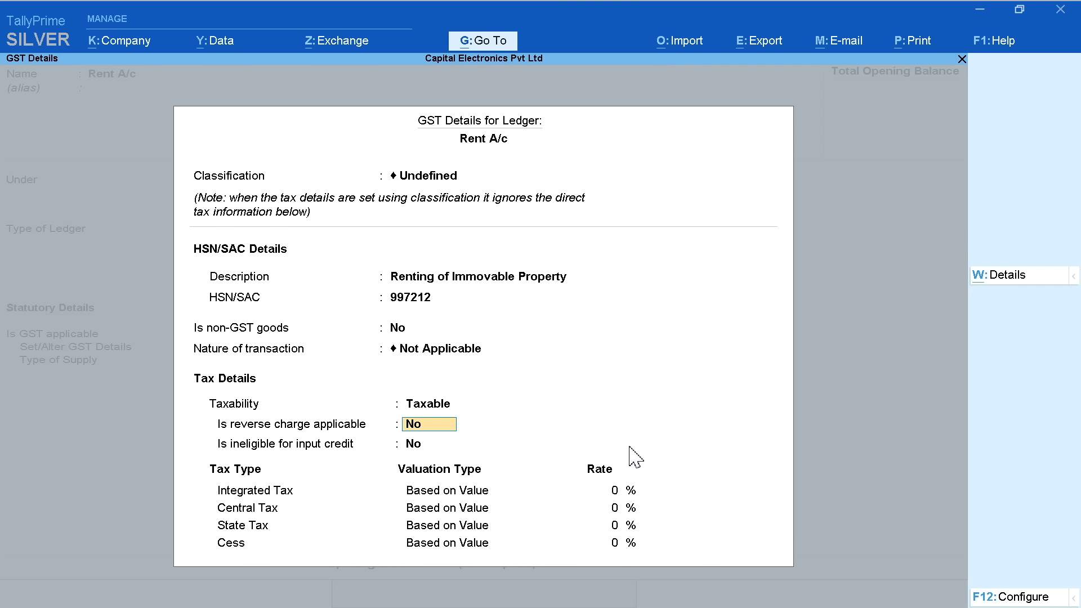
key("Return")
type("18")
key("Return")
key("Return")
key("Return")
key("Return")
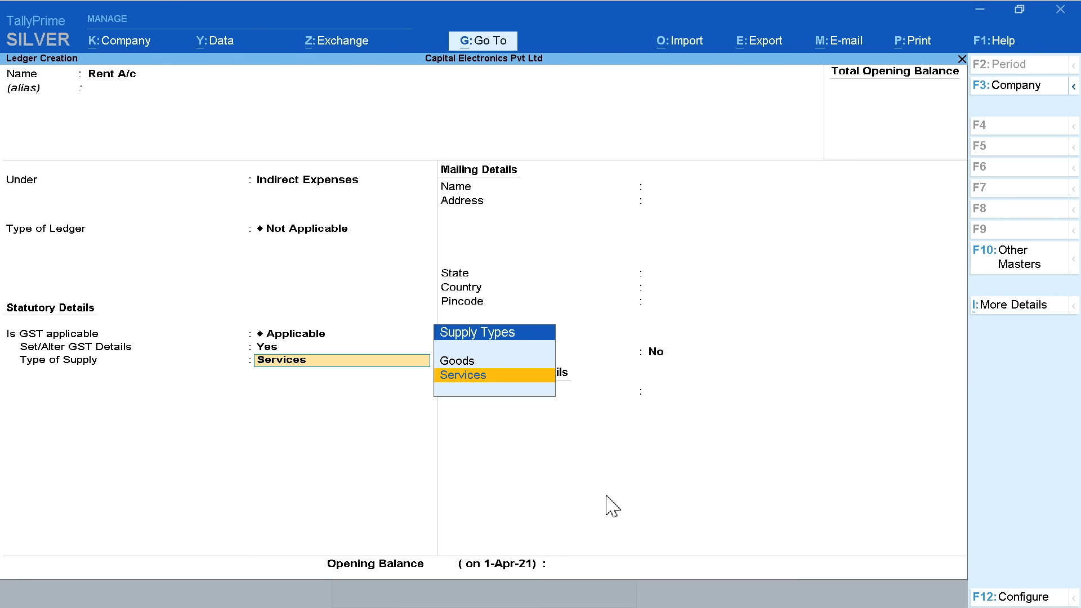
key("Return")
key("Return")
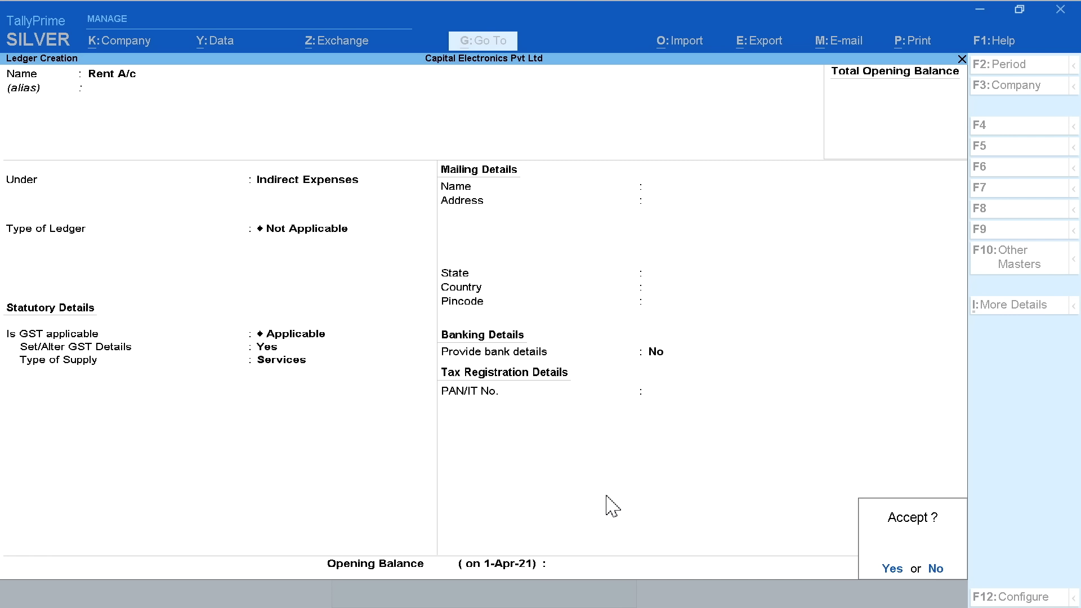
key("Return")
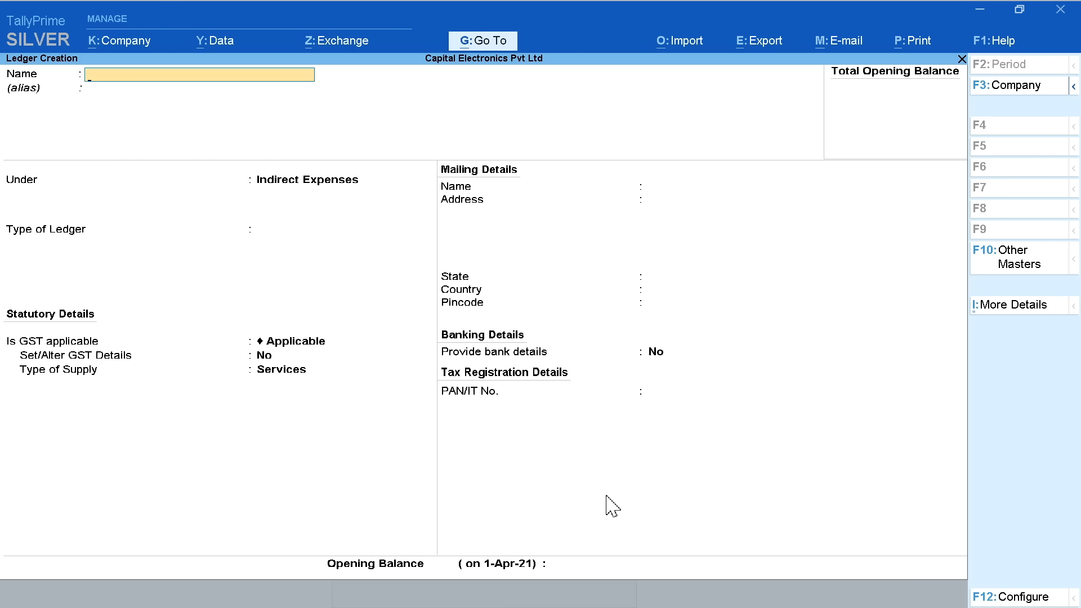
Create ledger 'Furniture & fixture A/c' under Fixed Assets with GST details set to Yes
type("Furniture & fixture A/c")
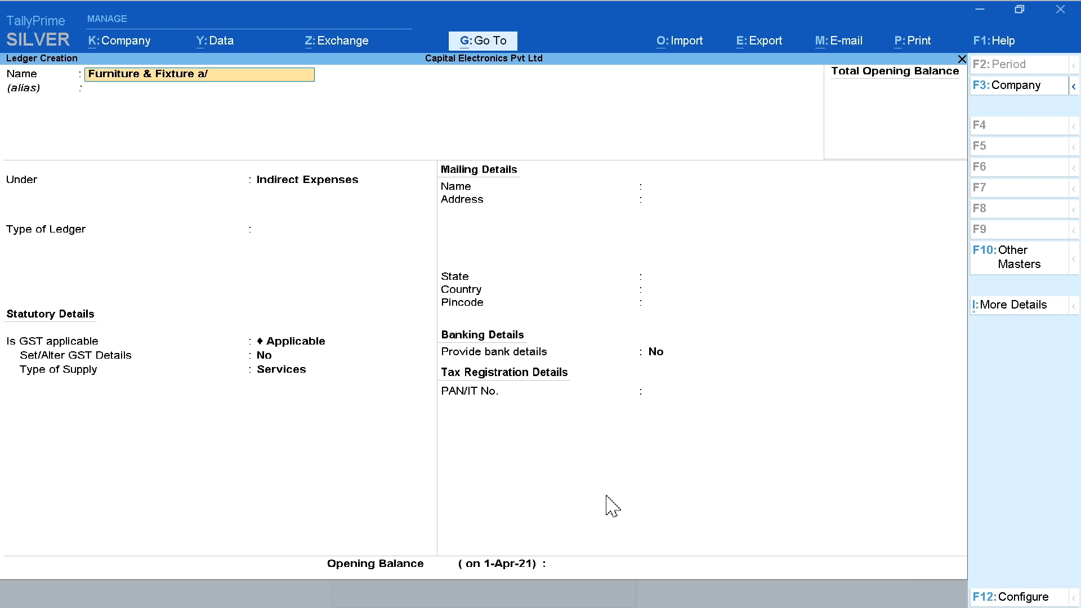
key("Return")
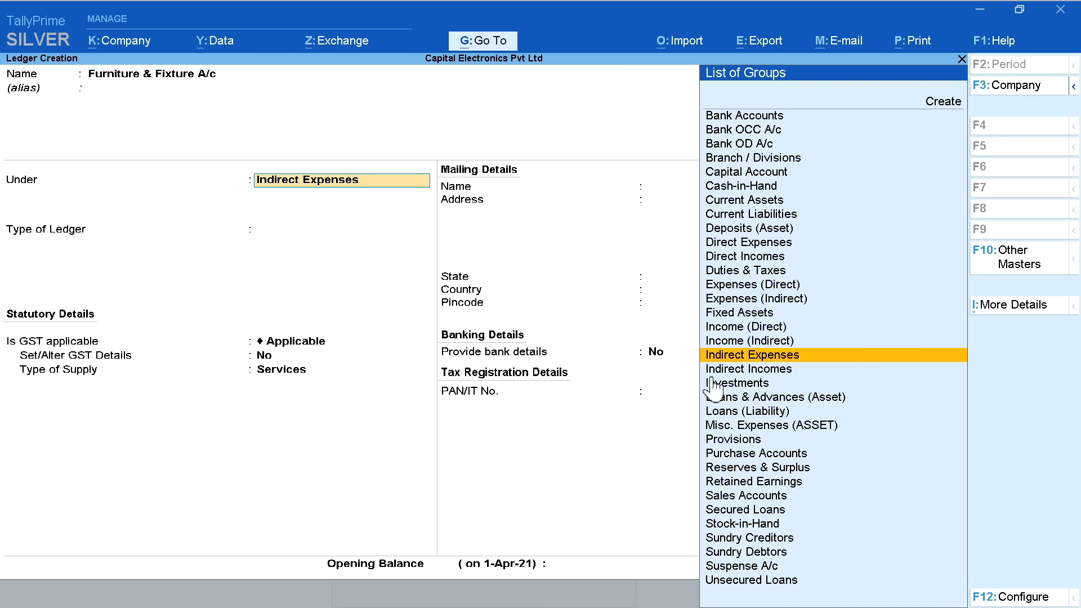
type("f")
left_click(748, 115)
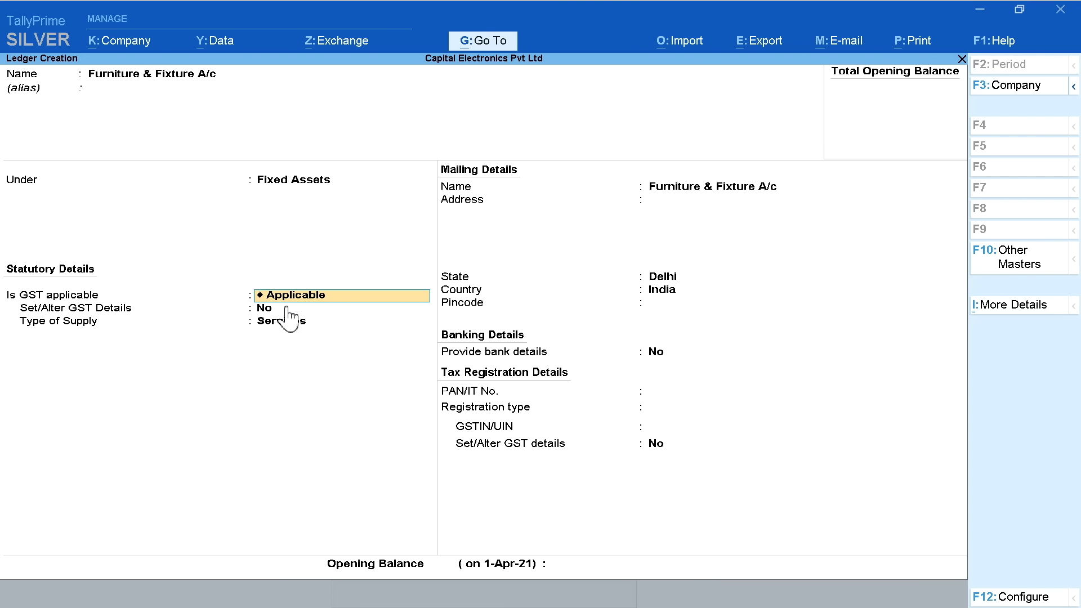
key("Return")
type("y")
key("Return")
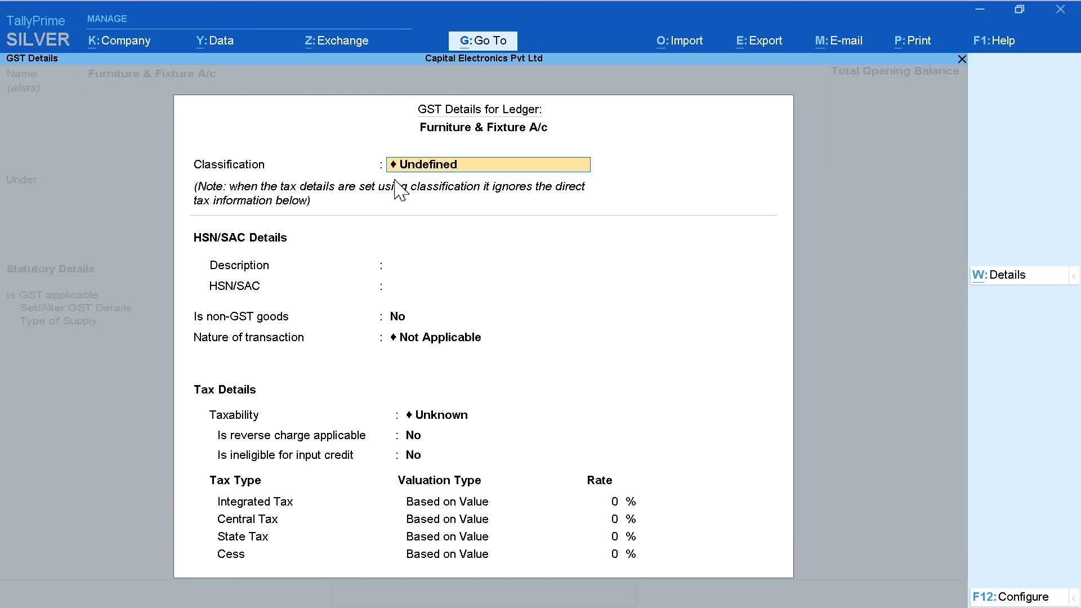
Enter HSN description 'Wood Furniture' with HSN code 340520
key("Return")
type("Wood Furniture")
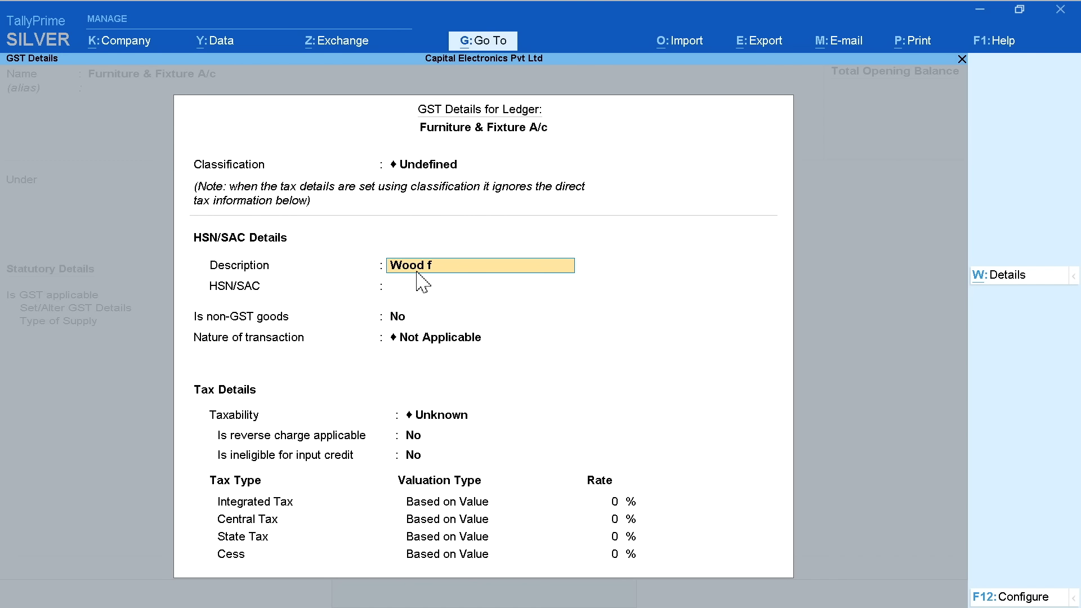
key("Return")
type("34052000")
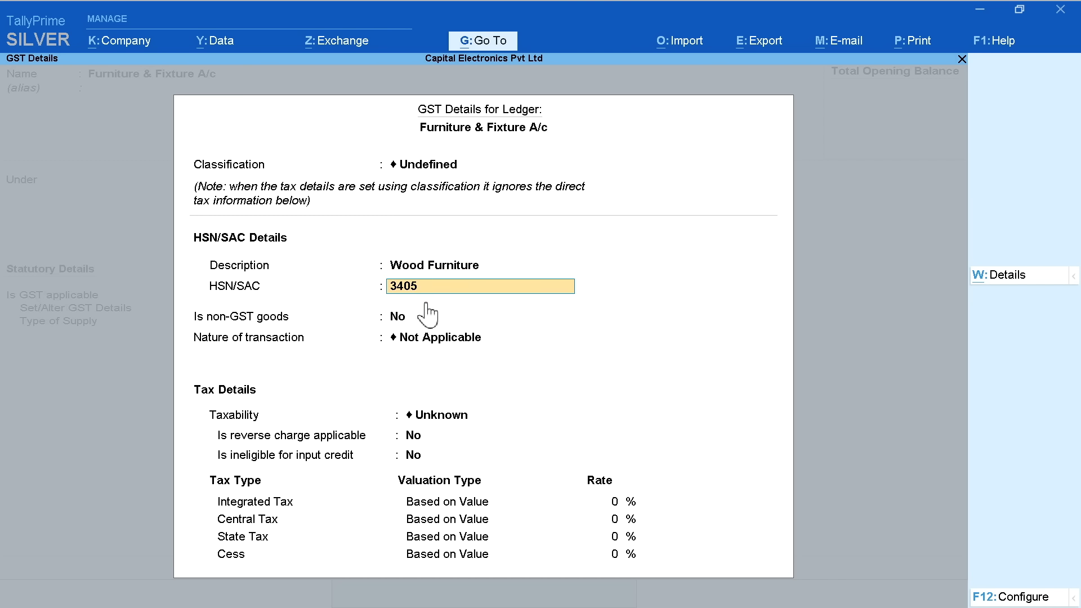
key("BackSpace")
key("BackSpace")
key("Return")
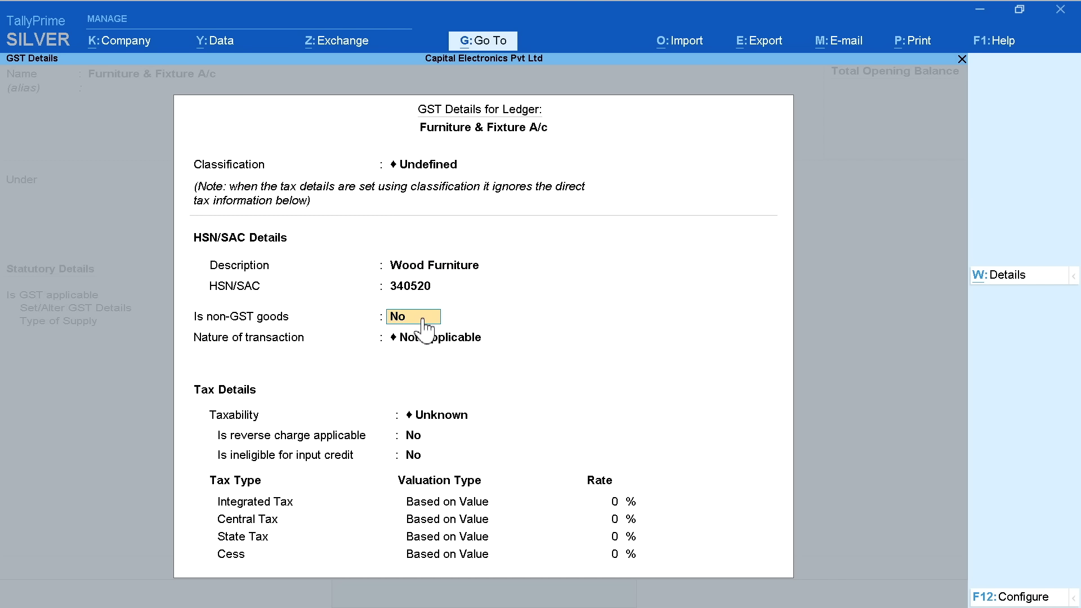
Set taxability to Taxable at 18% integrated tax and save the Furniture & Fixture ledger
key("Return")
key("Return")
left_click(618, 459)
key("Return")
key("Return")
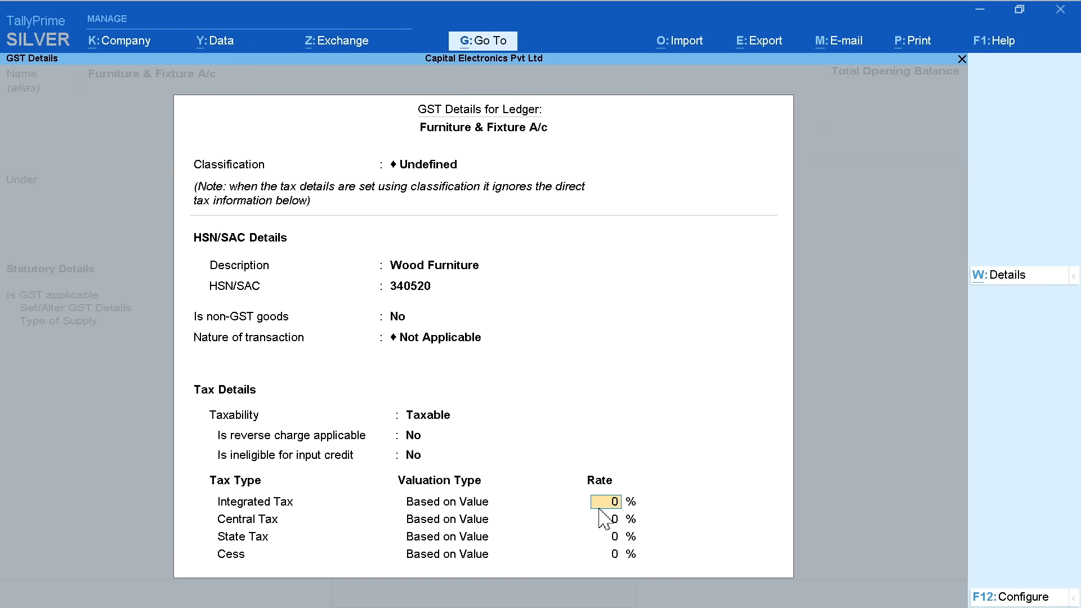
type("18")
key("Return")
key("Return")
key("Return")
key("Return")
key("Return")
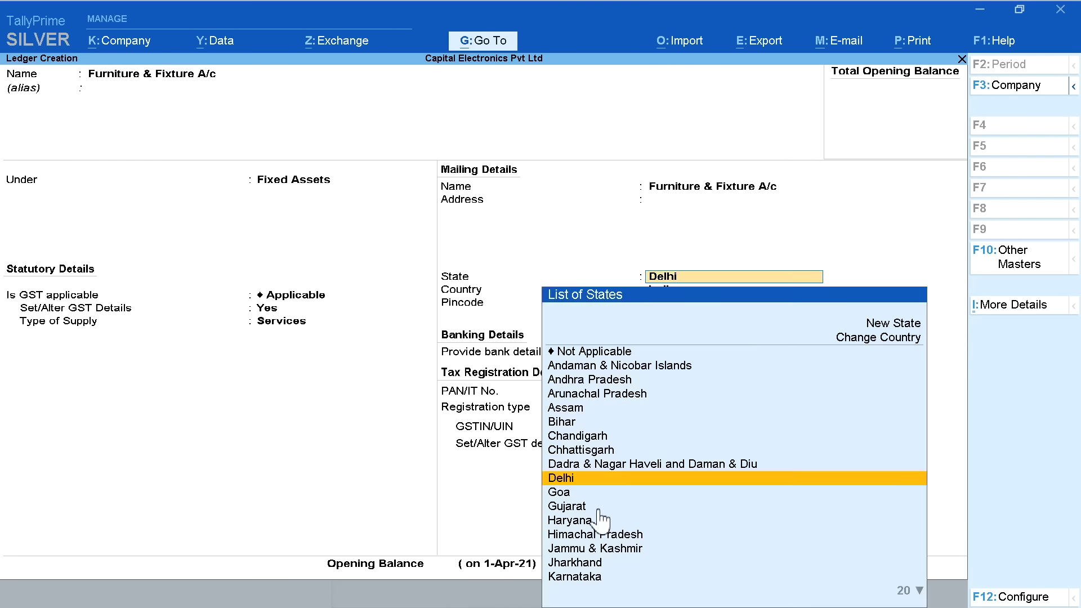
key("Return")
key("Return")
key("Return")
key("Return")
key("Return")
left_click(894, 567)
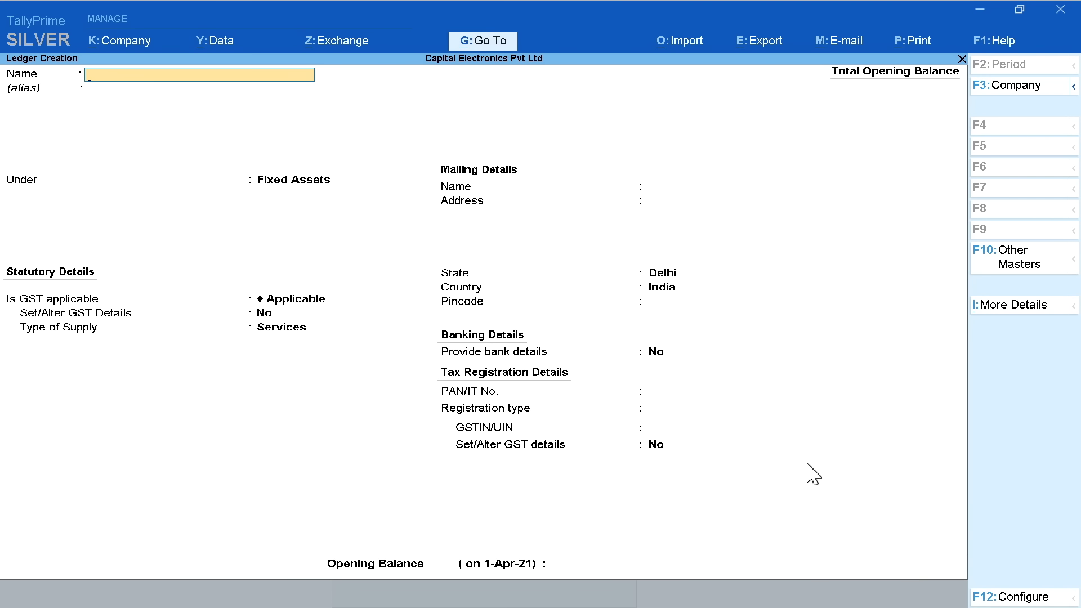
Close the blank ledger form and scroll through the list of existing ledgers
key("Escape")
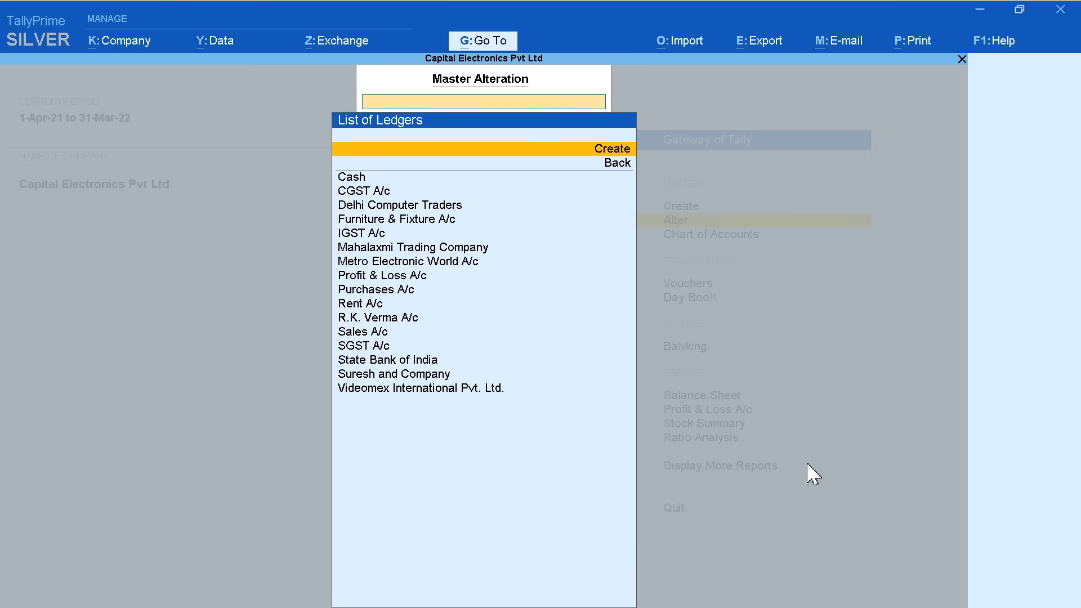
key("Down")
key("Down")
key("Down")
key("Down")
key("Down")
key("Down")
key("Down")
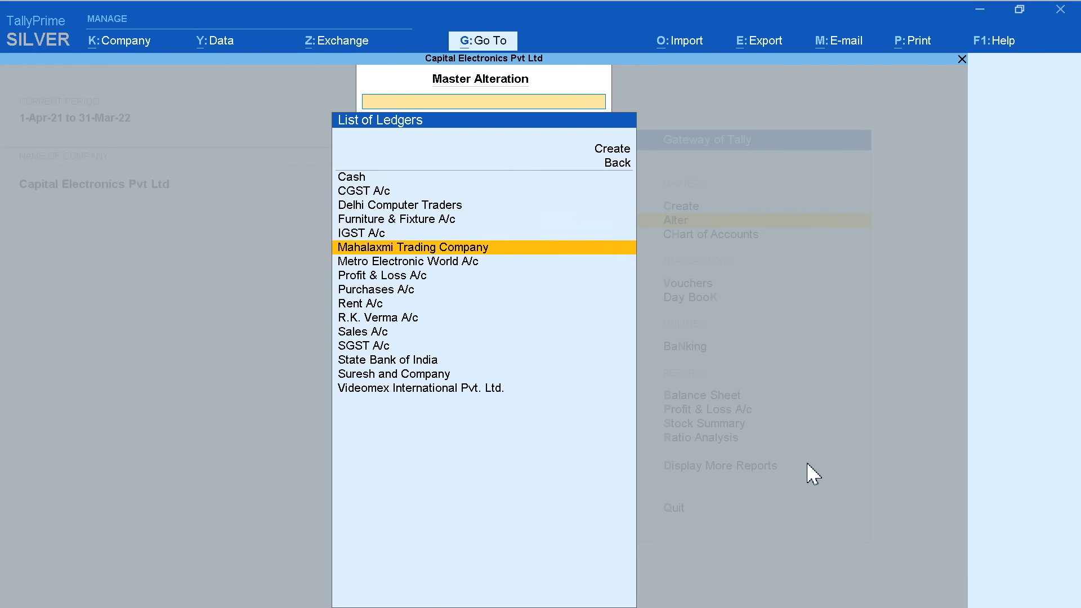
key("Down")
key("Down")
key("Down")
key("Down")
key("Down")
key("Down")
key("Down")
key("Down")
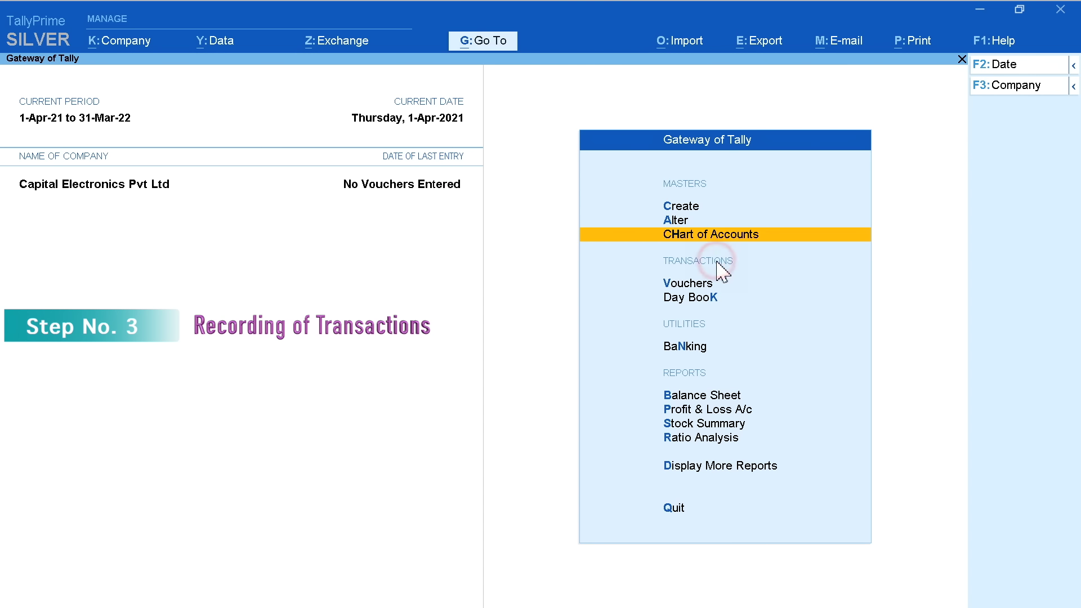
Open Vouchers from the Gateway of Tally to start accounting voucher entry
left_click(755, 284)
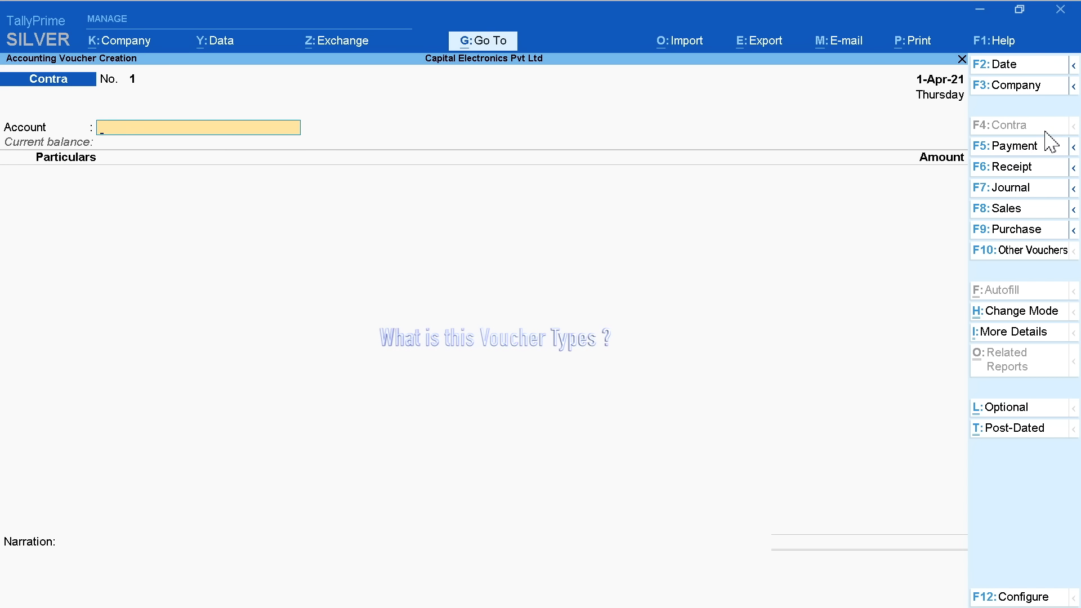
Cycle through Payment, Receipt, Journal, Sales and Purchase vouchers, then view the full voucher type list
left_click(1048, 148)
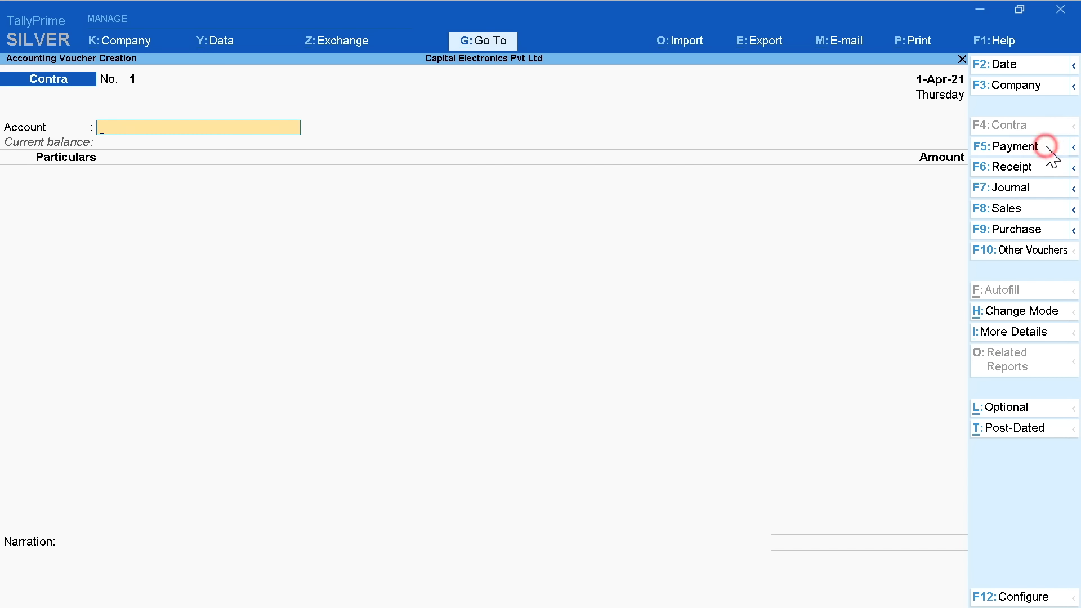
left_click(1046, 169)
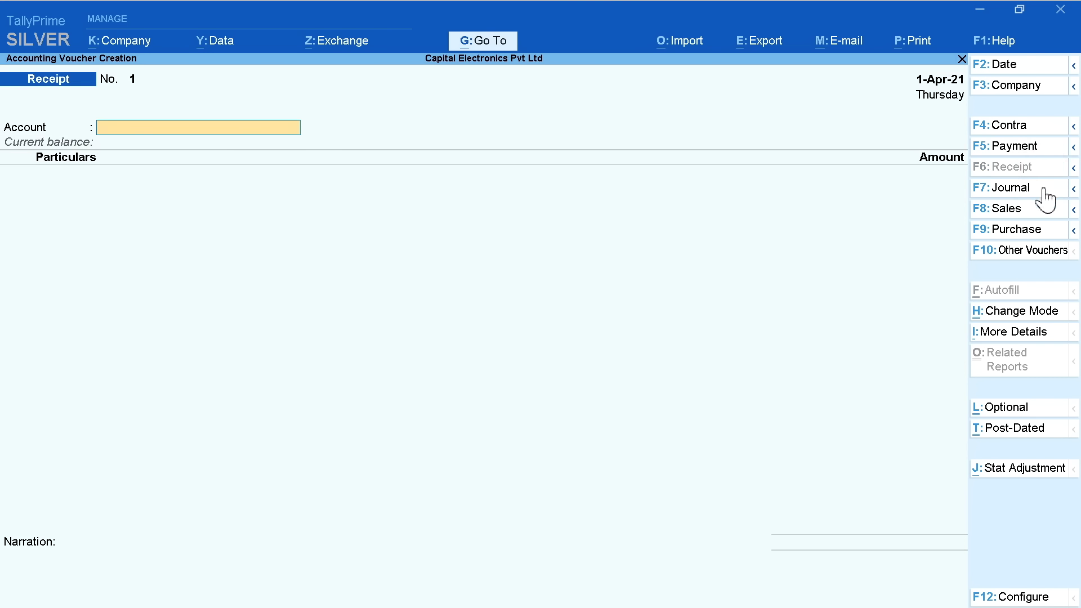
left_click(1045, 189)
left_click(1044, 212)
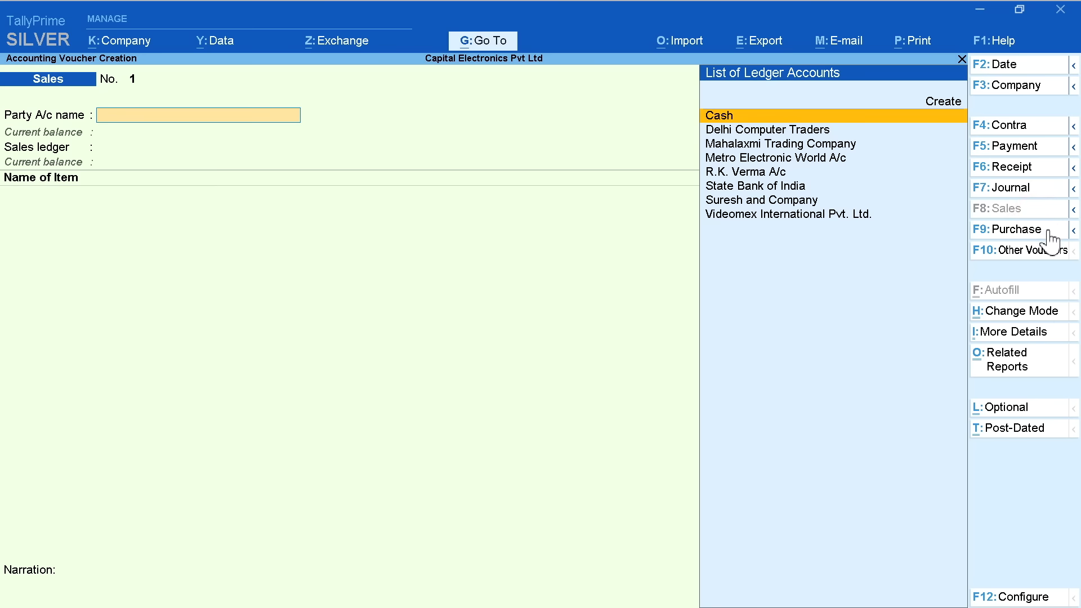
left_click(1049, 230)
left_click(1038, 252)
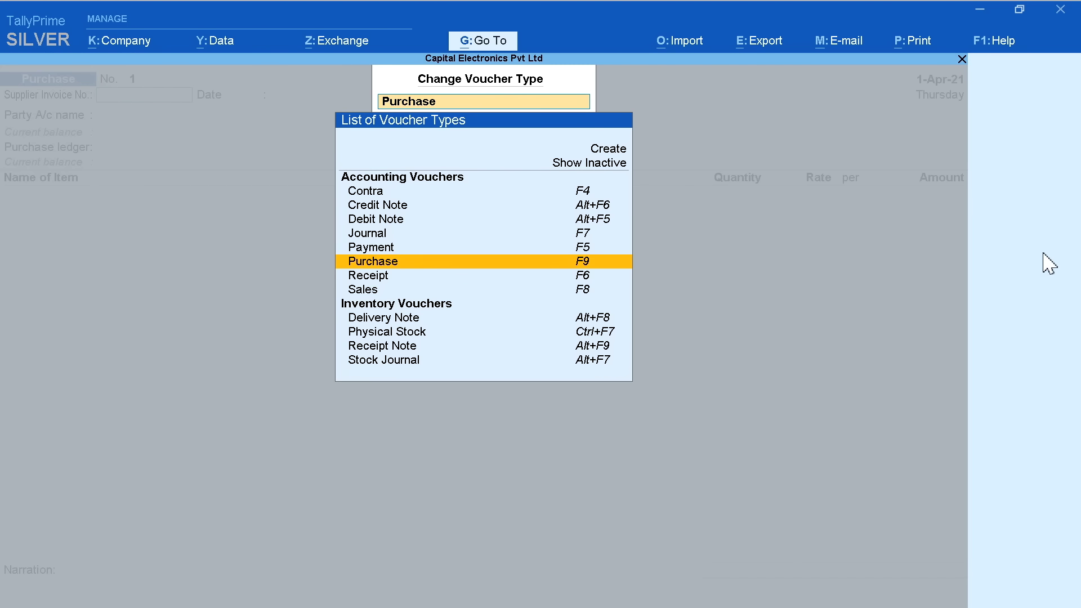
key("Escape")
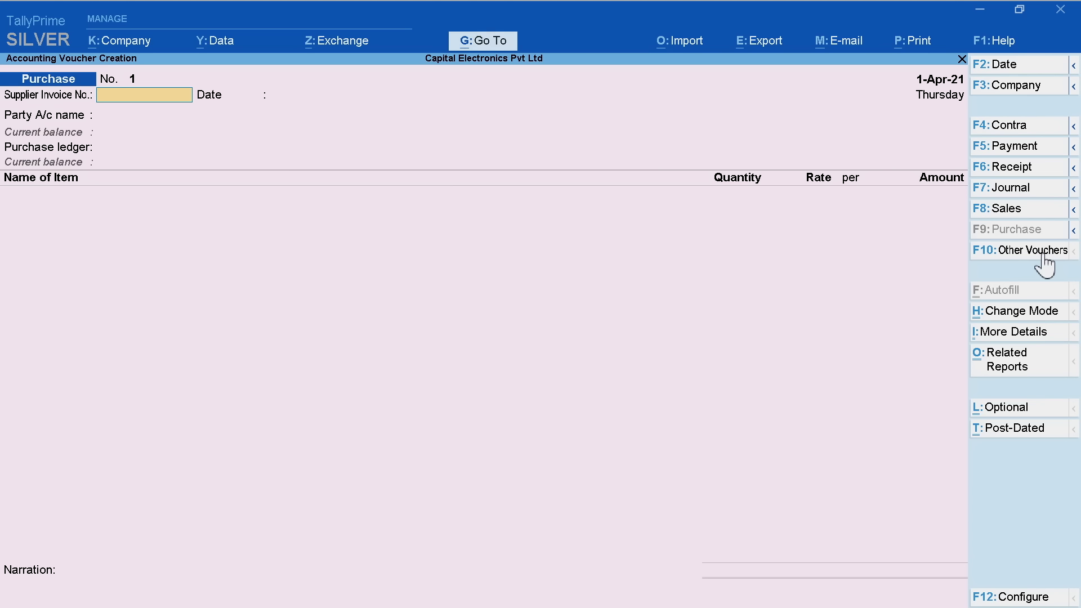
Cycle again through Contra, Payment, Receipt, Journal and Purchase, ending back on Contra
left_click(1044, 129)
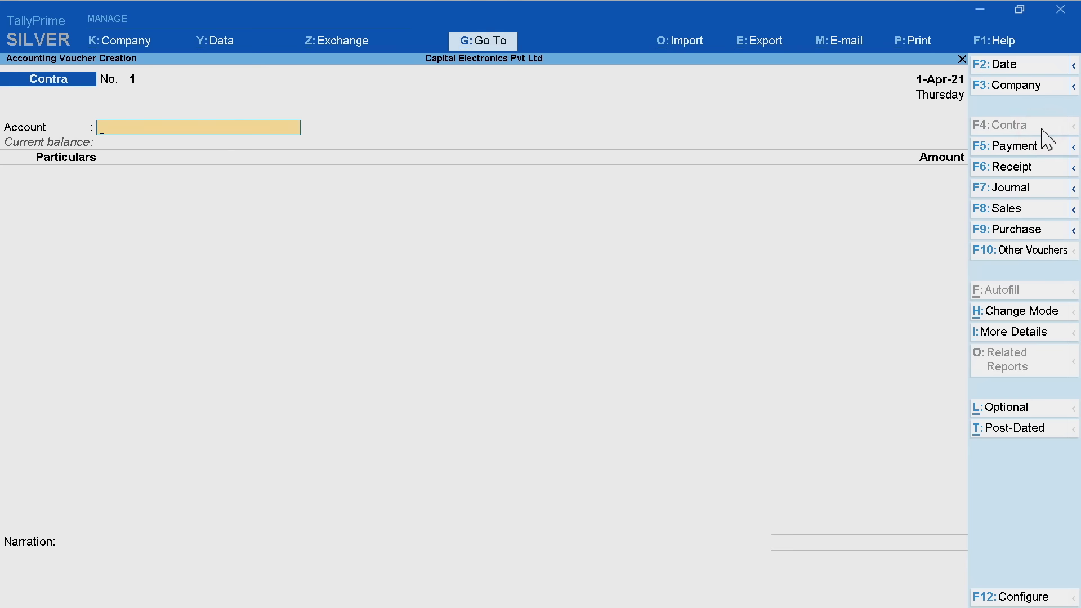
left_click(1042, 148)
left_click(1041, 168)
left_click(1041, 189)
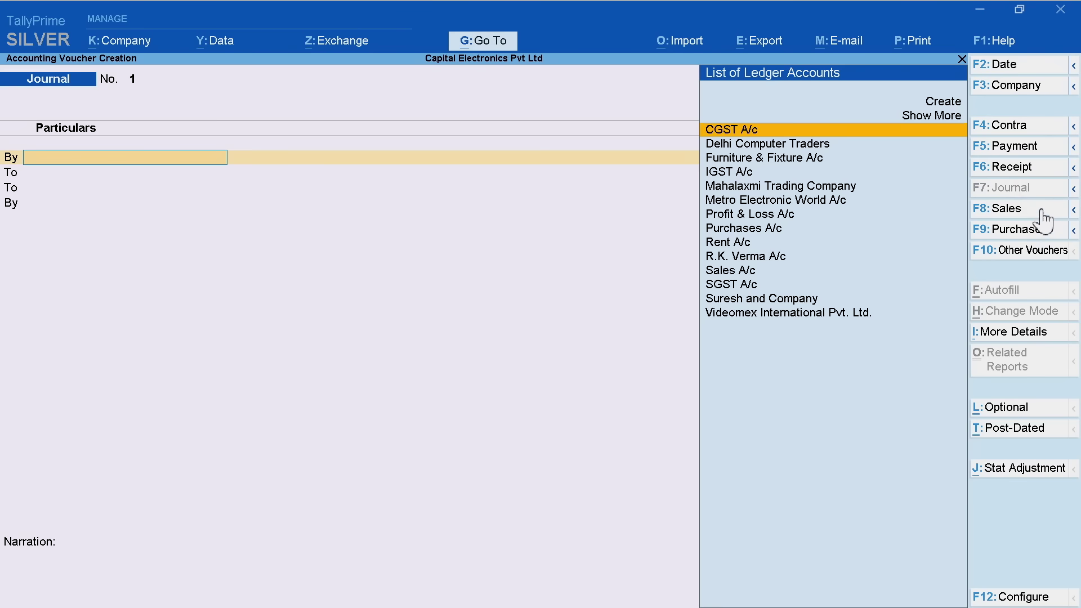
left_click(1048, 230)
left_click(1038, 128)
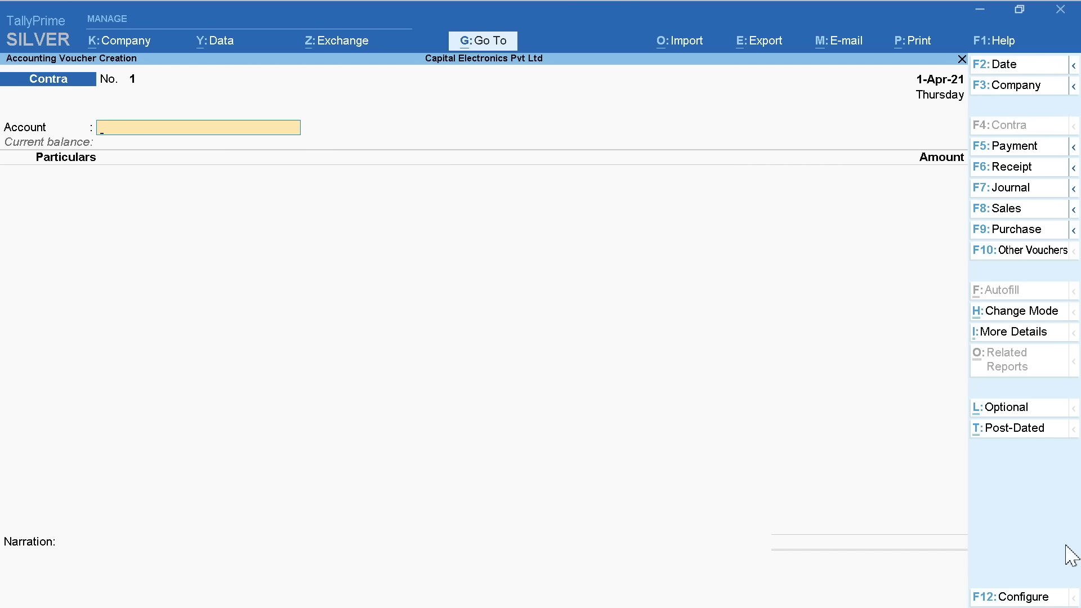
left_click(1007, 596)
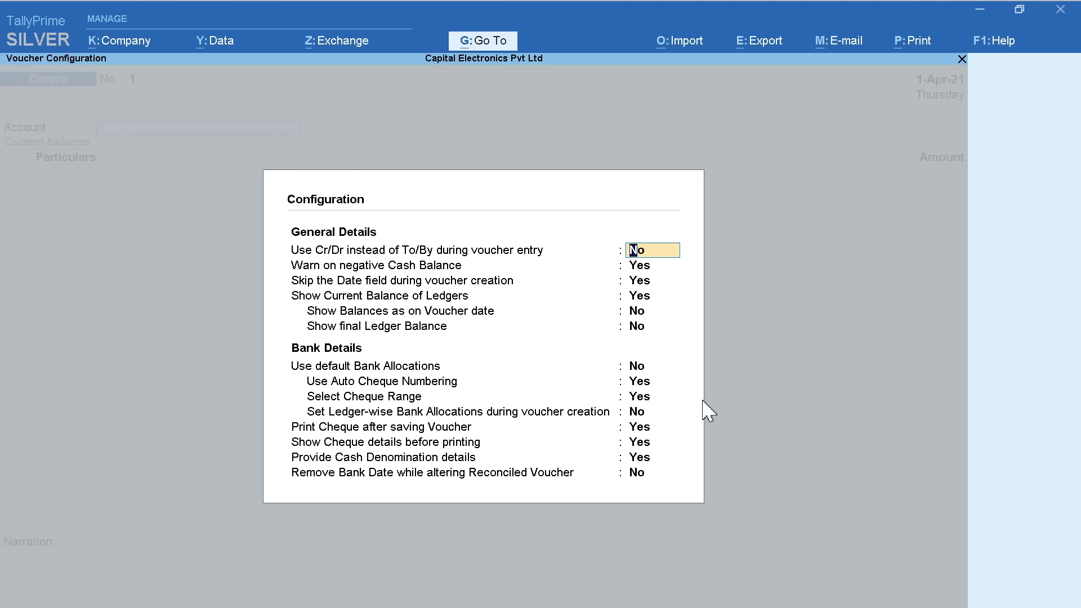
key("Escape")
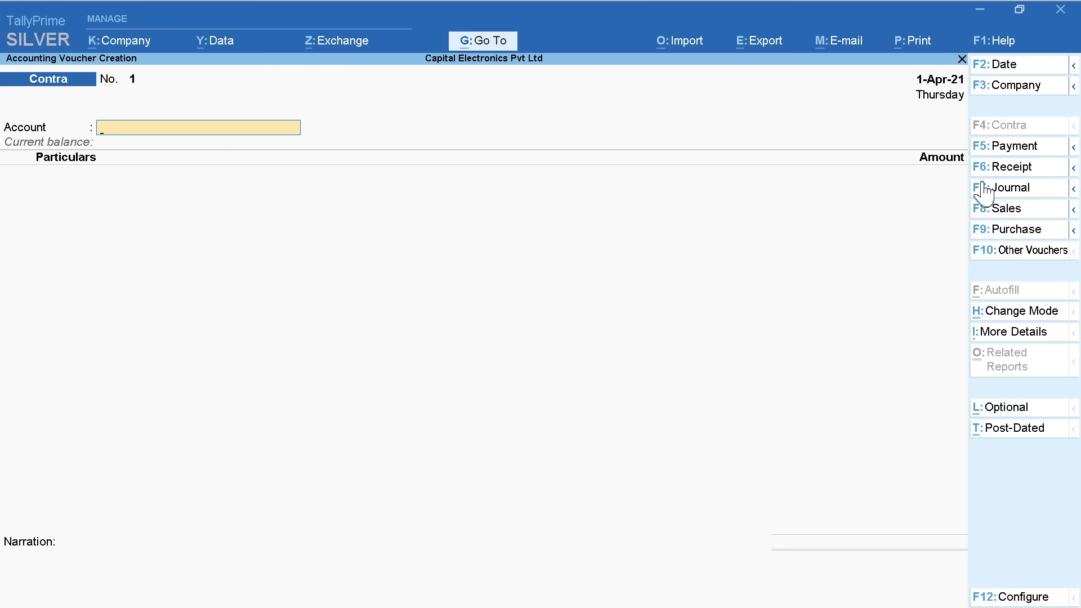
left_click(1033, 147)
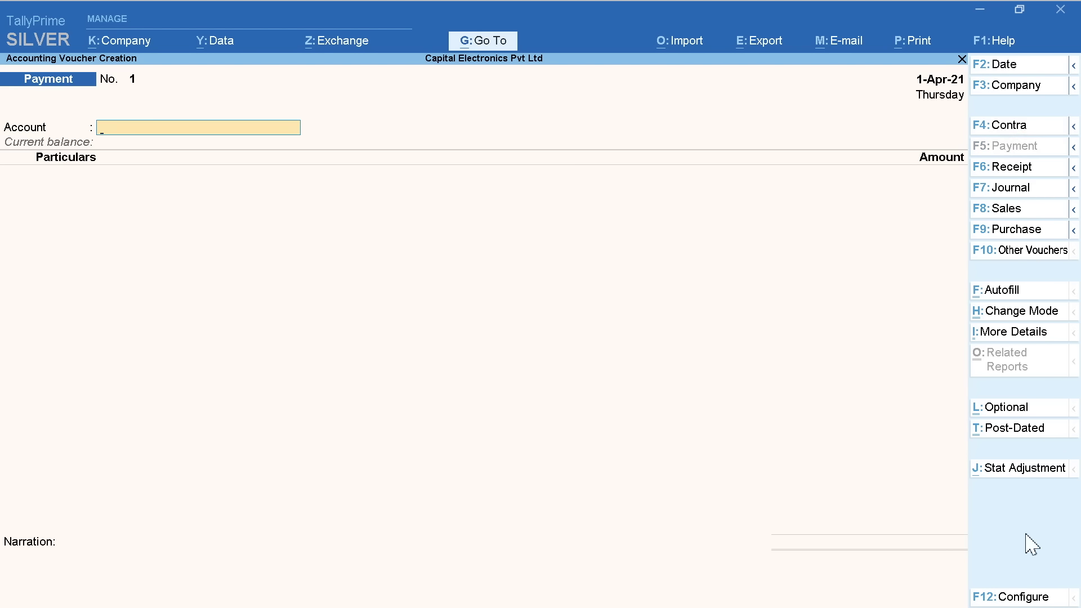
left_click(1033, 598)
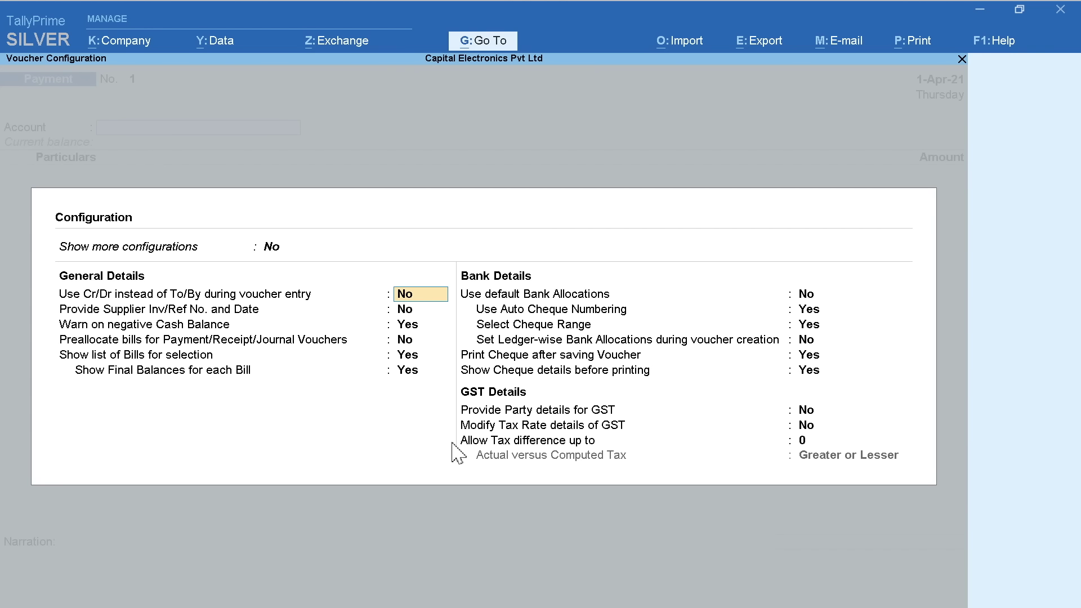
key("Escape")
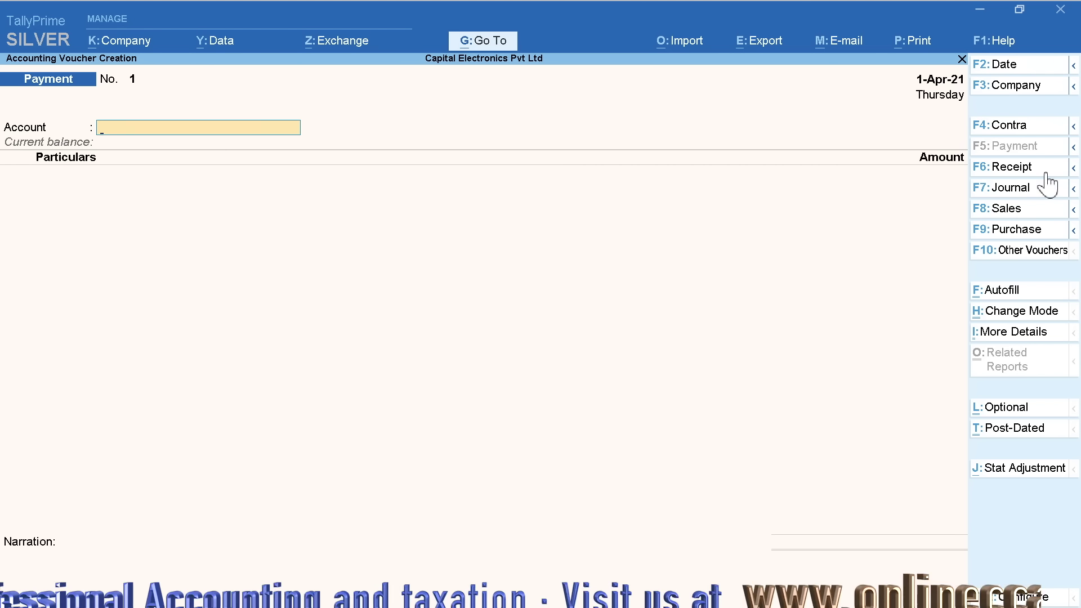
left_click(1046, 170)
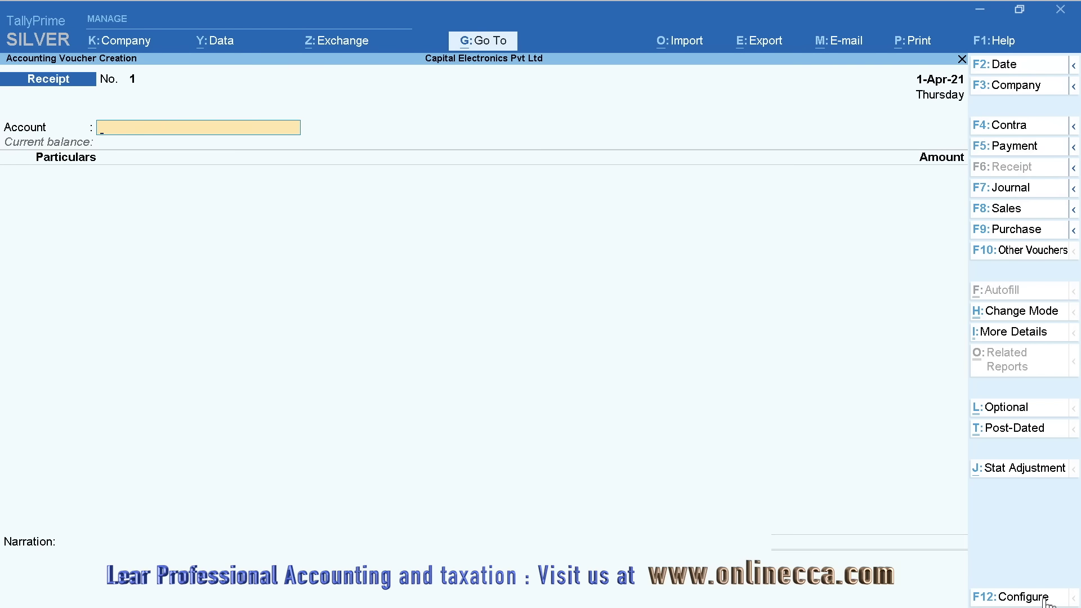
left_click(1046, 598)
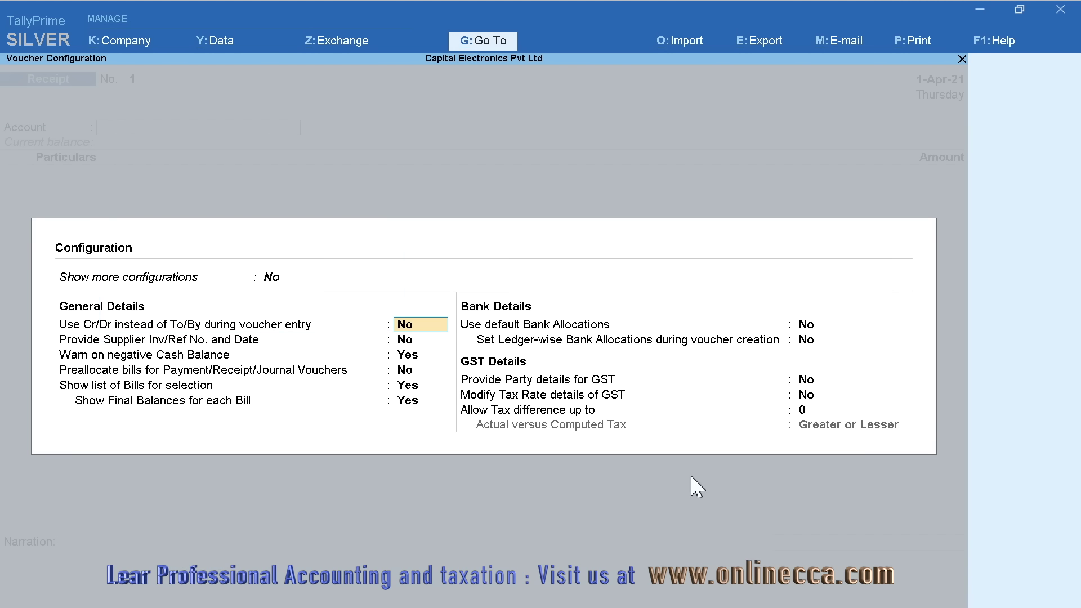
key("Escape")
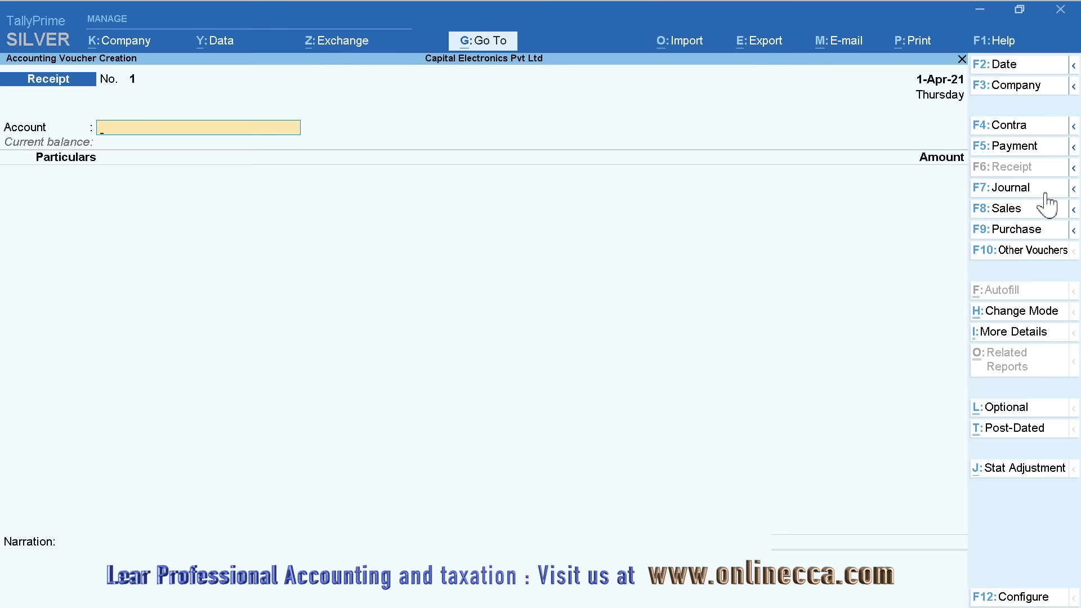
left_click(1046, 191)
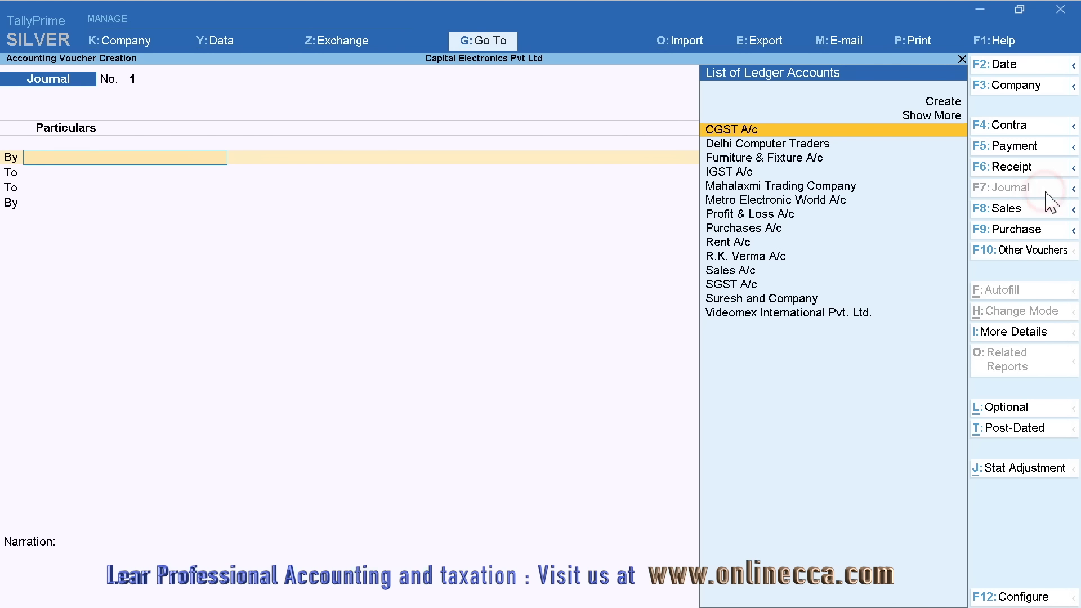
left_click(1020, 599)
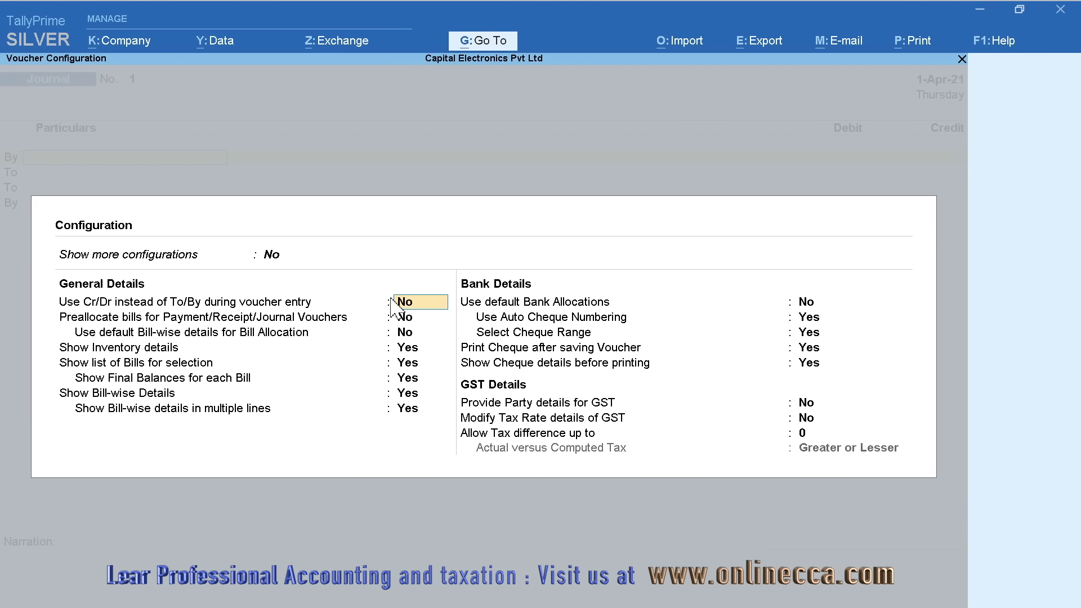
key("Escape")
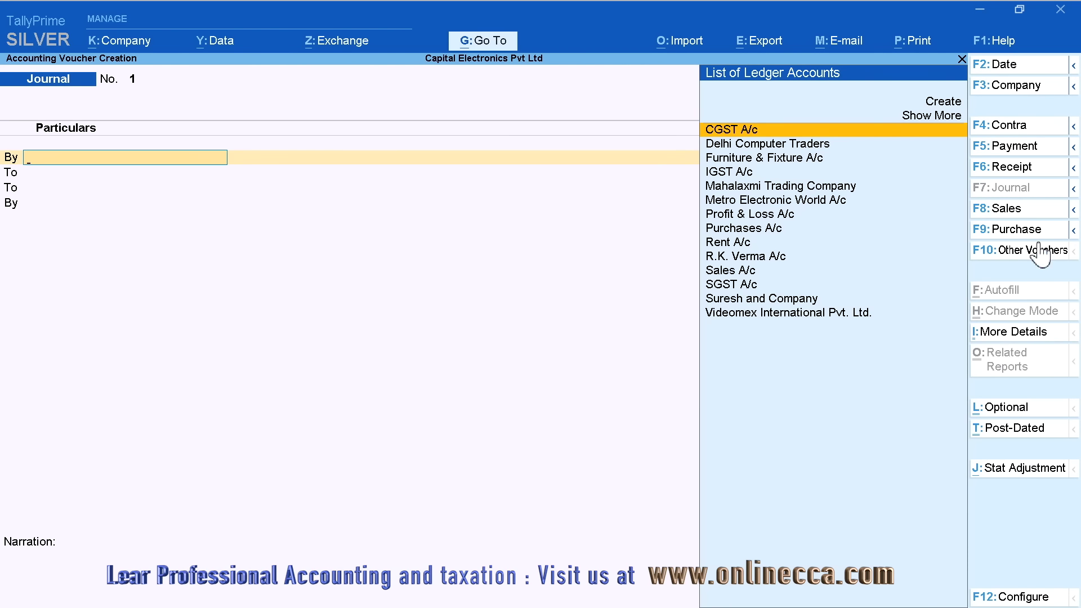
left_click(1038, 209)
left_click(1036, 597)
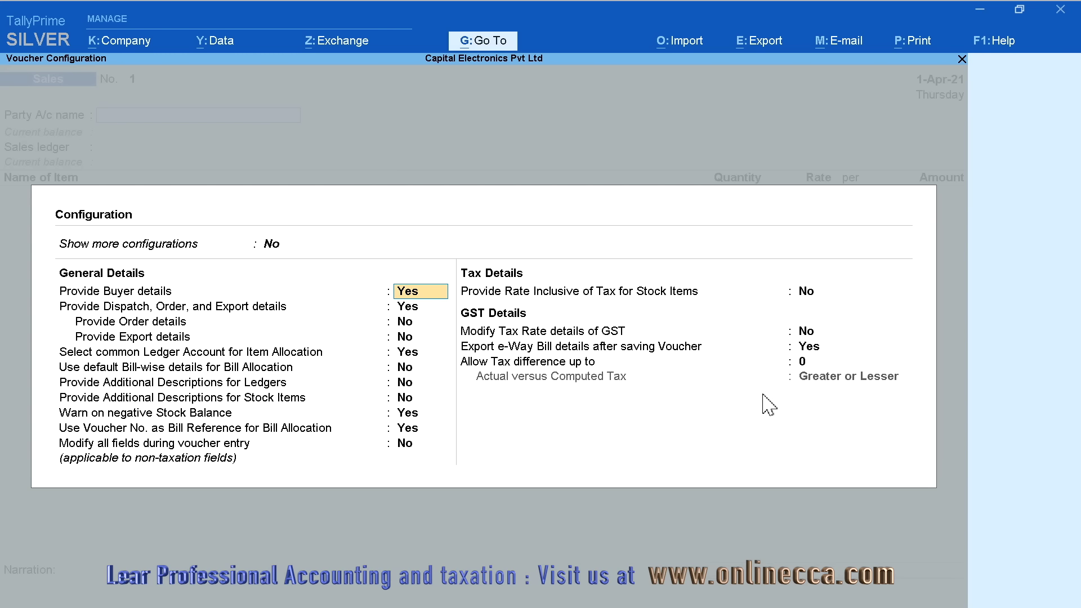
key("Escape")
left_click(1020, 232)
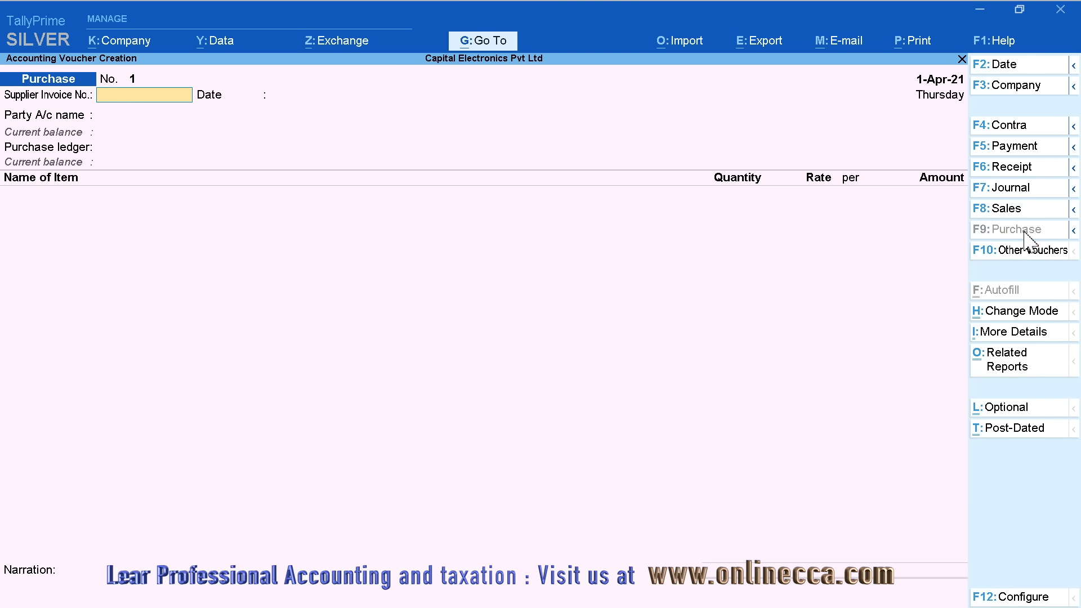
left_click(1036, 597)
key("Escape")
left_click(1045, 130)
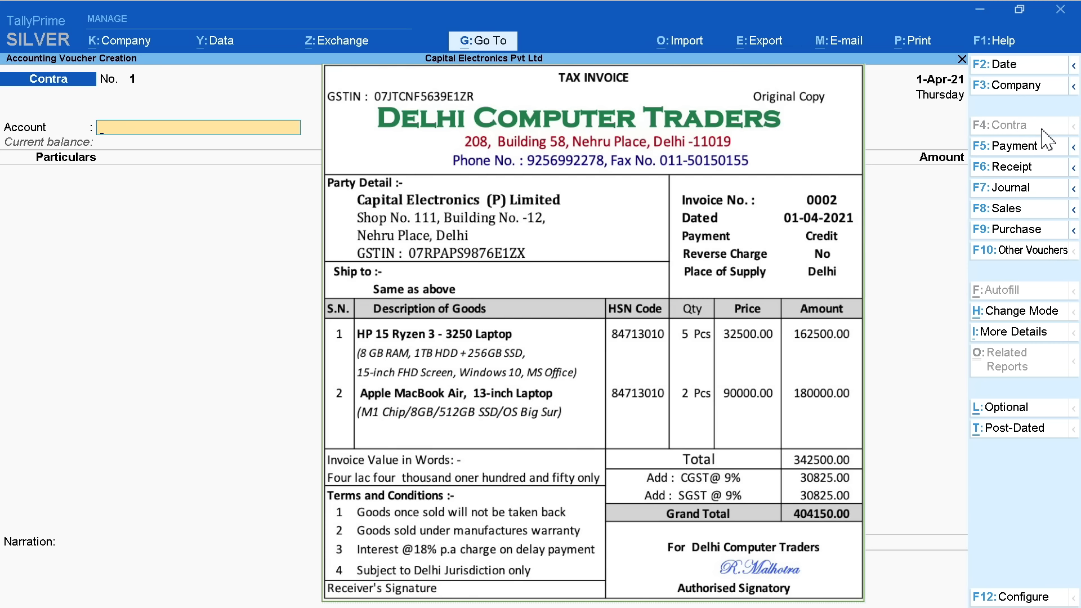
Step through Payment, Receipt and Journal to reach a blank Purchase voucher
left_click(1046, 145)
left_click(1042, 168)
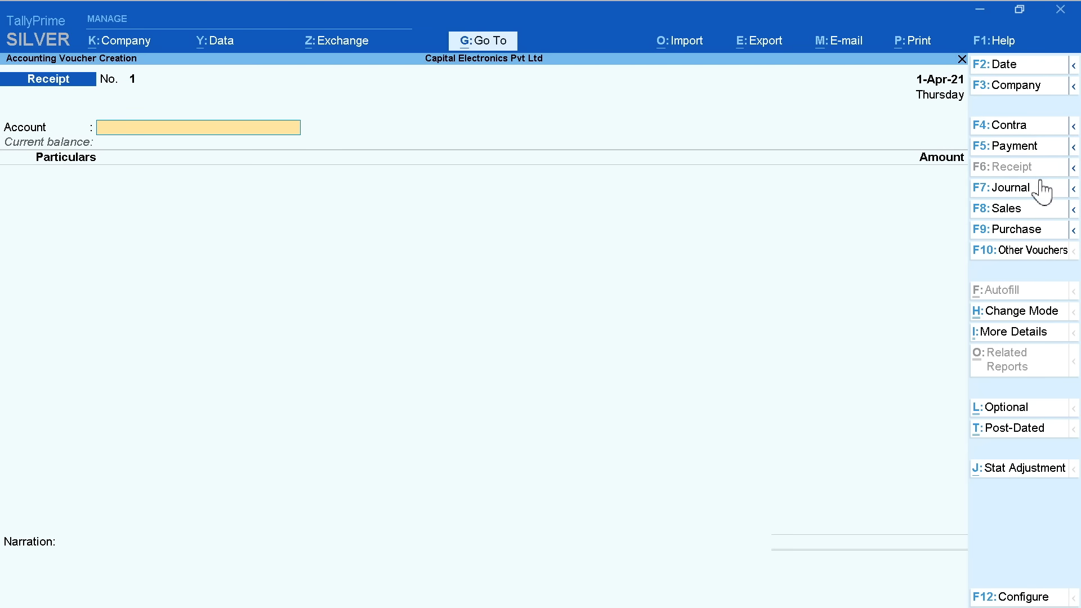
left_click(1042, 189)
left_click(1050, 230)
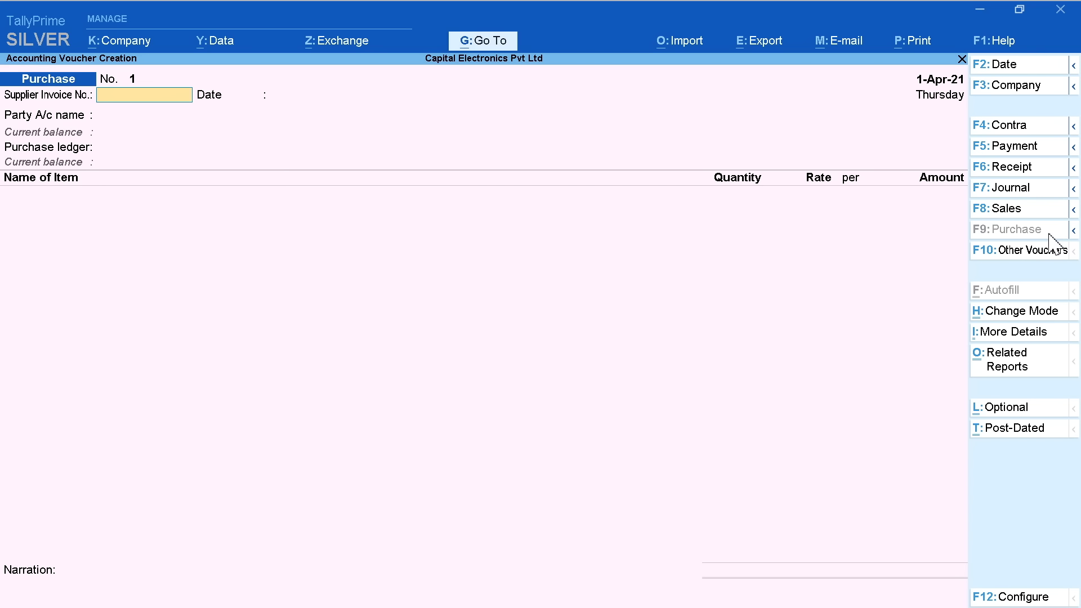
Switch the purchase voucher to As Voucher mode to view its layout
left_click(1028, 311)
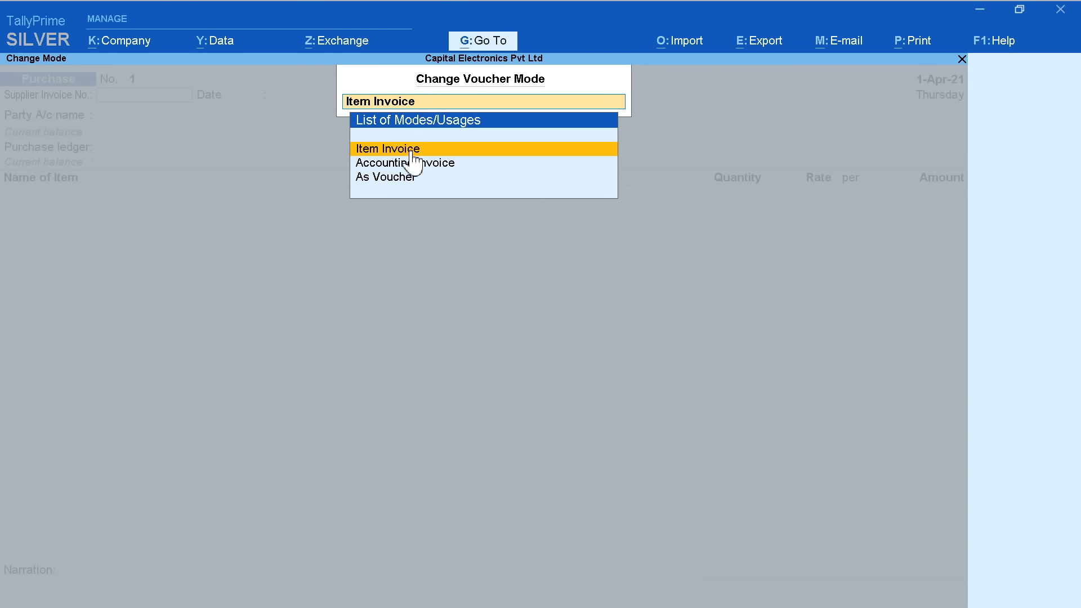
key("Down")
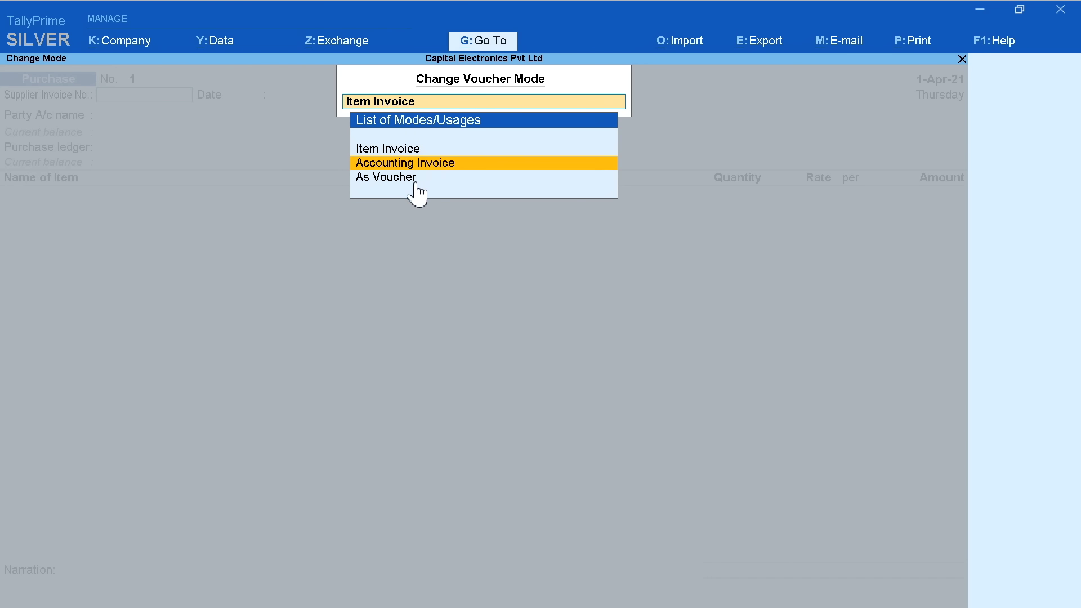
key("Down")
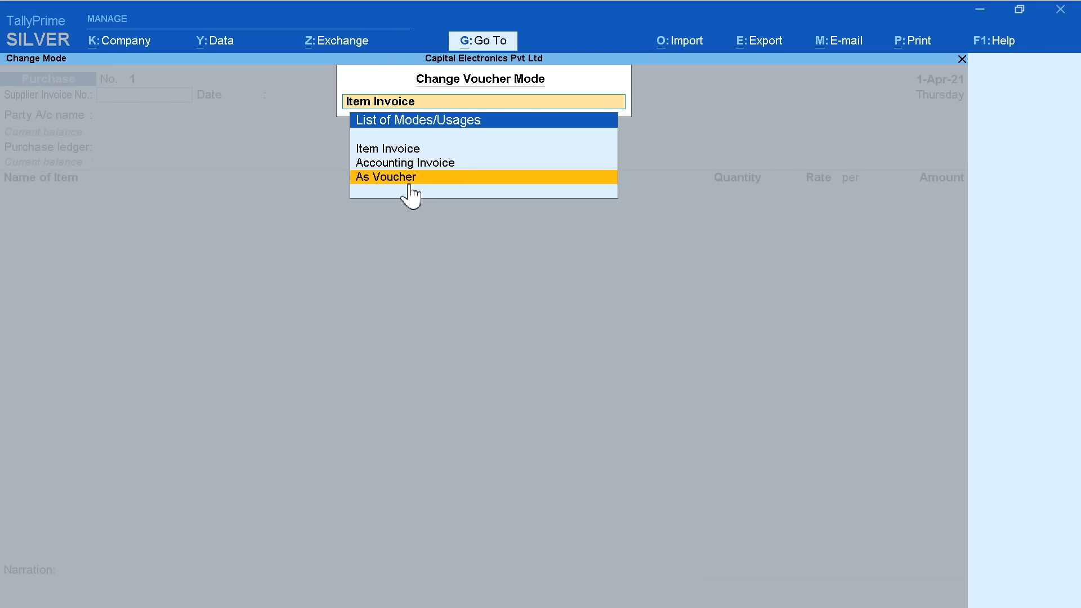
left_click(396, 177)
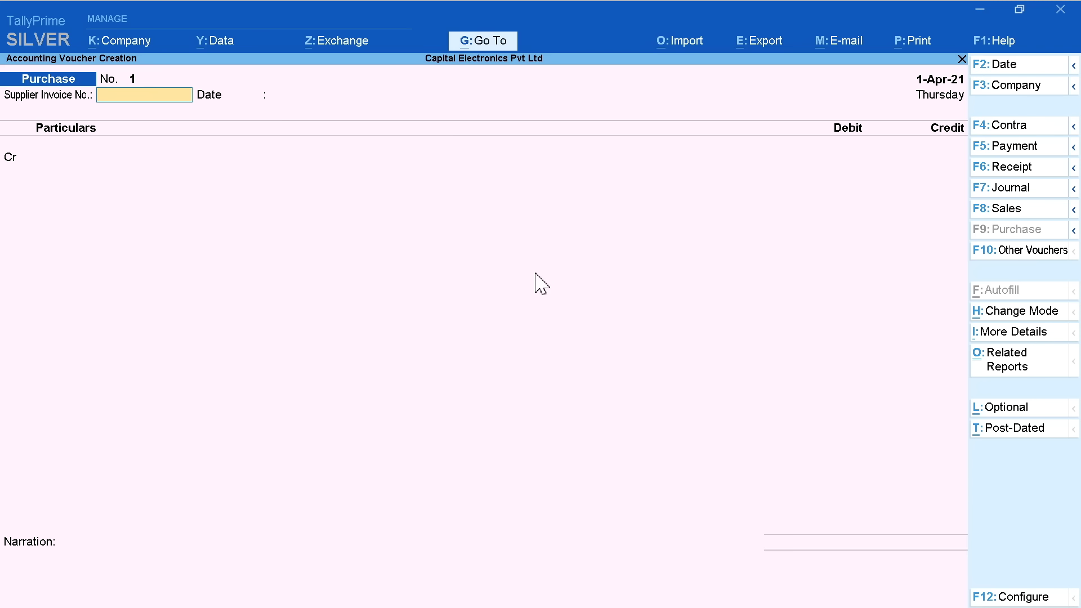
Try Accounting Invoice mode, return to Item Invoice, and enter supplier invoice number 002
left_click(1019, 314)
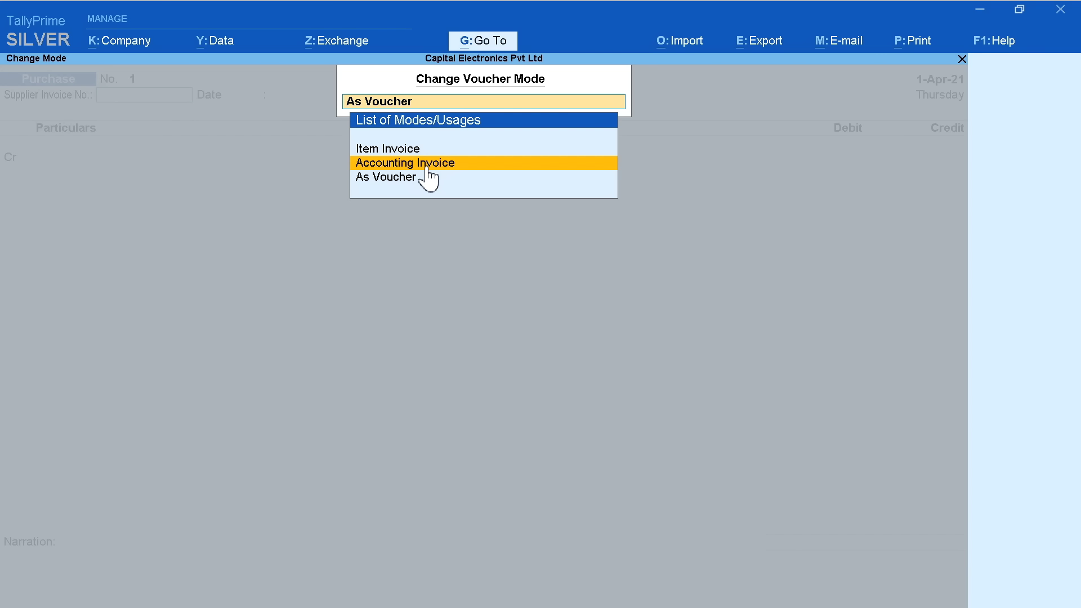
left_click(429, 163)
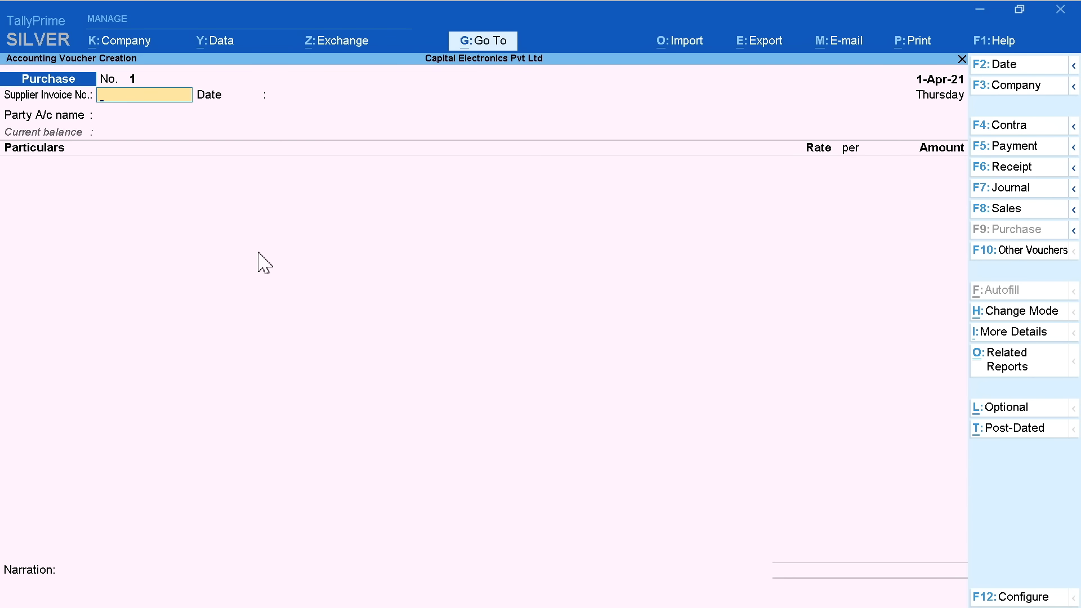
left_click(1006, 313)
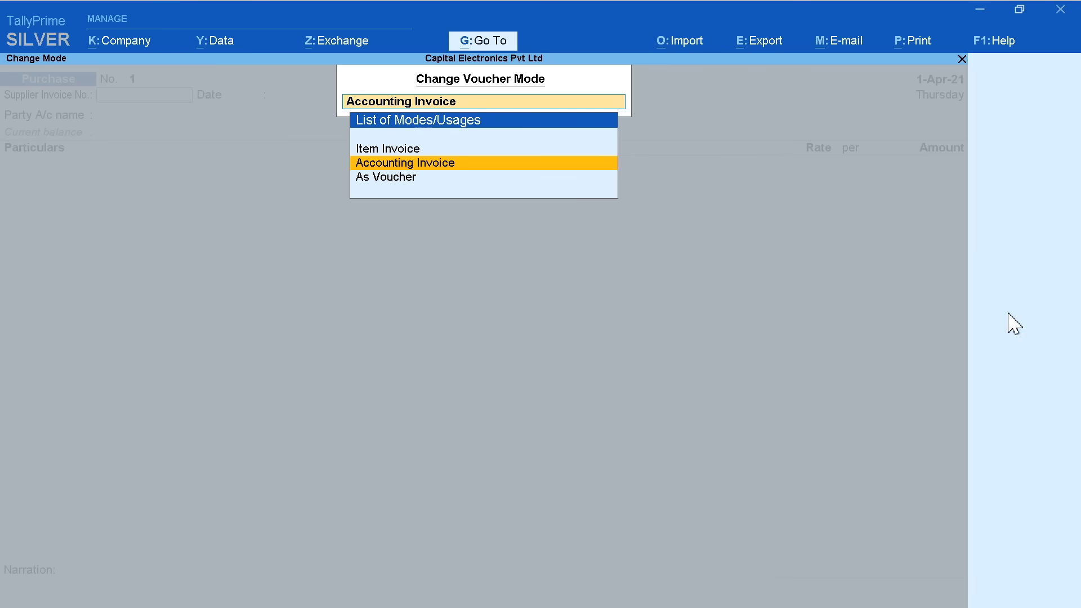
left_click(391, 149)
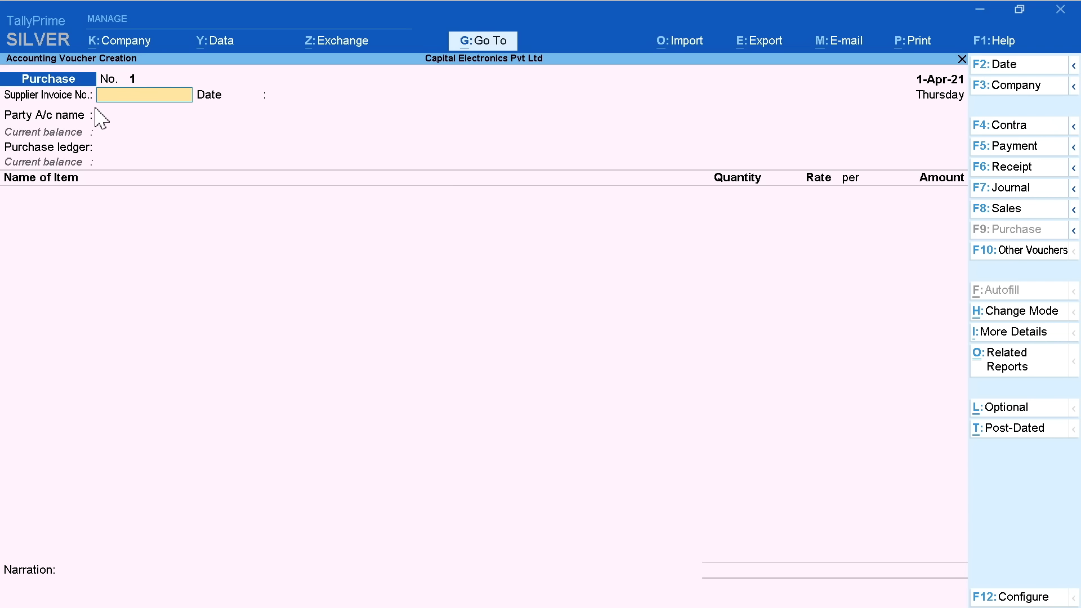
type("002")
key("Return")
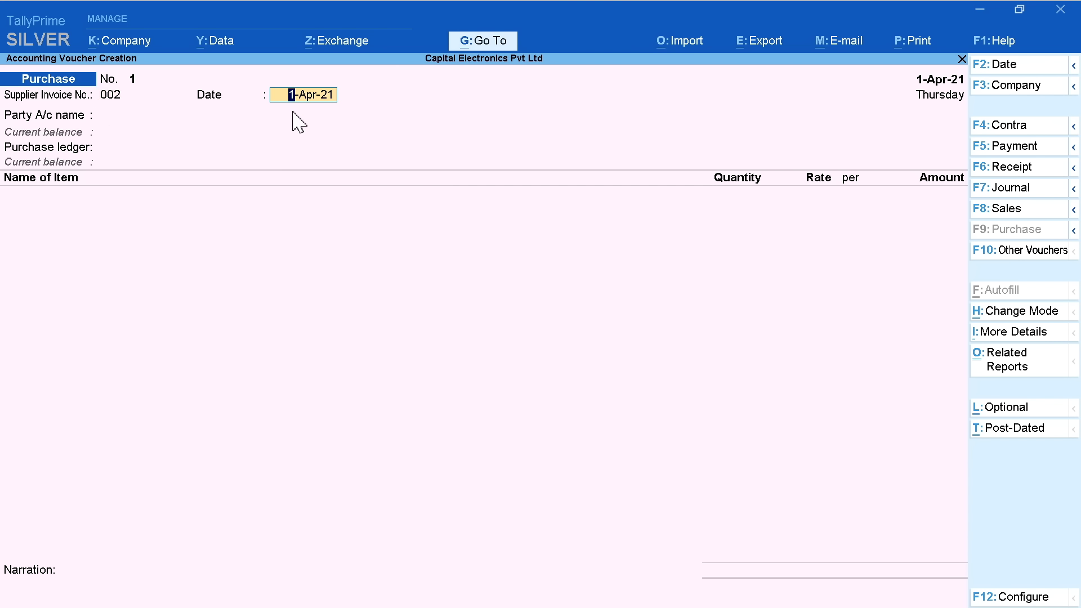
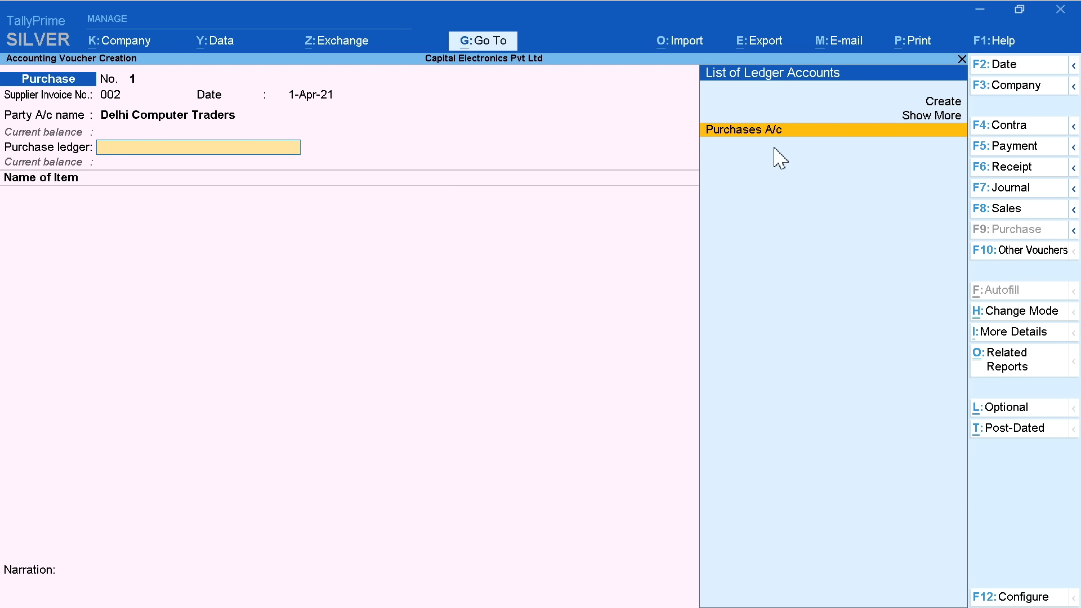
Accept Purchases A/c as the purchase ledger for the Delhi Computer Traders voucher
key("Return")
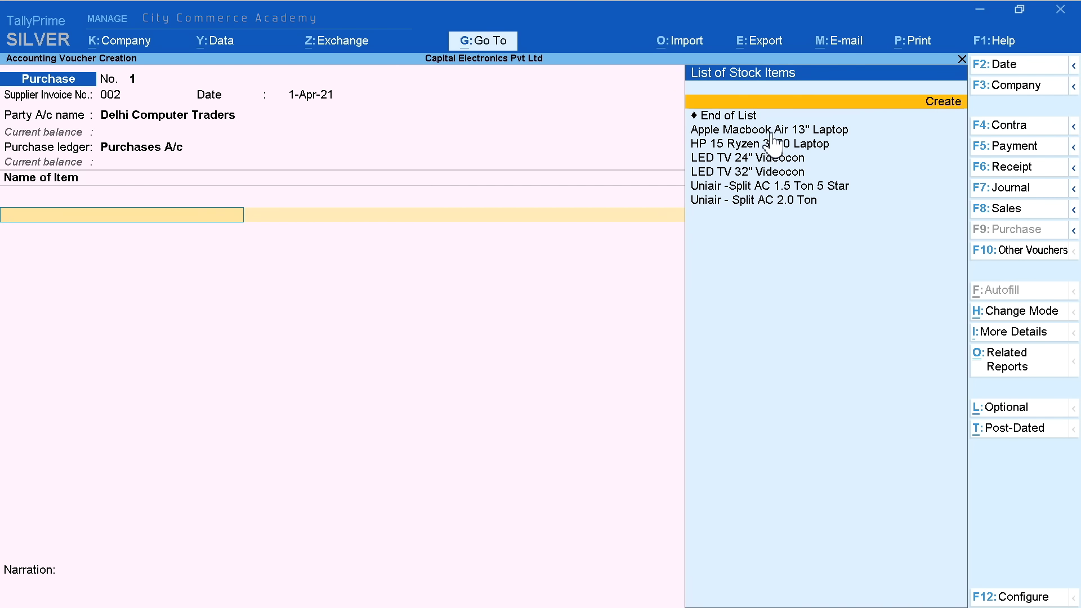
Add HP 15 Ryzen 3250 Laptop as the first item, with tracking number Not Applicable
key("Down")
key("Down")
key("Down")
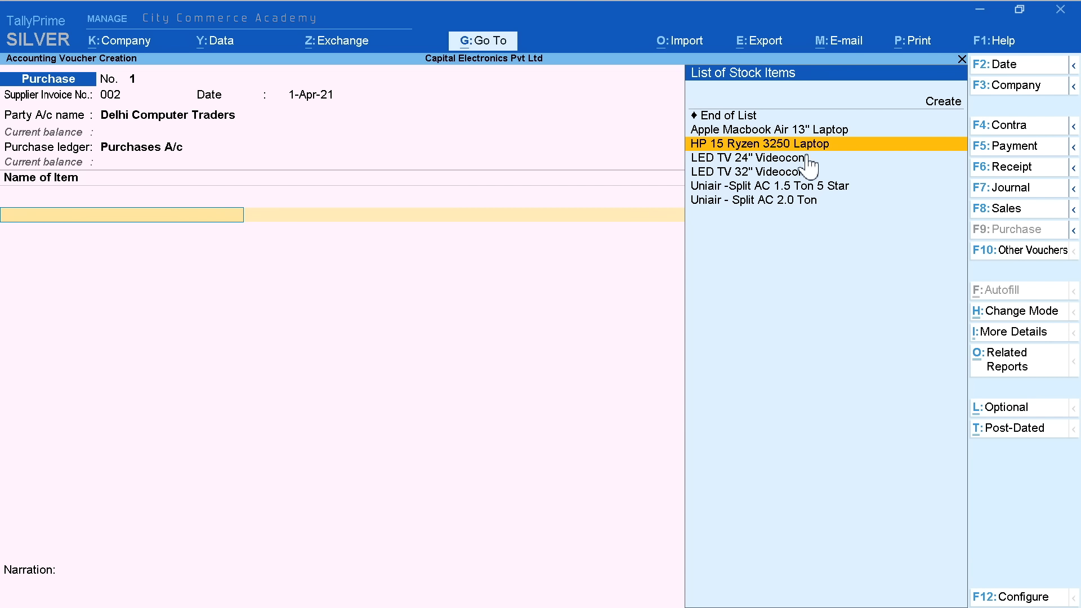
left_click(795, 148)
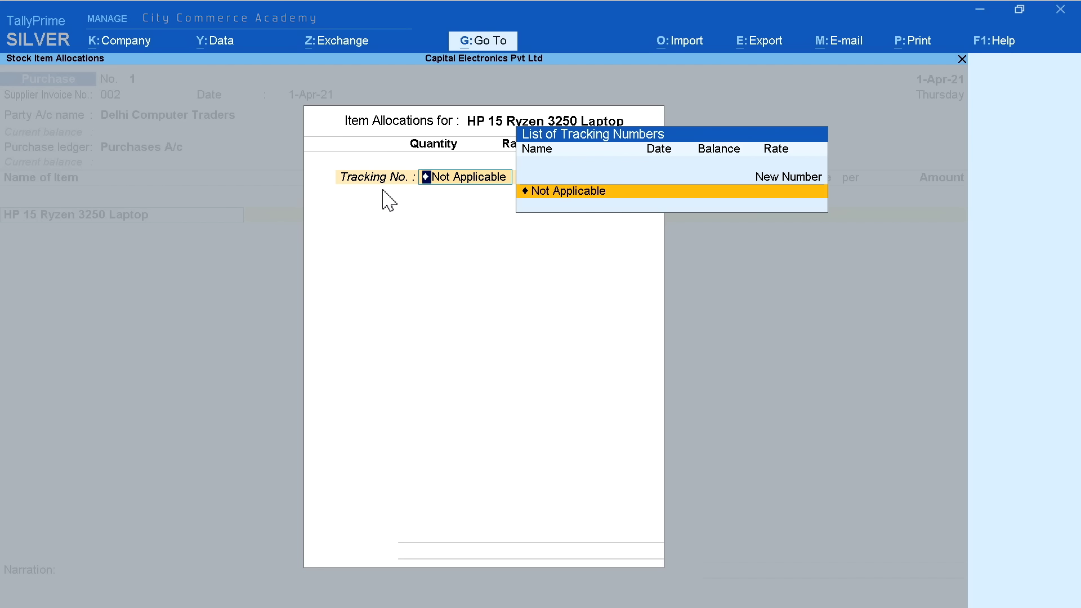
left_click(557, 195)
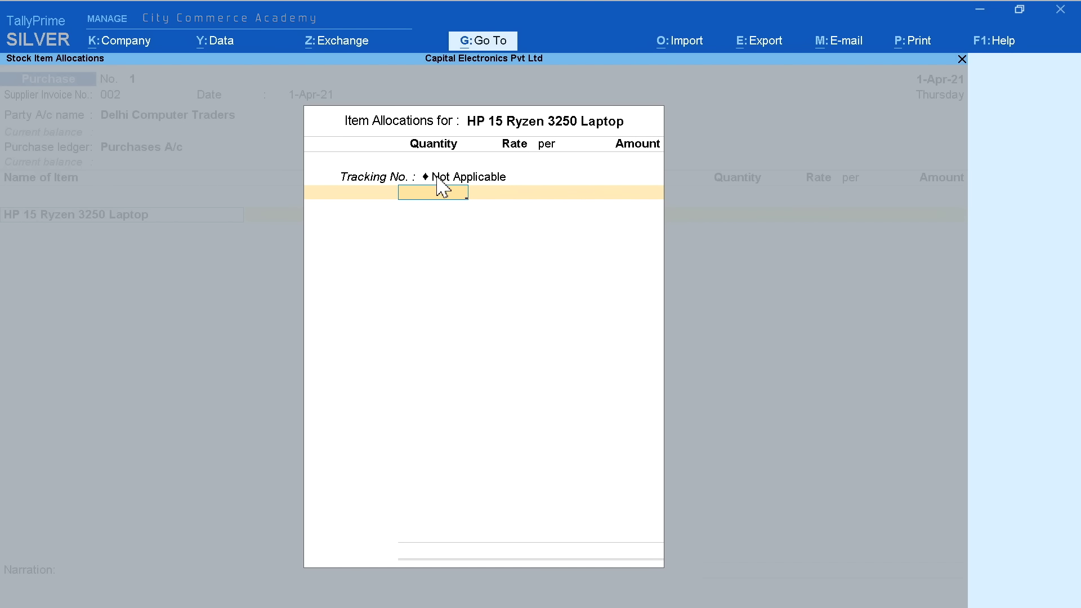
Allocate 5 Pcs of the HP laptop at 32,500.00, totalling 1,62,500
type("5")
key("Return")
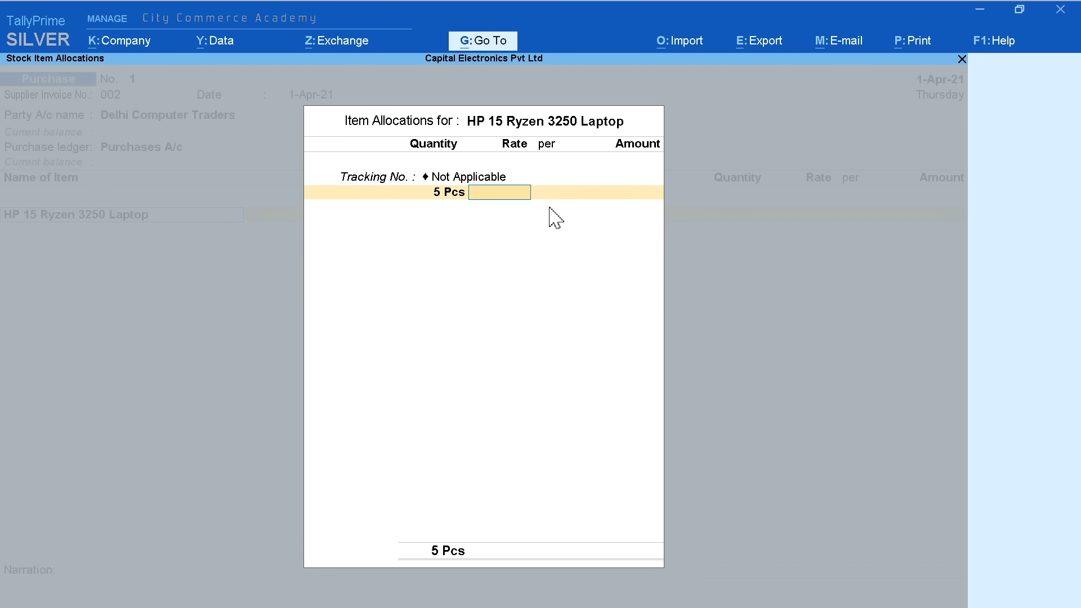
type("32500")
key("Return")
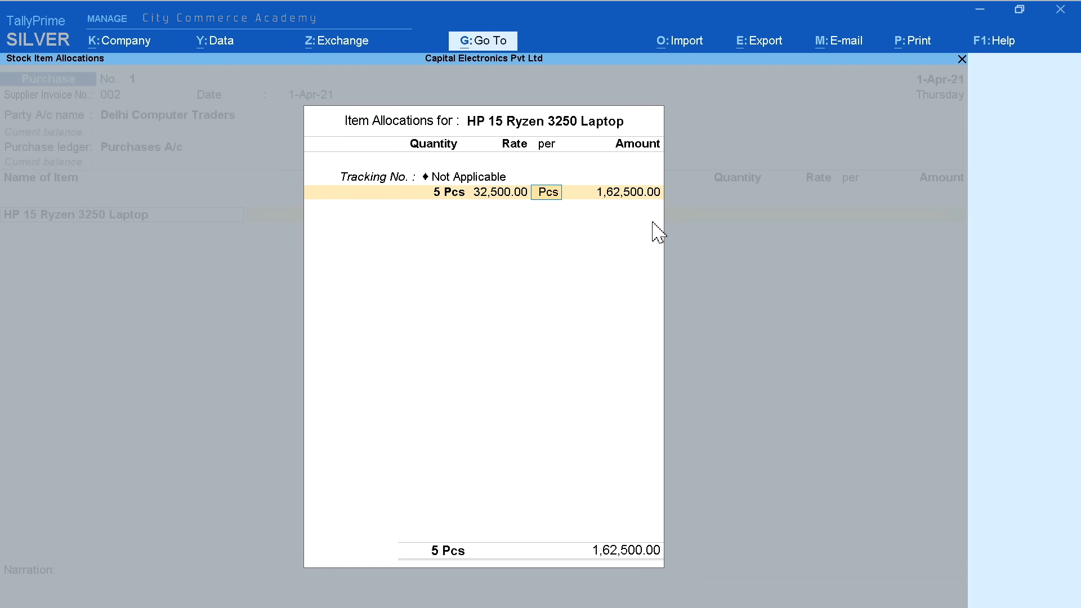
key("Return")
key("Return")
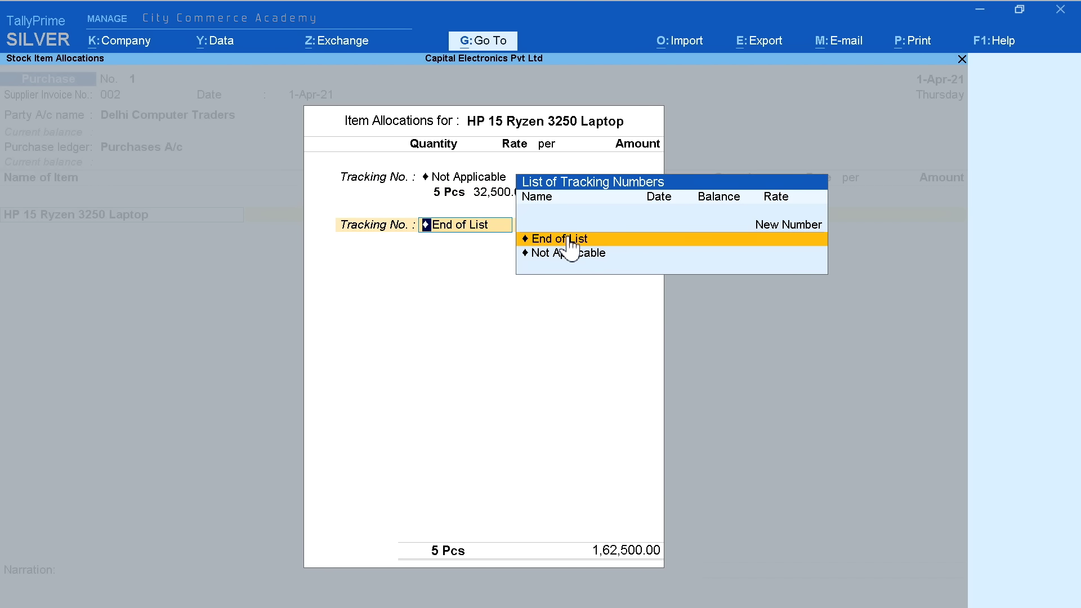
key("Return")
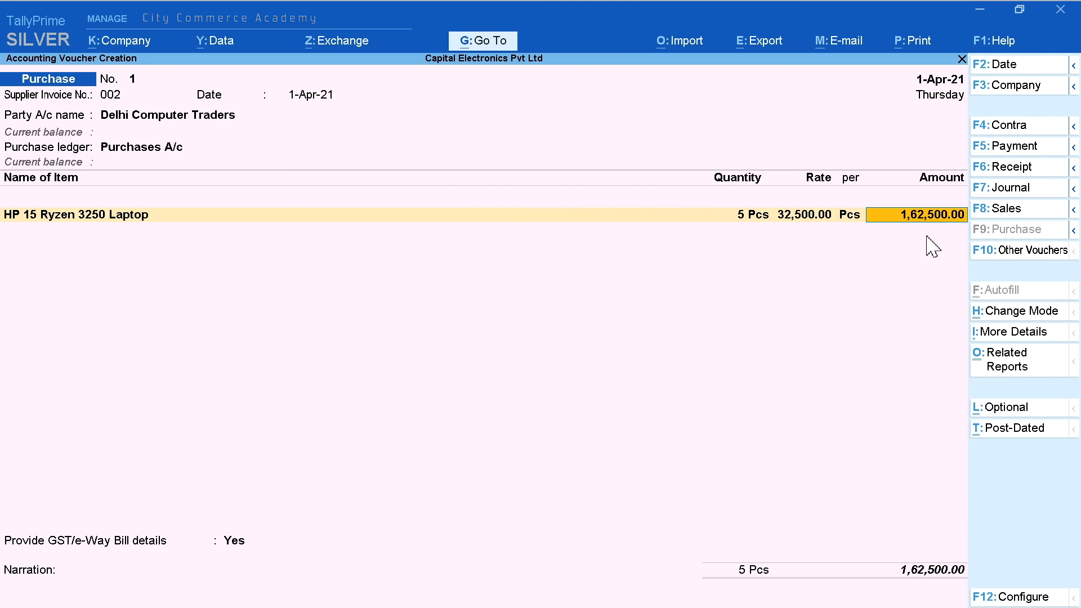
key("Return")
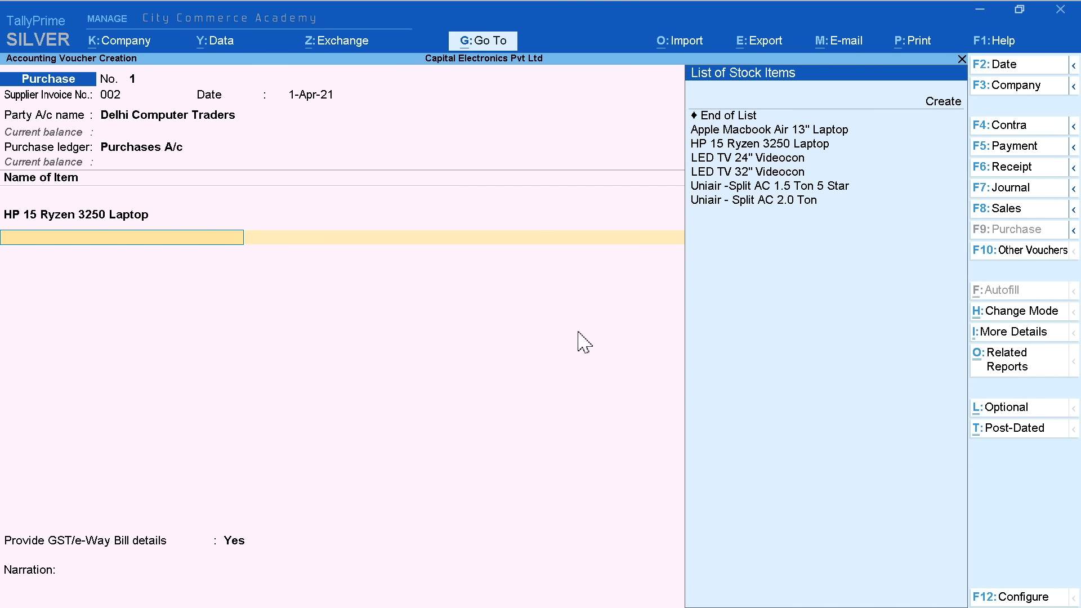
Add Apple Macbook Air 13" Laptop with 2 Pcs at 90,000.00, totalling 1,80,000
key("Down")
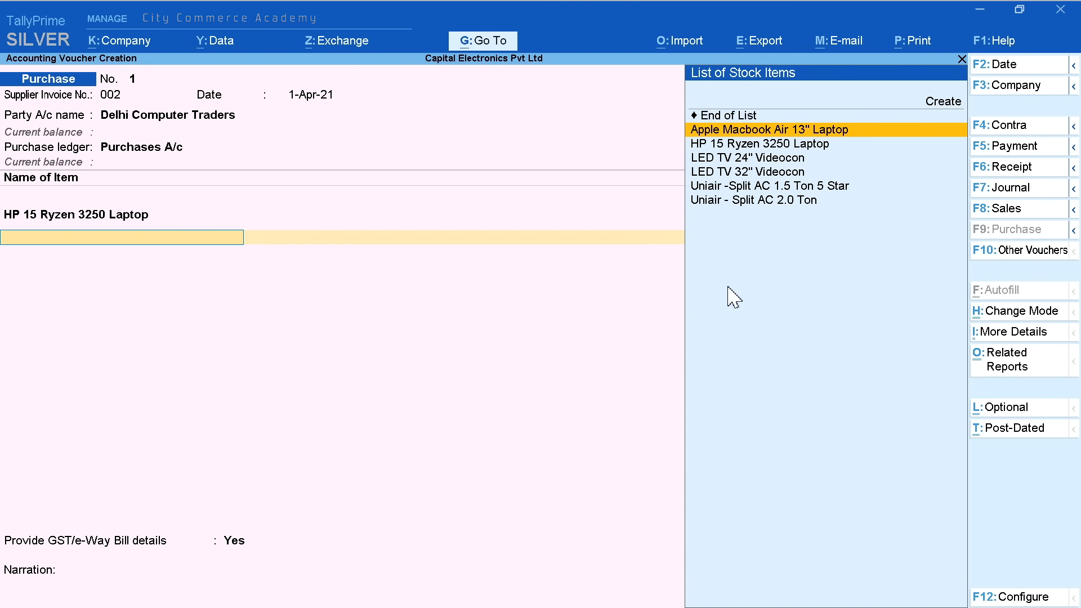
left_click(798, 136)
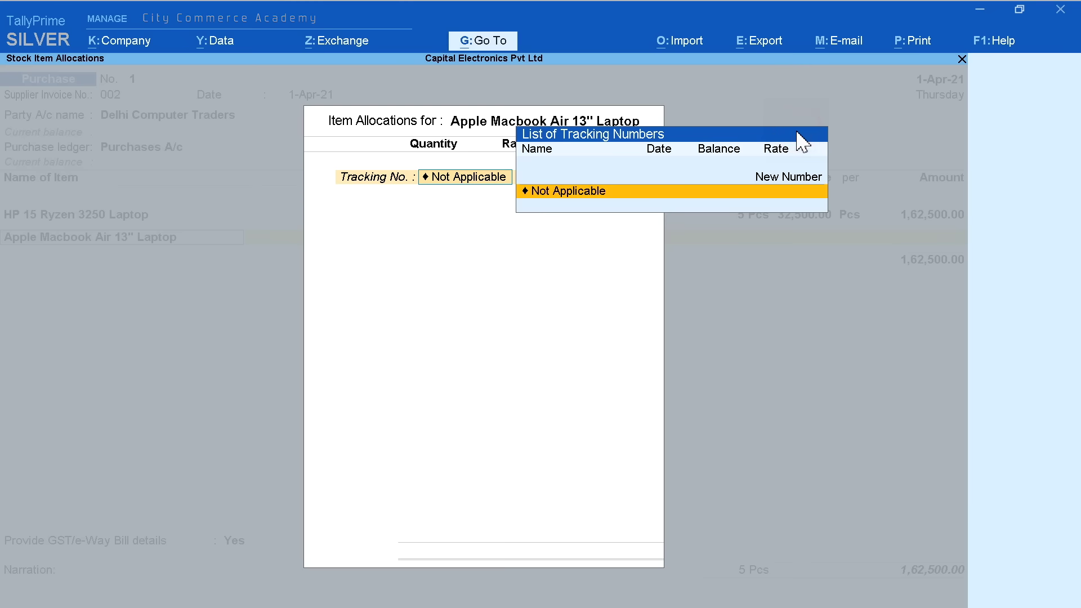
left_click(585, 189)
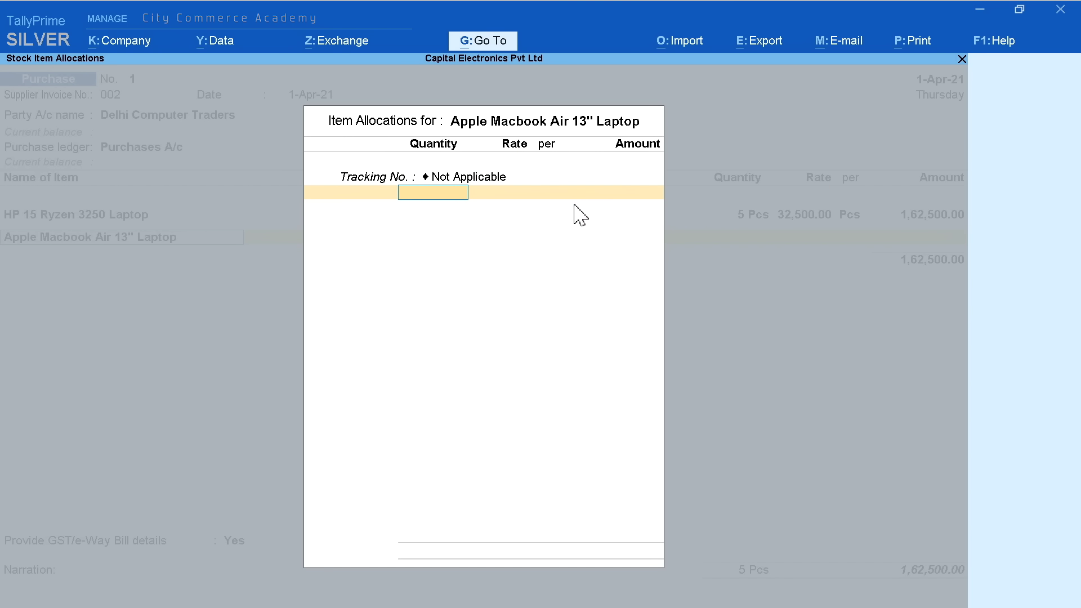
type("2")
key("Return")
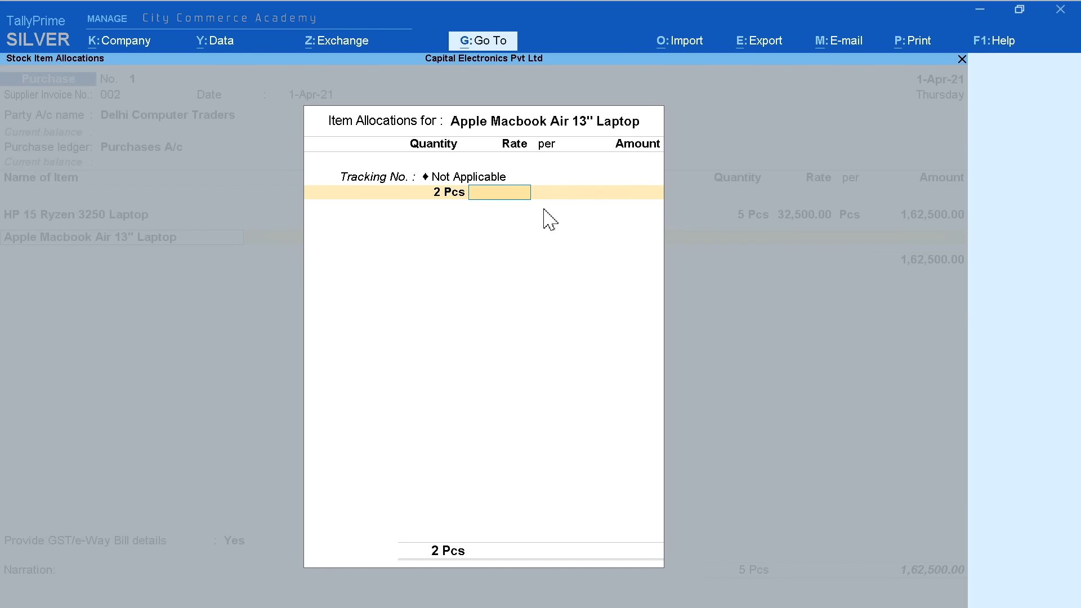
type("90000")
key("Return")
key("Return")
key("Return")
left_click(580, 234)
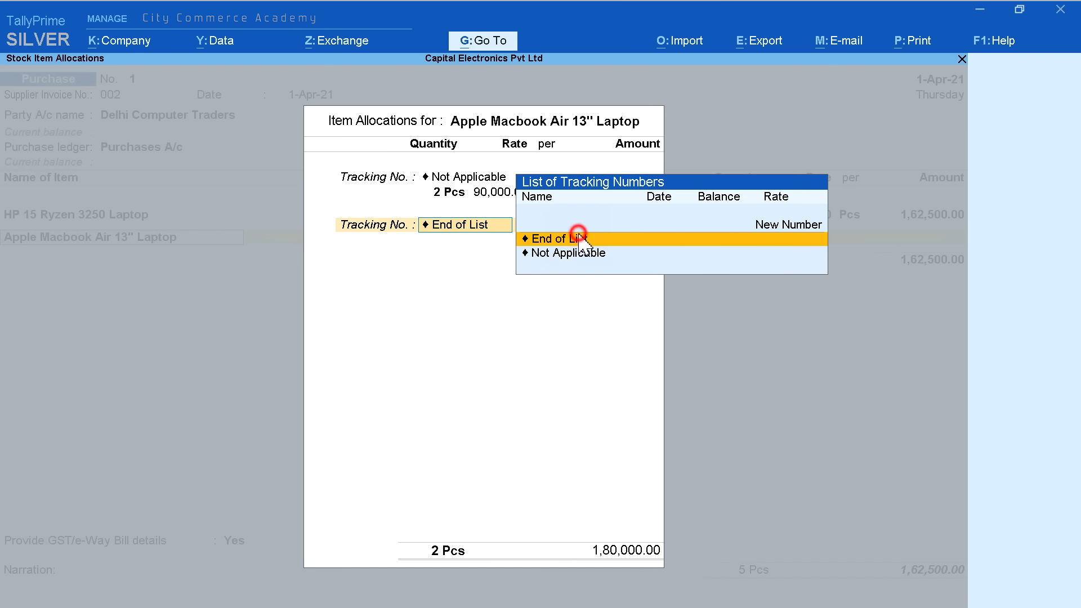
key("Return")
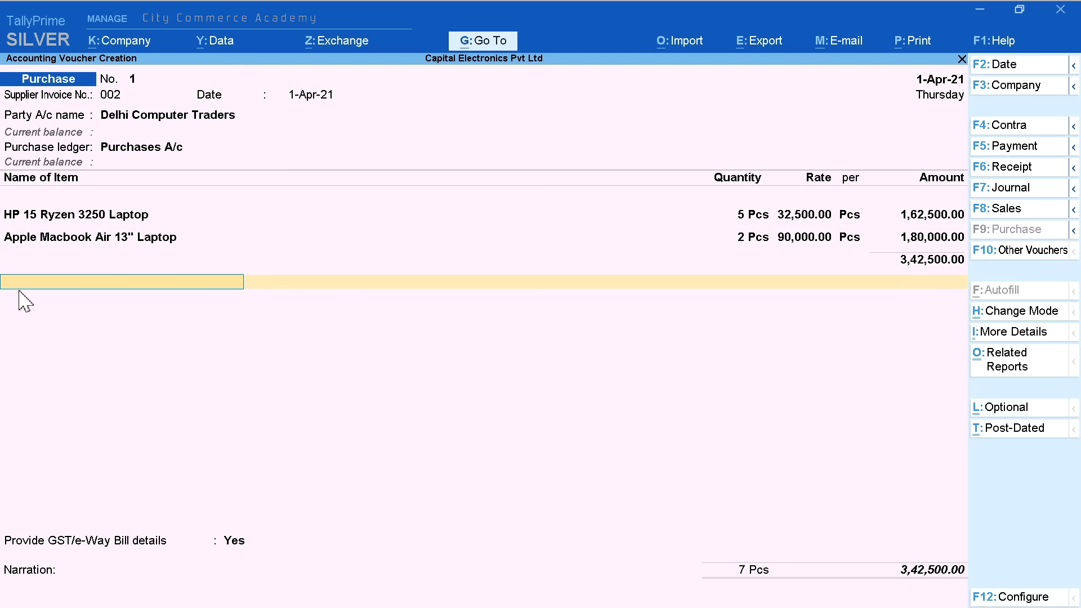
Add CGST A/c and SGST A/c tax lines of 30,825.00 each
type("C")
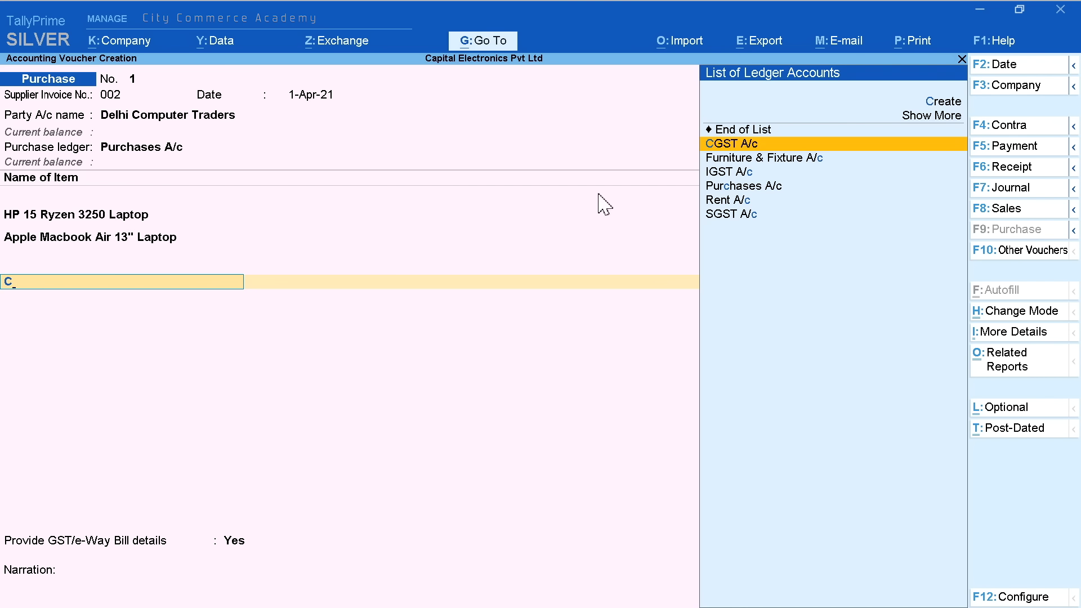
key("Return")
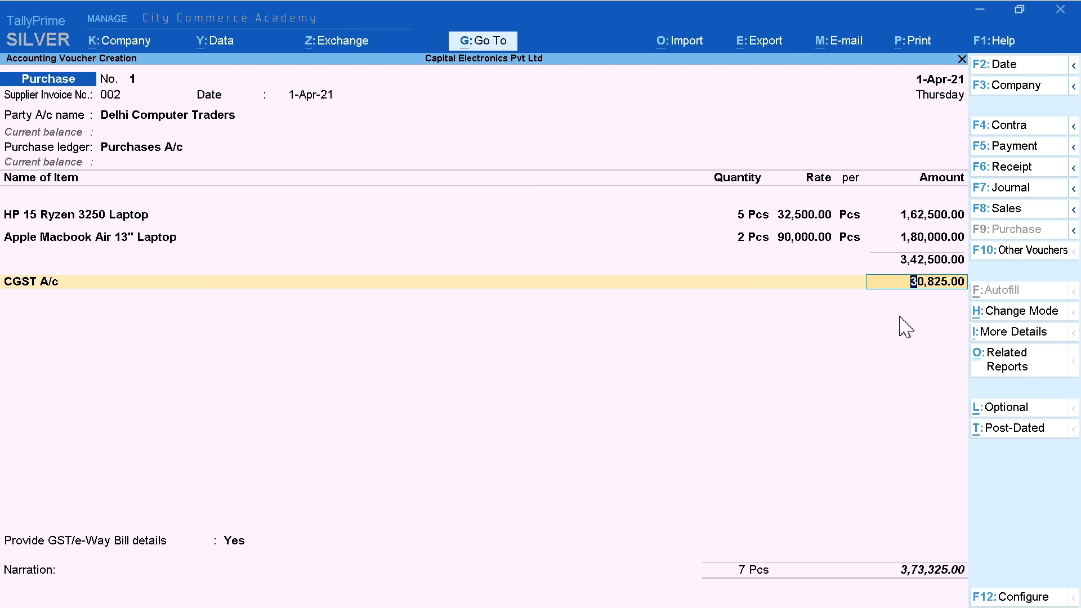
key("Return")
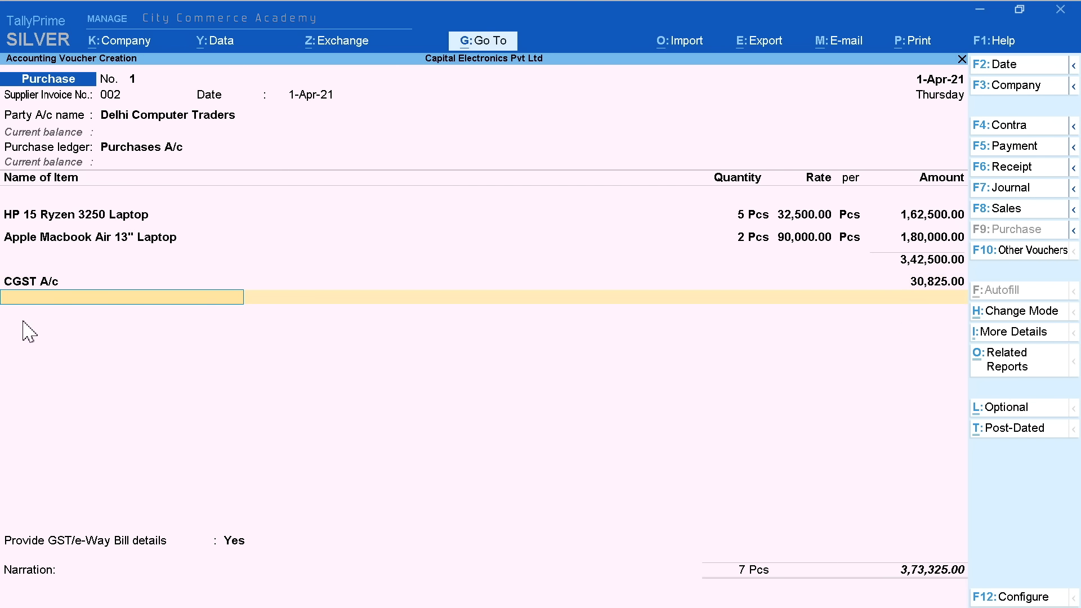
type("S")
key("Return")
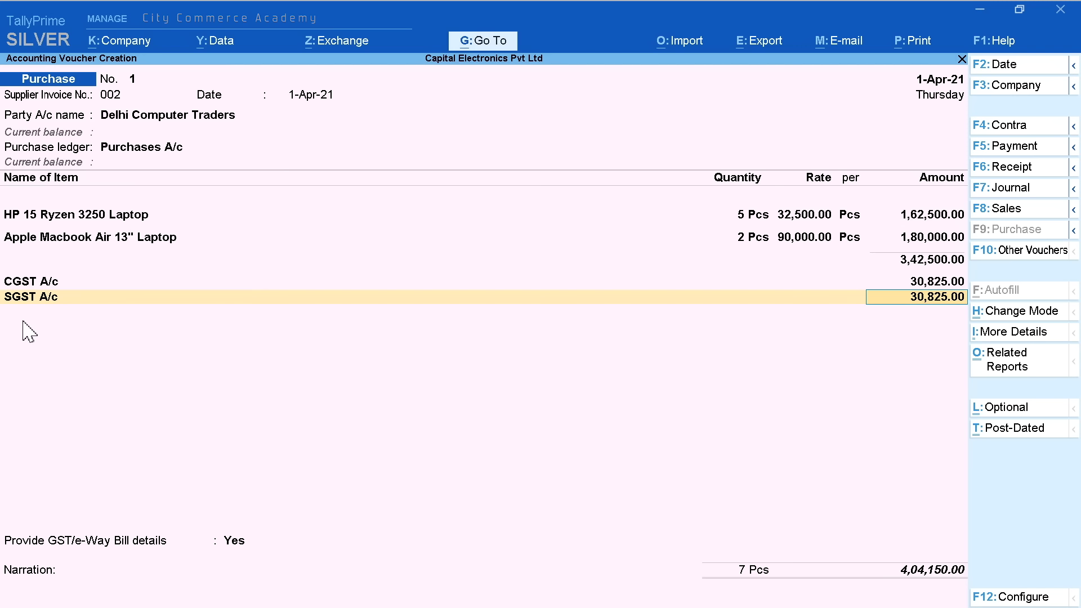
key("Return")
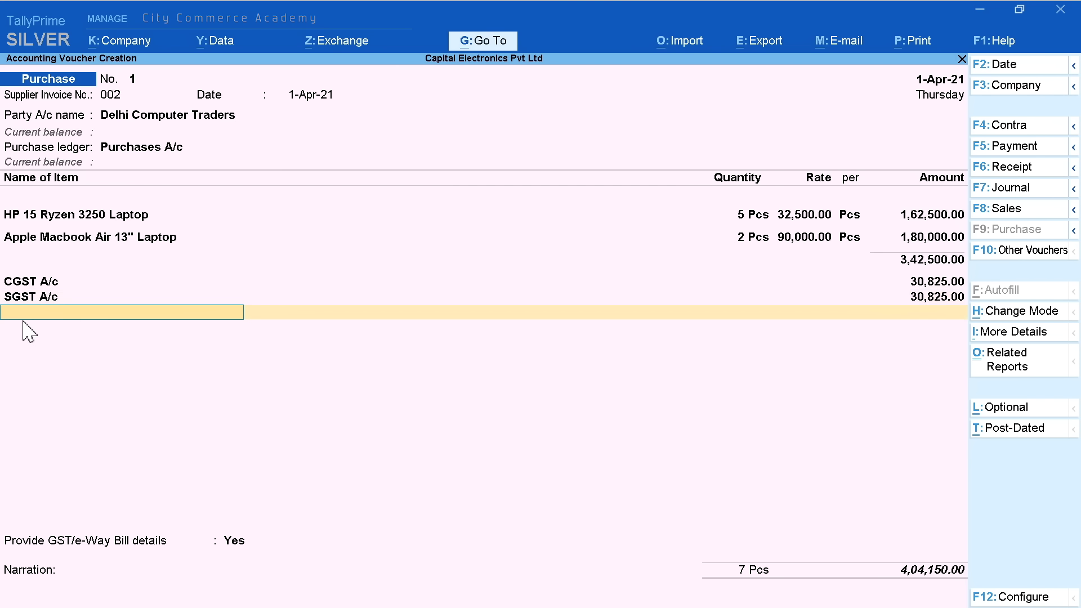
key("Return")
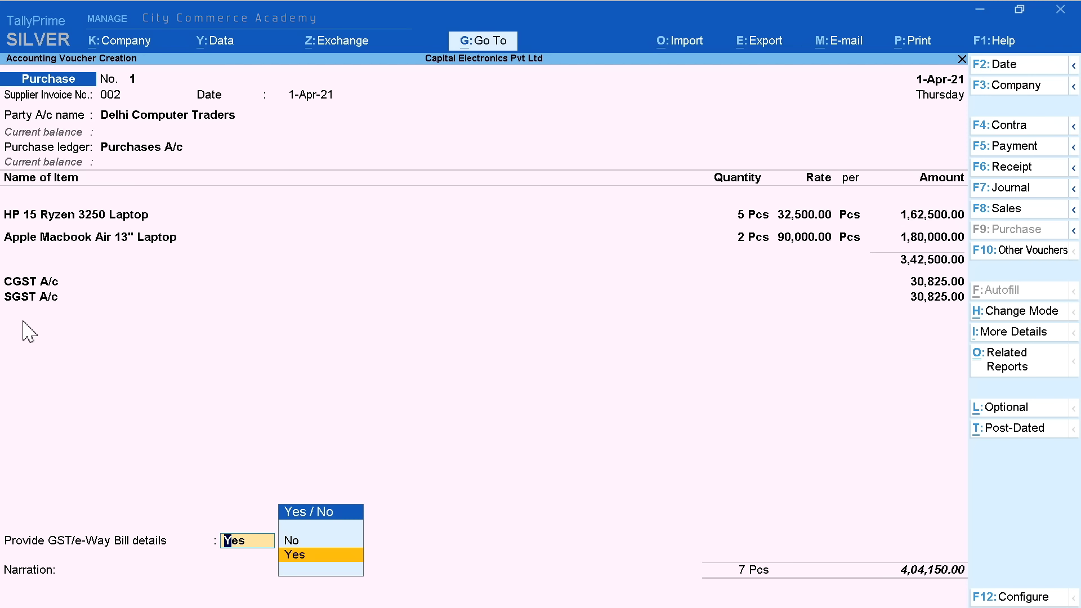
Keep GST details at Yes, enter narration 'Invoice No. 002' and save the voucher
key("Return")
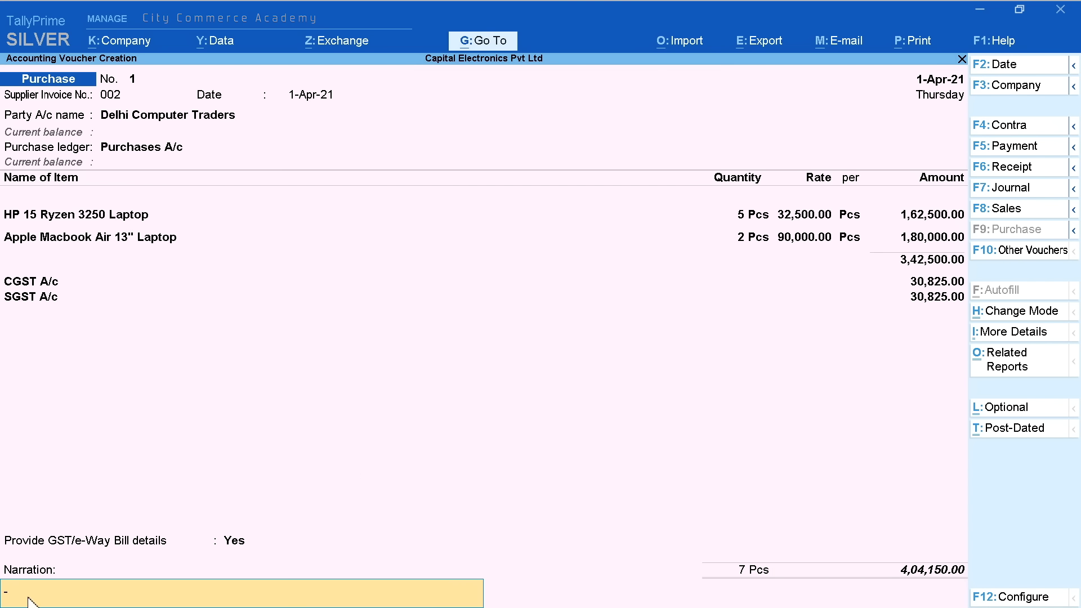
type("Invoice No. 002")
key("Return")
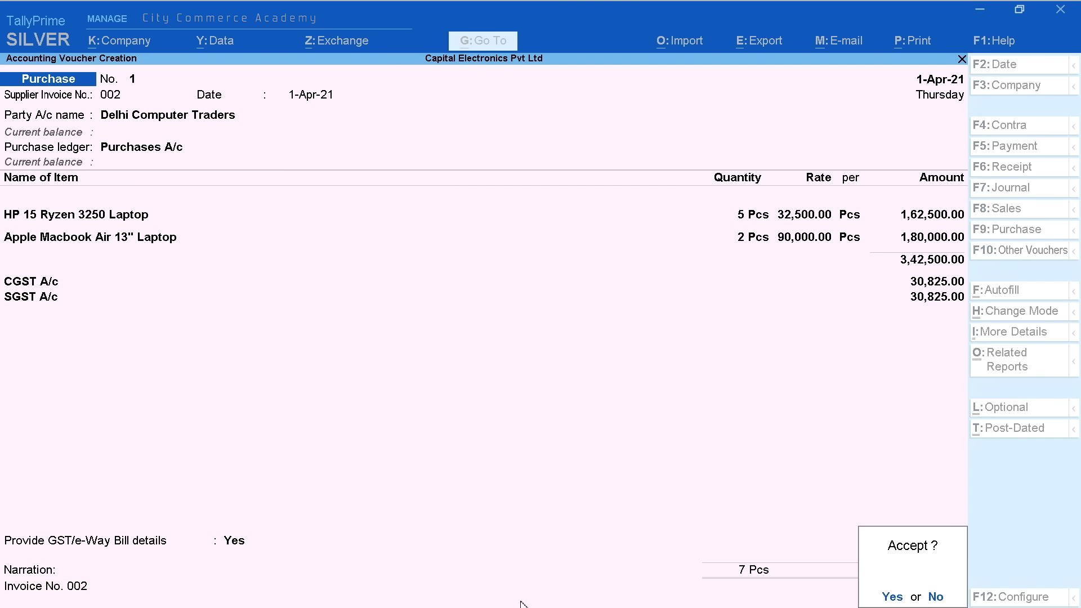
left_click(888, 597)
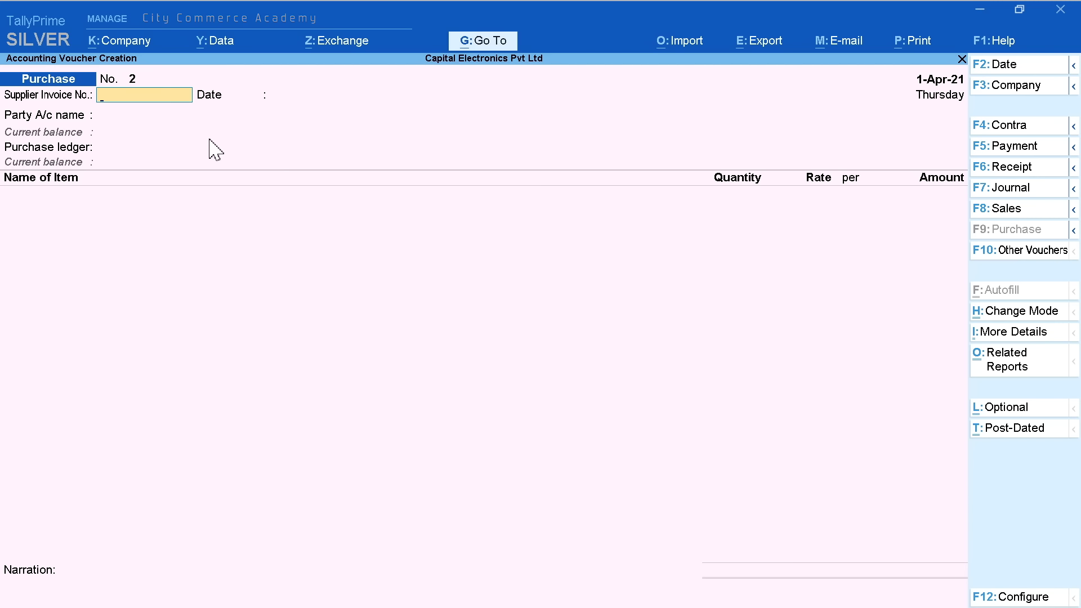
Date the voucher 2-Apr-21 with supplier invoice 580 and party Videomex International Pvt. Ltd., skipping receipt details
left_click(1034, 67)
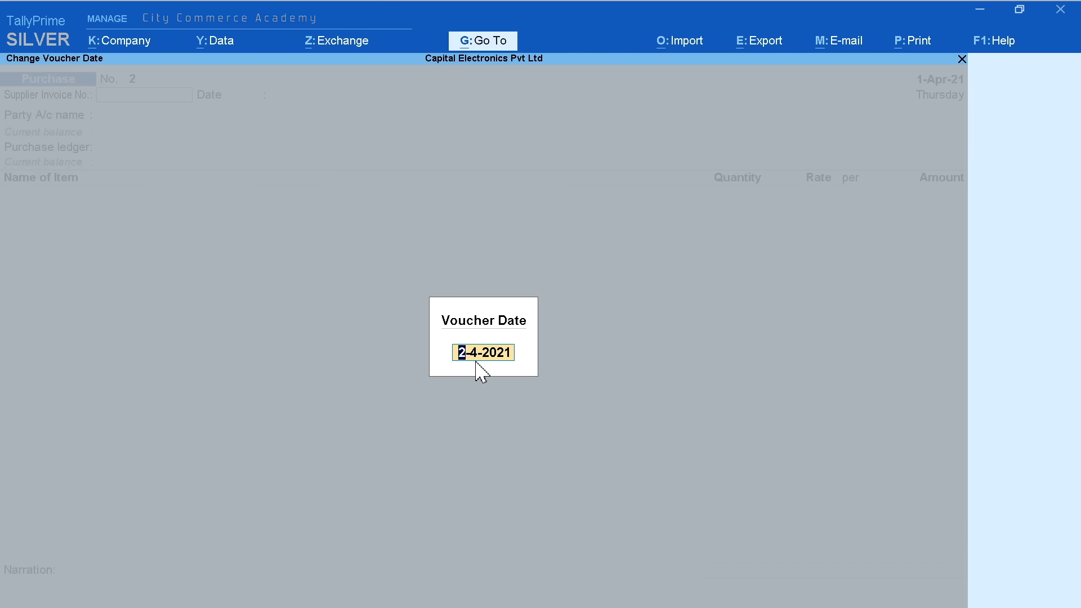
key("Return")
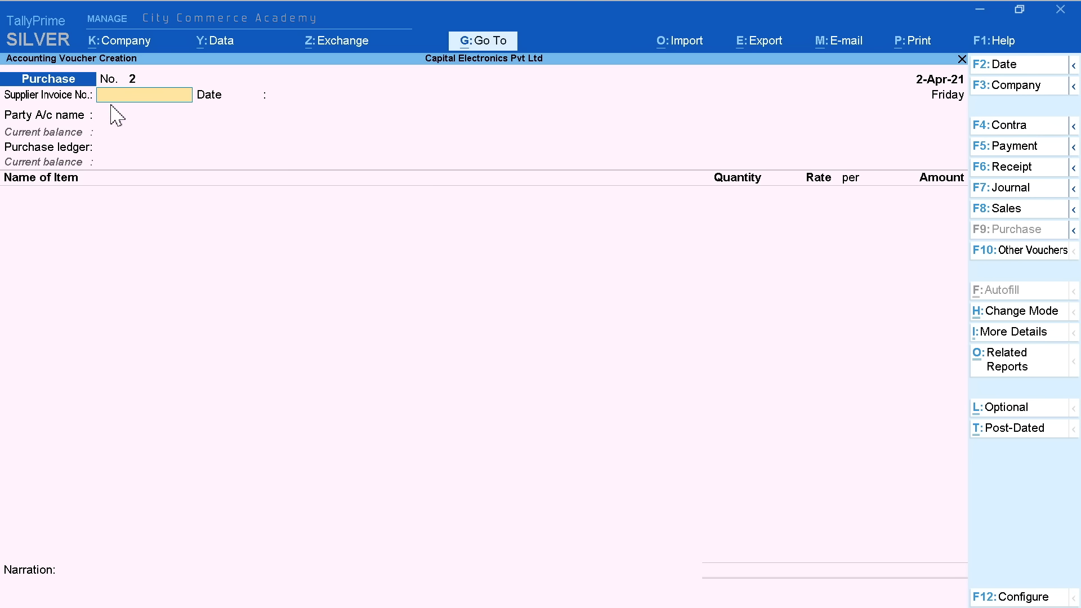
type("580")
key("Return")
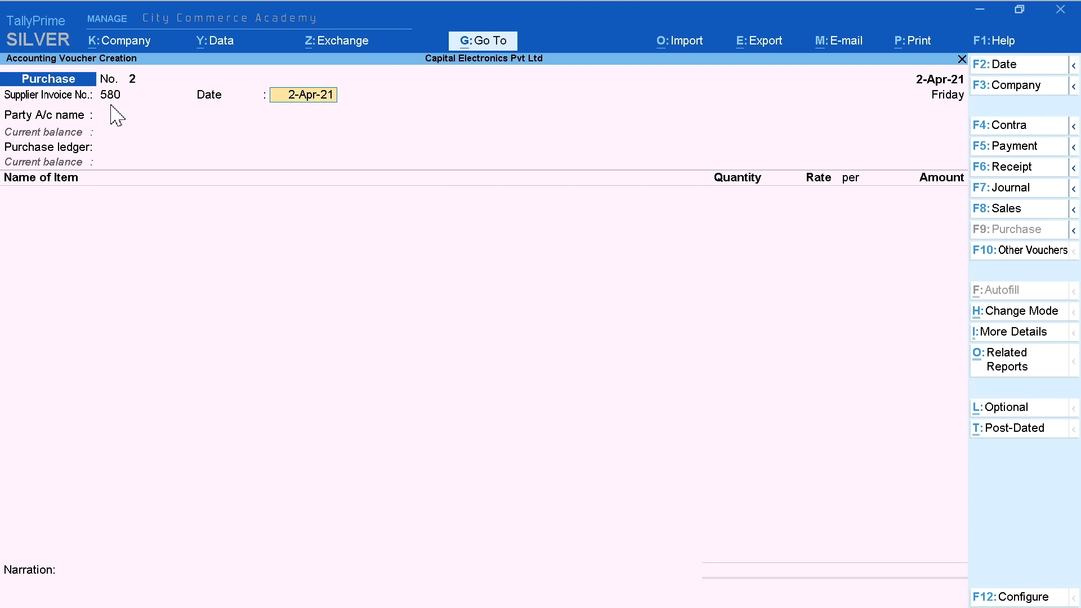
key("Return")
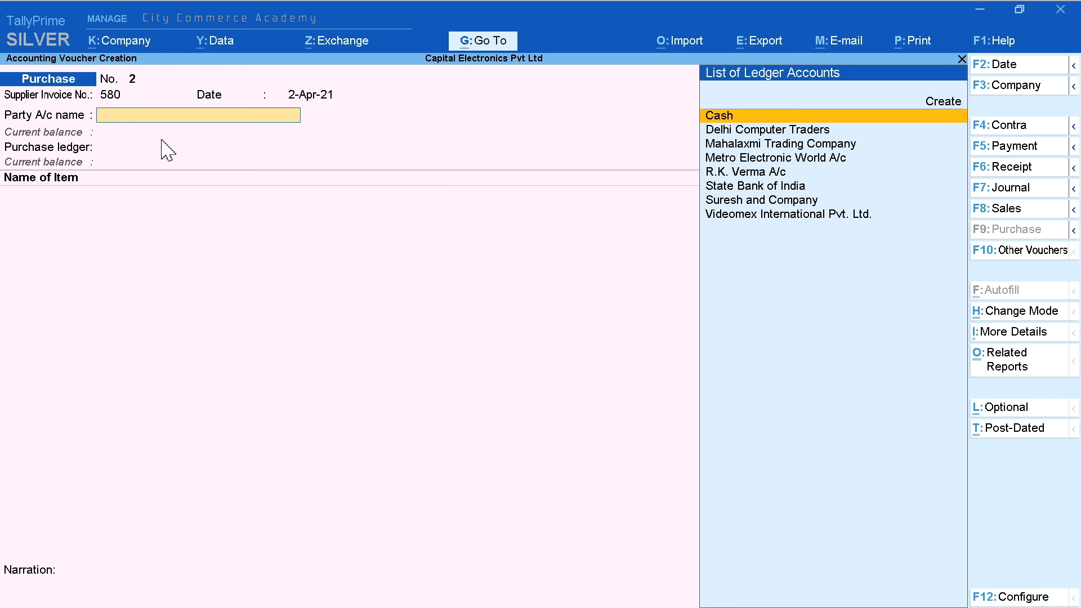
key("Down")
key("Down")
key("Down")
key("Down")
key("Down")
key("Down")
key("Down")
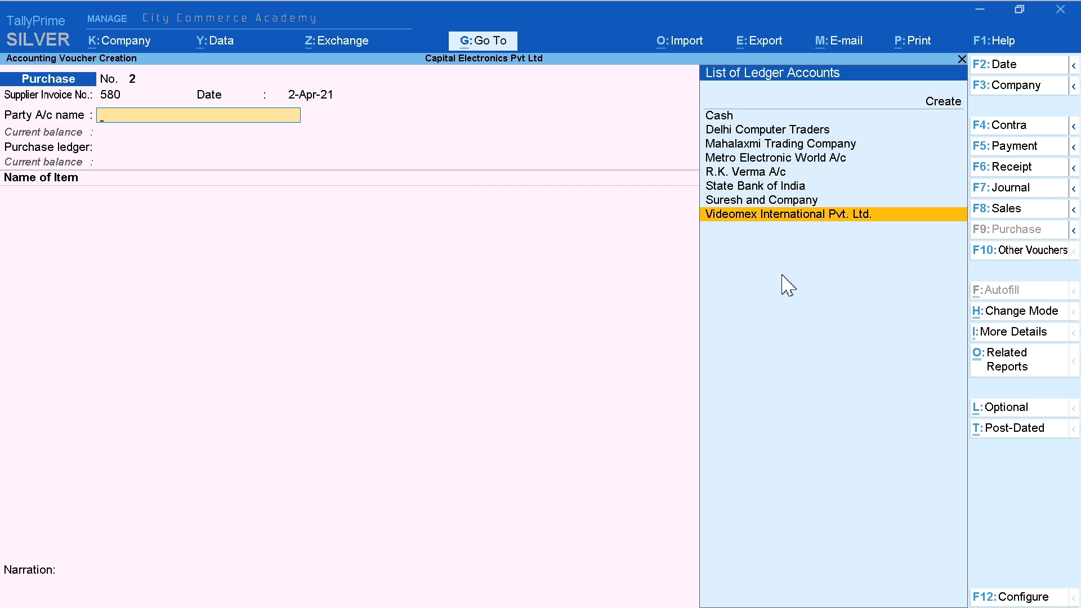
key("Return")
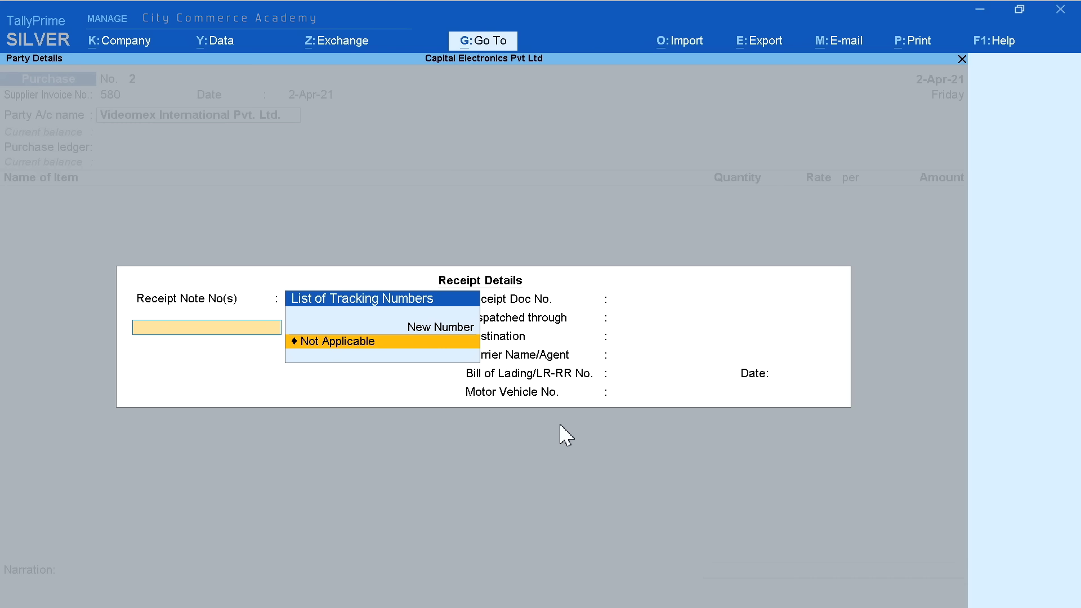
key("Escape")
key("y")
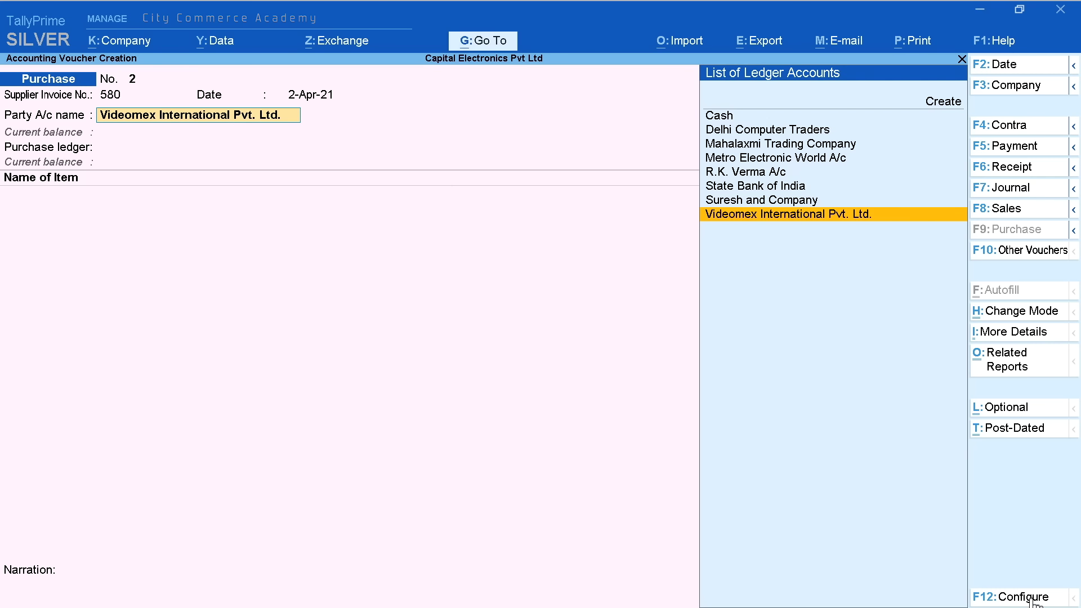
In F12 Configure, set Provide Supplier details and Receipt, Order, and Import details to No
left_click(1024, 598)
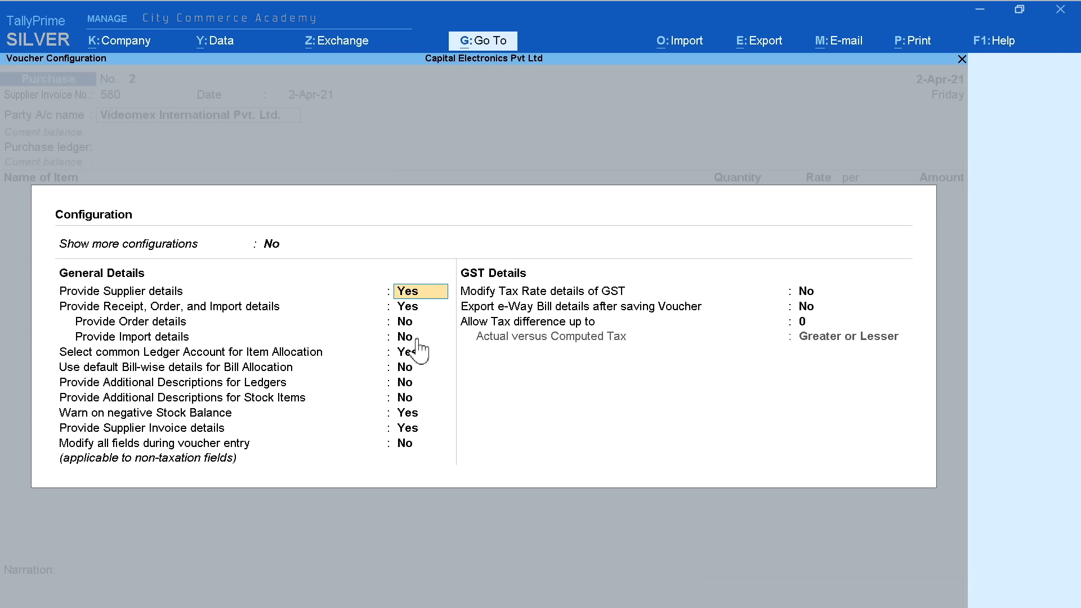
type("n")
key("Return")
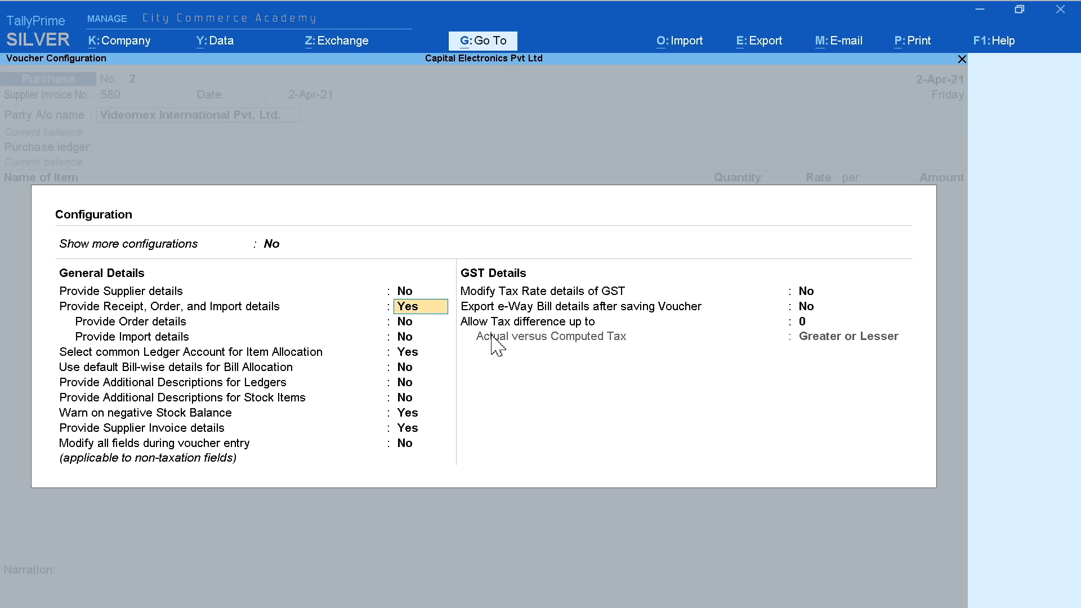
type("n")
key("Return")
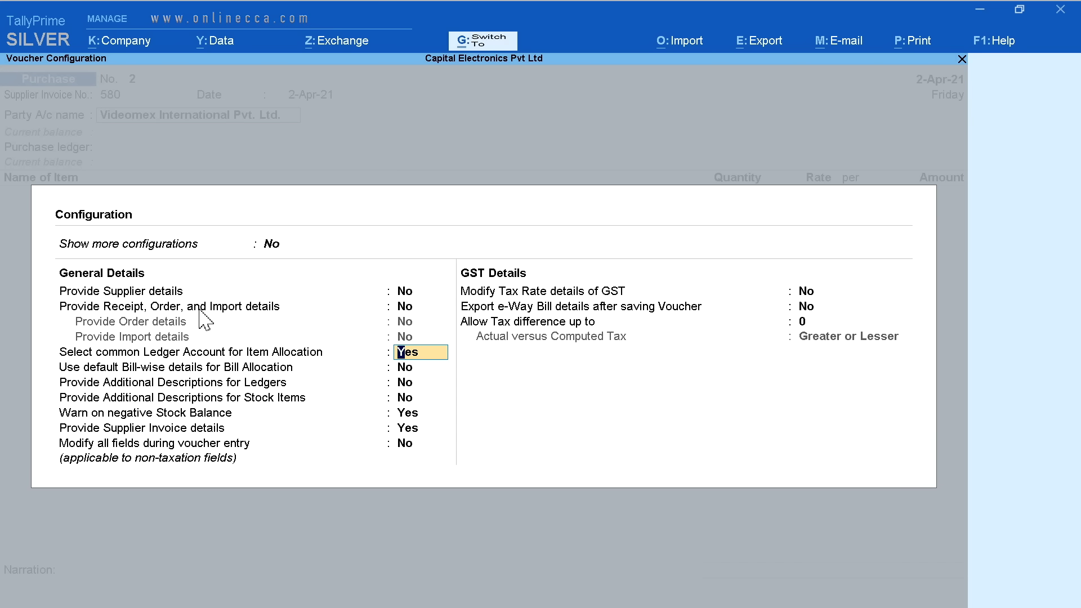
key("ctrl+a")
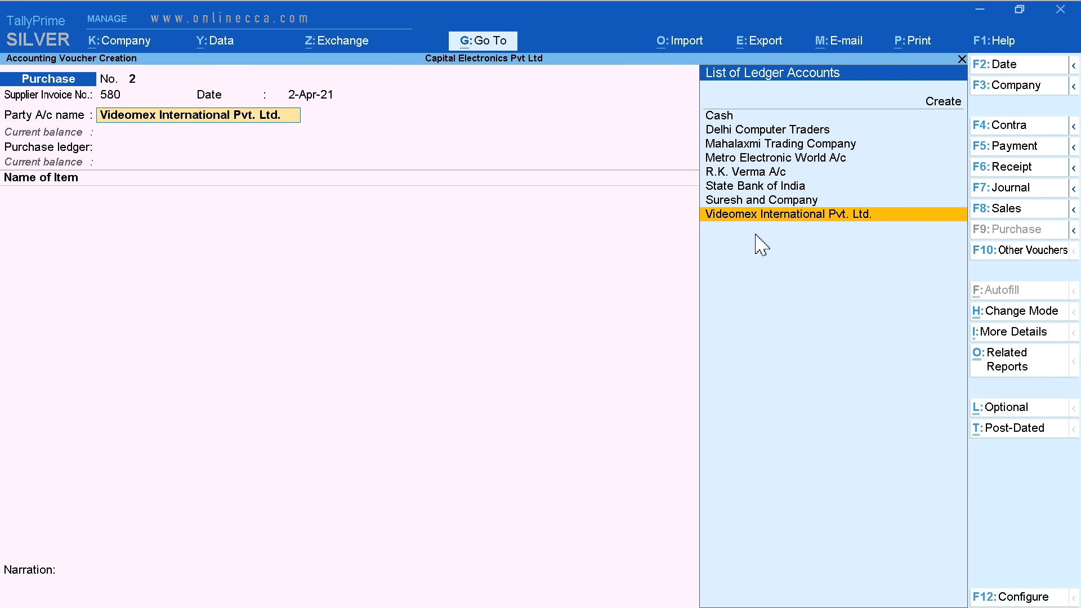
Under Purchases A/c, add 6 Pcs of LED TV 24" Videocon for 74,400
key("Return")
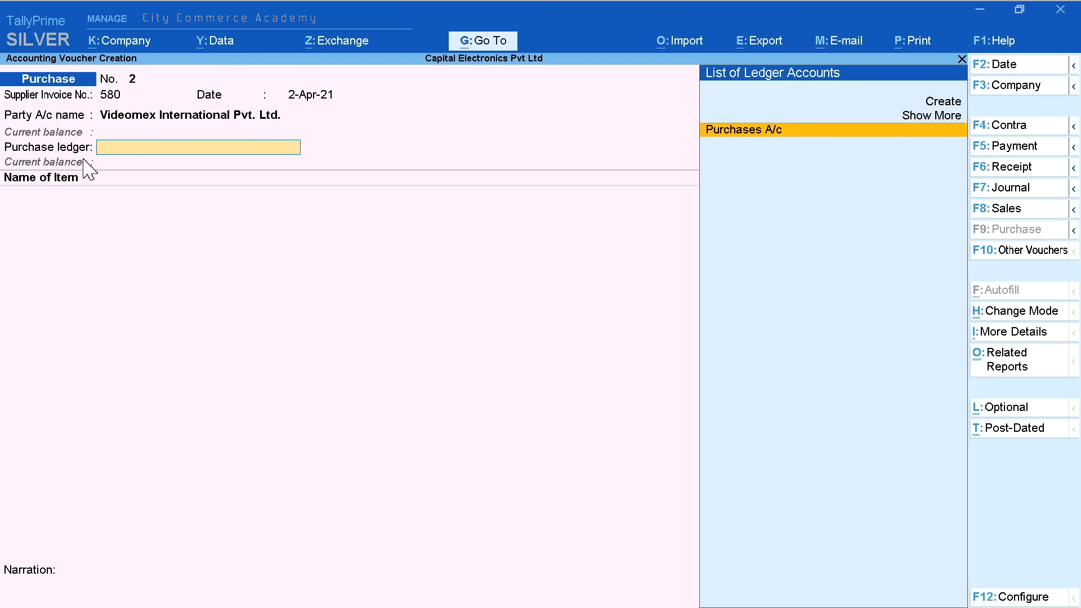
key("Return")
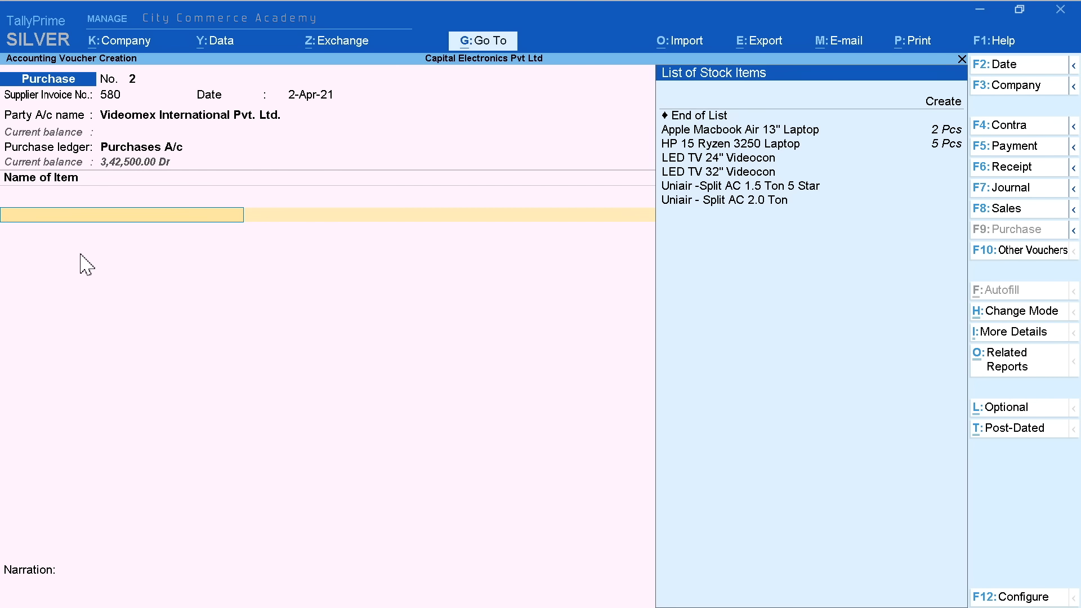
key("Down")
key("Down")
key("Down")
key("Down")
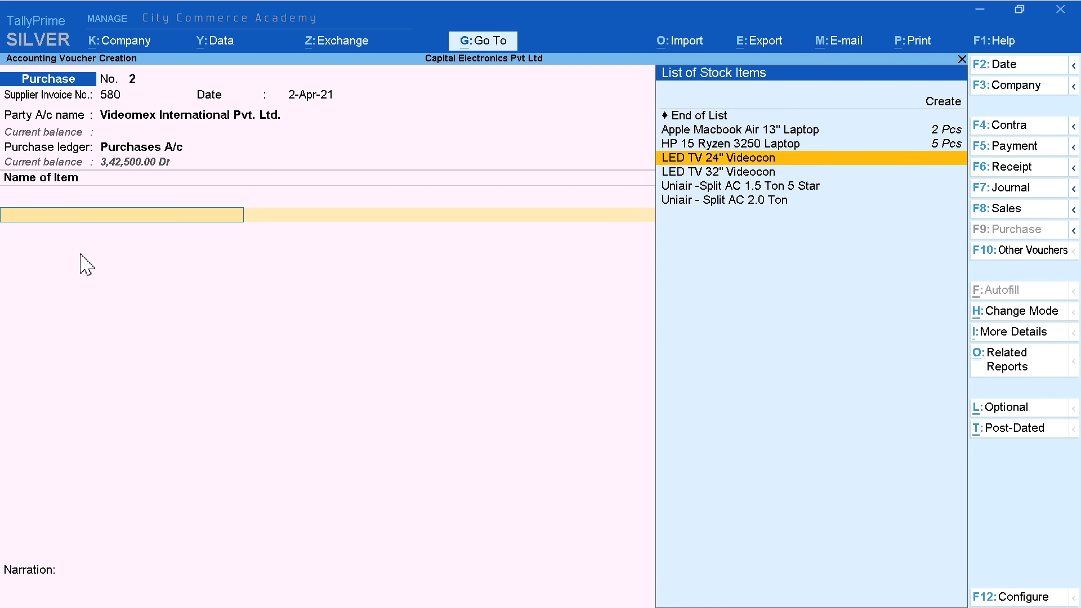
key("Return")
key("Up")
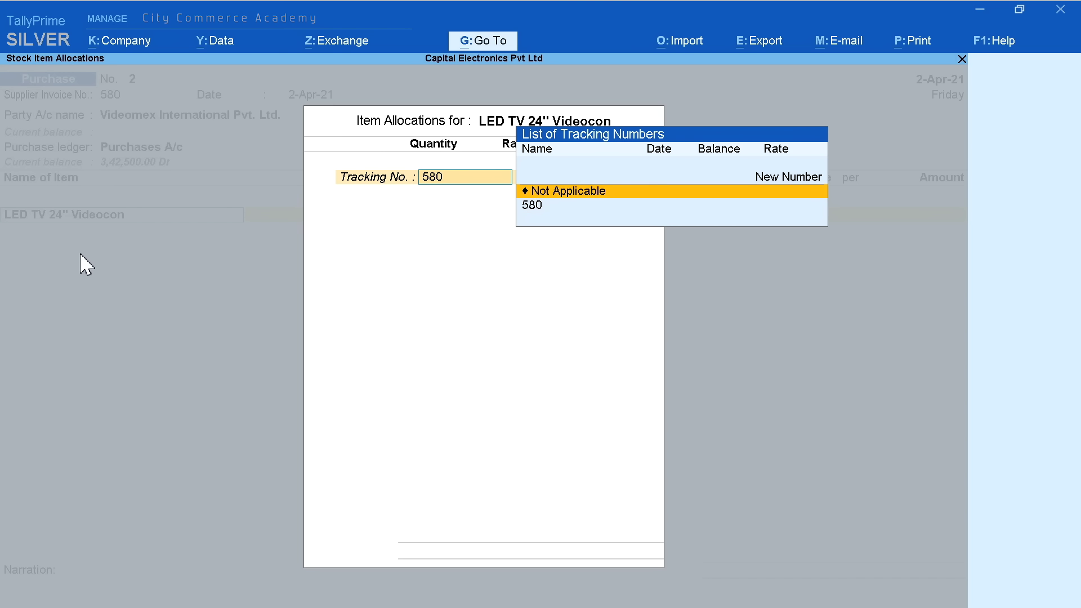
key("Return")
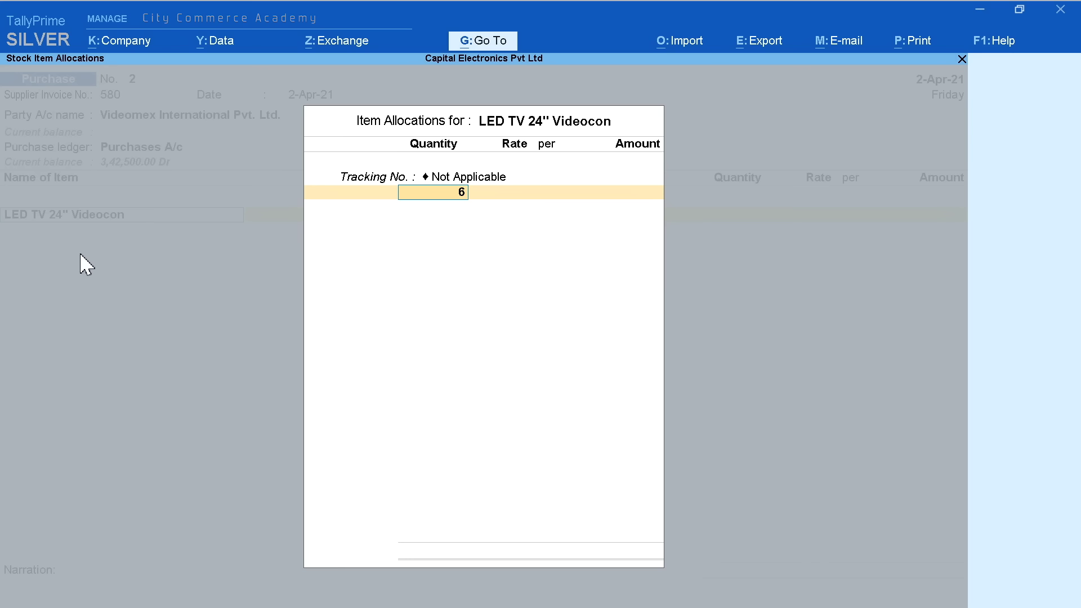
key("Return")
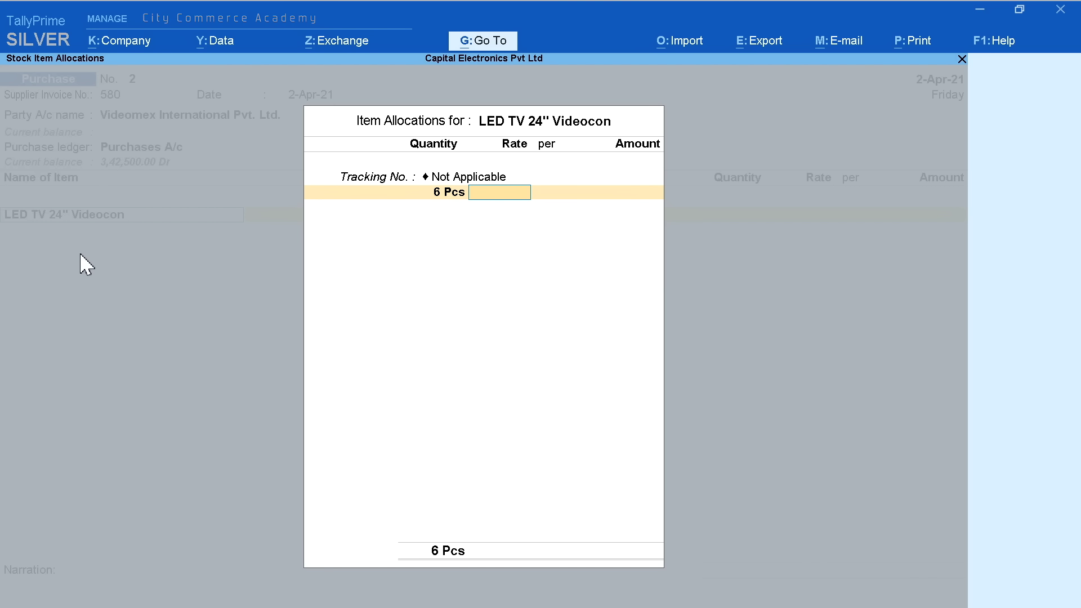
key("Return")
key("Return")
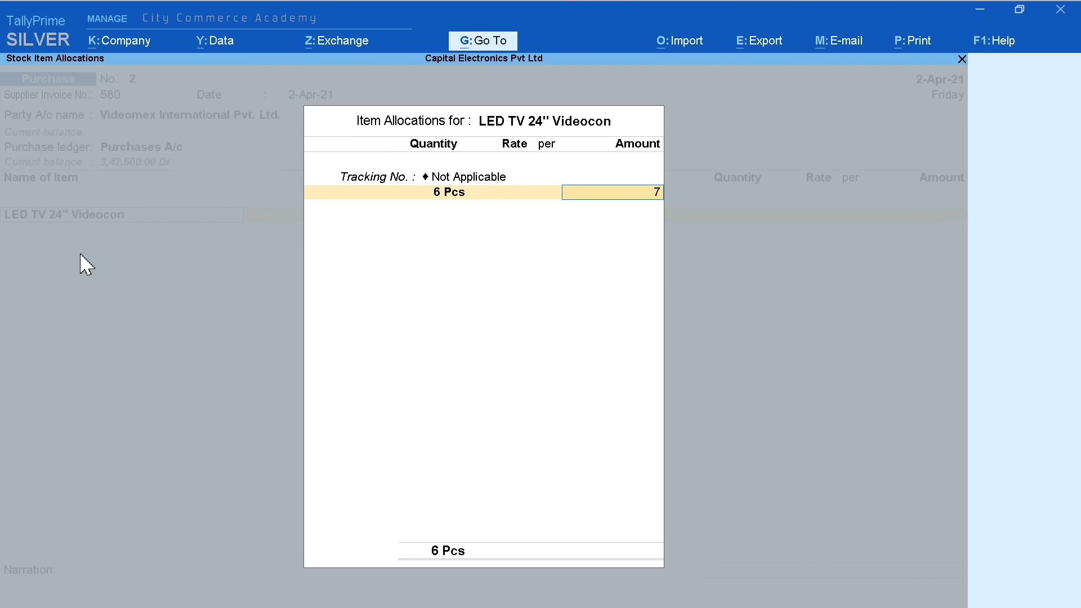
type("74,400")
key("Return")
key("Return")
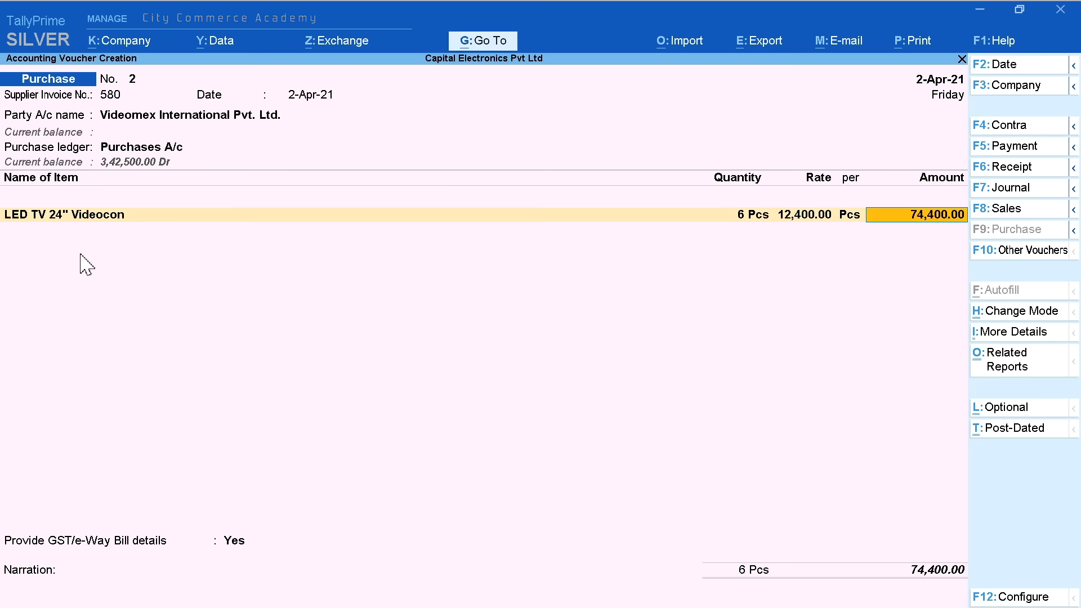
Add 4 Pcs of LED TV 32" Videocon for 53,600
key("Return")
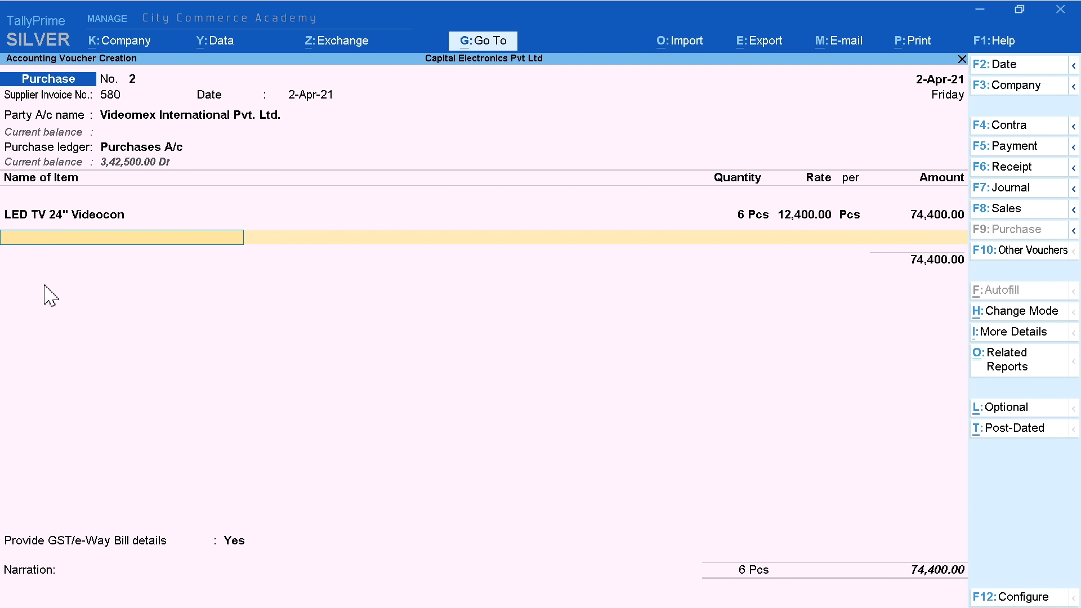
key("Down")
key("Down")
key("Down")
key("Down")
key("Return")
key("Up")
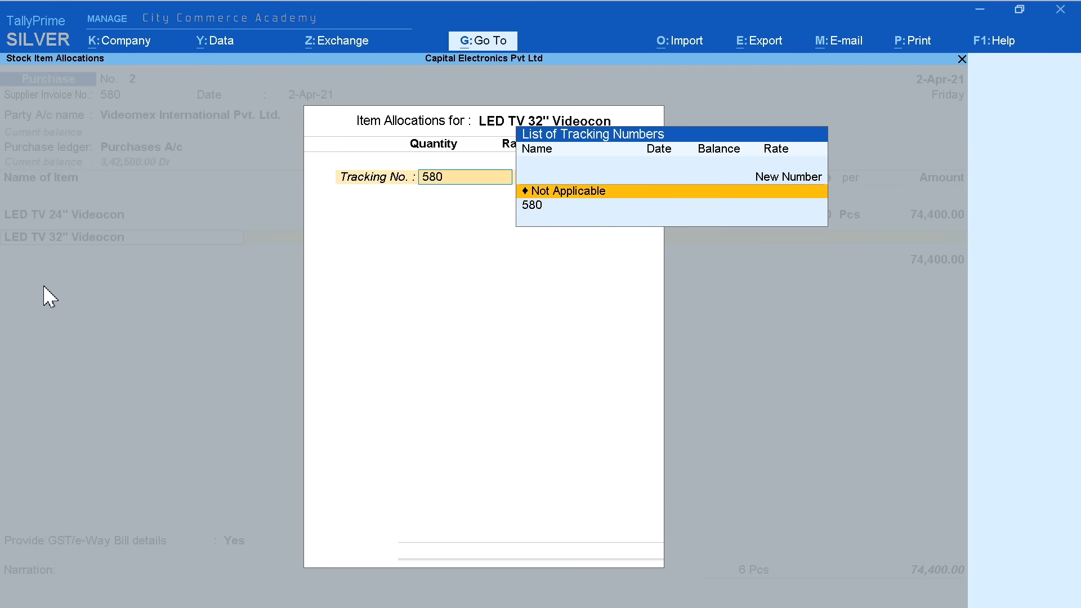
key("Return")
type("4")
key("Return")
key("Return")
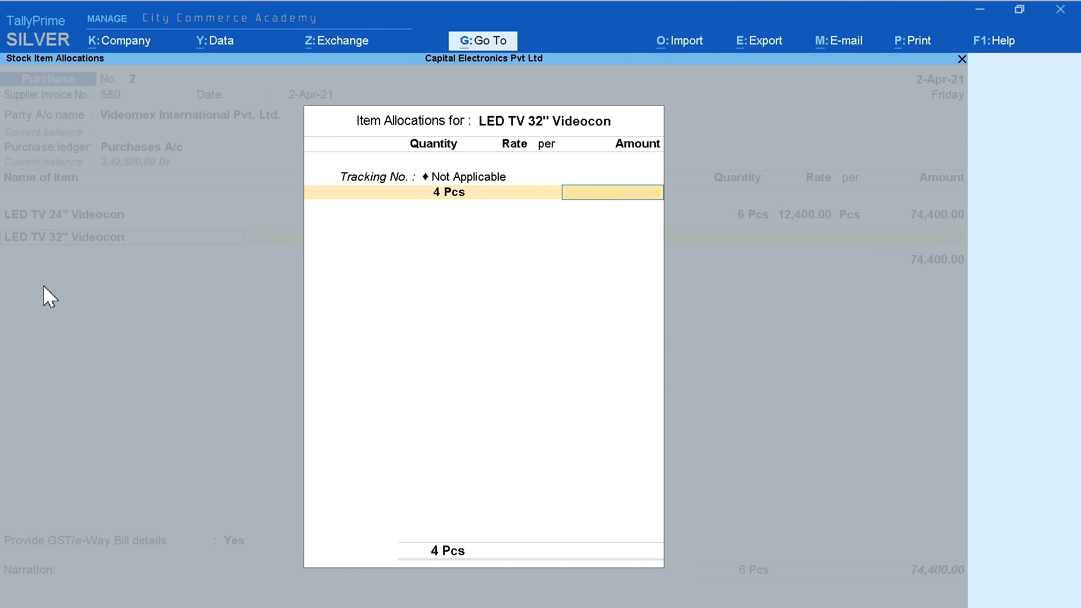
type("53,600")
key("Return")
key("Return")
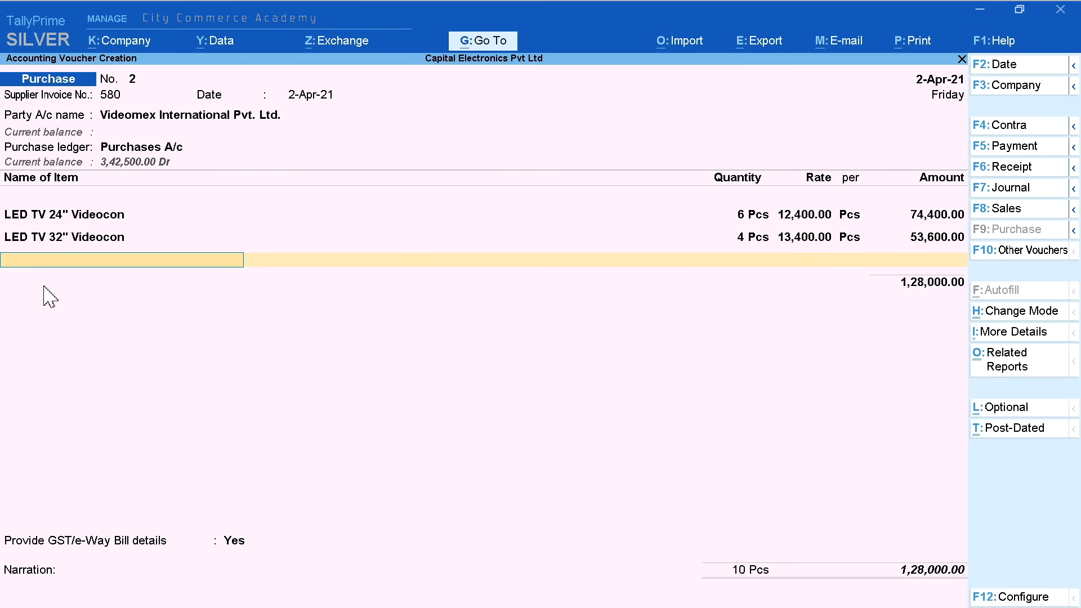
key("Return")
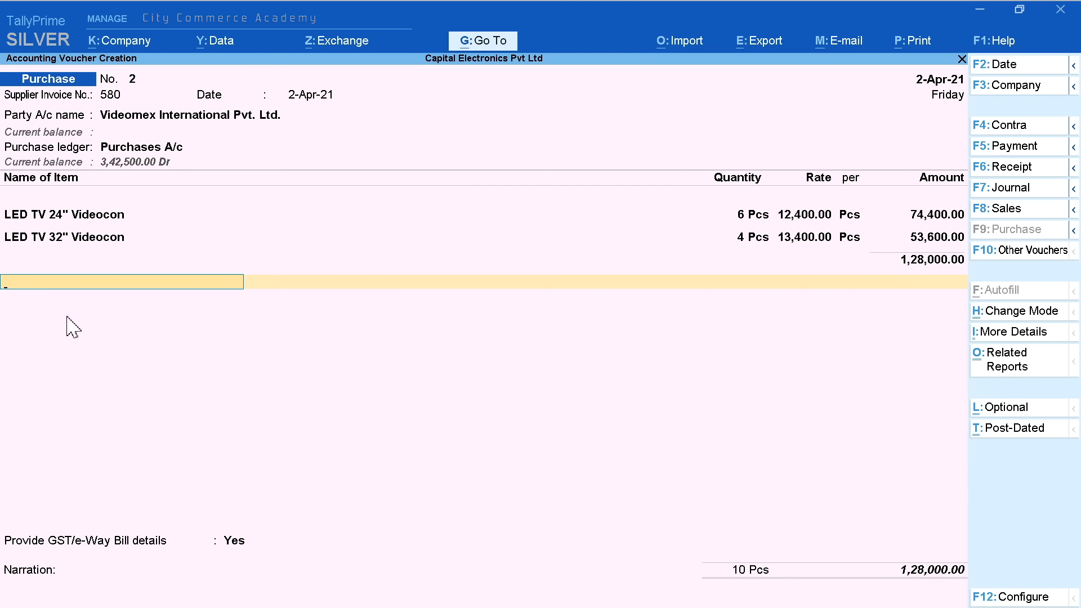
Add an IGST A/c tax line of 23,040.00
type("I")
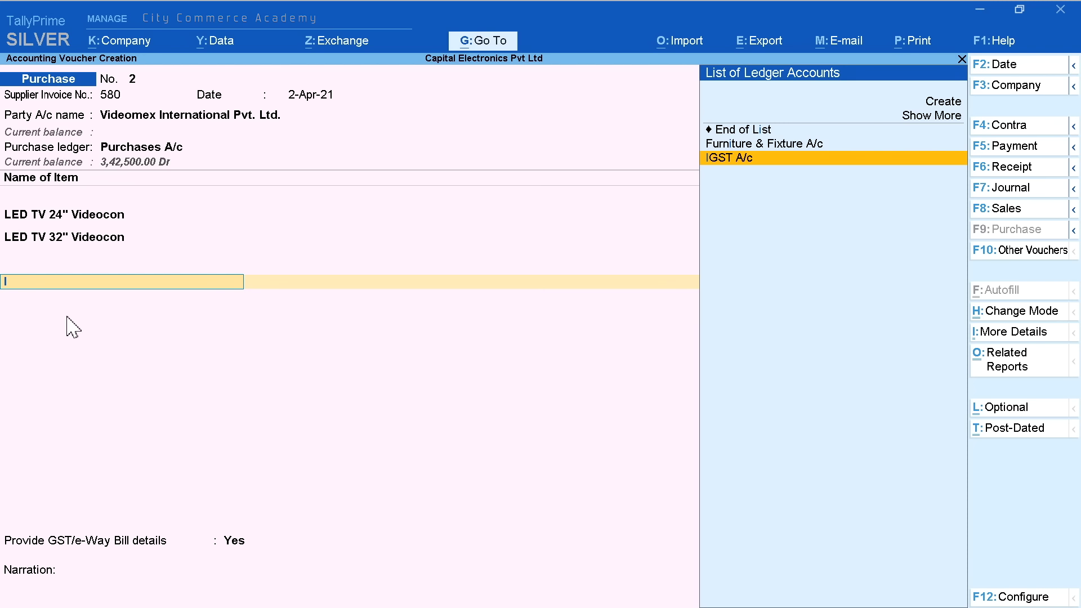
key("Return")
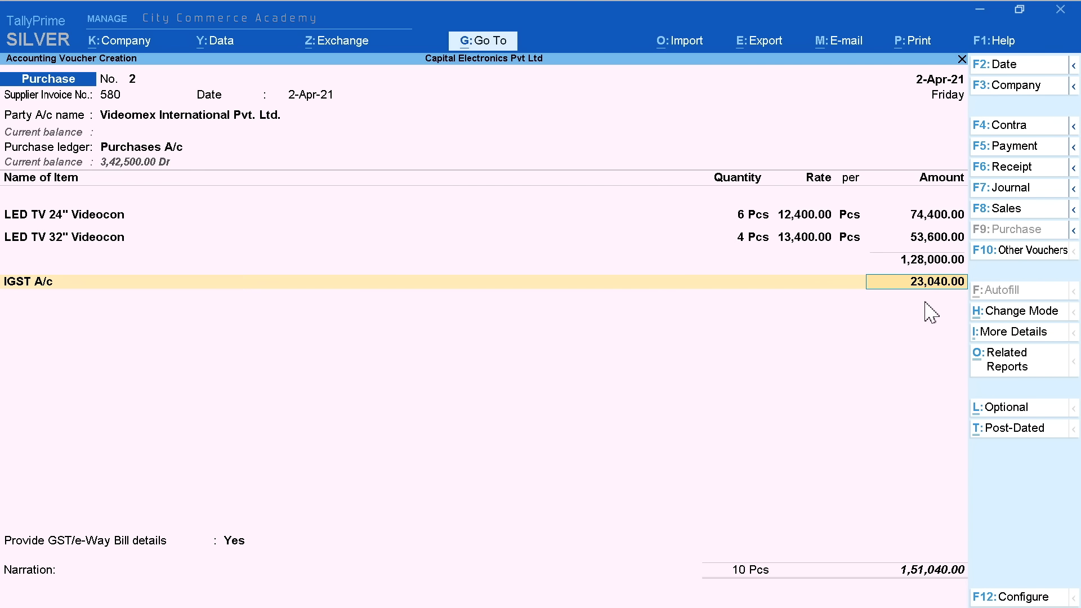
key("Return")
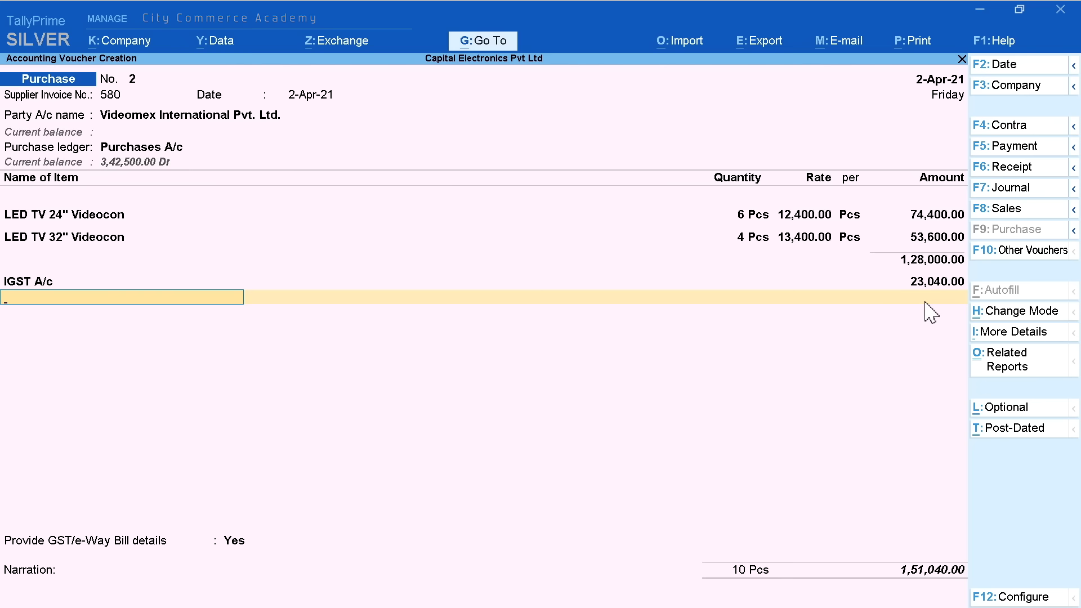
key("Return")
Set GST/e-Way Bill details to No, paste the invoice narration and save voucher No. 2
key("Down")
key("Return")
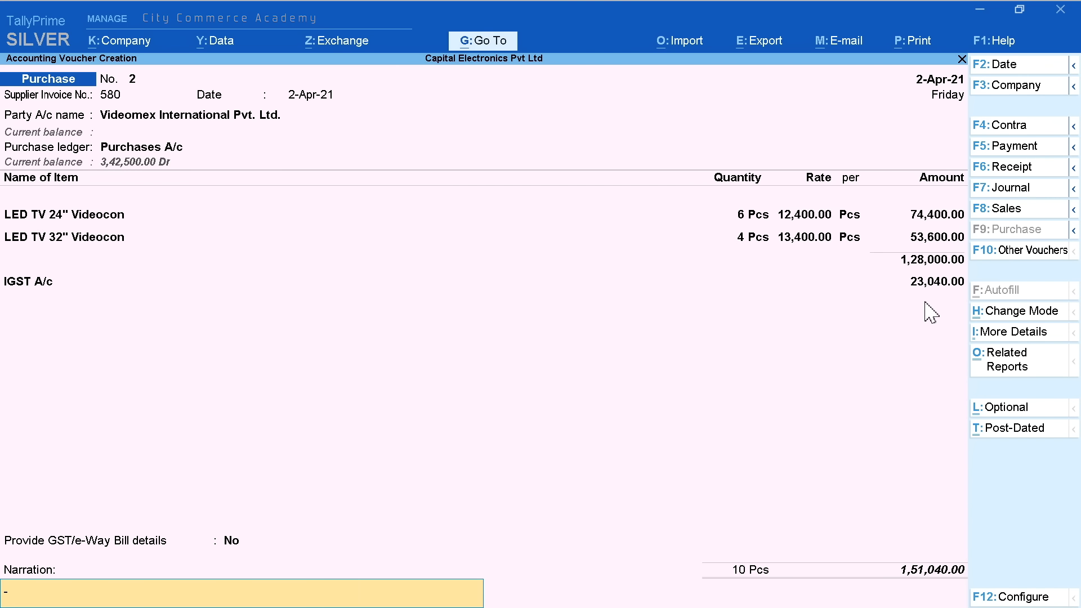
type("Invoice No. 002")
key("Return")
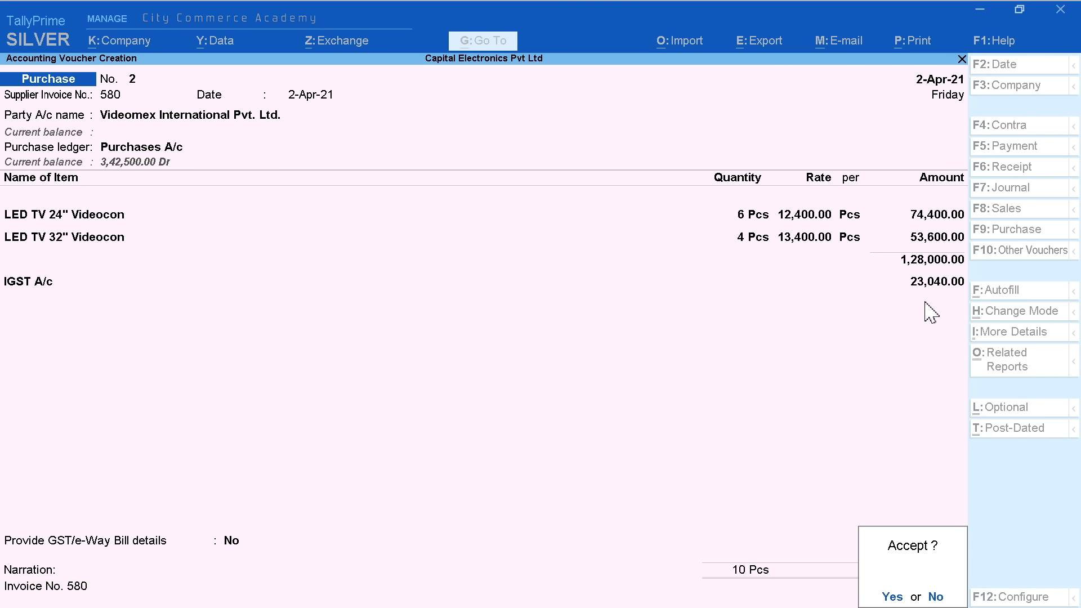
key("Return")
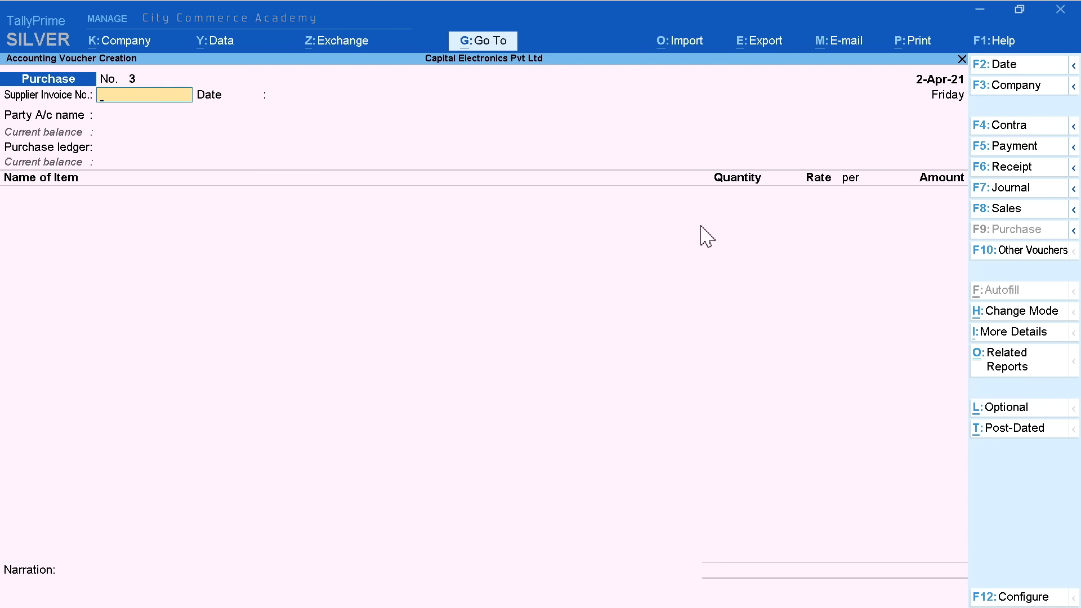
key("Escape")
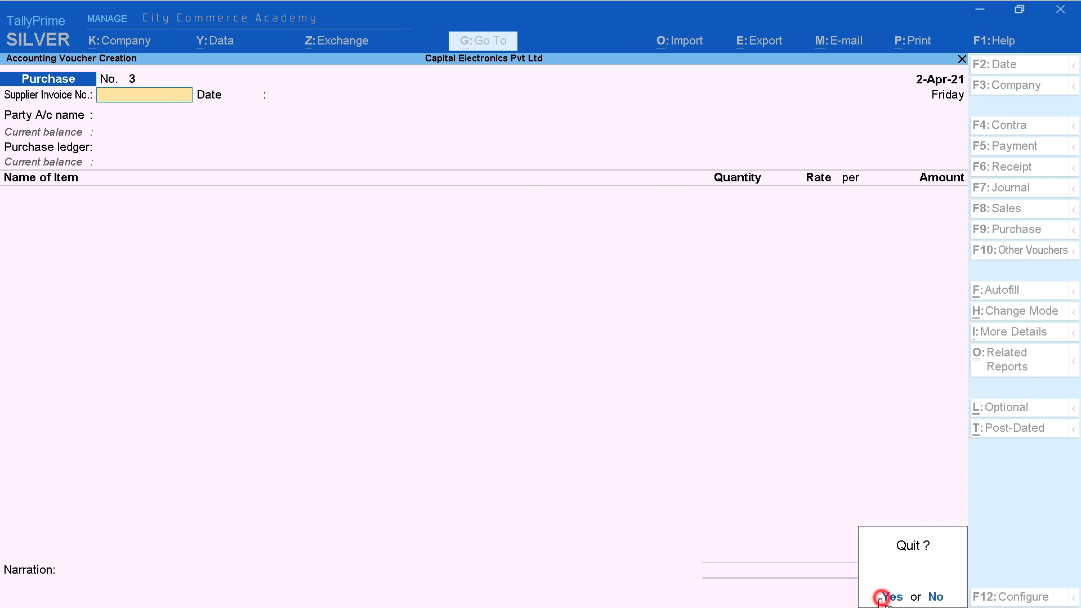
Quit voucher entry and go to Alter > Voucher Type from the Gateway of Tally
left_click(878, 592)
key("Up")
key("Up")
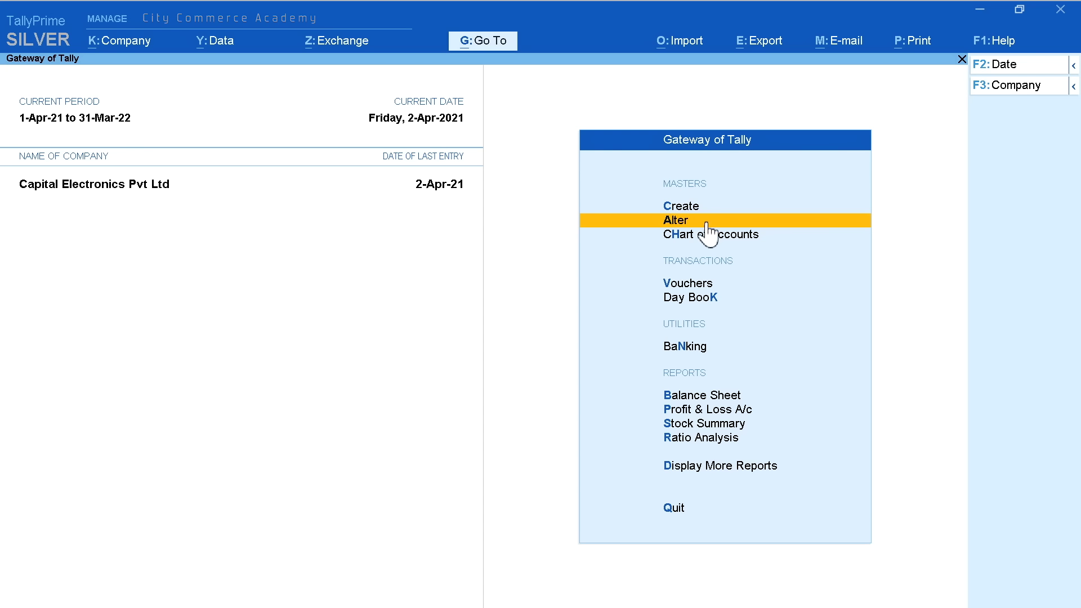
left_click(751, 220)
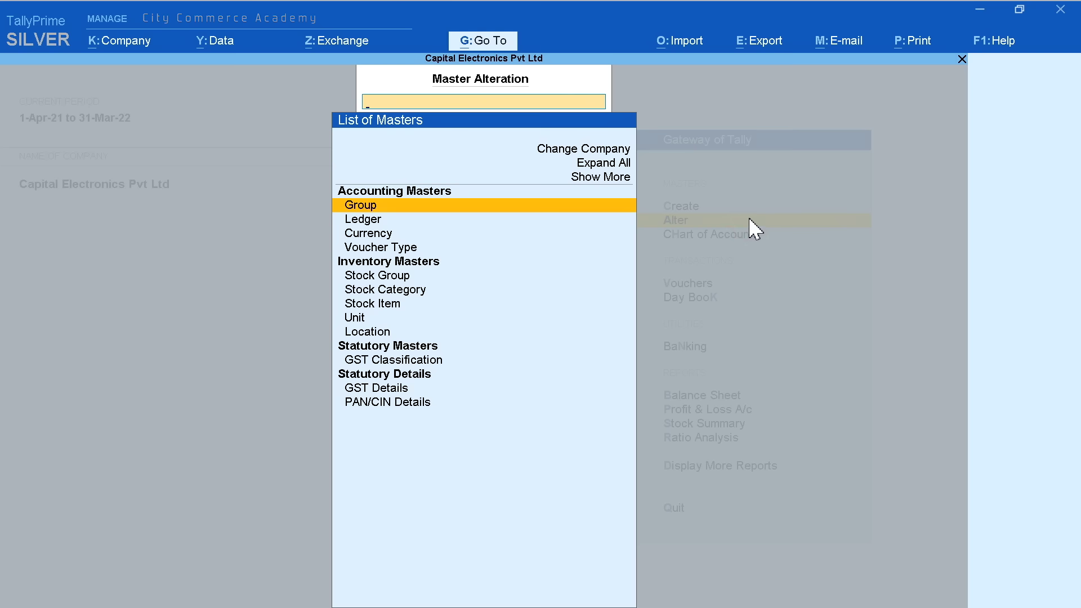
left_click(454, 247)
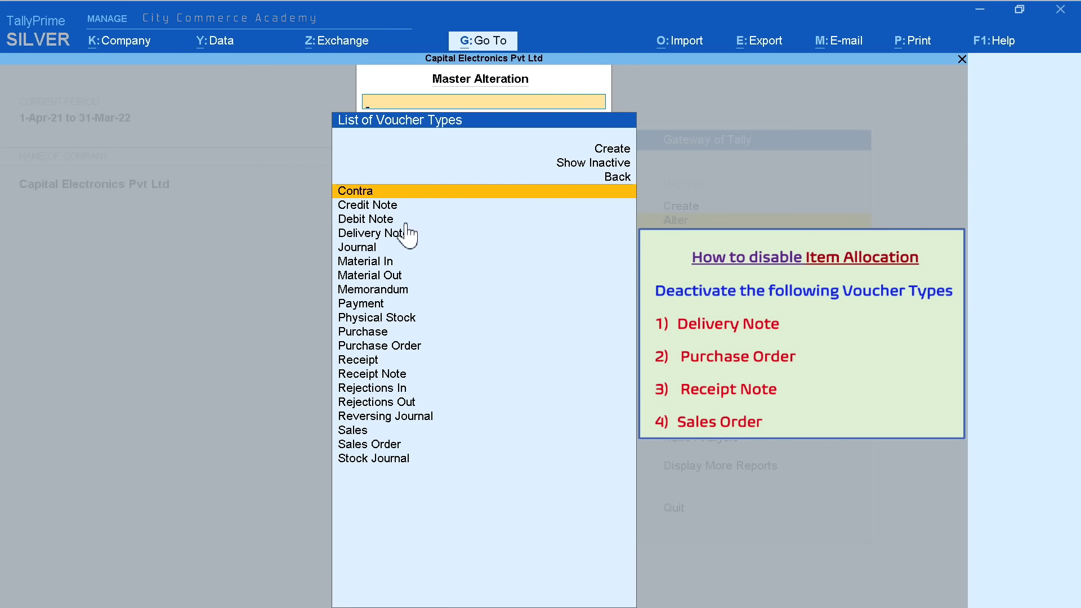
Set the Delivery Note voucher type's 'Activate this Voucher Type' to No and save it
key("Down")
key("Down")
key("Down")
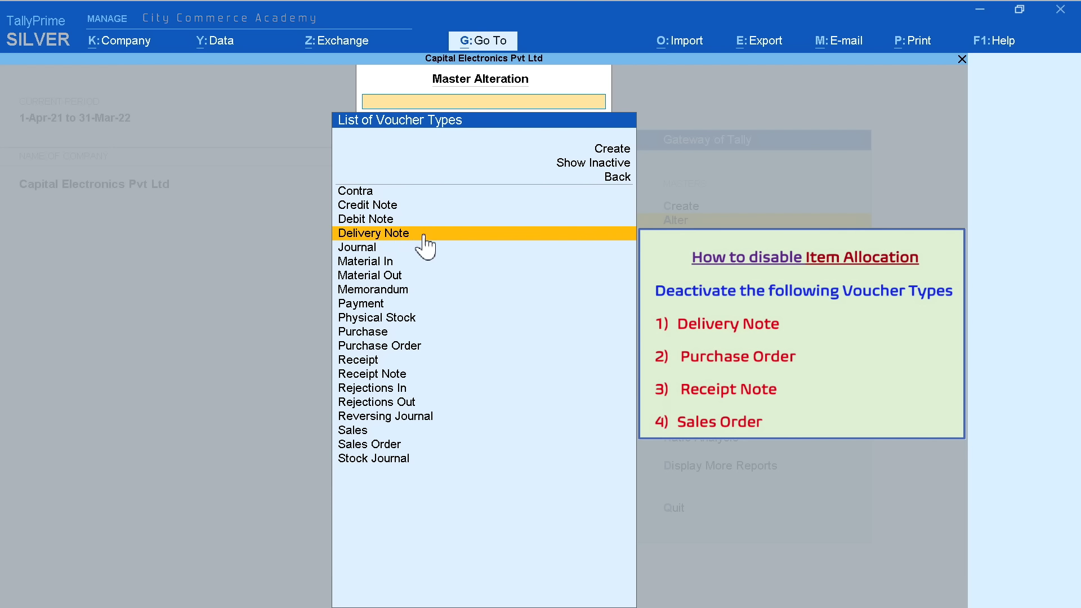
left_click(430, 235)
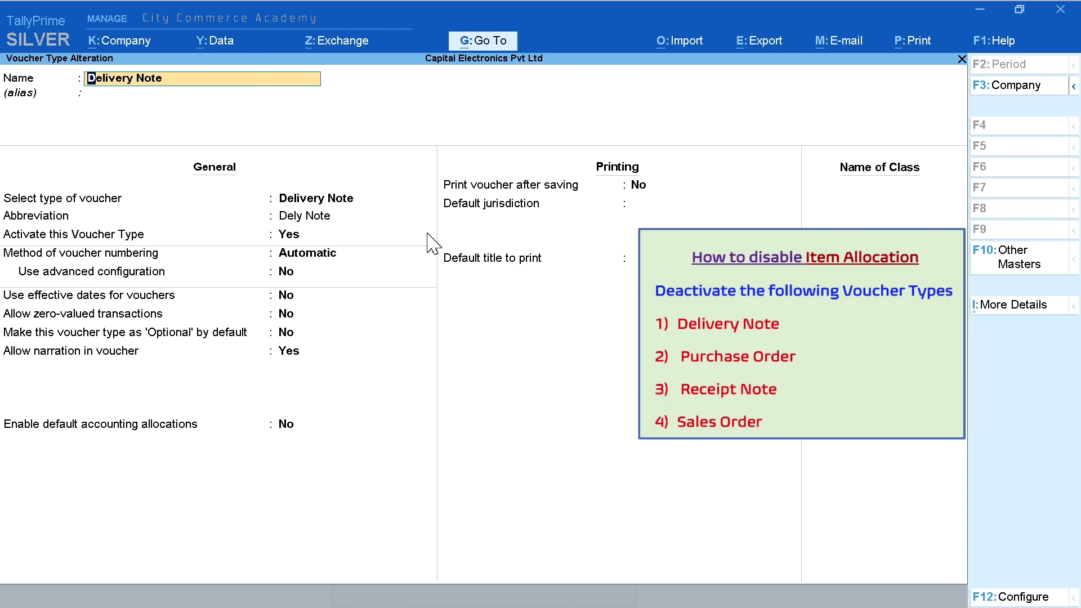
key("Return")
key("Return")
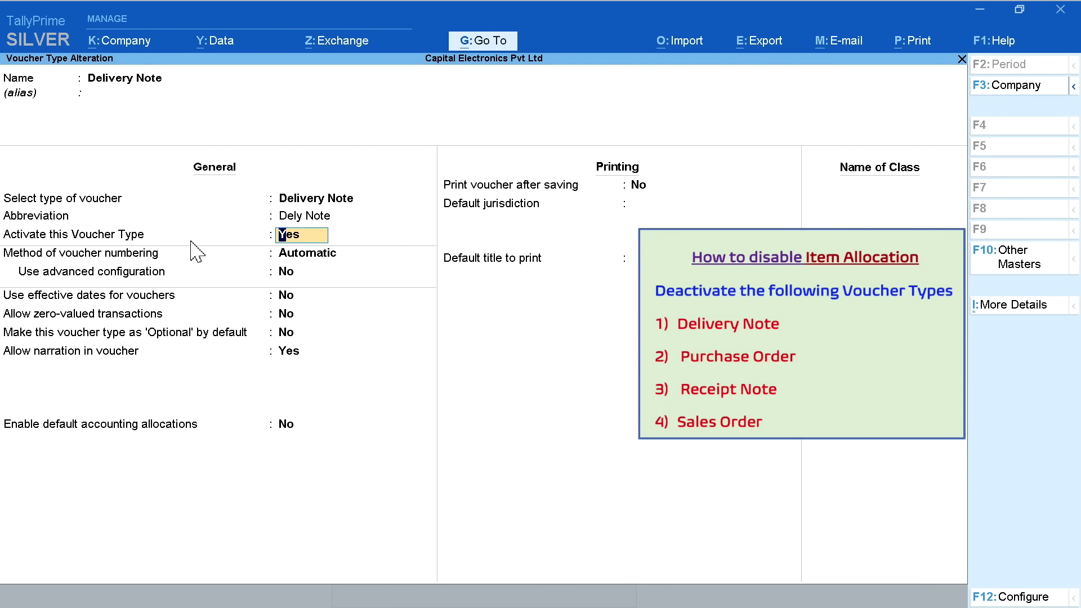
type("n")
key("Return")
key("Return")
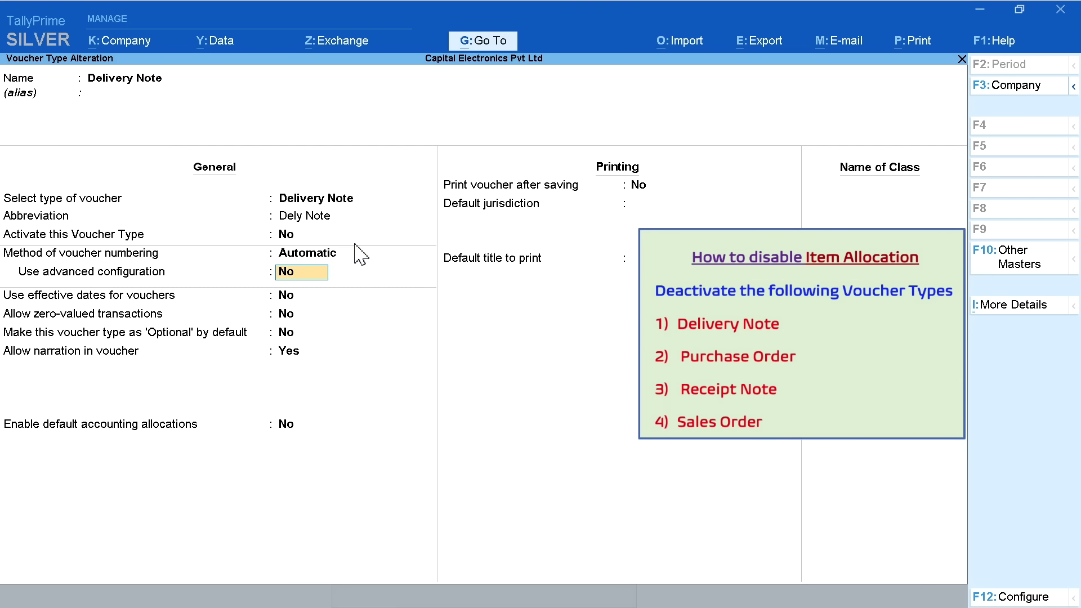
key("ctrl+a")
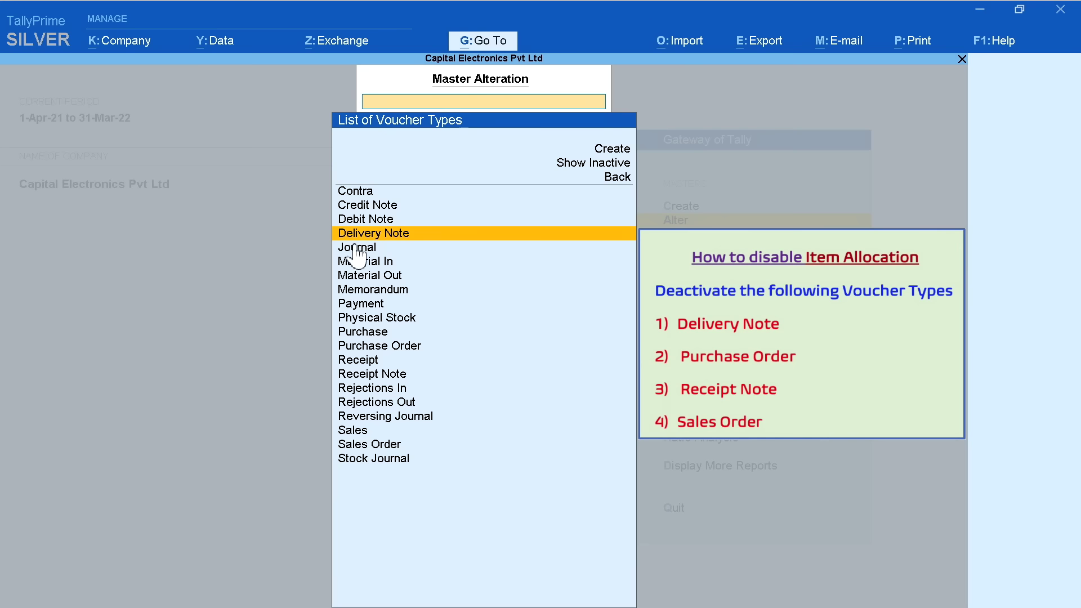
Deactivate the Purchase Order voucher type and save the change
left_click(439, 347)
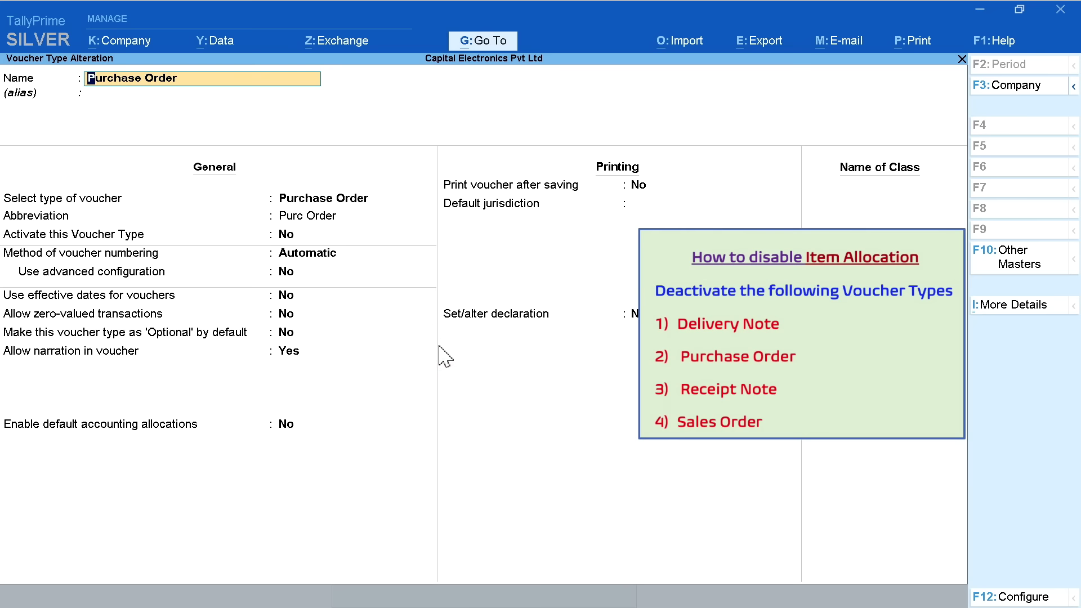
key("Return")
key("Return")
key("Return")
key("BackSpace")
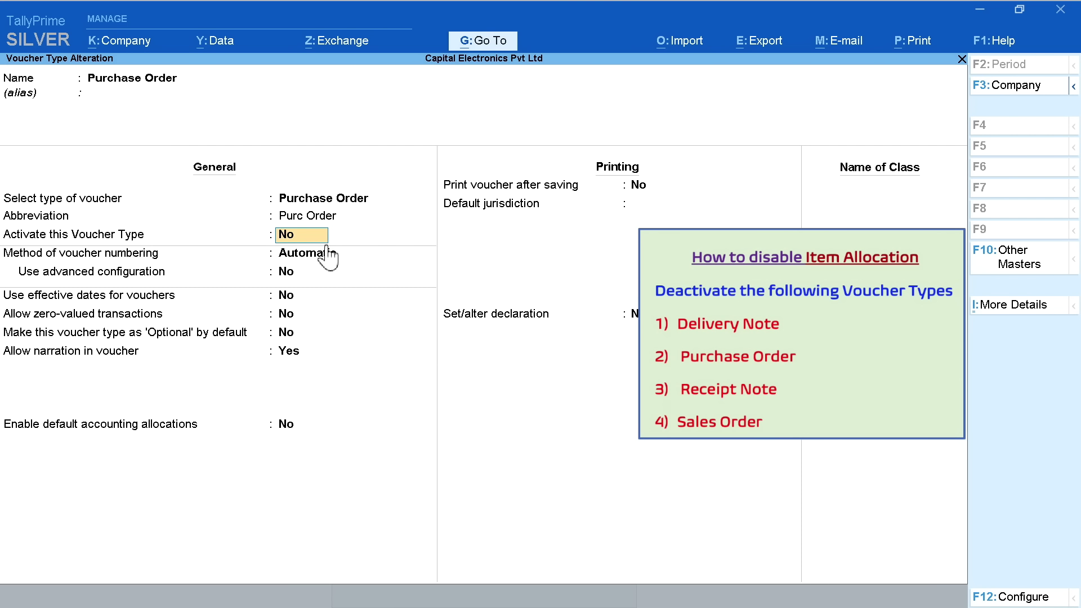
key("BackSpace")
key("ctrl+a")
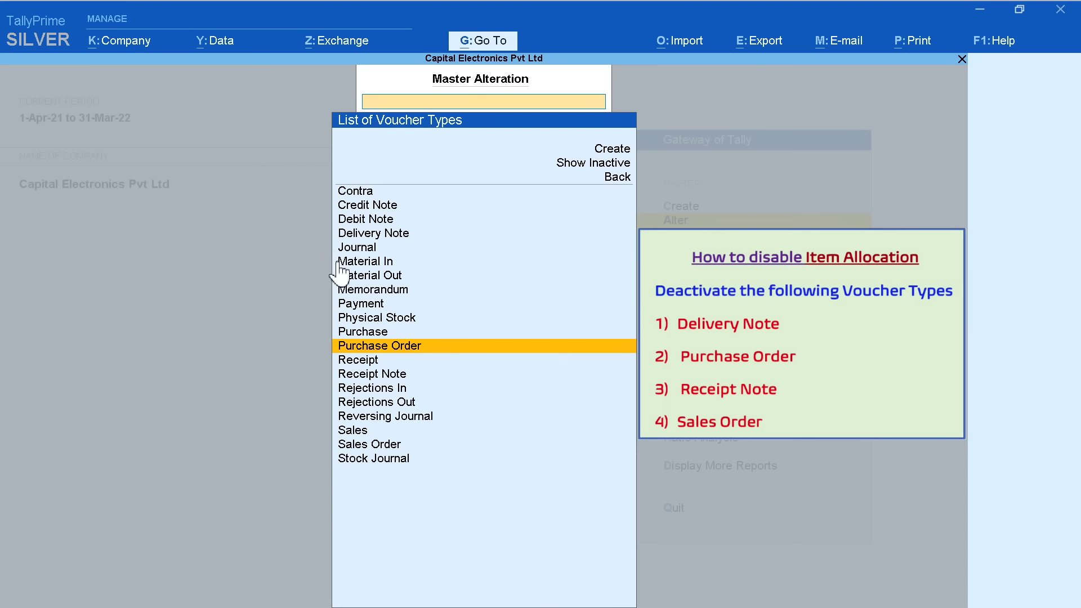
Set the Receipt Note voucher type to inactive and save it
left_click(437, 374)
key("Return")
key("Return")
key("Return")
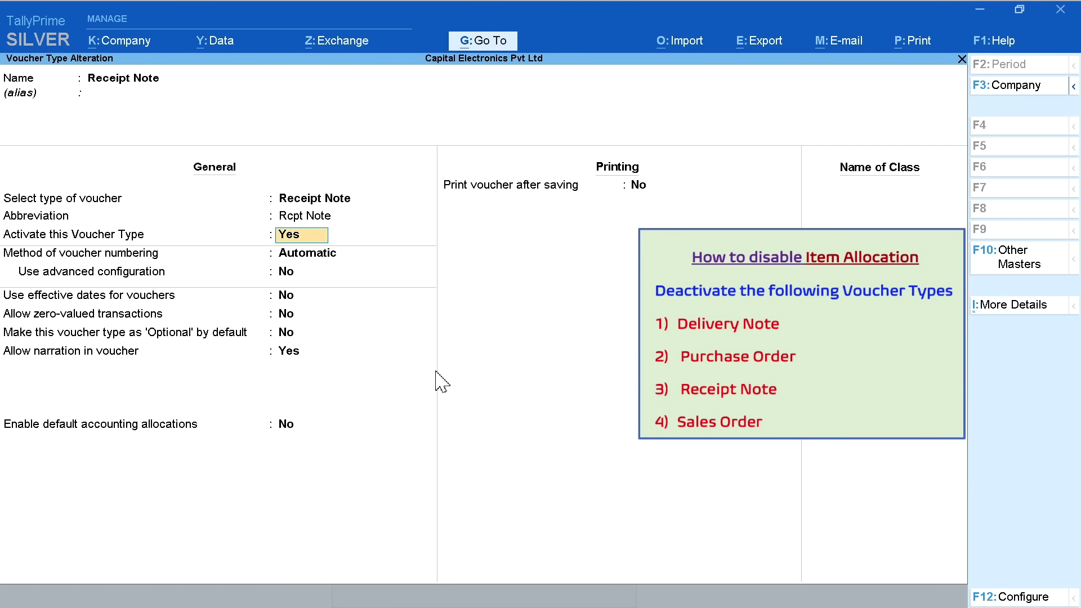
key("Return")
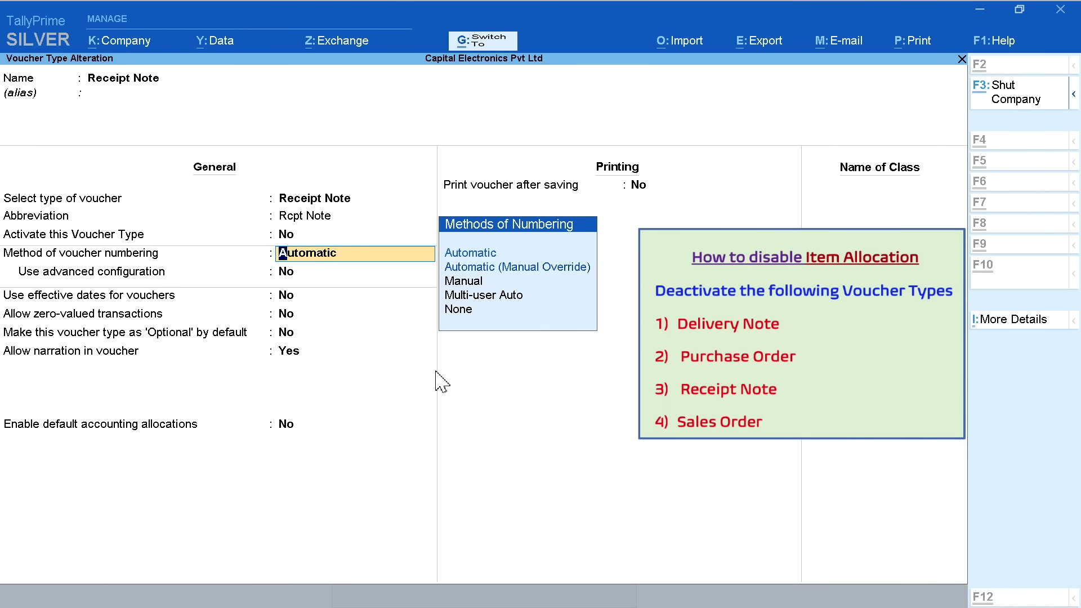
key("ctrl+a")
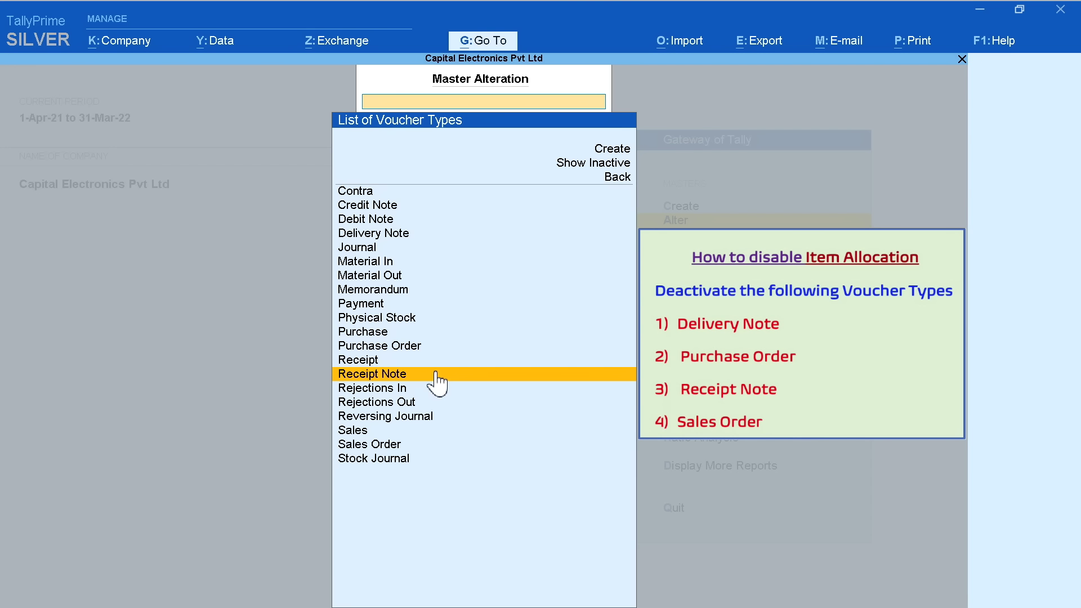
Deactivate the Sales Order voucher type, save it, and return to the Gateway of Tally
left_click(429, 444)
key("Return")
key("Return")
key("Return")
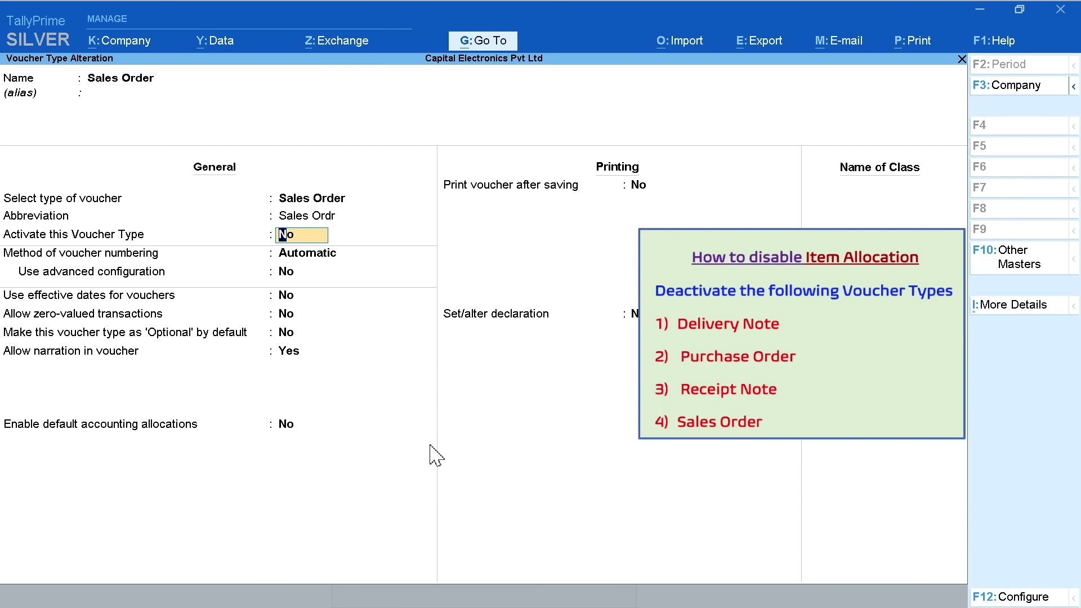
key("Return")
key("Return")
key("Return")
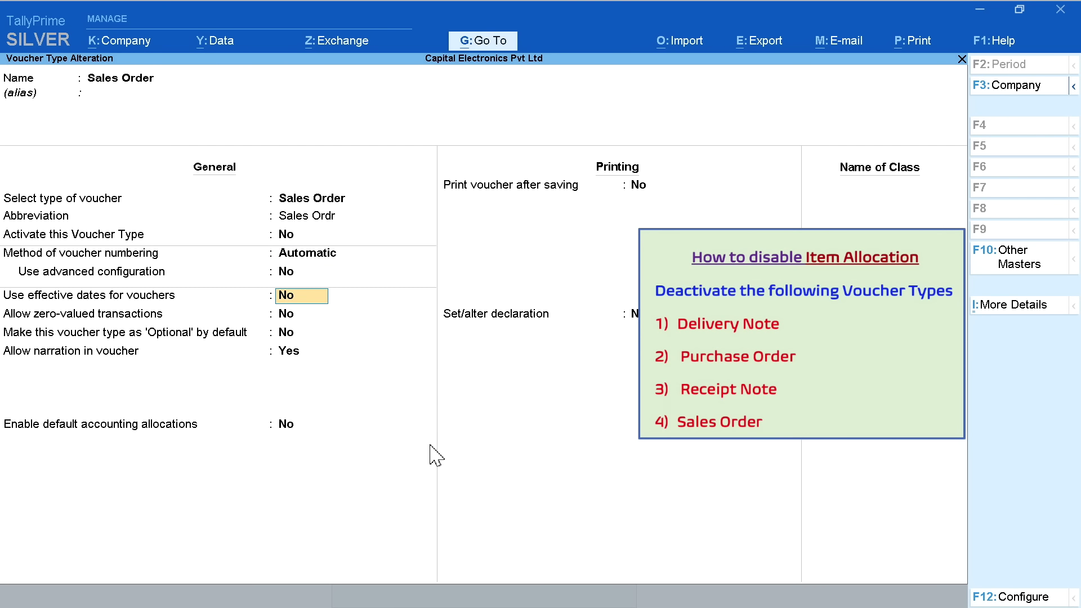
key("ctrl+a")
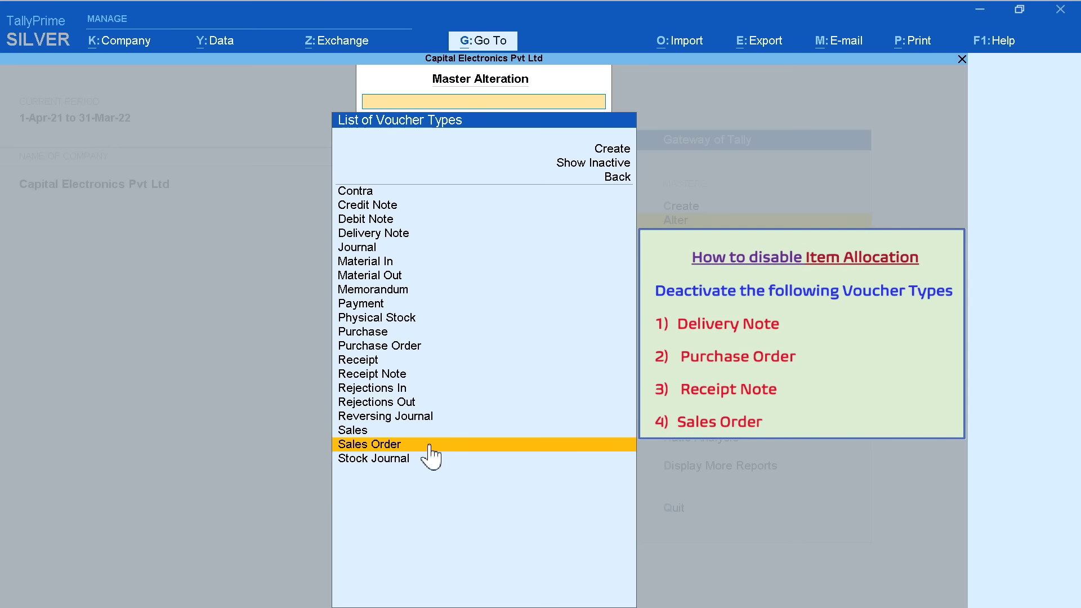
key("Escape")
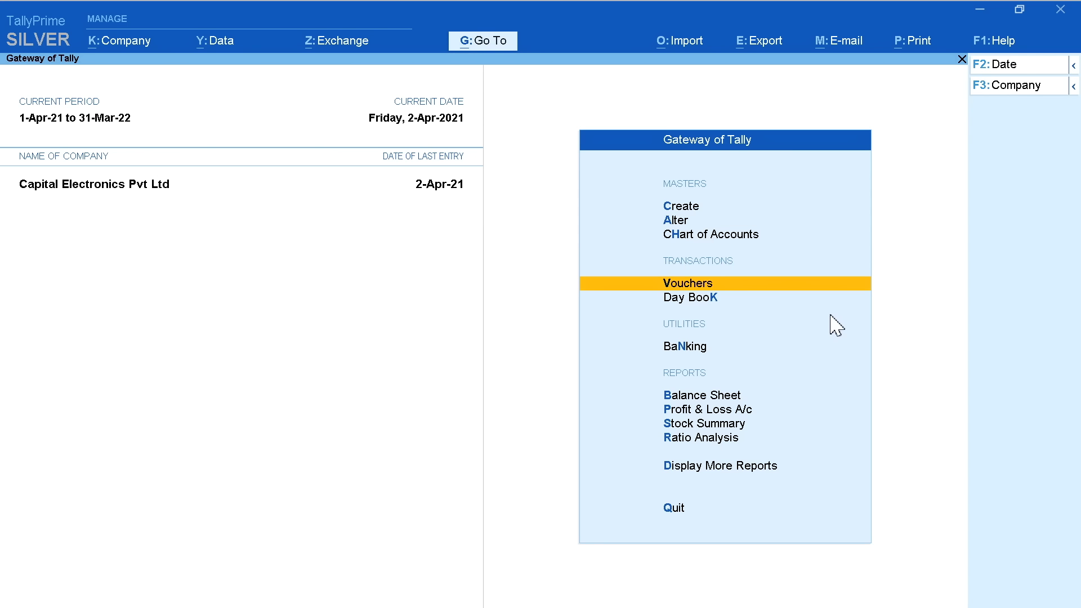
Start a Purchase voucher dated 3-Apr-21 with supplier invoice number 2701
key("Return")
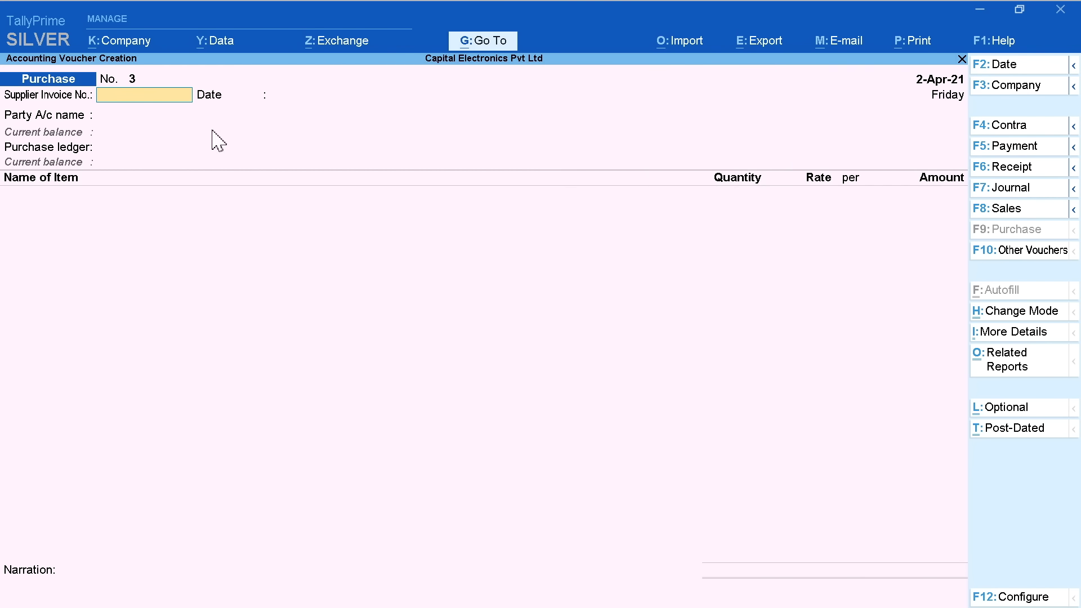
left_click(1014, 65)
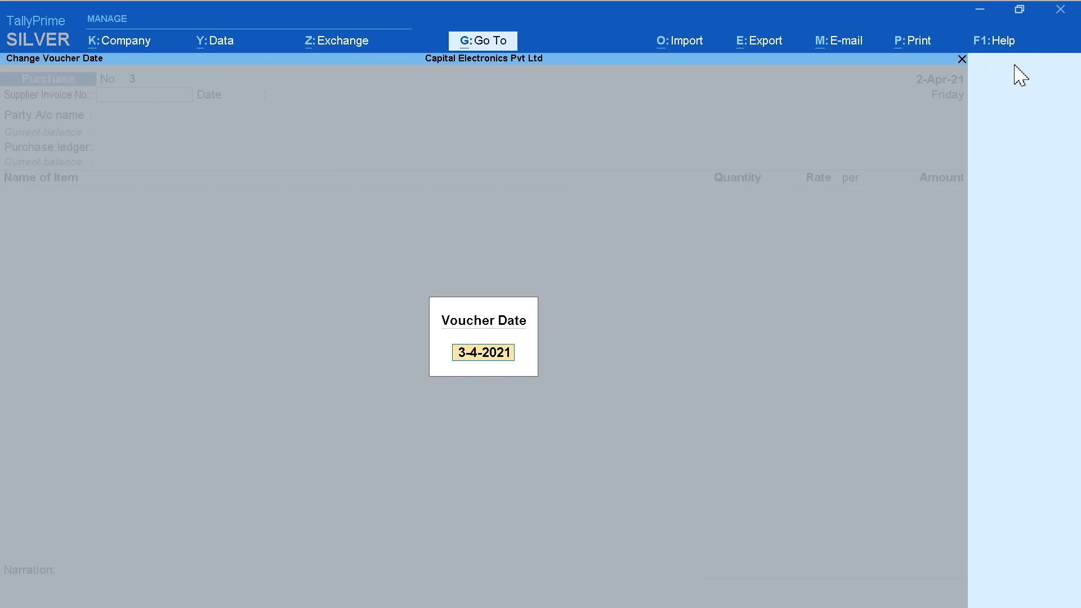
key("Return")
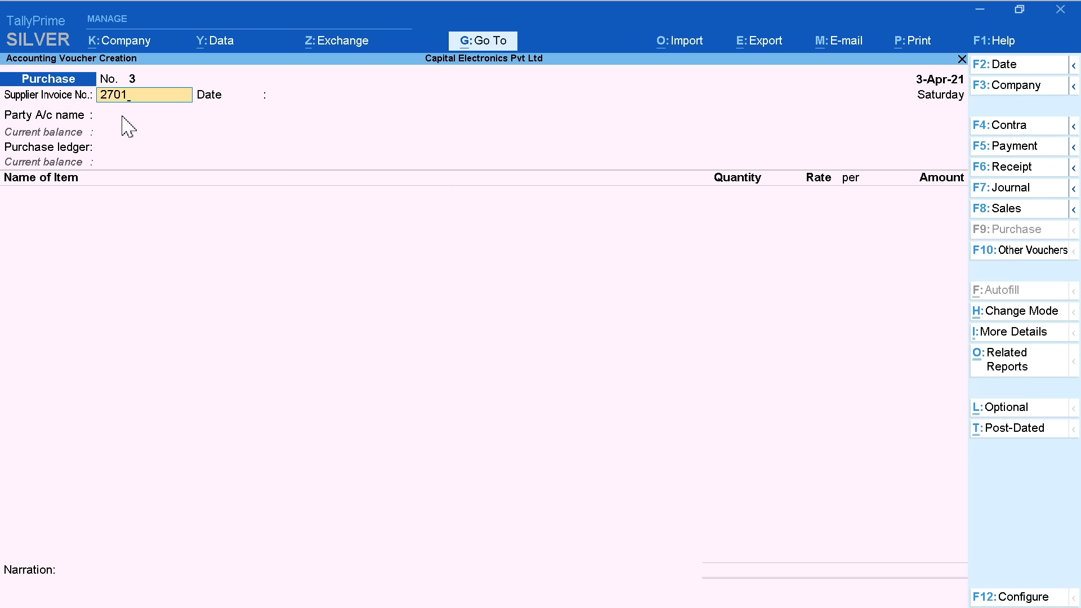
key("Return")
key("Return")
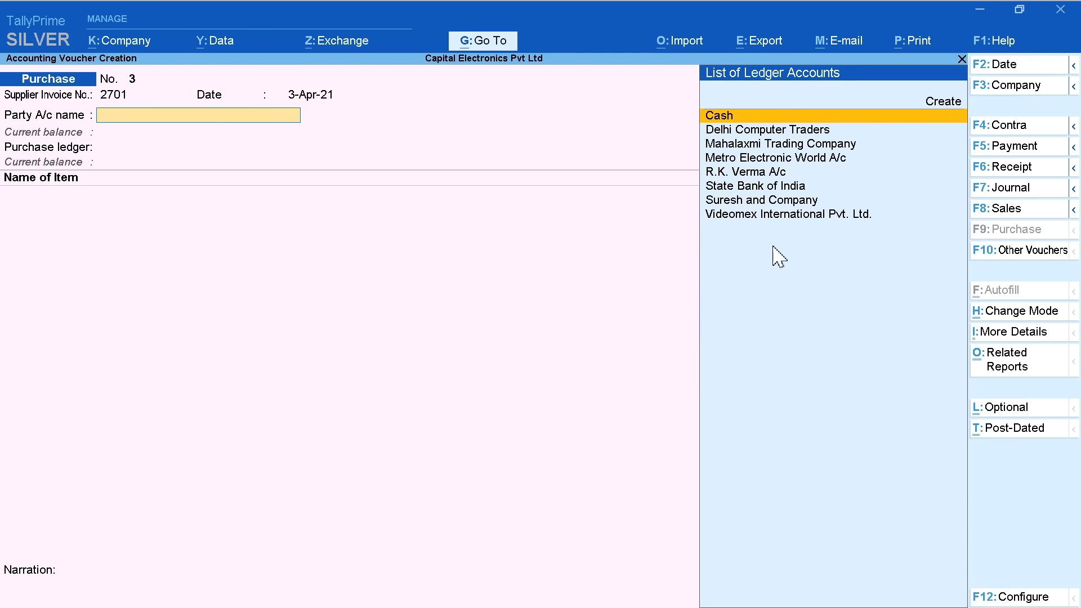
Choose to create a new party ledger from the Party A/c list
key("Down")
key("Down")
key("Down")
key("Down")
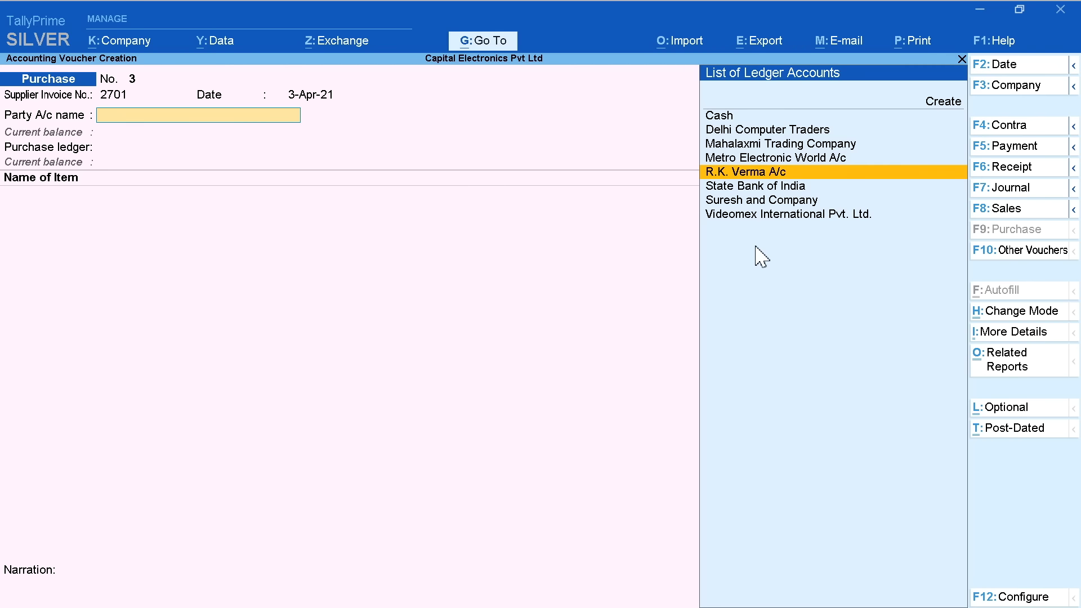
key("Down")
key("Down")
key("Down")
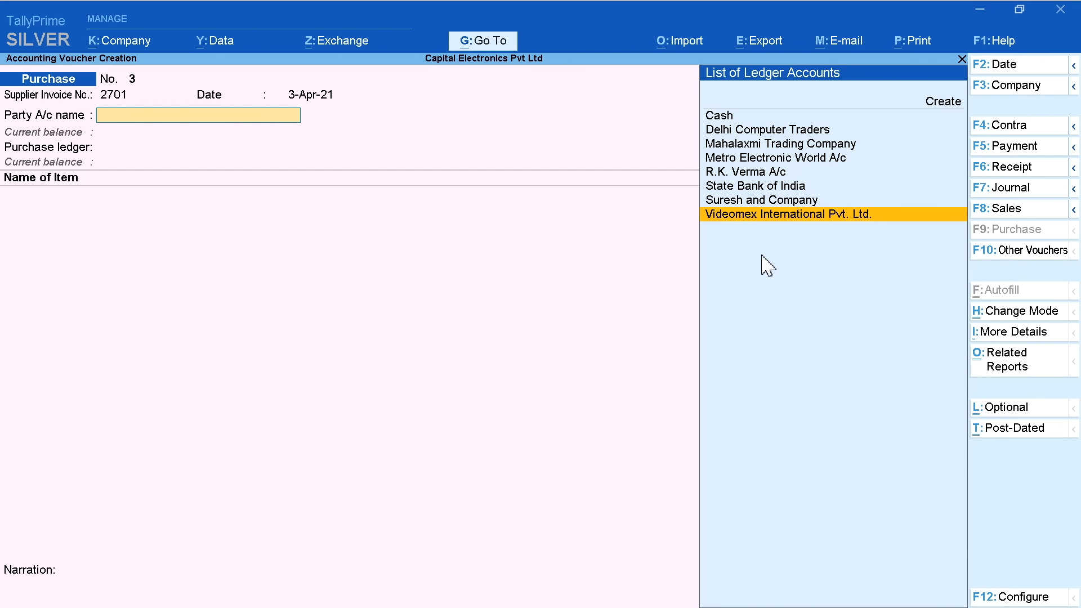
key("Up")
key("Up")
key("Up")
key("Up")
key("Up")
key("Up")
key("Up")
key("Up")
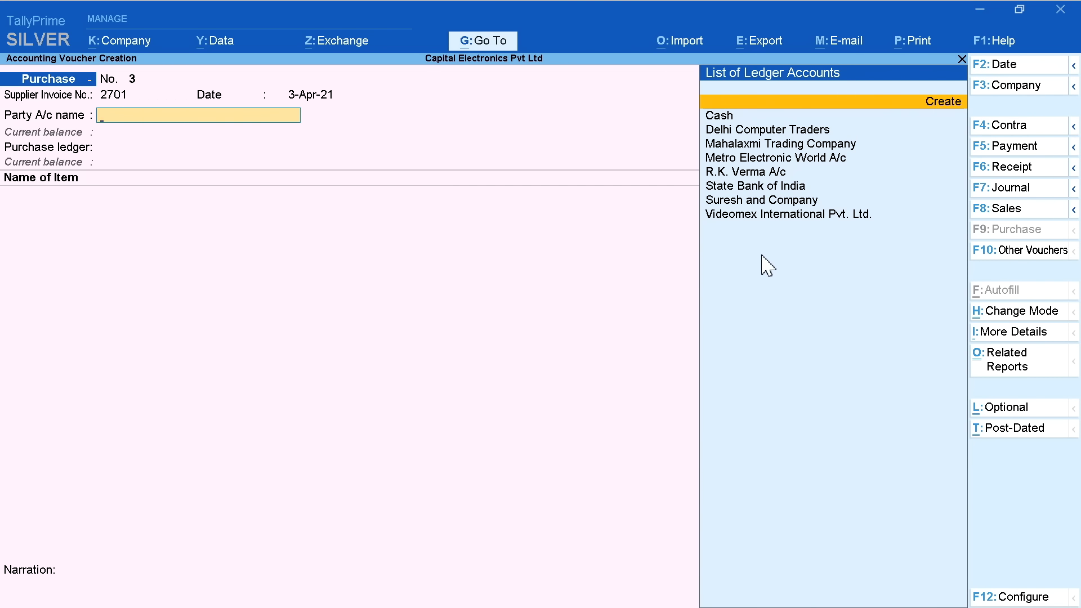
key("Return")
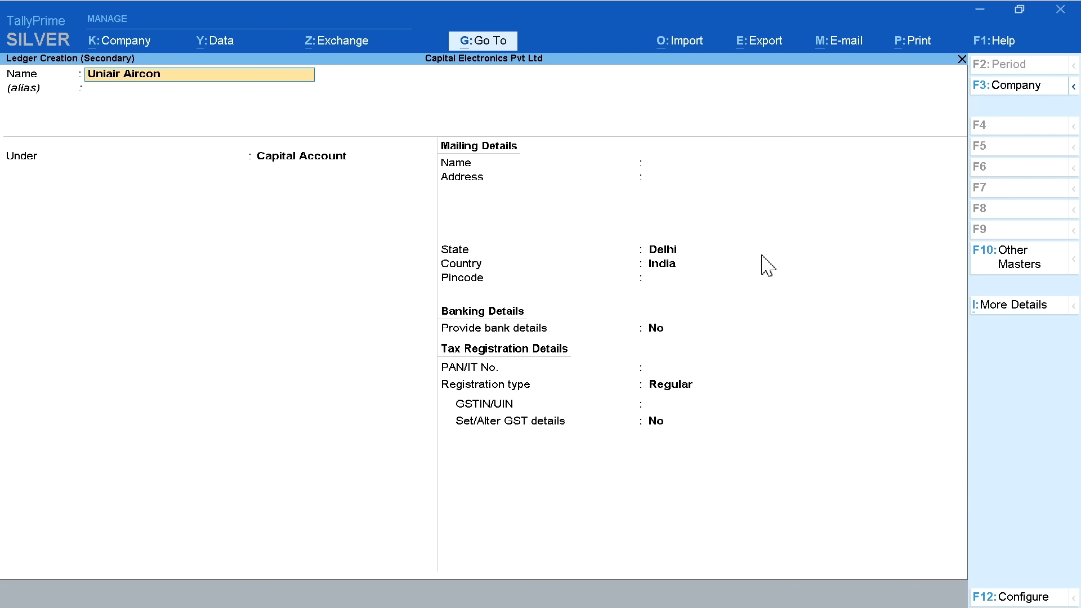
Name the new ledger Uniair Aircon Pvt. Ltd. and place it under Sundry Creditors
type(". Ltd")
key("Return")
key("Return")
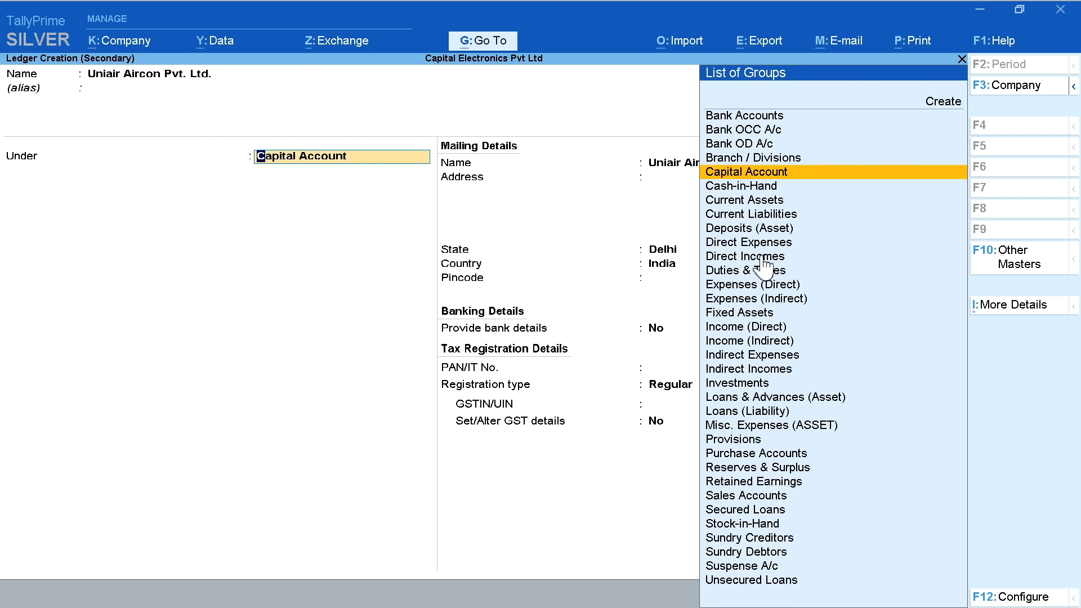
type("Su")
key("Return")
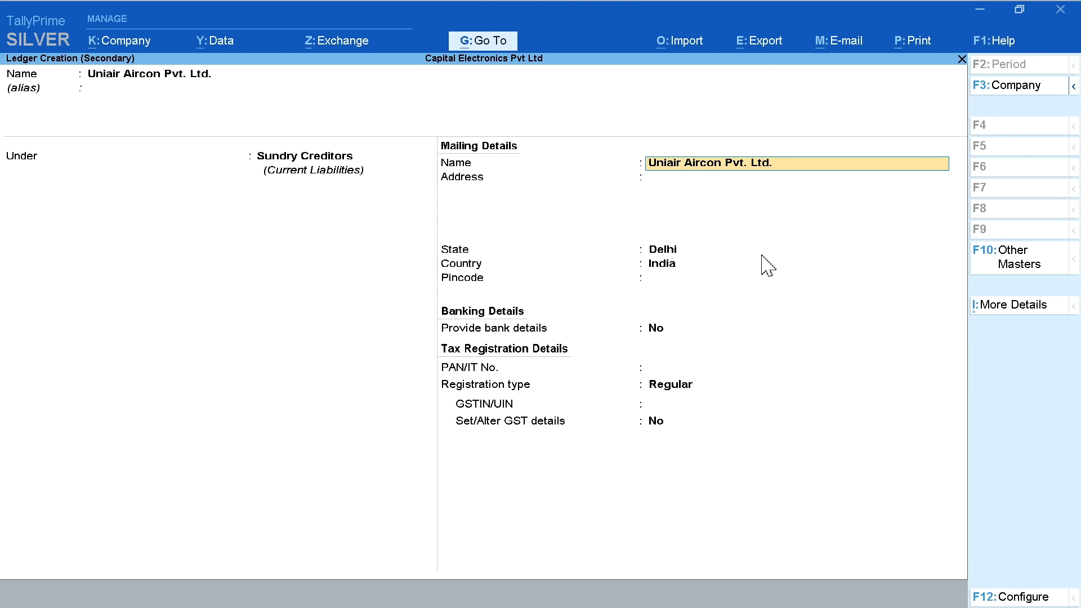
key("Return")
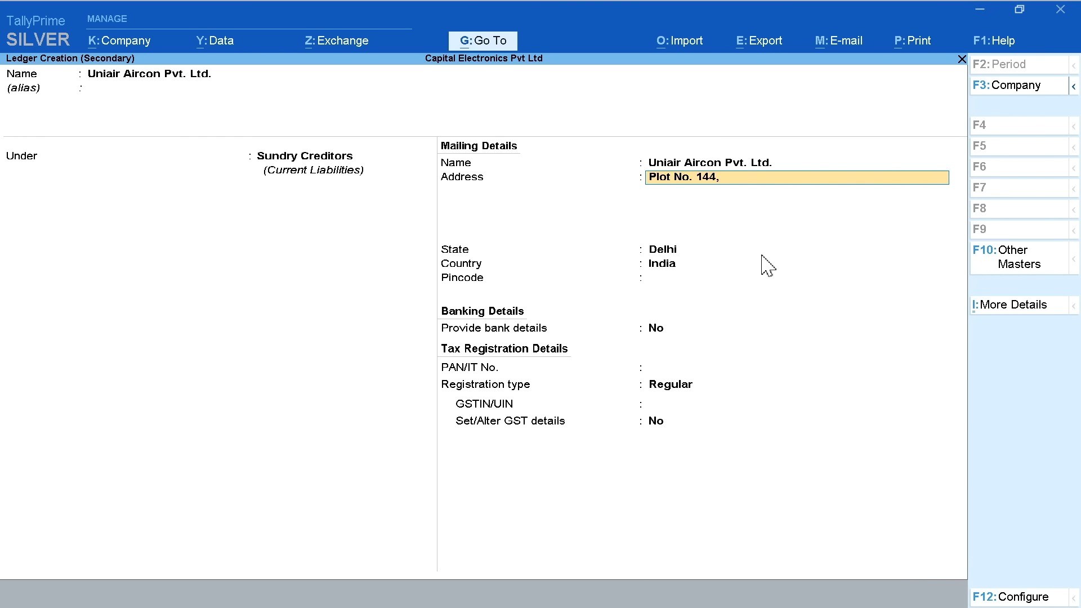
Enter the supplier's address, state Chandigarh and GSTIN, then save the ledger
key("Return")
key("Return")
type("Ch")
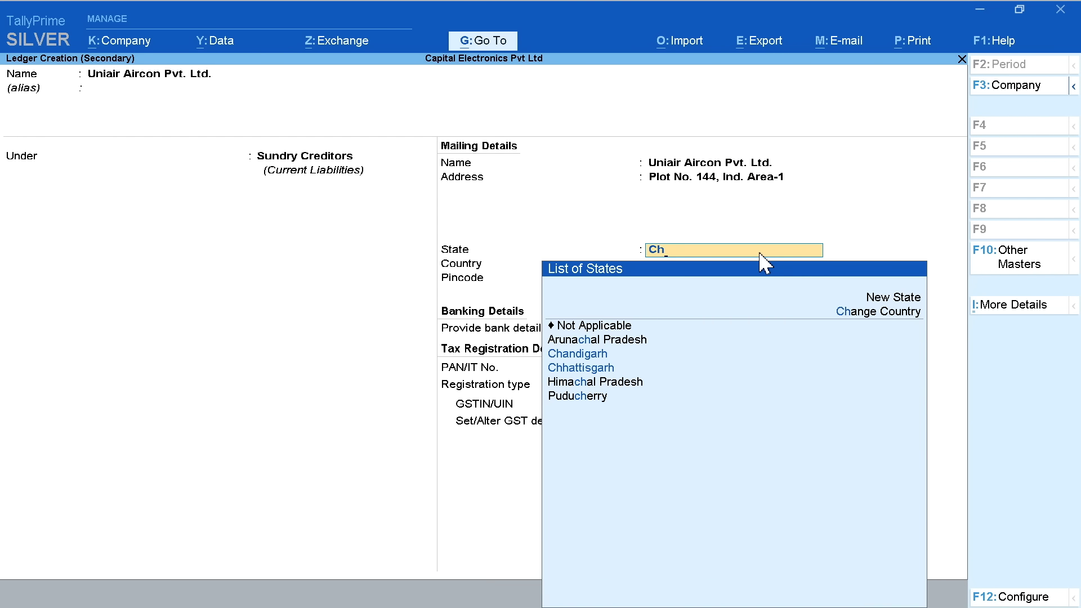
type("an")
key("Return")
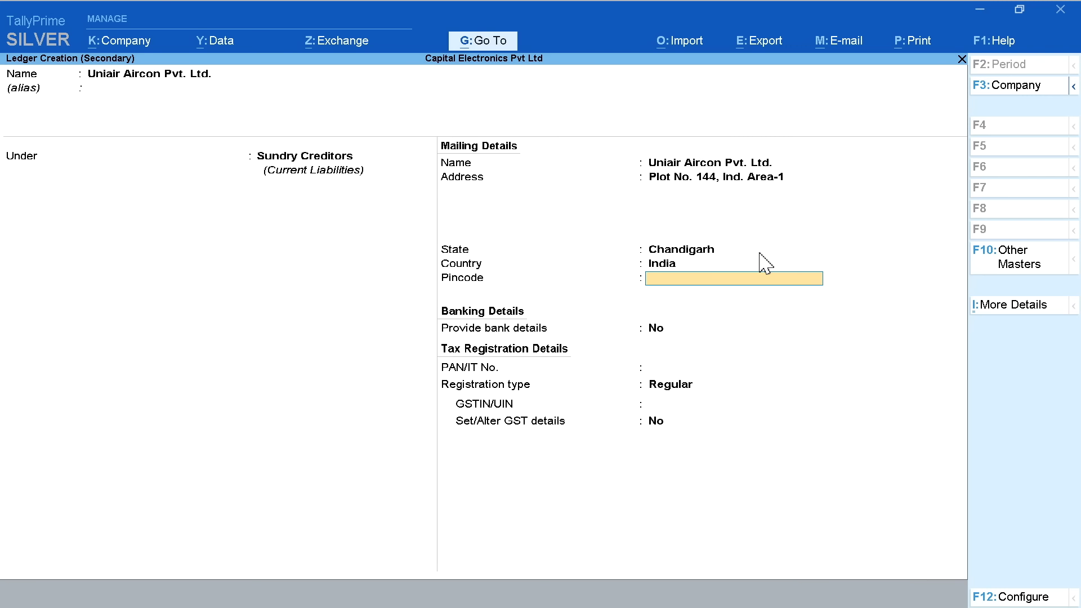
key("Return")
key("Return")
key("Return")
key("Return")
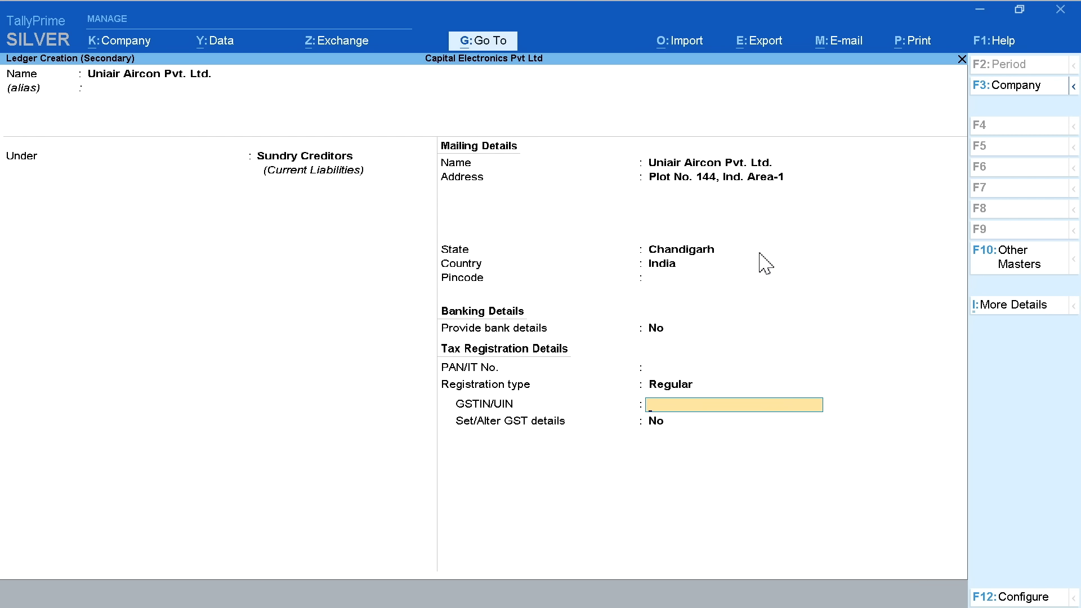
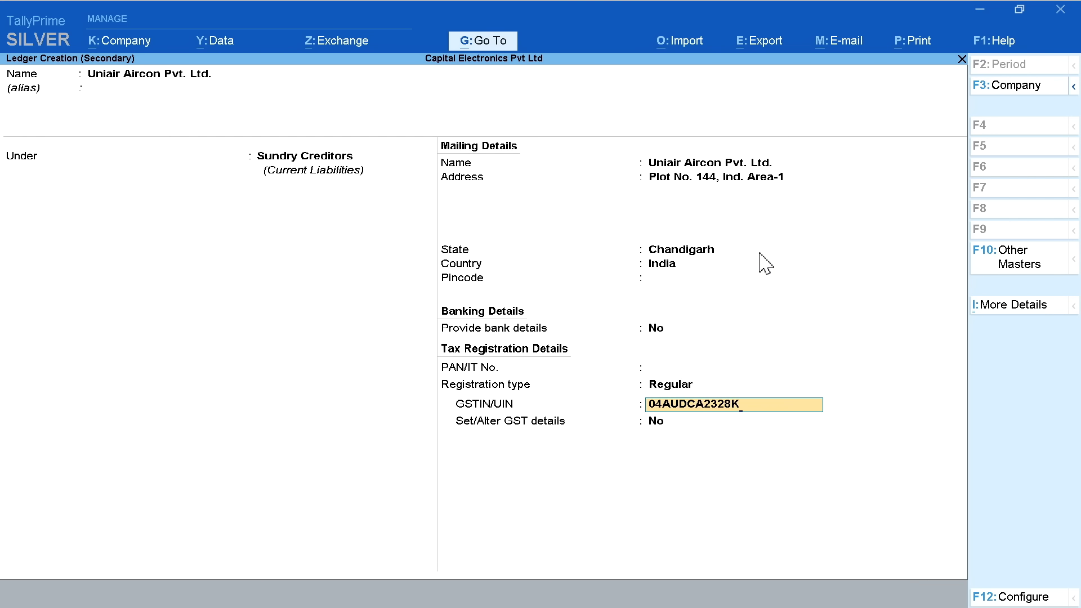
key("Return")
key("Return")
key("Return")
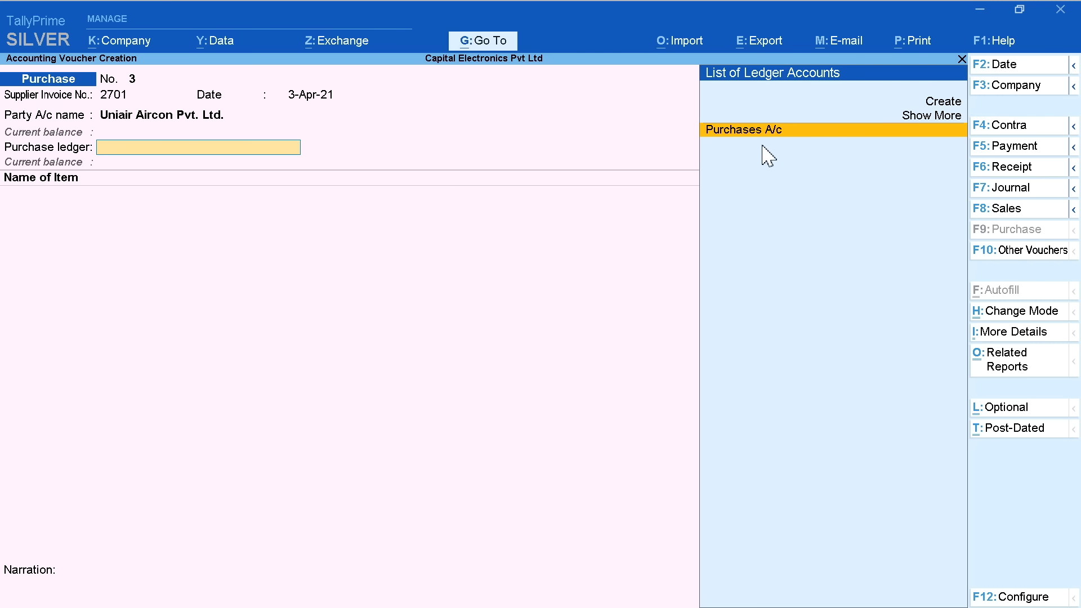
Under Purchases A/c, add Uniair - Split AC 1.5 Ton 5 Star, quantity 2 at 20,000
key("Return")
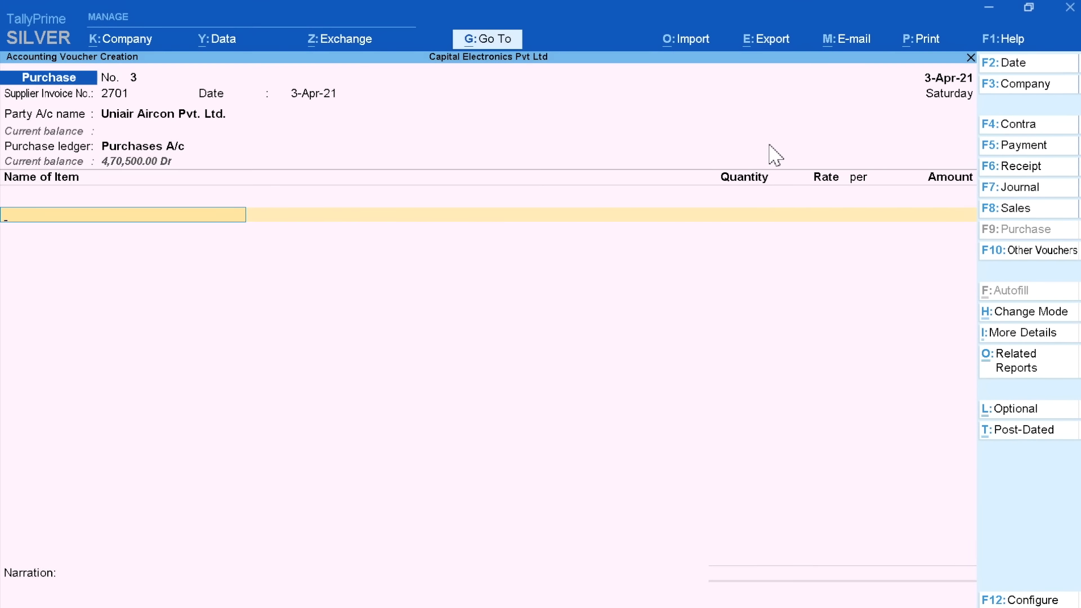
type("U")
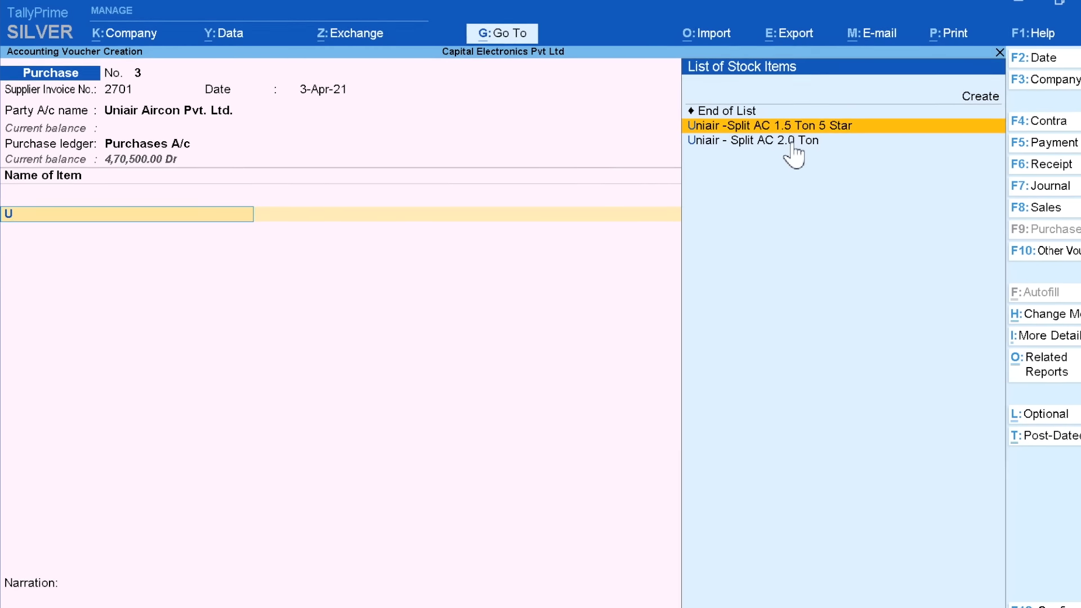
key("Return")
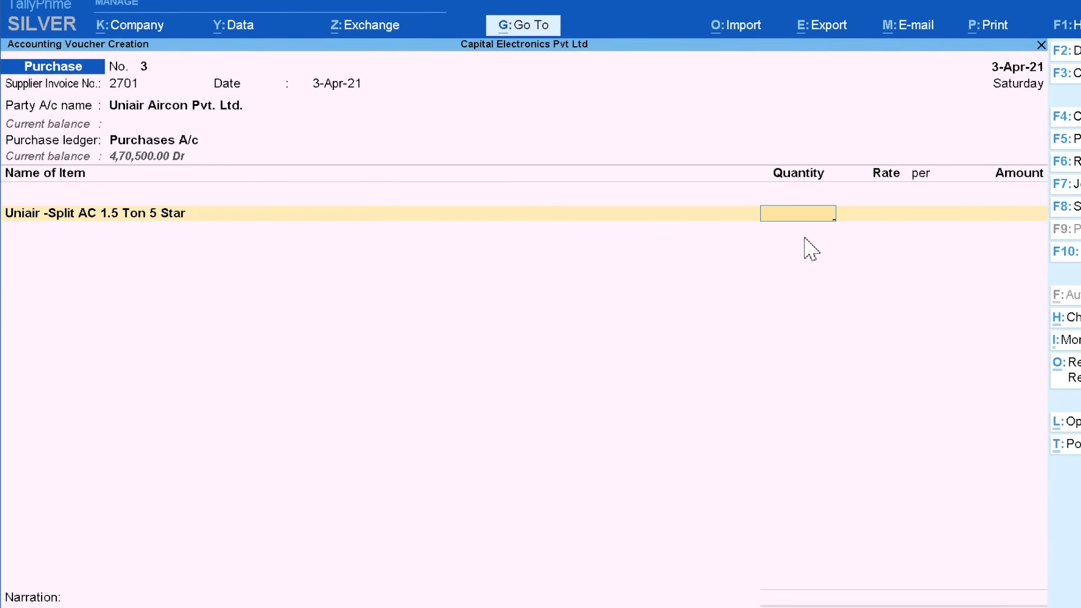
type("2")
key("Return")
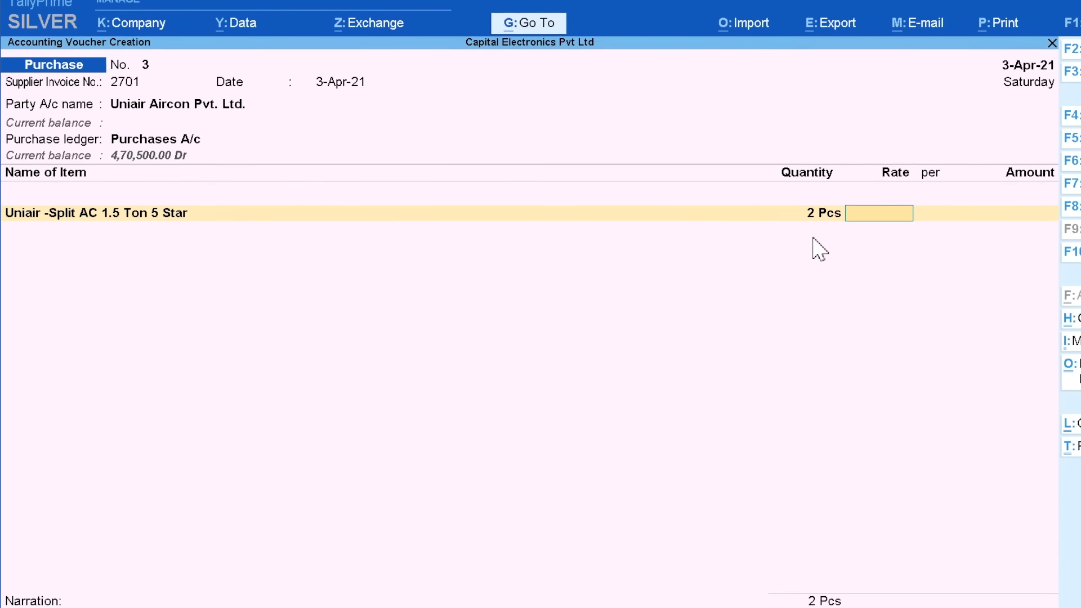
type("20000")
key("Return")
key("Return")
key("Return")
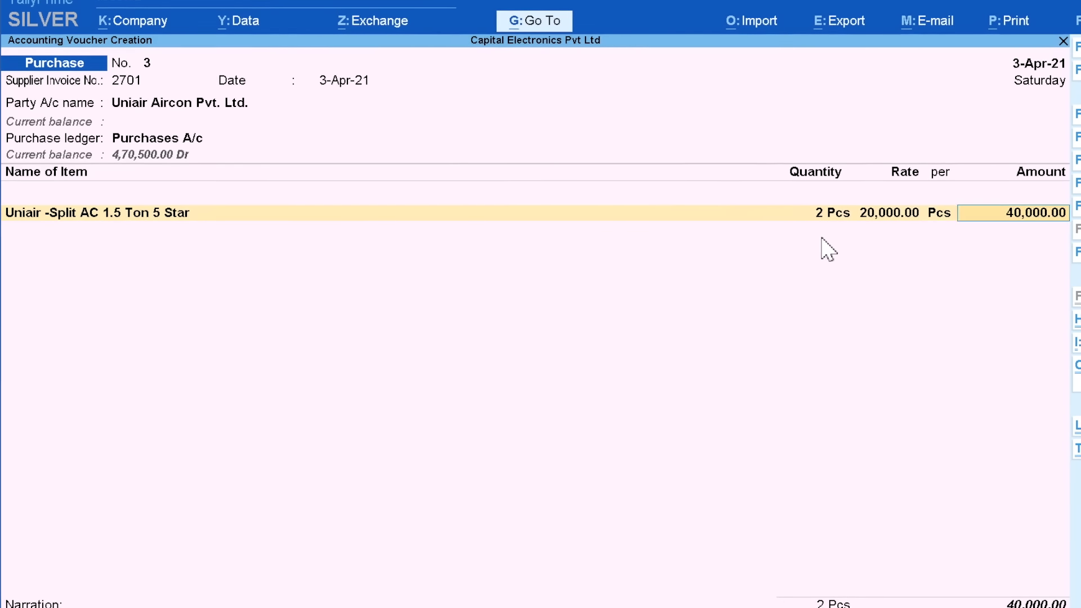
Add Uniair - Split AC 2.0 Ton as the second item, quantity 10 at 24,000
type("U")
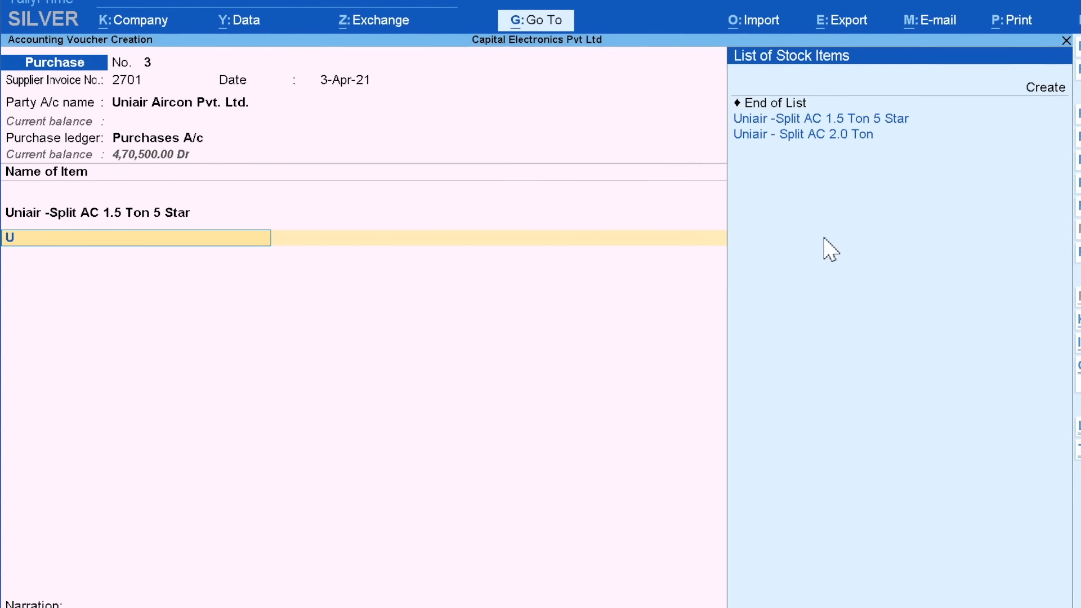
key("Down")
key("Return")
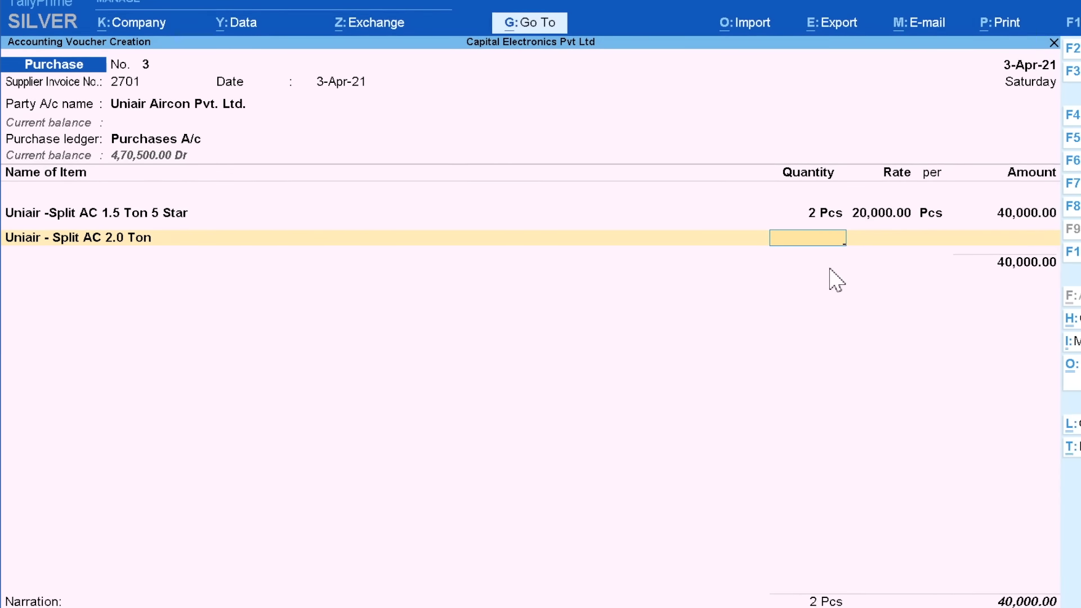
type("10")
key("Return")
type("24000")
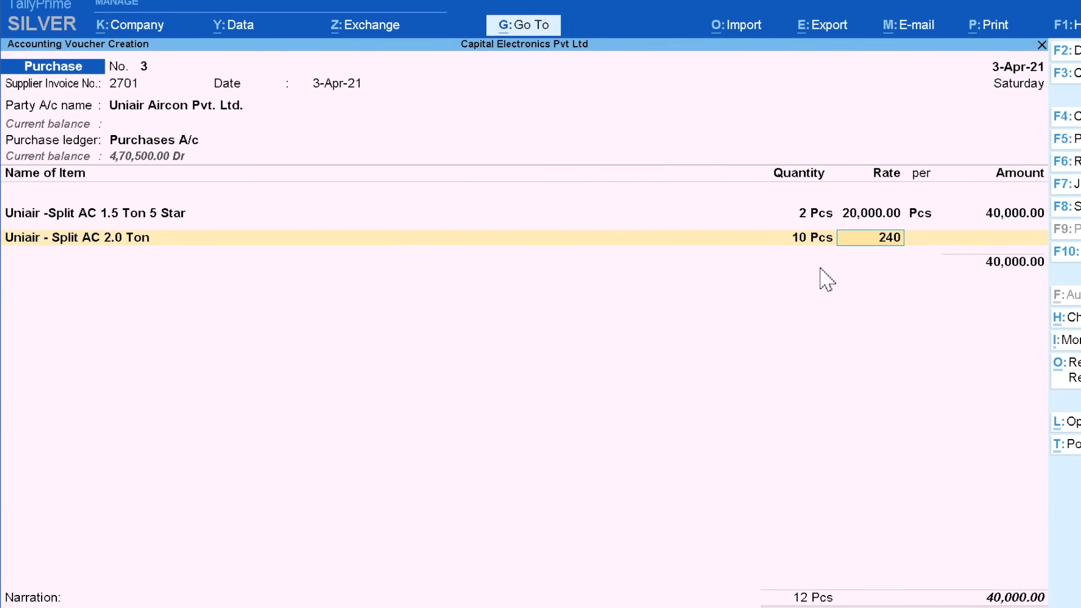
key("Return")
key("Return")
key("Return")
key("Return")
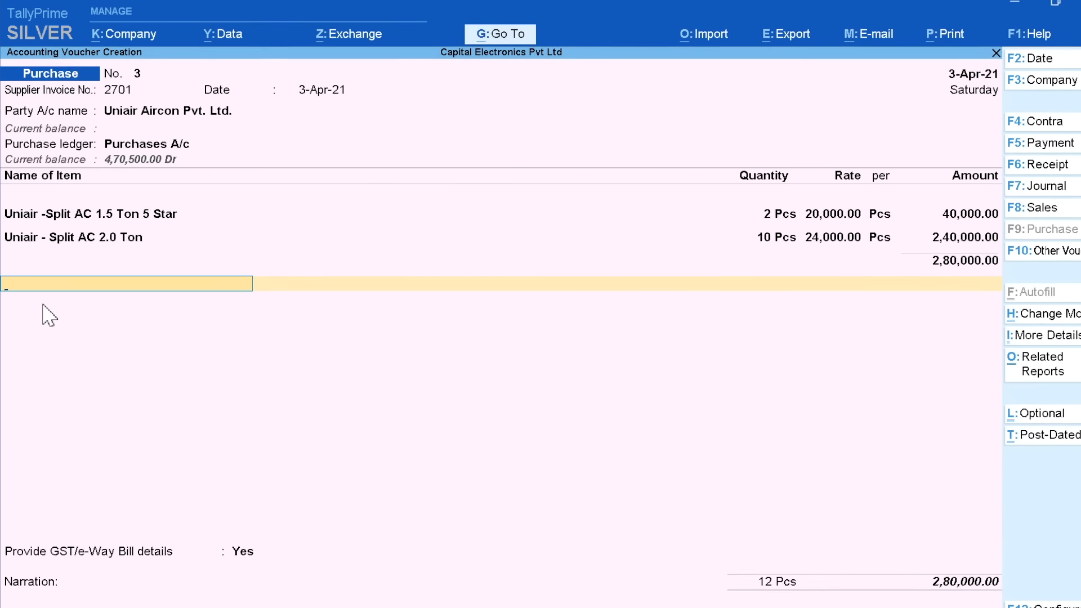
Add IGST A/c for 78,400 and set GST/e-Way Bill details to No
type("Ig")
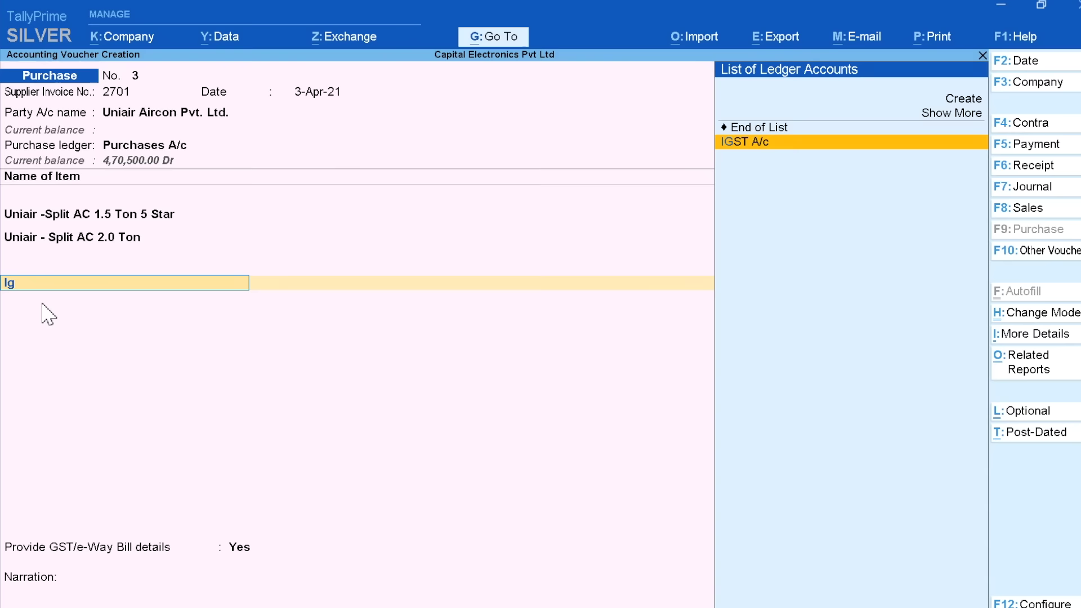
key("Return")
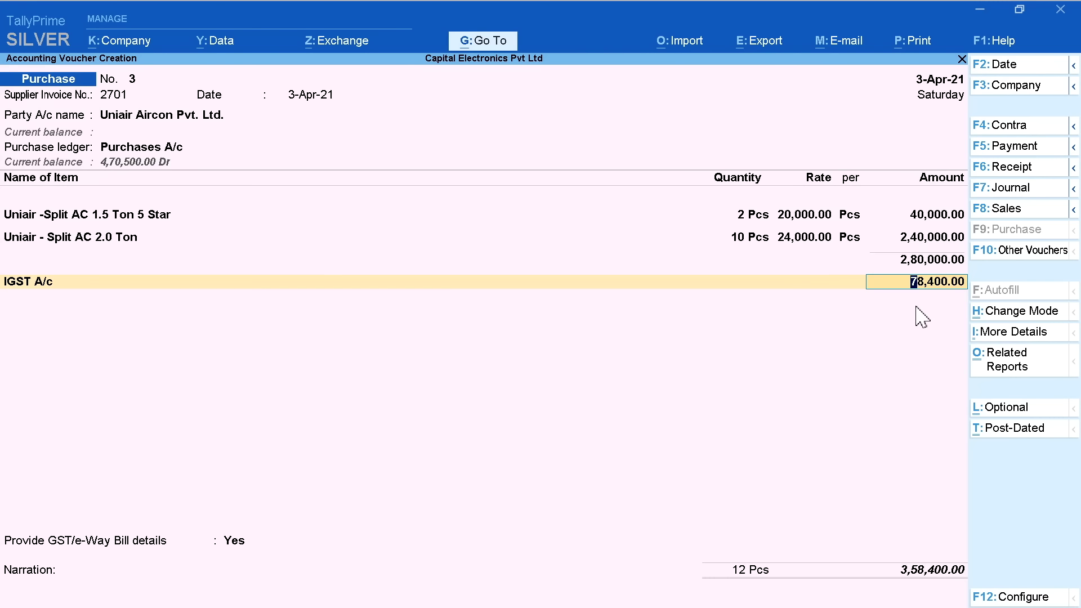
key("Return")
key("Return")
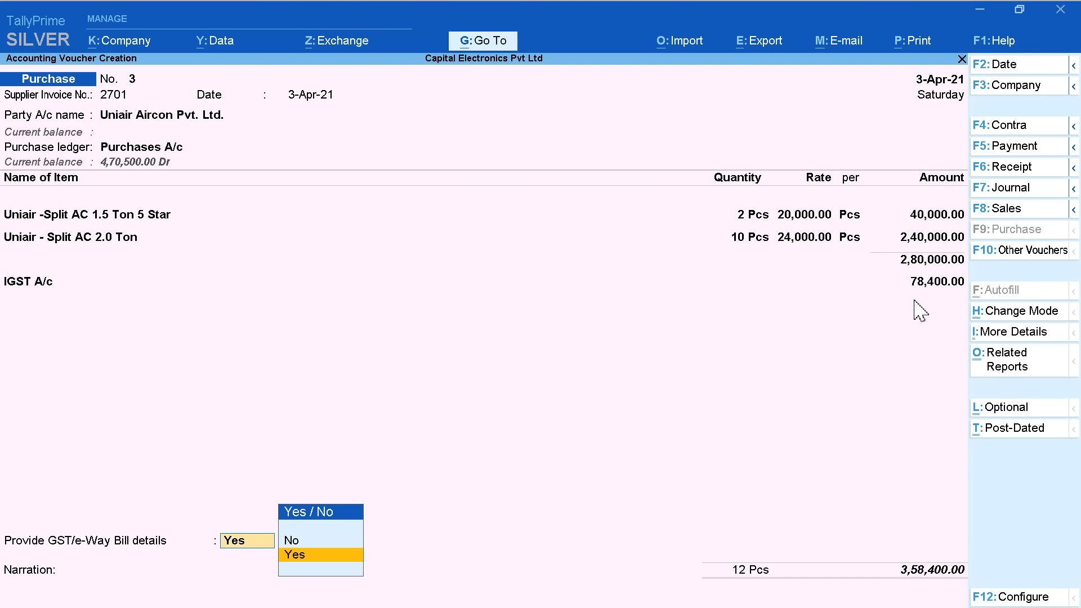
key("n")
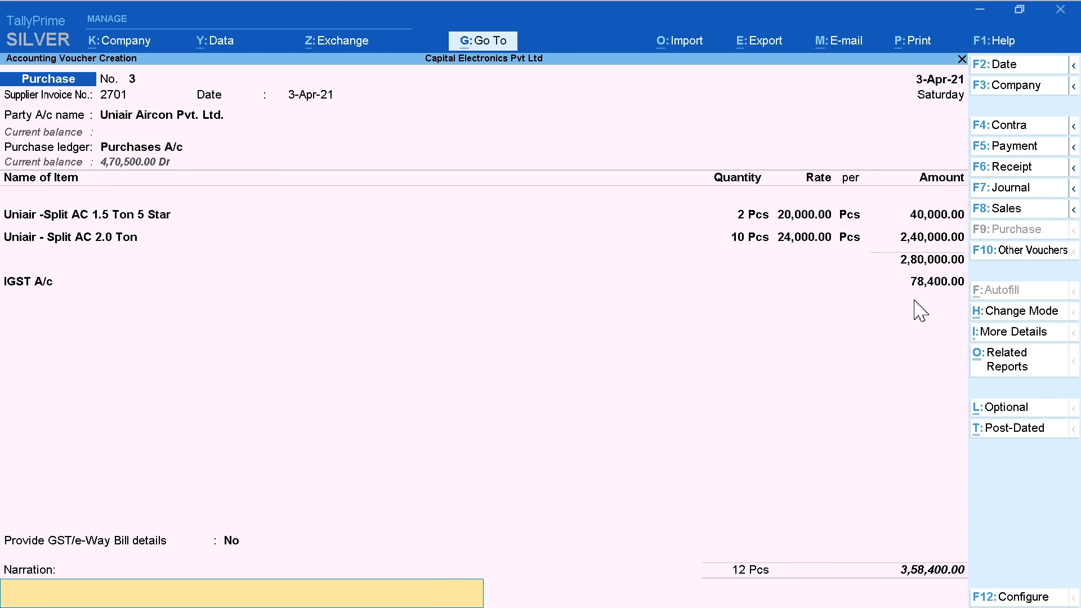
Enter the narration Bill No. 2701 and save purchase voucher No. 3
type("Bill No. 123")
key("Return")
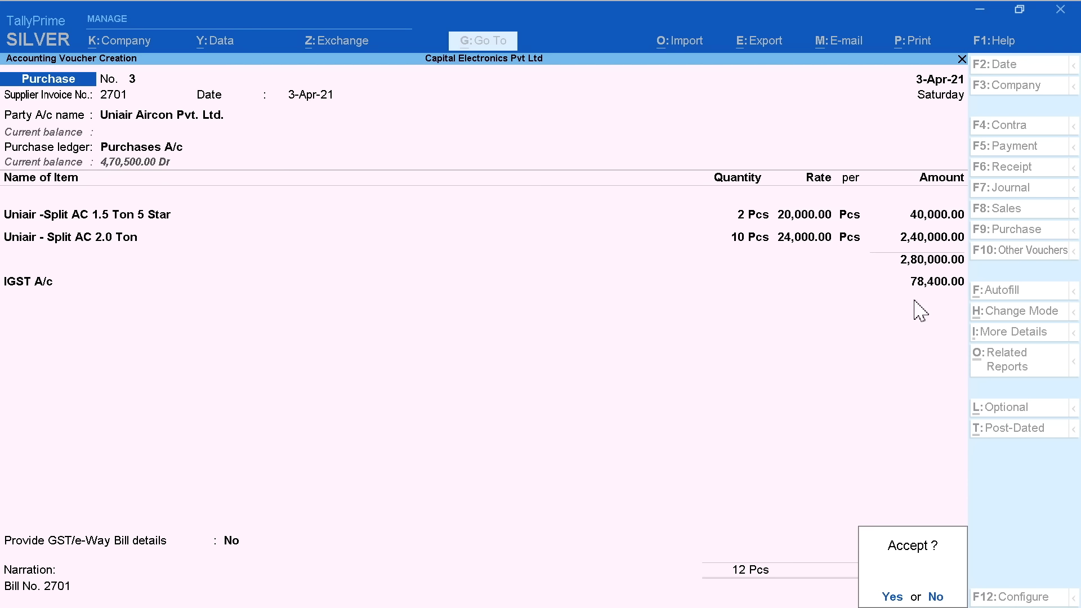
key("Return")
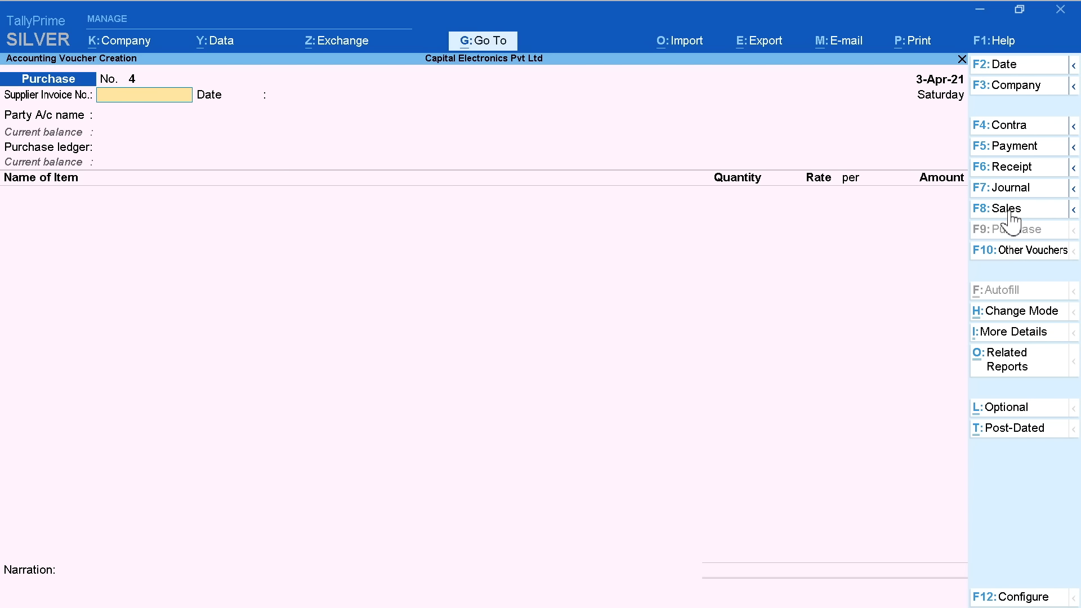
Switch to a Sales voucher (No. 1) and bring up its date for changing
left_click(1025, 213)
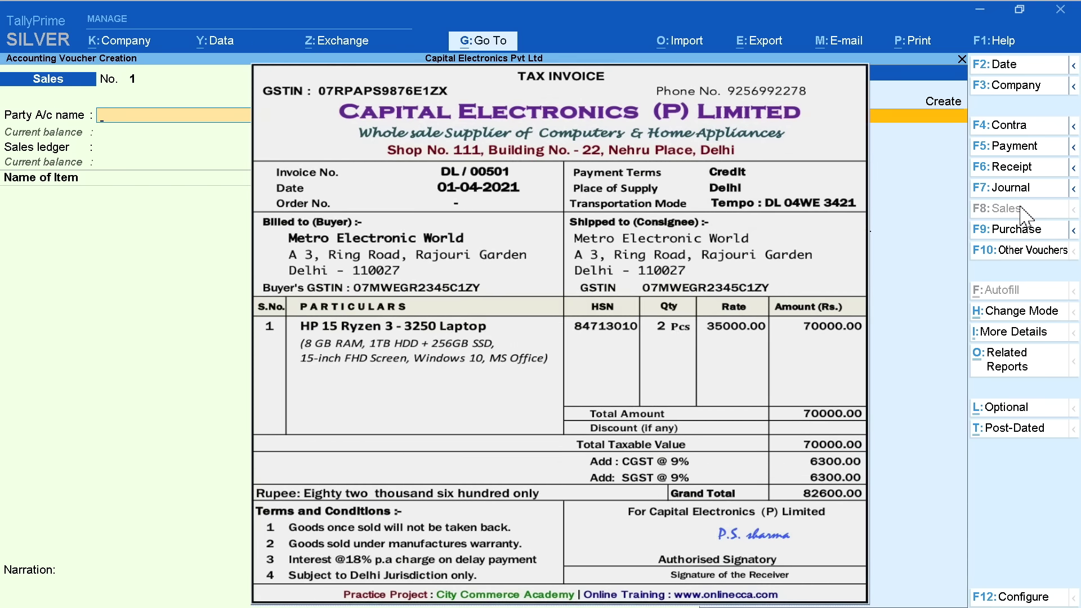
left_click(1030, 65)
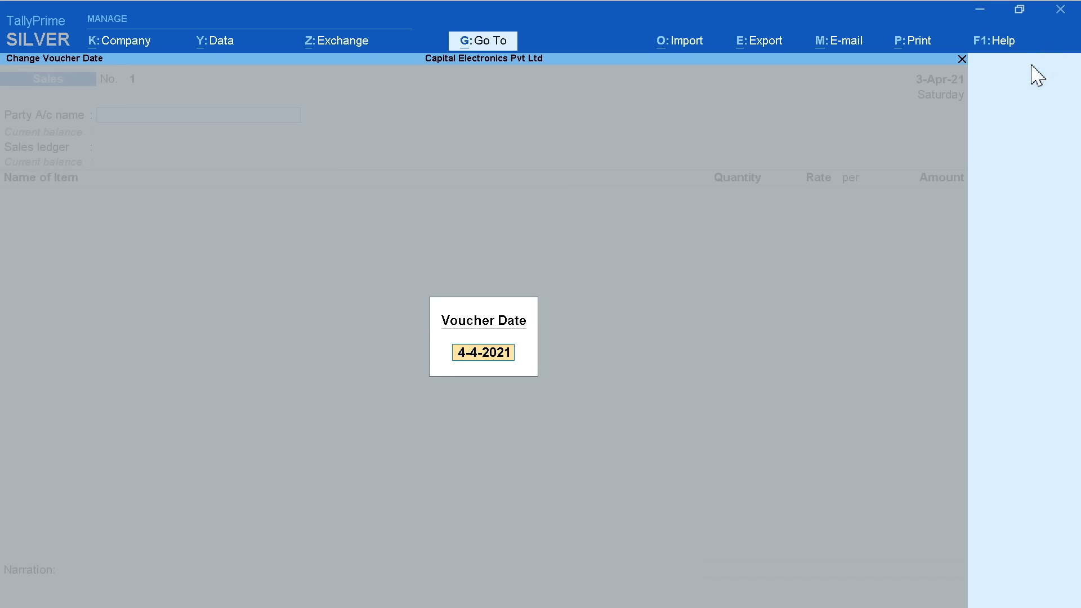
Date the sale 1-Apr-21 with Metro Electronic World A/c as party and Sales A/c ledger
type("1")
key("Return")
key("Down")
key("Down")
key("Down")
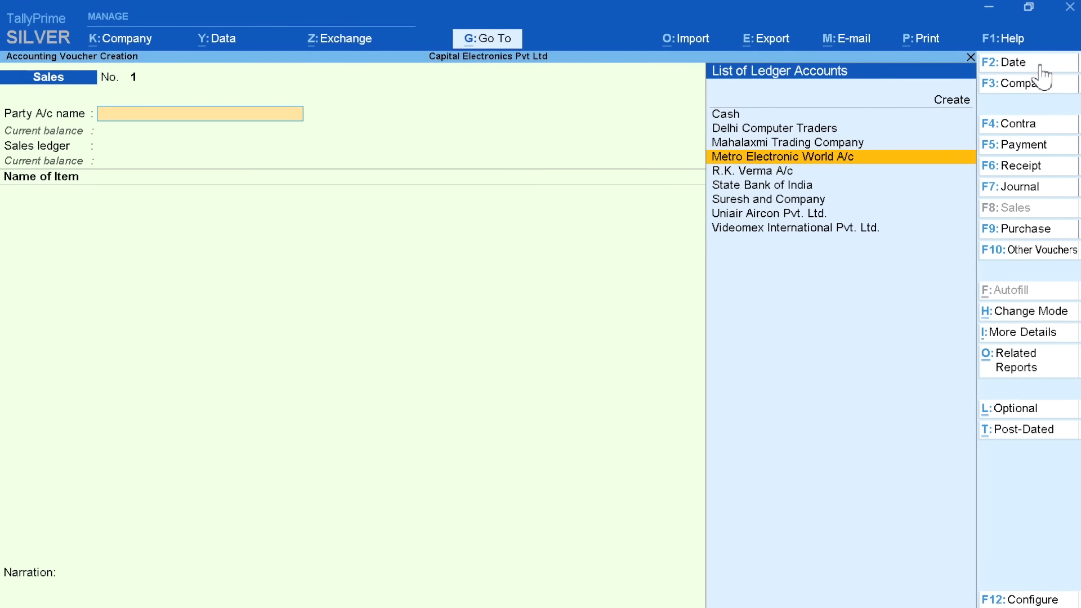
key("Return")
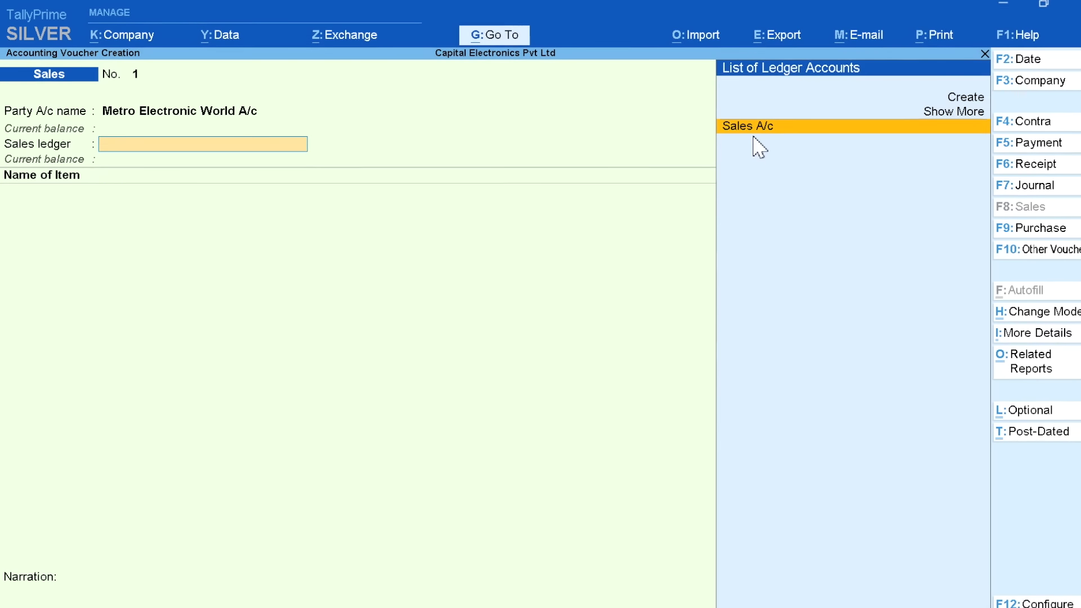
key("Return")
Add 2 HP 15 Ryzen 3250 Laptops at 35,000 each, totalling 70,000
type("H")
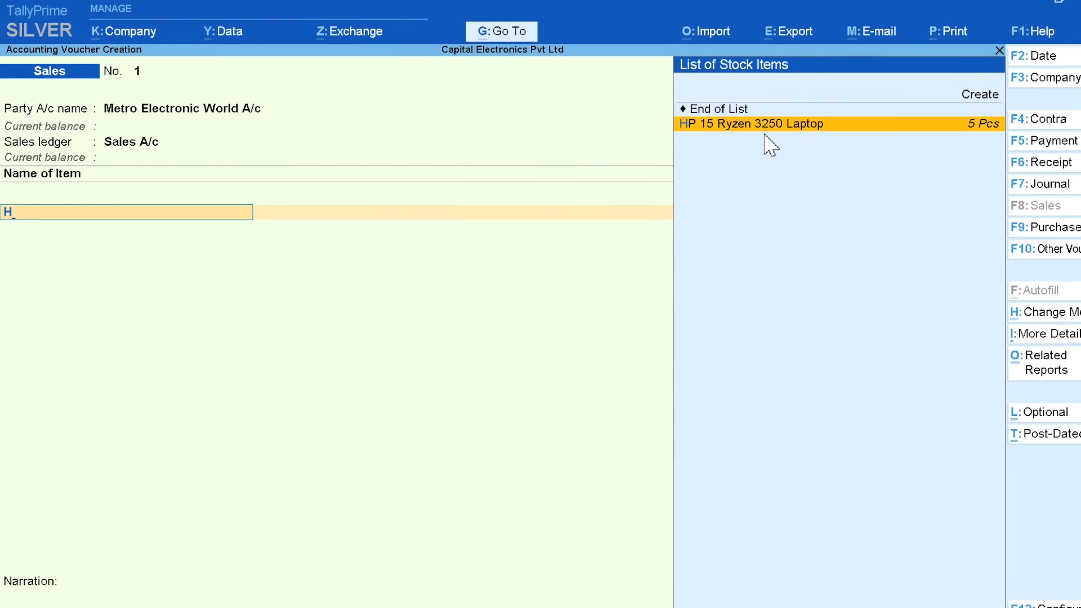
key("Return")
type("2")
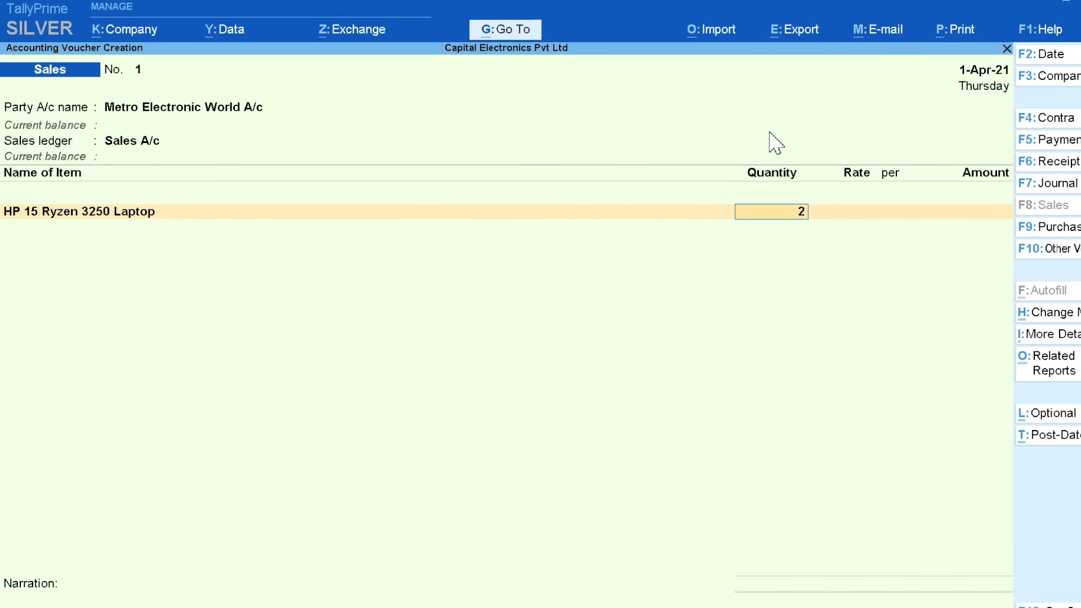
key("Return")
type("35000")
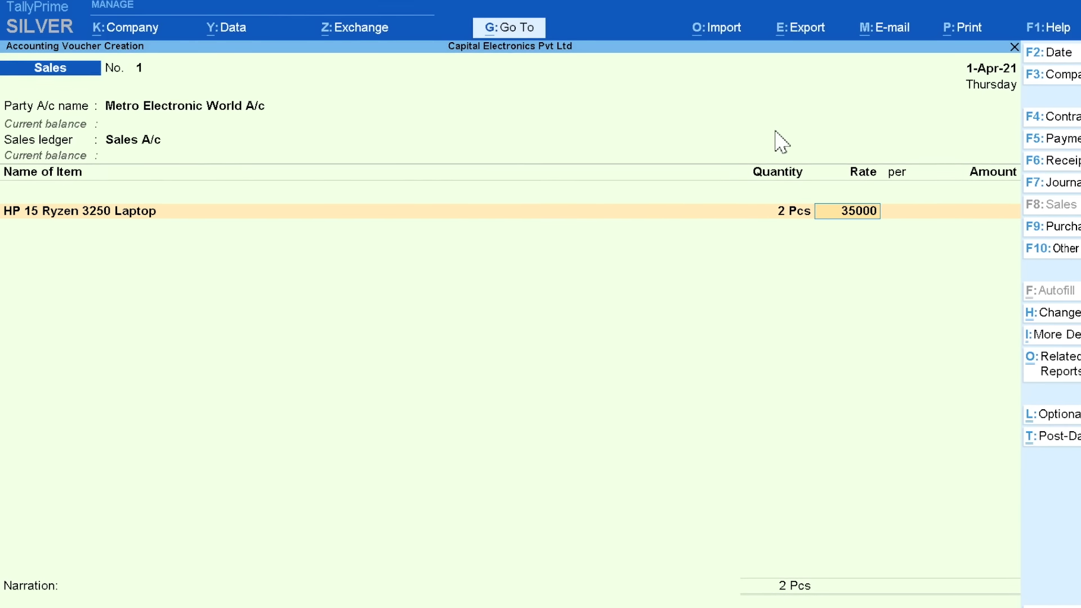
key("Return")
key("Return")
key("Return")
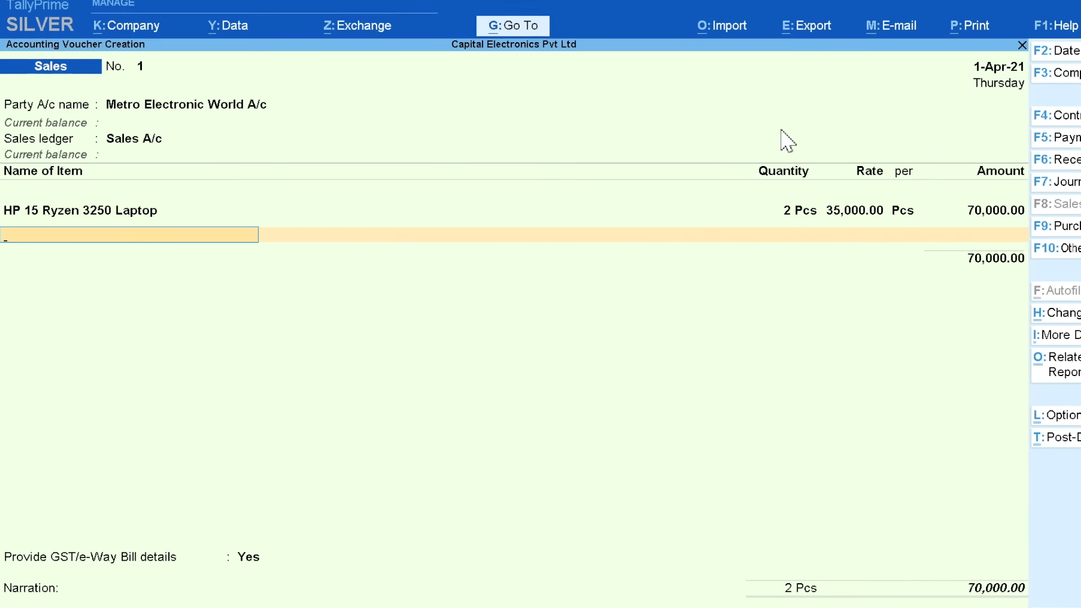
key("Return")
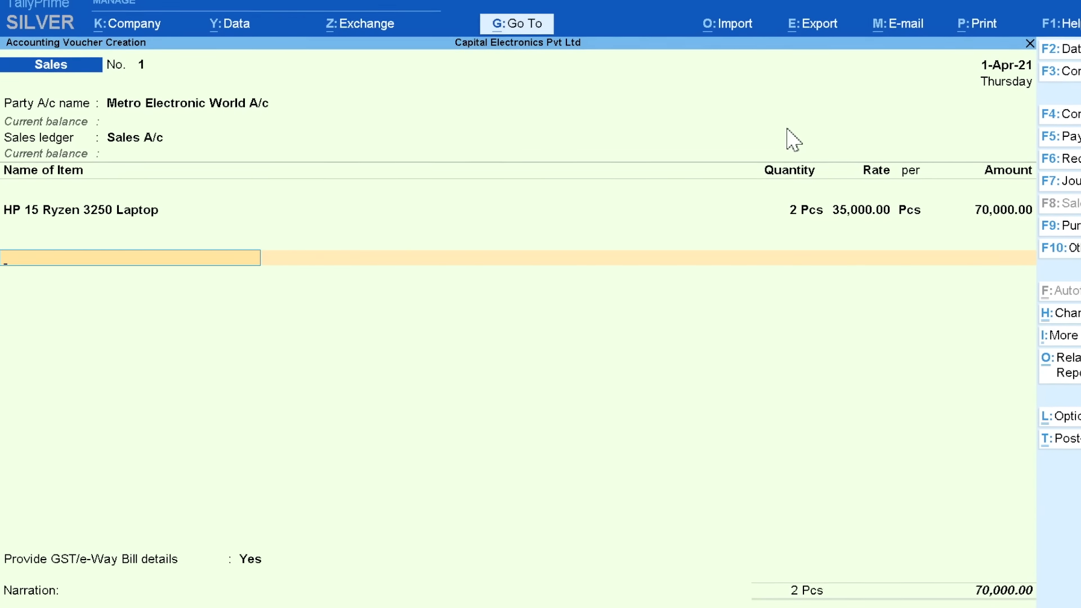
Add CGST A/c and SGST A/c at 6,300 each, keeping GST/e-Way Bill details at Yes
type("C")
key("Return")
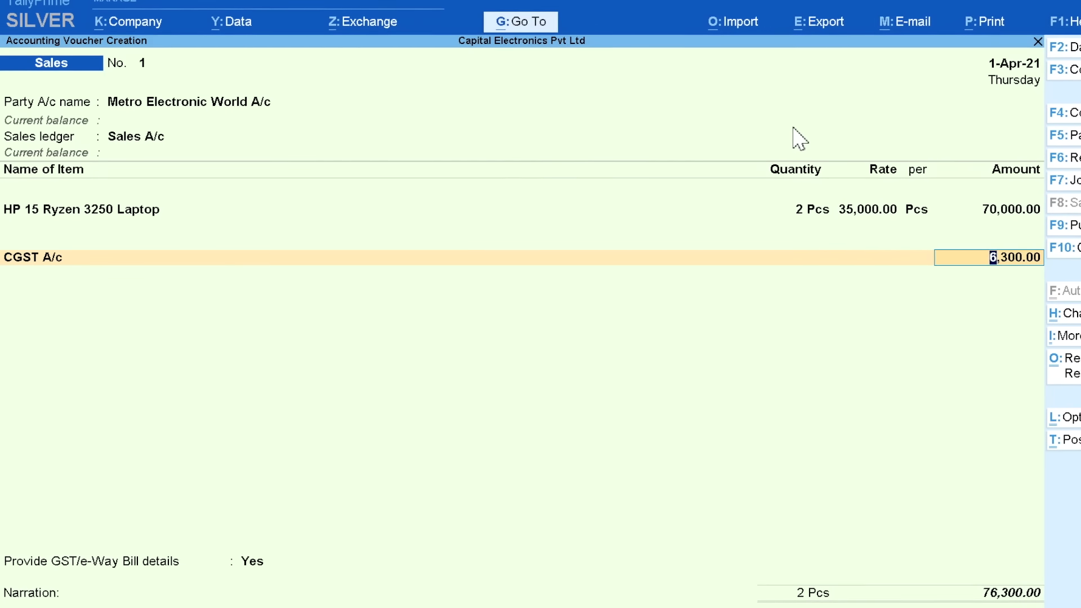
key("Return")
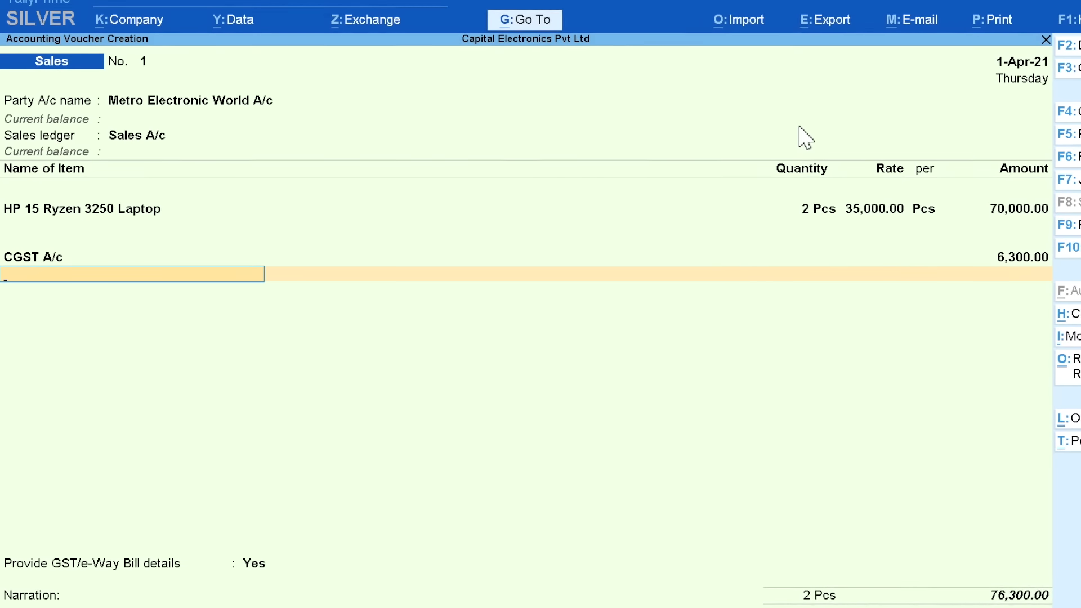
type("S")
key("Down")
key("Return")
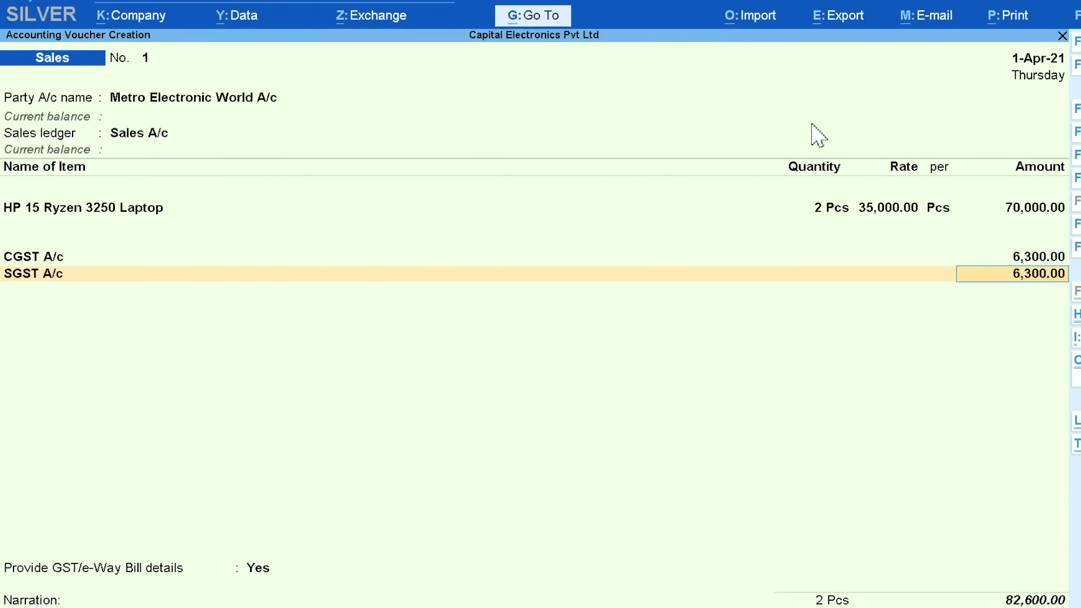
key("Return")
key("Return")
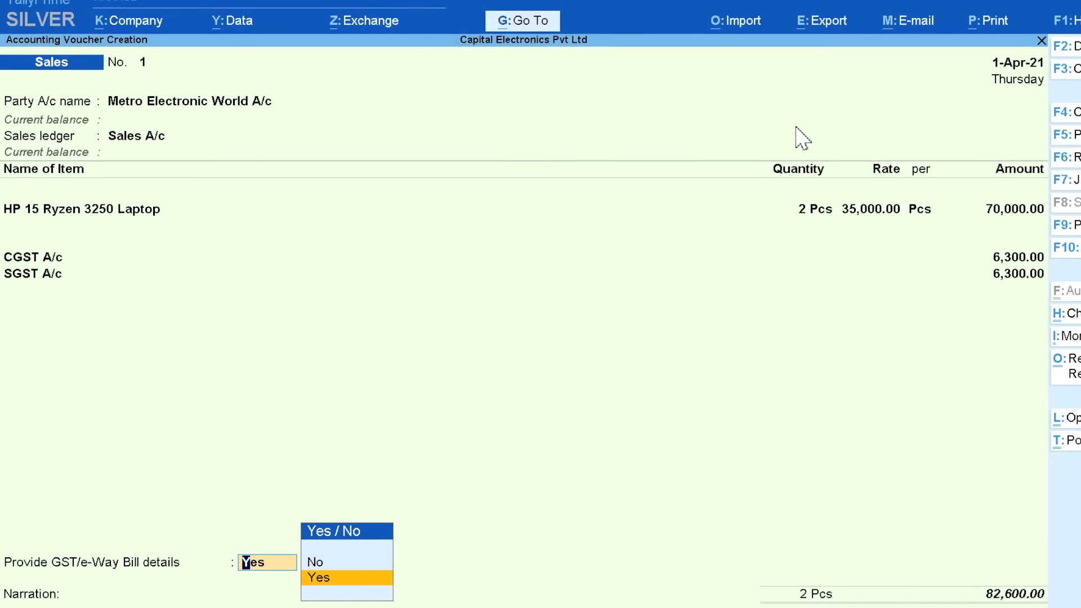
key("Return")
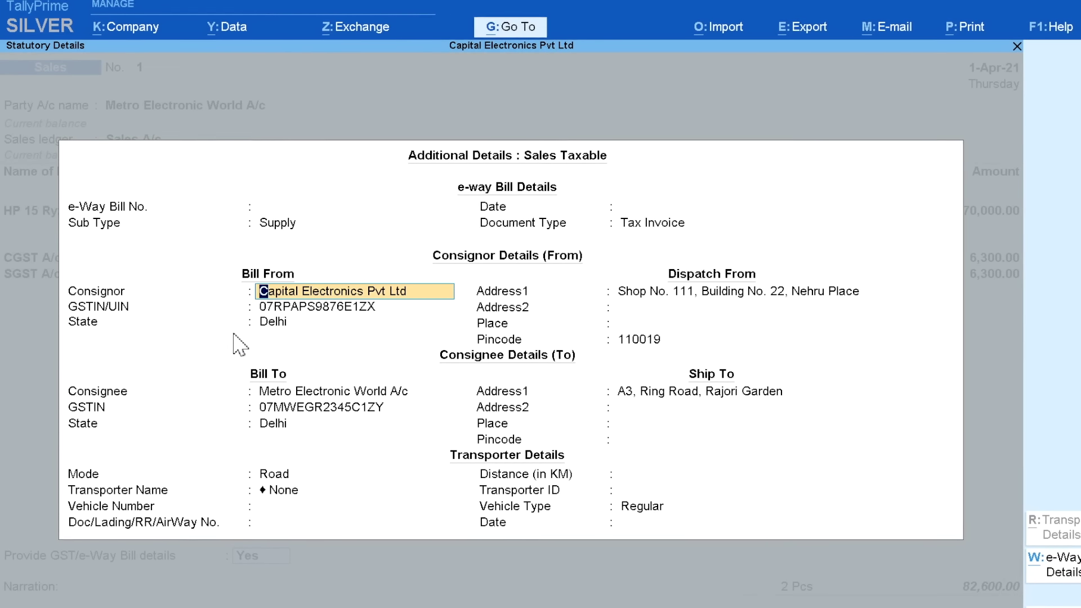
Pass the consignor and consignee details, set distance 10 km, and leave transporter as None
key("Return")
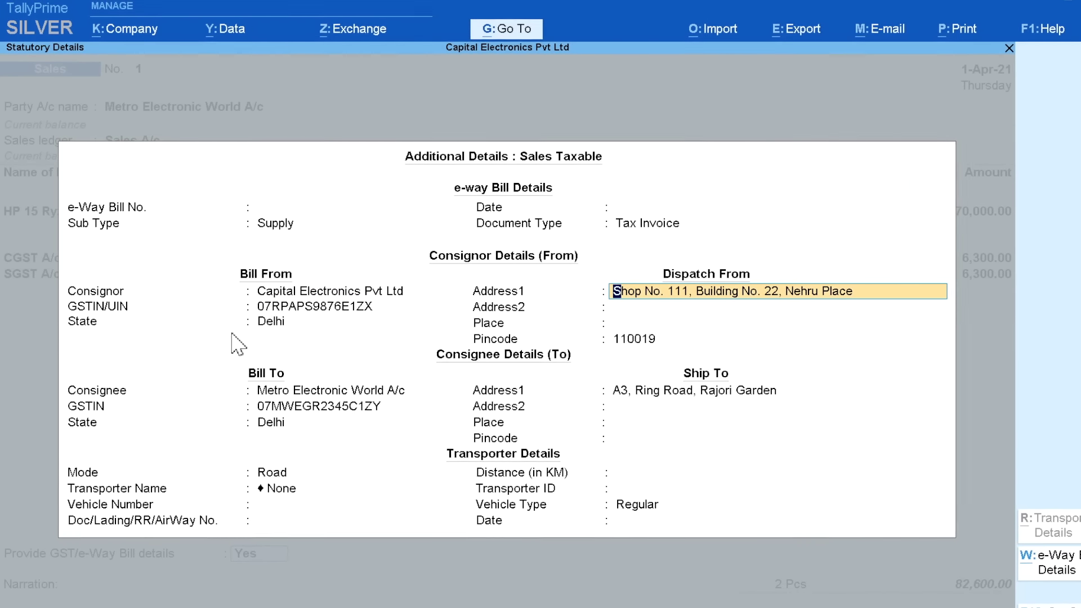
key("Return")
key("Return")
key("Return")
key("Return")
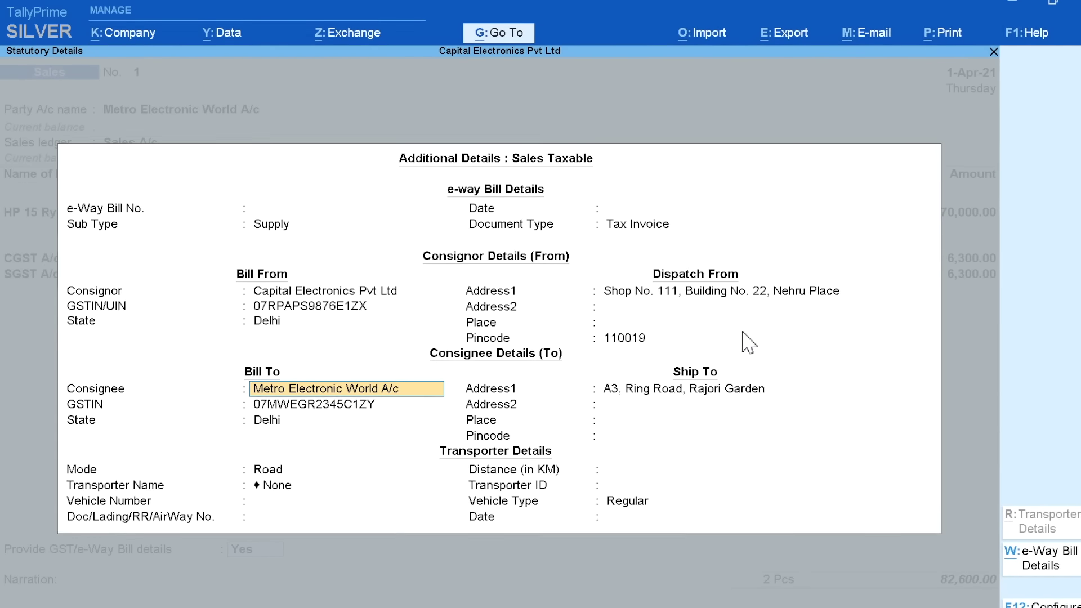
key("Return")
key("Return")
key("Return")
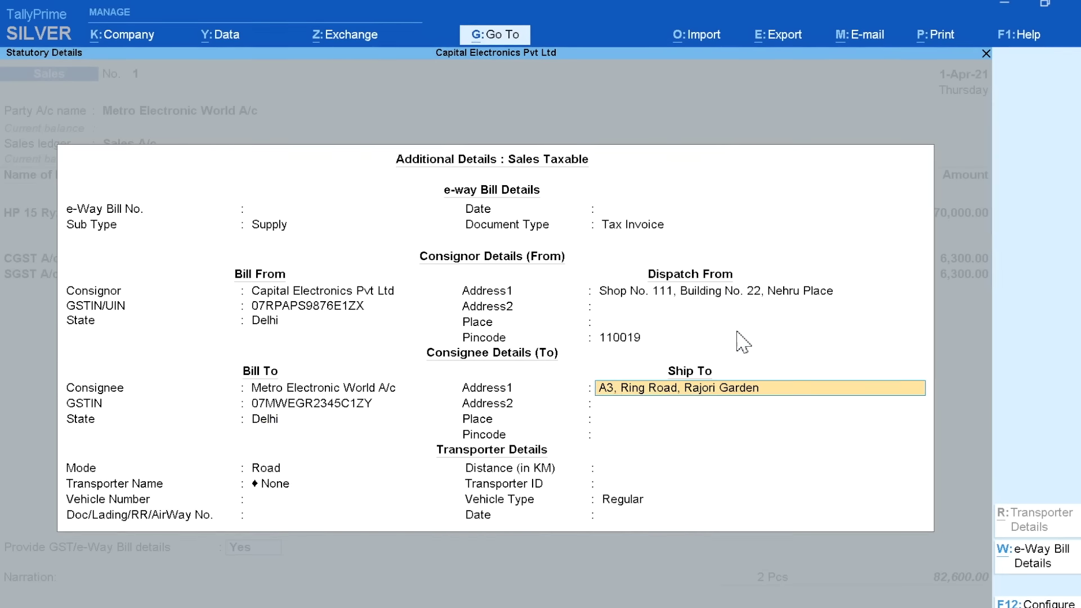
key("Return")
key("Return")
key("Return")
key("Return")
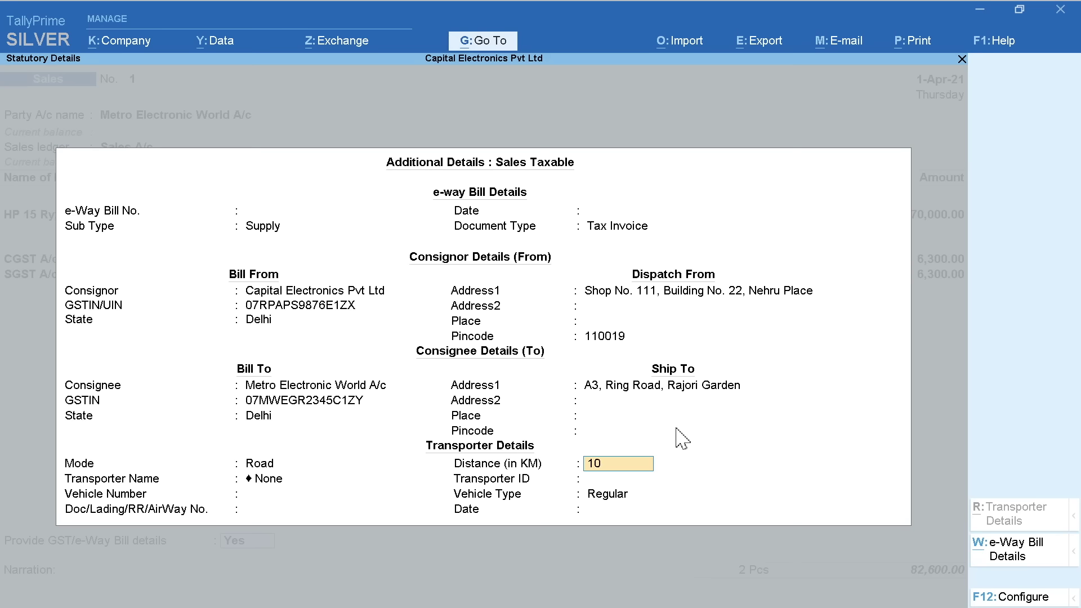
type("10")
key("Return")
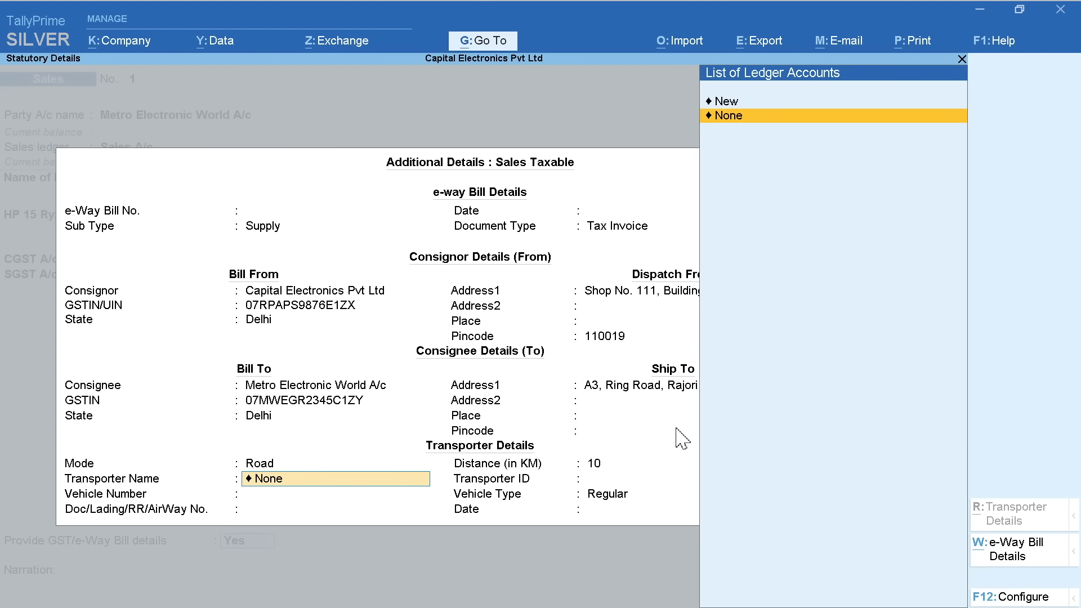
key("Return")
key("Return")
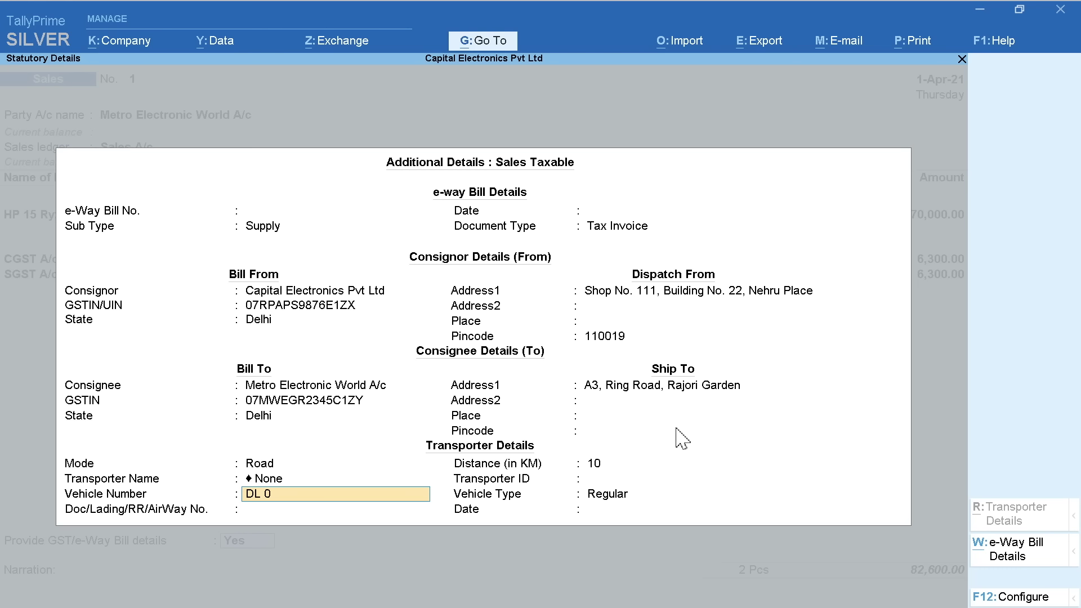
Enter vehicle number DL 04 1111 with Regular vehicle type and finish the e-way bill details
type("DL 04 1111")
key("Return")
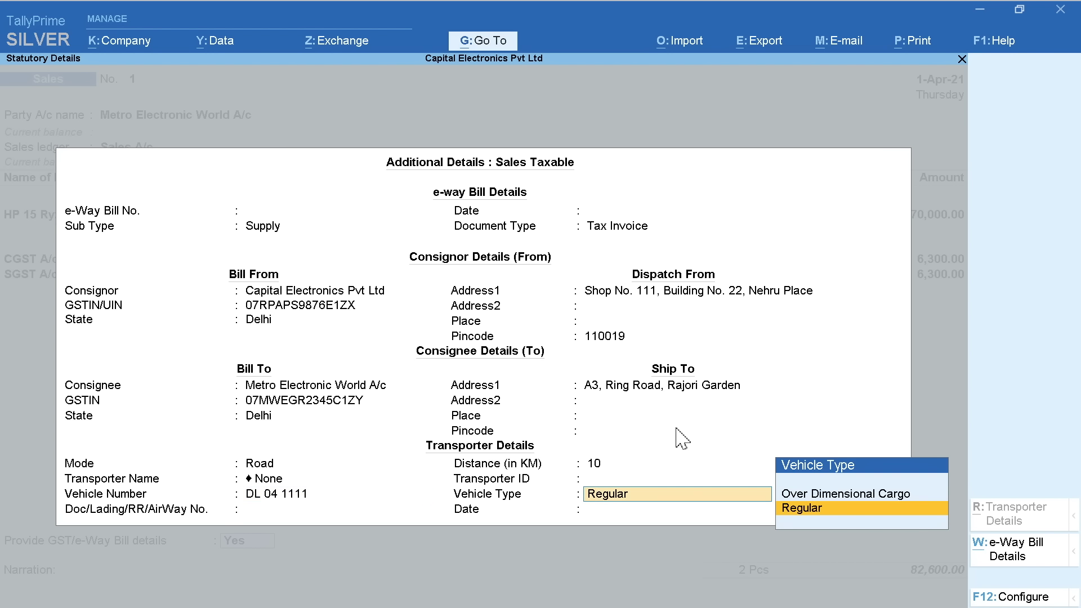
key("Return")
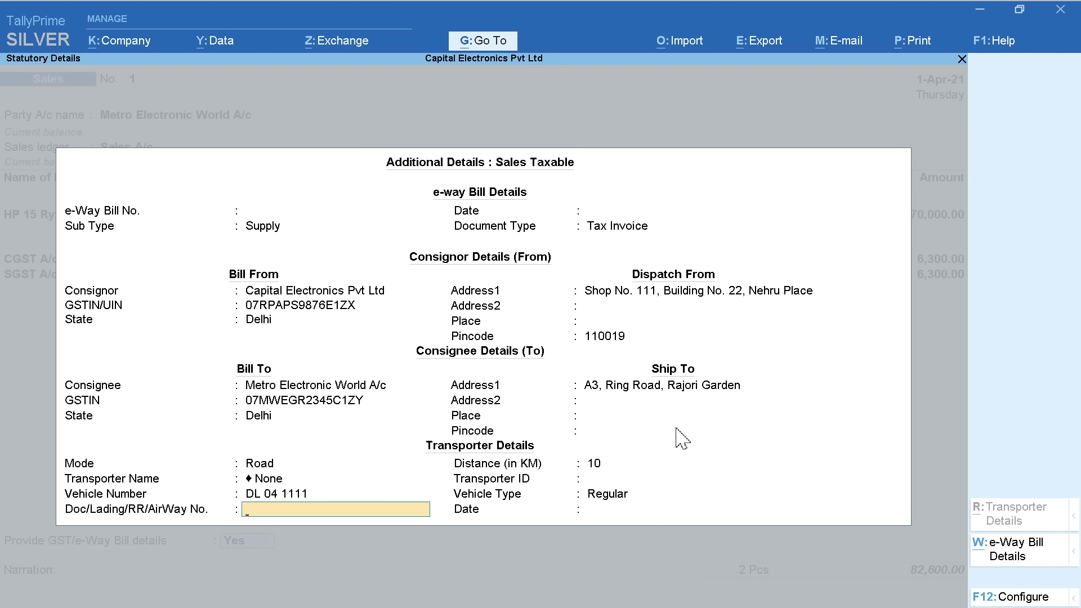
key("Return")
key("Return")
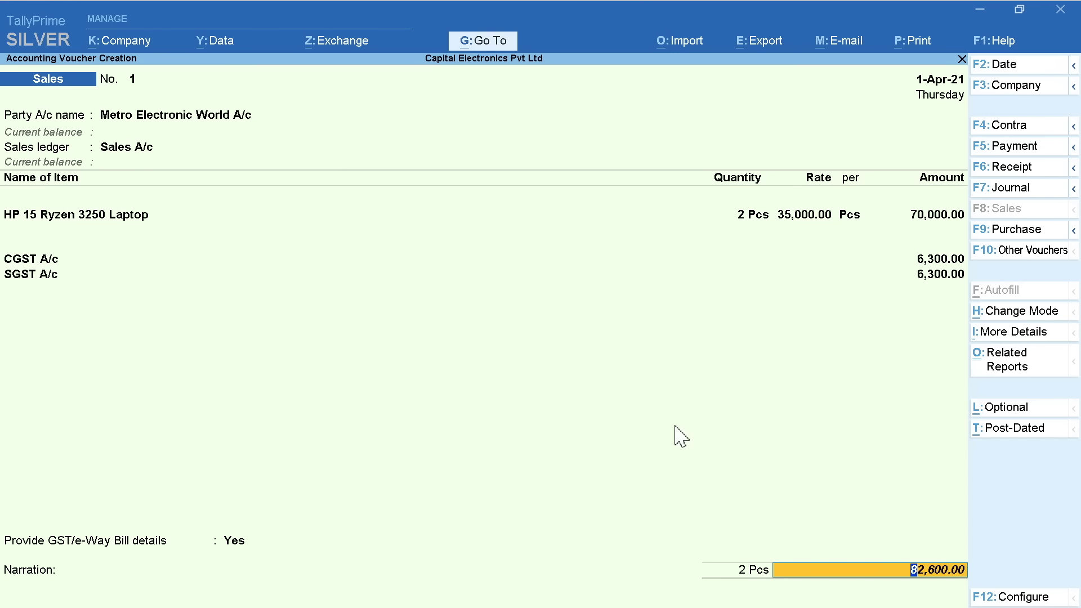
key("Return")
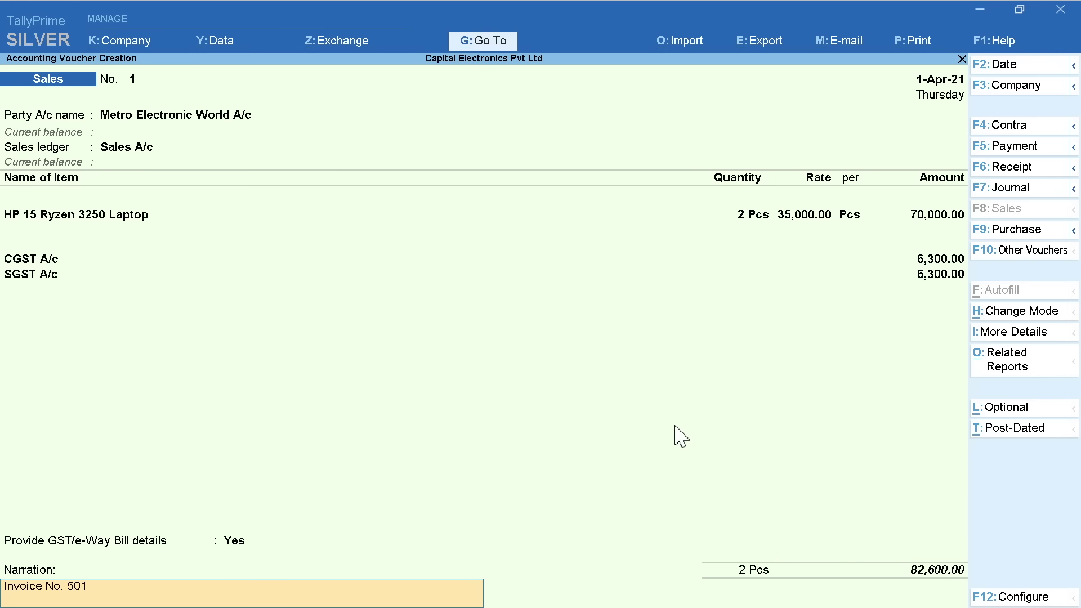
Accept the sales voucher with narration Invoice No. 501, saving voucher No. 1
key("Return")
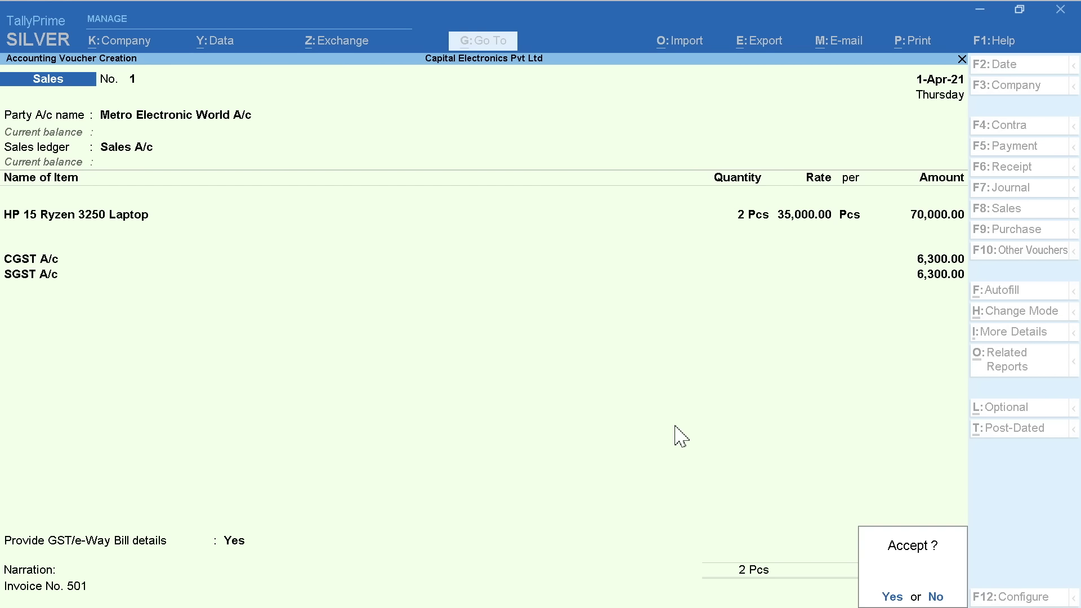
key("y")
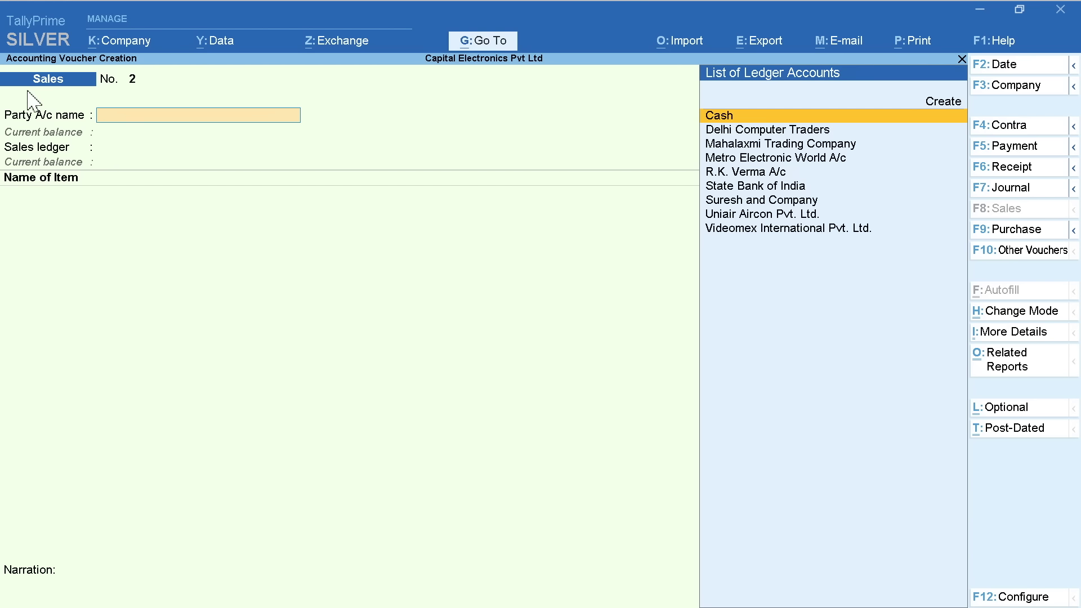
left_click(132, 83)
Quit the blank second sales voucher without saving and go back to Gateway of Tally
key("Escape")
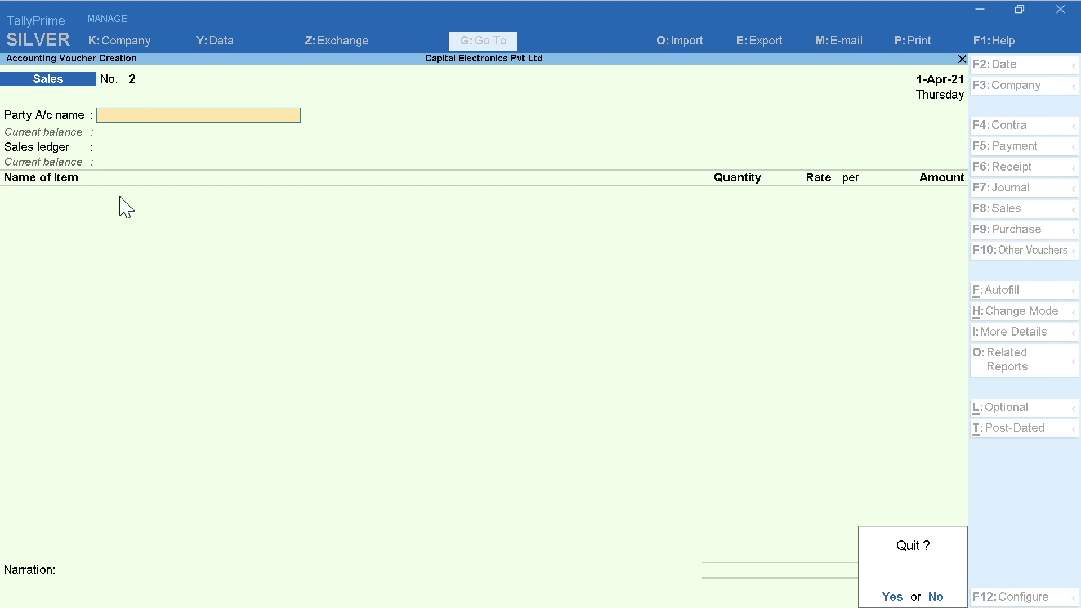
left_click(891, 596)
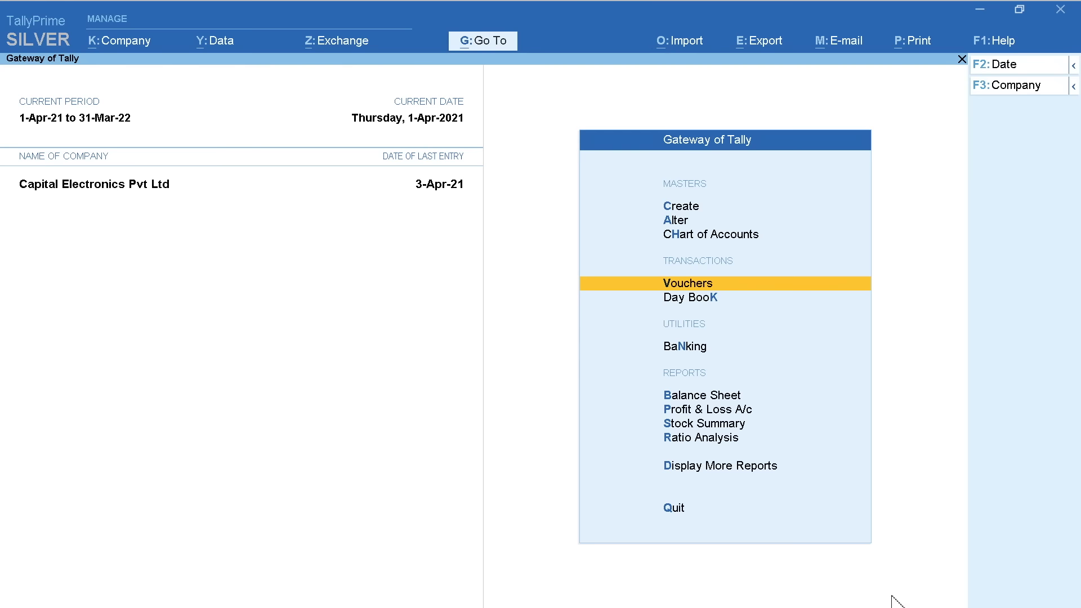
Open the Sales voucher type in Voucher Type Alteration through Alter > Voucher Type
key("Up")
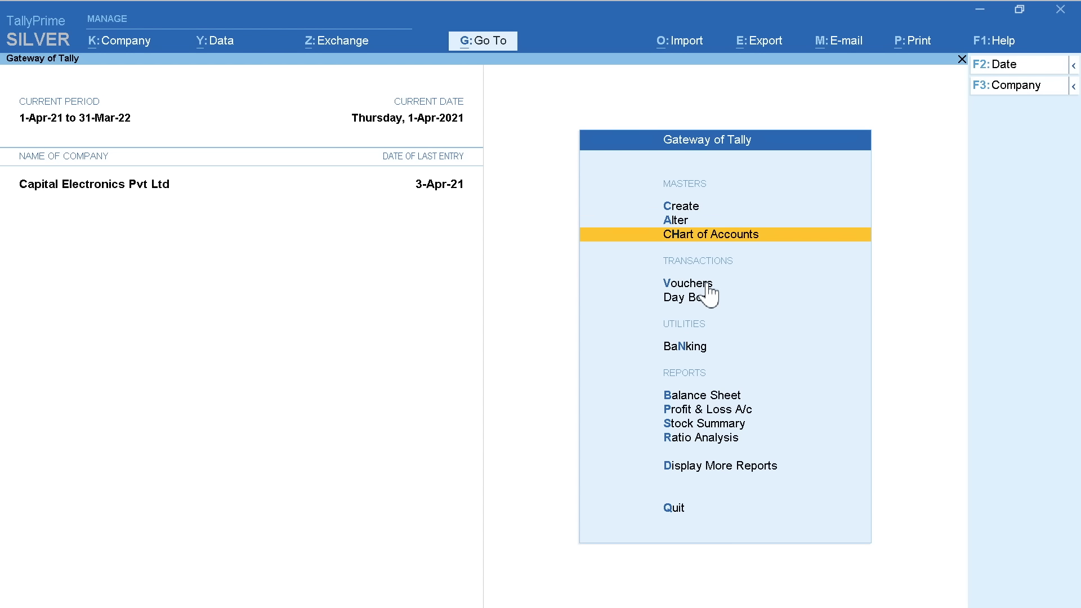
key("Up")
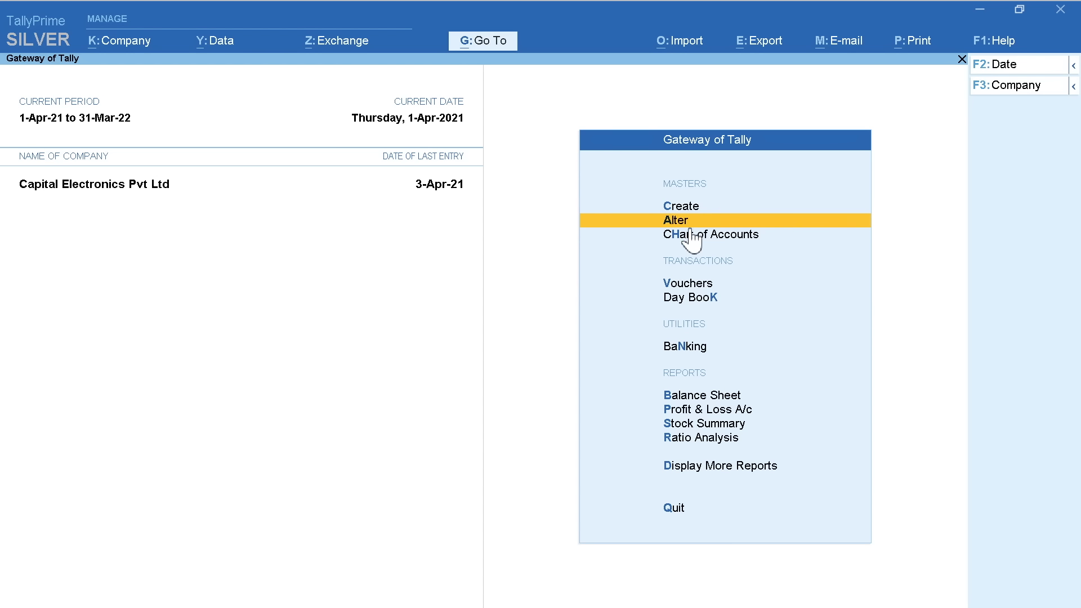
left_click(734, 229)
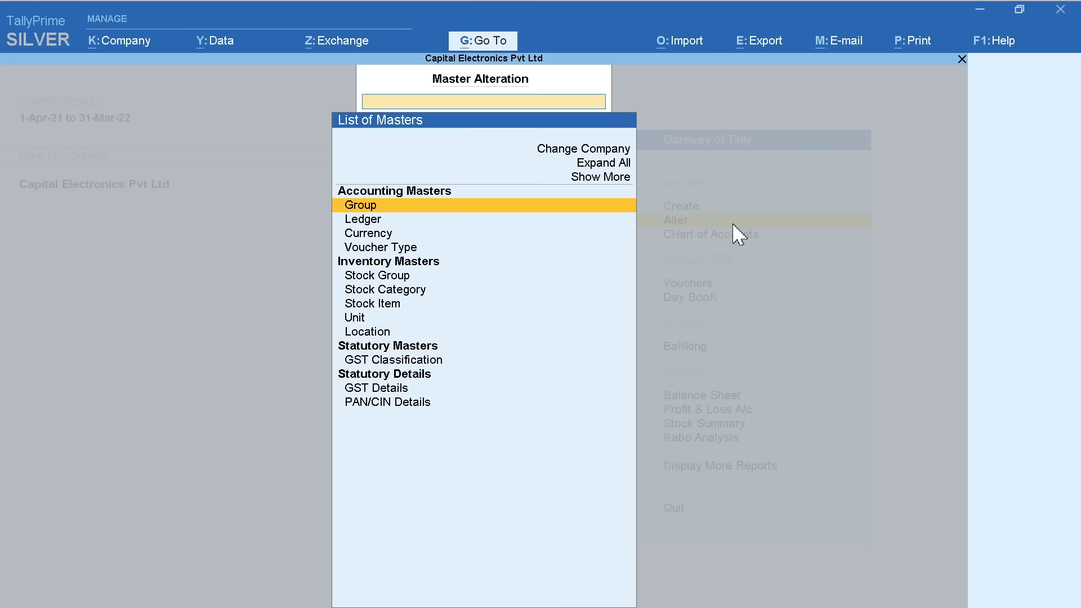
key("Down")
key("Down")
key("Down")
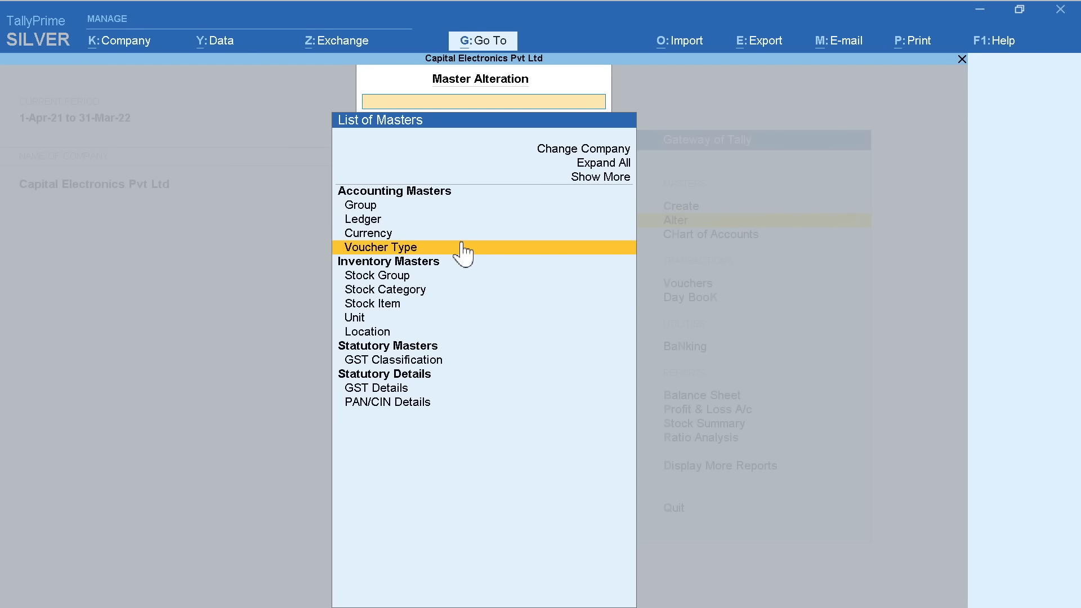
left_click(494, 250)
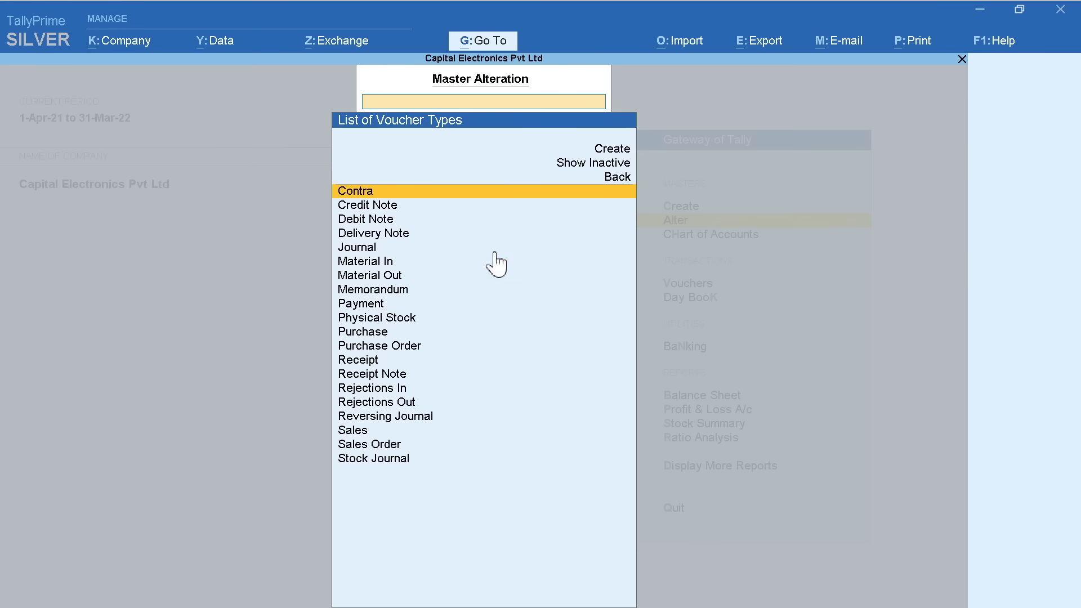
key("Down")
key("Down")
key("Down")
key("Down")
key("Down")
key("Down")
key("Down")
key("Down")
key("Down")
key("Down")
key("Down")
key("Down")
key("Down")
key("Down")
key("Down")
key("Down")
key("Down")
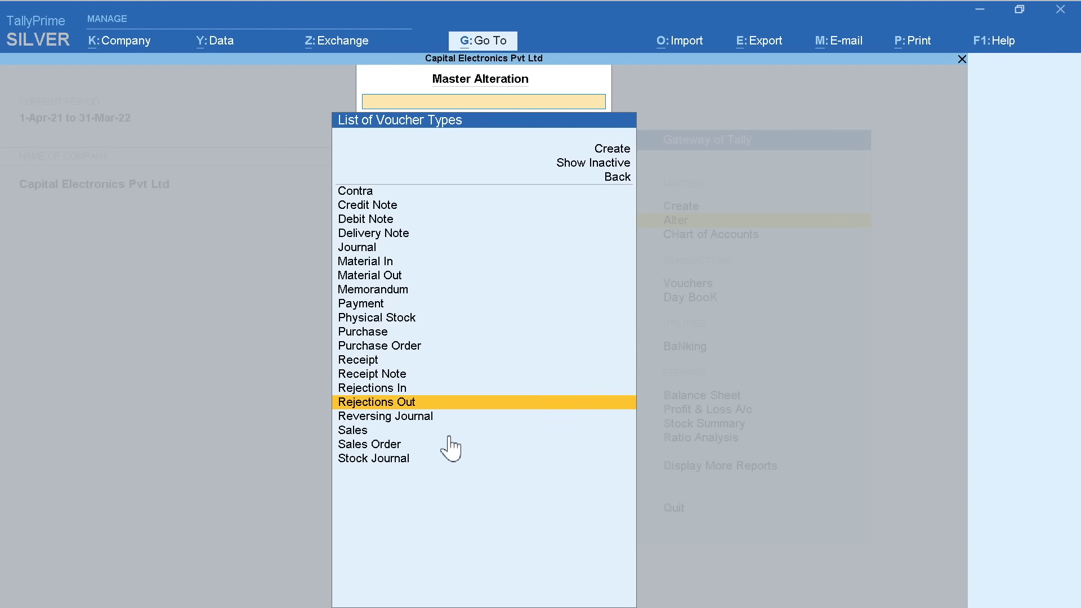
left_click(486, 435)
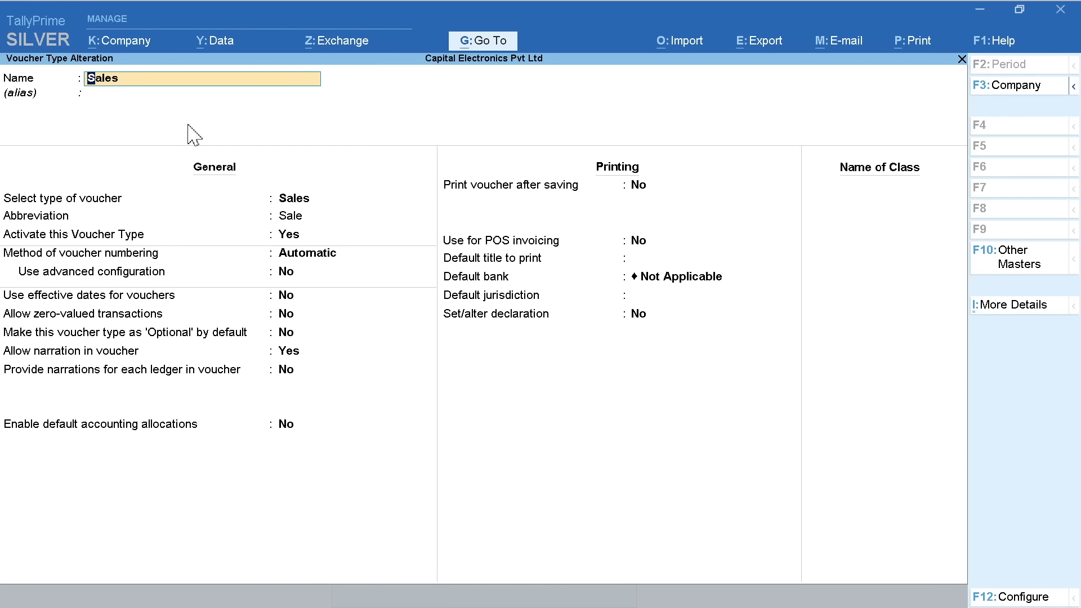
Keep Sales voucher numbering Automatic and set Use advanced configuration to Yes
key("Return")
key("Return")
key("Return")
key("Return")
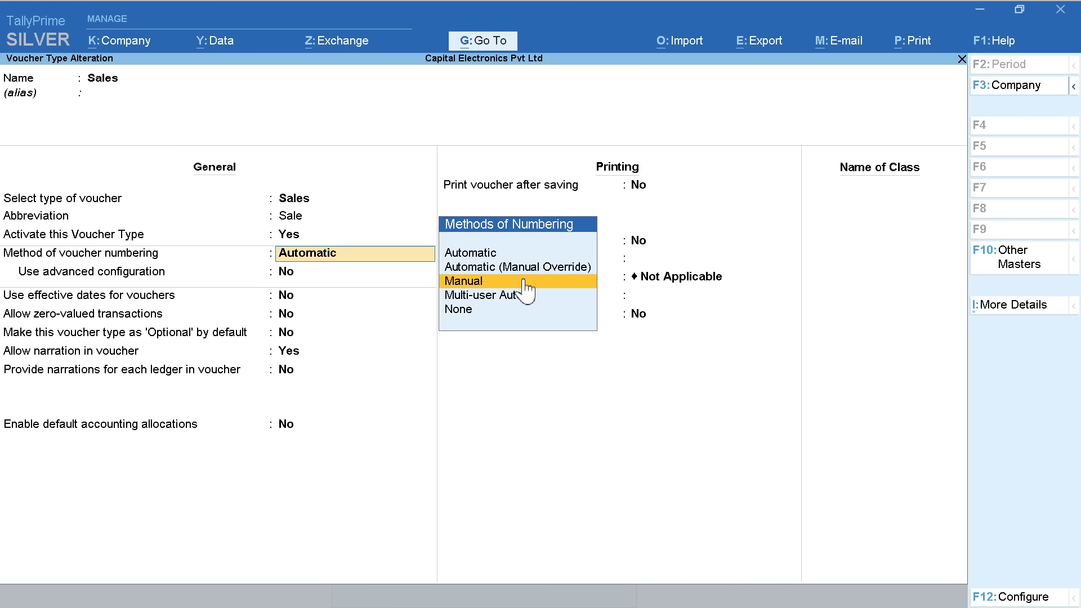
key("Down")
key("Down")
key("Up")
key("Up")
key("Up")
key("Up")
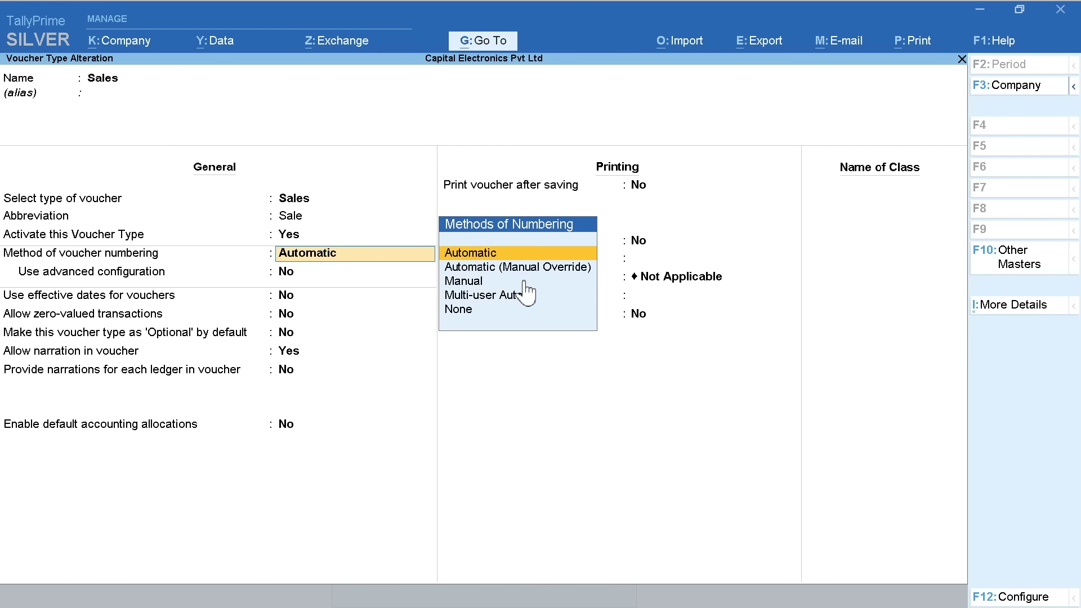
left_click(501, 260)
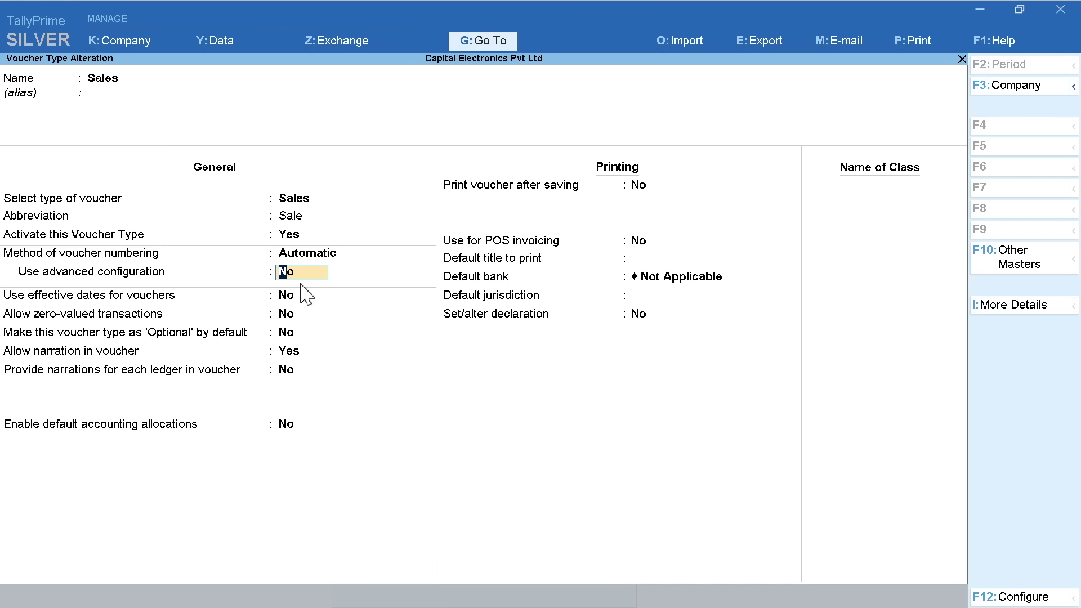
key("Return")
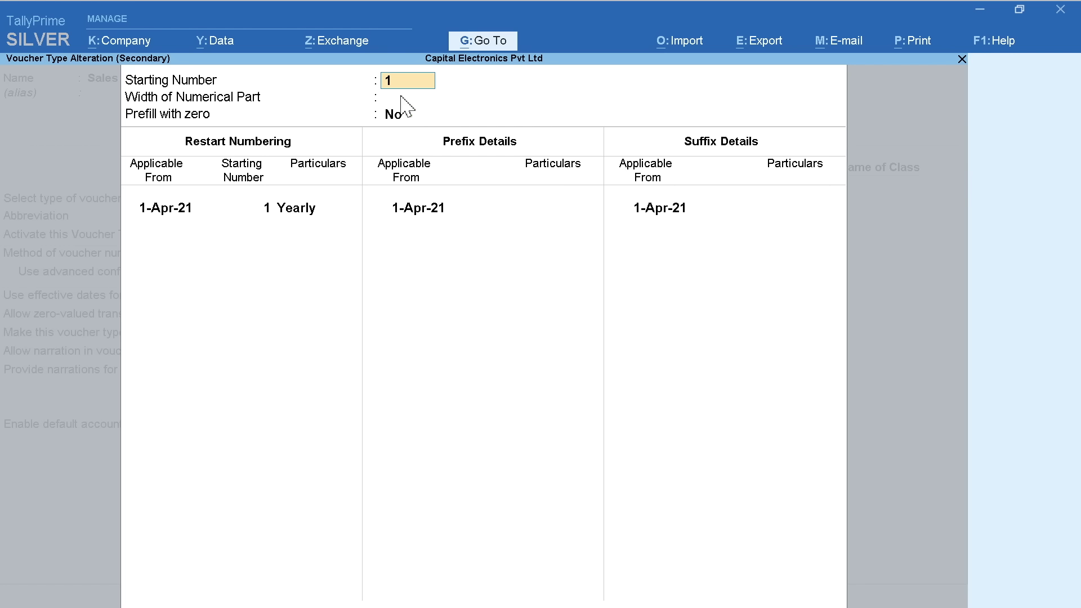
Enter restart starting number 501 with Yearly periodicity and prefix DL/ applicable from 1-Apr-21
key("Return")
key("Return")
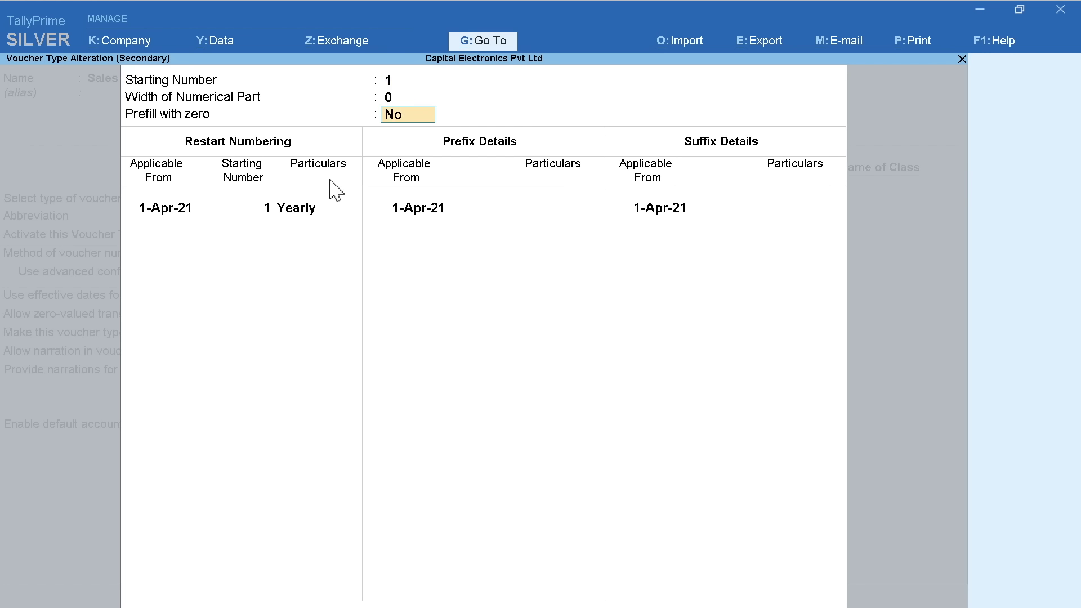
key("Return")
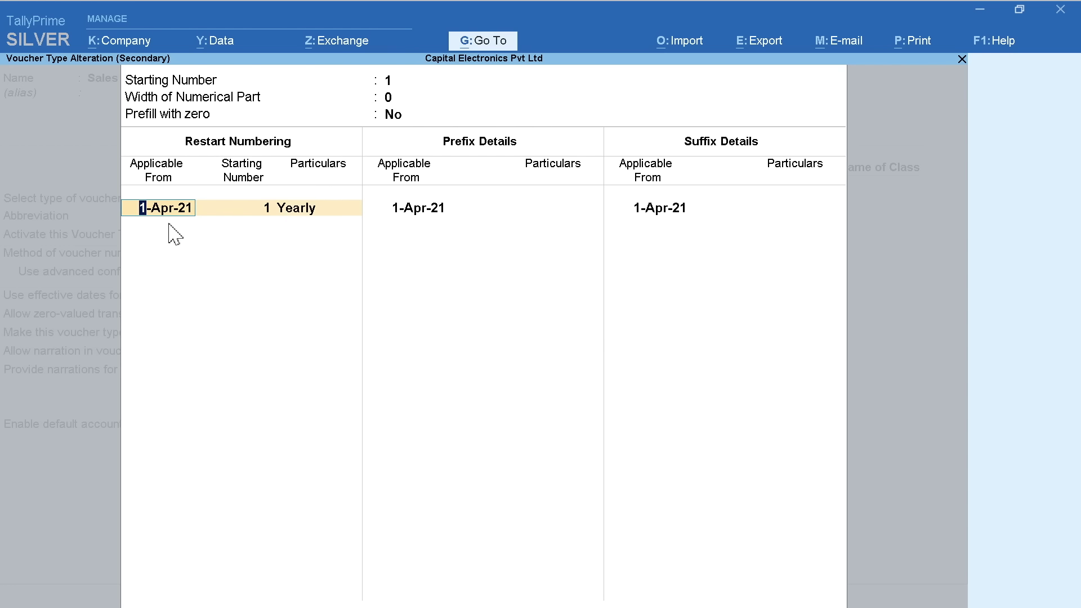
key("Return")
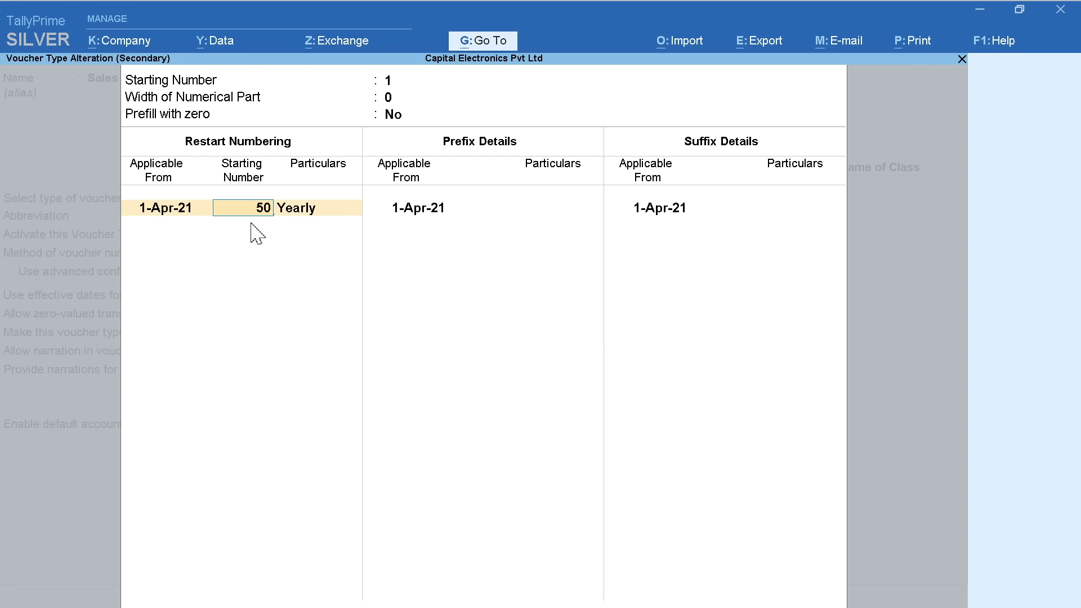
type("501")
key("Return")
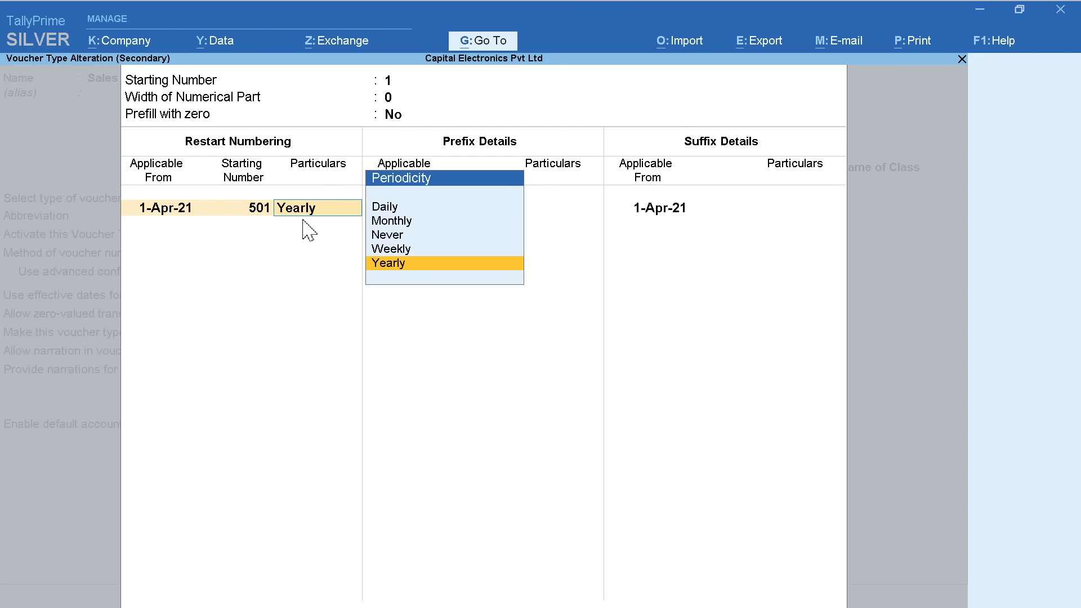
key("Return")
key("Return")
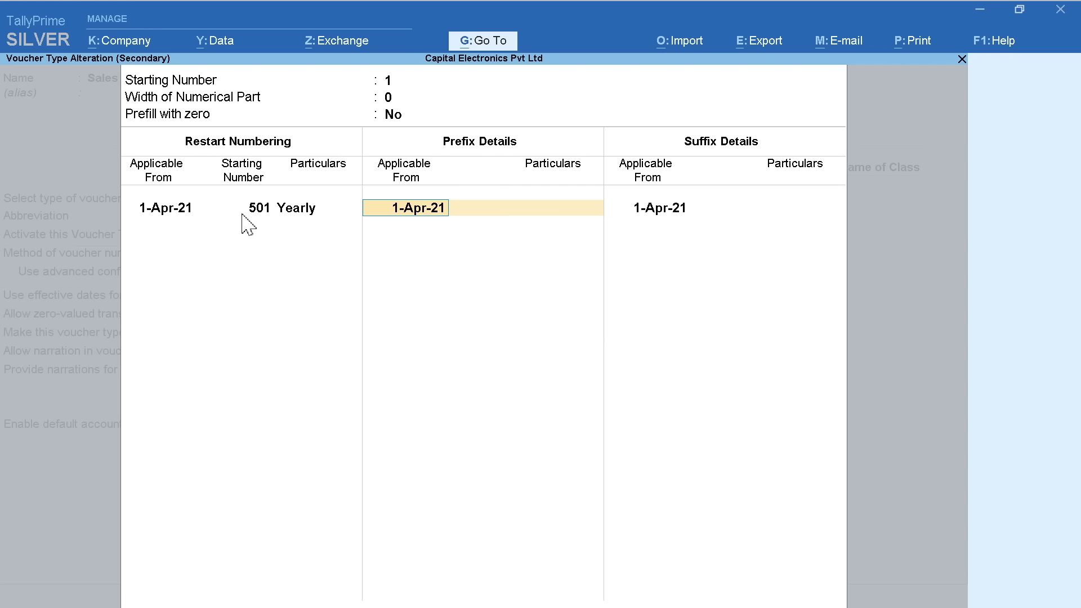
key("Return")
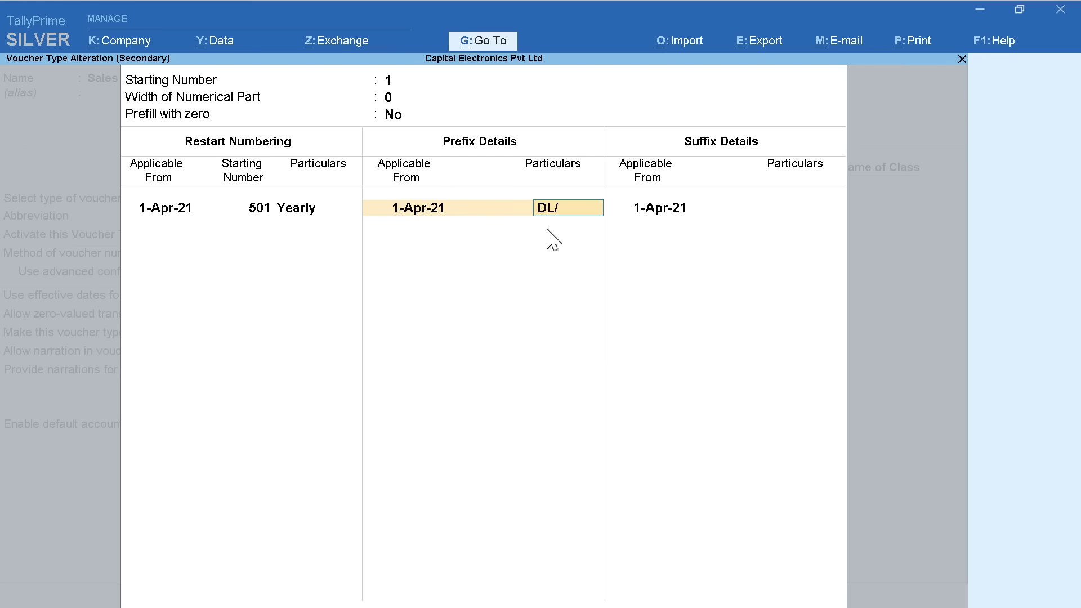
key("Return")
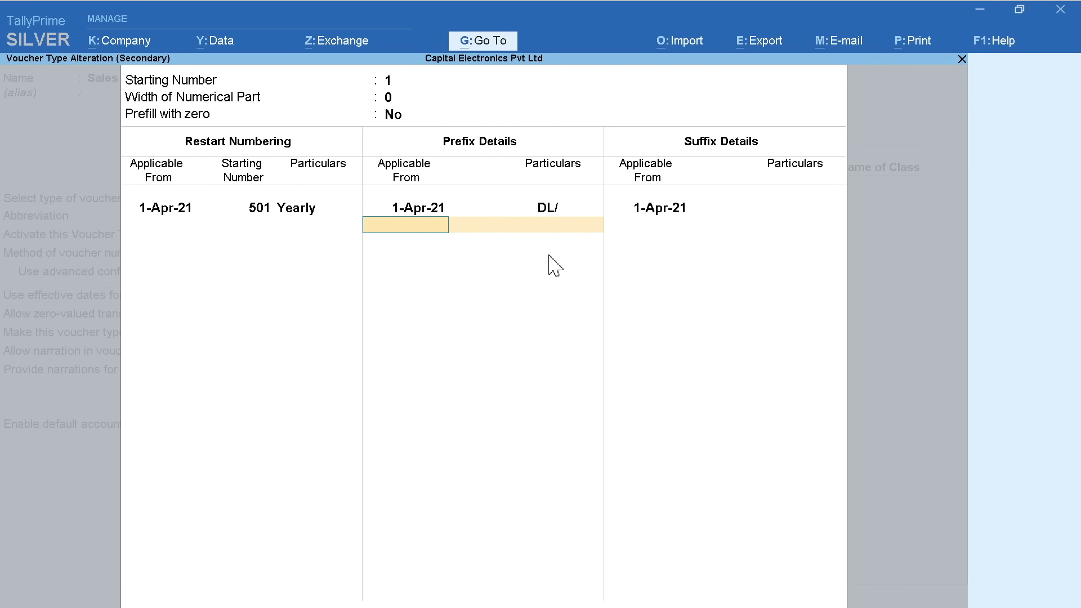
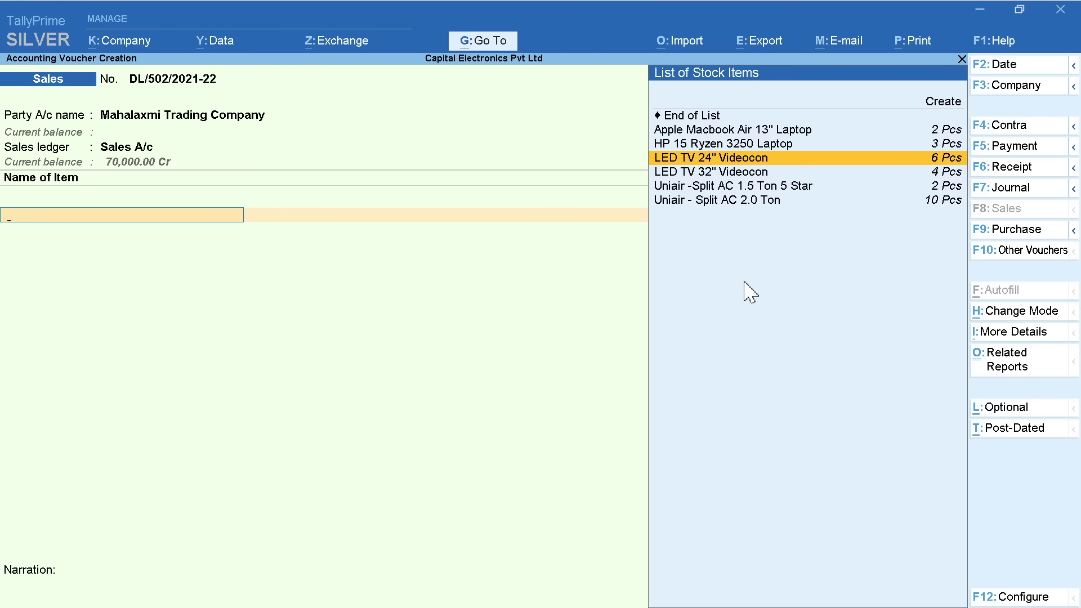
Enter 3 LED TV 24" Videocon at 13,800 and 2 LED TV 32" Videocon at 14,900
key("Return")
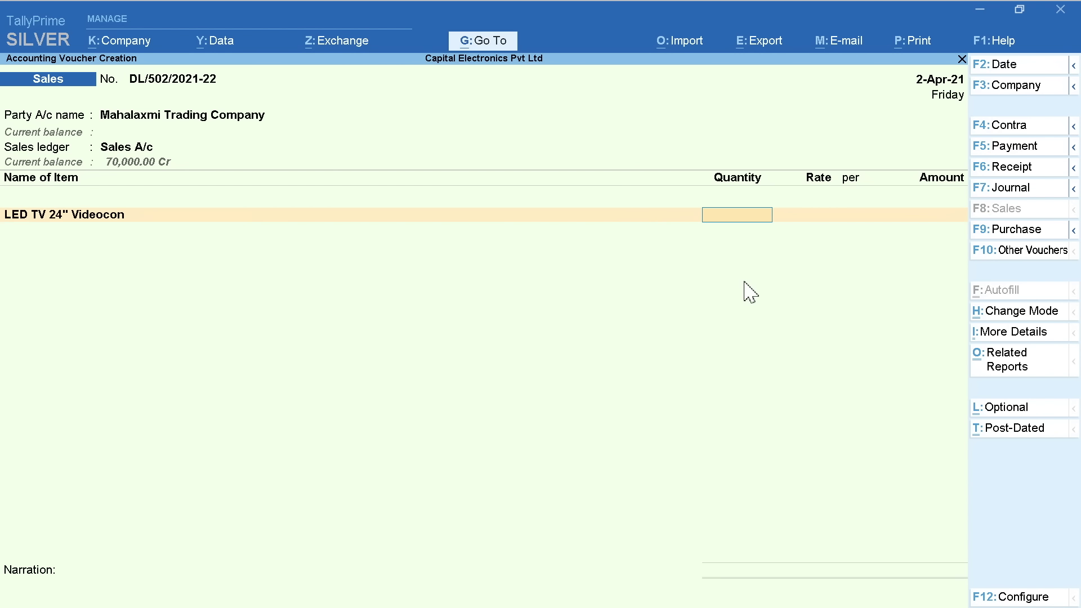
type("3")
key("Return")
type("1380")
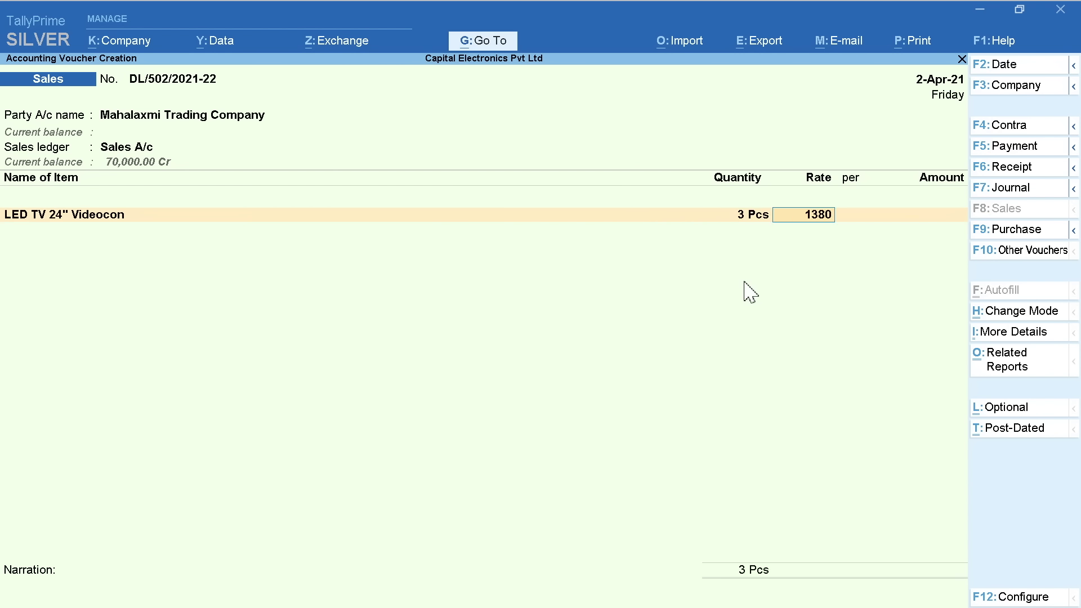
type("0")
key("Return")
key("Return")
key("Return")
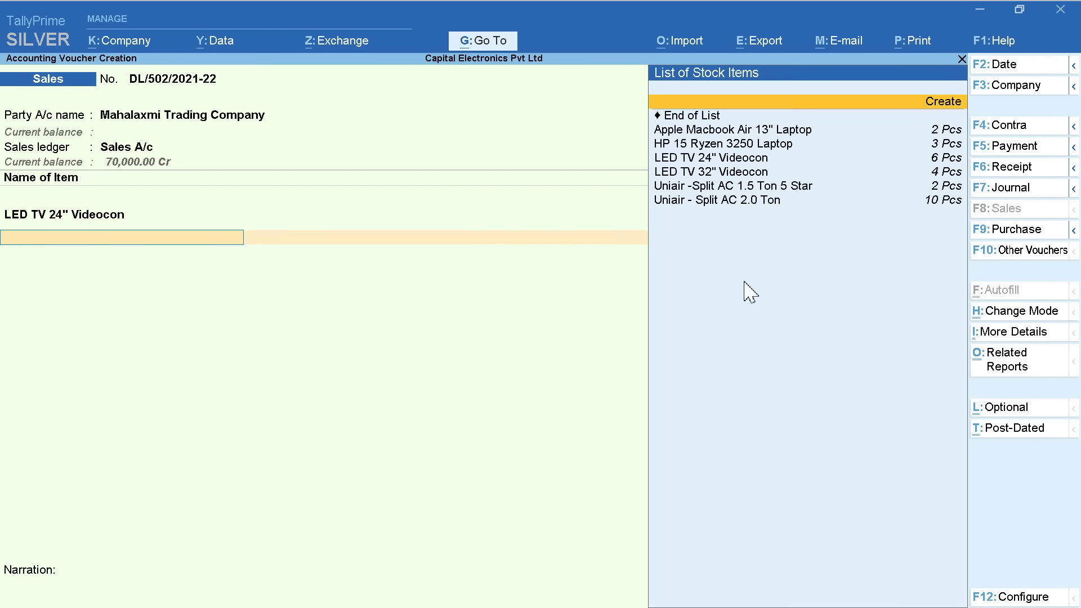
key("Down")
key("Down")
key("Down")
key("Down")
key("Return")
type("2")
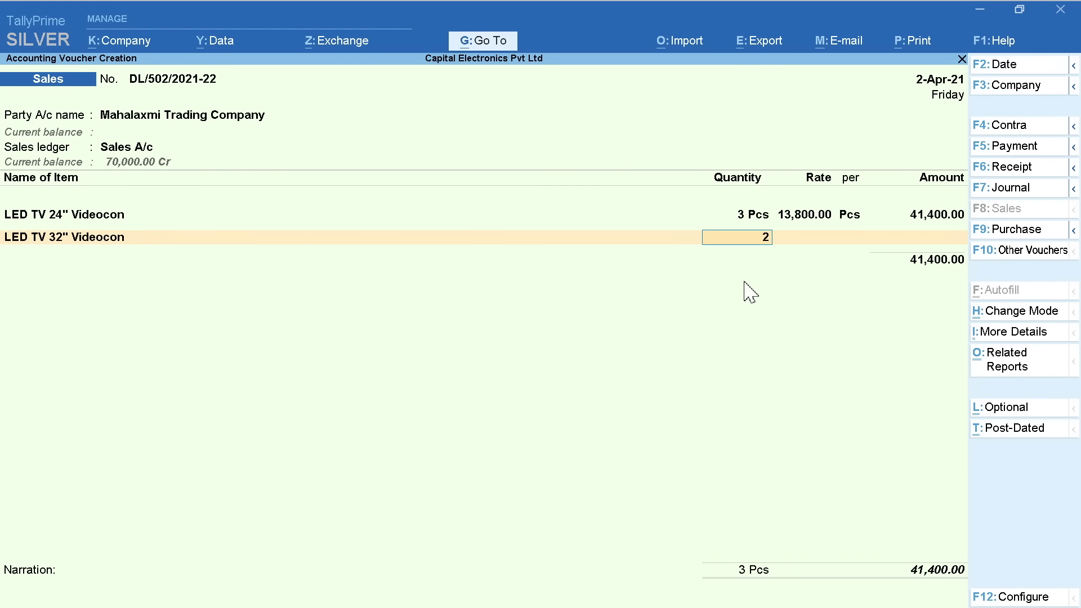
key("Return")
type("14900")
key("Return")
key("Return")
key("Return")
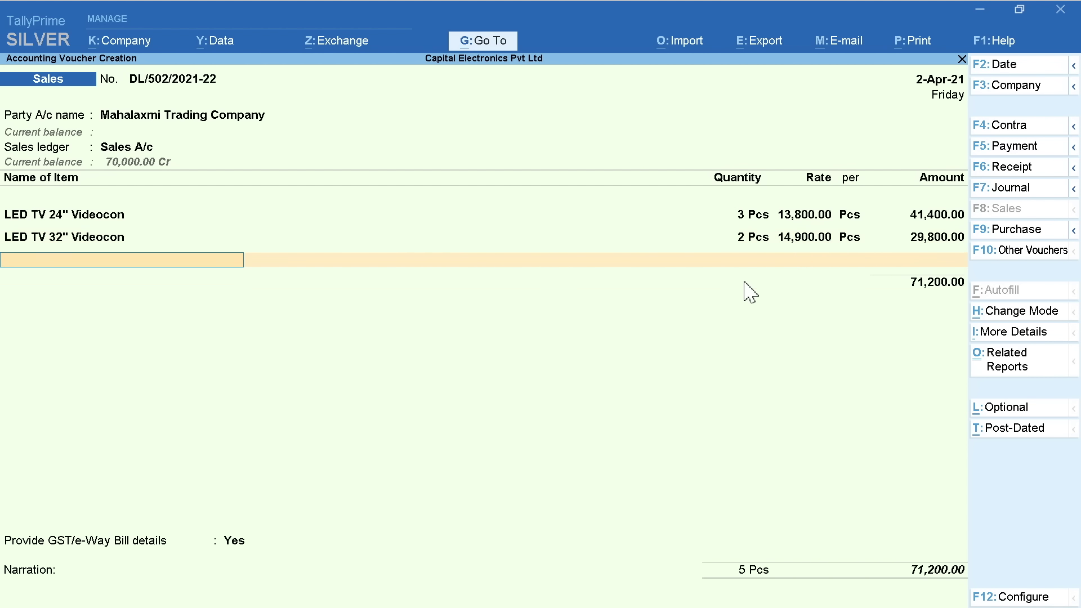
key("Return")
Add IGST A/c, answer No to GST details, narrate 'Invoice No. 502' and save the voucher
type("ig")
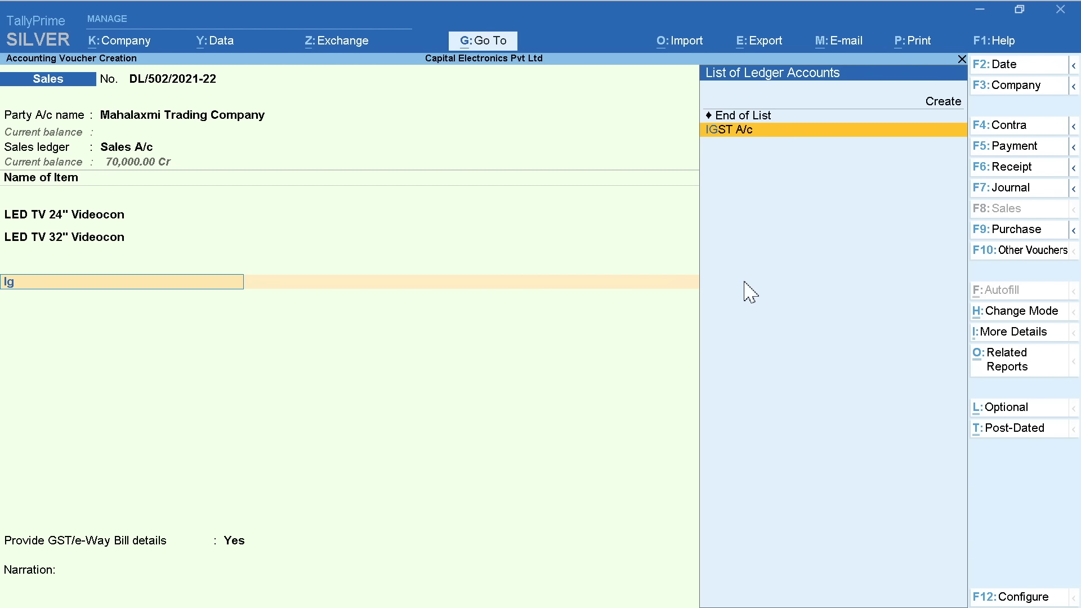
key("Return")
key("Return")
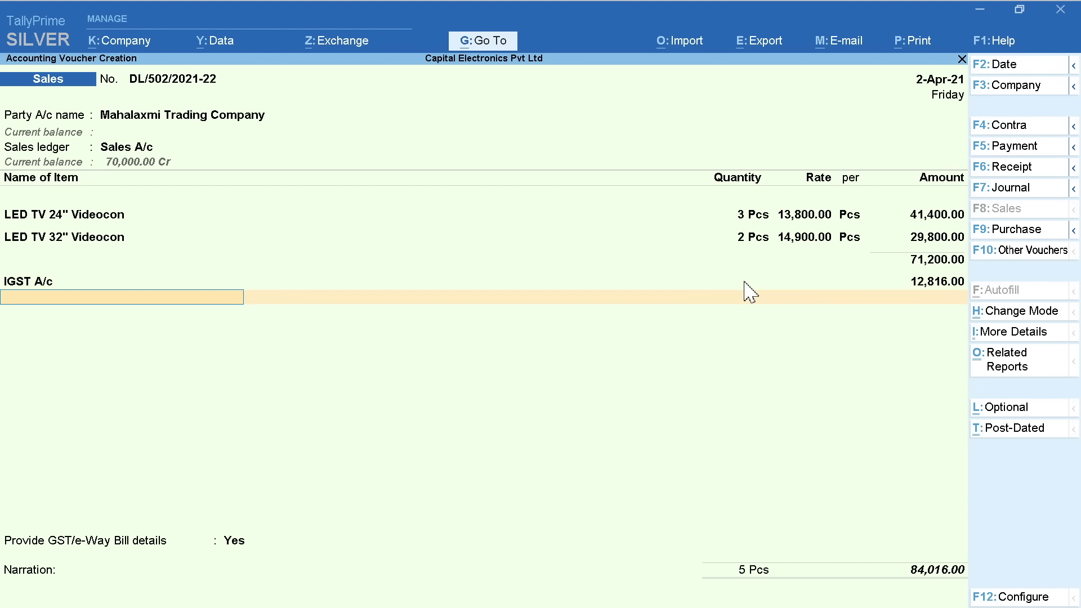
key("Return")
key("Down")
key("Return")
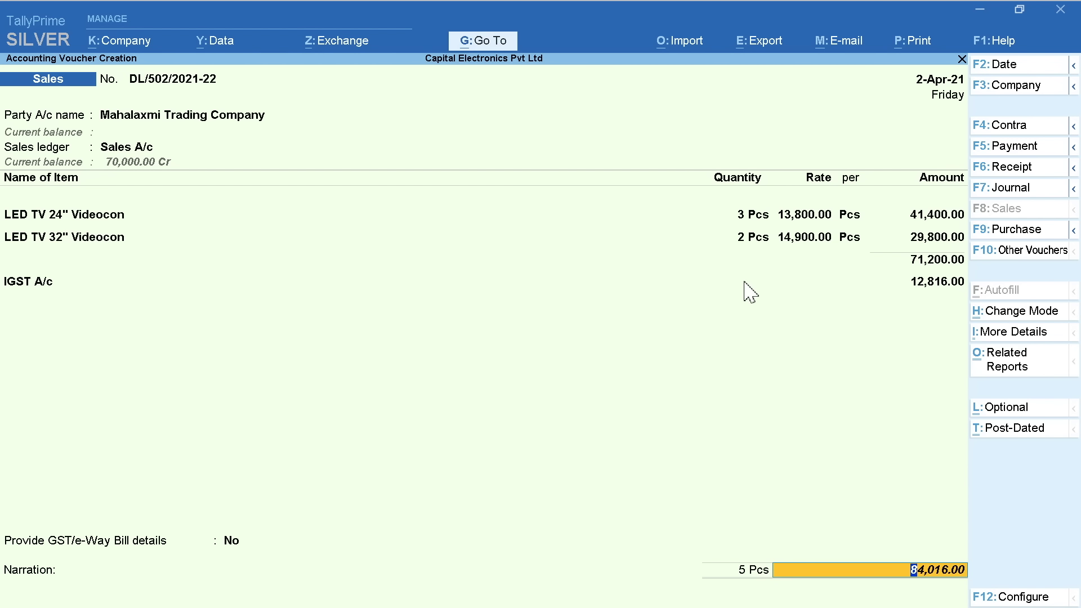
key("Return")
type("Invoice No. 502")
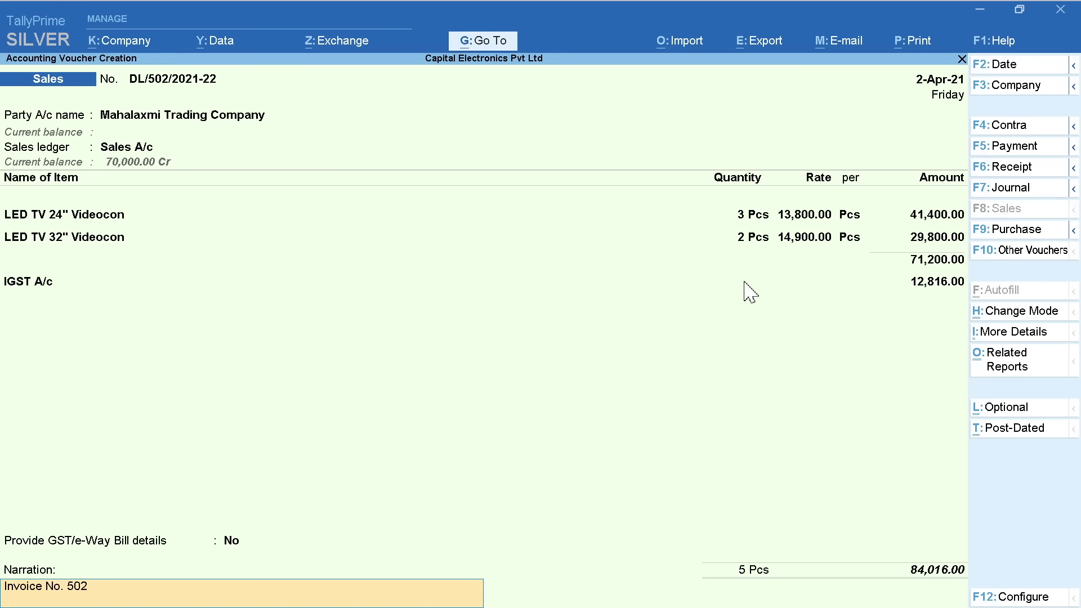
key("Return")
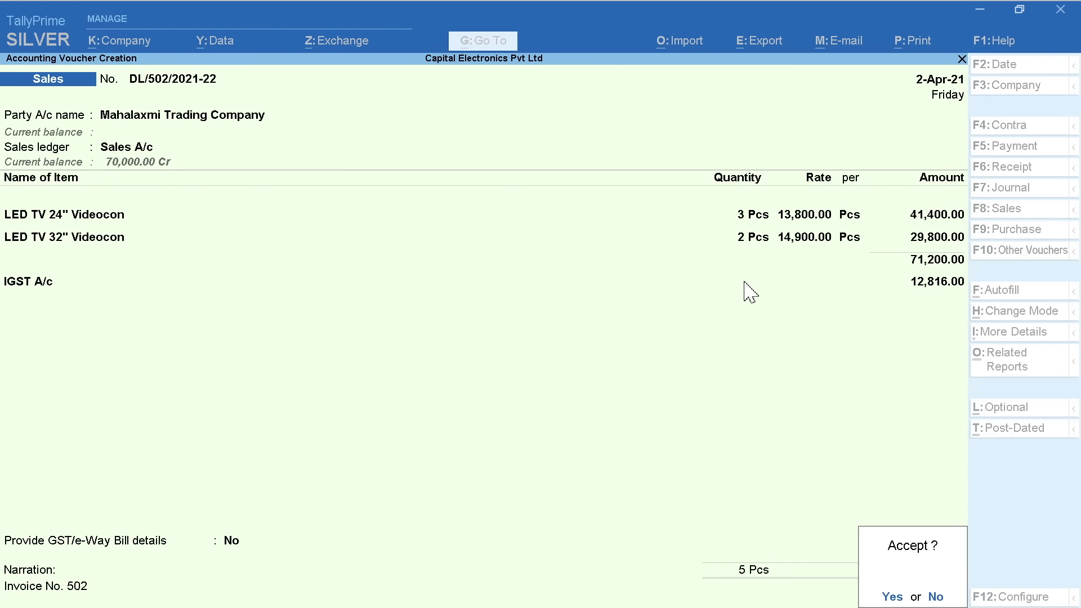
key("Return")
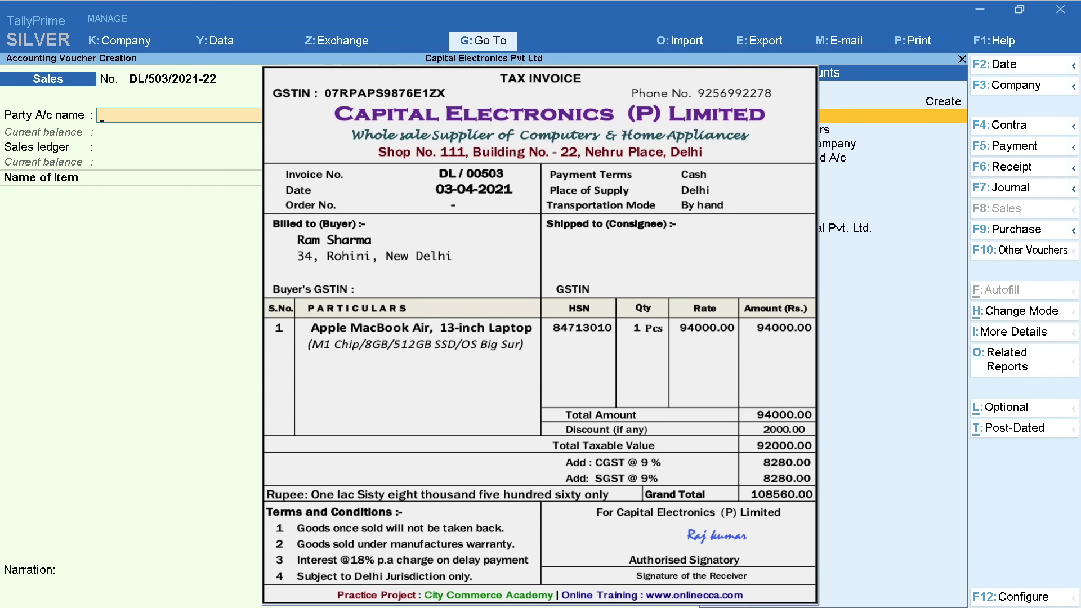
Date the voucher 3-4-2021 with Cash party, Sales A/c and 1 Apple Macbook Air 13" at 94,000
left_click(1028, 76)
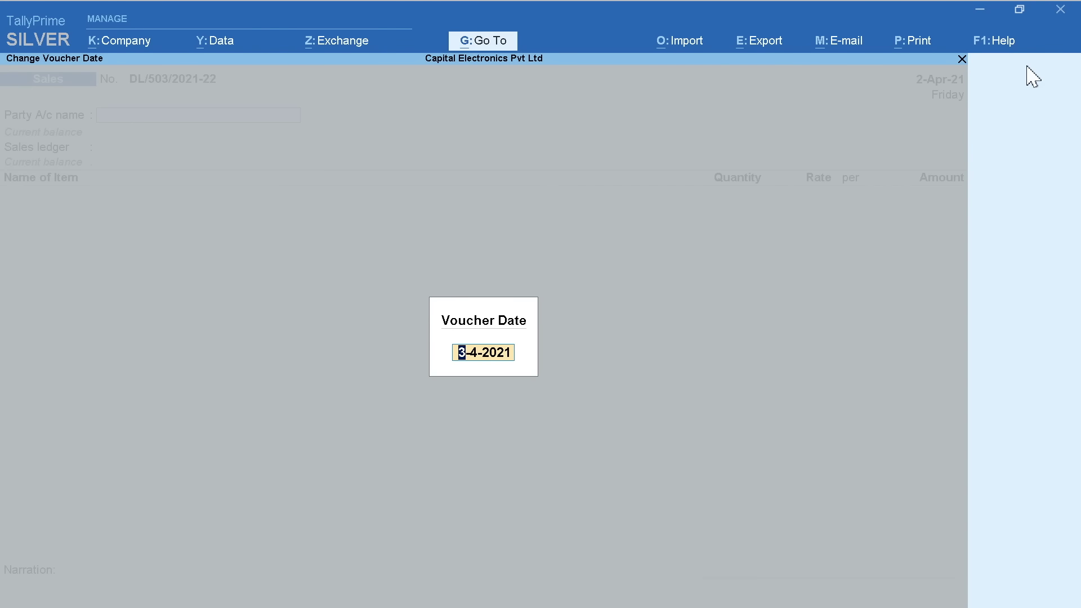
key("Return")
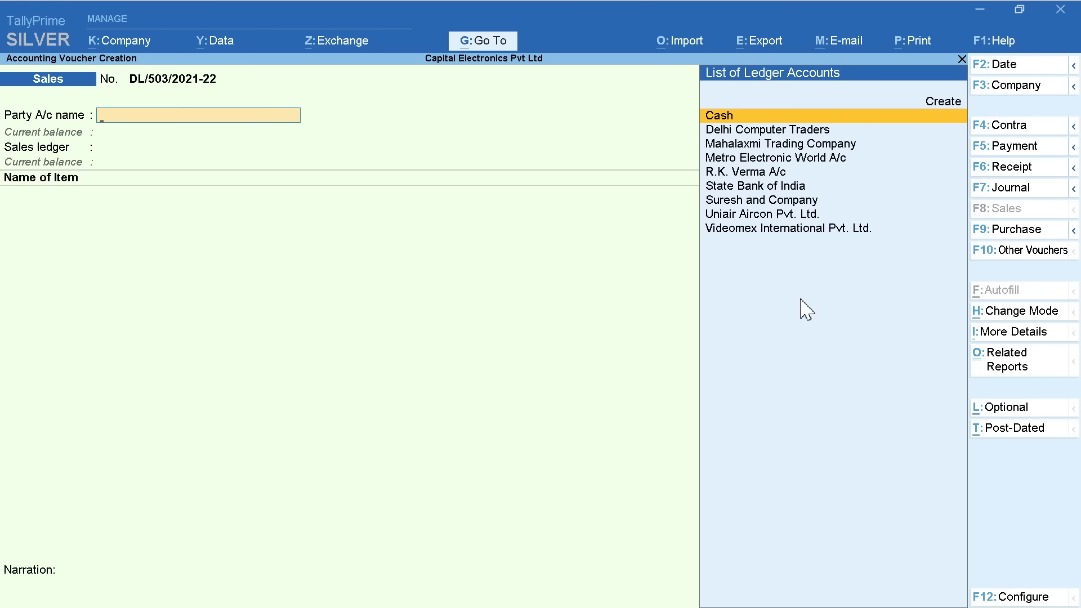
key("Return")
key("Return")
type("A")
key("Return")
type("13\" Laptop")
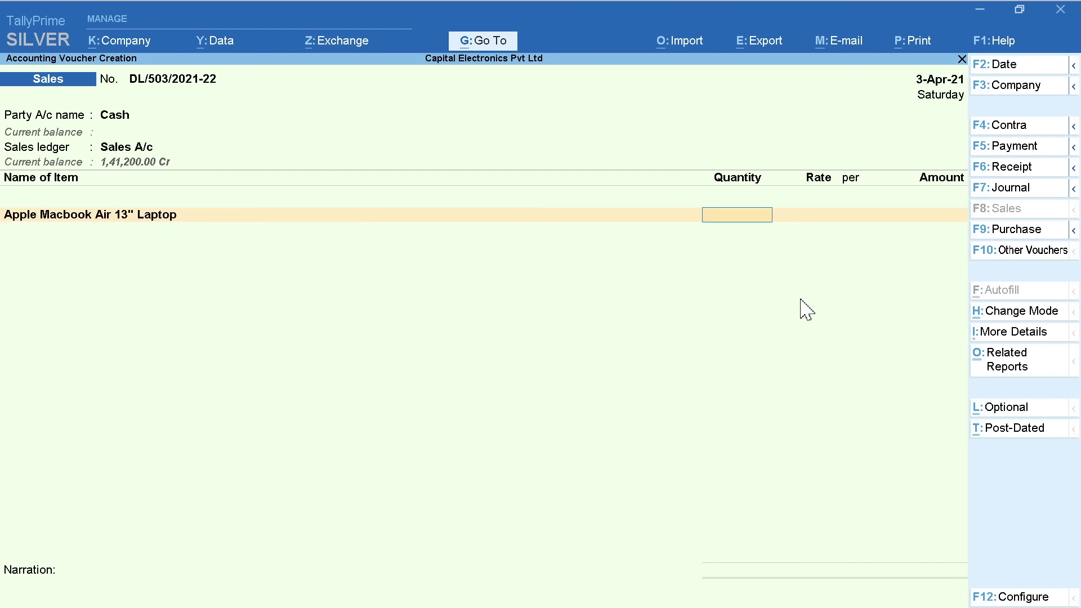
key("Return")
type("94000")
Add CGST and SGST, skip GST details, narrate 'Invoice No. 503' and save DL/503
key("Return")
key("Return")
key("Return")
key("Return")
type("C")
key("Return")
key("Return")
type("S")
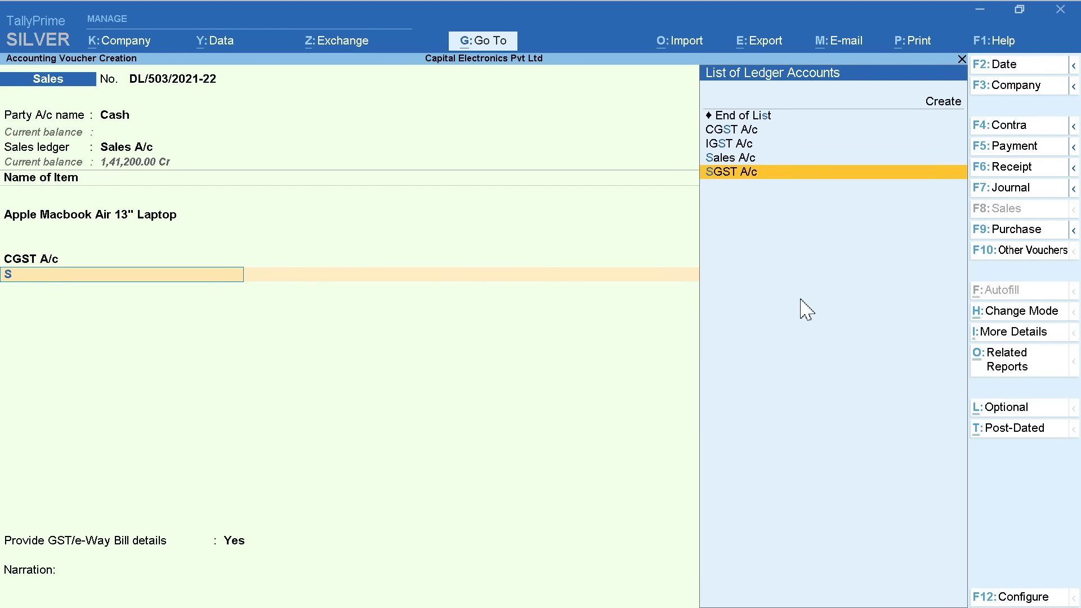
type("G")
key("Return")
key("Return")
key("Return")
key("n")
key("Return")
type("Invoice No. 502")
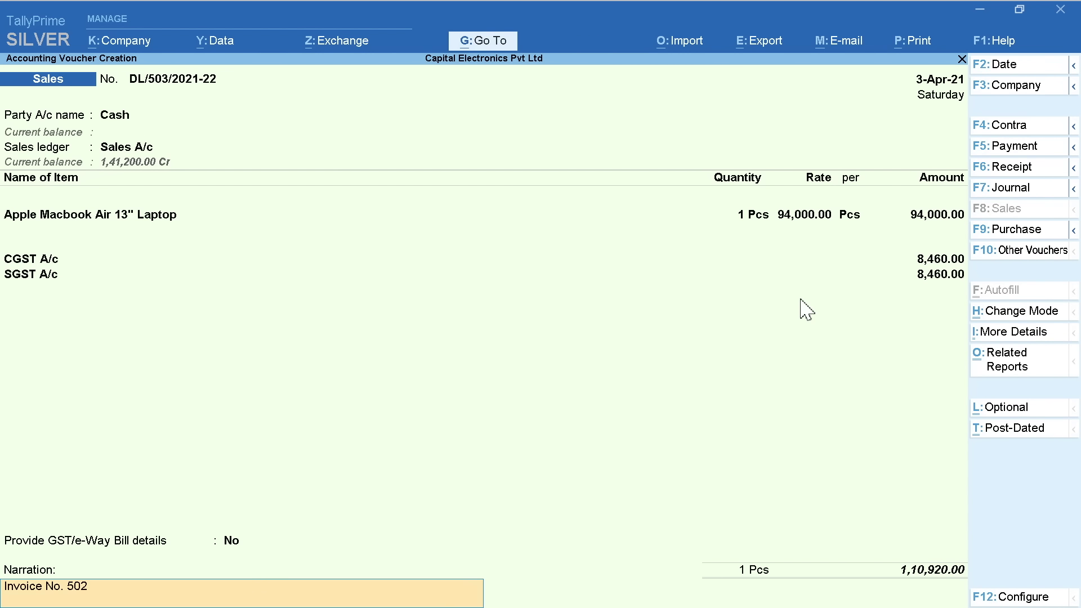
type("3")
key("Return")
key("y")
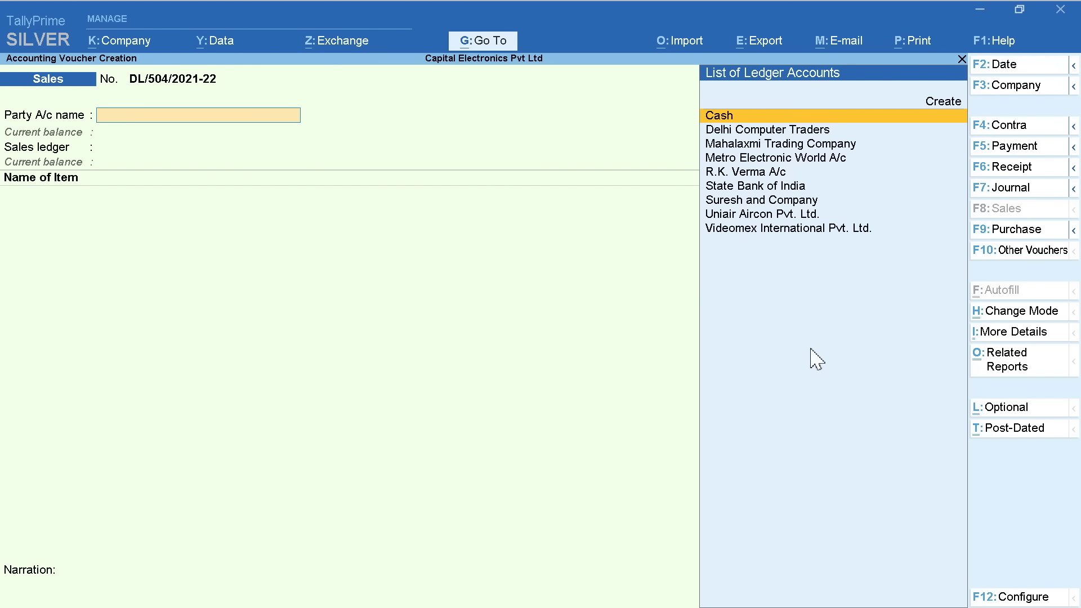
Set voucher DL/504's date to the 4th and move to Create in the party ledger list
left_click(1020, 66)
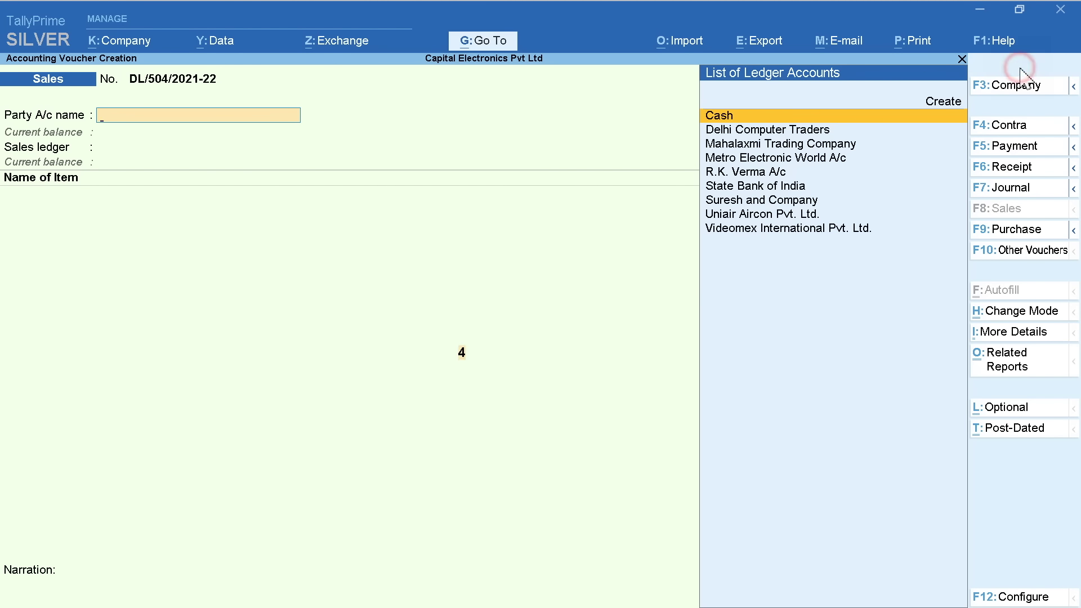
key("Return")
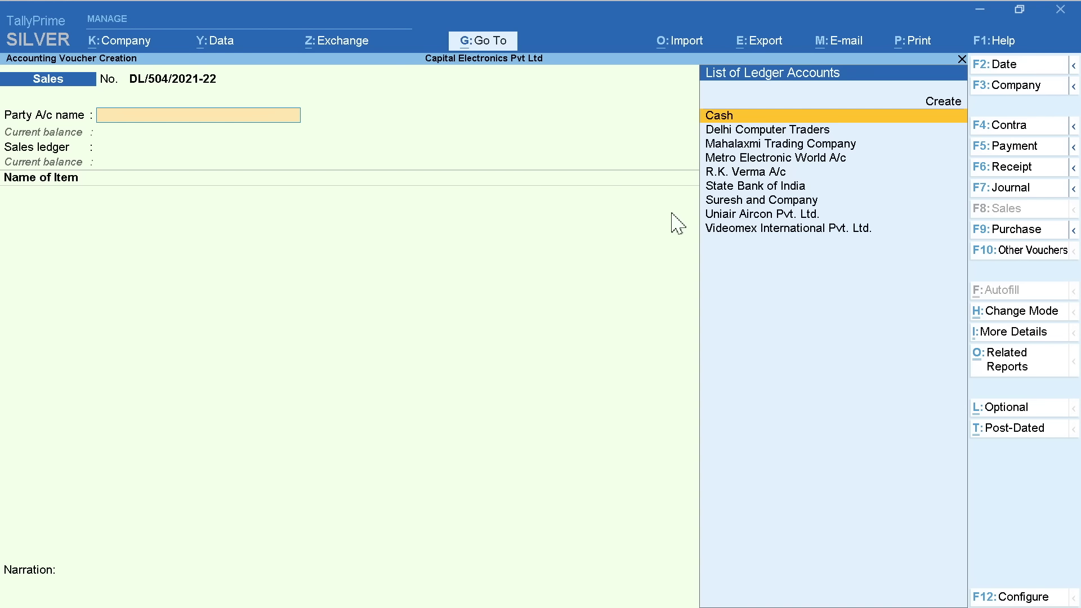
key("Down")
key("Down")
key("Down")
key("Down")
key("Down")
key("Down")
key("Down")
key("Down")
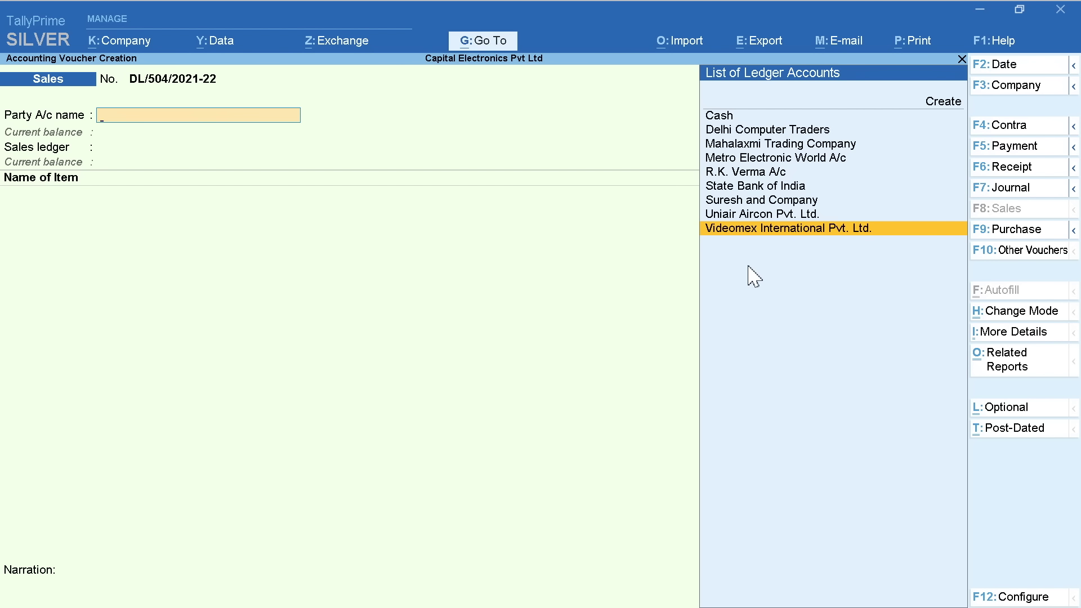
key("Up")
key("Up")
key("Up")
key("Up")
key("Up")
key("Up")
key("Up")
key("Up")
key("Up")
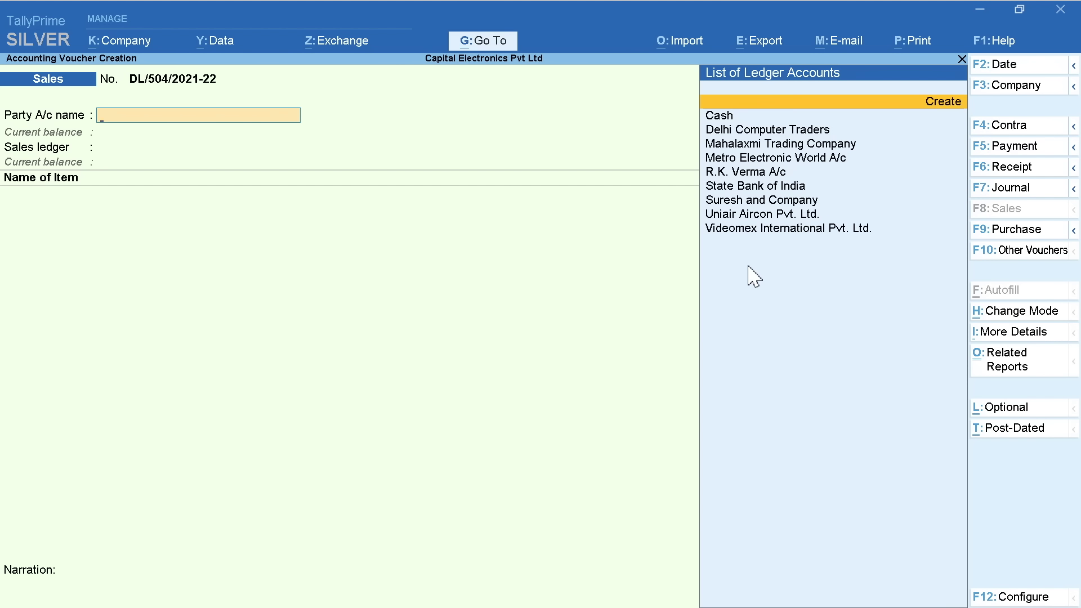
Create a new ledger named Richi Rich Traders under Sundry Debtors
key("Return")
type("Richi")
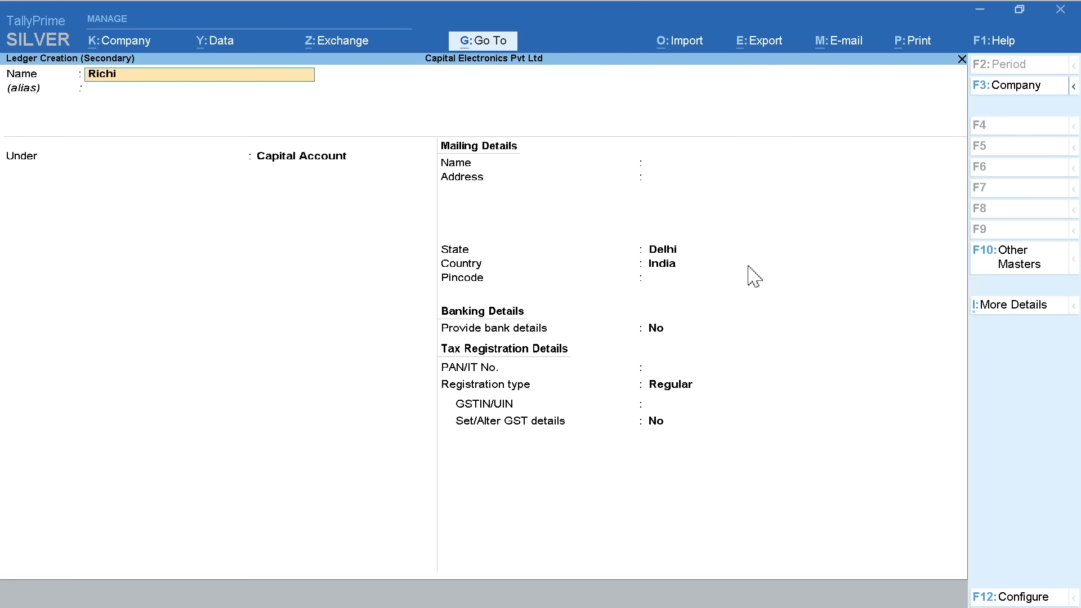
type(" Rich Traders")
key("Return")
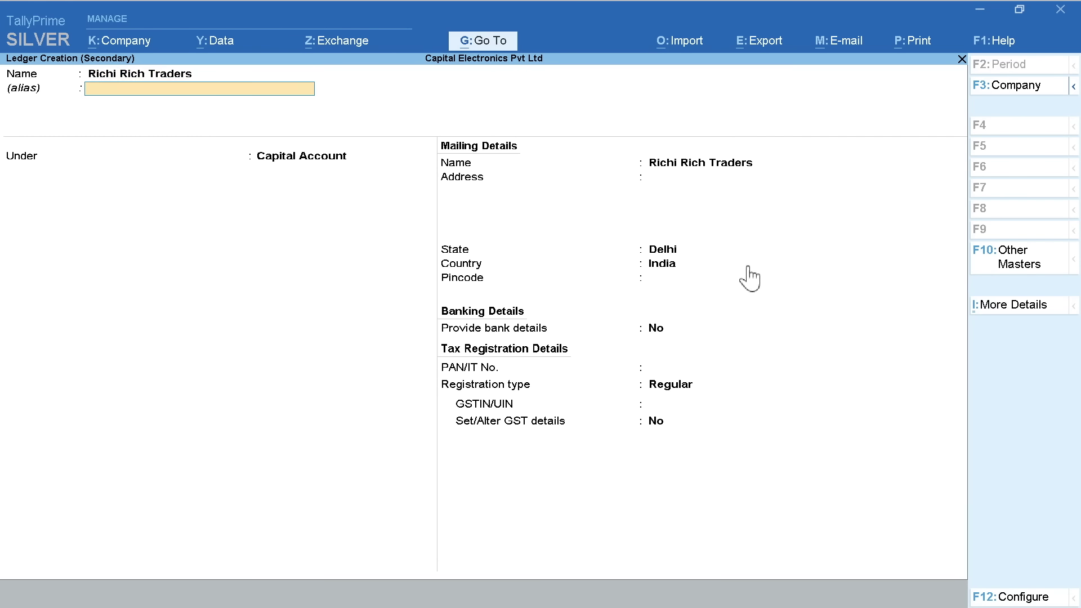
key("Return")
type("Su")
key("Down")
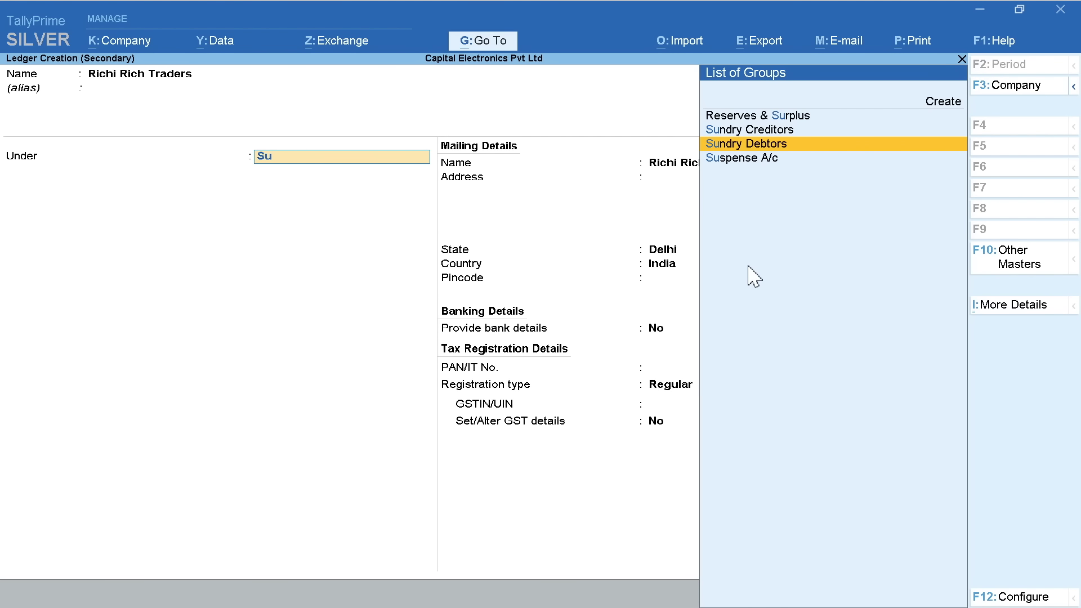
key("Return")
Enter the party's Delhi mailing address, pincode and GSTIN
key("Return")
type("Near Metro Pillar No. 625")
key("Return")
key("Return")
key("Return")
key("Return")
type("110001")
key("Return")
key("Return")
key("Return")
key("Return")
key("Return")
key("Return")
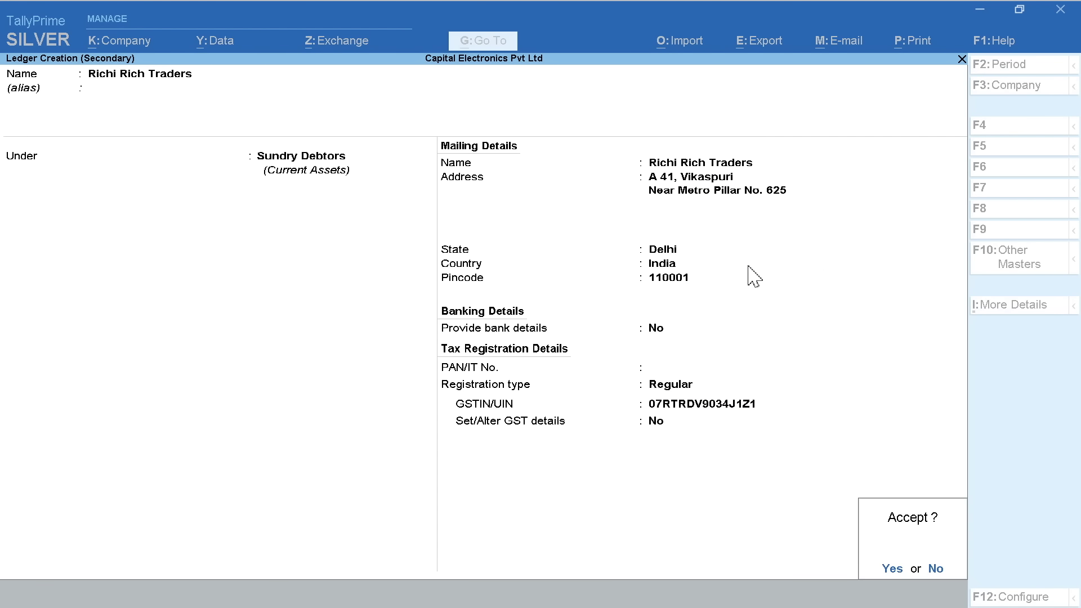
key("Return")
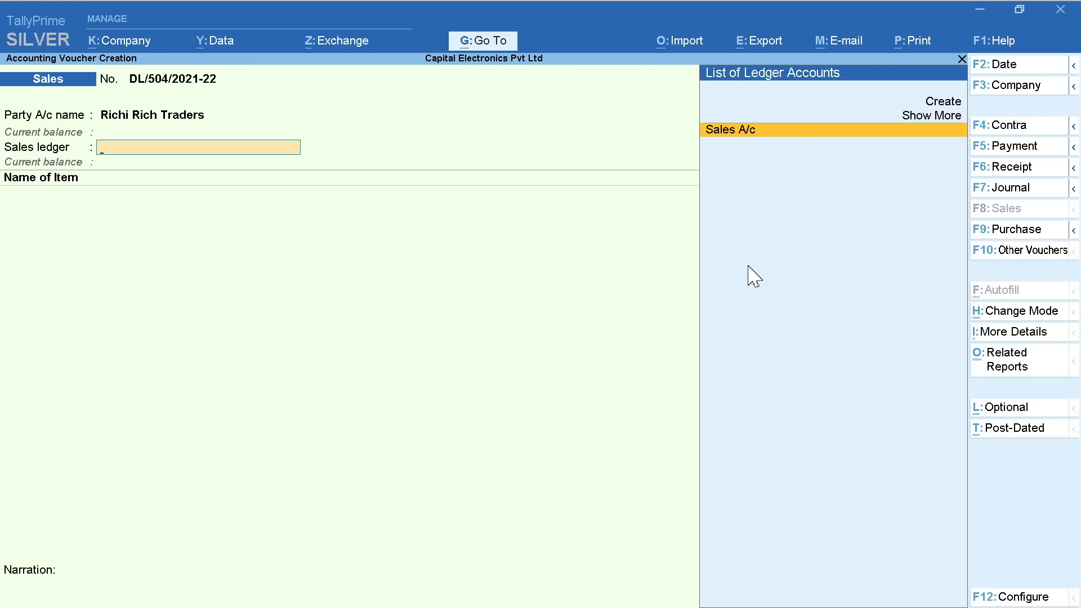
Bill 2 Uniair Split AC 1.5 Ton 5 Star at 22,000 and 1 Uniair Split AC 2.0 Ton at 26,000
key("Return")
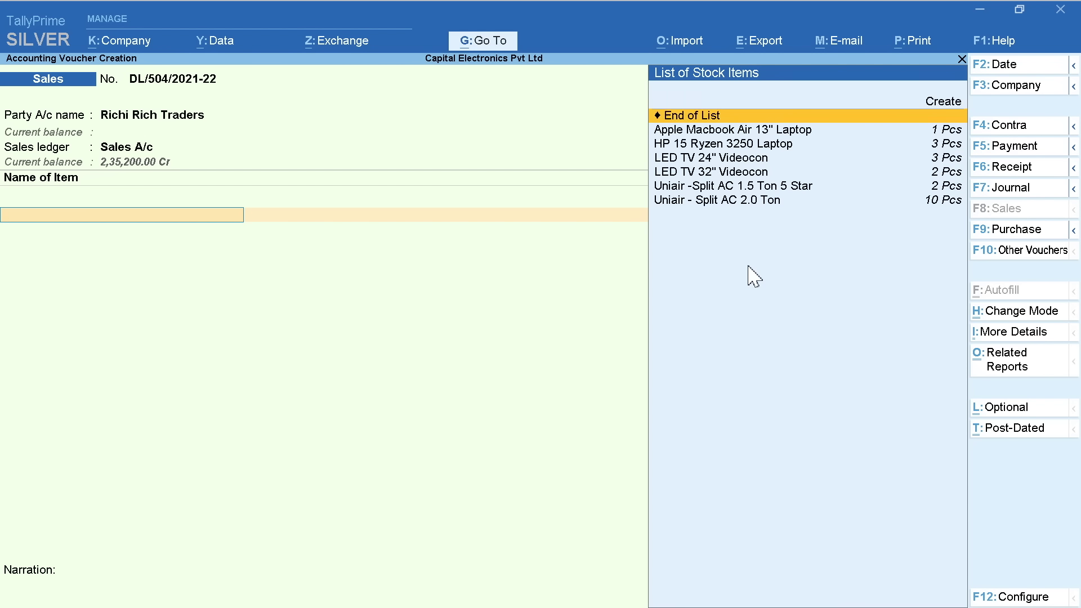
key("Down")
key("Down")
key("Down")
key("Down")
key("Down")
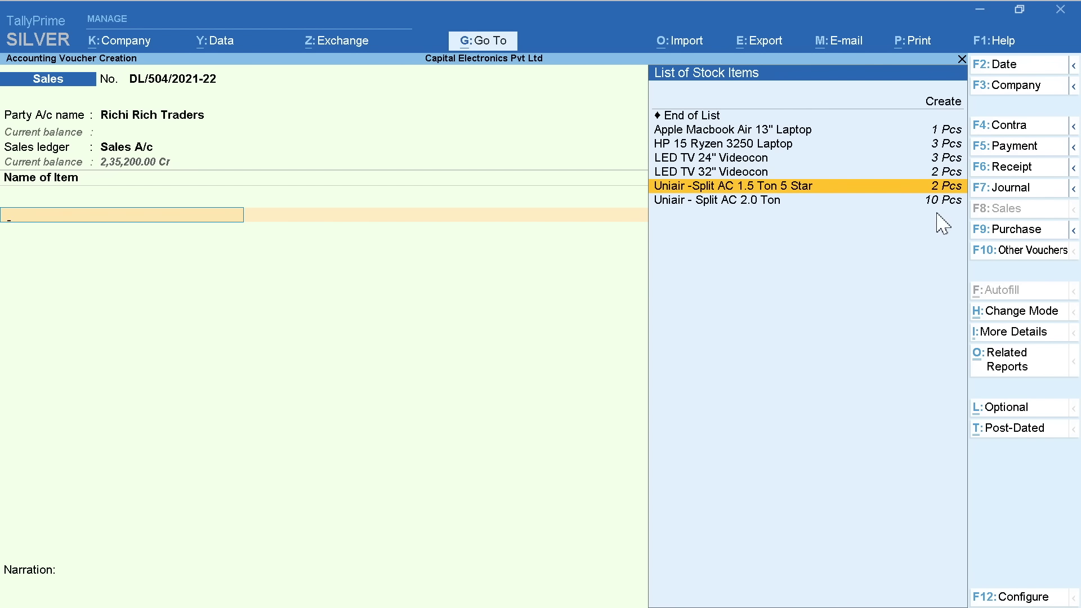
key("Return")
type("2")
key("Return")
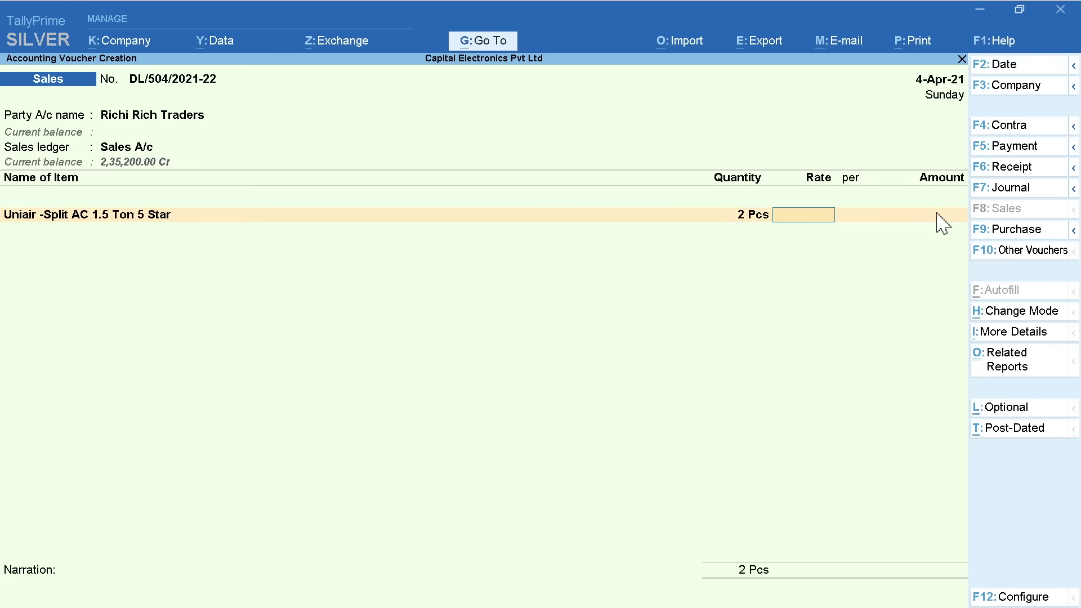
type("22000")
key("Return")
key("Return")
key("Return")
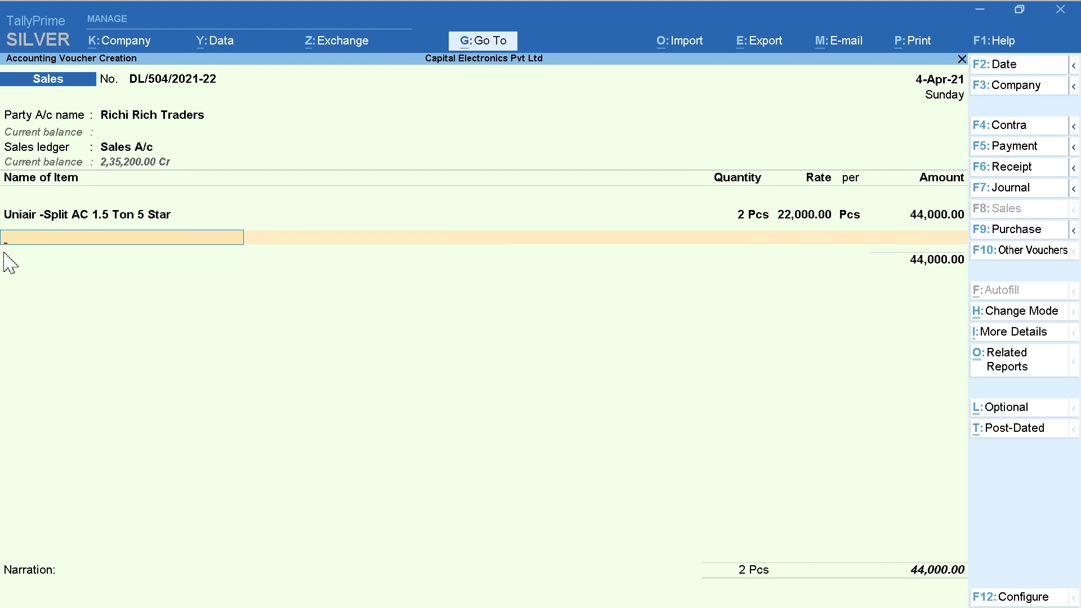
key("Down")
key("Down")
key("Down")
key("Down")
key("Down")
key("Down")
key("Return")
type("1")
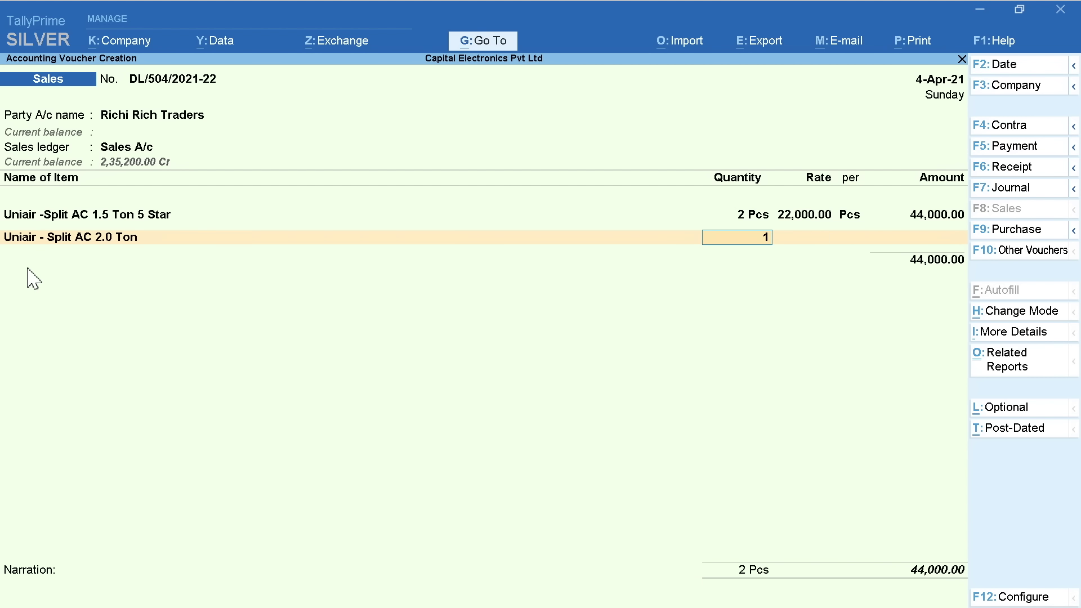
key("Return")
type("26000")
Add CGST and SGST, answer No to GST details, narrate 'Invoice No. 504', save and reopen it
key("Return")
key("Return")
key("Return")
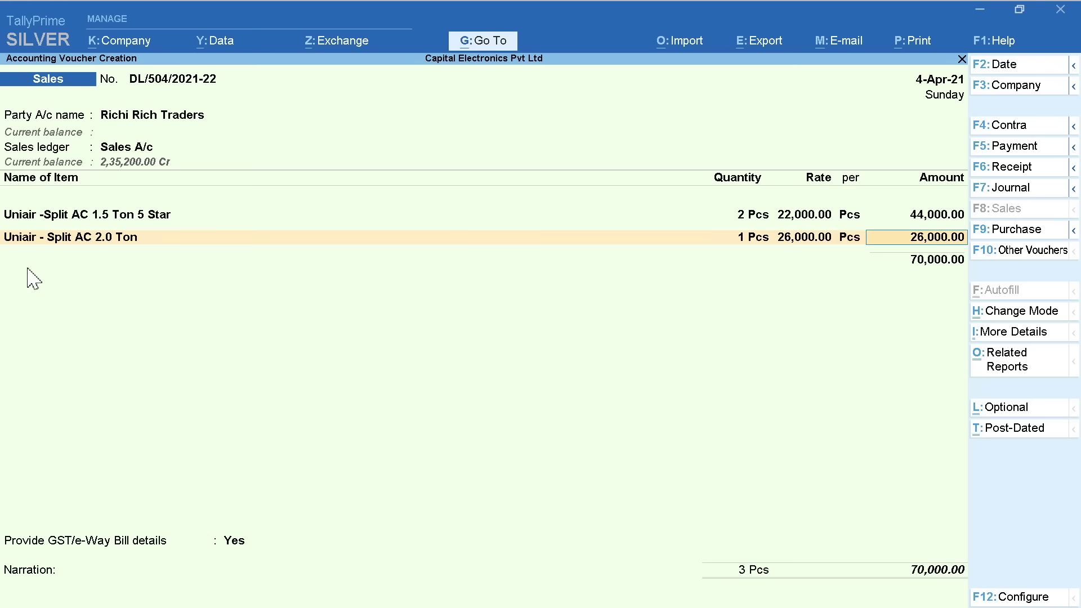
type("C")
key("Return")
key("Return")
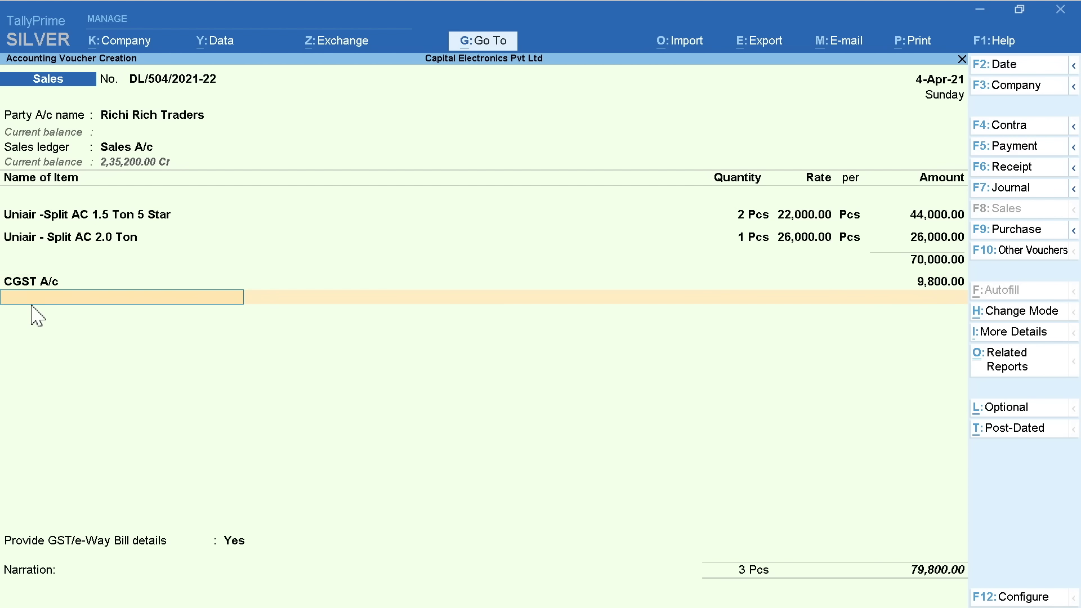
type("SG")
key("Return")
key("Return")
key("Return")
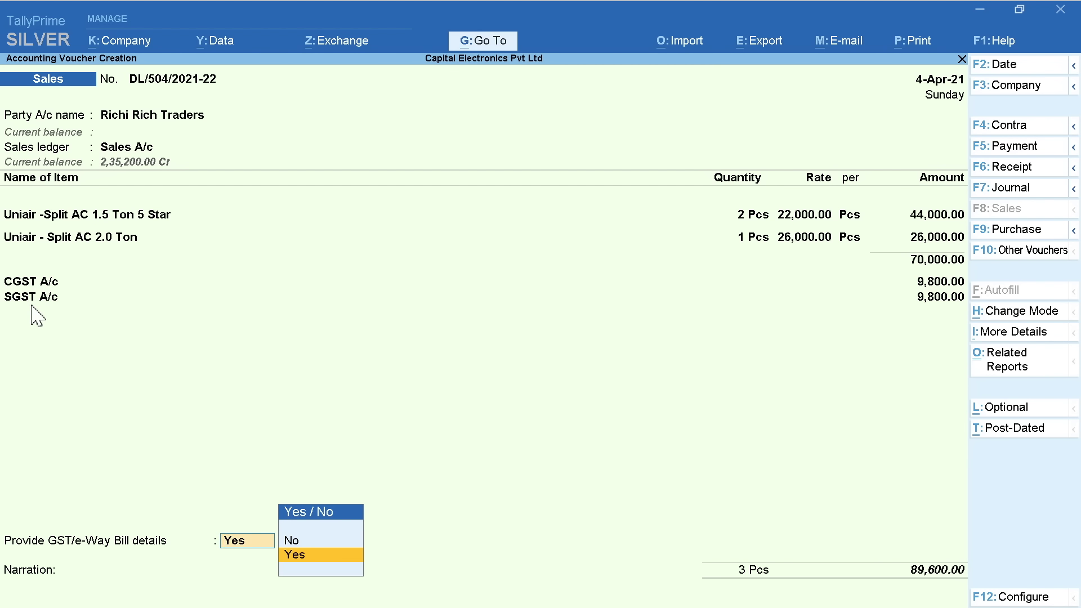
key("Up")
key("Return")
type("Invoice No. 503")
key("BackSpace")
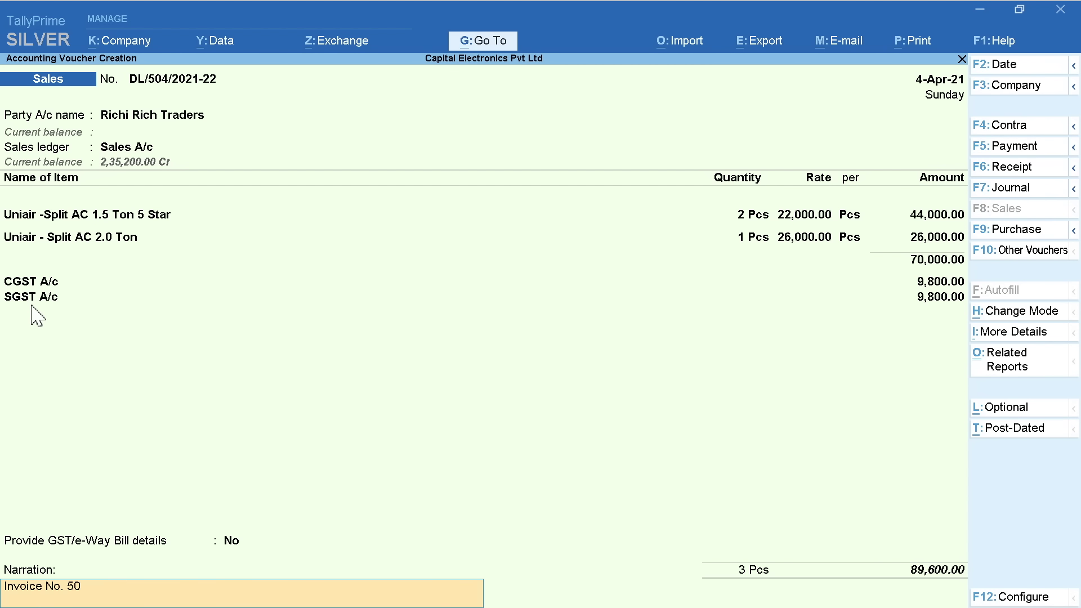
type("4")
key("Return")
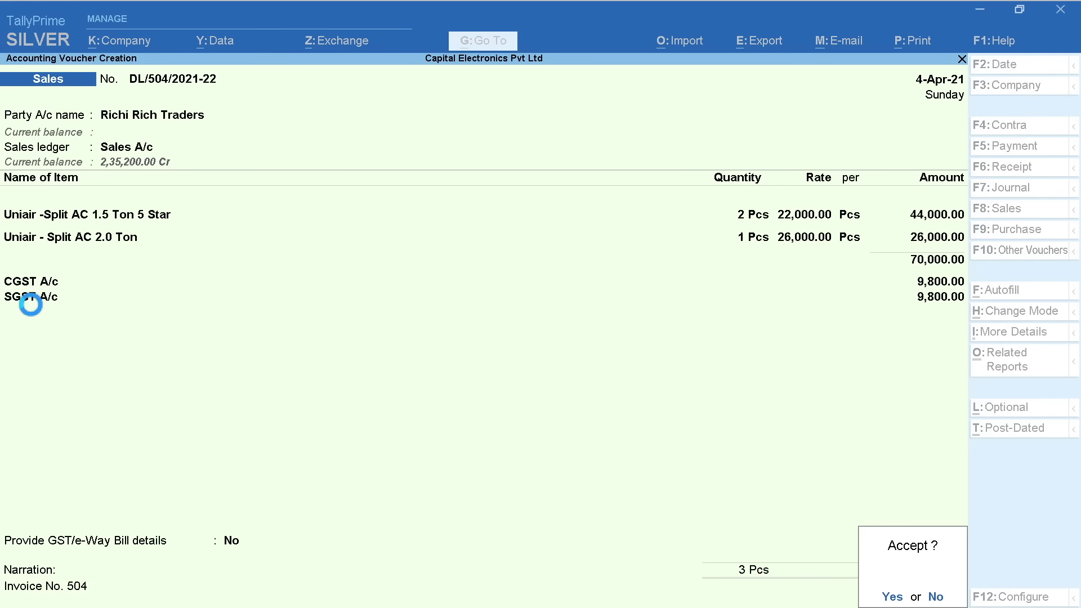
key("Return")
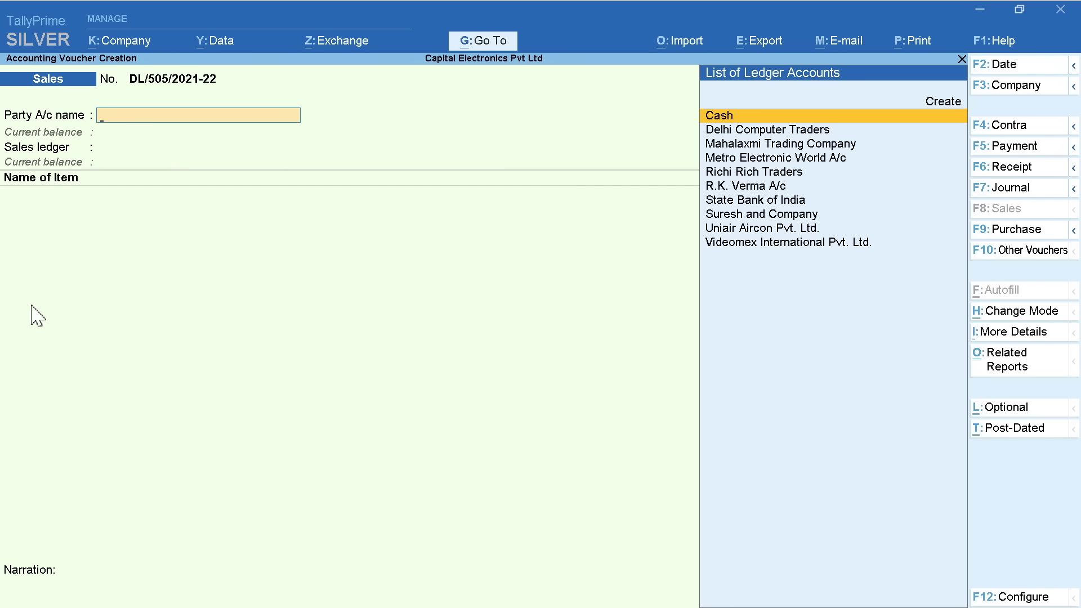
key("Page_Up")
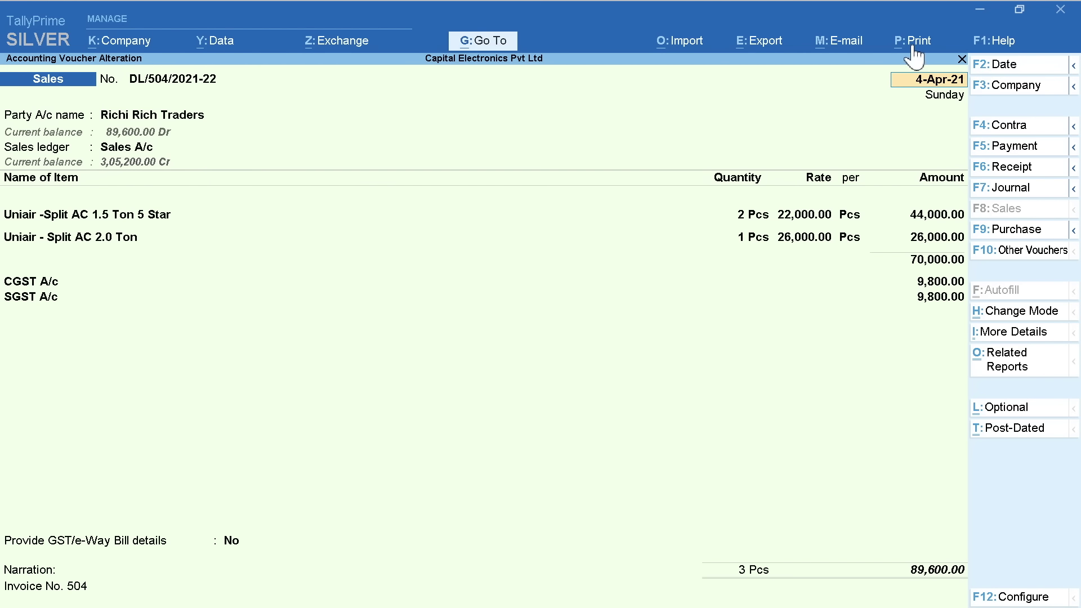
Preview the current voucher's Tax Invoice, zooming and scrolling through it before returning to print options
left_click(913, 48)
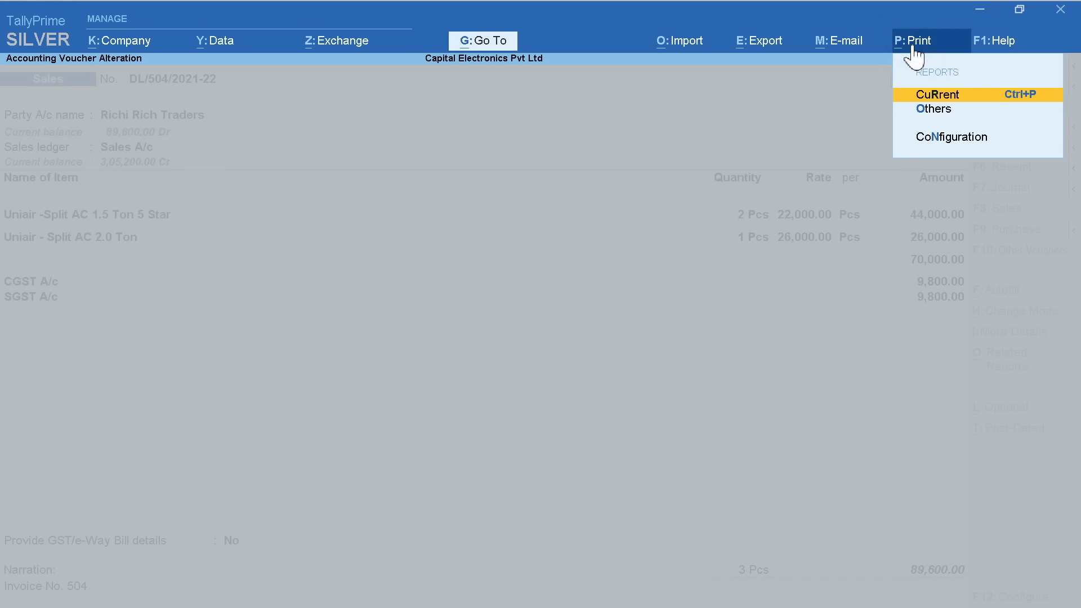
left_click(952, 96)
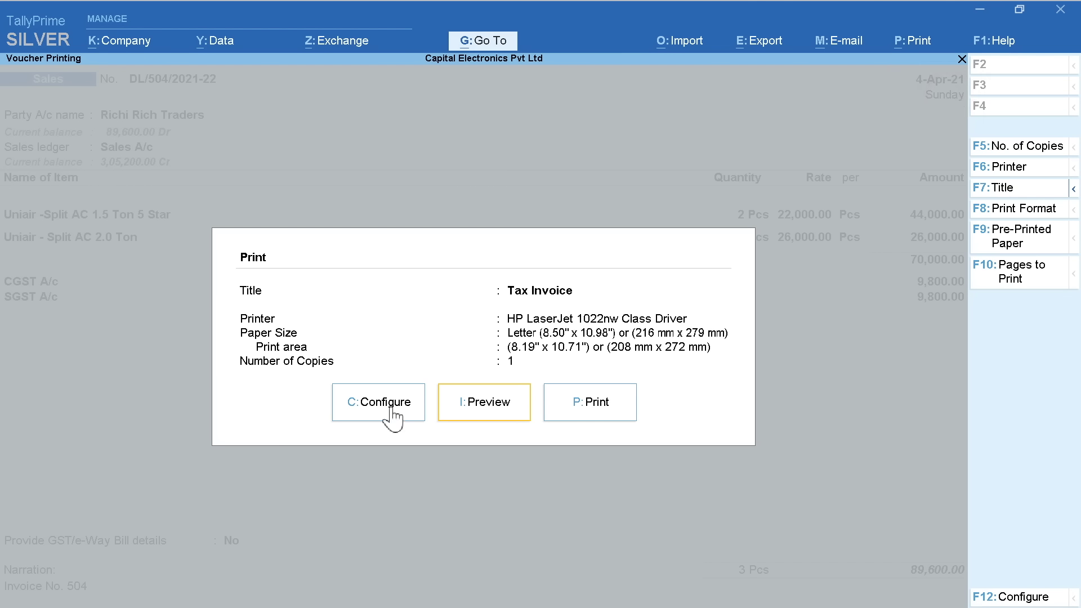
left_click(484, 406)
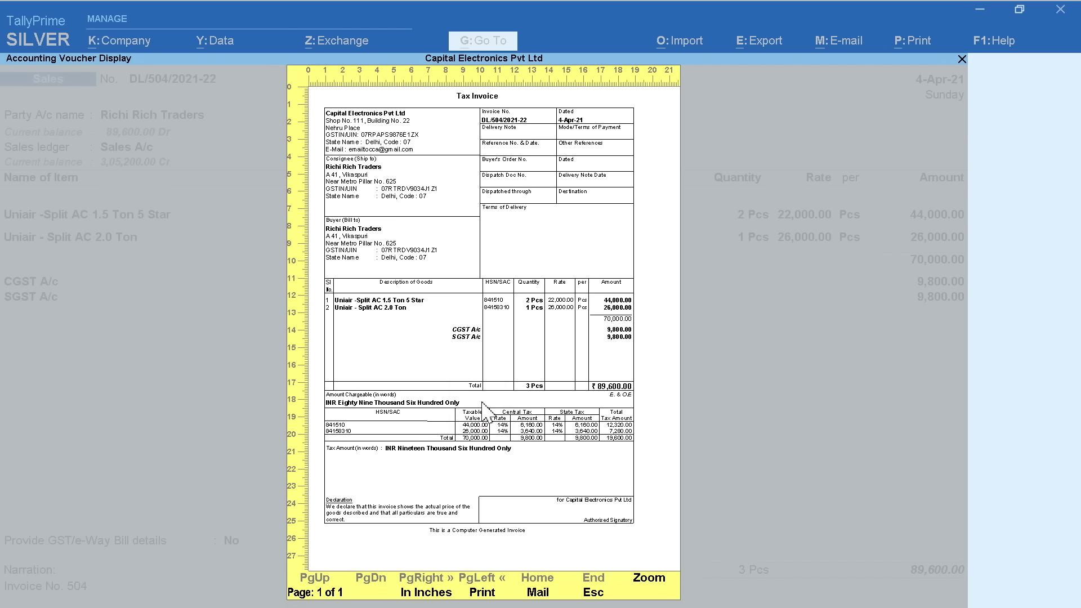
left_click(646, 581)
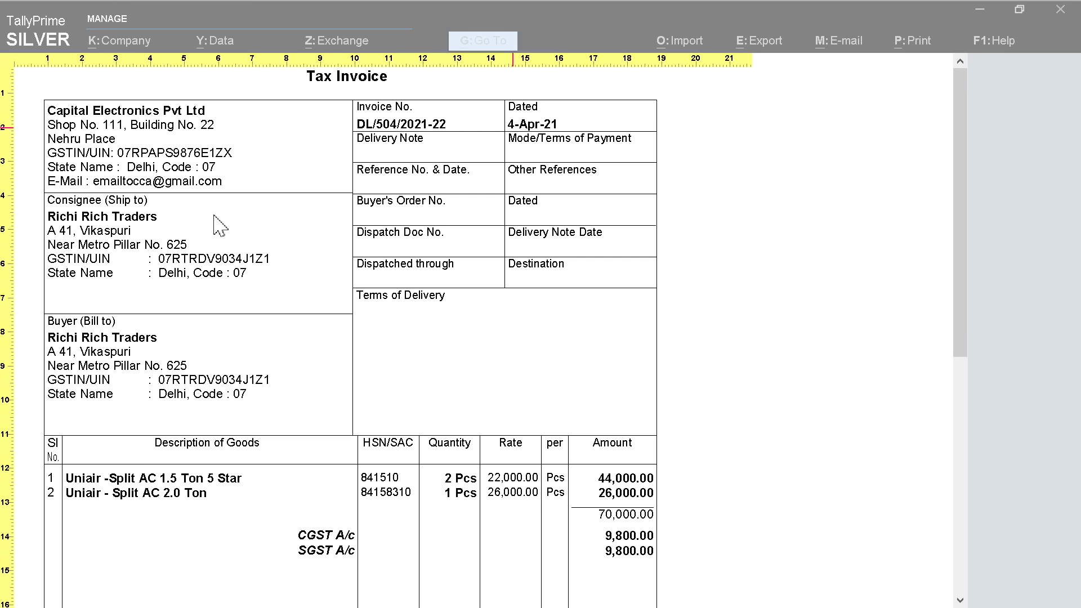
left_click_drag(957, 295, 961, 442)
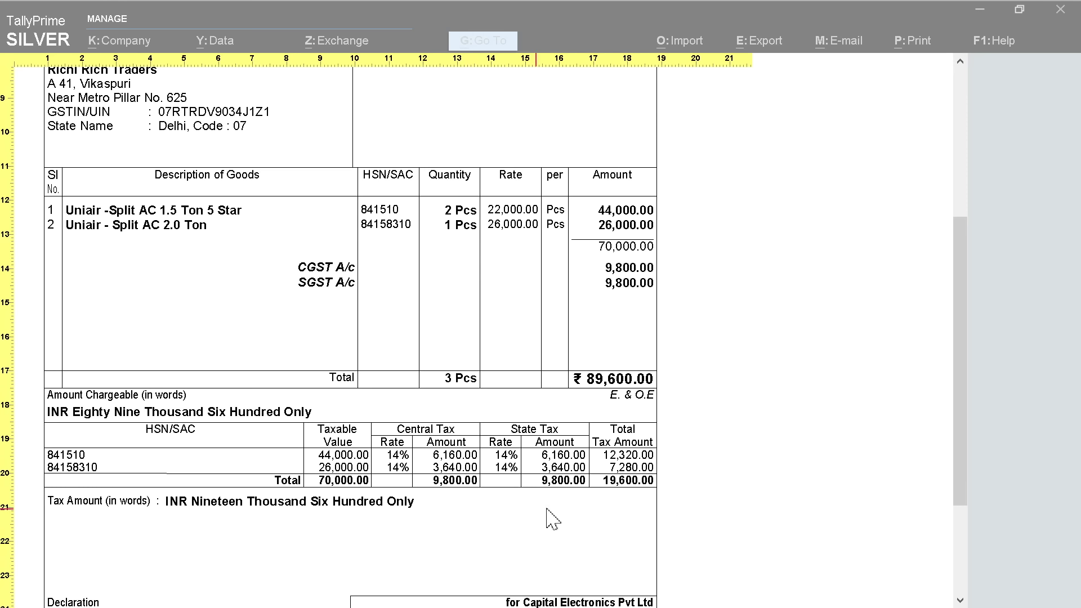
left_click_drag(961, 421, 967, 499)
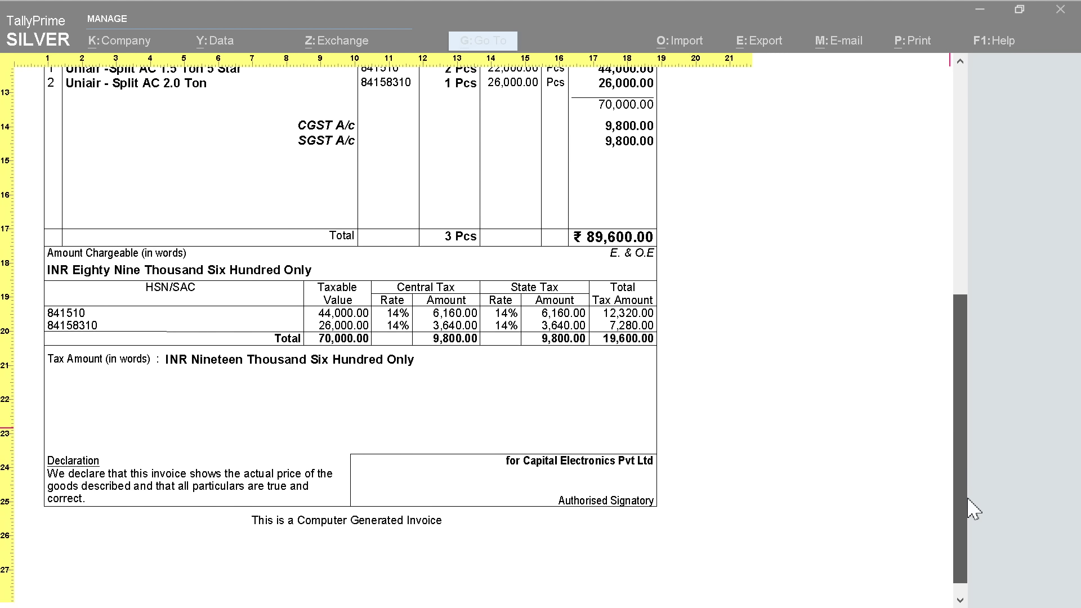
key("Escape")
key("Escape")
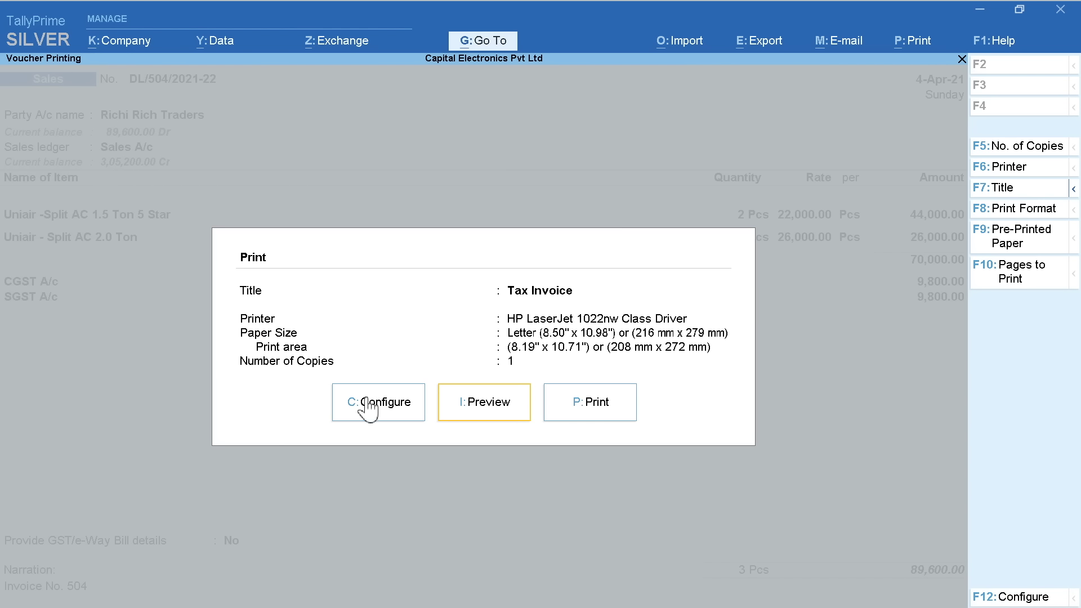
Browse all invoice print configuration options, including Show More, then close the print options
left_click(373, 411)
key("Down")
key("Down")
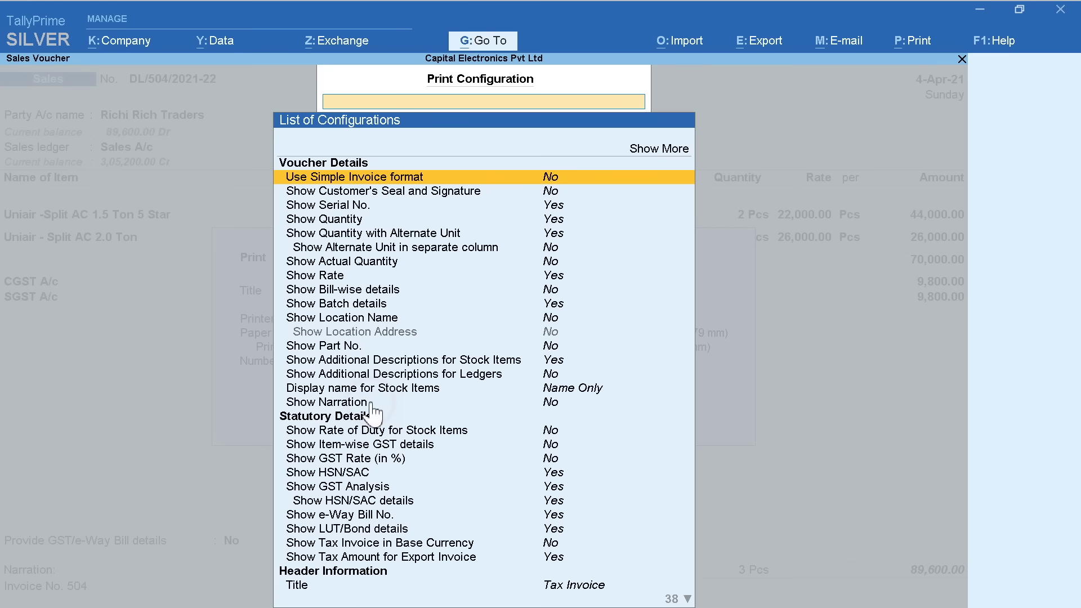
left_click(648, 149)
key("Down")
key("Down")
key("Up")
key("Down")
key("Down")
key("Down")
key("Down")
key("Down")
key("Down")
key("Down")
key("Down")
key("Down")
key("Down")
key("Down")
key("Down")
key("Down")
key("Down")
key("Down")
key("Down")
key("Down")
key("Down")
key("Down")
key("Down")
key("Down")
key("Down")
key("Down")
key("Down")
key("Down")
key("Down")
key("Down")
key("Down")
key("Down")
key("Down")
key("Down")
key("Down")
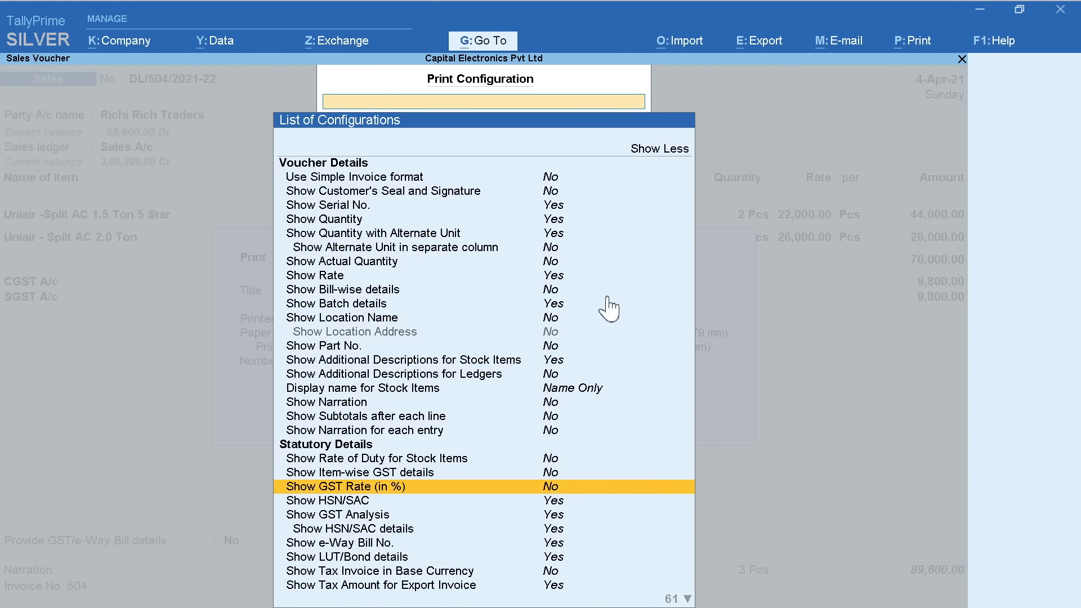
key("Down")
key("Down")
key("Down")
key("Down")
key("Down")
key("Down")
key("Down")
key("Down")
key("Down")
key("Down")
key("Down")
key("Down")
key("Down")
key("Down")
key("Down")
key("Down")
key("Down")
key("Down")
key("Down")
key("Down")
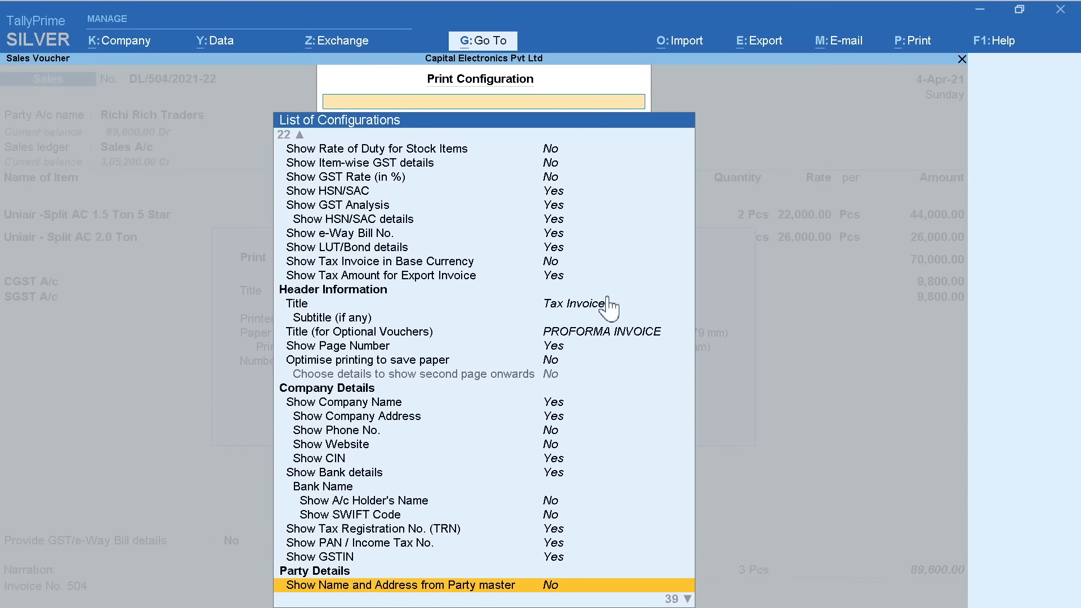
key("Down")
key("Down")
key("Down")
key("Down")
key("Down")
key("Down")
key("Down")
key("Down")
key("Down")
key("Down")
key("Down")
key("Down")
key("Down")
key("Down")
key("Down")
key("Down")
key("Down")
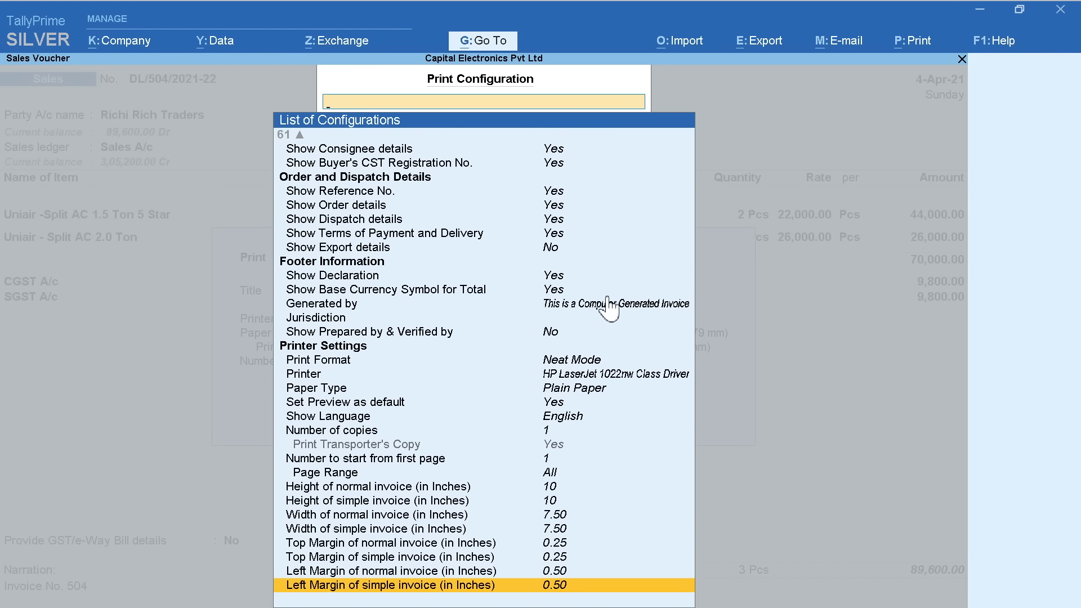
key("Up")
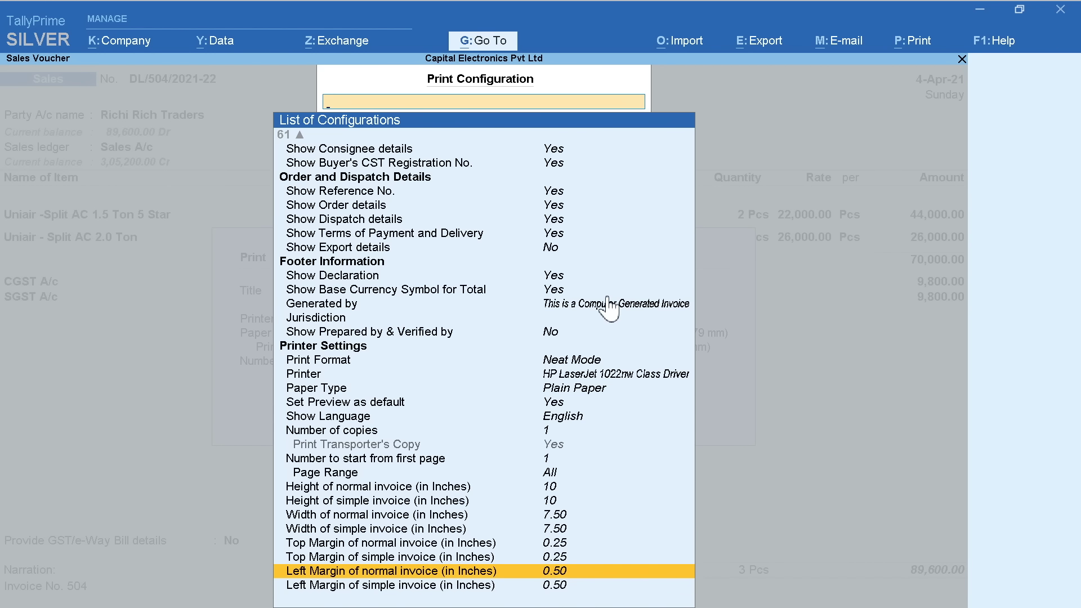
key("Down")
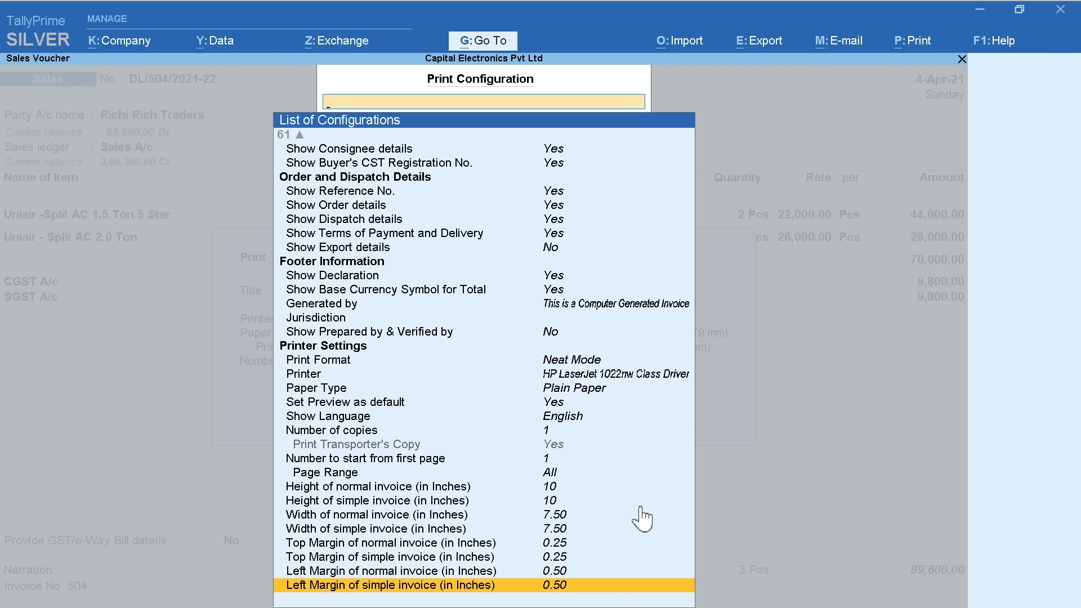
key("Escape")
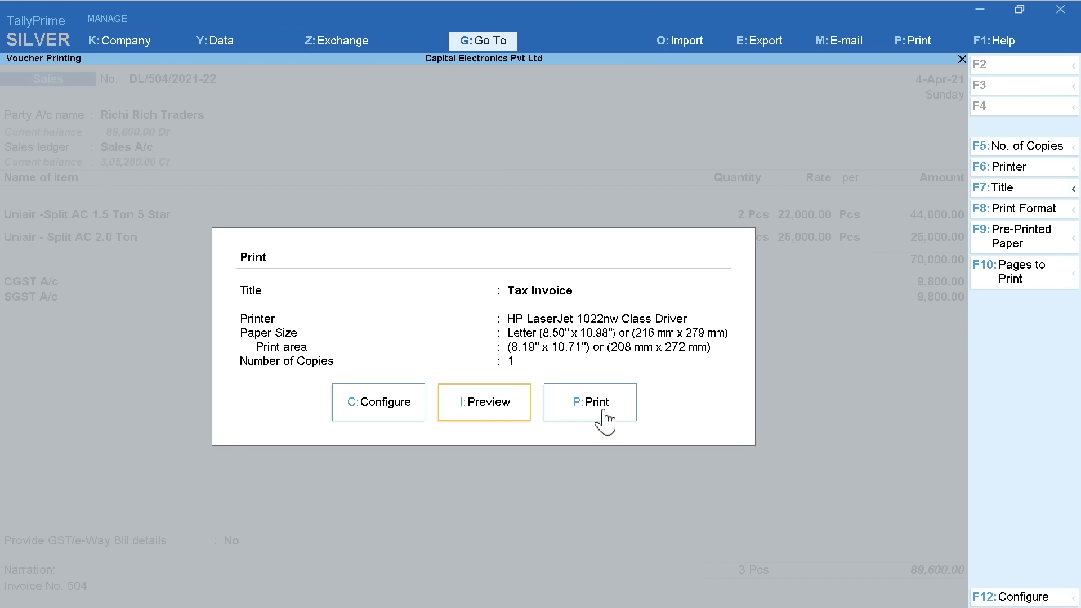
left_click(603, 420)
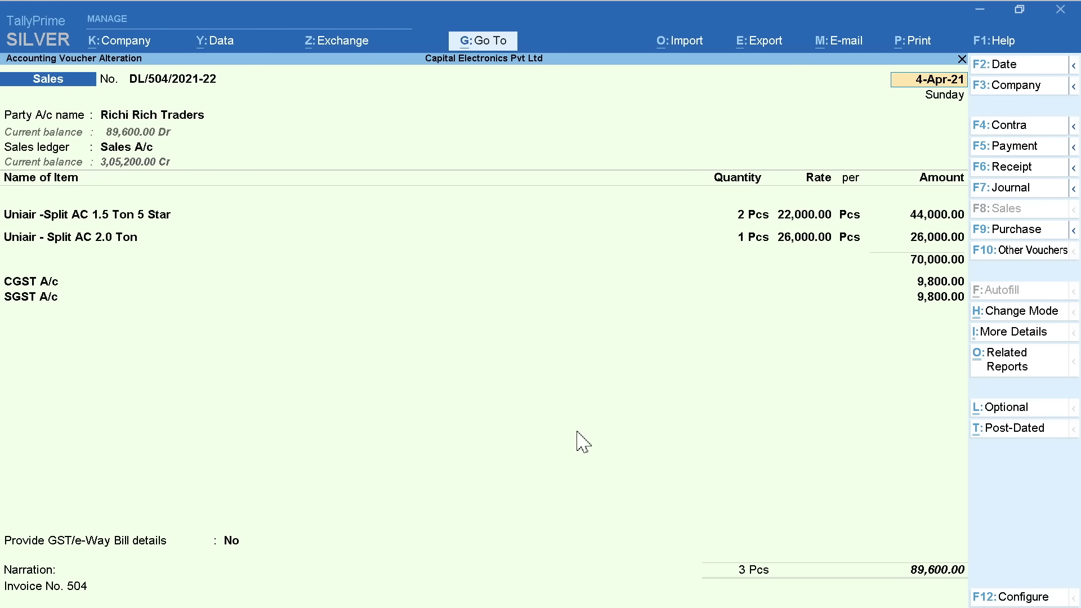
Quit the DL/504 alteration and switch to a purchase voucher, briefly trying Journal
key("Escape")
key("Escape")
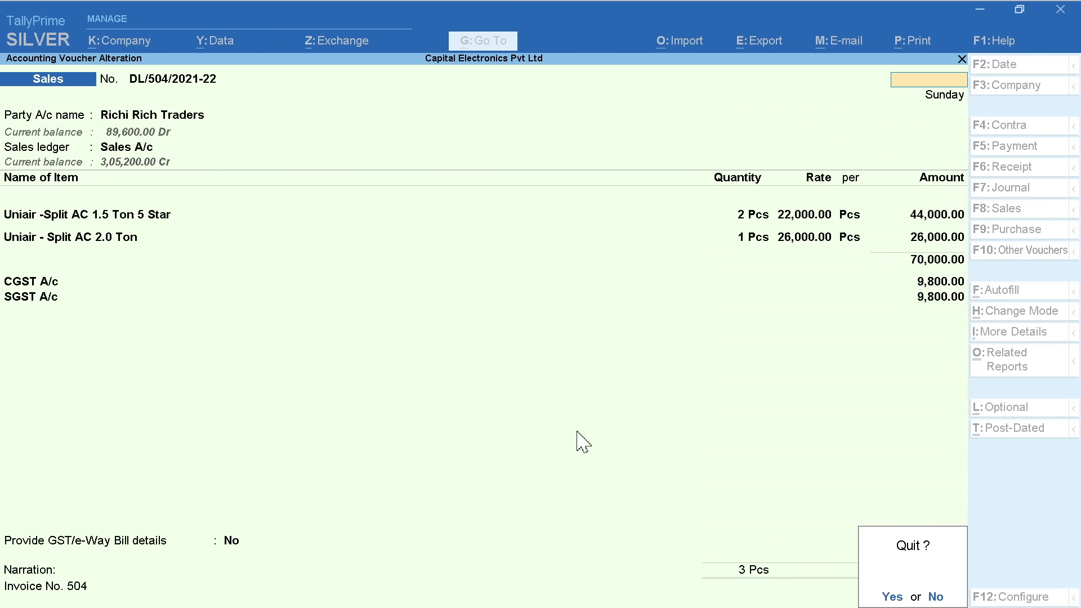
key("y")
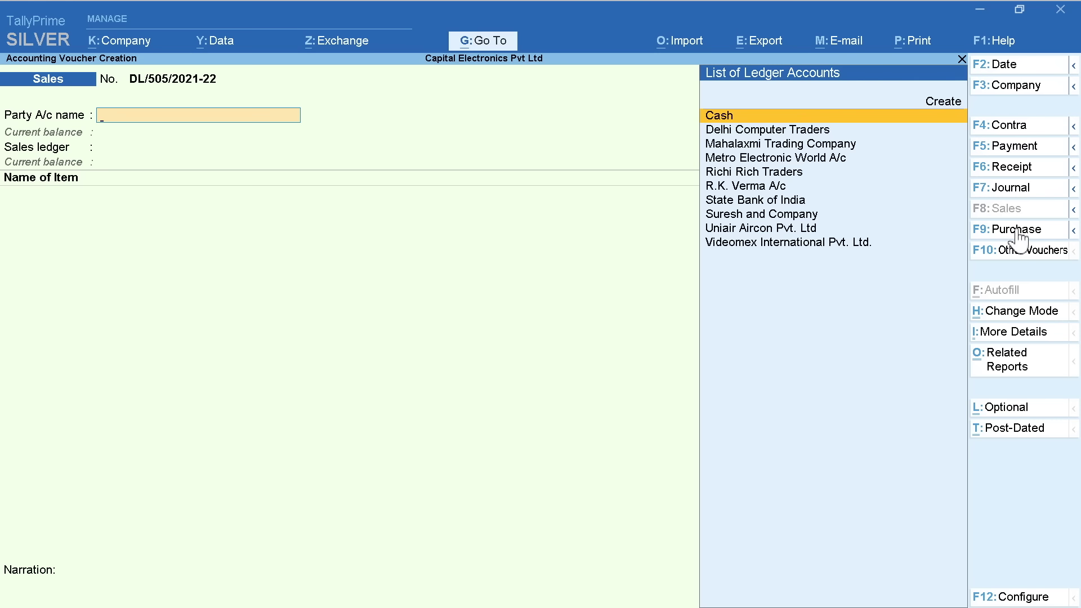
left_click(1016, 230)
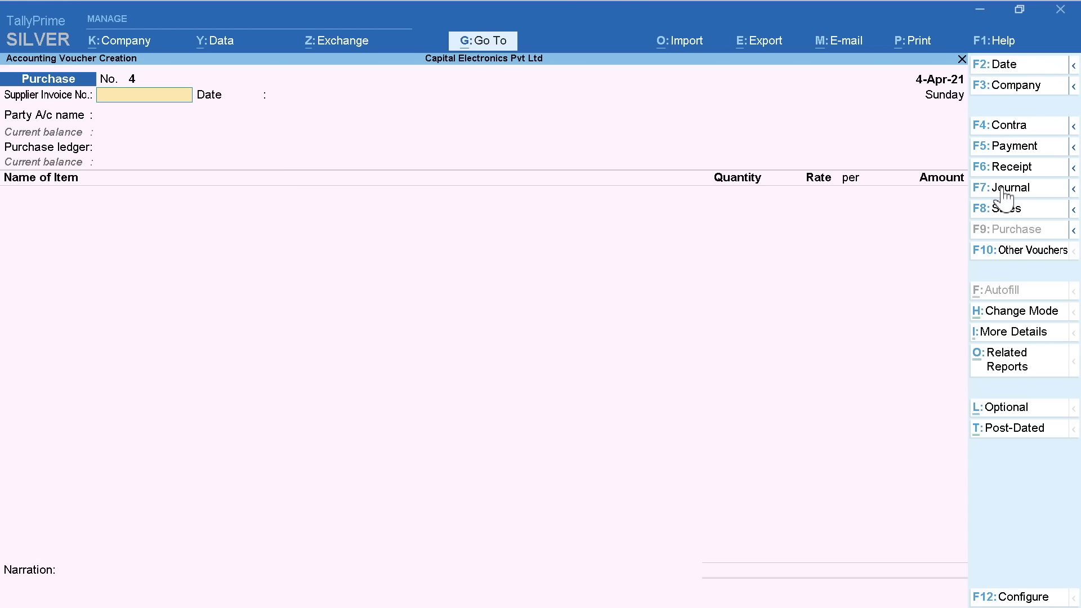
left_click(1005, 188)
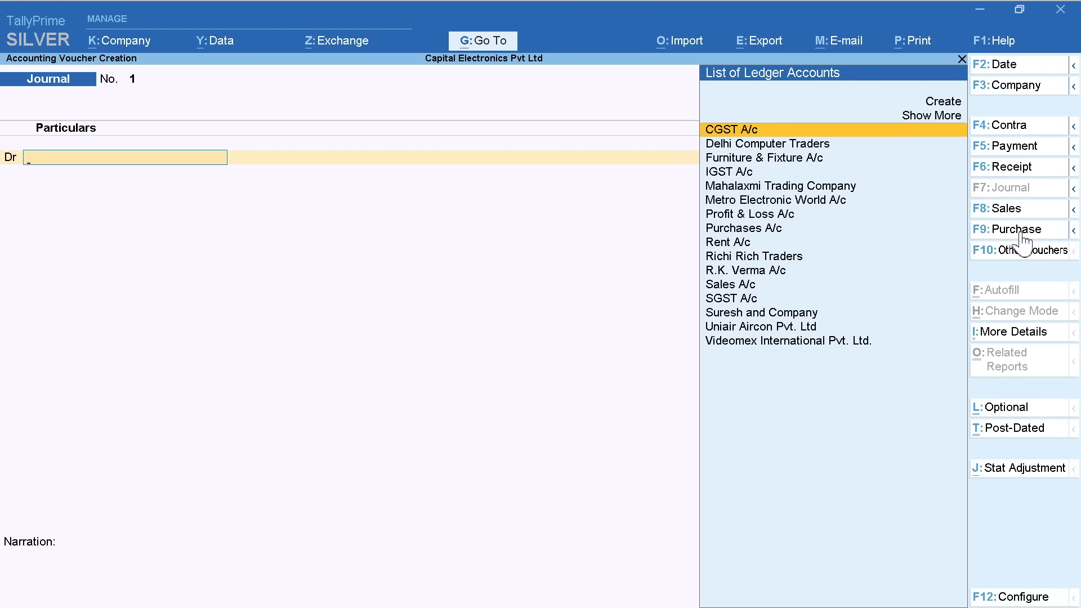
left_click(1020, 231)
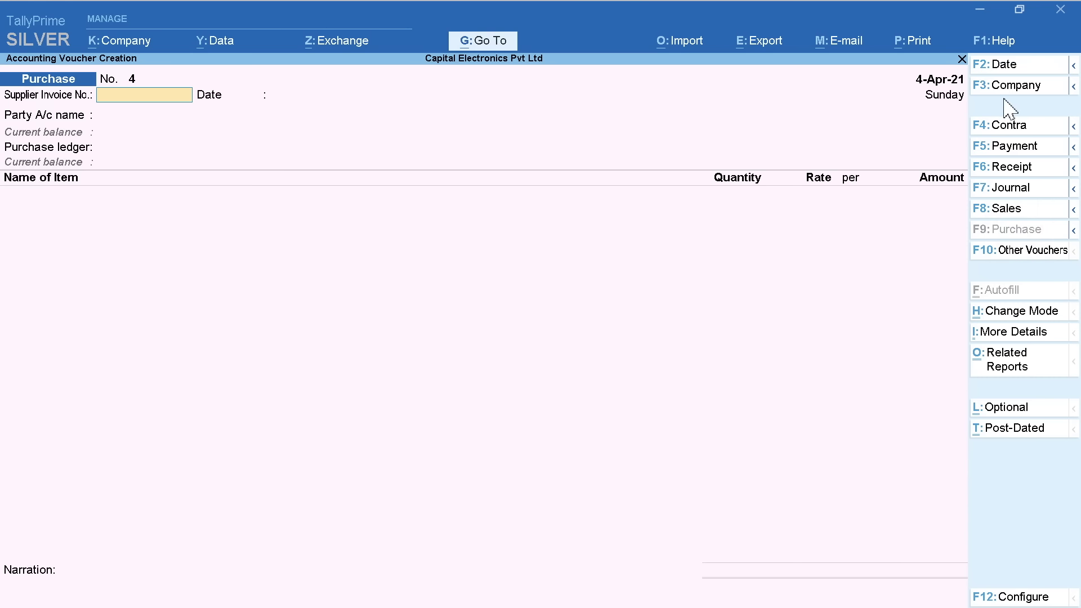
Date the new purchase voucher 1-Apr-21
left_click(1017, 70)
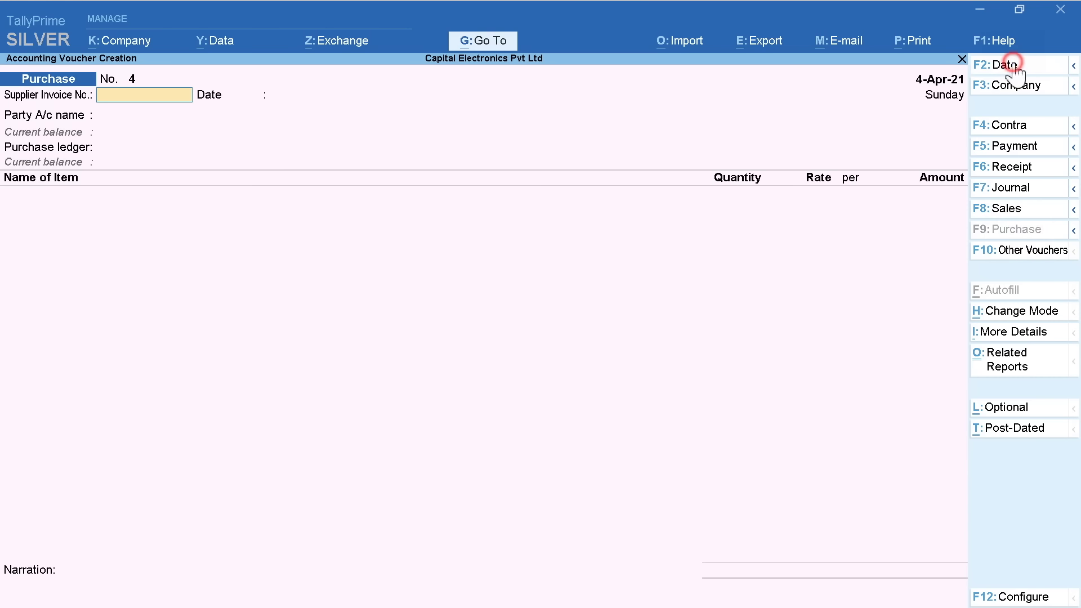
type("1")
key("Return")
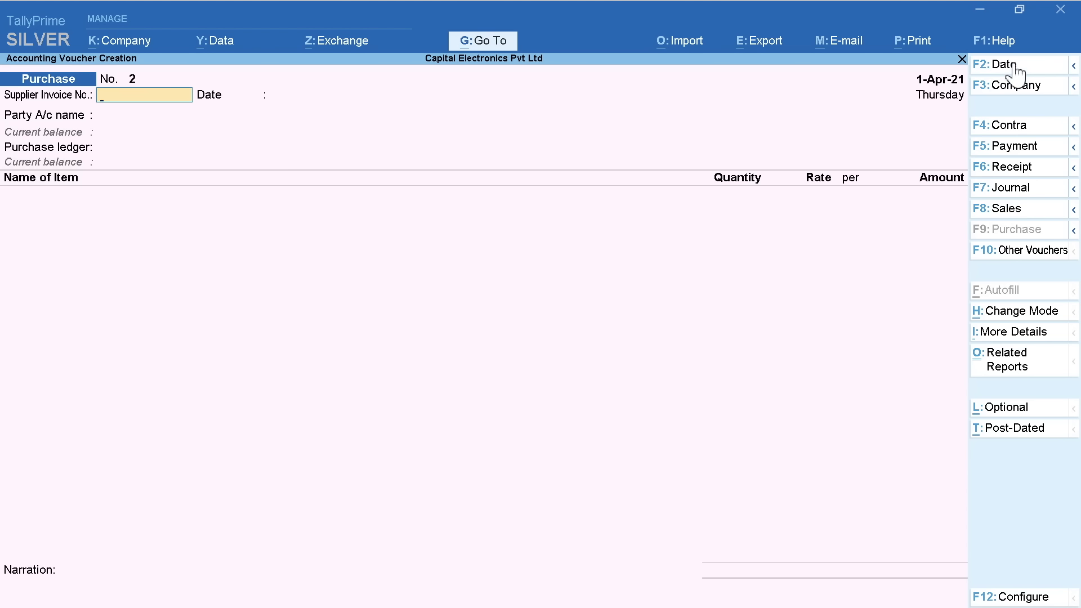
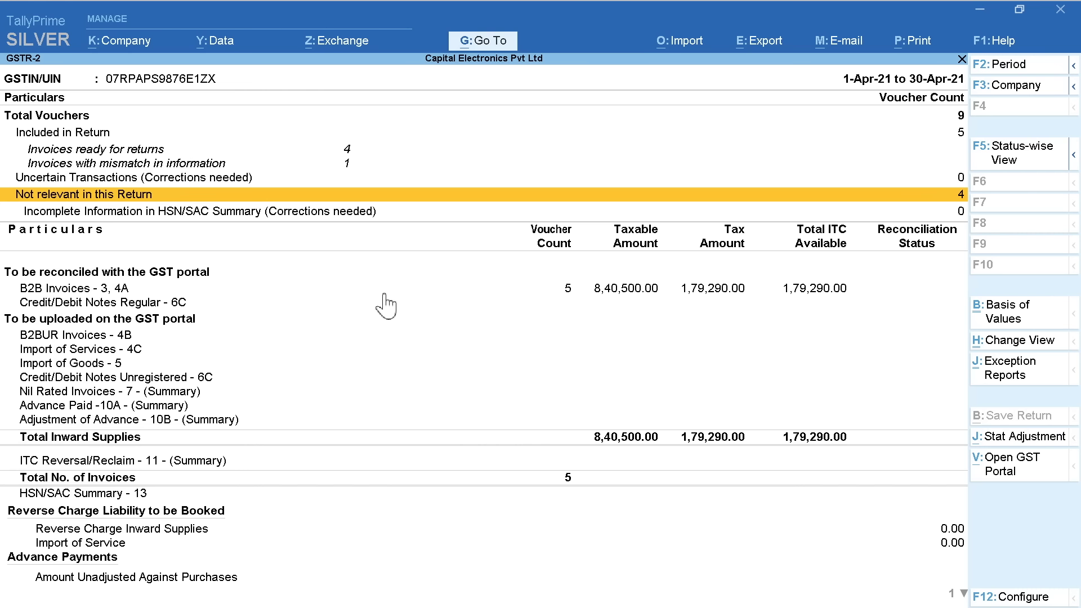
key("Up")
key("Up")
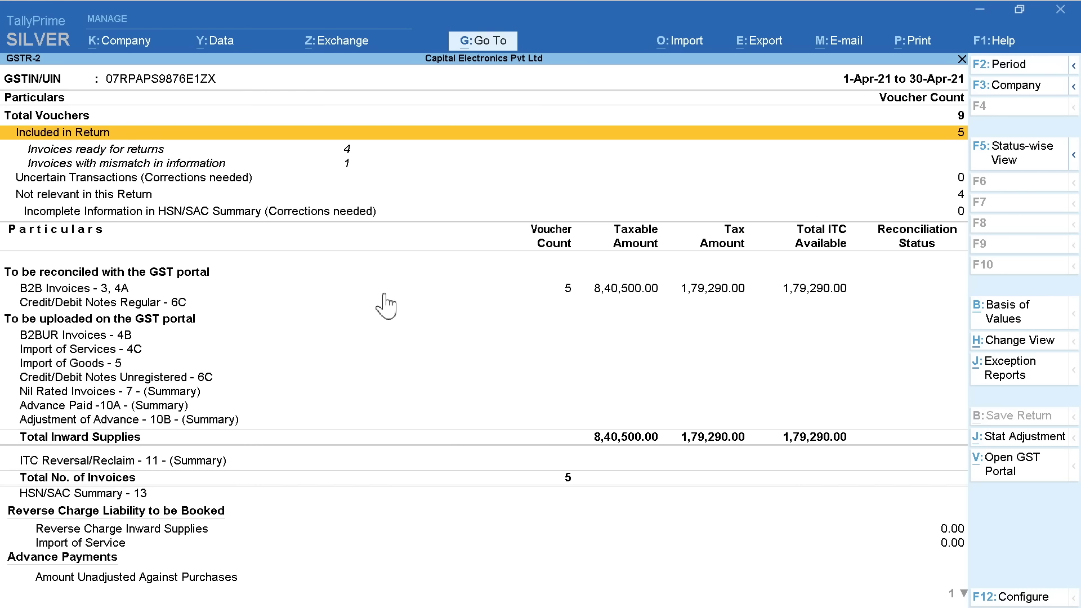
left_click(481, 293)
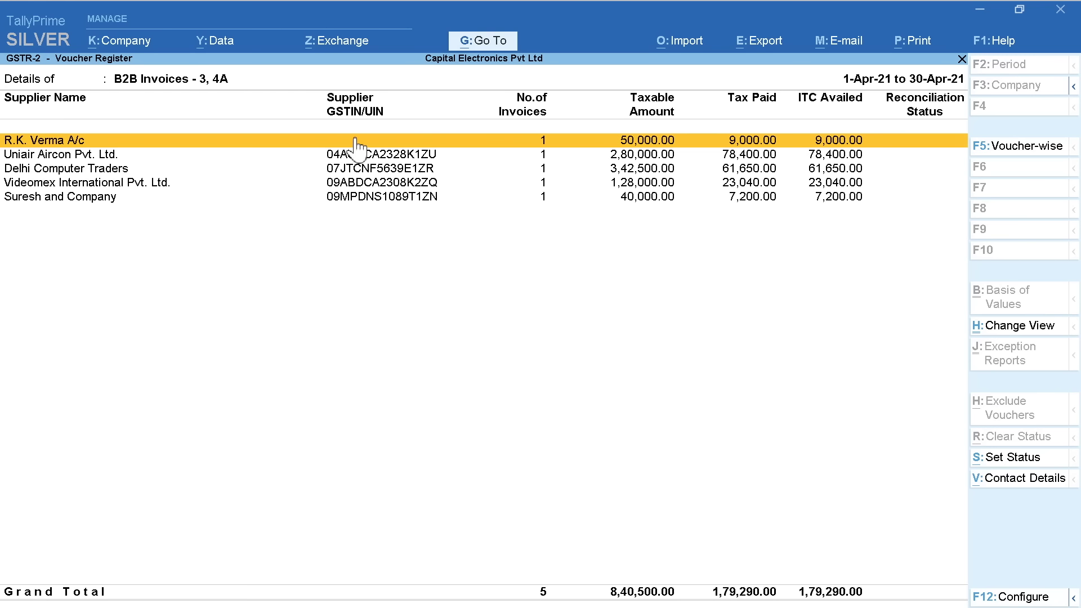
key("Down")
key("Down")
key("Down")
key("Down")
key("Up")
key("Up")
key("Down")
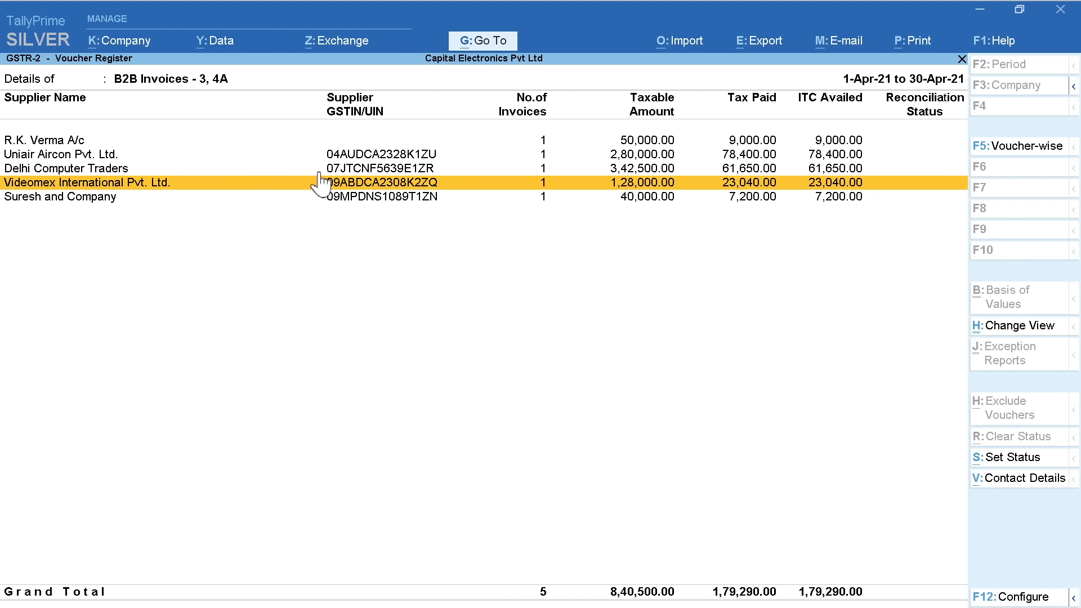
key("Down")
key("Home")
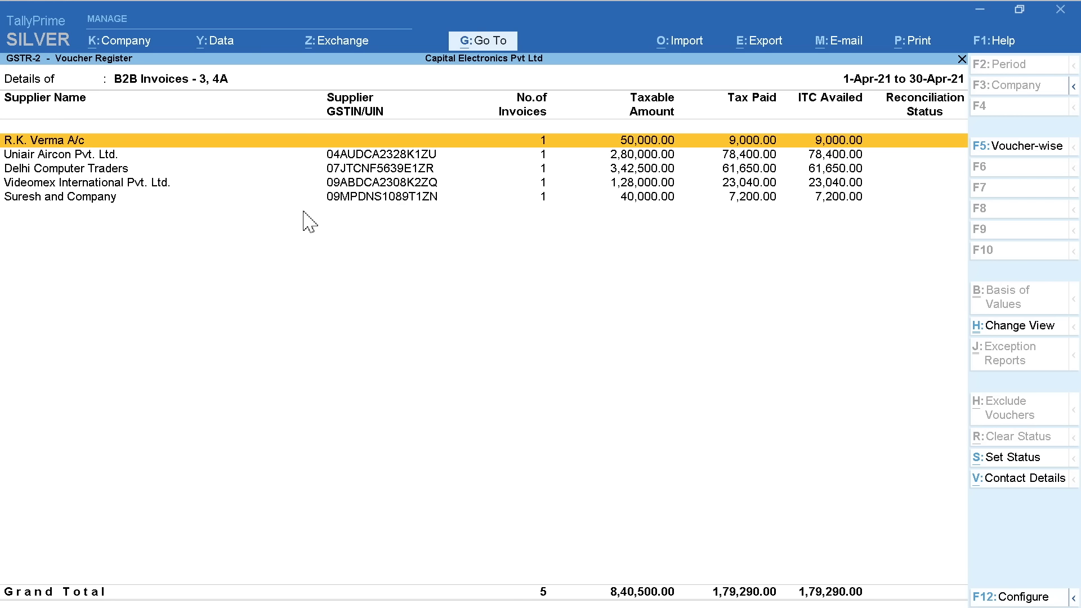
key("Escape")
key("Up")
key("Up")
key("Up")
key("Up")
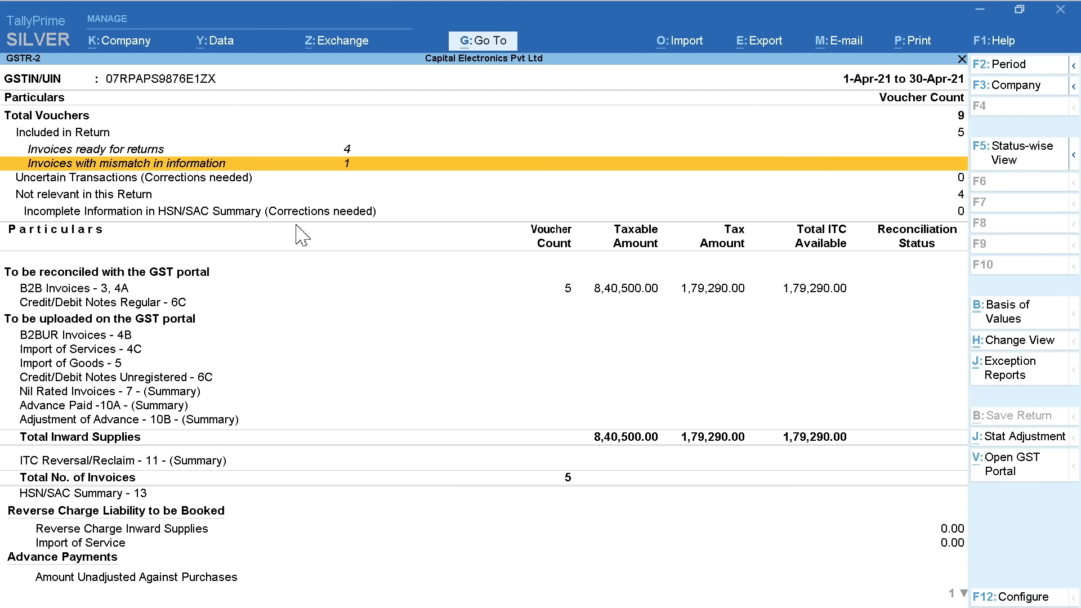
Enter the missing supplier GSTIN on the mismatched purchase voucher and save the correction
left_click(204, 164)
key("Return")
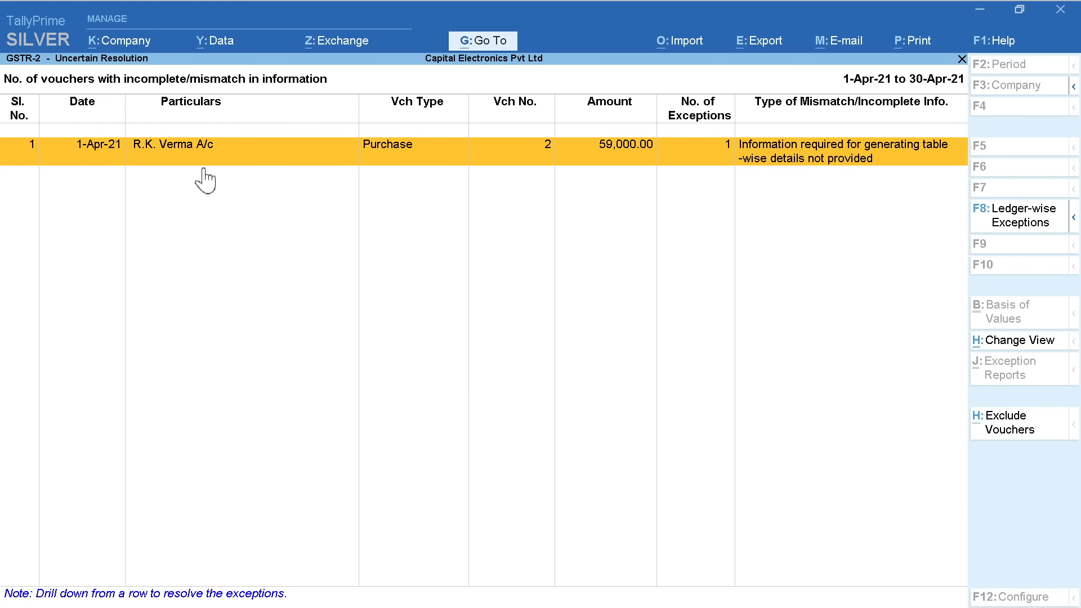
key("Return")
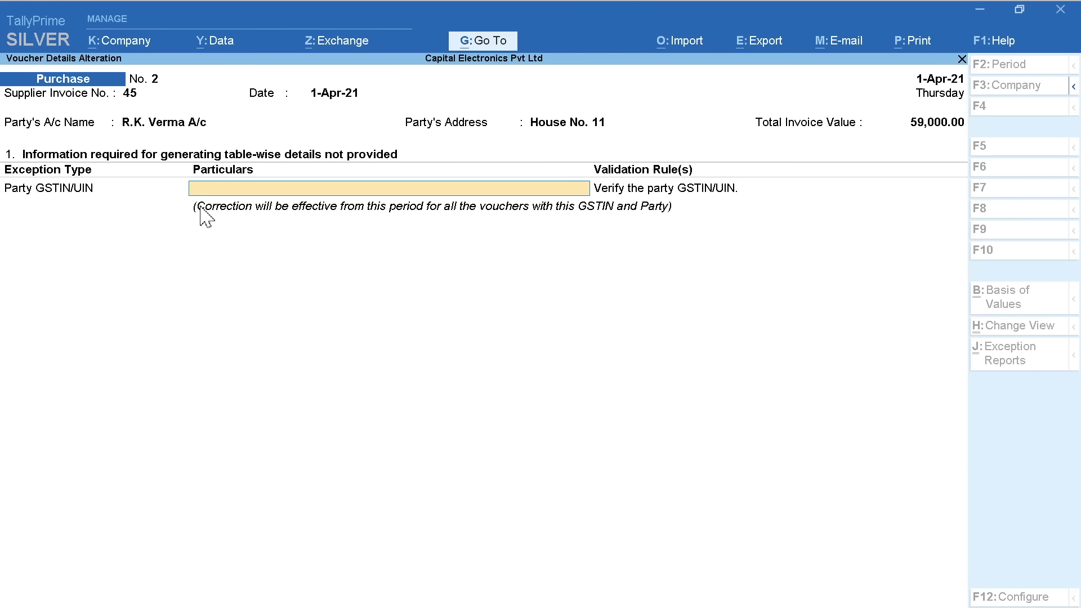
key("Return")
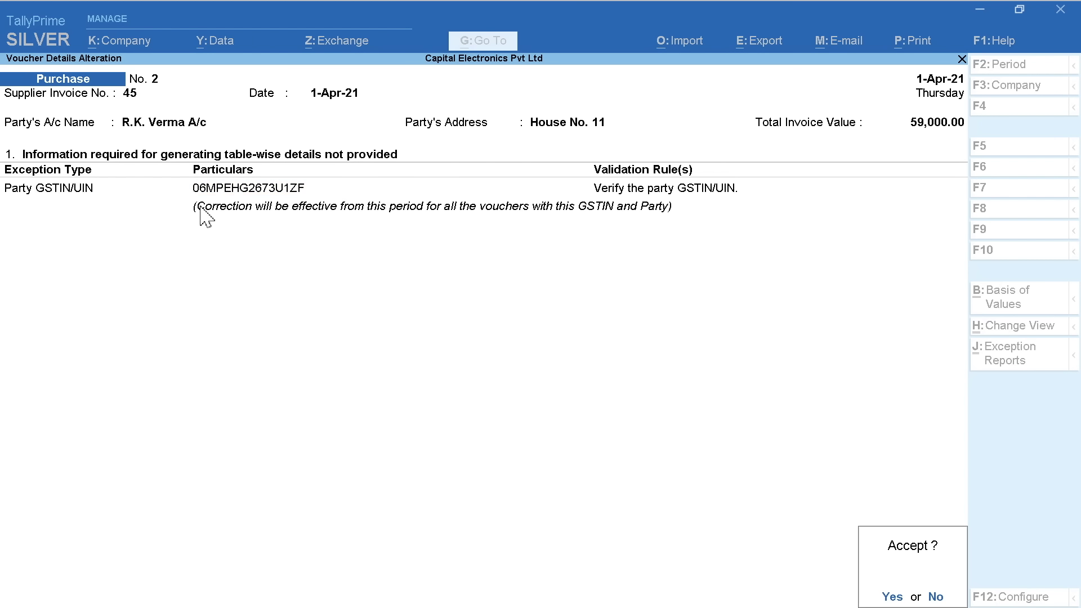
key("Return")
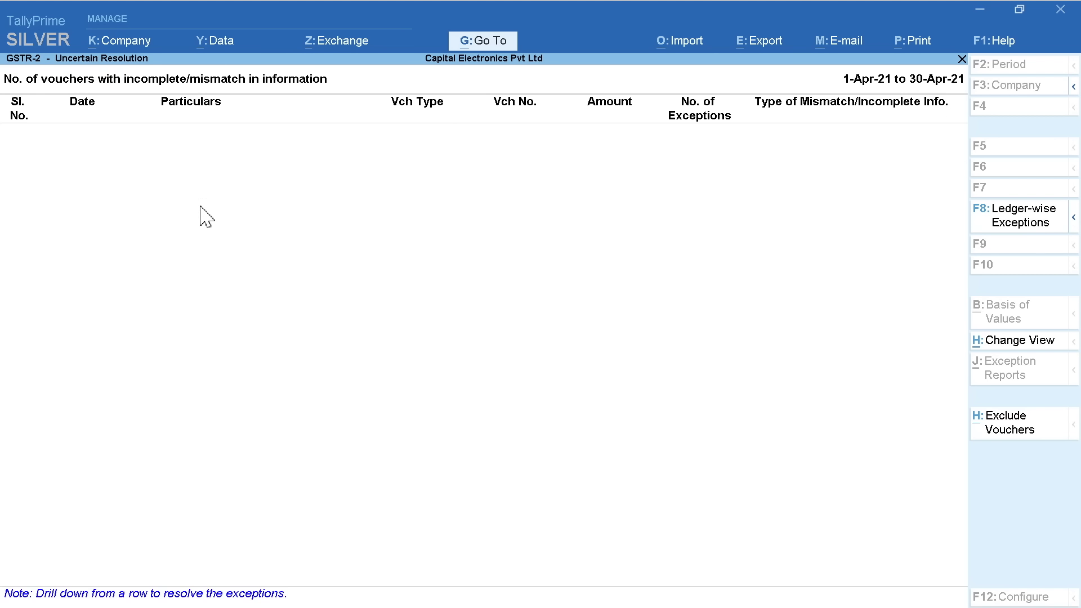
Back on the GSTR-2 summary, open the B2B Invoices register and review each supplier's GSTIN
key("Escape")
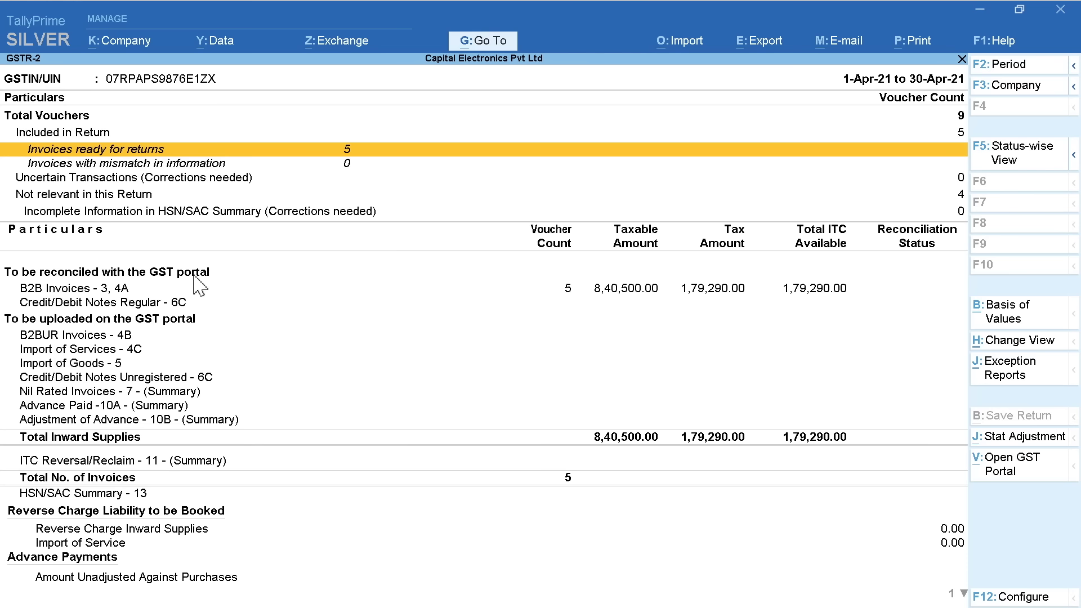
left_click(442, 290)
left_click(442, 290)
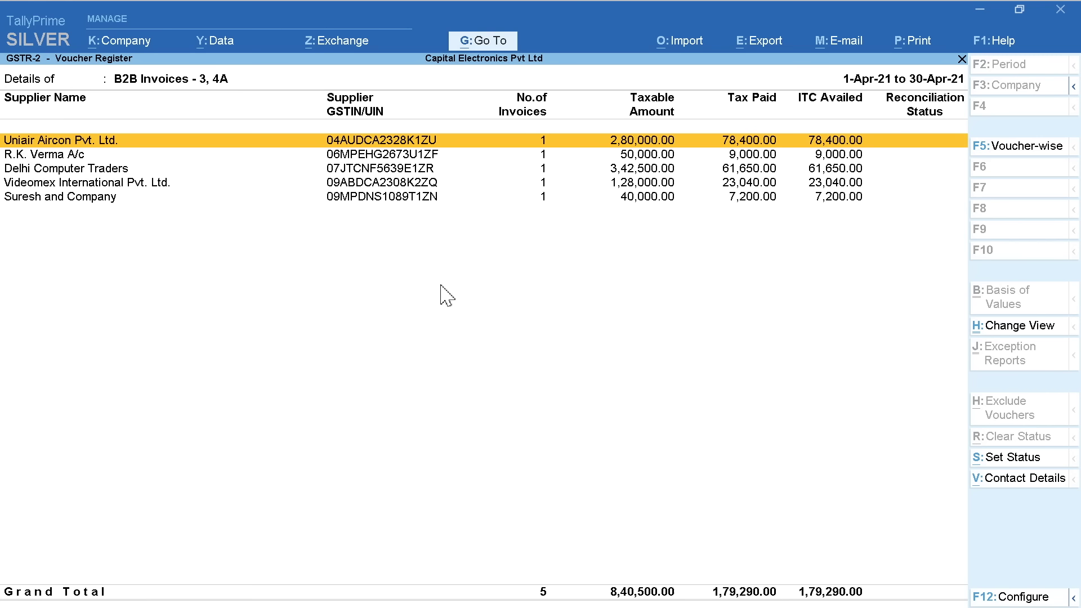
key("Down")
key("Down")
key("Down")
key("Down")
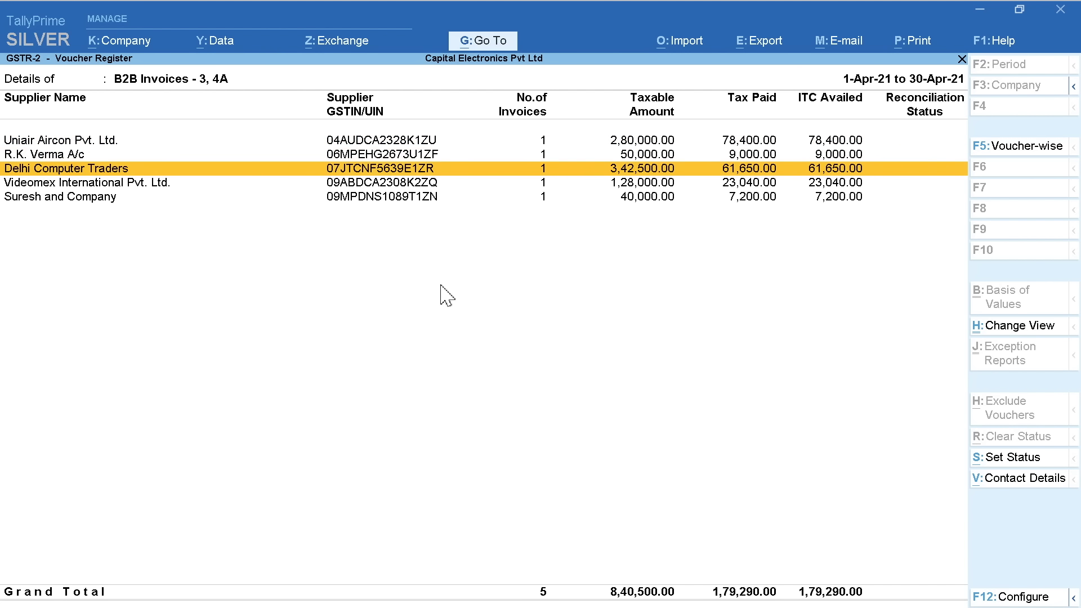
key("Escape")
key("Escape")
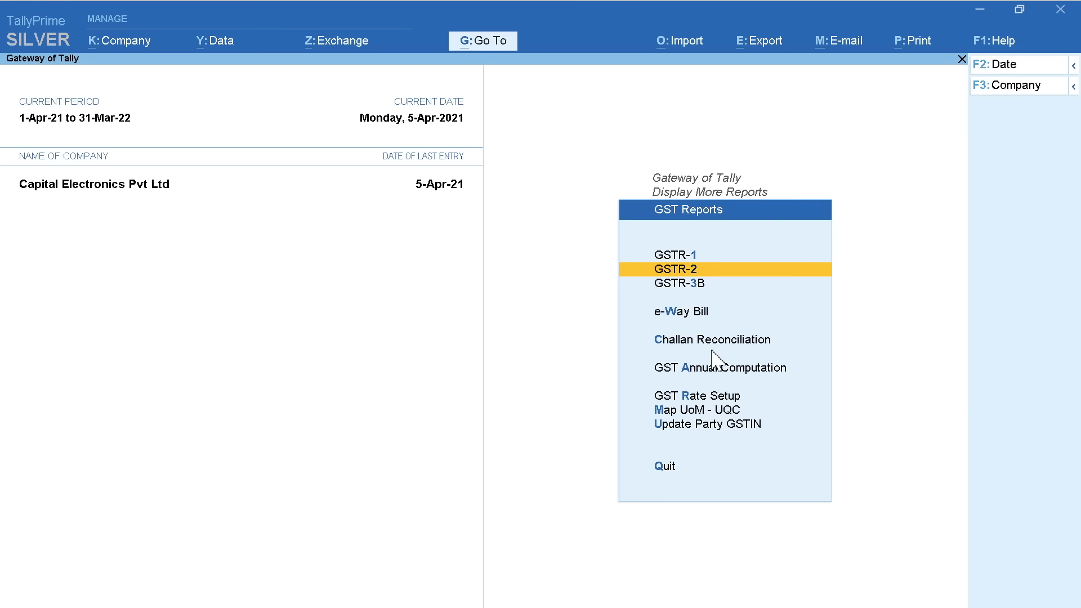
key("Up")
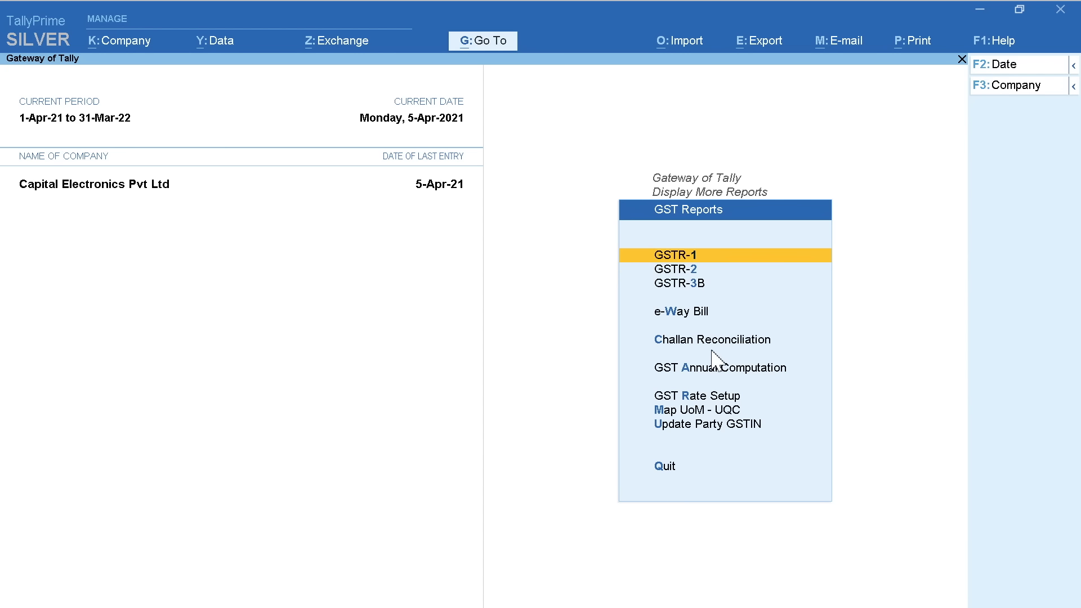
key("Return")
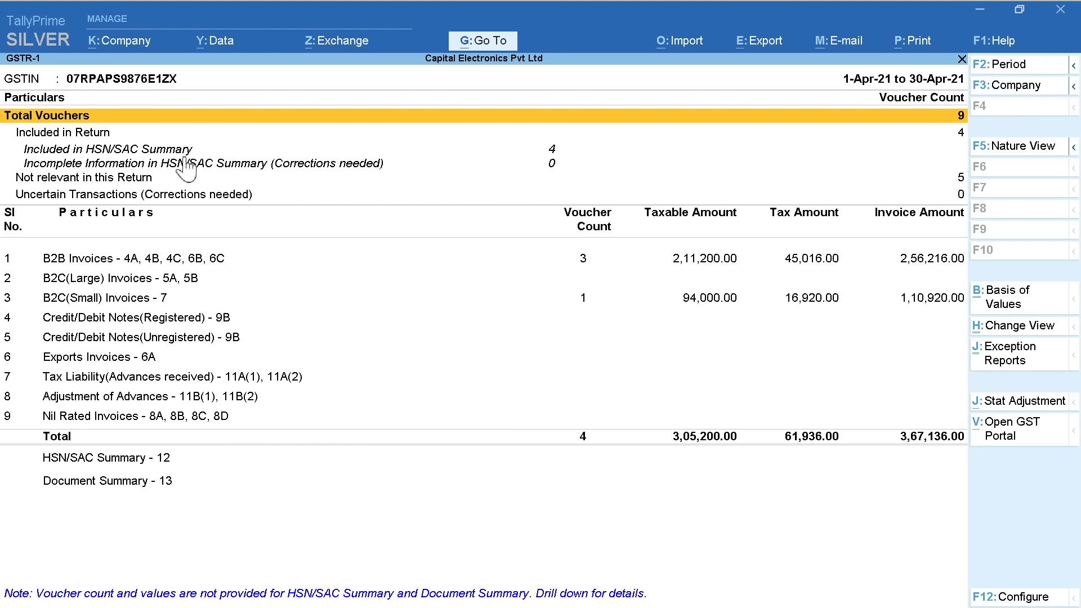
key("Down")
key("Down")
key("Down")
key("Down")
key("Down")
key("Down")
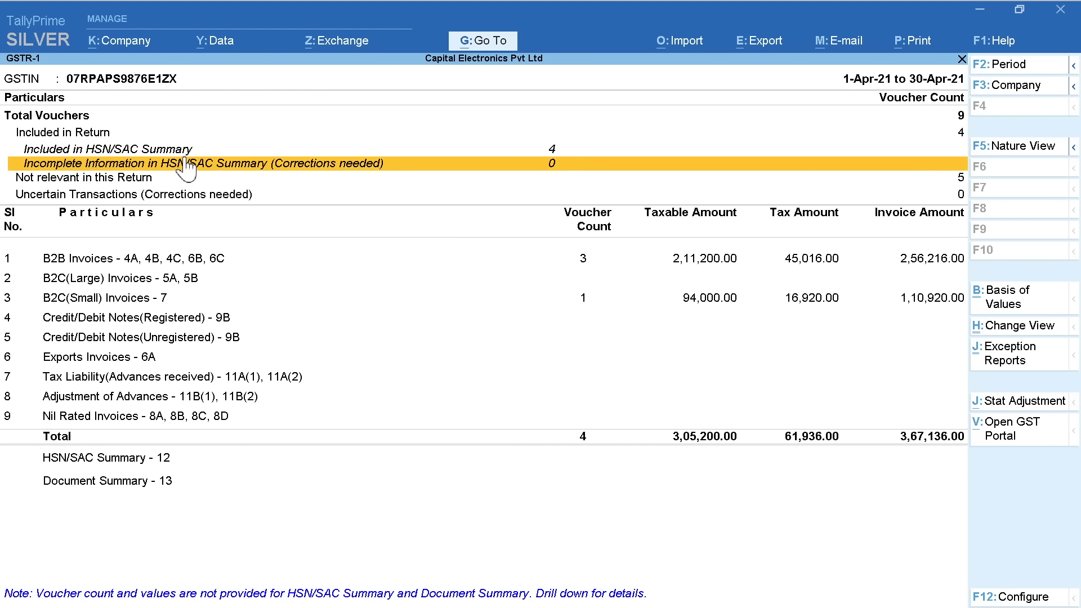
left_click(281, 260)
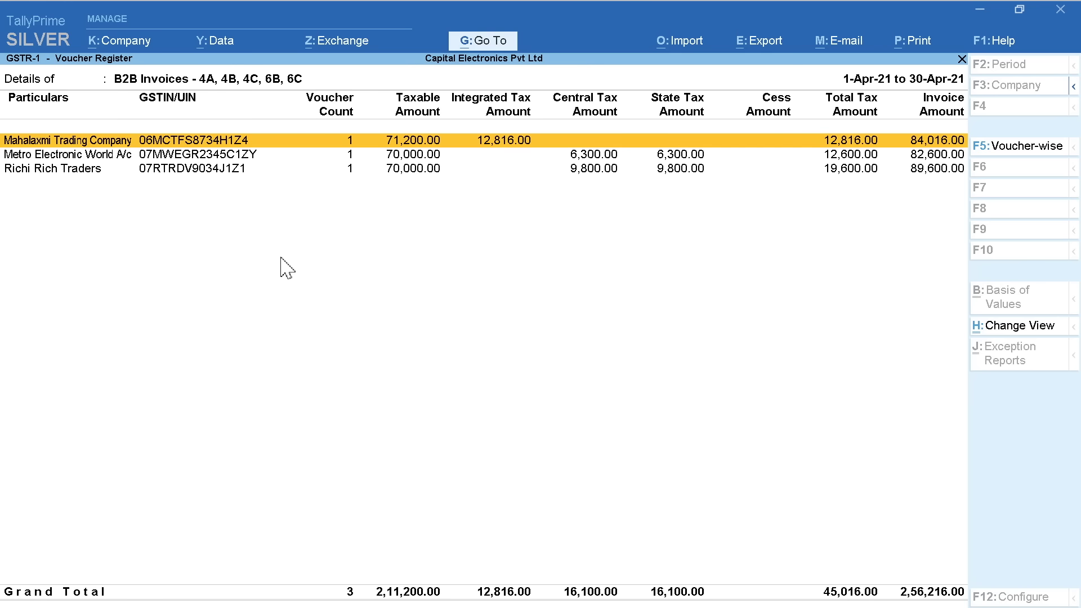
key("Down")
key("Down")
key("Up")
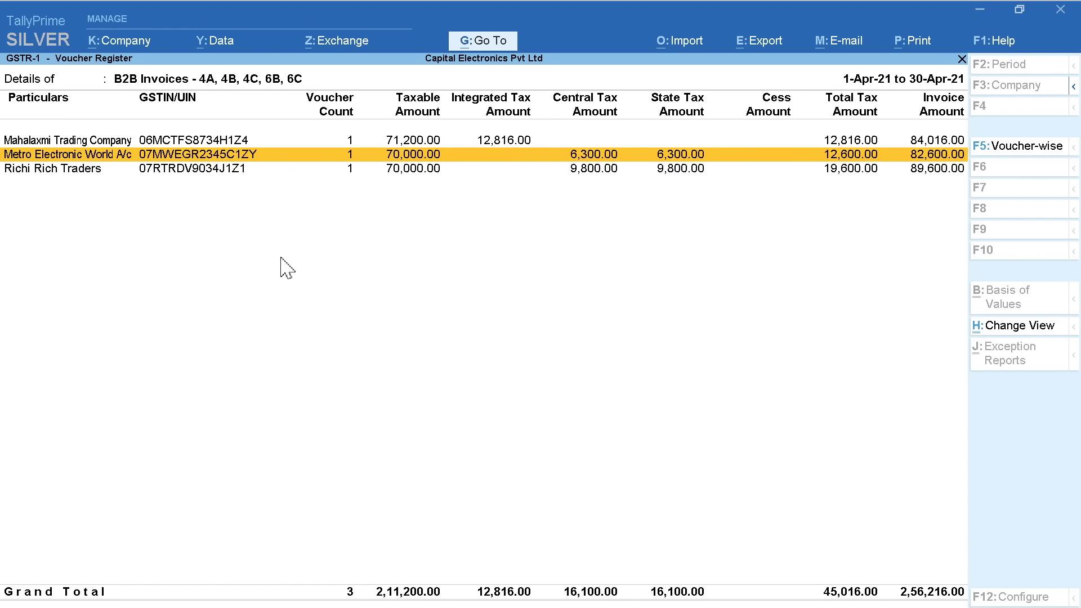
key("Up")
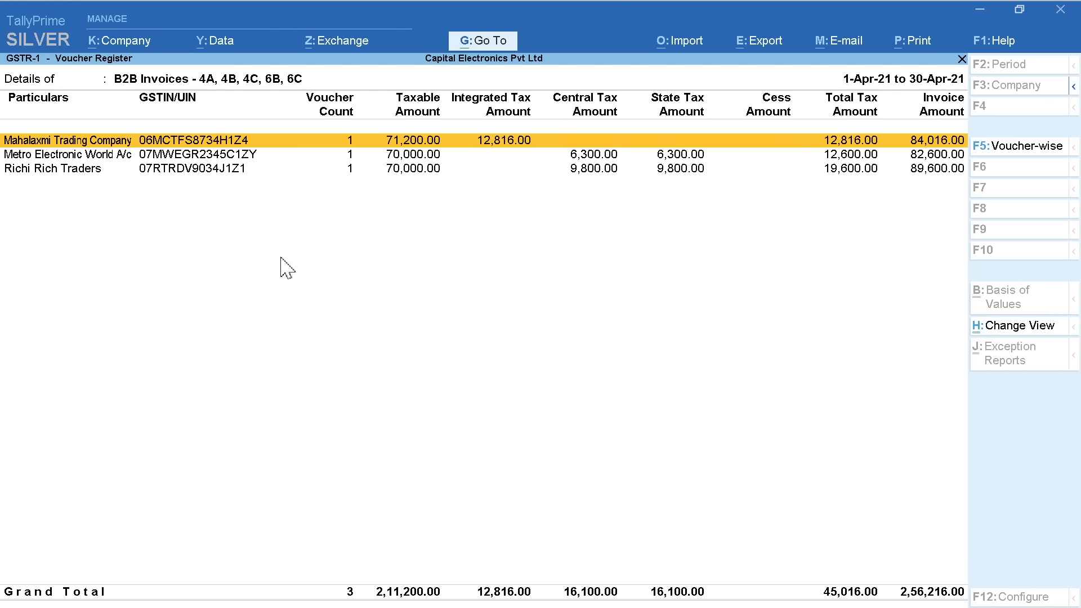
key("Escape")
key("Down")
key("Down")
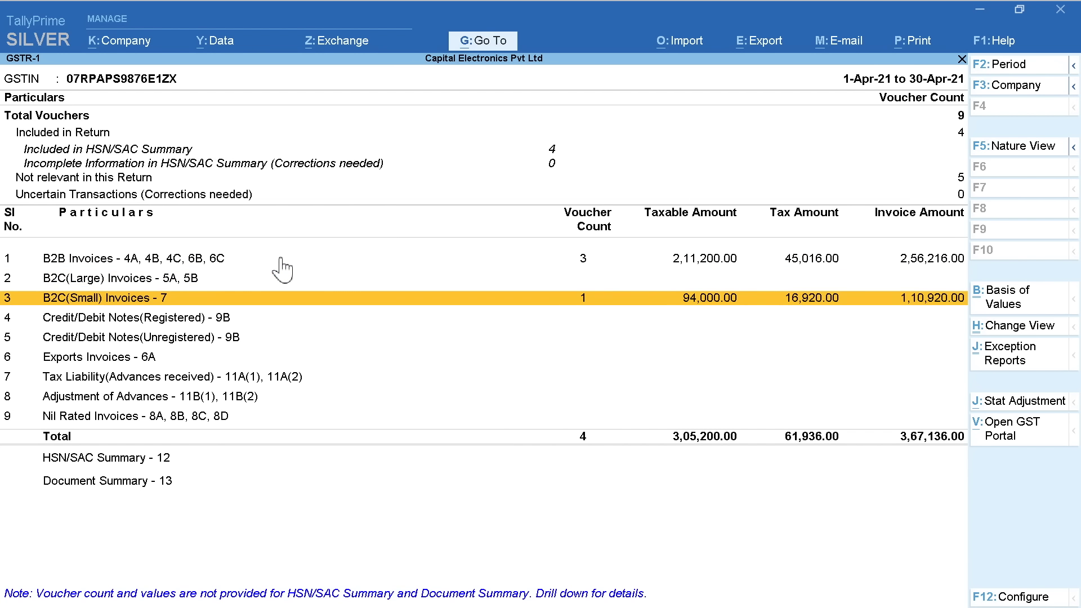
left_click(291, 306)
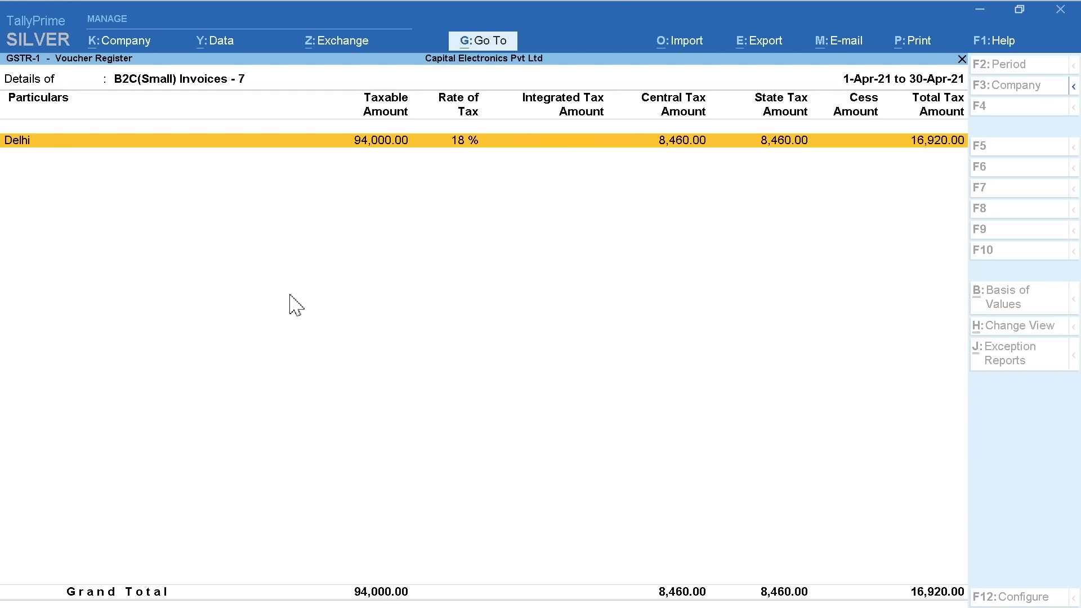
key("Escape")
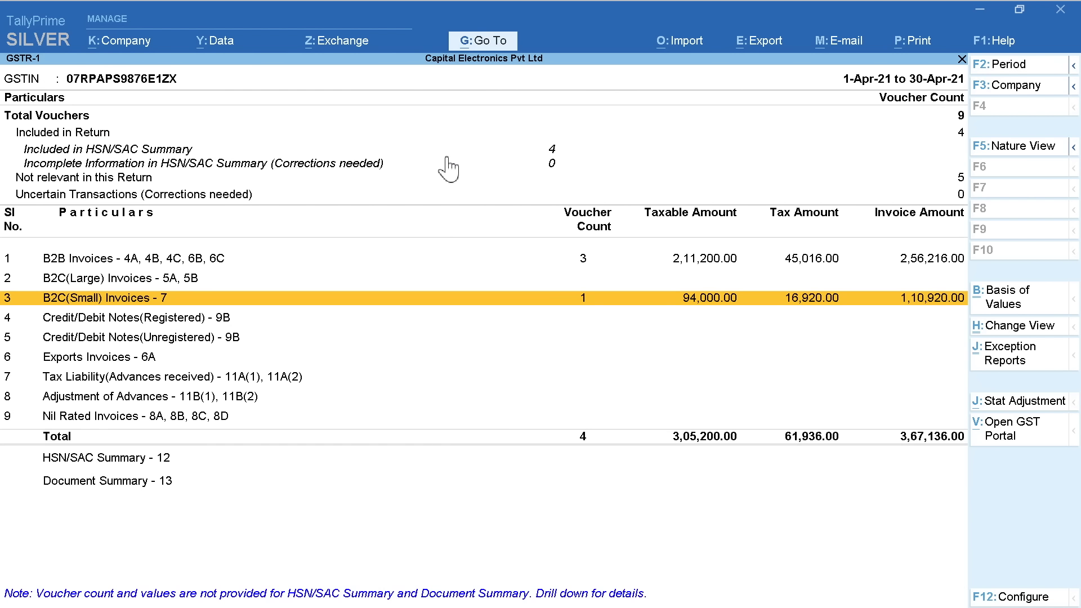
key("Down")
key("Down")
key("Down")
key("Down")
key("Down")
key("Down")
key("Down")
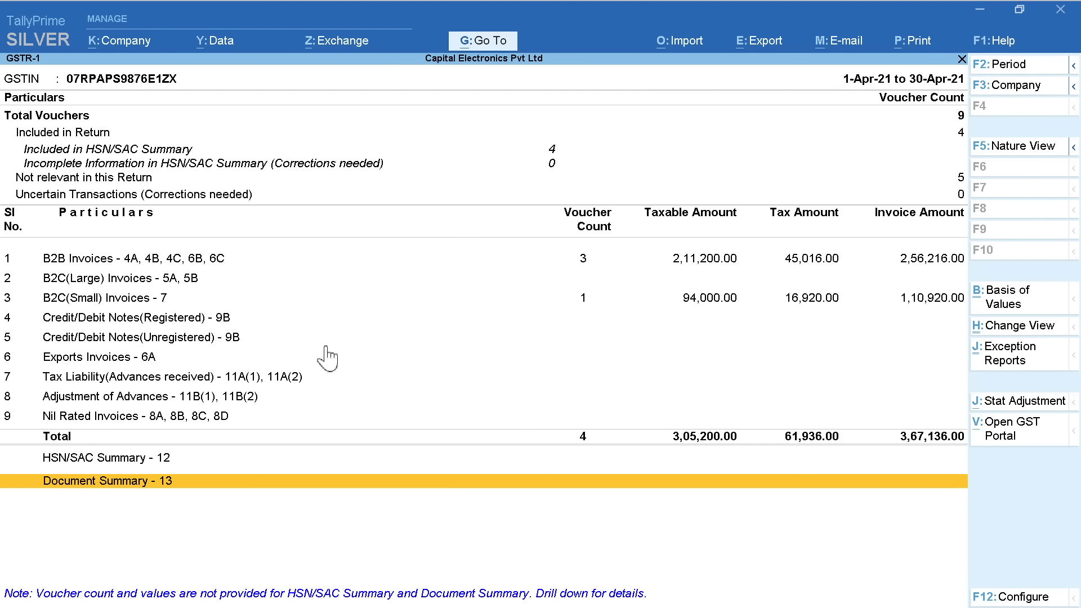
Open the GSTR-3B return and review the outward taxable supplies vouchers in table 3.1
key("Escape")
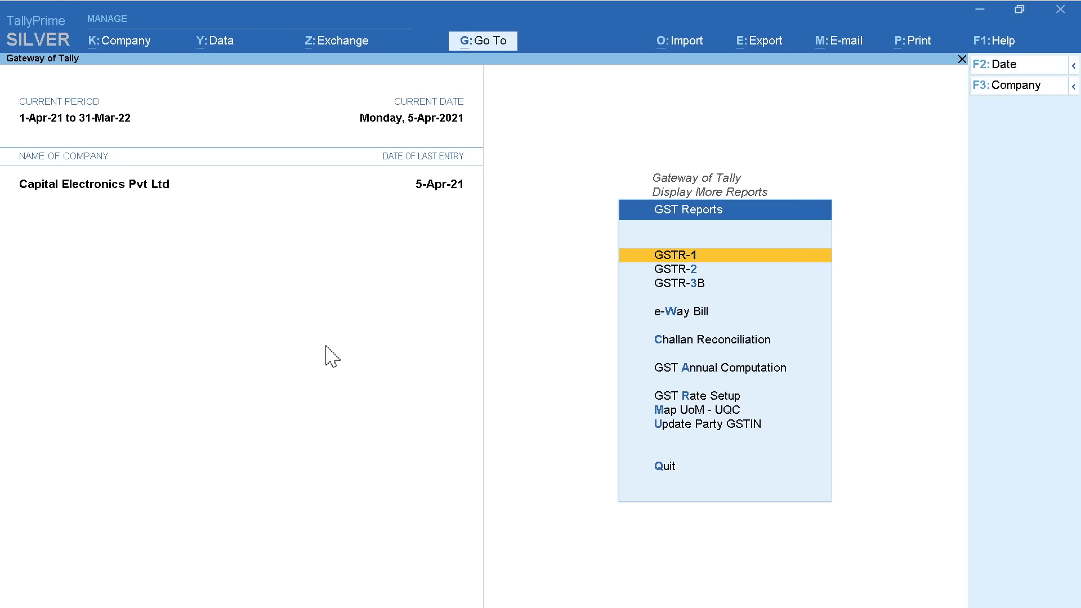
key("Down")
key("Down")
key("Return")
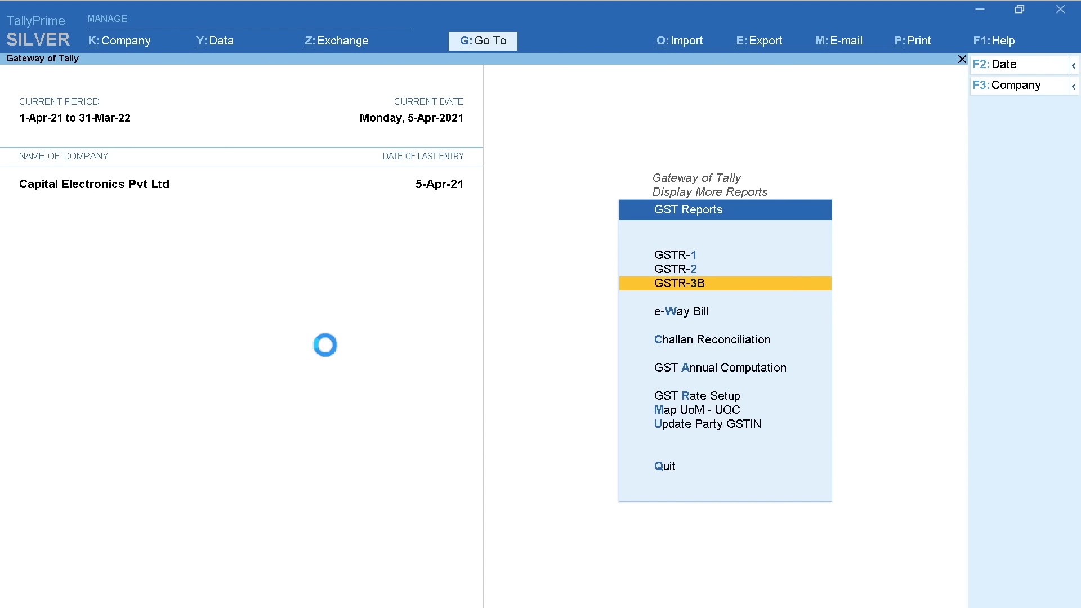
key("Down")
key("Down")
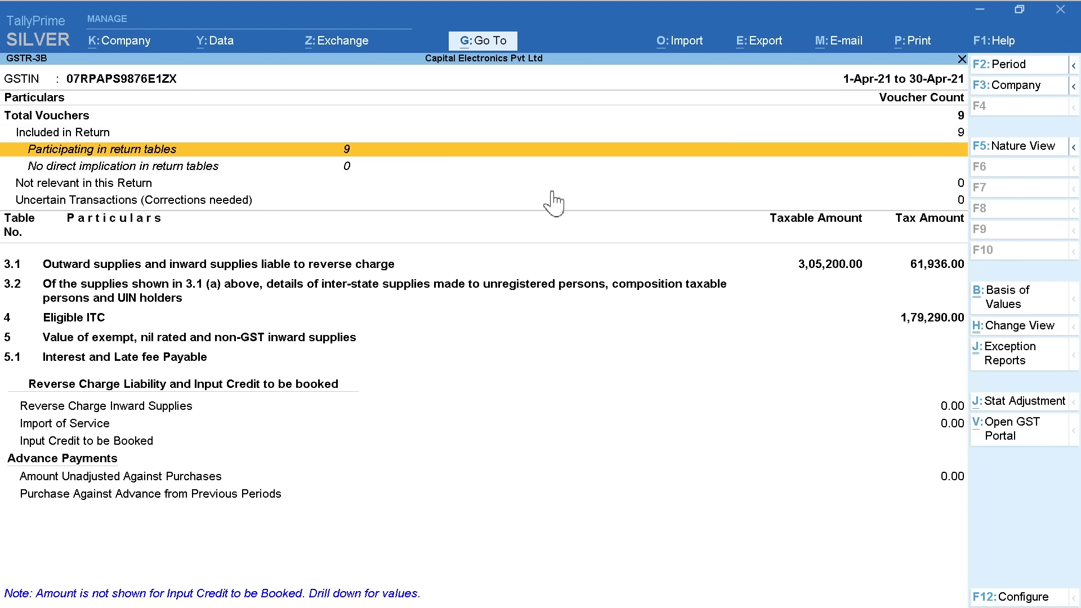
key("Down")
key("Down")
key("Down")
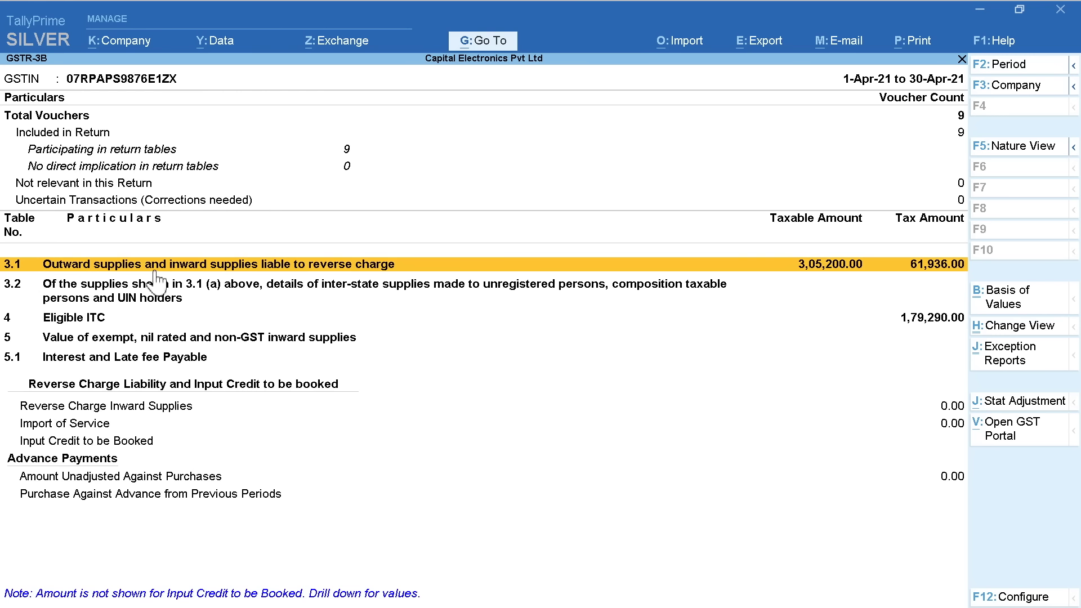
key("Return")
key("Down")
key("Return")
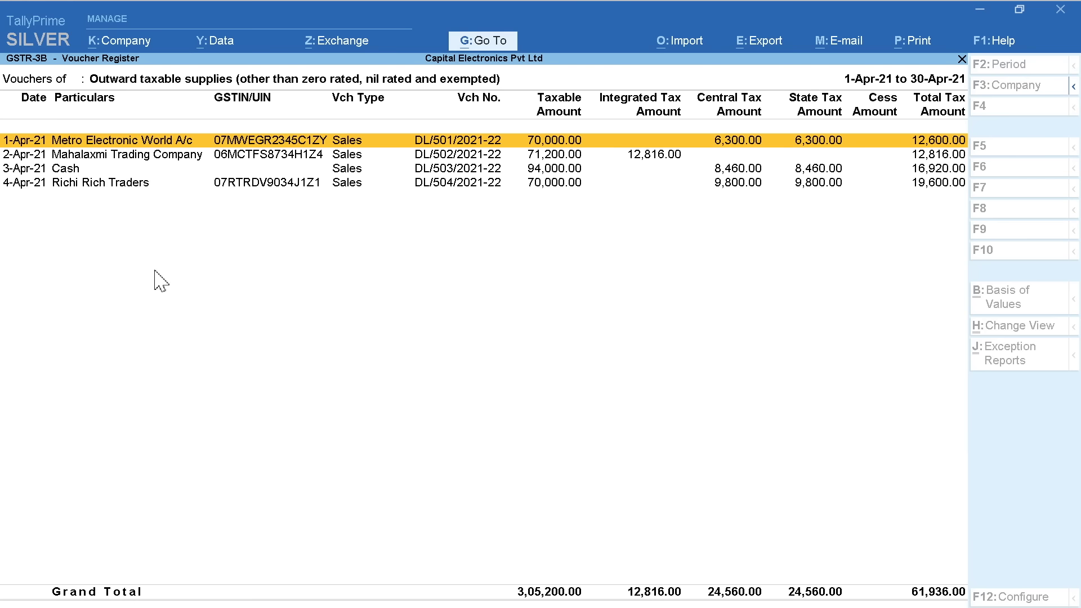
key("Down")
Review the five purchase vouchers behind 4 Eligible ITC, then return to the summary
key("Down")
key("Down")
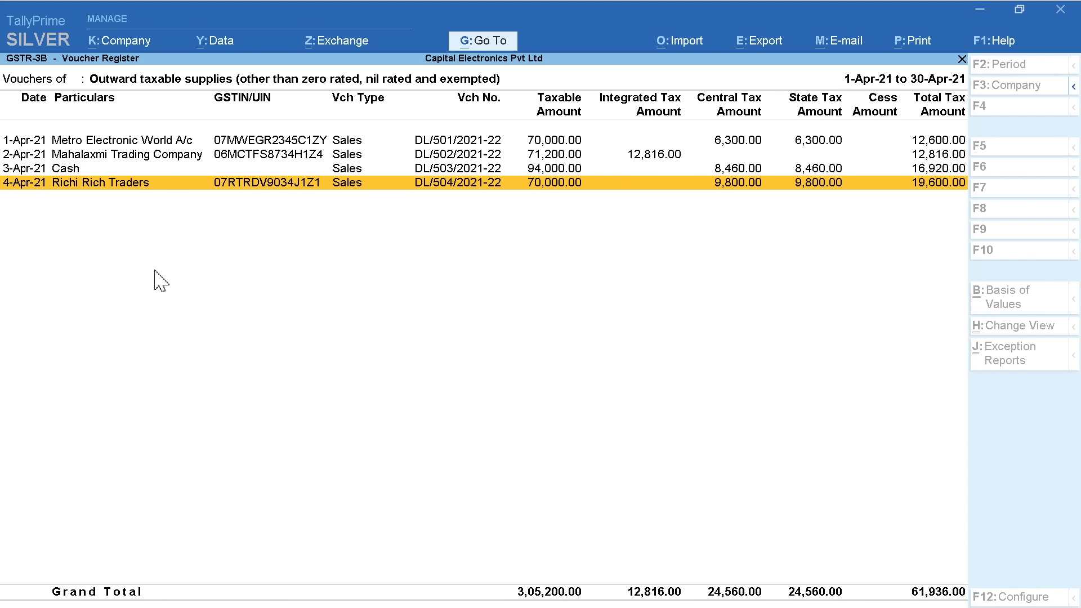
key("Escape")
key("Down")
key("Down")
key("Down")
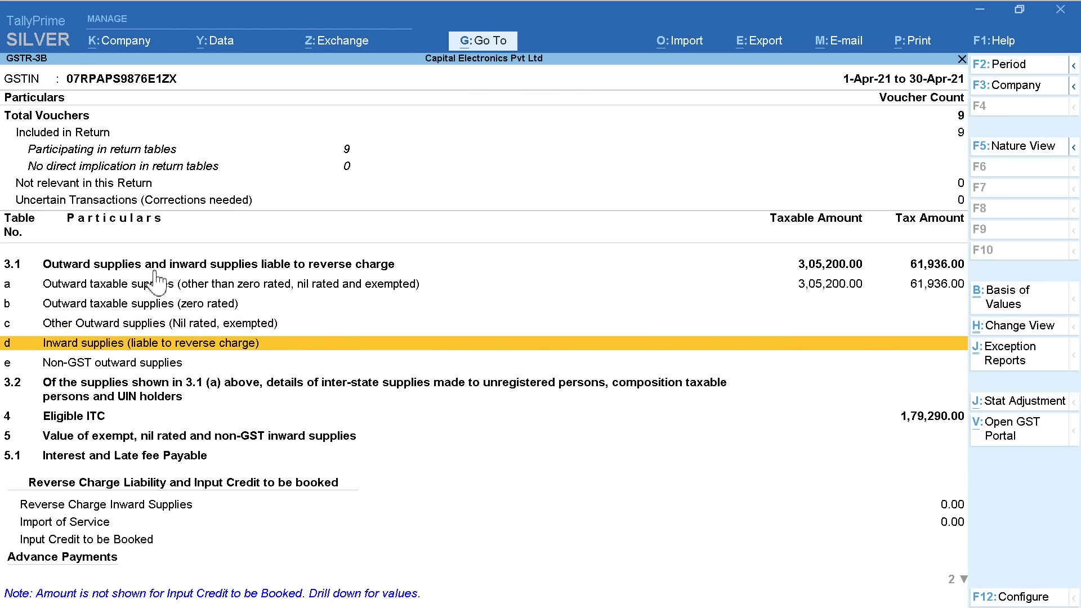
key("Down")
key("Down")
key("Down")
key("Return")
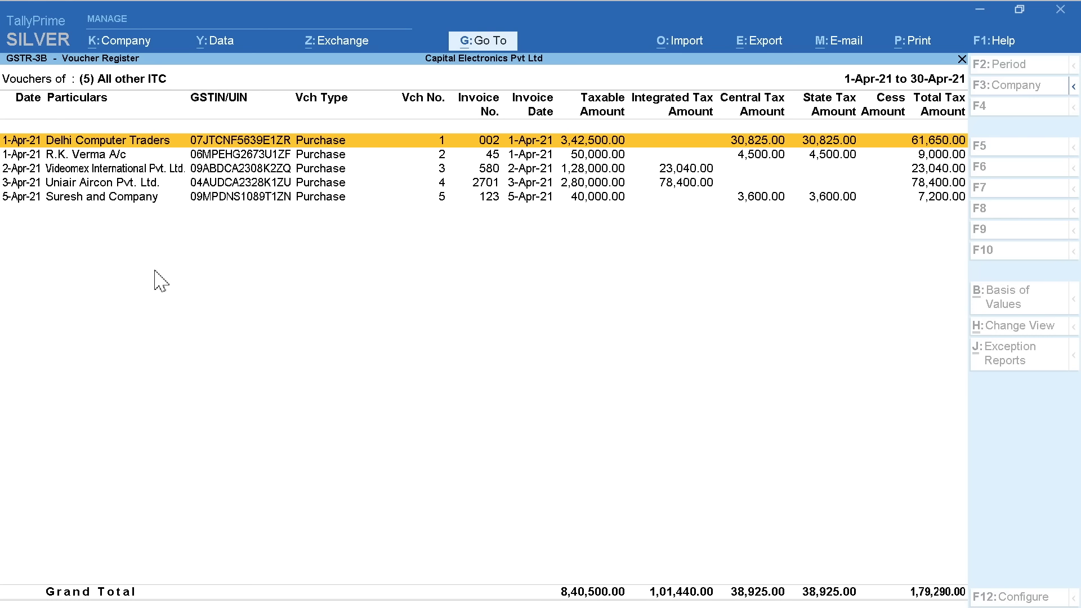
key("Down")
key("Down")
key("Down")
key("Down")
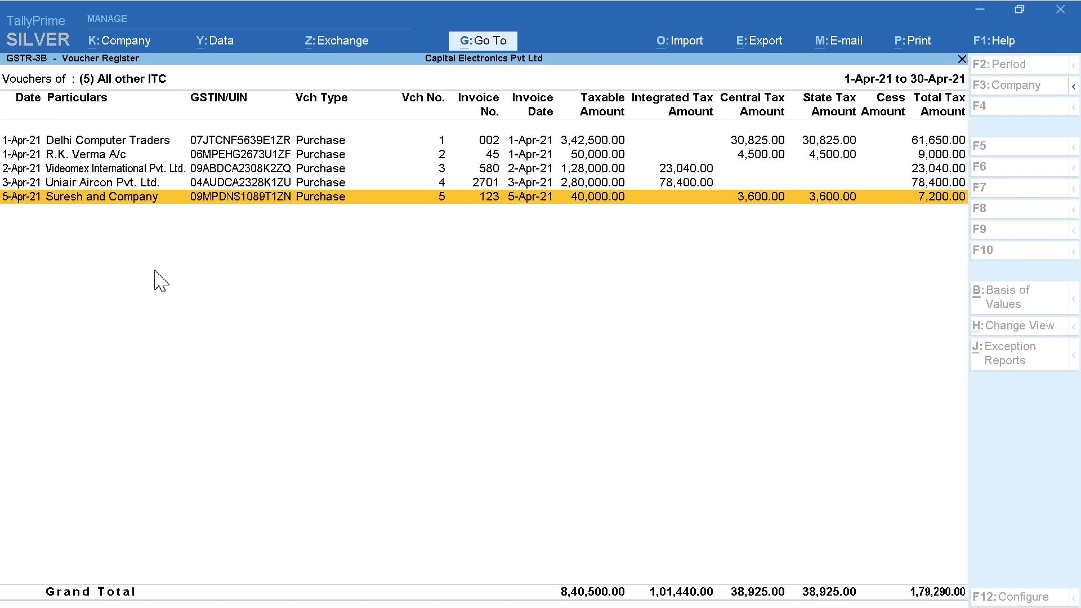
key("Escape")
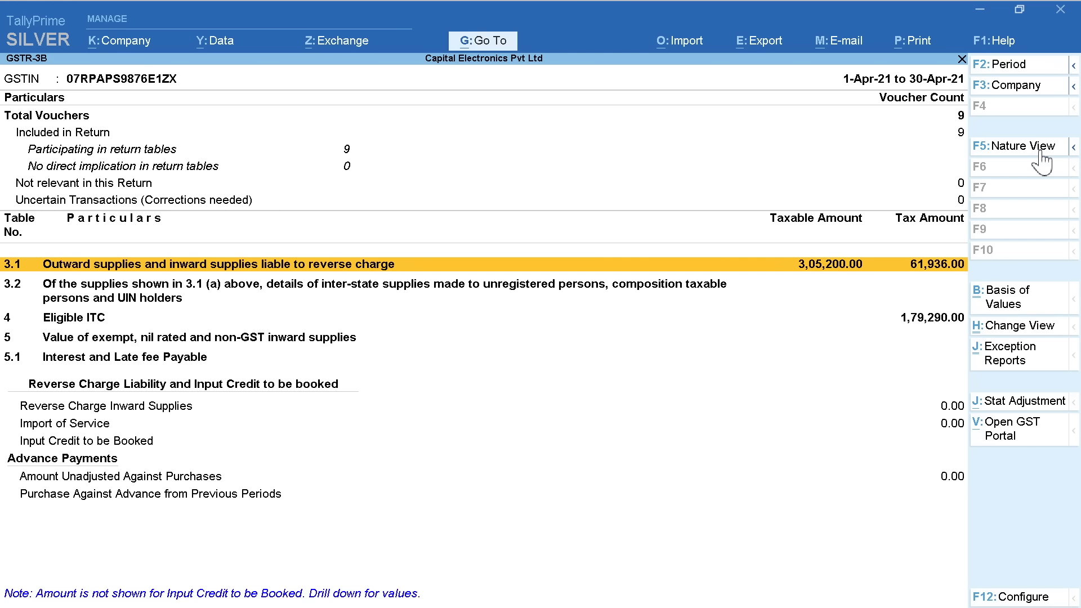
Export the GSTR-3B e-return as JSON to E:\TallyPrime with the default file name
left_click(750, 44)
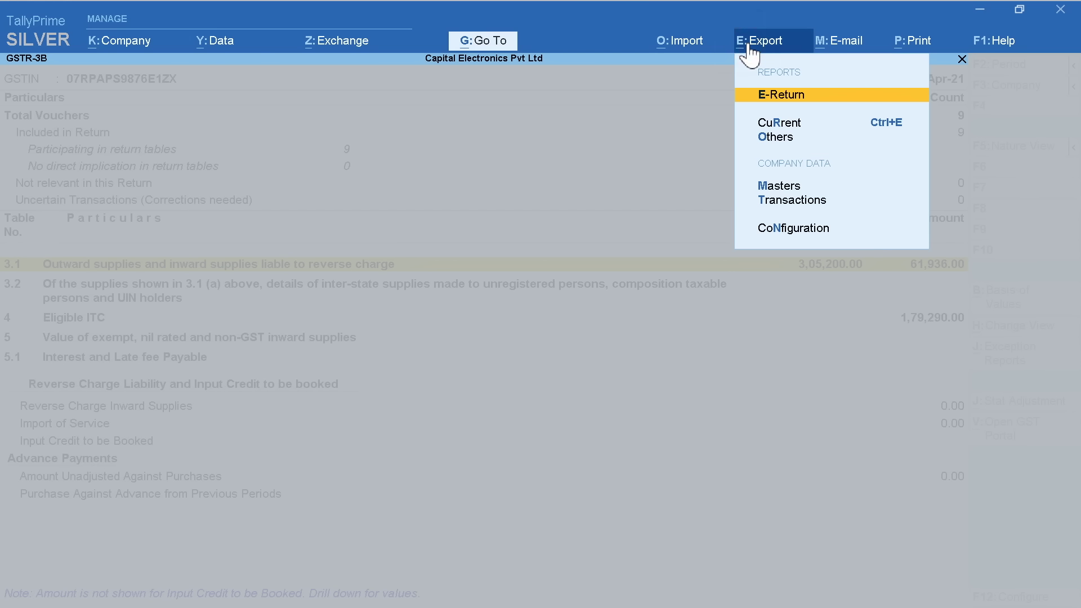
left_click(791, 97)
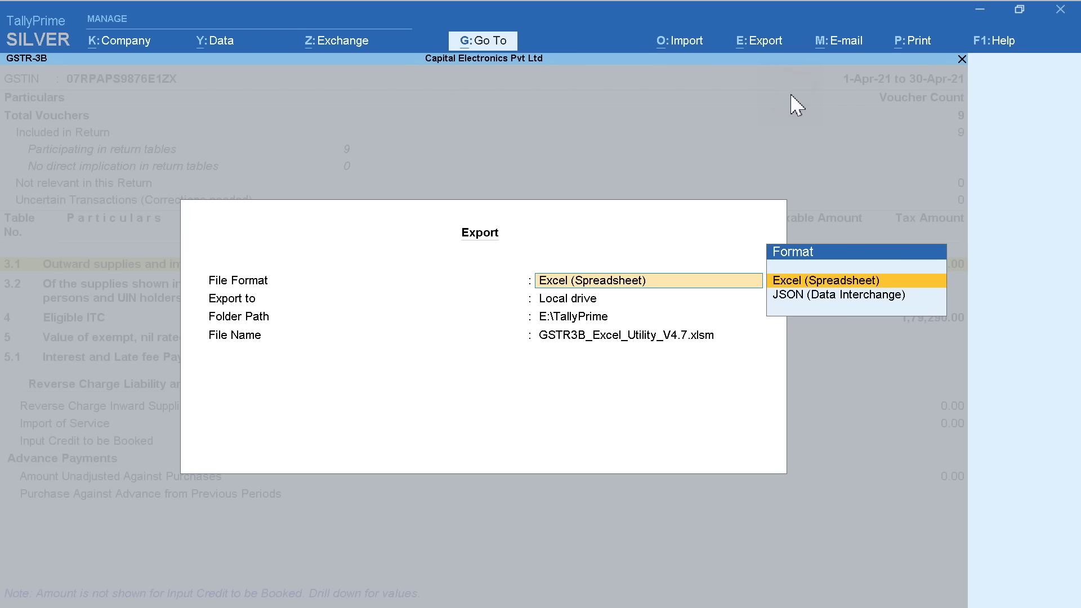
left_click(779, 295)
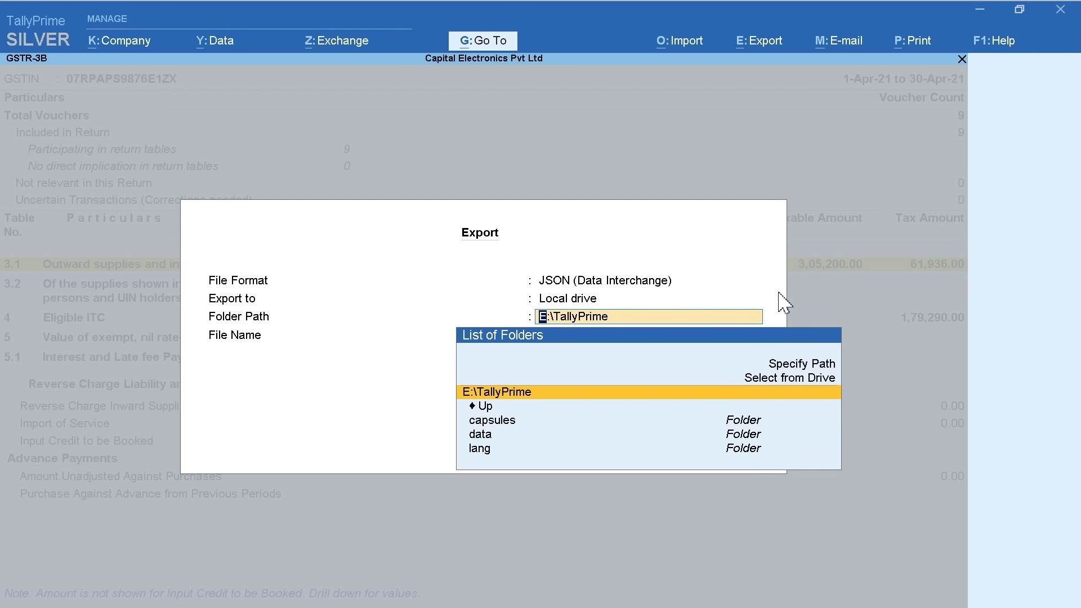
key("Return")
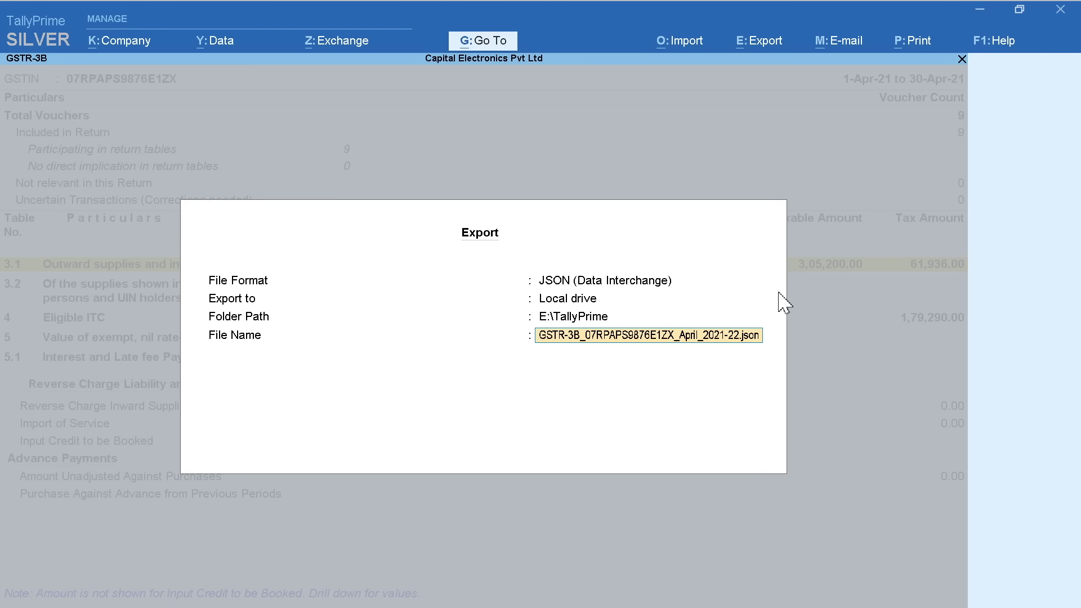
key("Return")
key("Return")
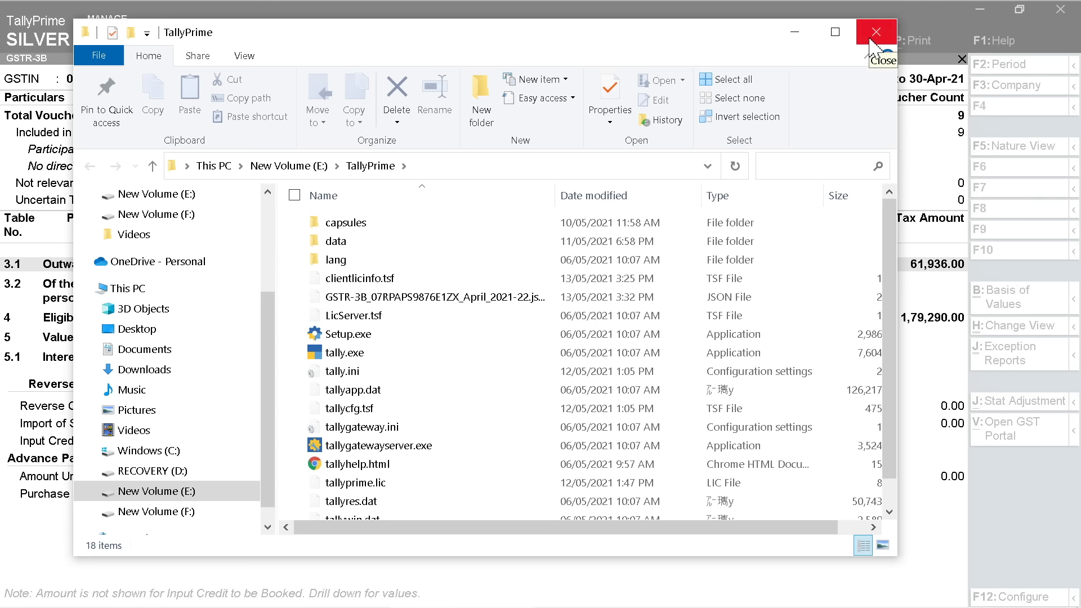
Close the File Explorer window after spotting the GSTR-3B JSON file in E:\TallyPrime
left_click(874, 45)
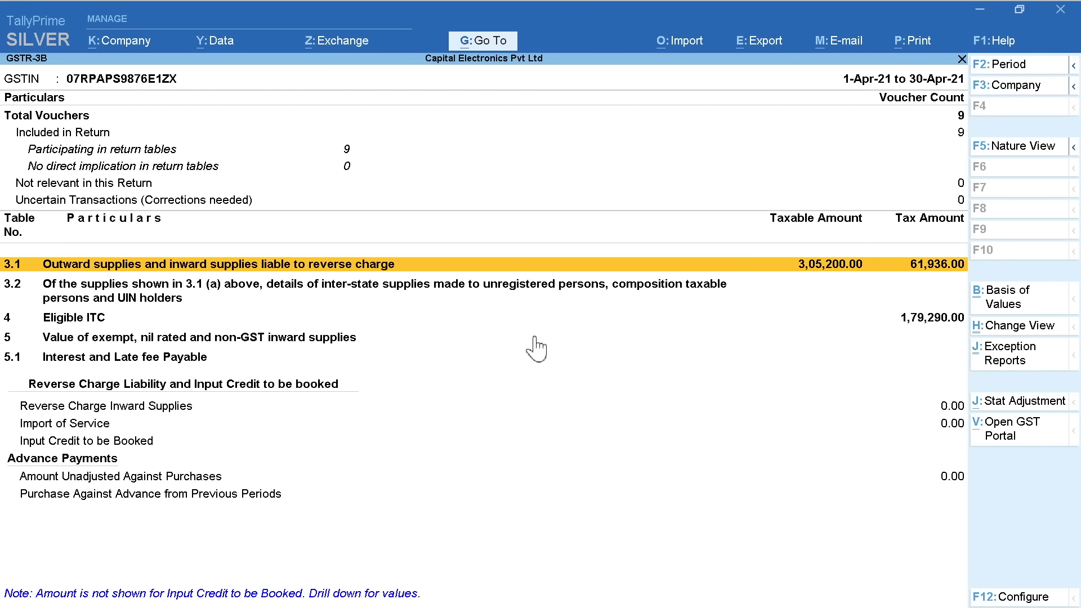
Close the GSTR-3B report to return to the GST Reports menu
key("Escape")
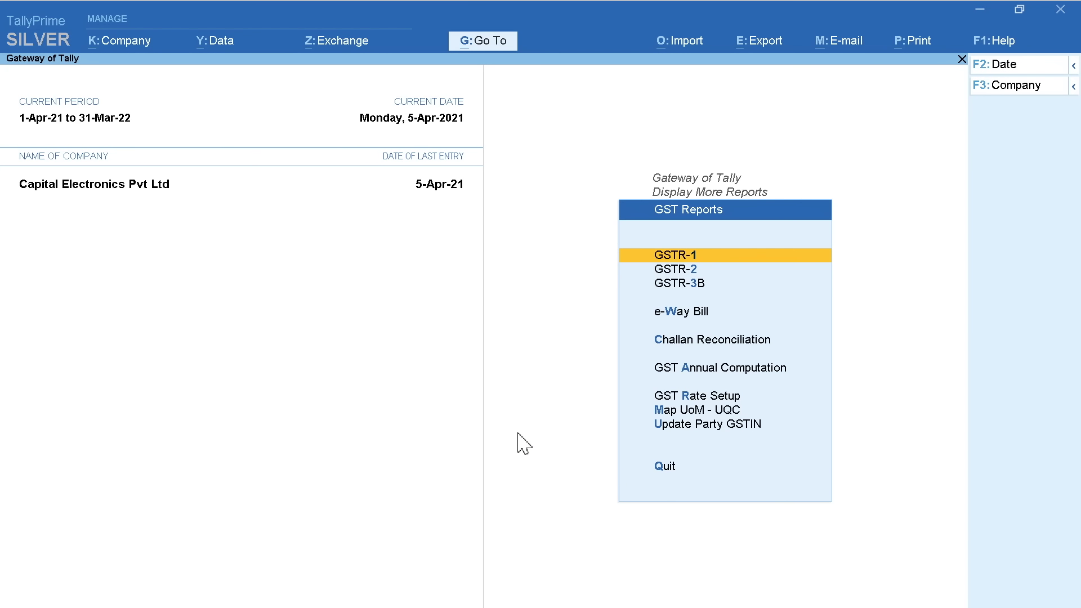
Go back to Gateway of Tally and open Vouchers for a new accounting entry
key("Escape")
key("Escape")
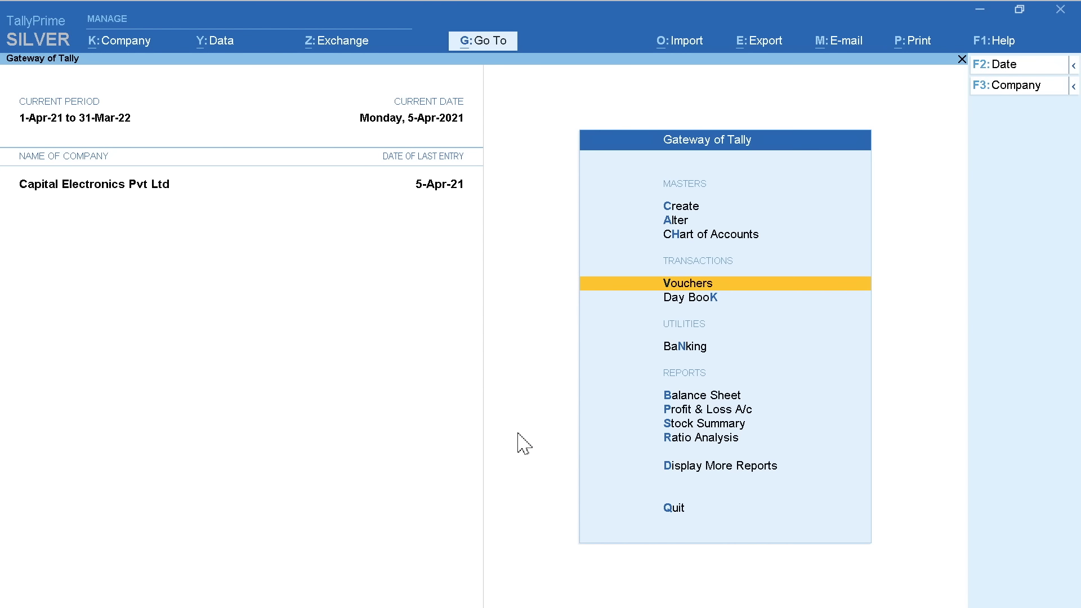
key("Return")
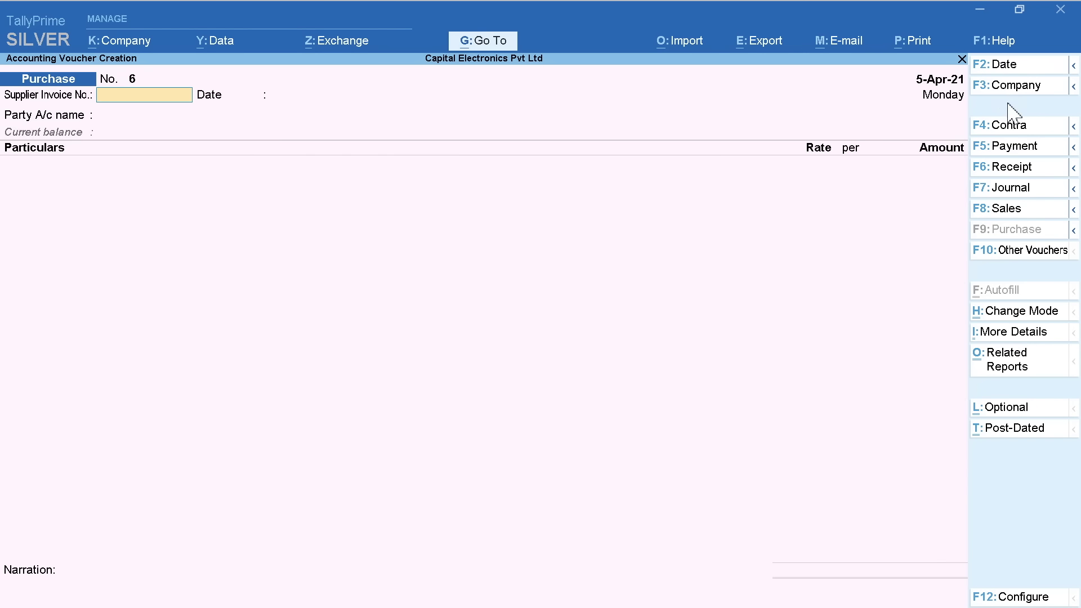
Start a Receipt voucher dated 1-Apr-21 and keep it in Double Entry mode
left_click(1012, 168)
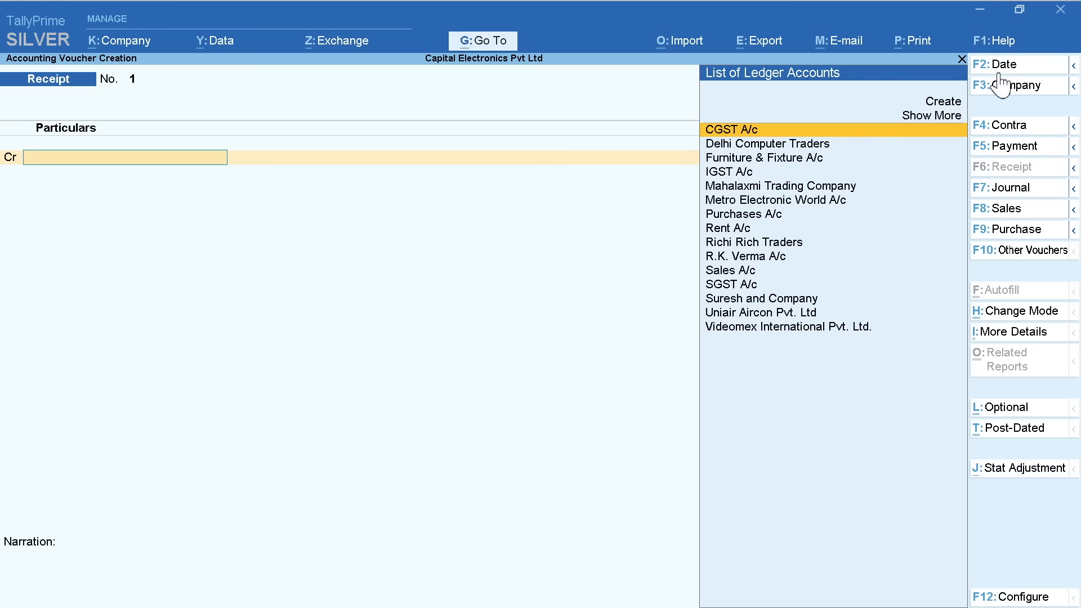
left_click(1013, 66)
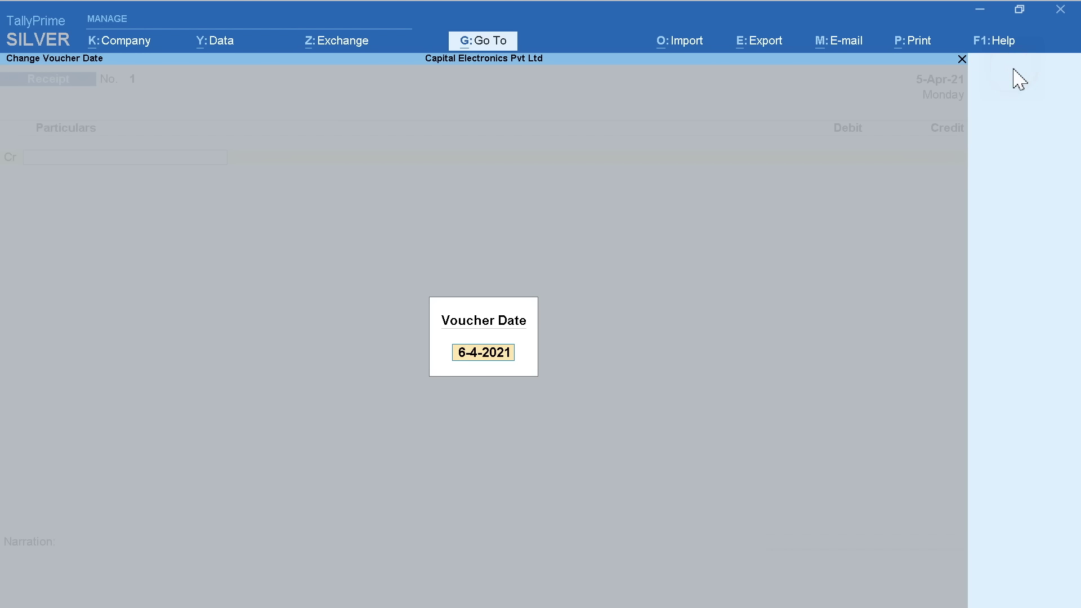
type("1")
key("Return")
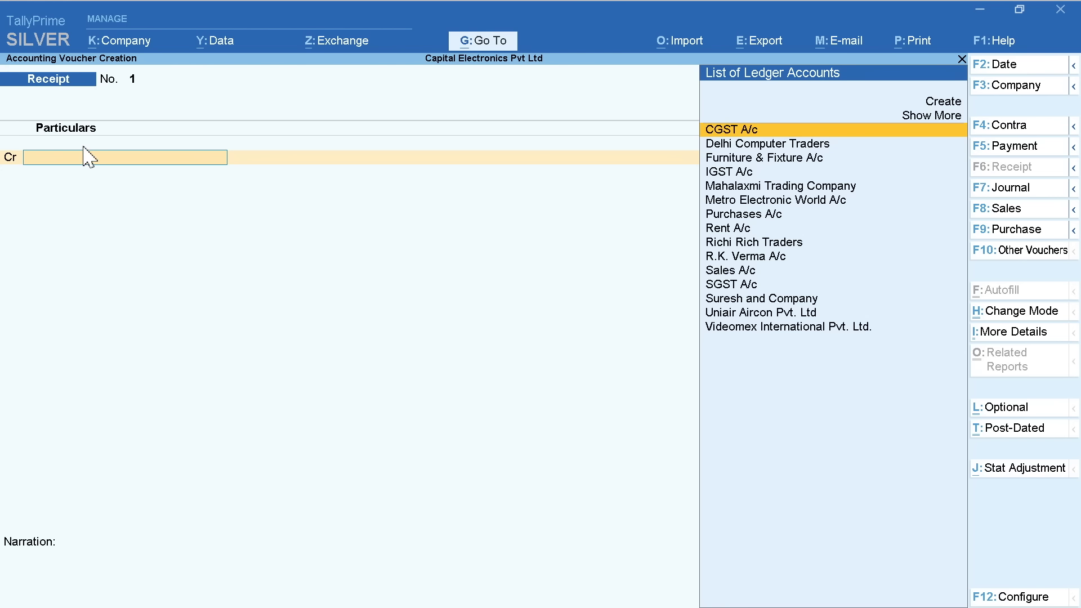
left_click(1023, 312)
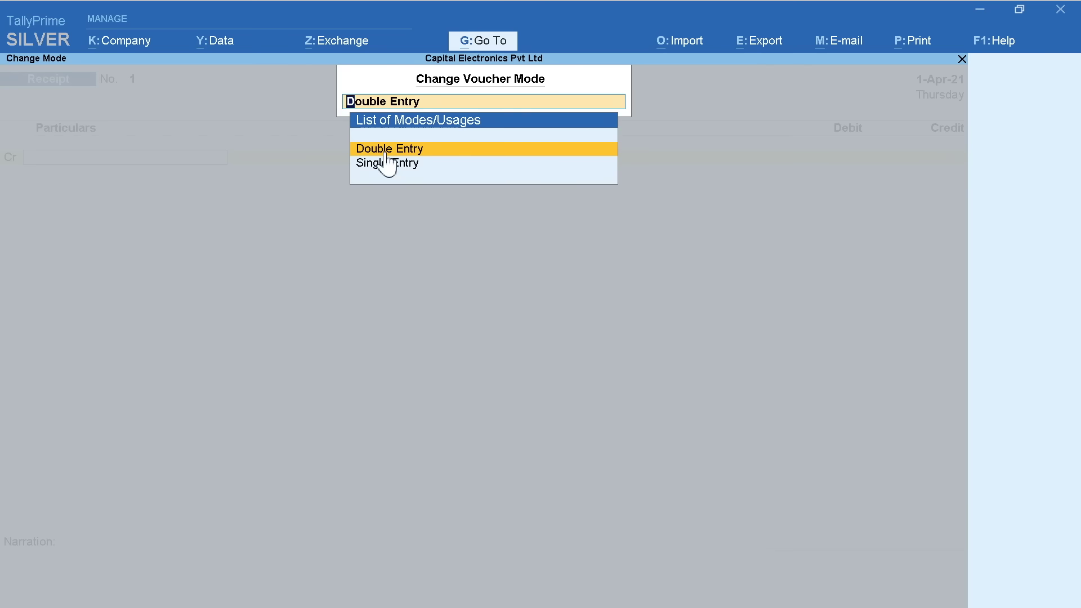
key("Down")
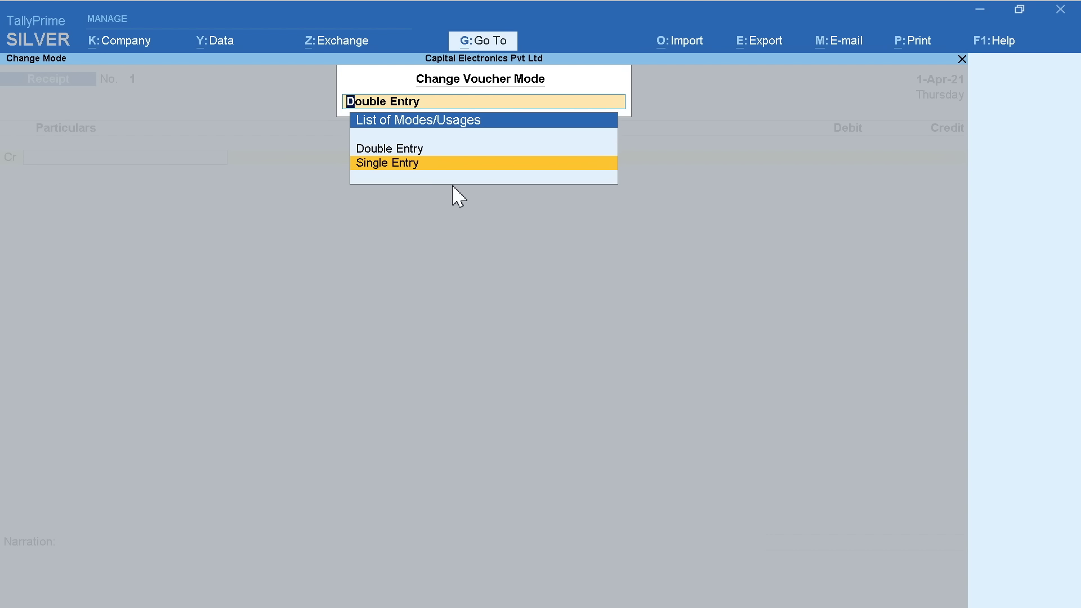
key("Up")
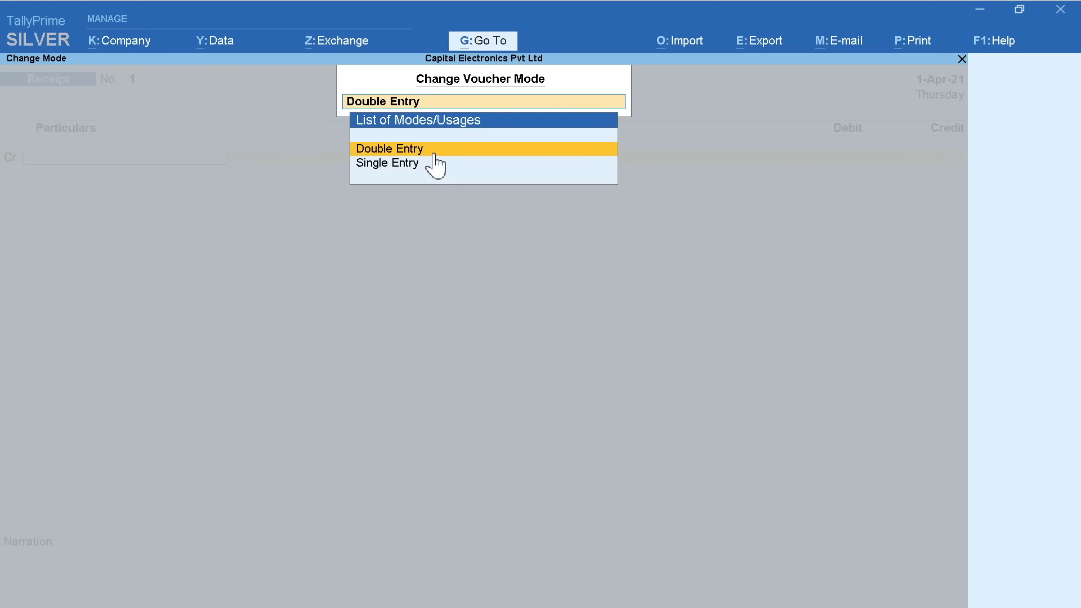
left_click(433, 149)
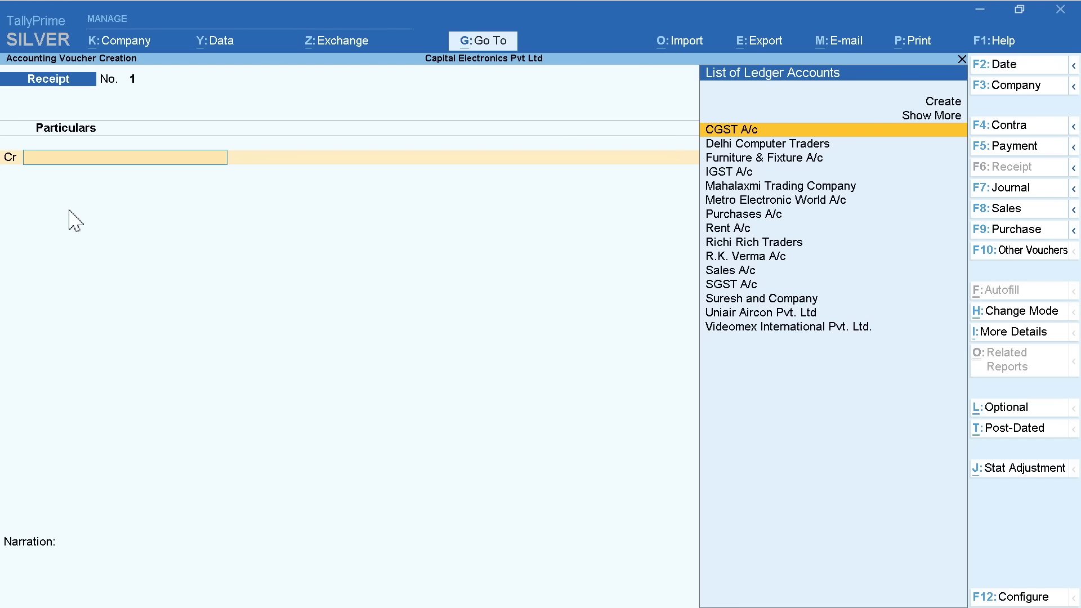
Record 82,600 from Metro Electronic World A/c into State Bank of India, cheque 234561, and save
type("M")
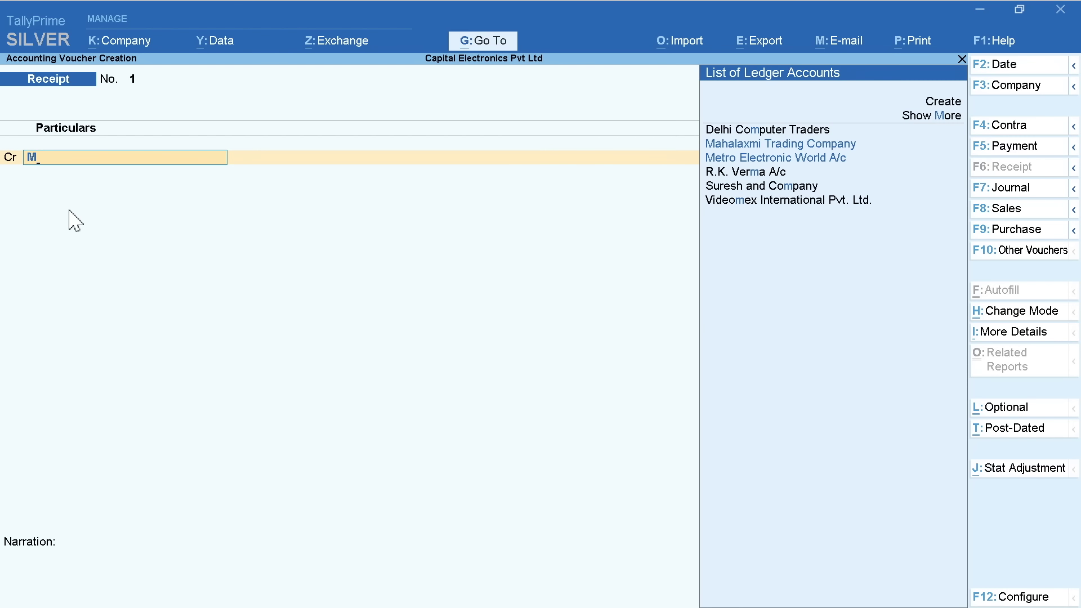
type("et")
key("Return")
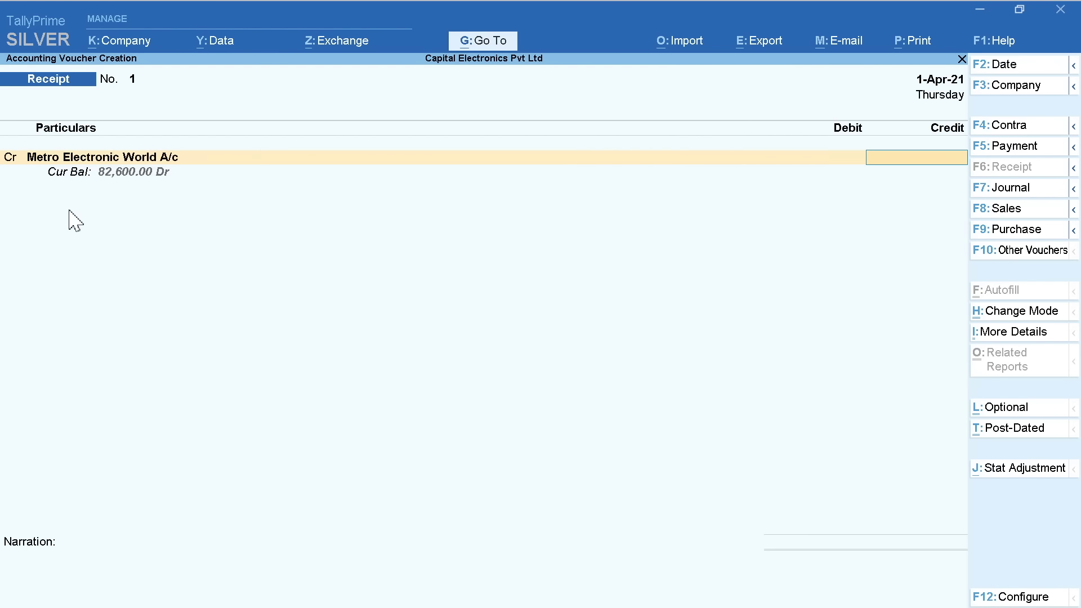
type("82600")
key("Return")
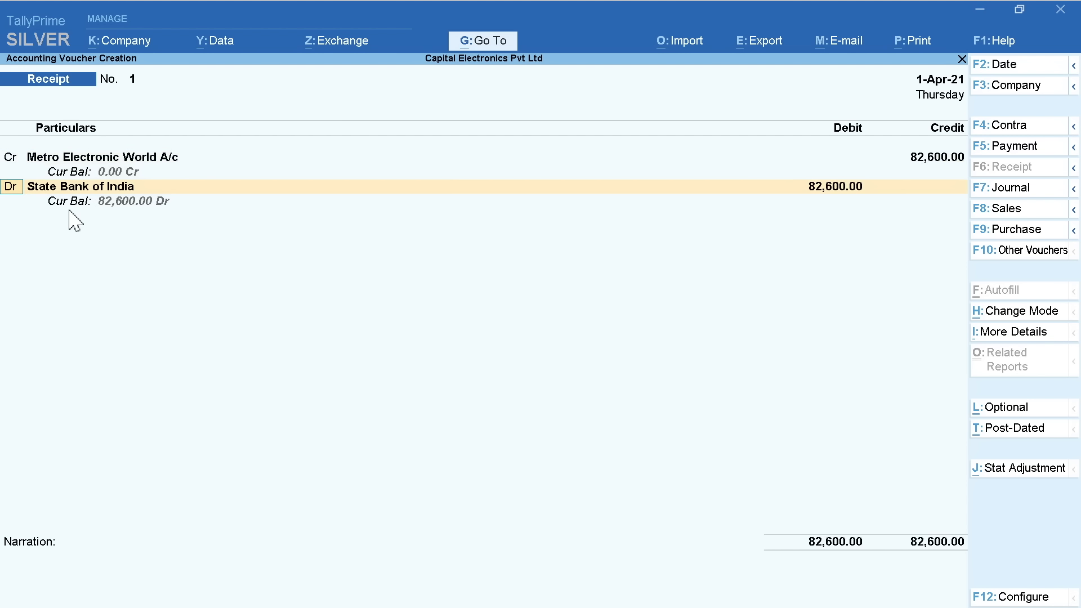
key("Return")
key("Return")
key("Return")
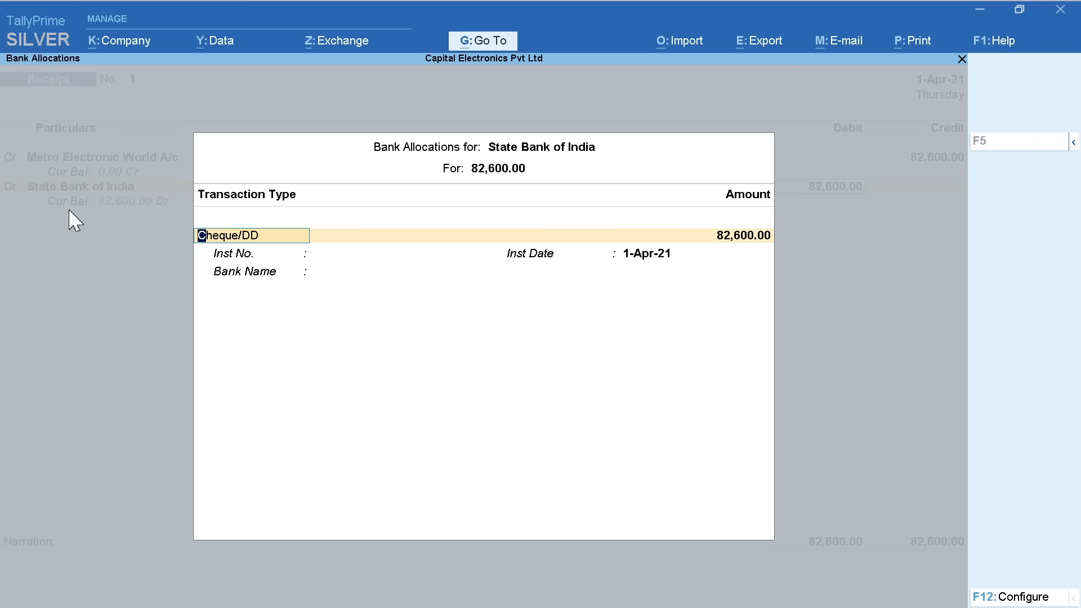
key("Return")
key("Return")
type("234561")
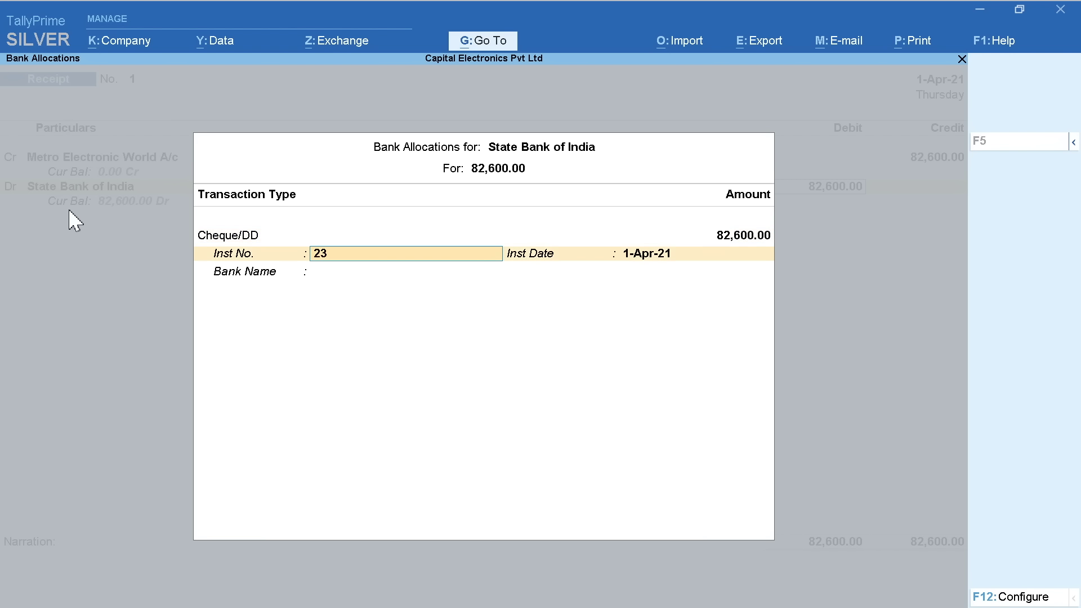
key("Return")
key("Return")
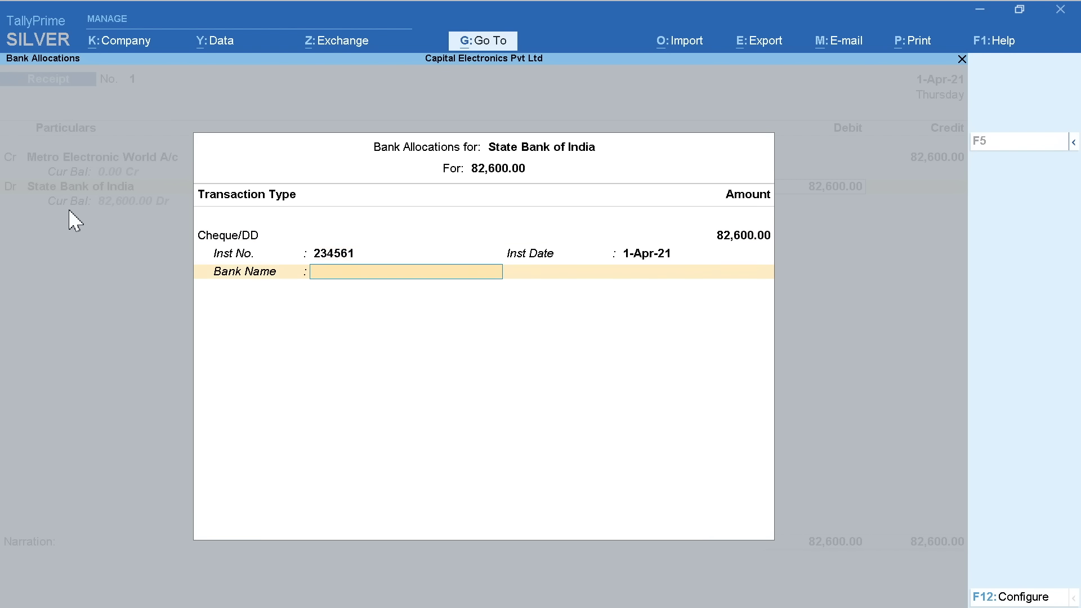
key("Return")
type("Cheque No.")
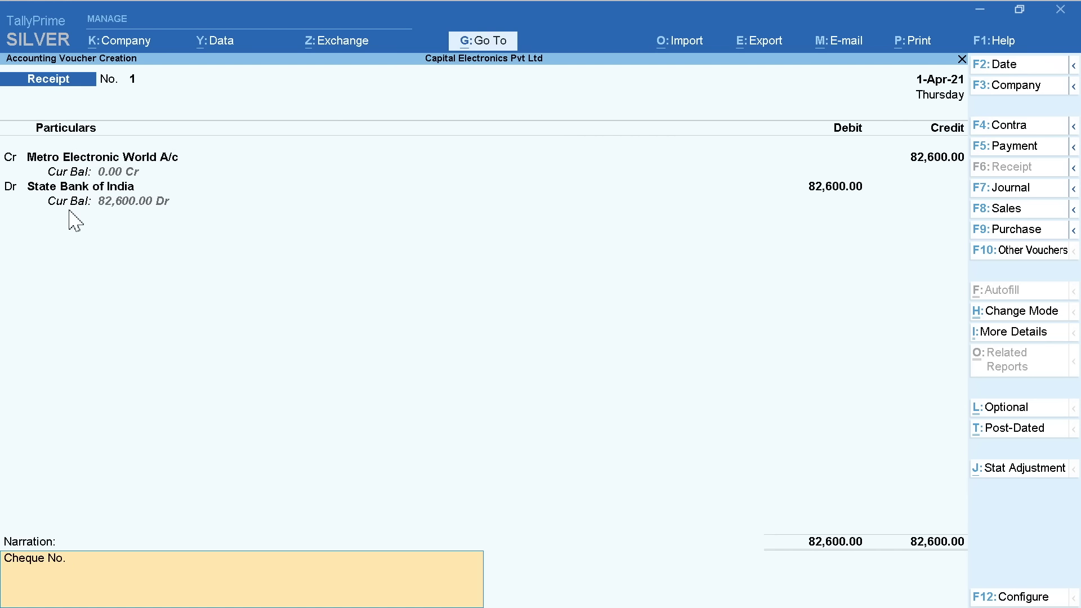
type(" 234561")
key("Return")
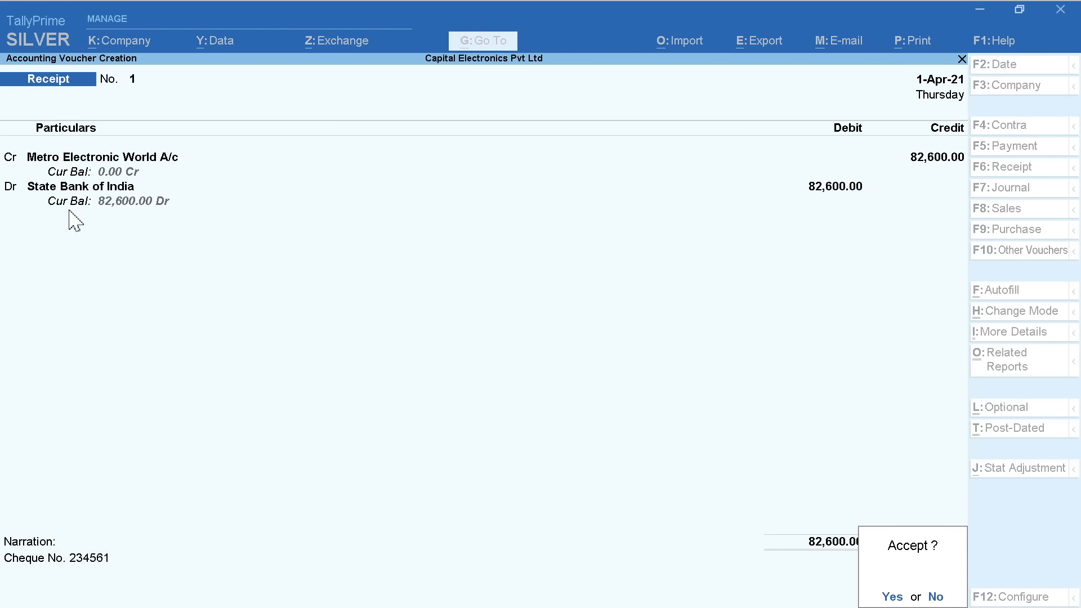
key("ctrl+a")
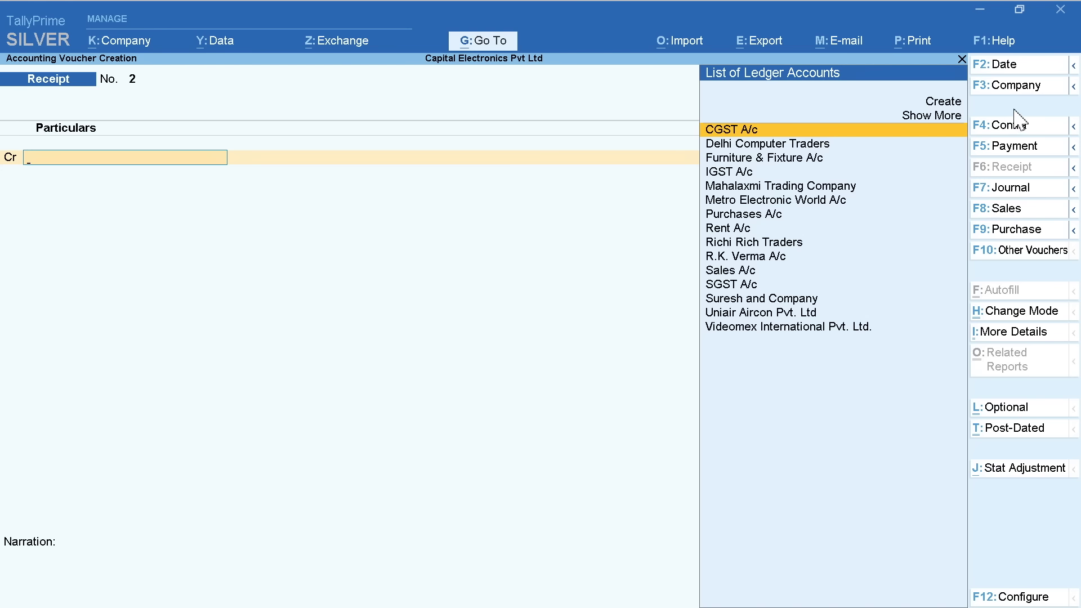
Start a Contra voucher moving 20,000 from Cash to State Bank of India
left_click(1014, 128)
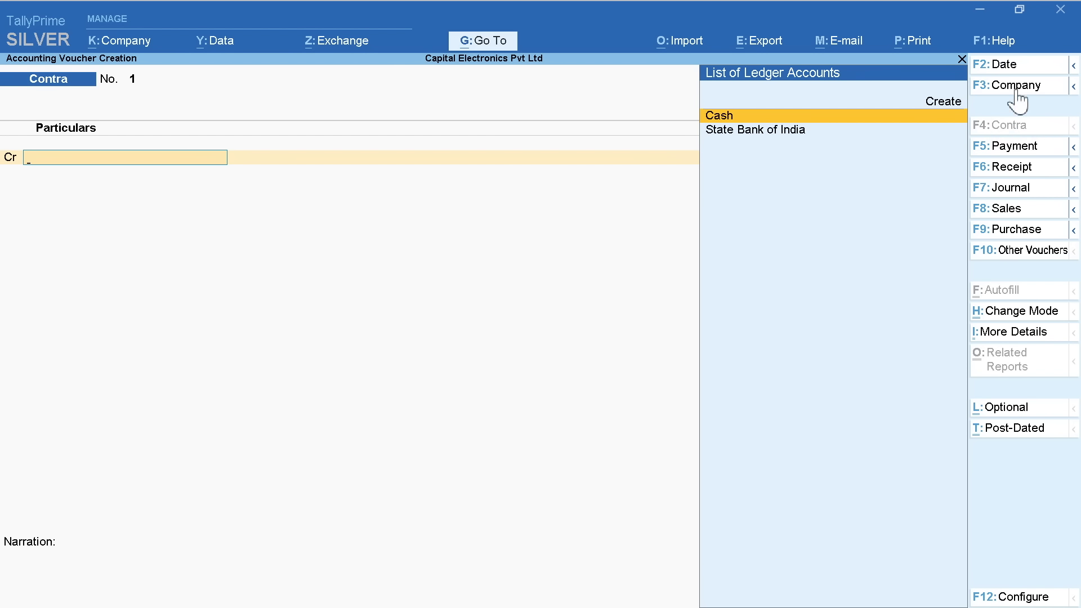
left_click(1019, 68)
key("Return")
key("Return")
type("20000")
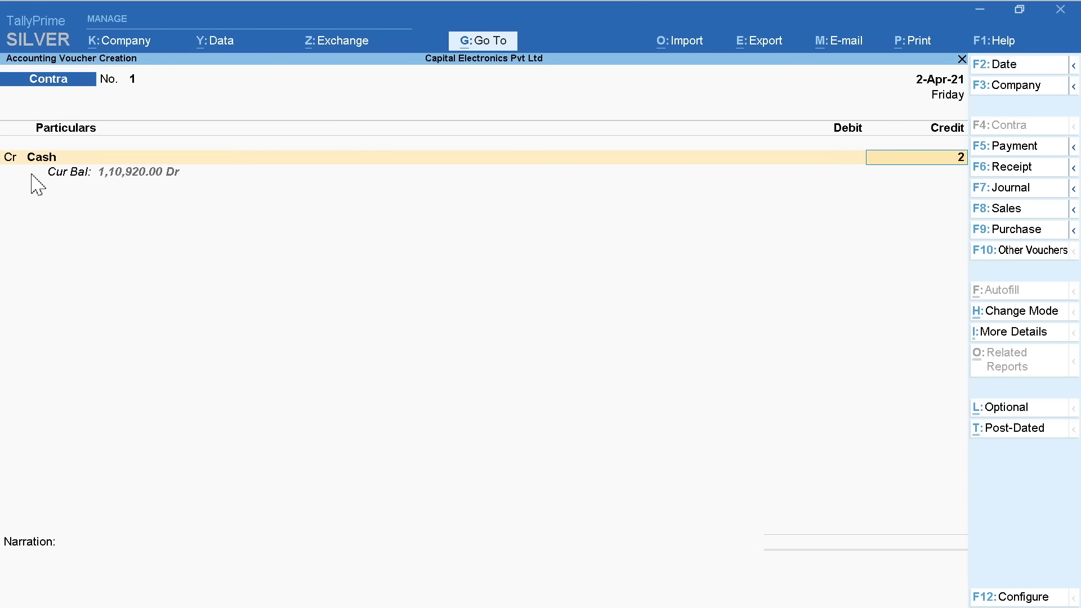
key("Return")
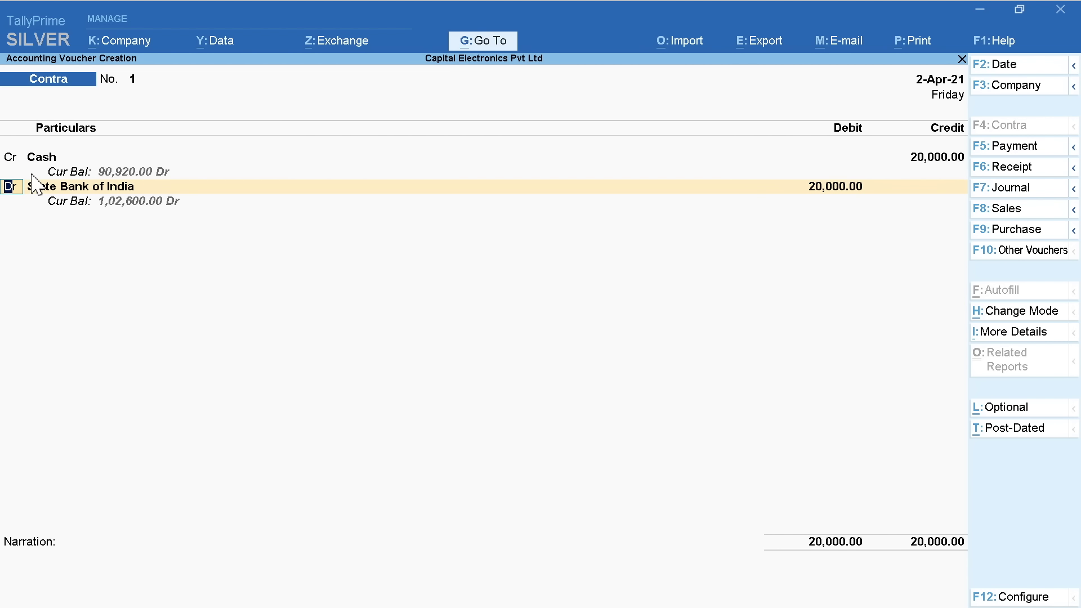
key("Return")
key("Return")
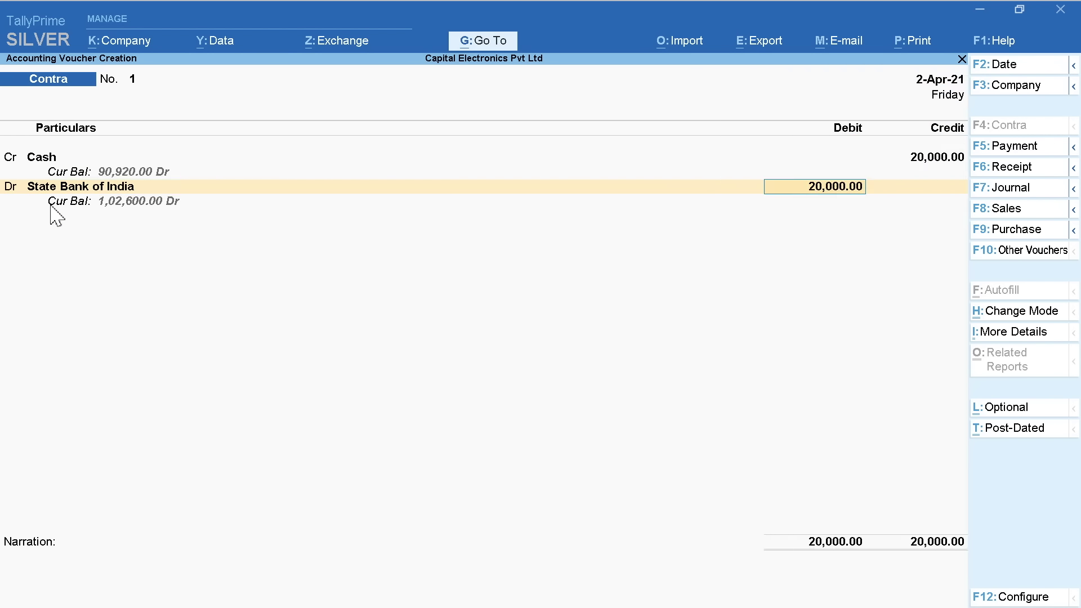
key("Return")
Enter ten 2000 notes as denominations, narrate 'Cash Deposited', and save the Contra voucher
key("Return")
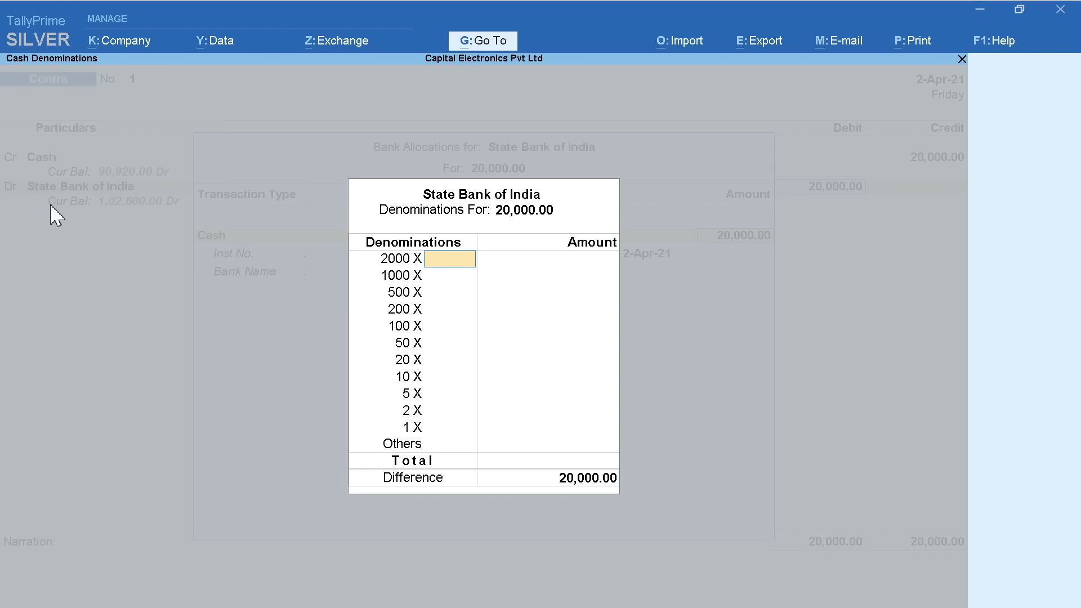
type("10")
key("Return")
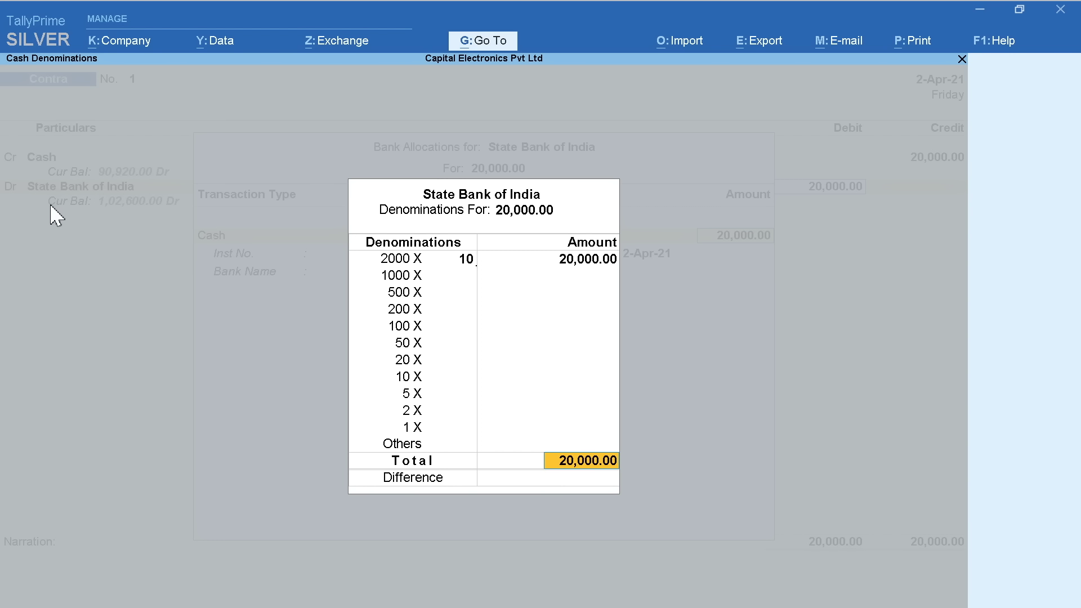
key("Return")
key("Return")
key("Return")
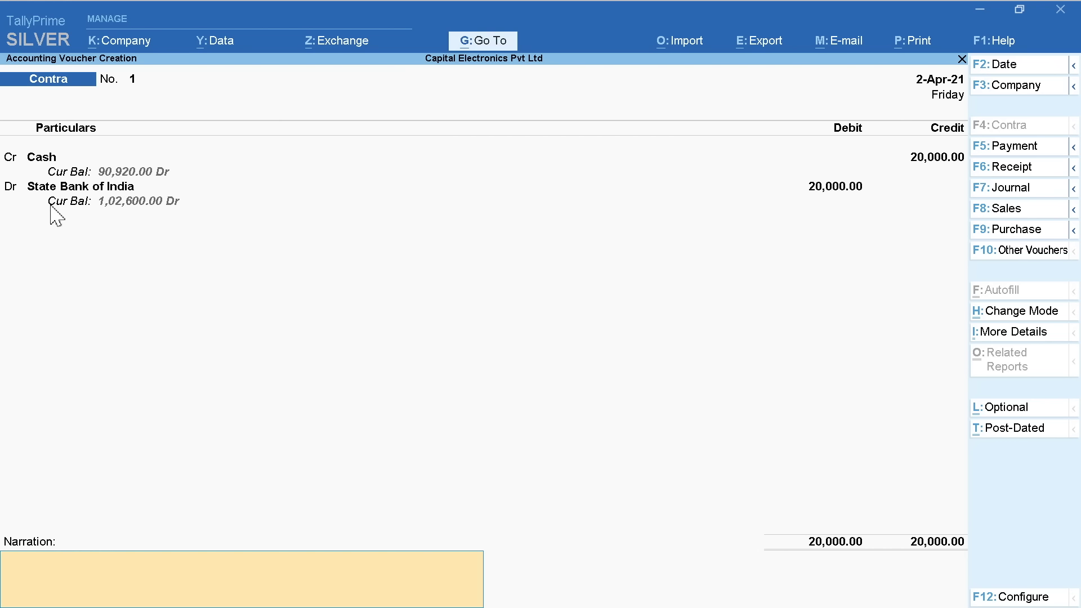
type("Cash Deposited")
key("Return")
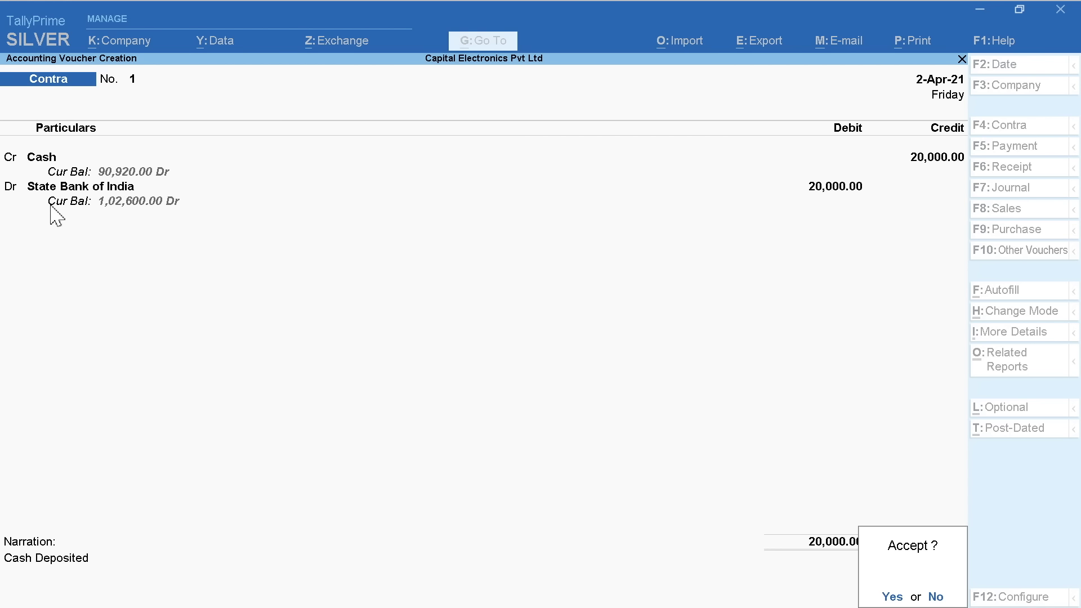
key("Return")
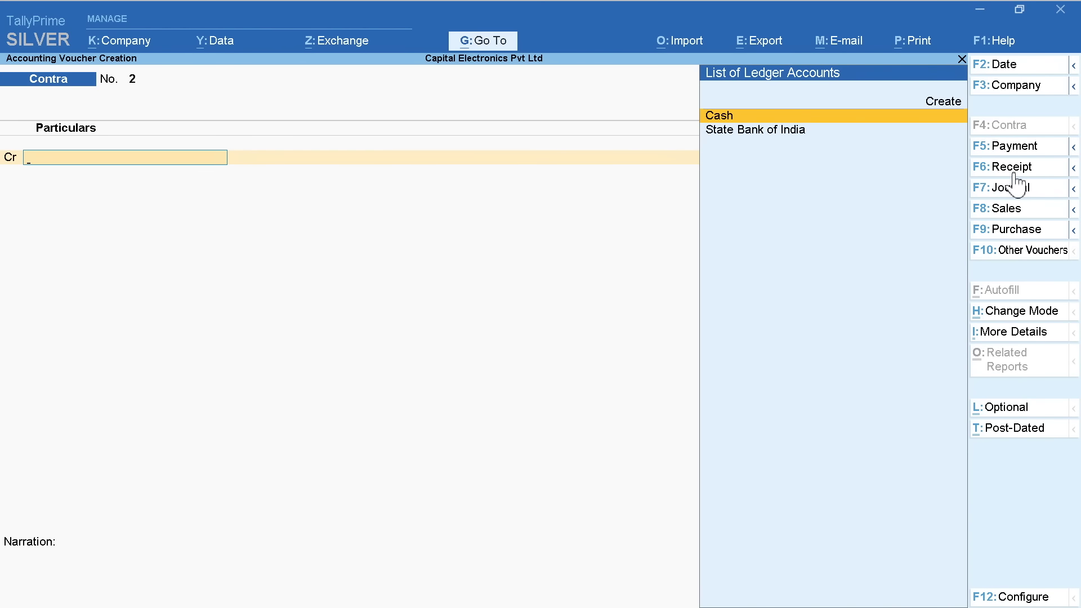
Start a Payment voucher and switch it to Single Entry mode
left_click(1011, 147)
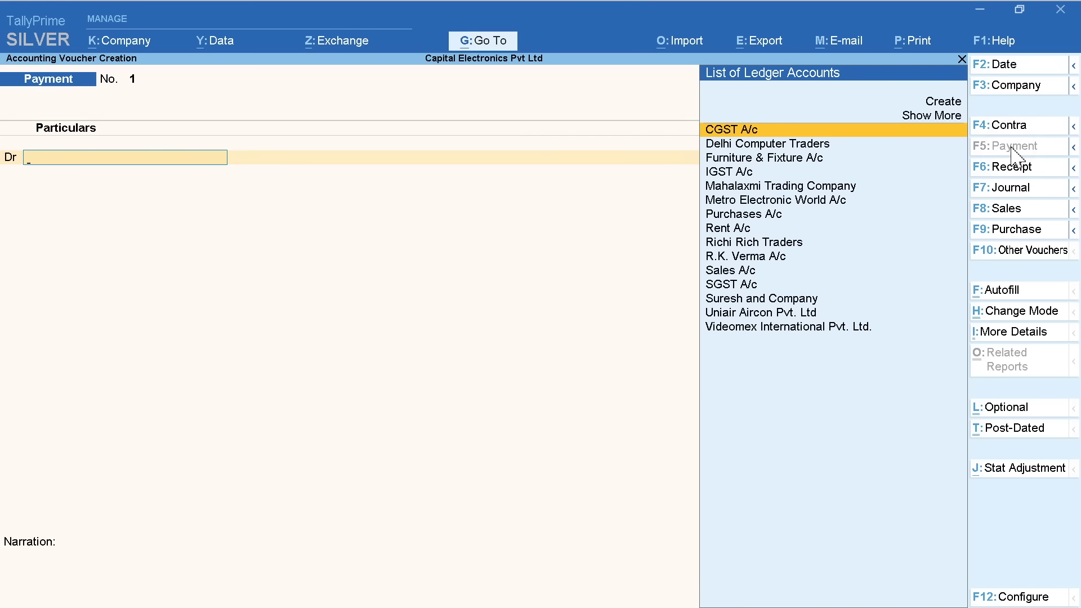
left_click(1010, 65)
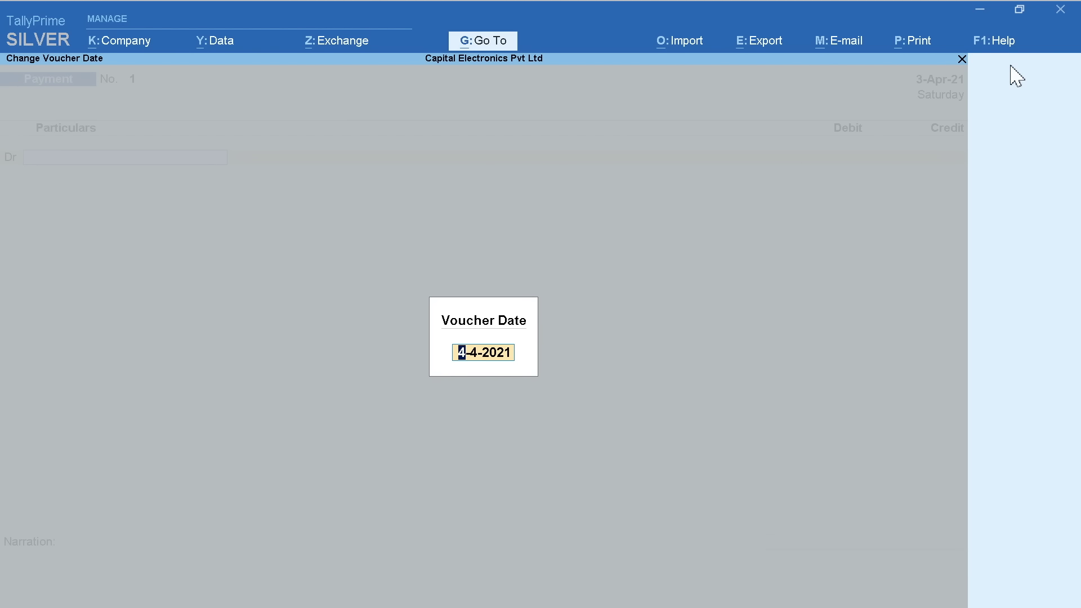
key("Return")
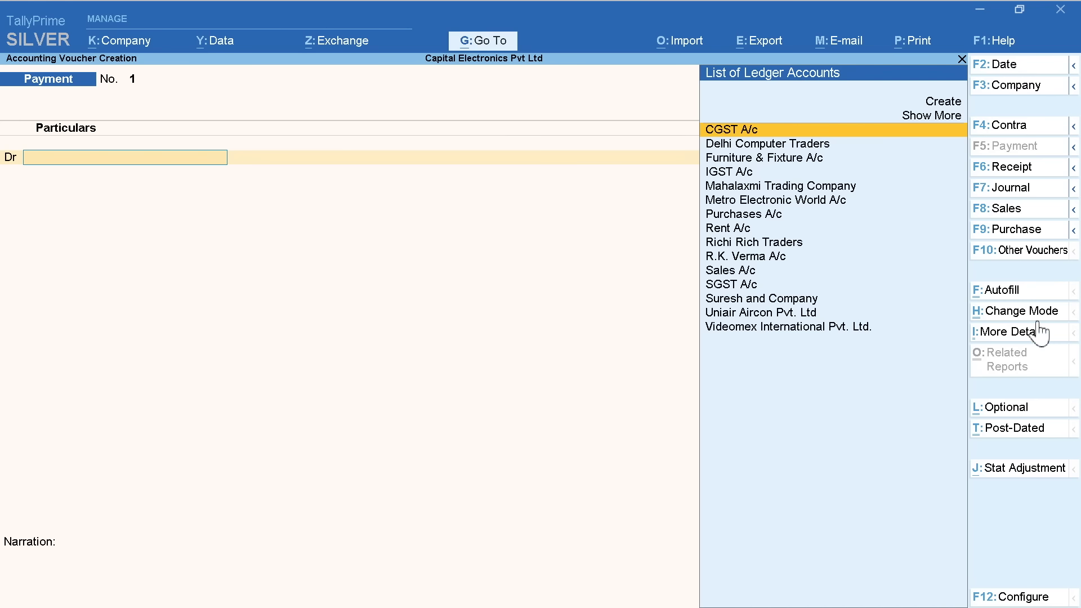
left_click(1014, 311)
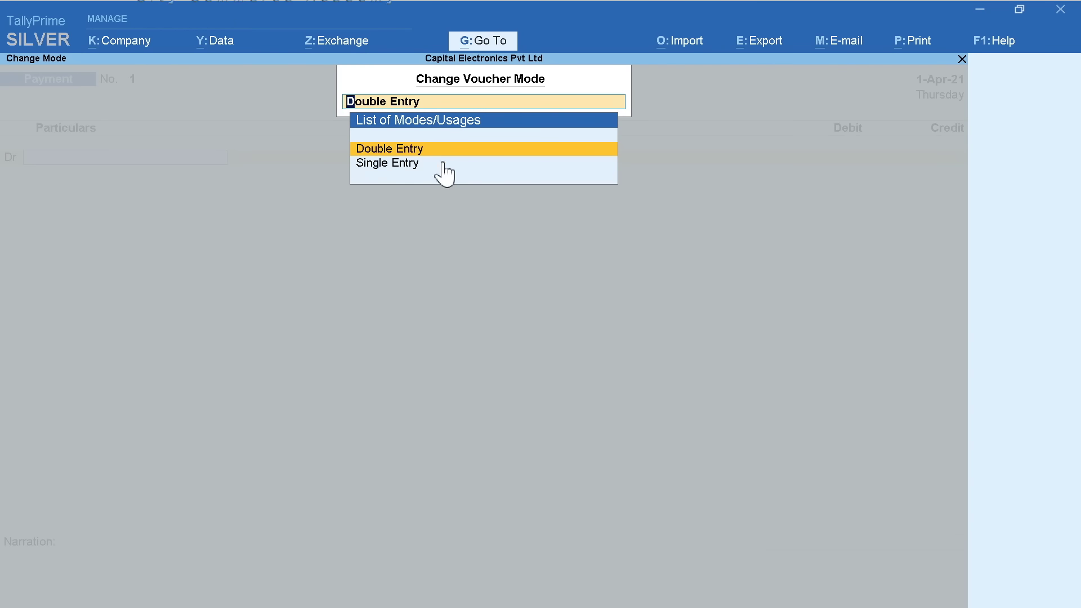
left_click(384, 164)
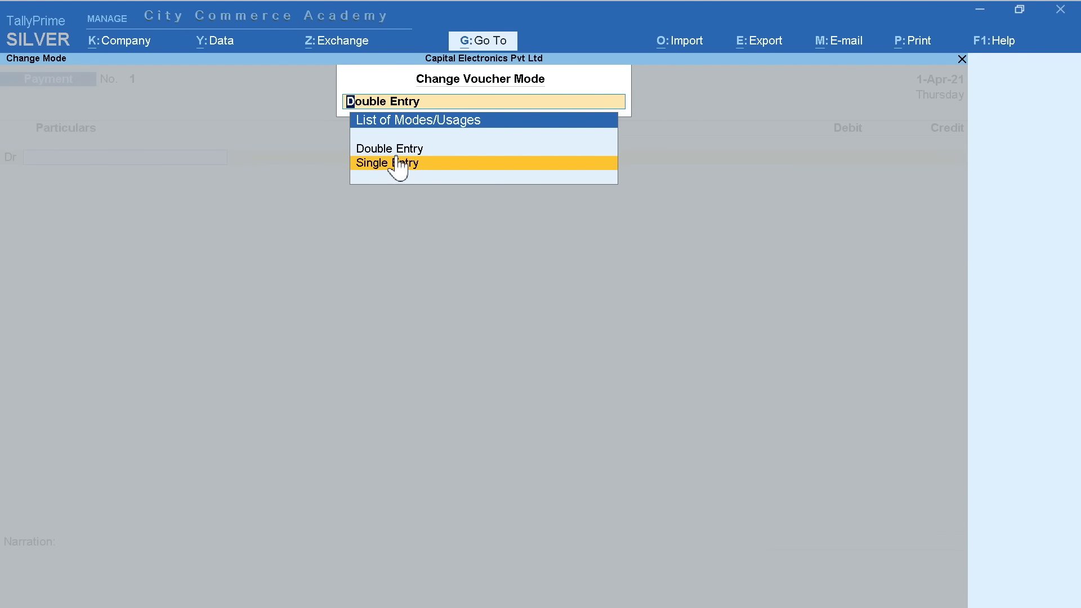
left_click(397, 161)
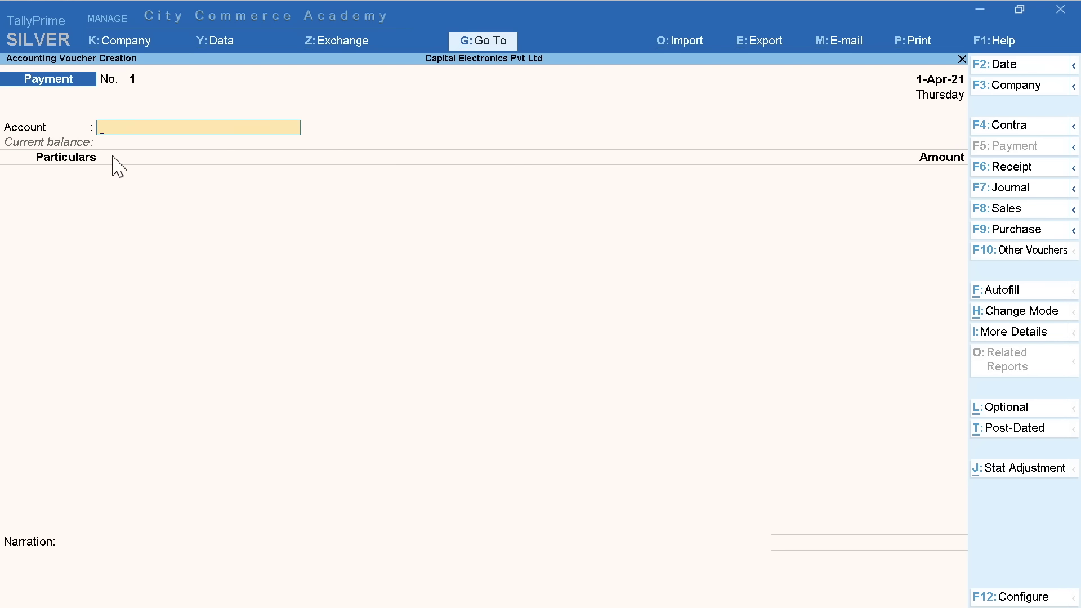
Pay 1,00,000 from State Bank of India to Delhi Computer Traders
key("space")
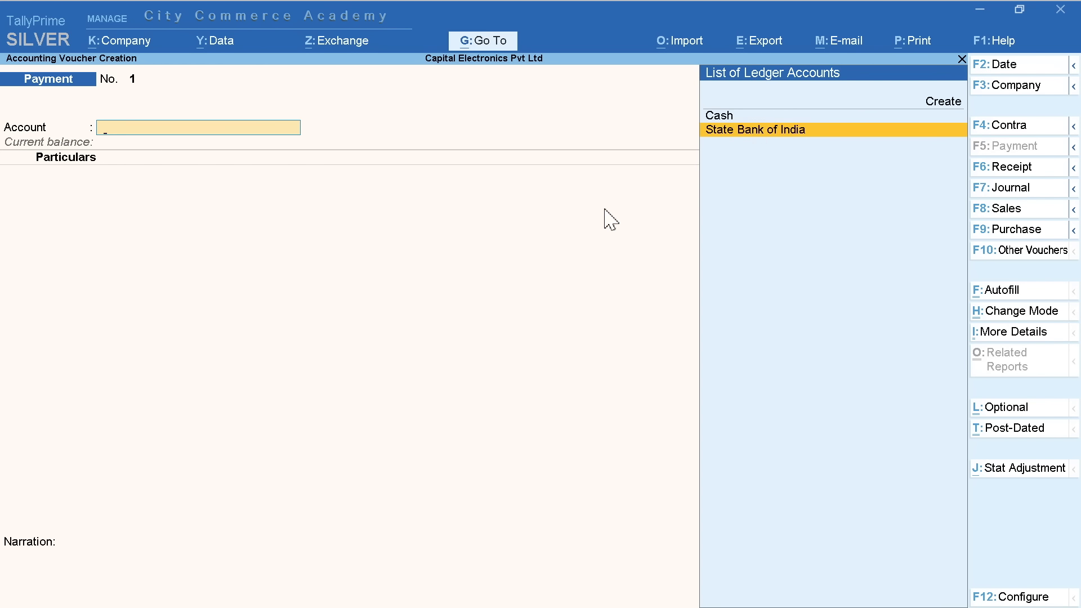
key("Return")
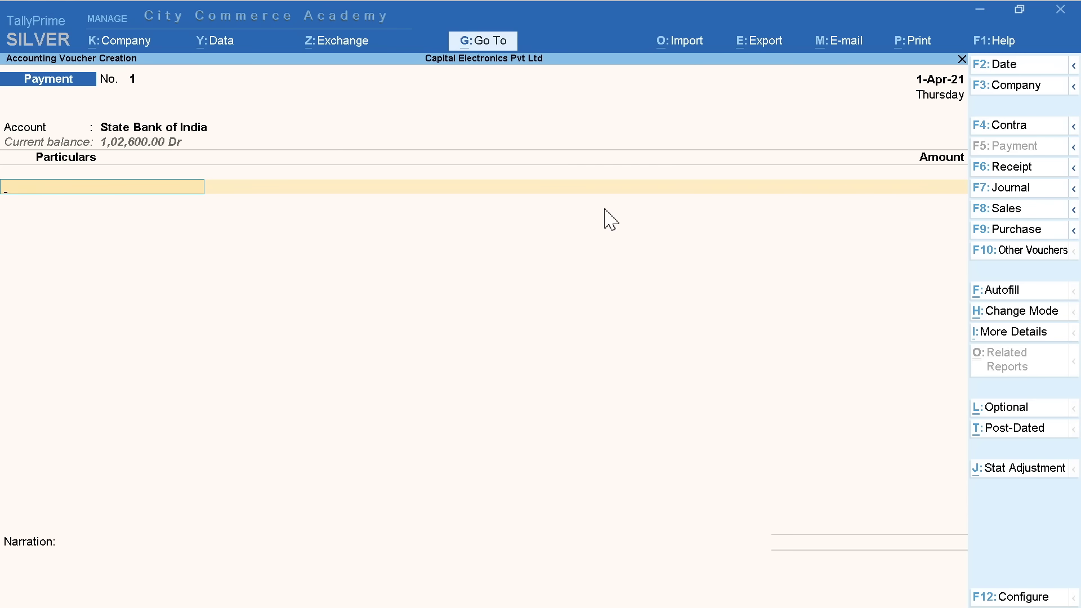
type("De")
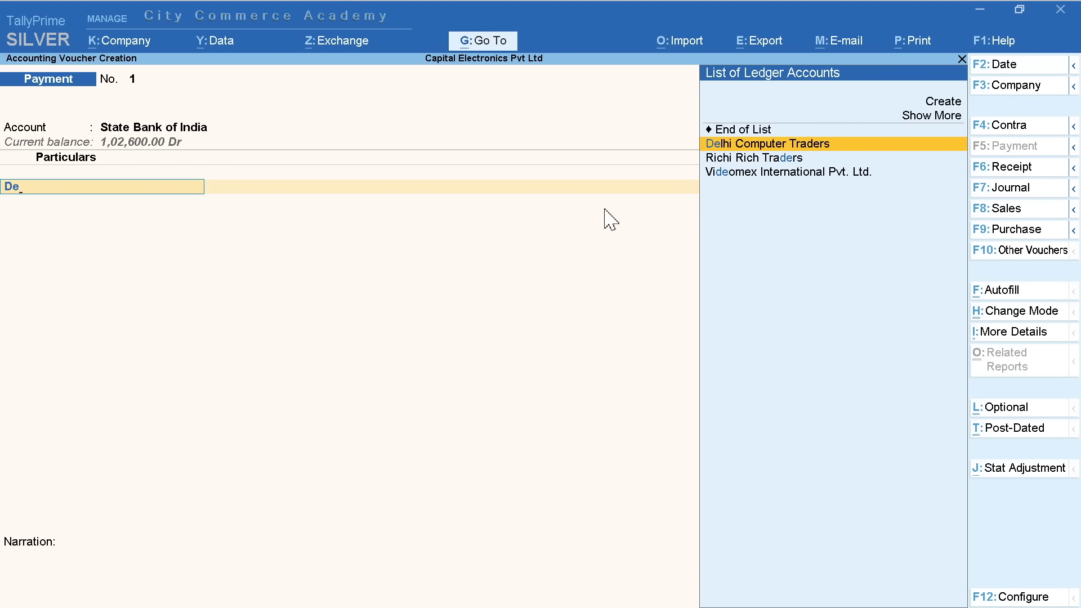
key("Return")
type("1")
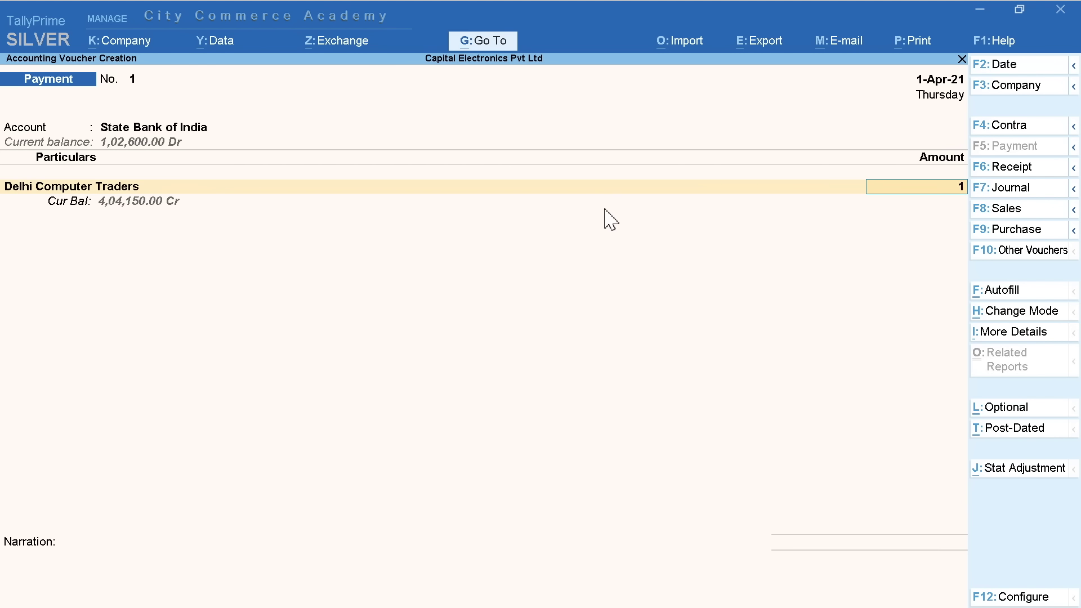
type("00000")
key("Return")
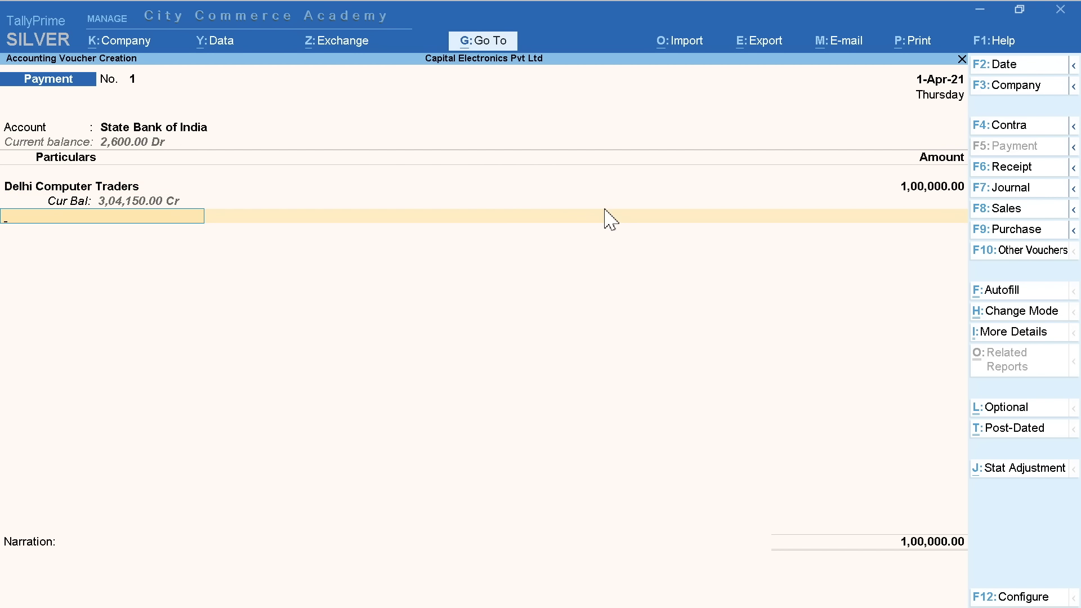
Allocate the payment to cheque 334455 with narration 'Cheque No. 334455'
key("Return")
key("Return")
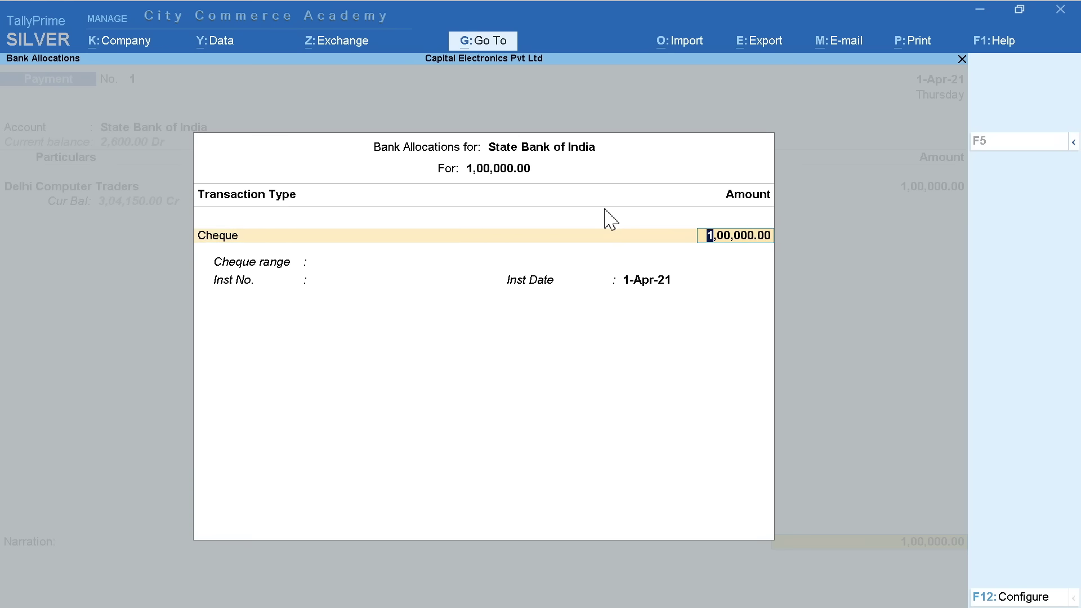
key("Return")
type("334455")
key("Return")
key("Return")
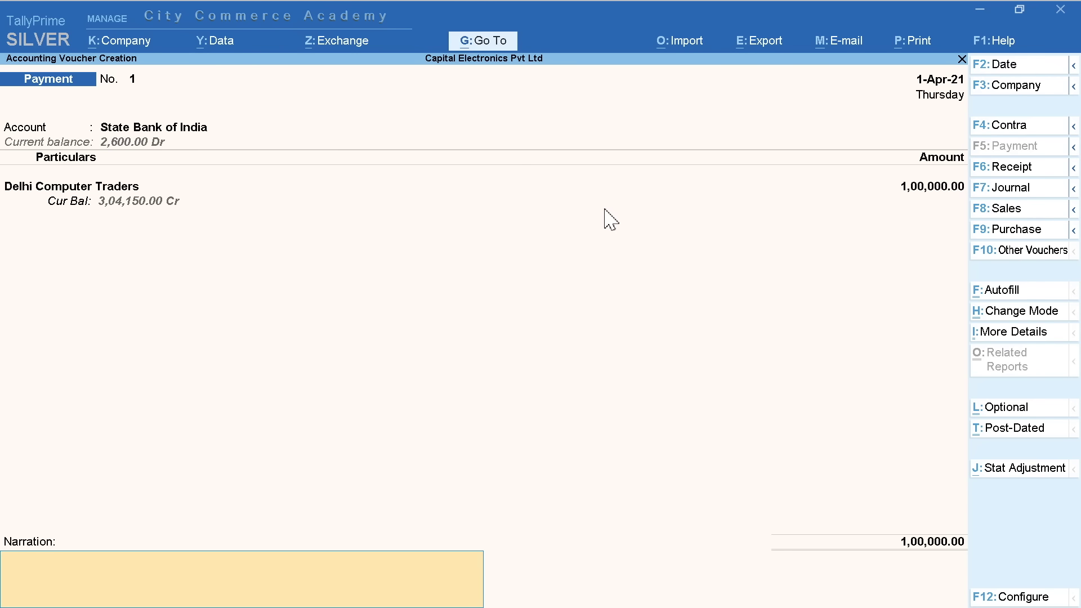
type("Cheque No. 334455")
key("Return")
key("Return")
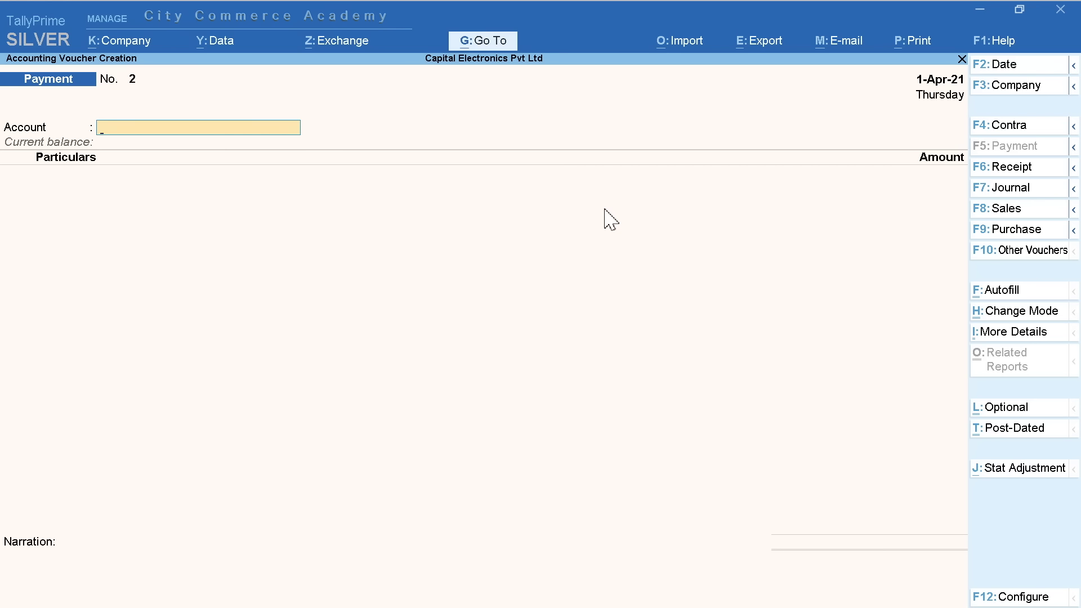
Date the payment 2-Apr-21 and switch the voucher to Double Entry mode
left_click(1006, 65)
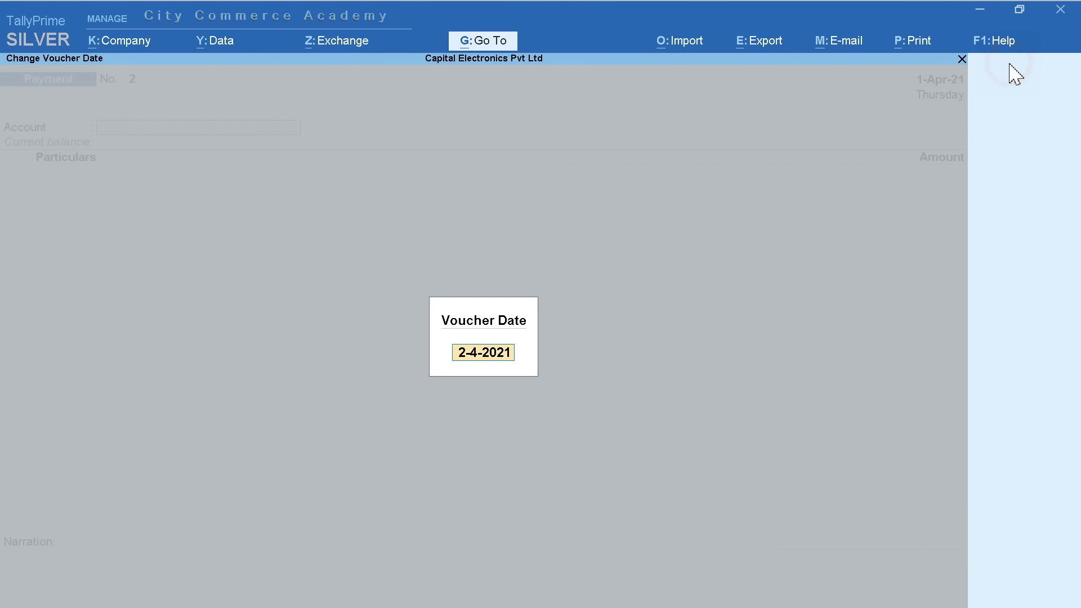
key("Return")
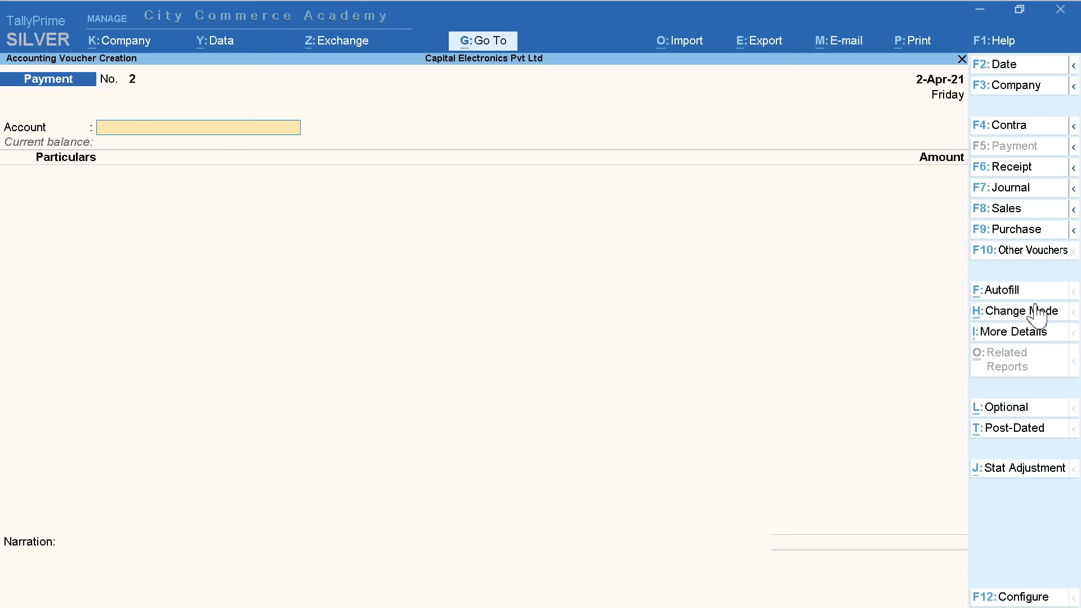
left_click(1021, 312)
key("Up")
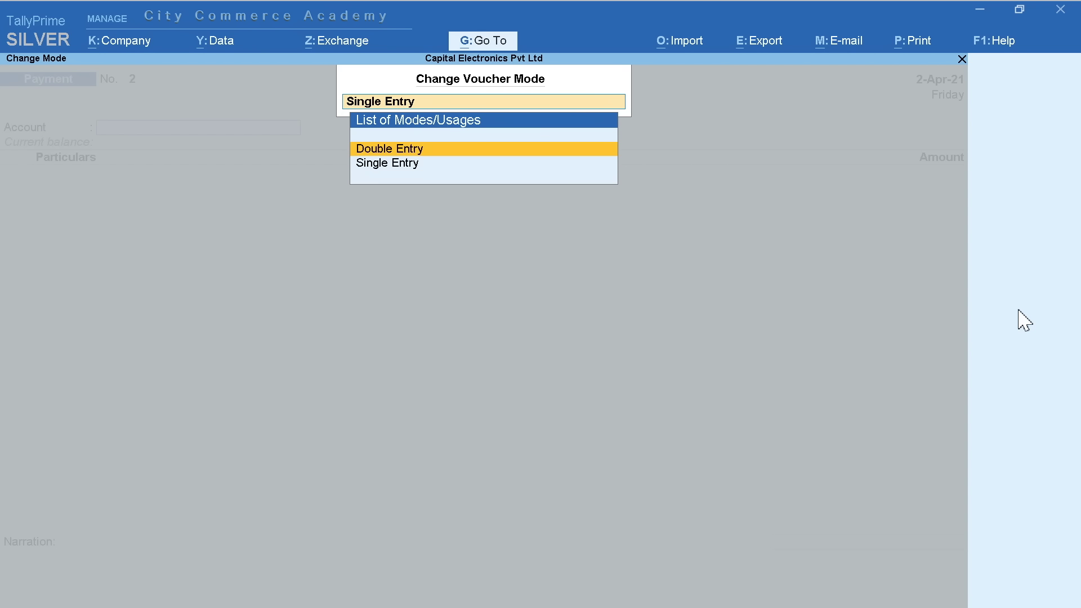
key("Return")
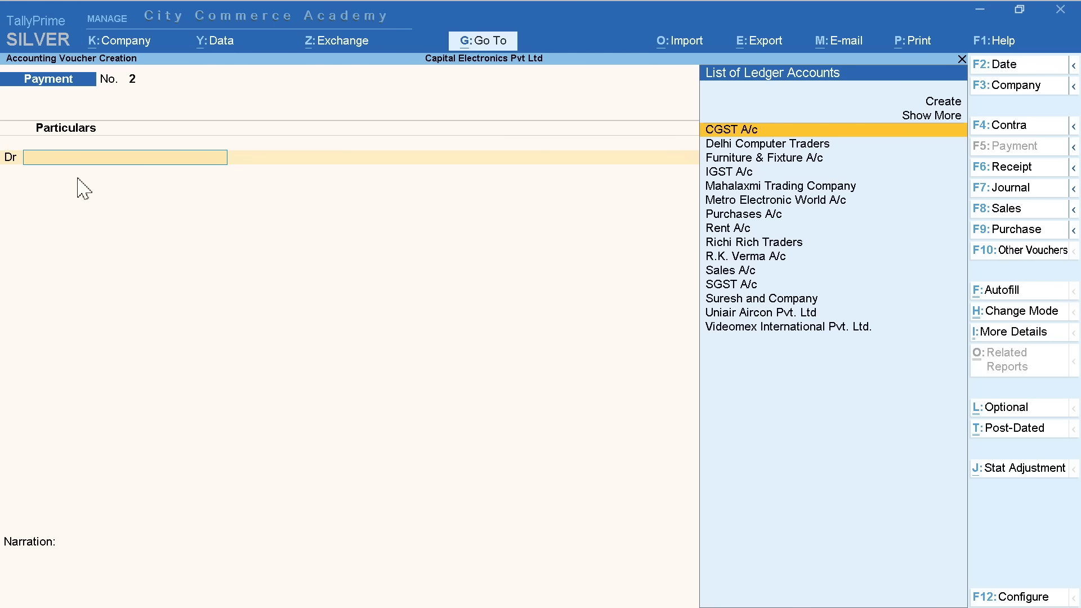
Debit the individual creditor's ledger 59,000 and credit State Bank of India
type("R")
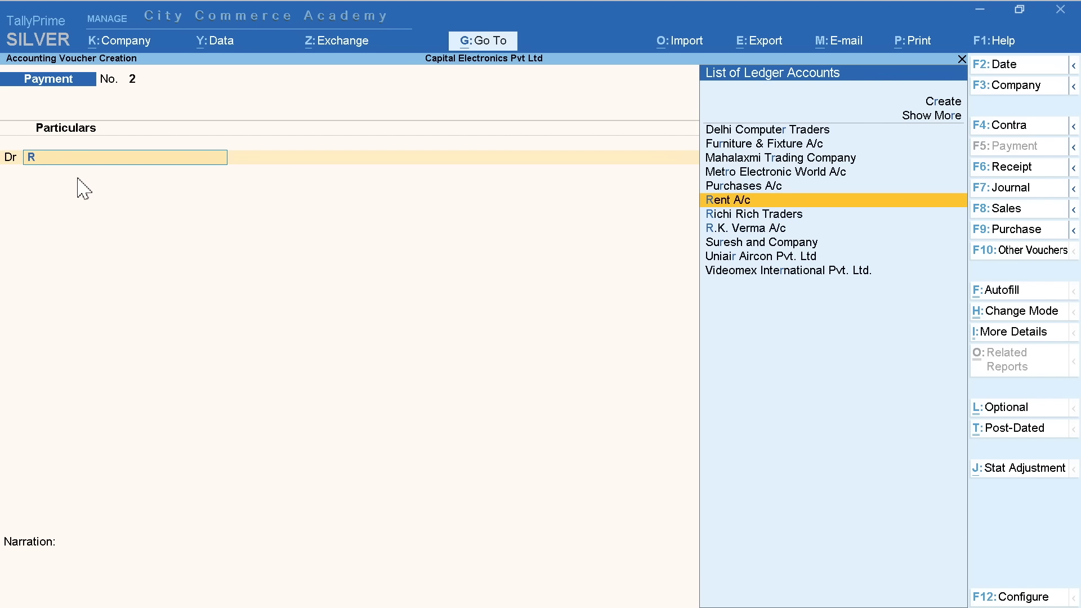
key("Down")
key("Down")
key("Return")
type("59,000")
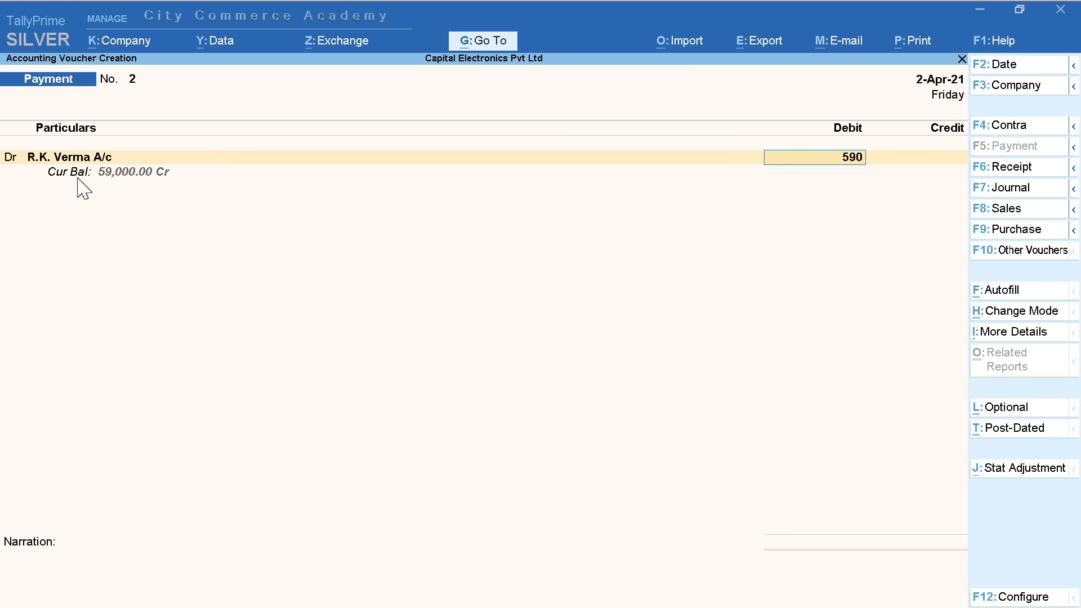
key("Return")
key("Return")
key("Return")
key("Return")
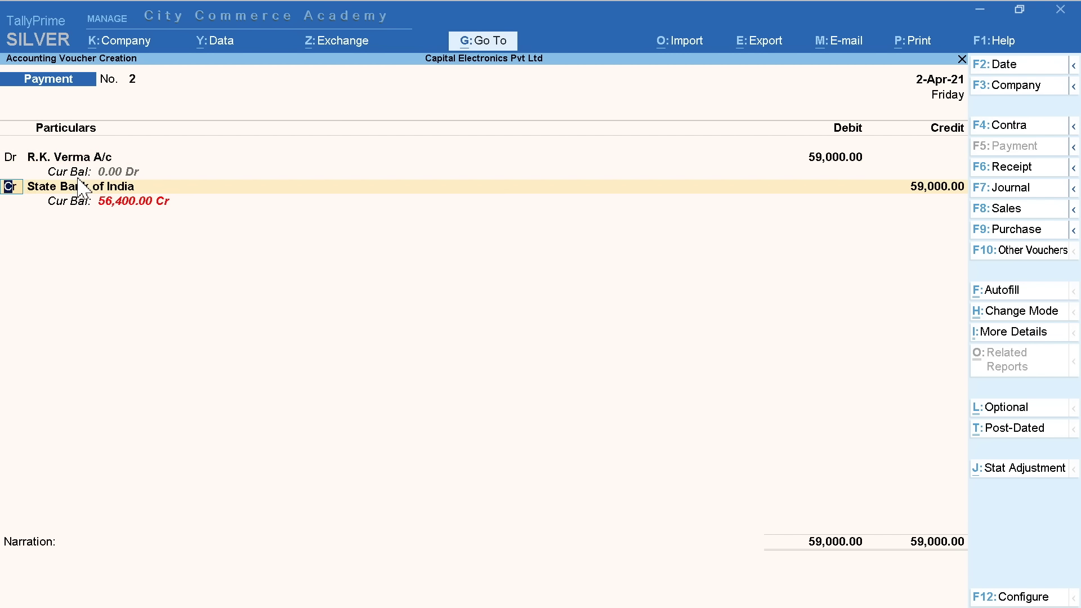
key("Return")
key("Return")
key("Return")
key("Return")
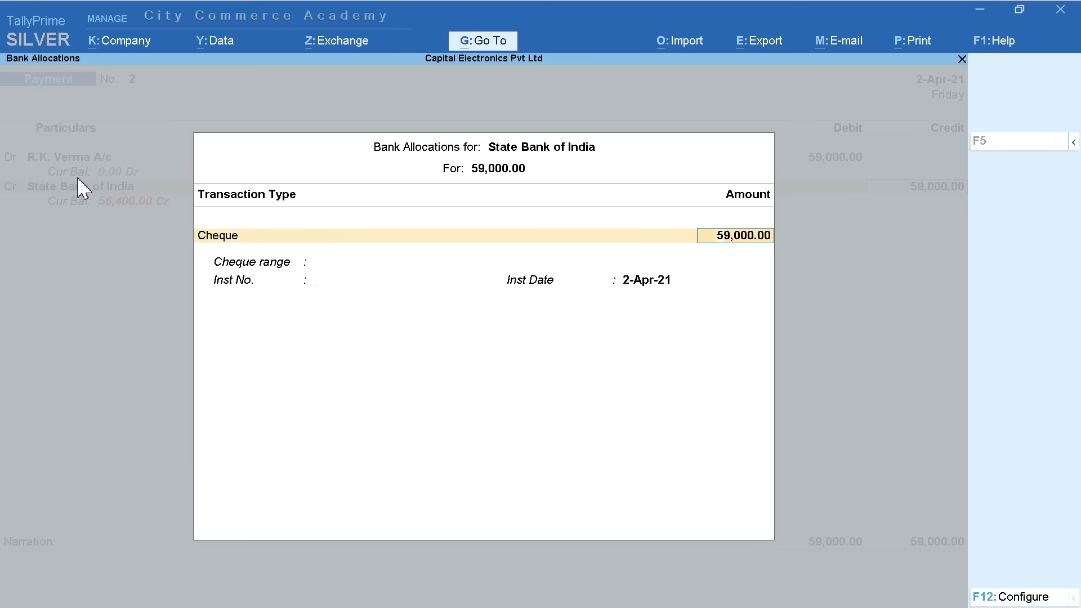
Narrate it 'Cheque No. 334456', correct the date to 3-Apr-21, and save the voucher
type("Cheque No. 334455")
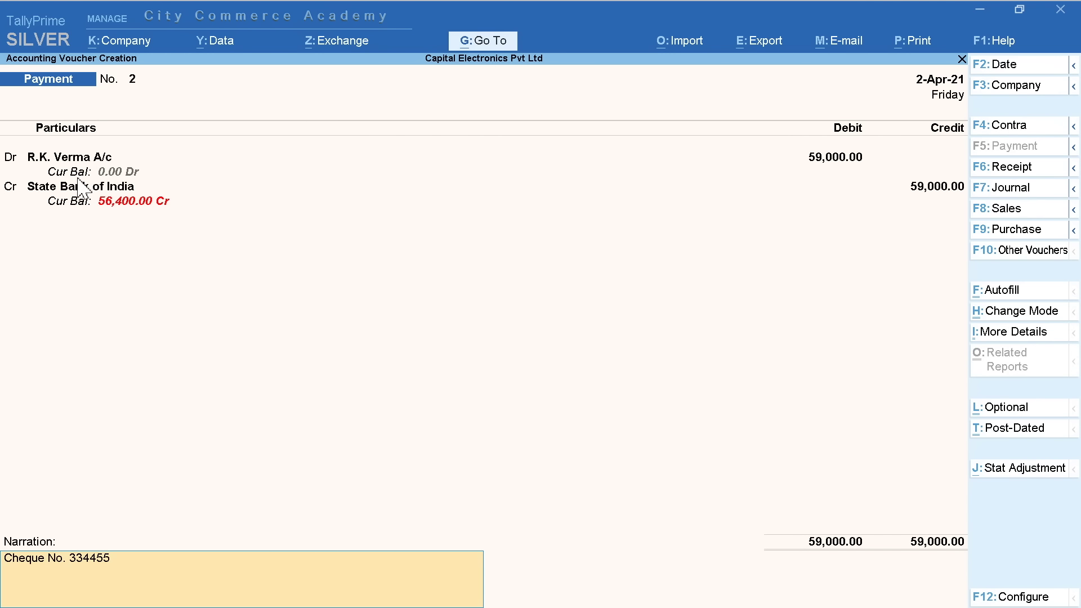
key("BackSpace")
type("6")
left_click(999, 65)
key("Return")
key("Return")
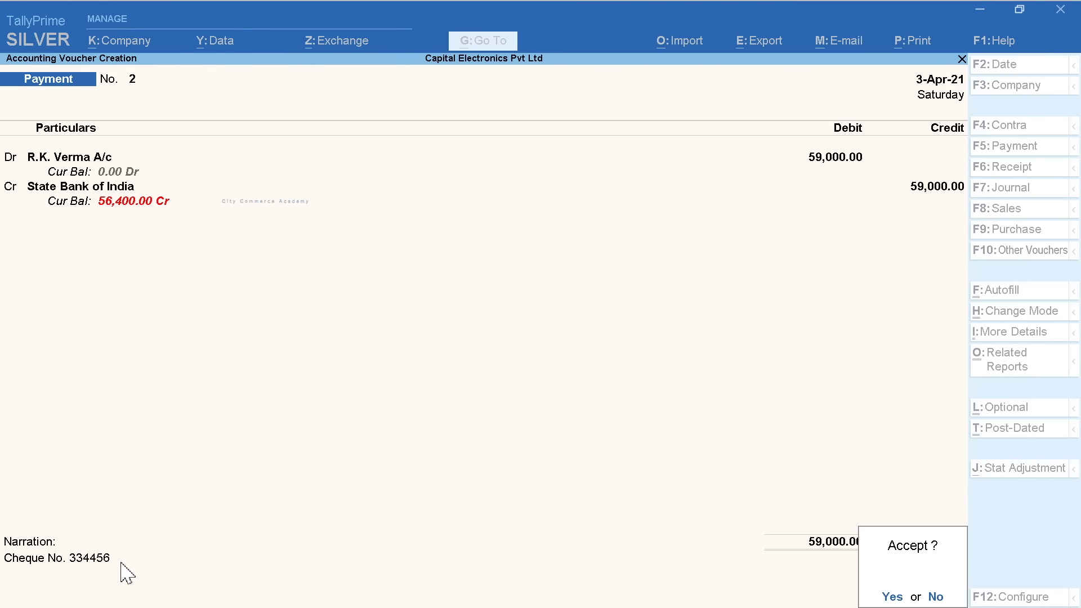
key("Return")
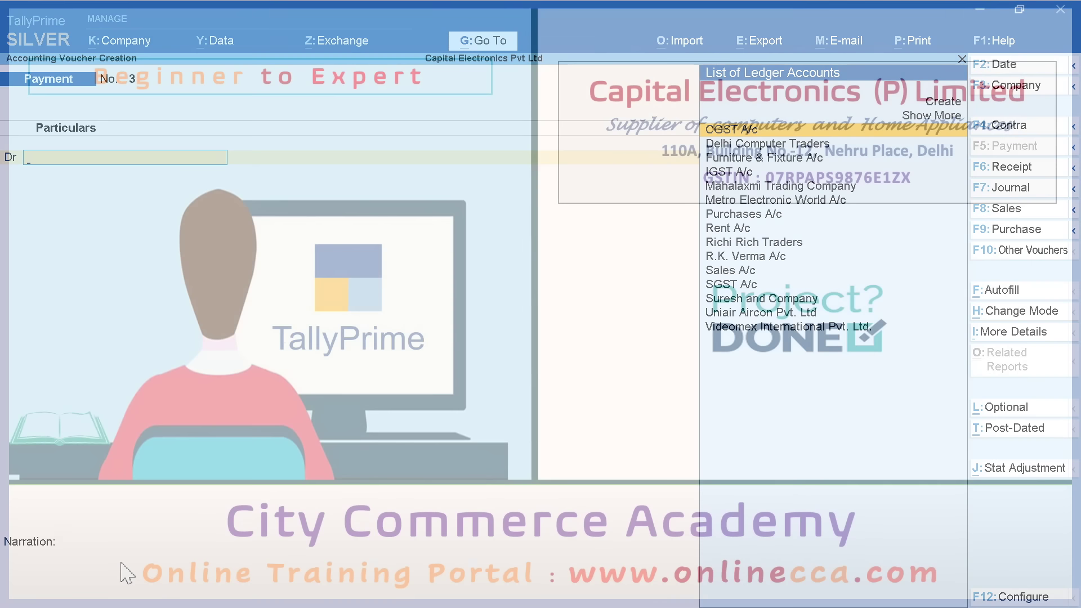
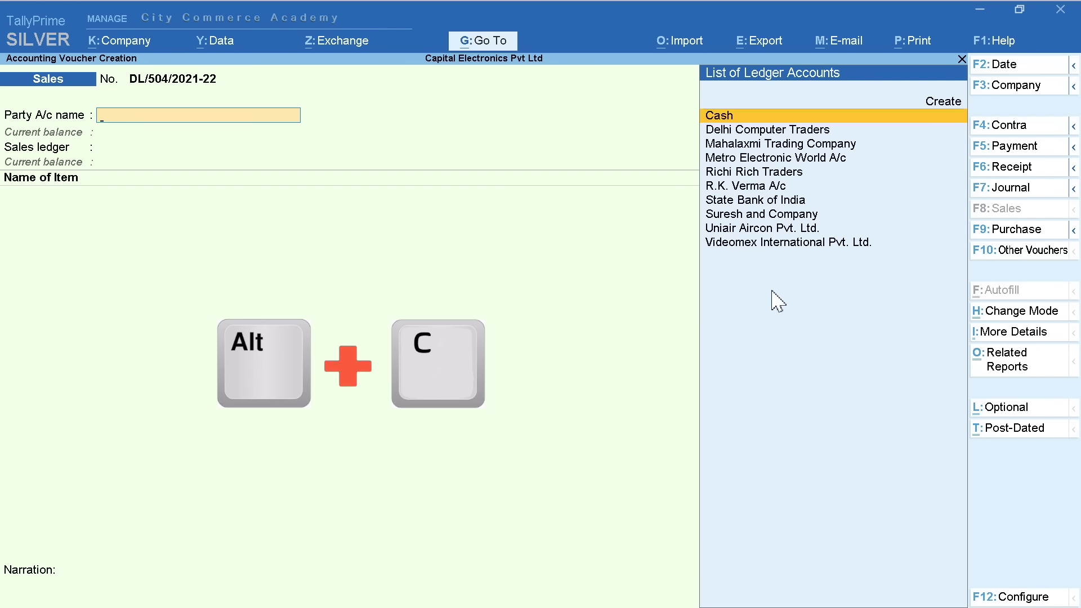
Start a ledger named Aaaa, then abandon it at the group selection
left_click(947, 119)
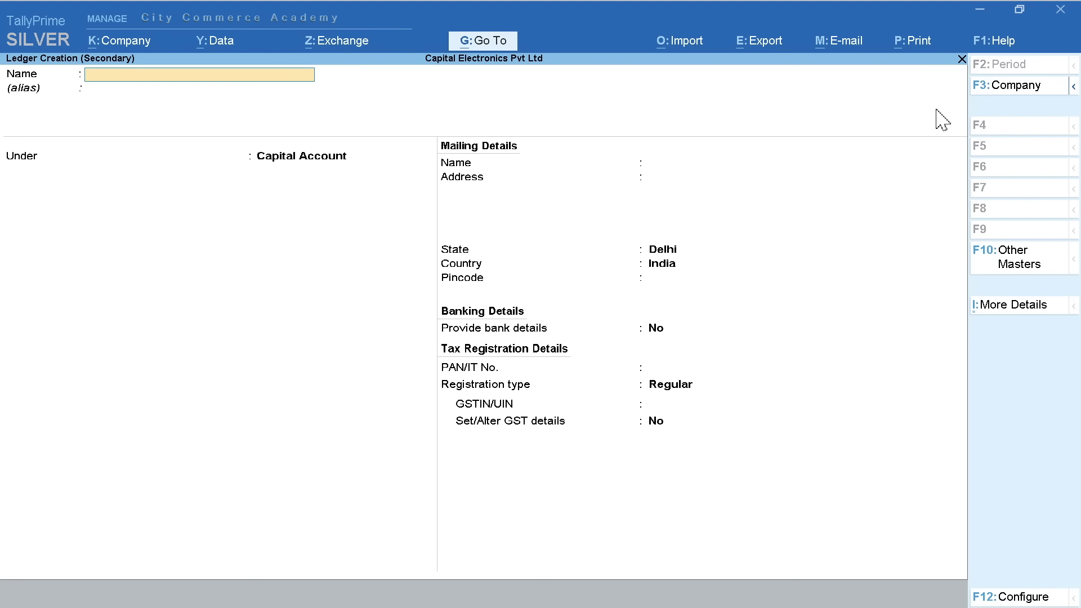
type("Aaaa")
key("Return")
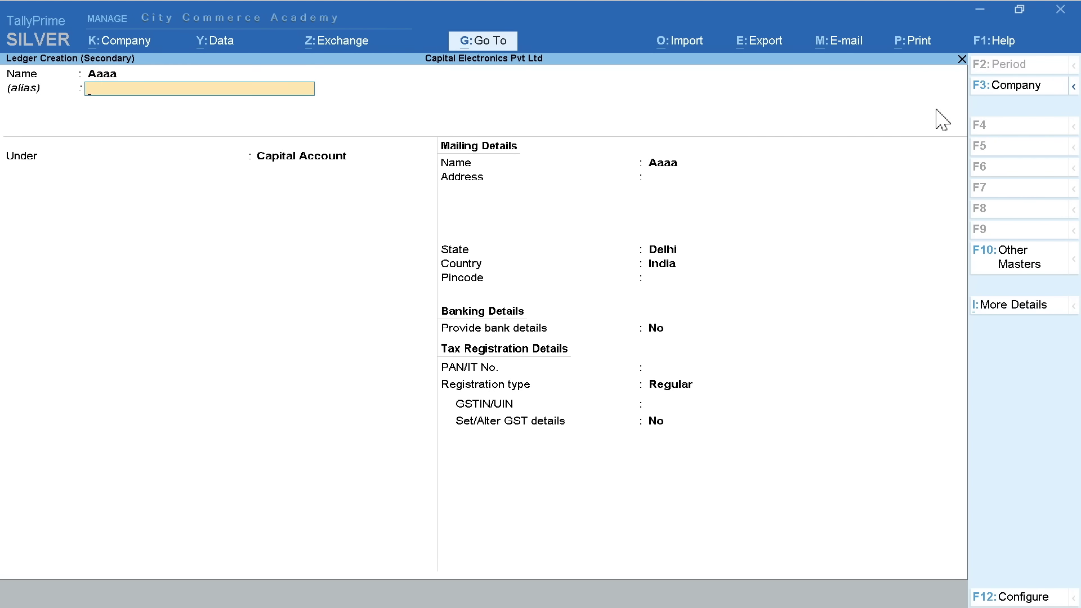
key("Return")
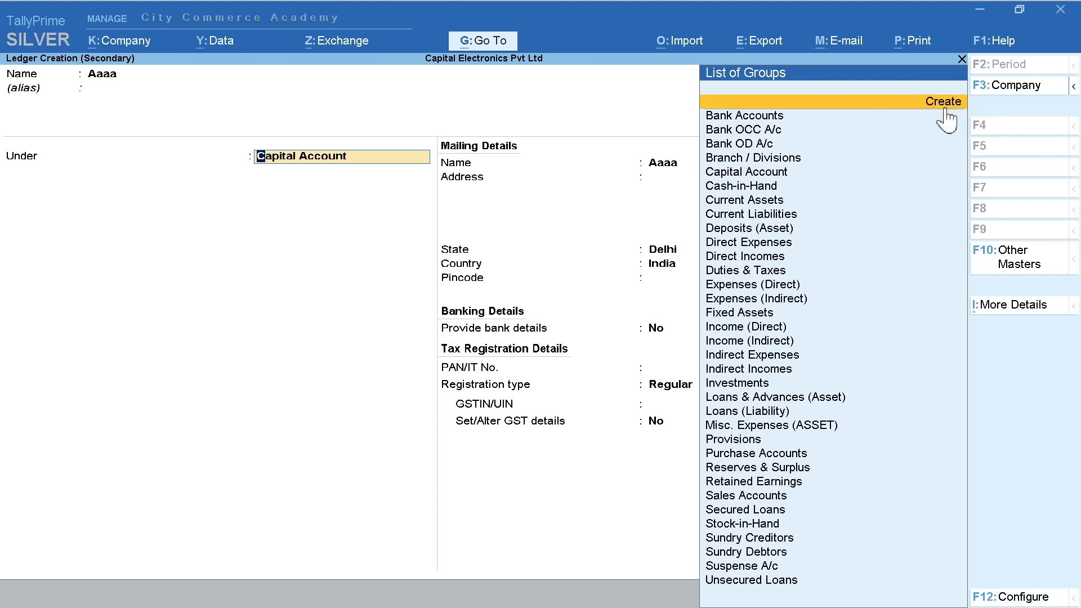
left_click(943, 107)
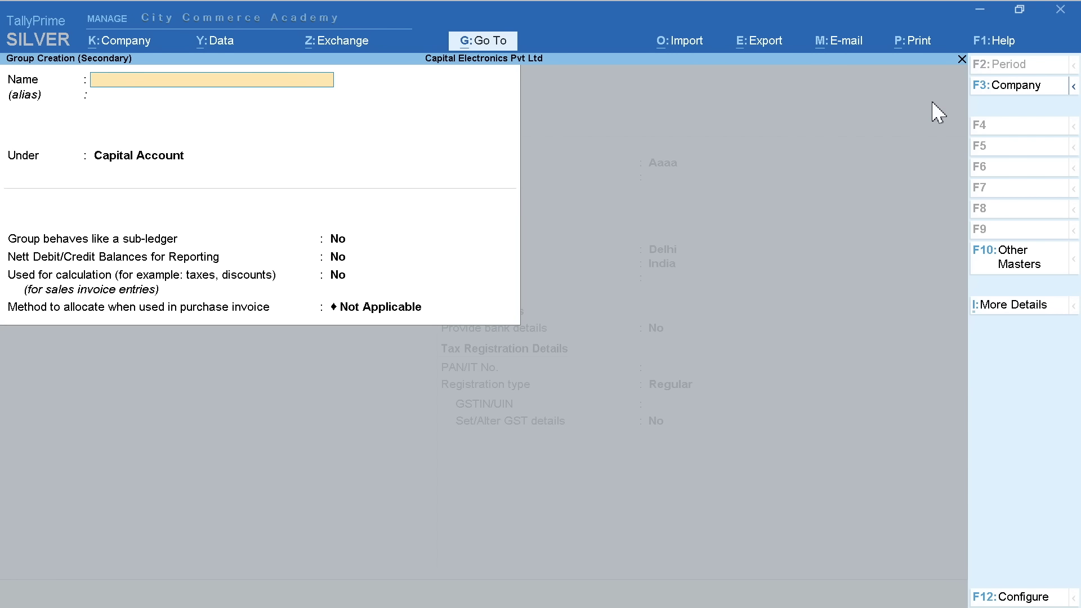
key("Escape")
key("Escape")
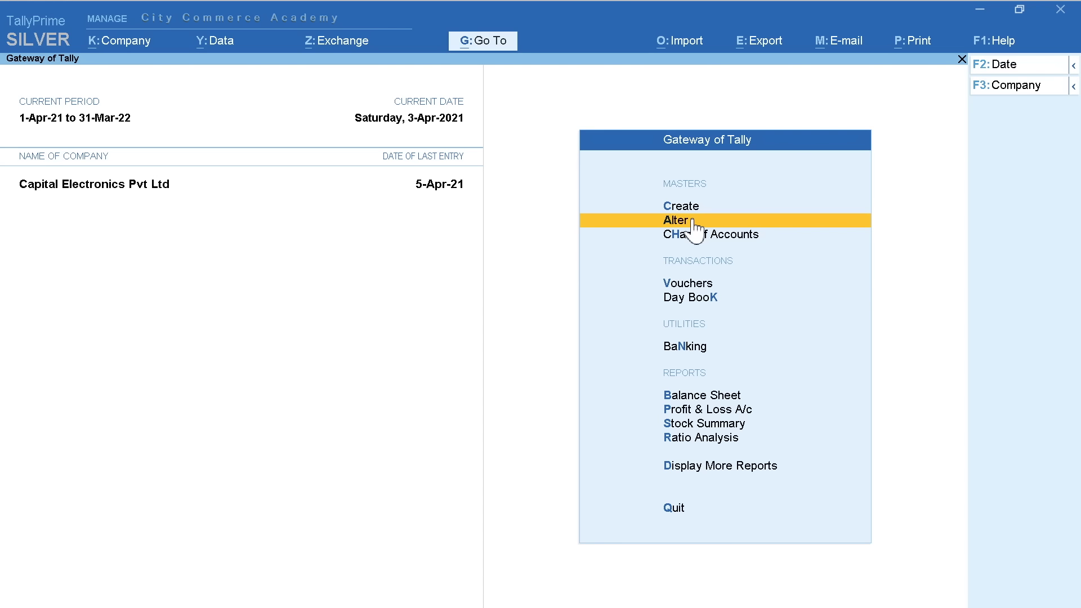
From the Alter ledger list, create and save a new ledger named Aaaaaa
left_click(817, 221)
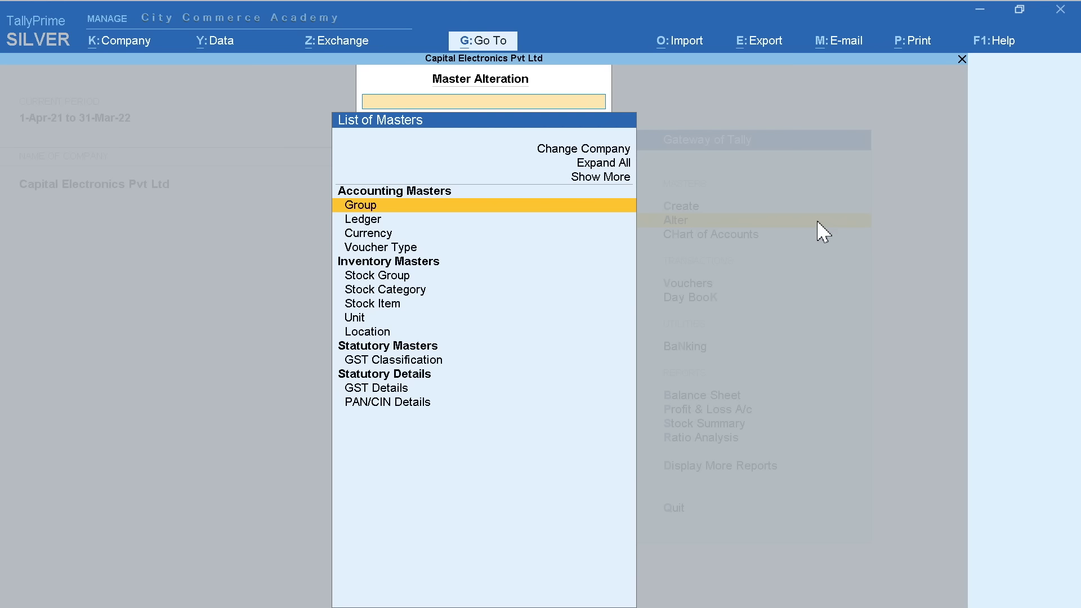
key("Down")
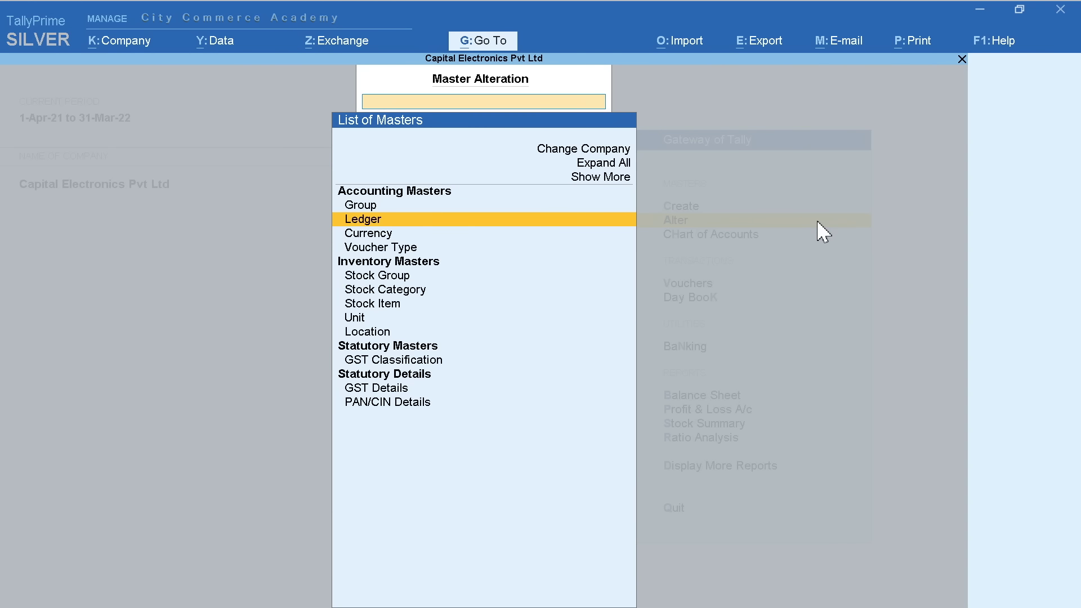
key("Return")
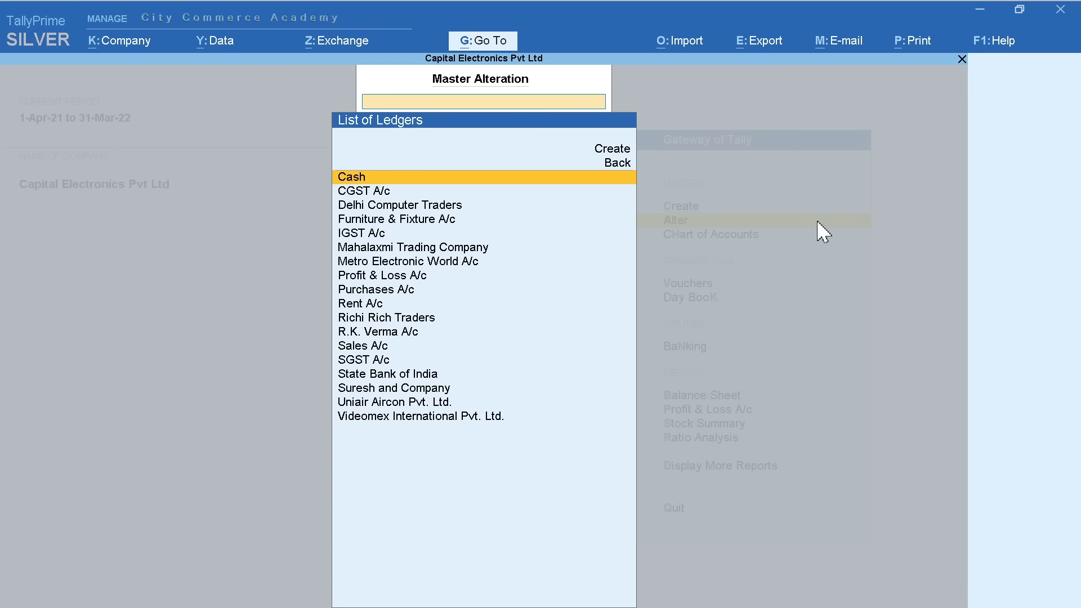
left_click(614, 149)
type("Aaaaaa")
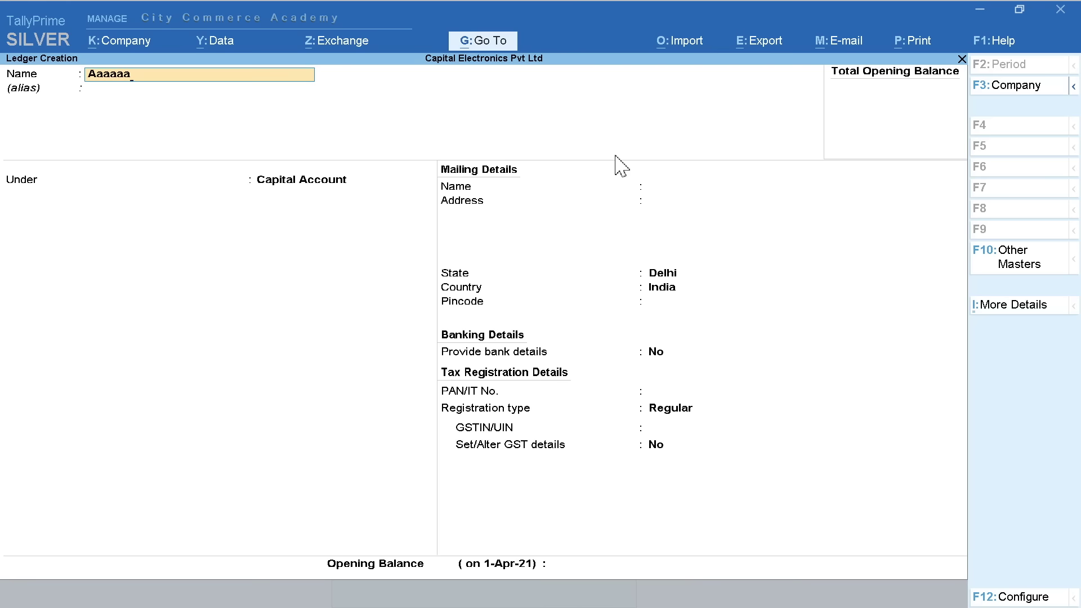
key("Return")
key("Return")
key("Return")
key("ctrl+a")
key("Escape")
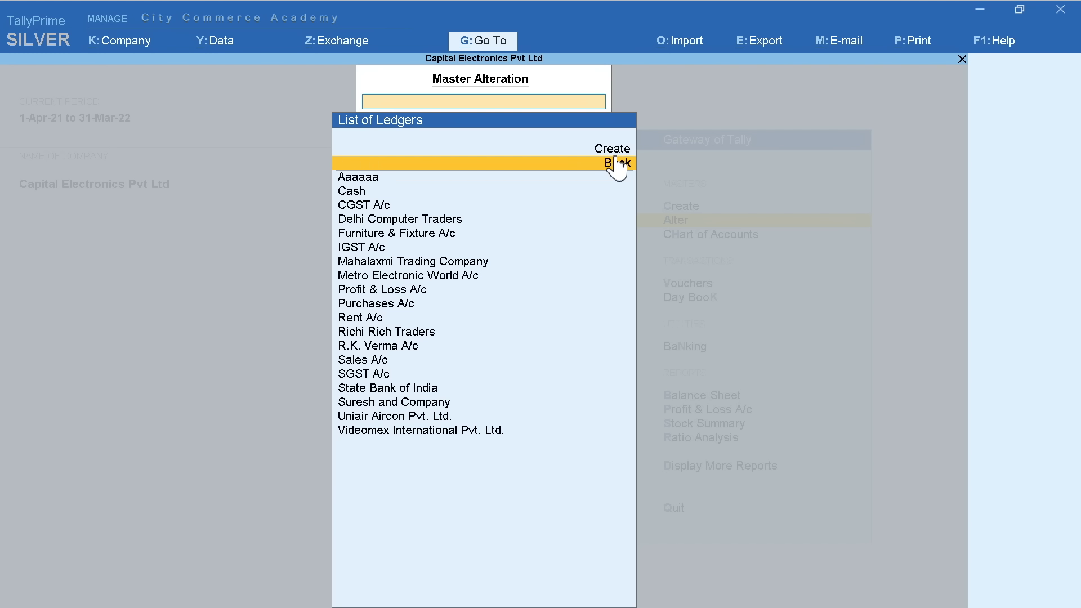
Open ledger Aaaaaa for alteration, delete it with Alt+D, and return to the Gateway
key("Down")
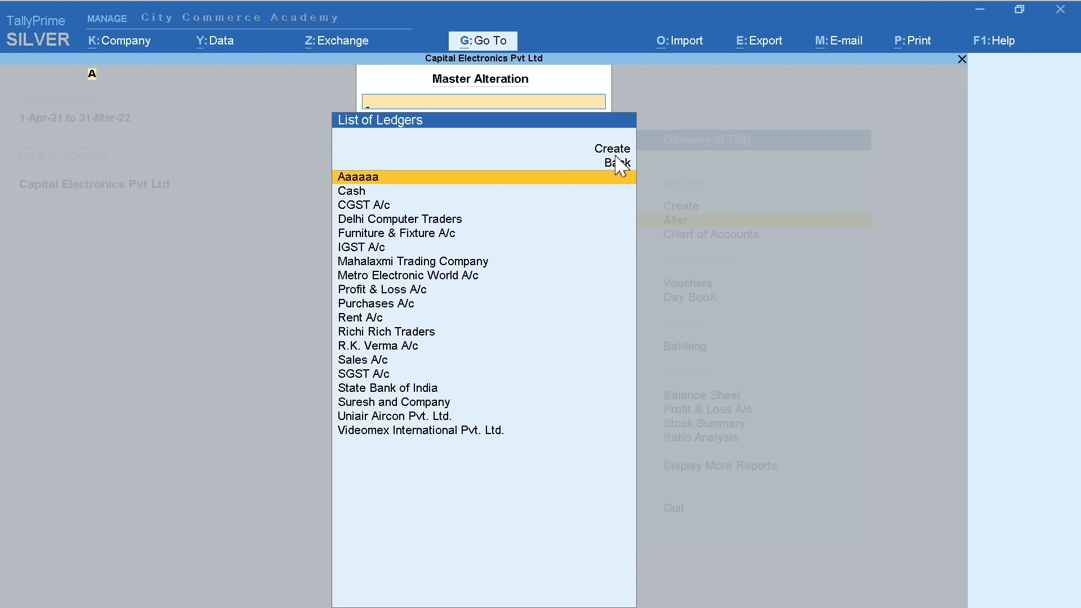
key("Return")
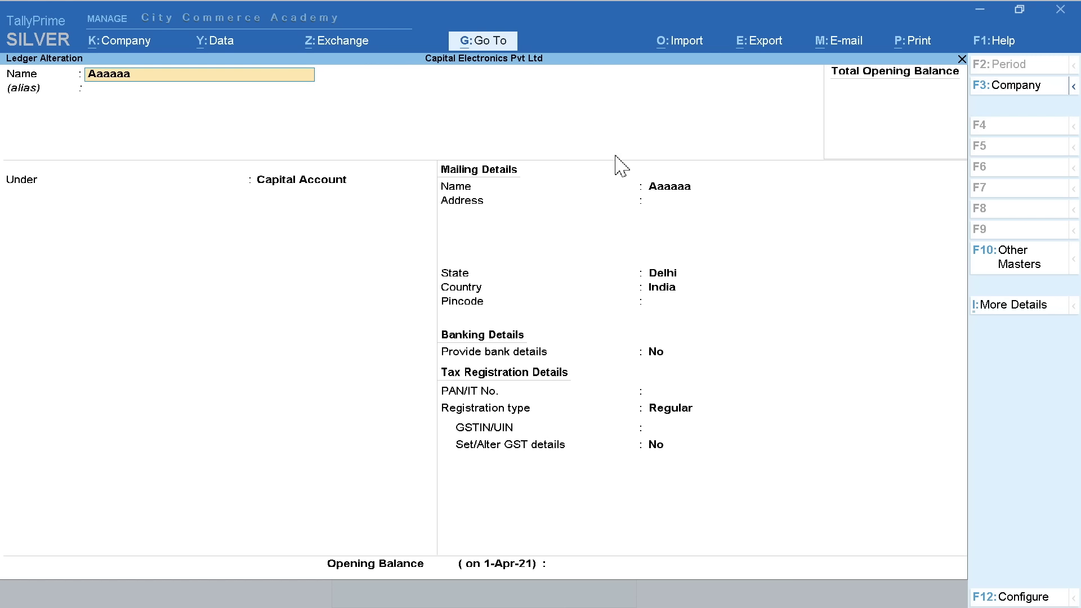
key("alt+d")
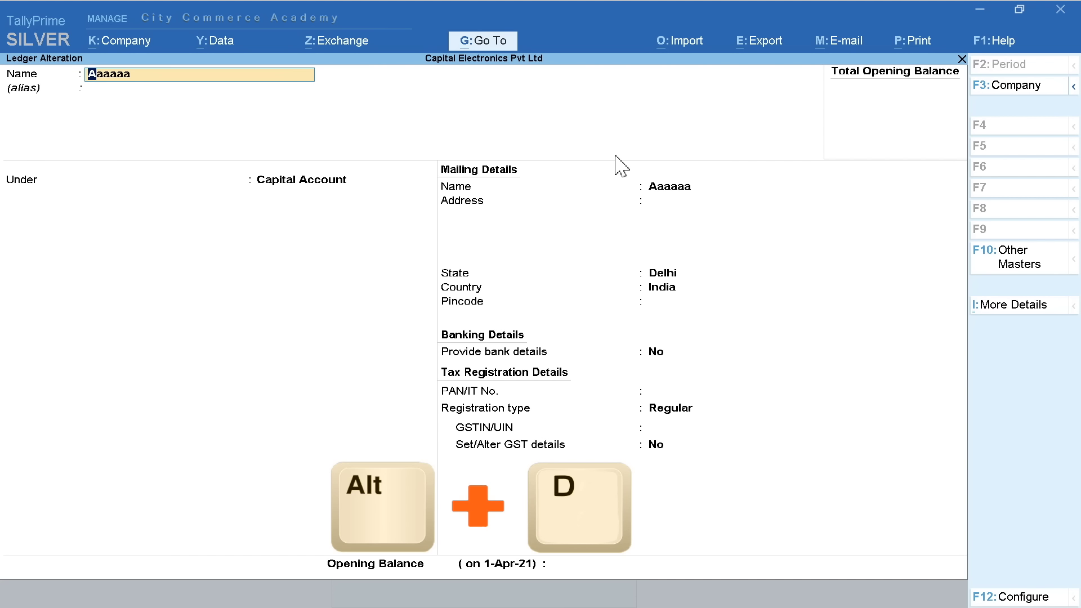
key("alt+d")
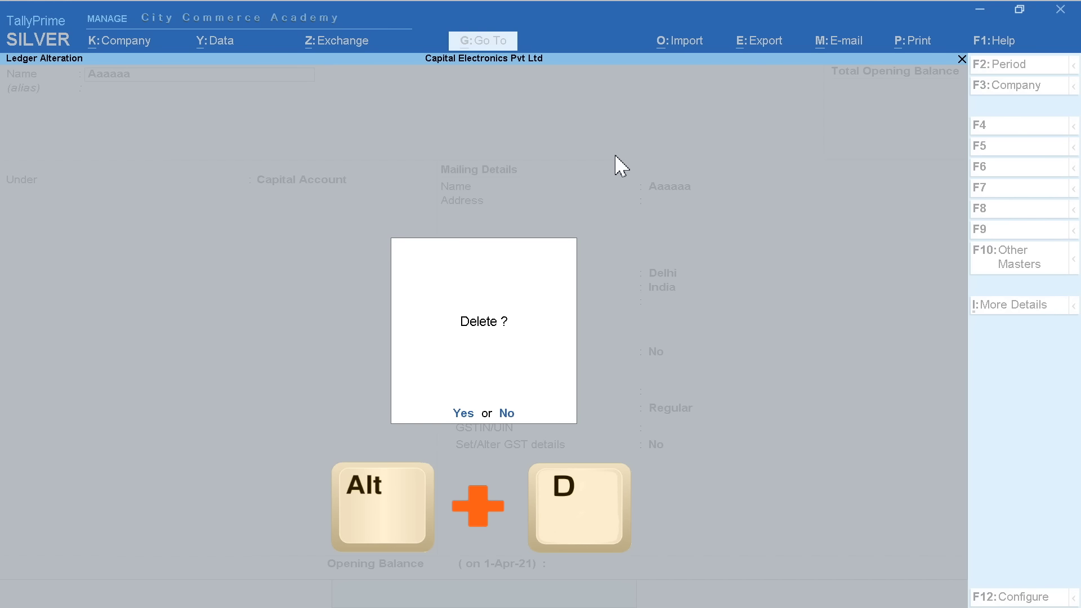
key("y")
key("Down")
key("Down")
key("Escape")
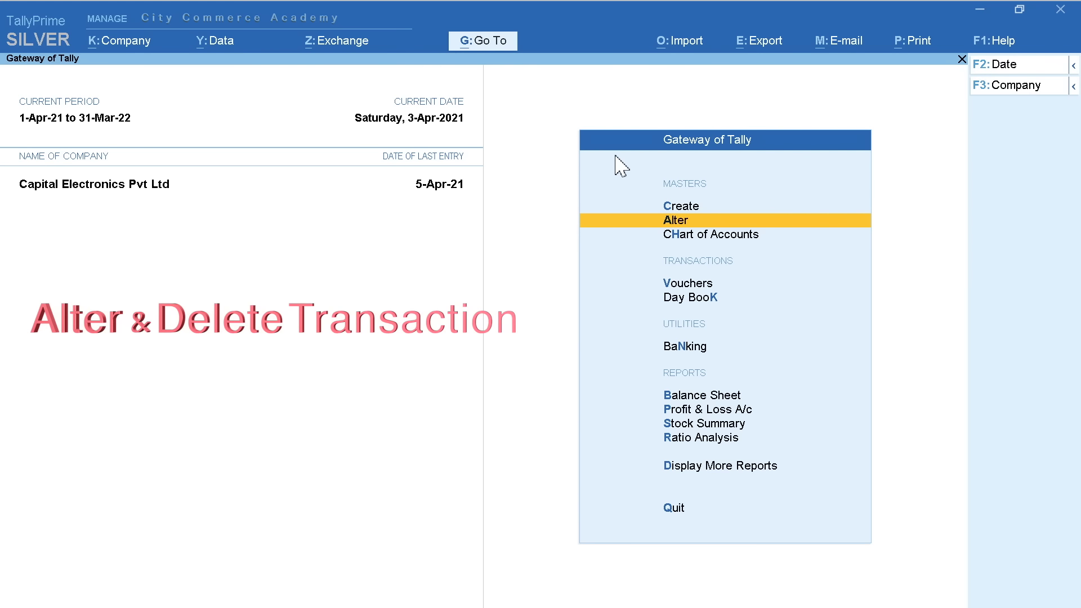
key("Down")
key("Down")
key("Return")
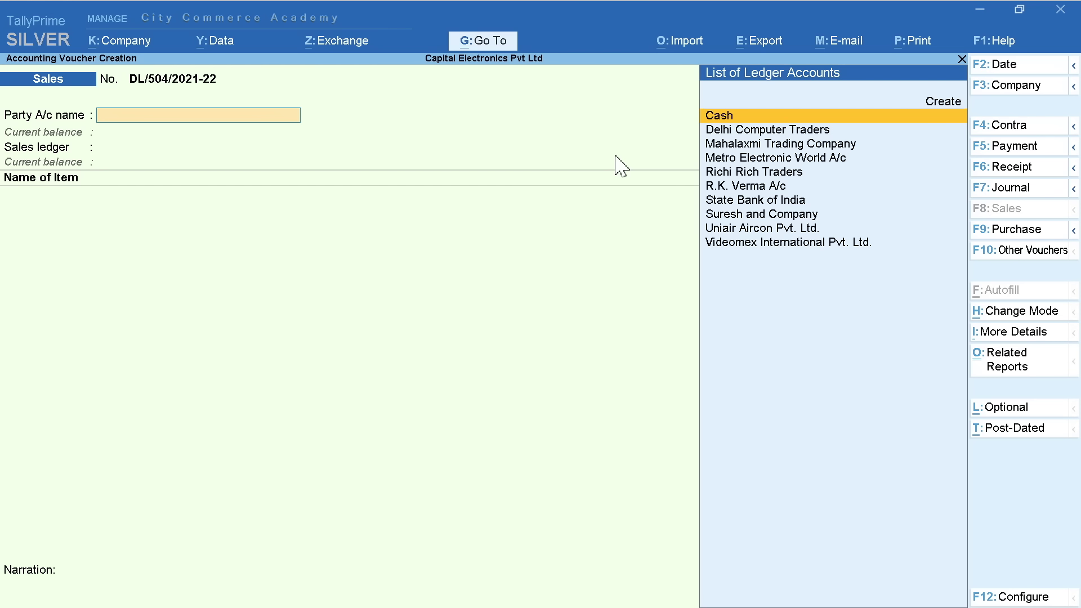
key("Page_Up")
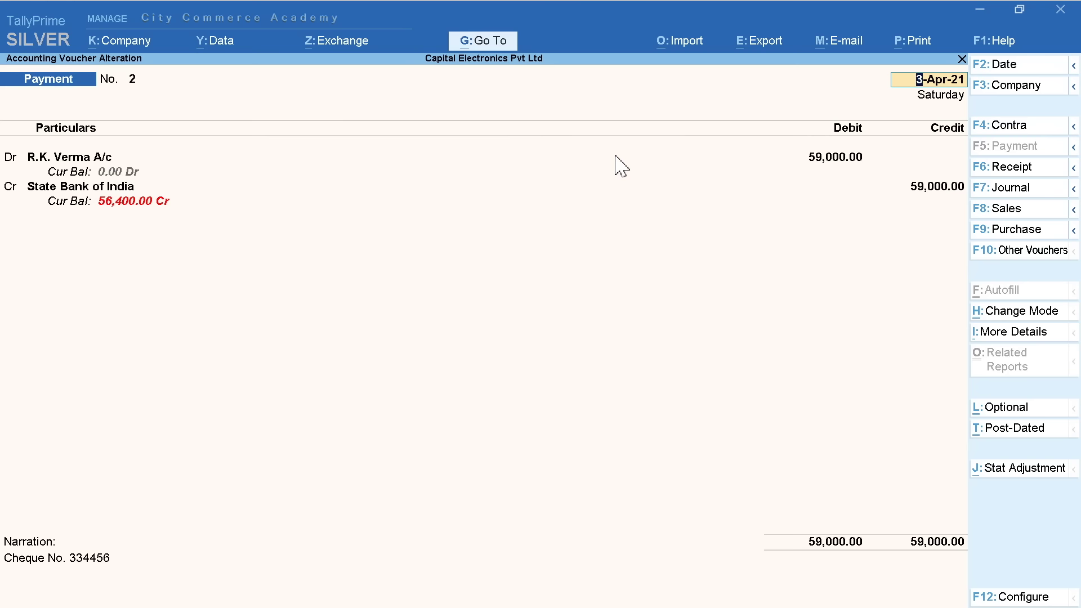
key("Page_Down")
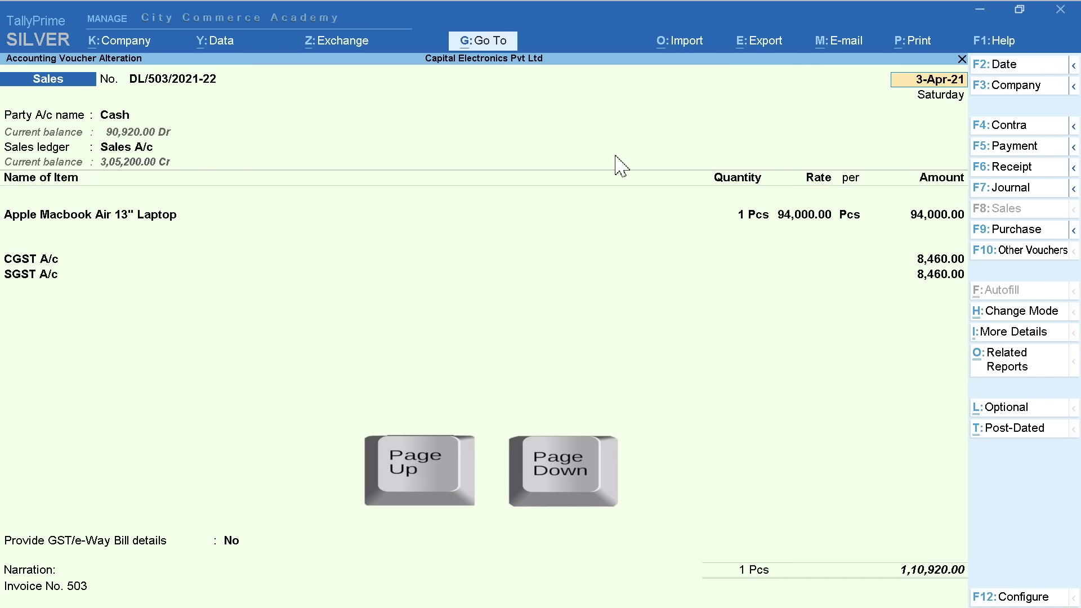
key("Page_Up")
key("Page_Down")
key("Page_Up")
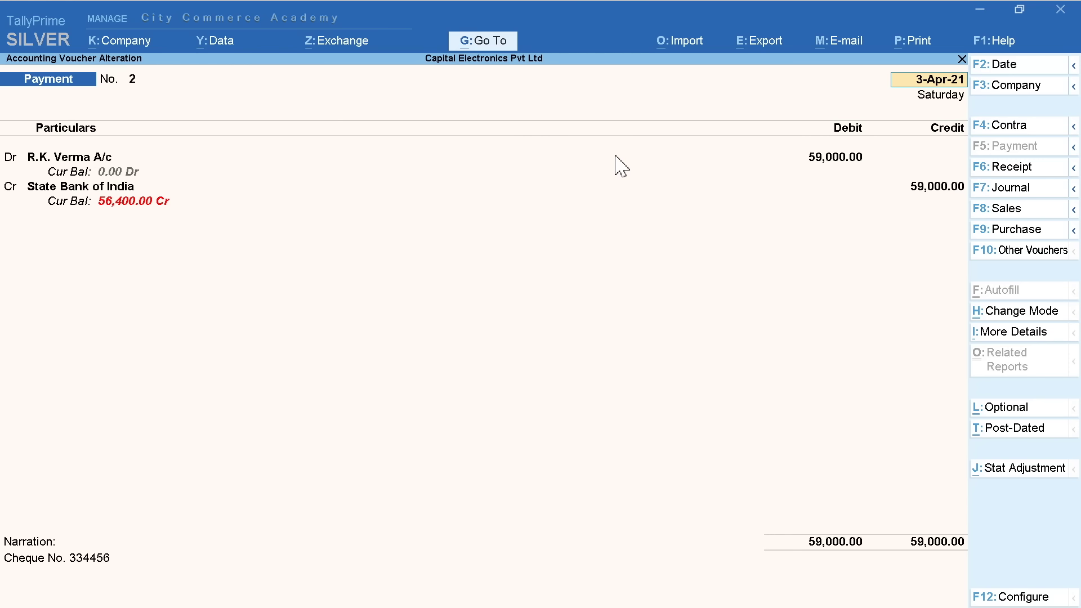
key("alt+d")
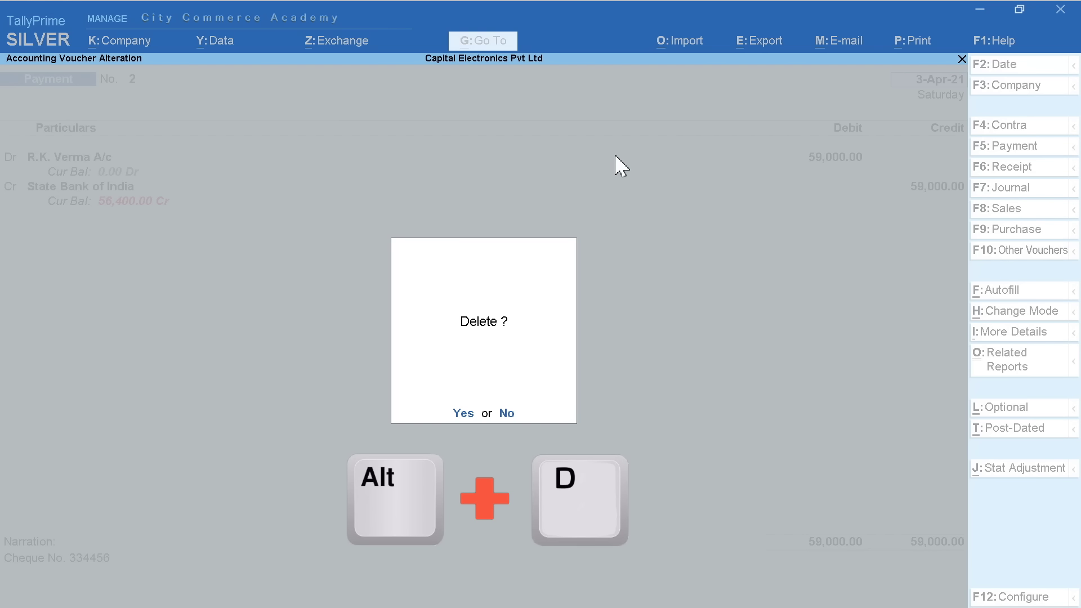
key("y")
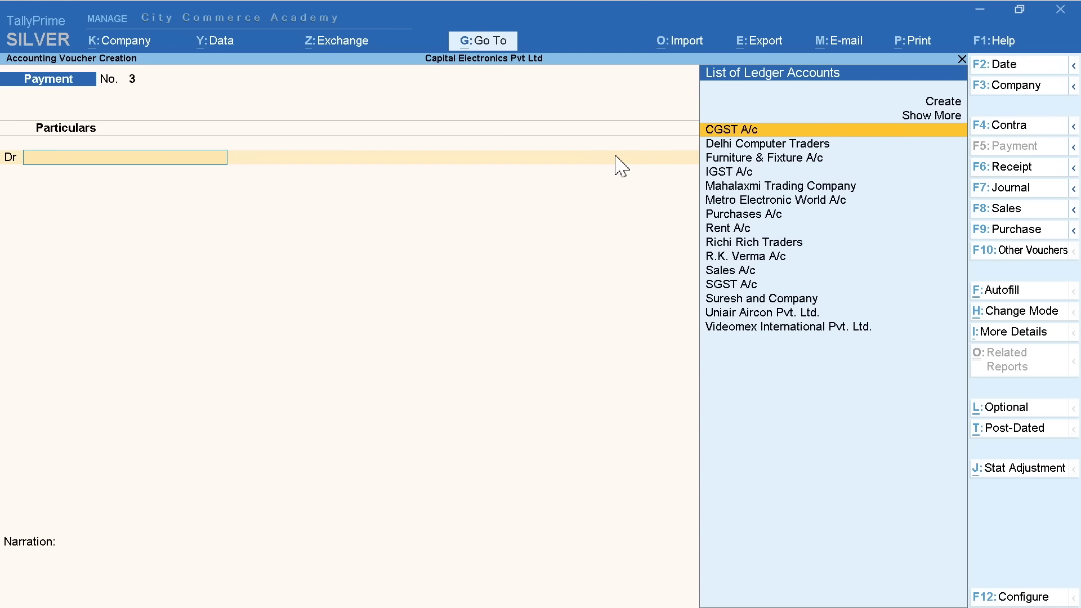
Open the Sales A/c ledger vouchers report through Account Books > Ledger
key("Escape")
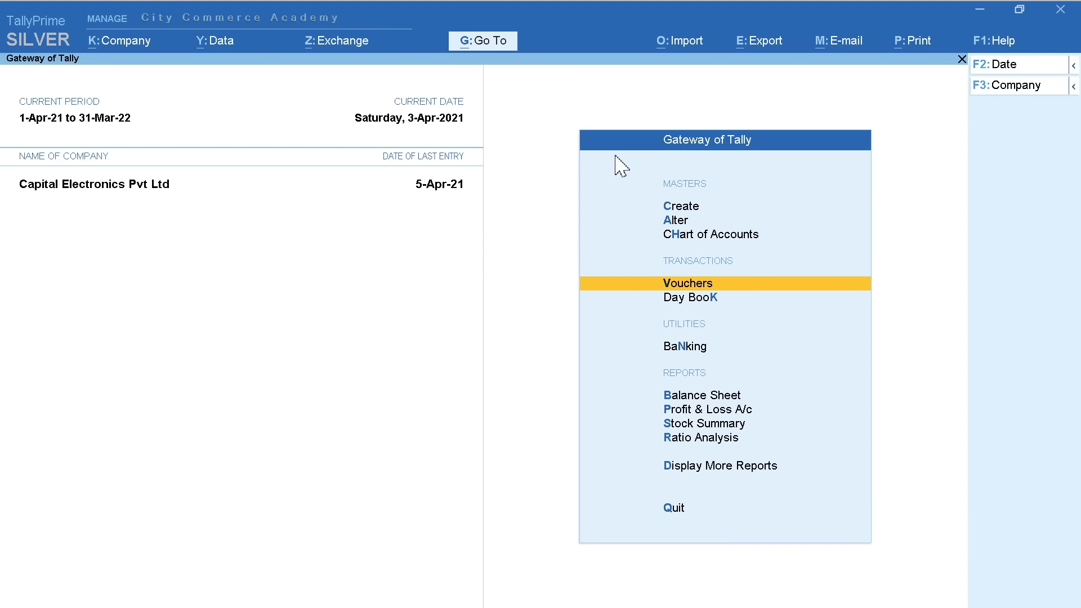
key("Down")
key("Down")
key("Down")
key("Down")
key("Down")
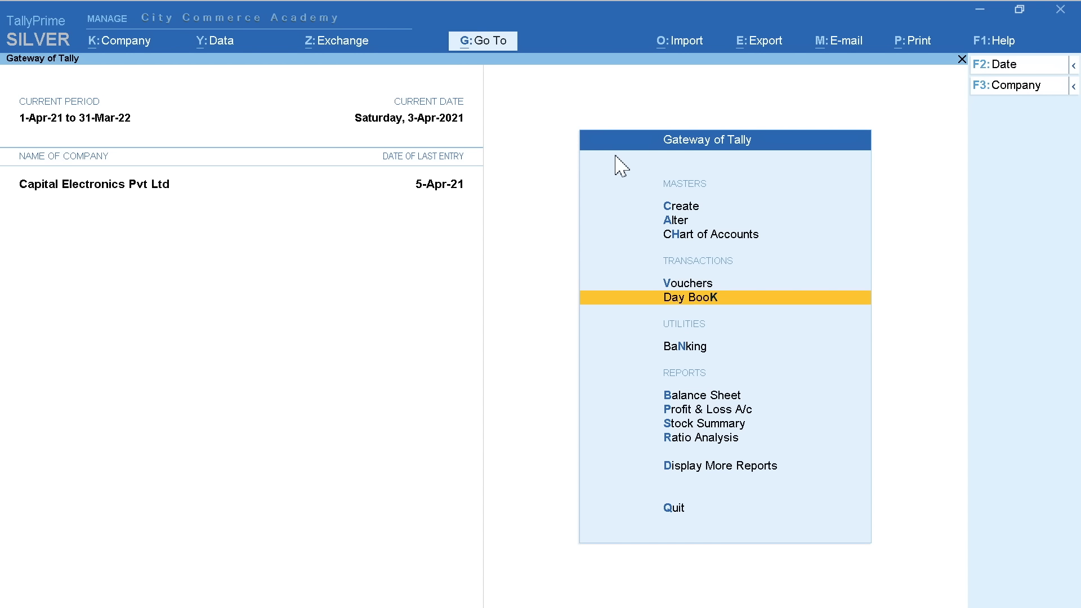
key("Down")
key("Down")
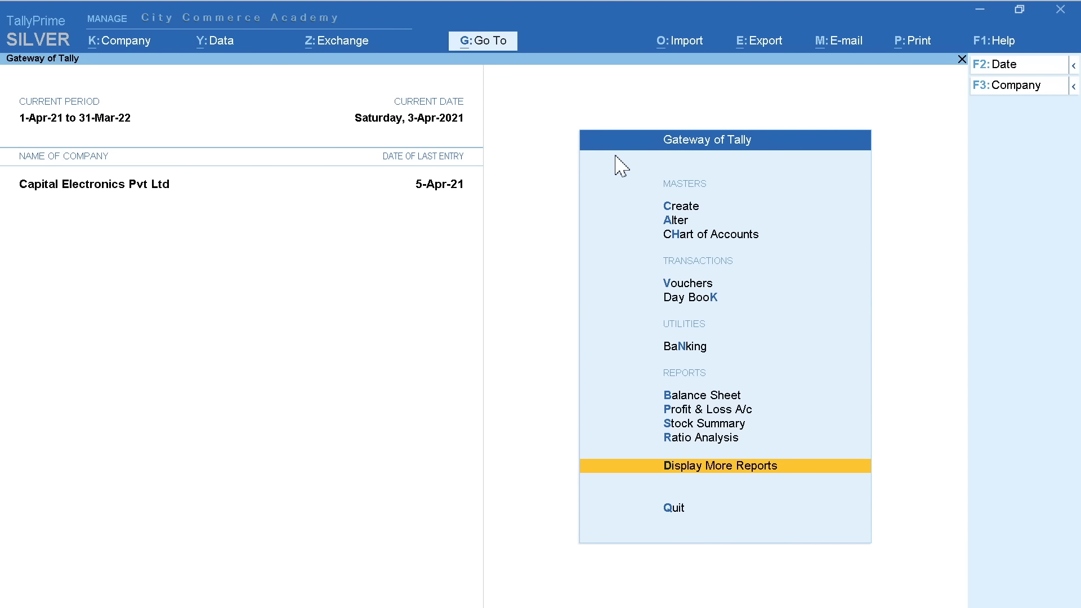
key("Return")
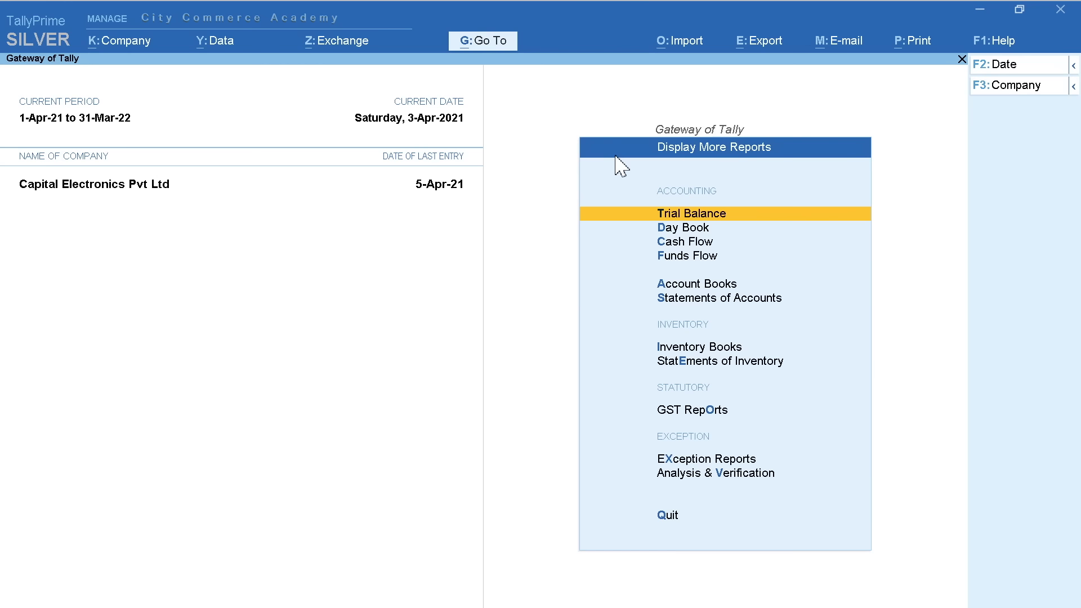
key("Down")
key("Down")
key("Down")
key("Down")
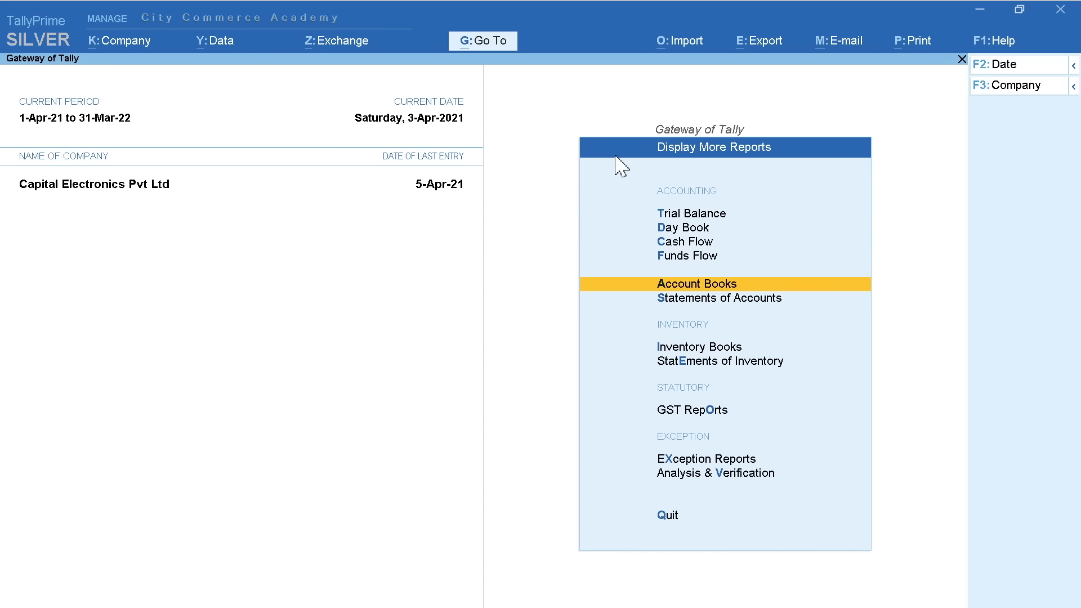
key("Return")
key("Down")
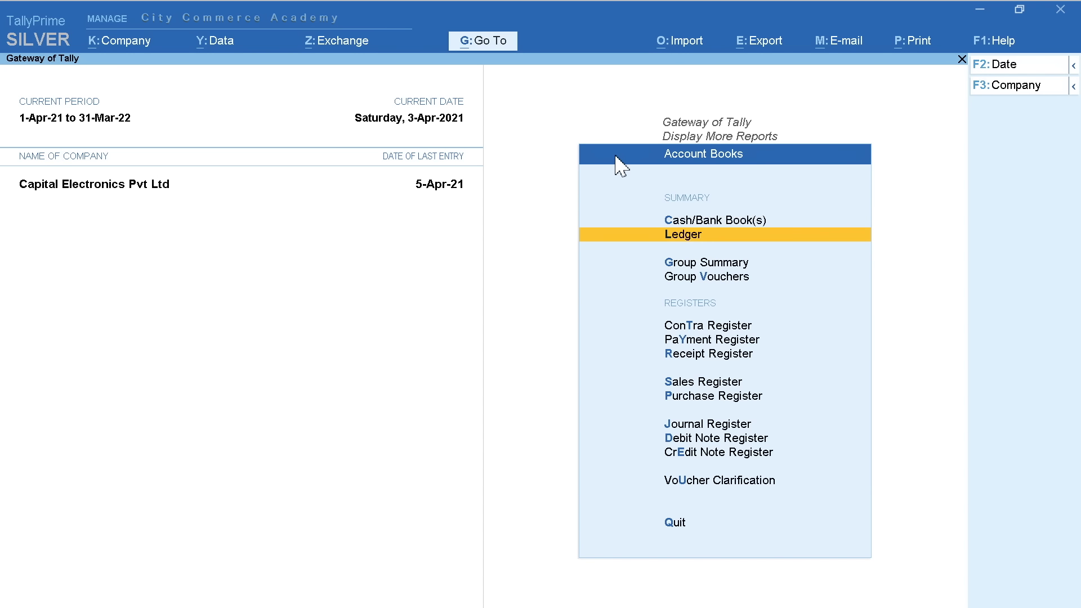
key("Return")
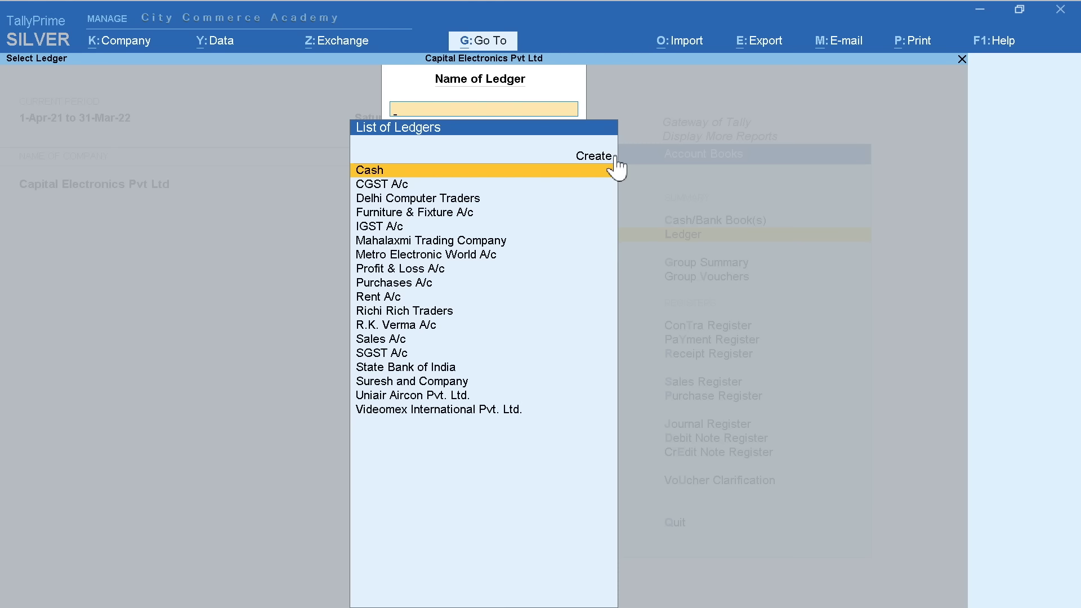
type("Sa")
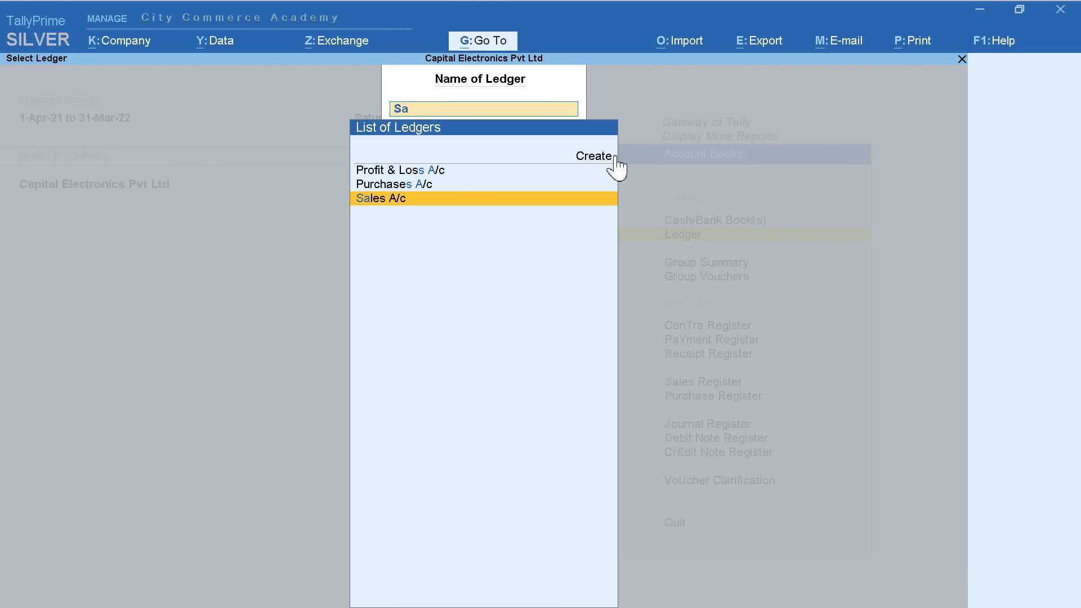
key("Return")
Open the Metro Electronic World sales voucher, request deletion, and decline, keeping it
key("Down")
key("Down")
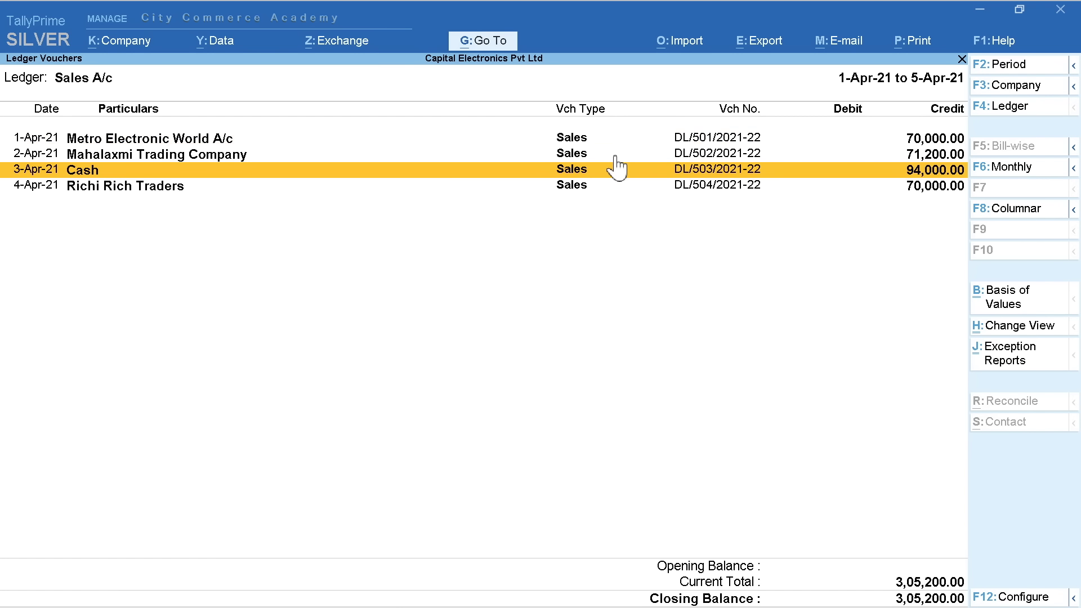
key("Up")
key("Down")
key("Down")
key("Up")
key("Up")
key("Up")
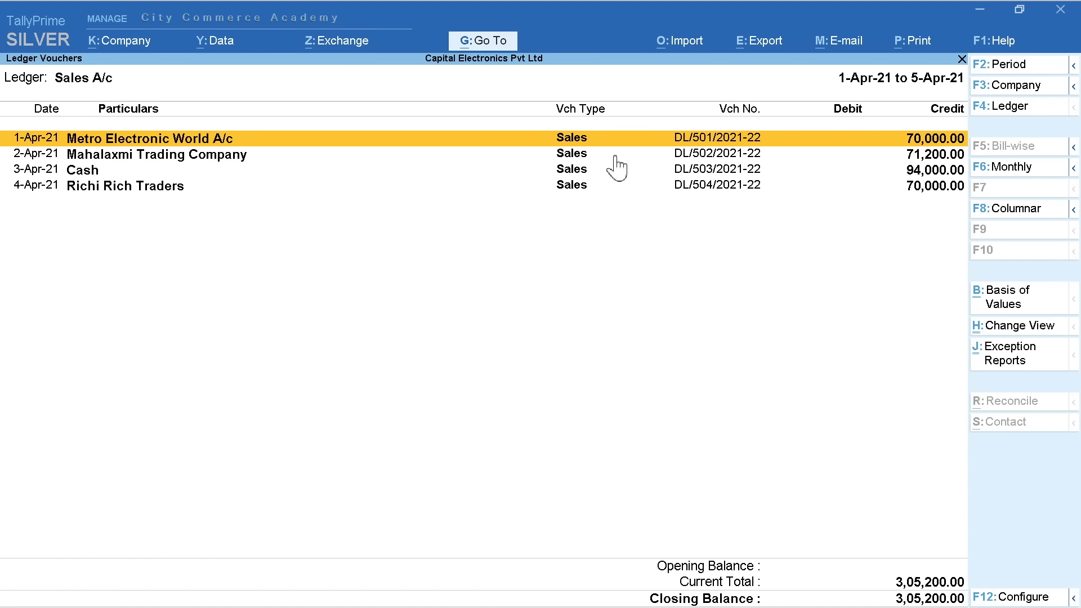
key("Return")
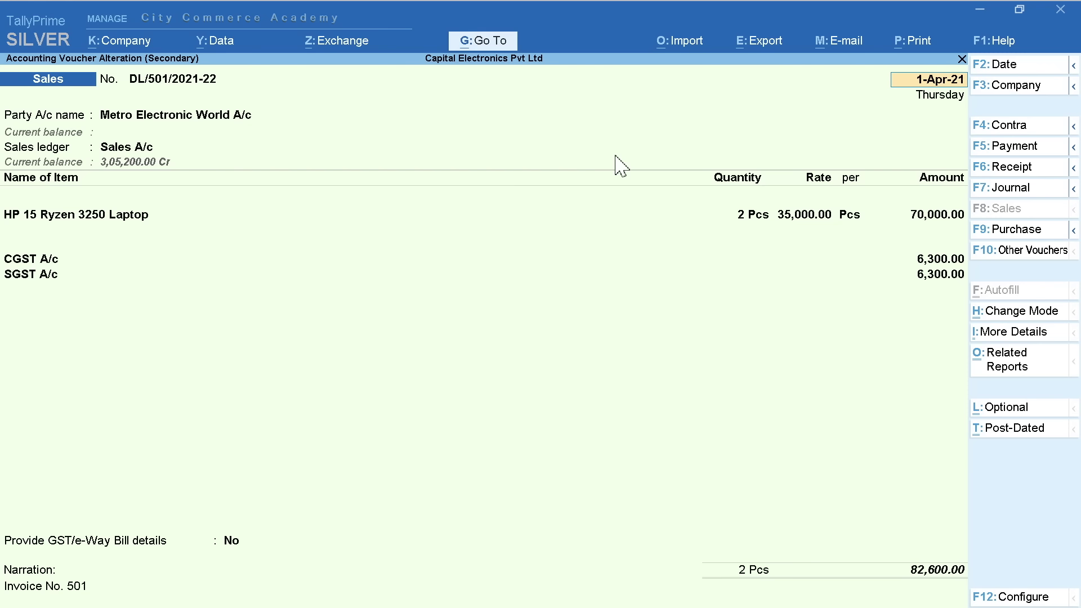
key("alt+d")
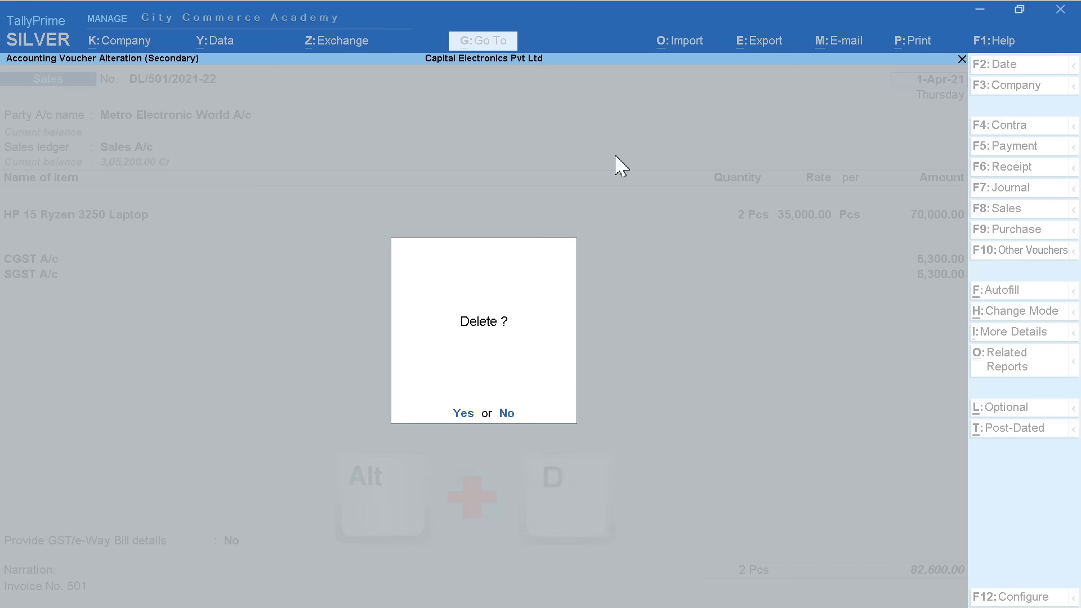
key("Escape")
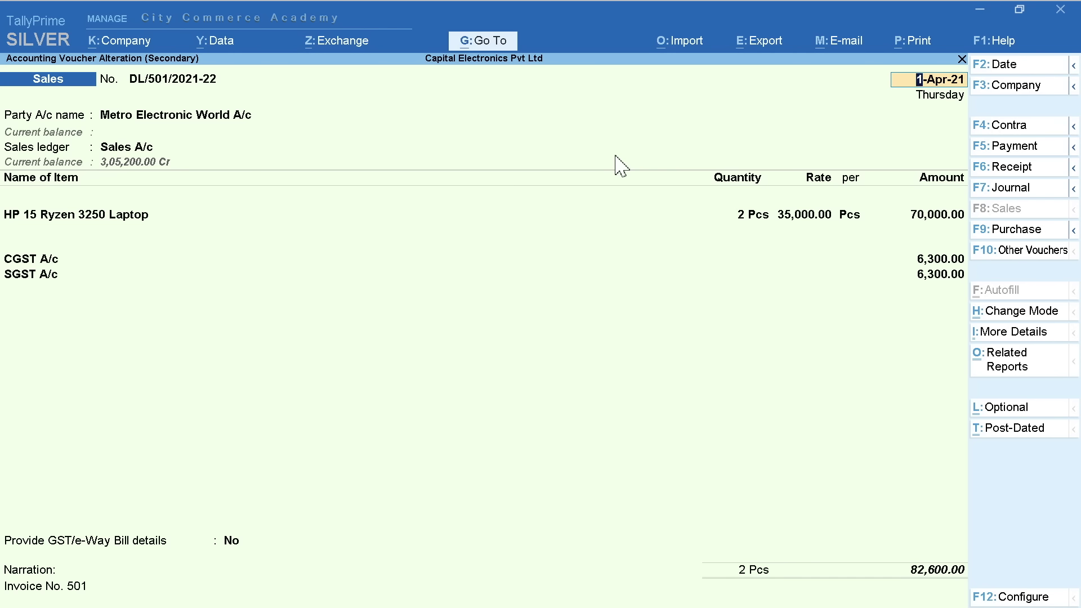
key("Escape")
key("y")
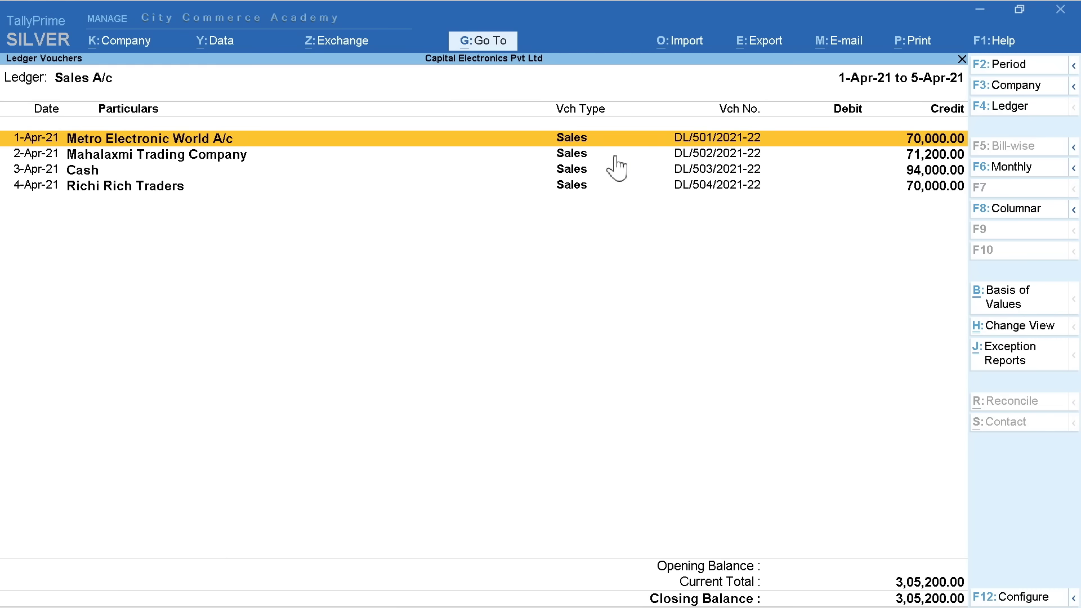
key("alt")
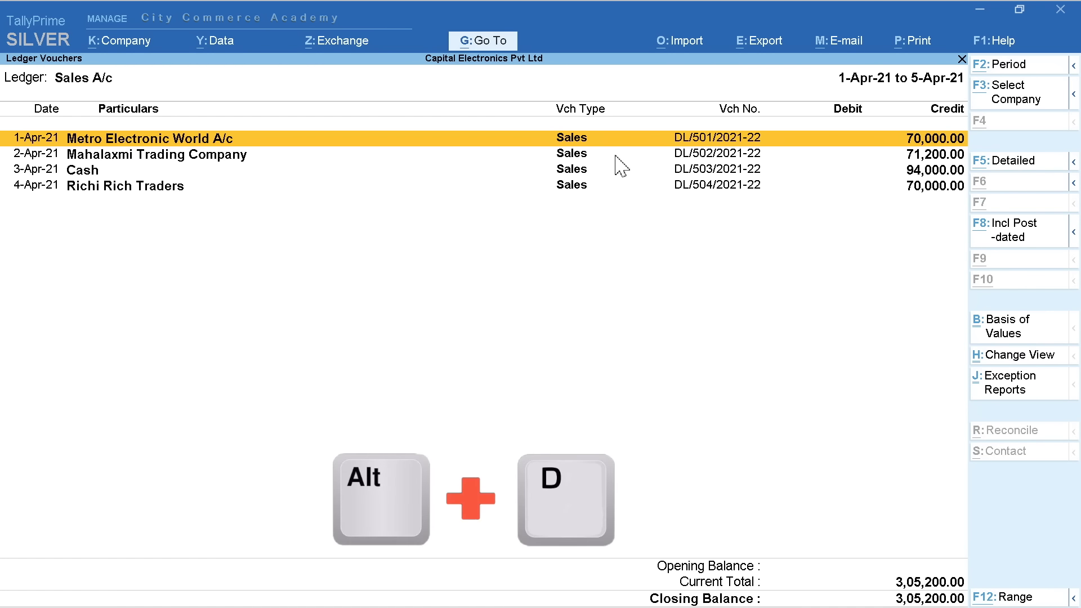
key("alt+d")
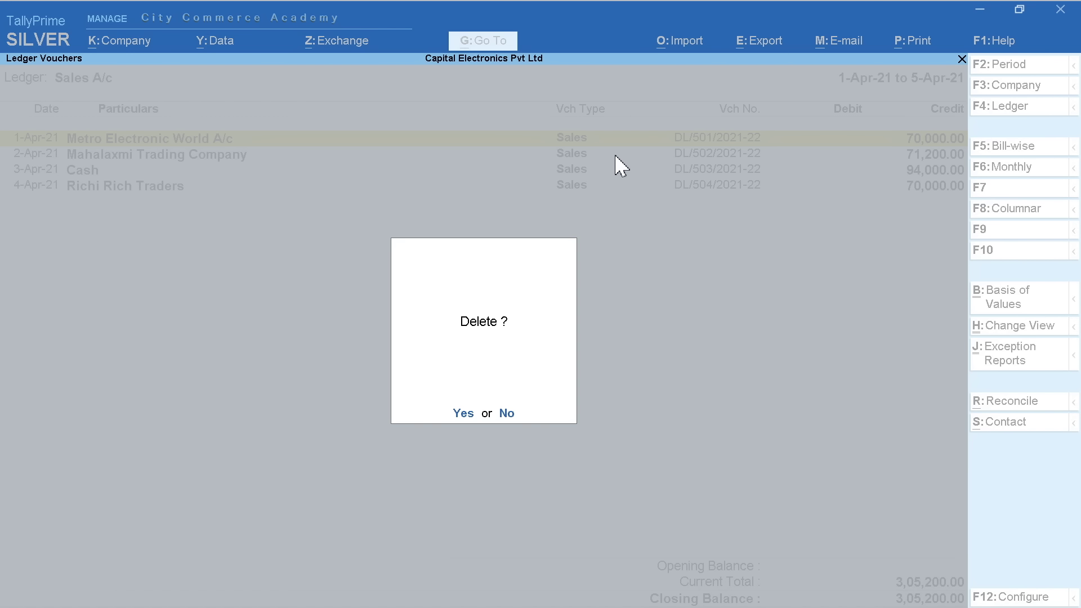
key("Escape")
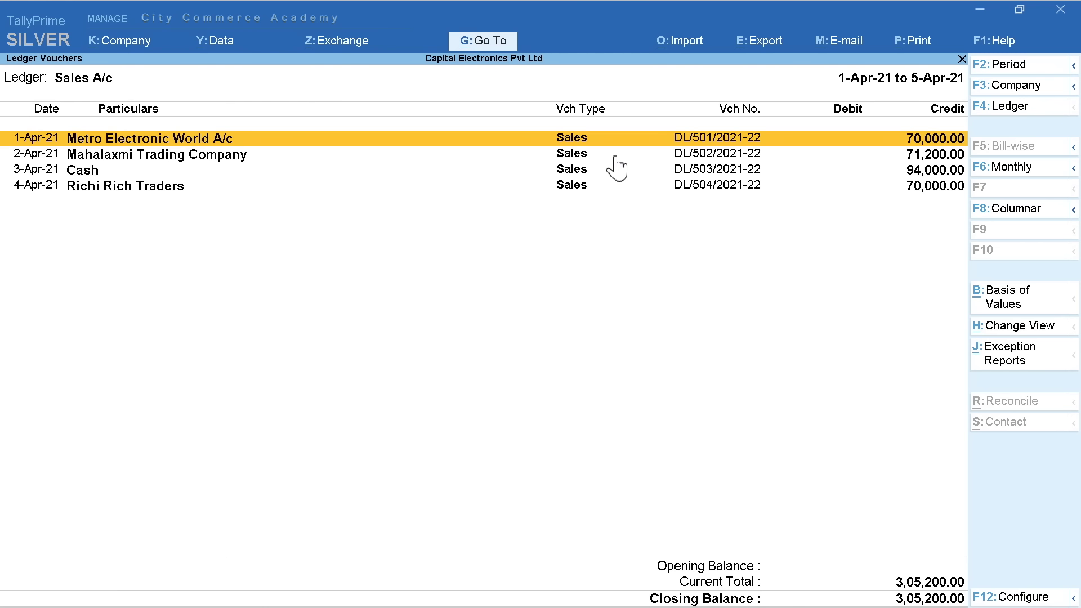
Mark all four sales vouchers, request deletion, cancel it, and close the Sales ledger
key("space")
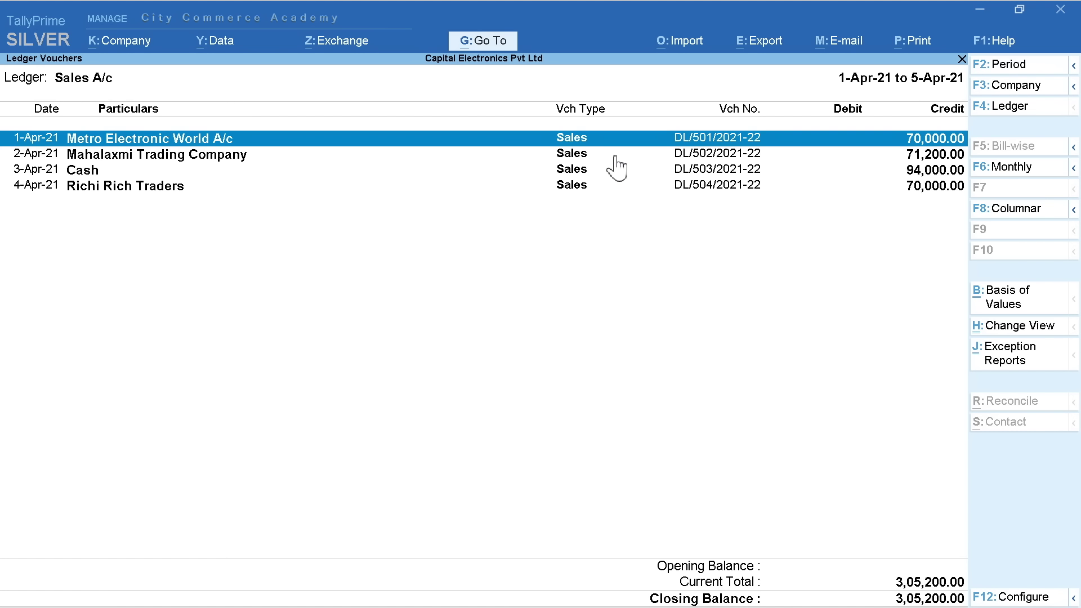
key("Down")
key("space")
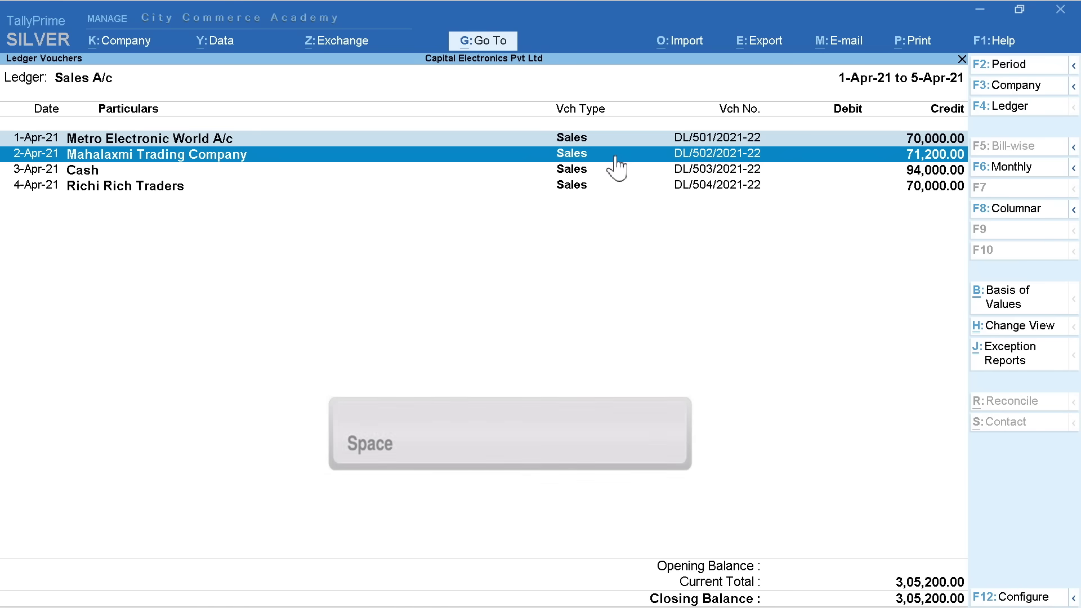
key("Down")
key("space")
key("Down")
key("space")
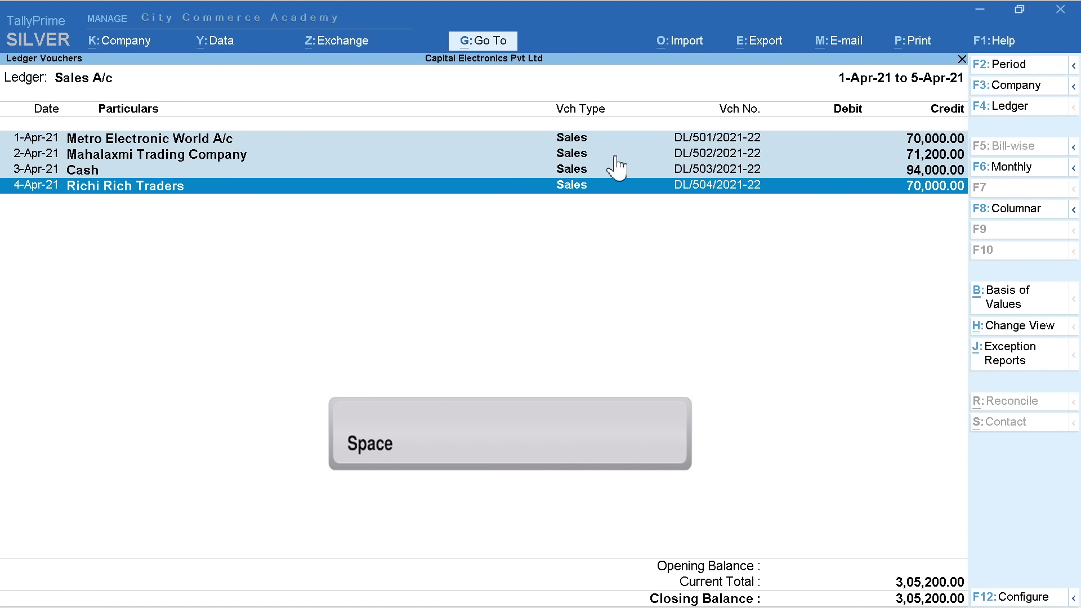
key("alt")
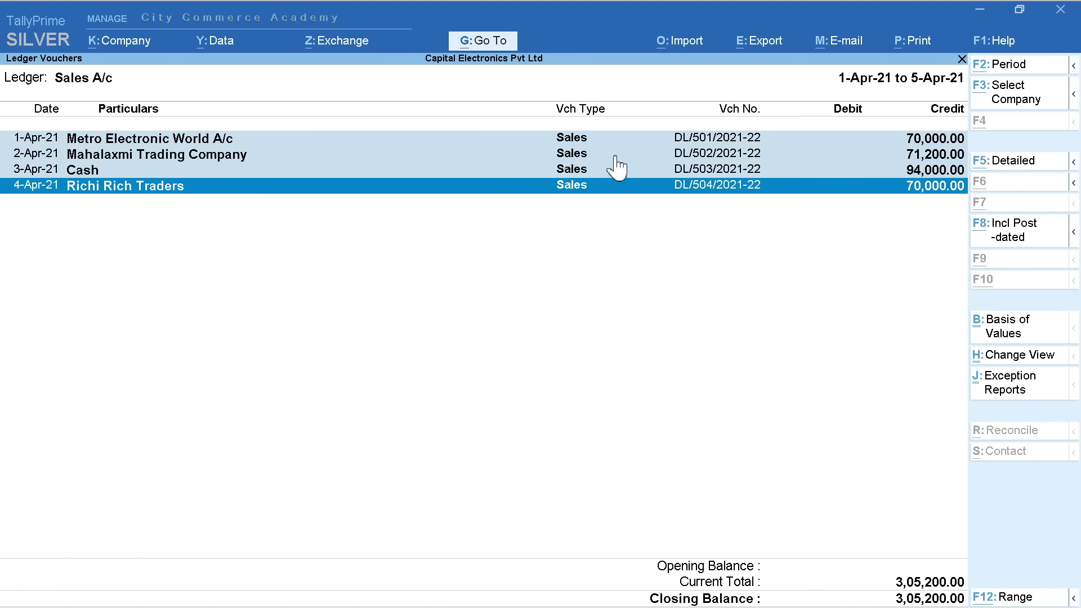
key("alt+d")
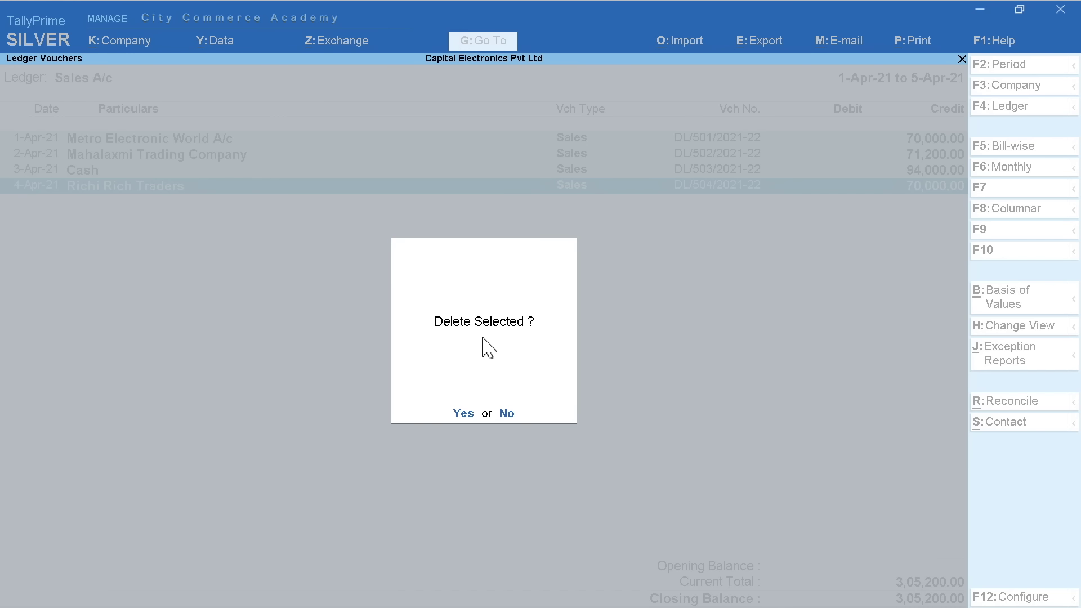
key("Escape")
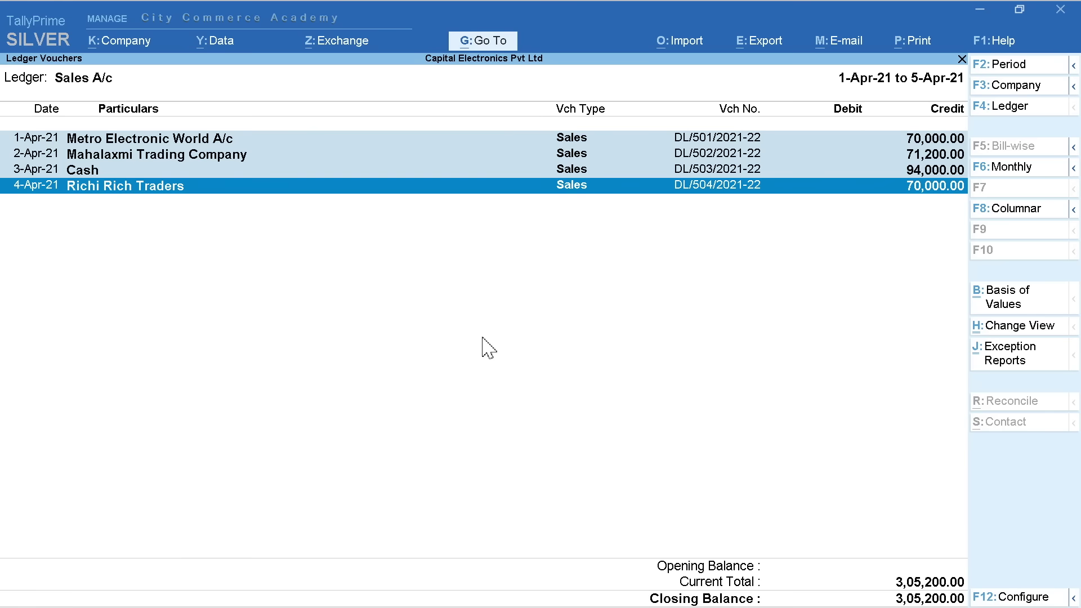
key("Escape")
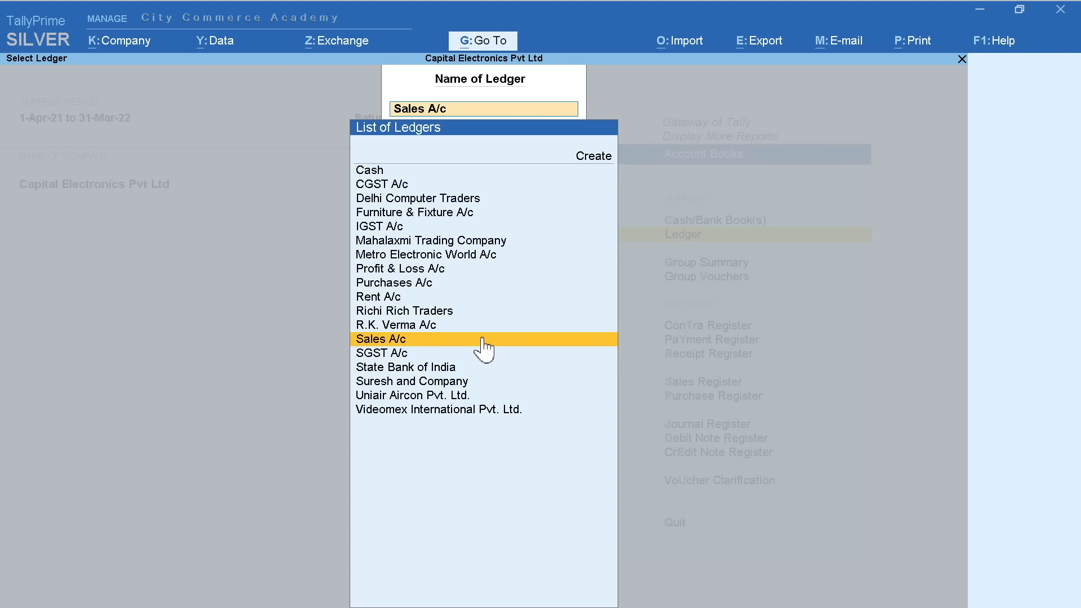
Open the Cash contra voucher from the State Bank of India ledger
key("Down")
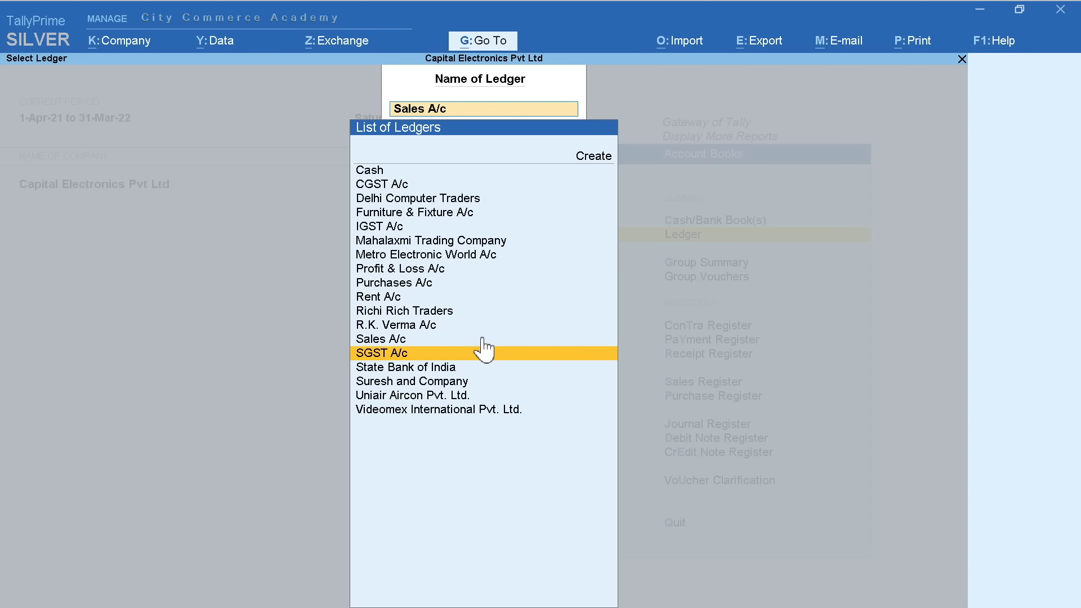
key("Down")
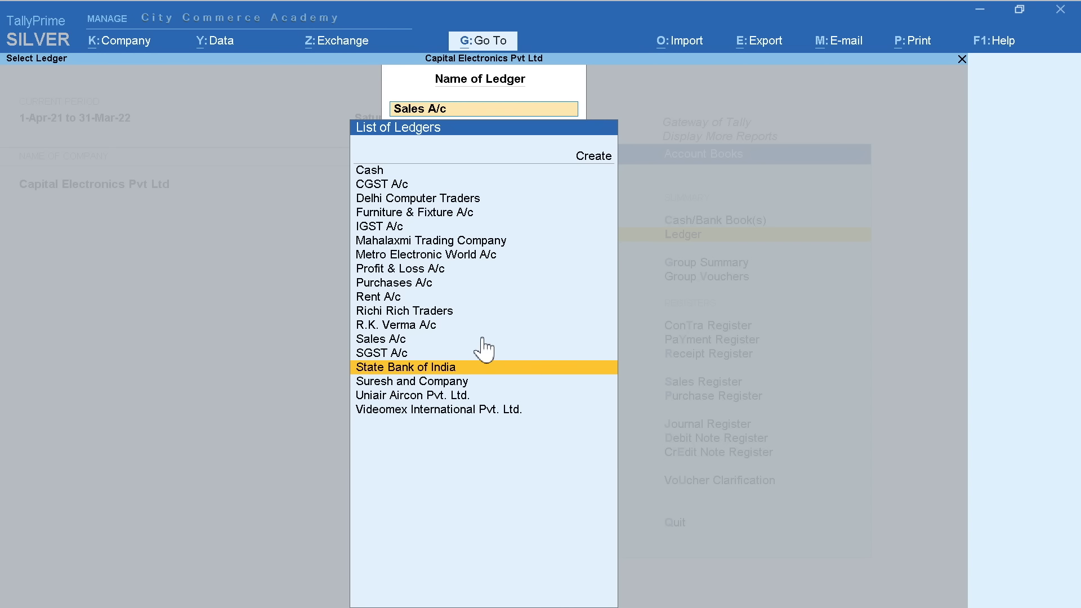
key("Return")
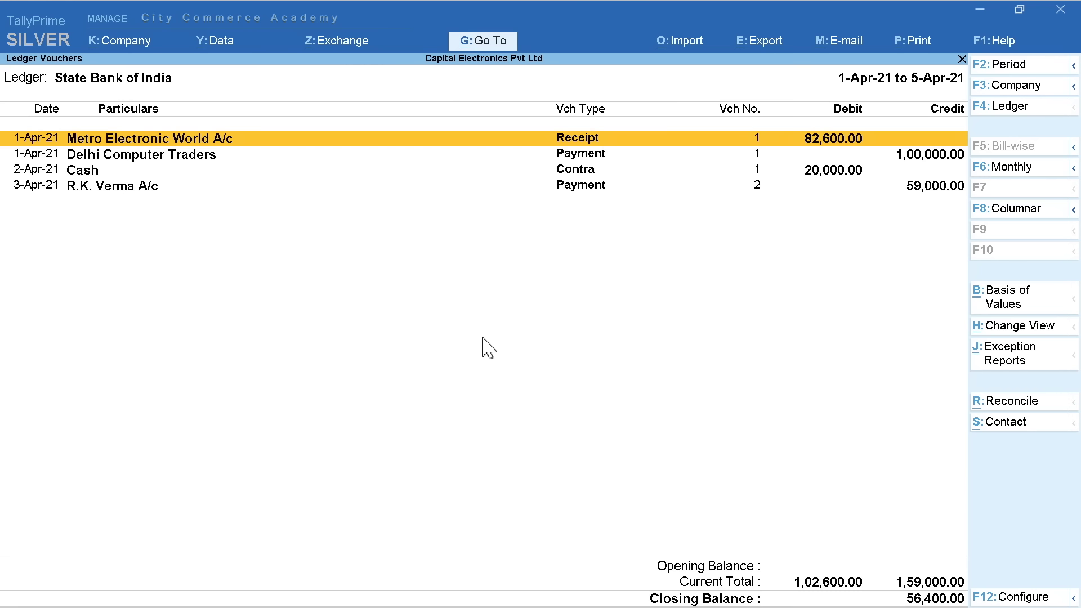
key("Down")
key("Down")
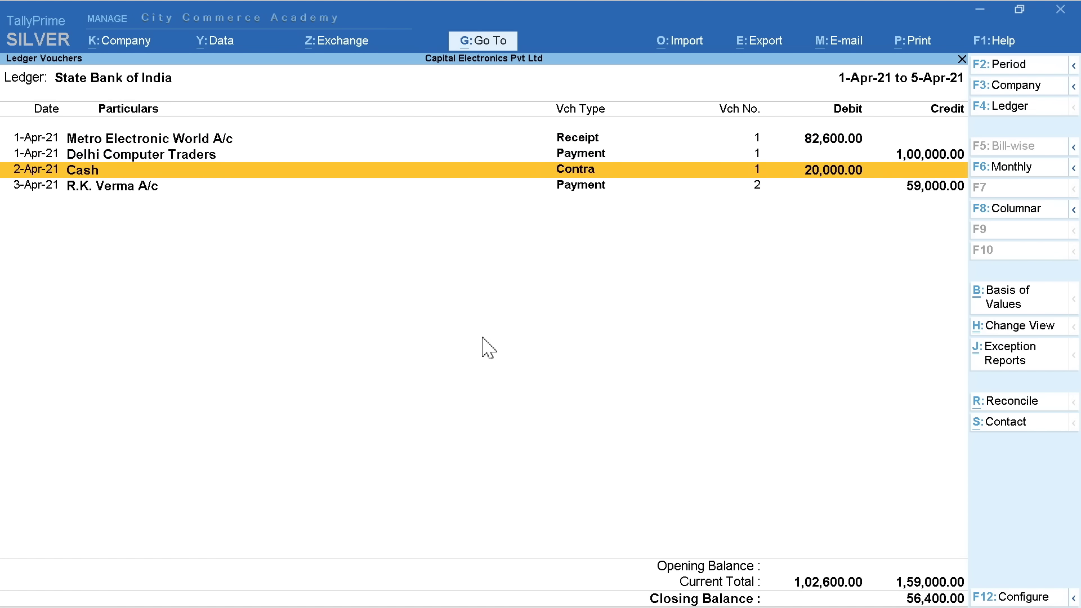
key("Return")
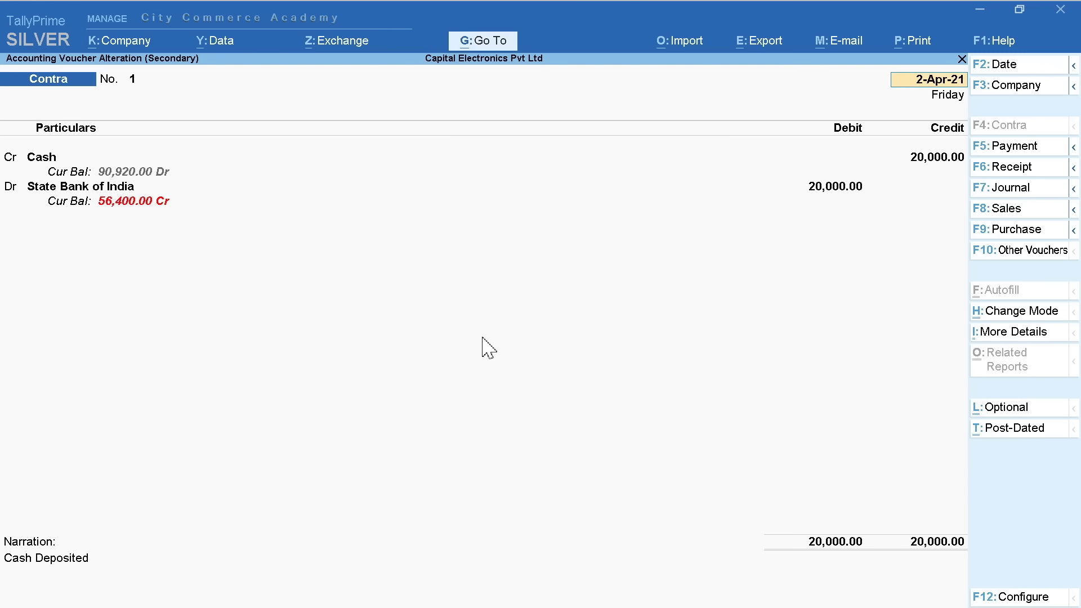
Duplicate it as Contra No. 2 dated 3-Apr-21, depositing 20,000 cash into State Bank of India
key("Page_Down")
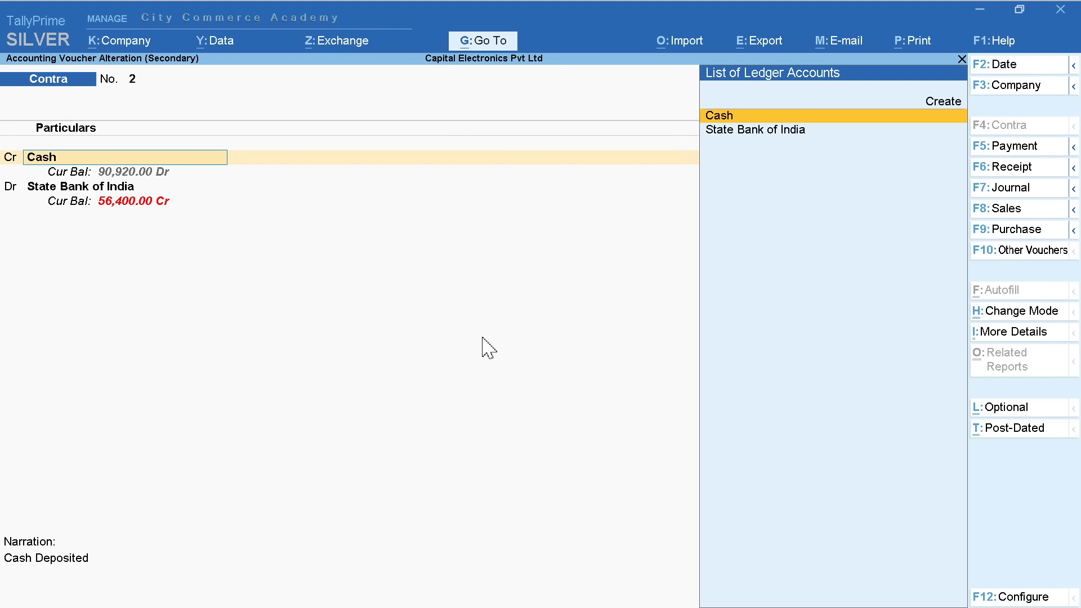
key("Return")
key("Return")
key("Return")
key("Return")
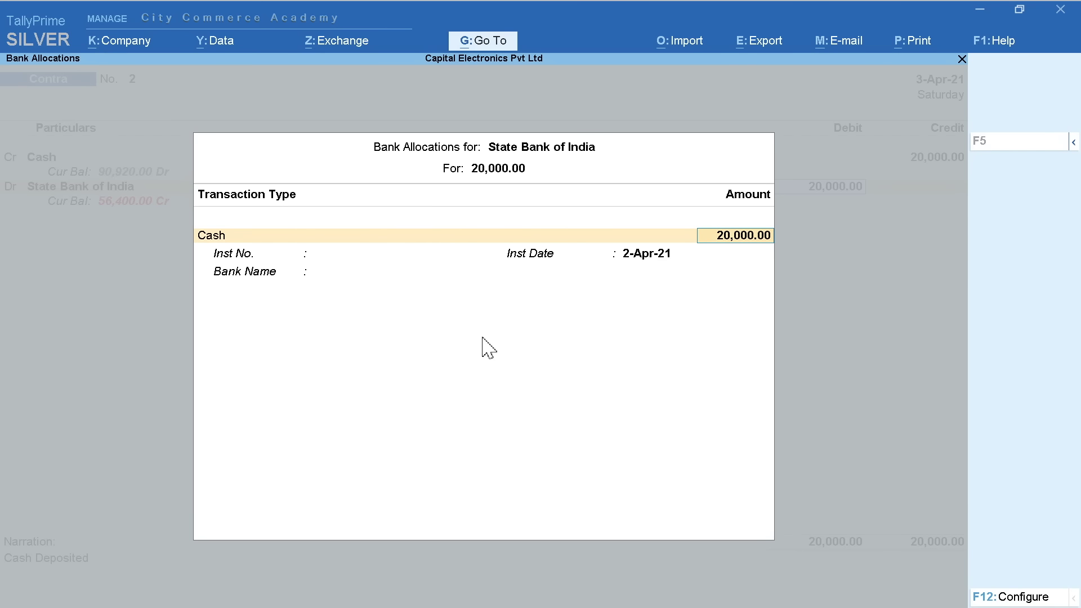
key("Return")
key("Return")
key("ctrl+a")
key("Return")
key("Return")
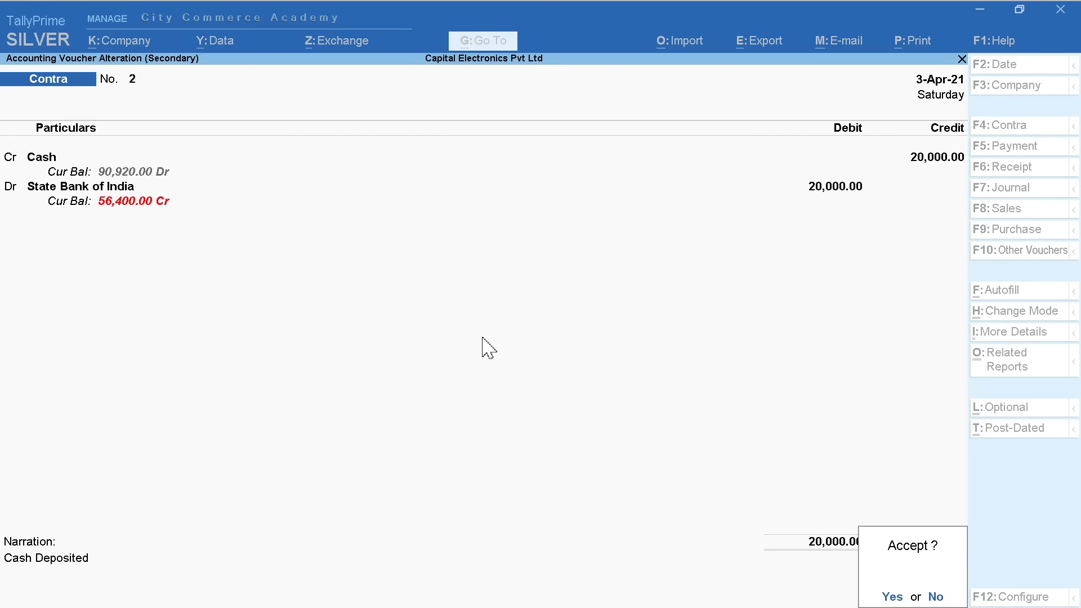
key("Return")
key("Escape")
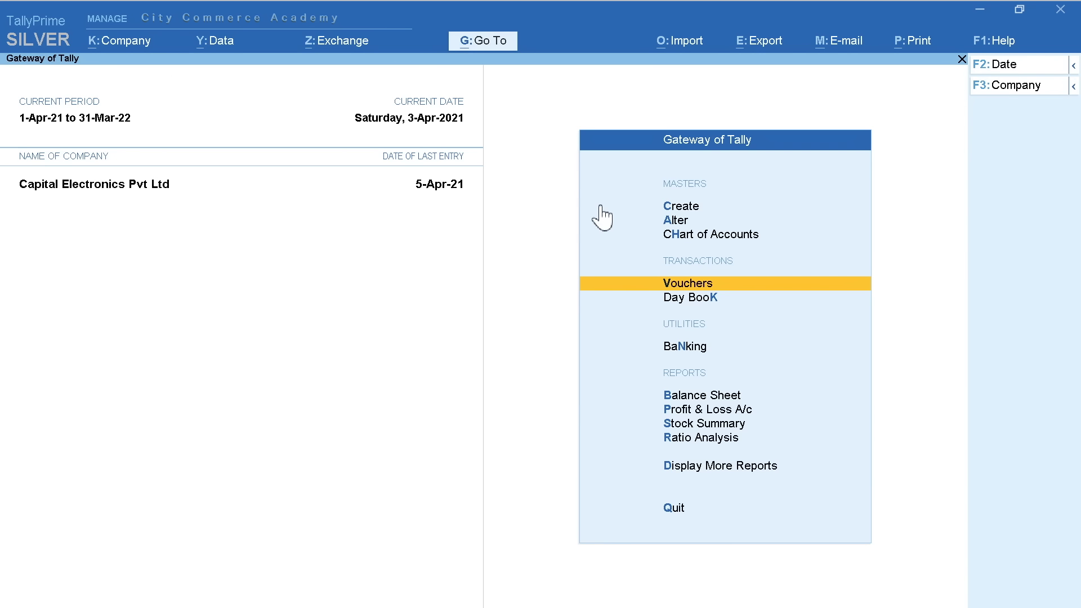
key("Down")
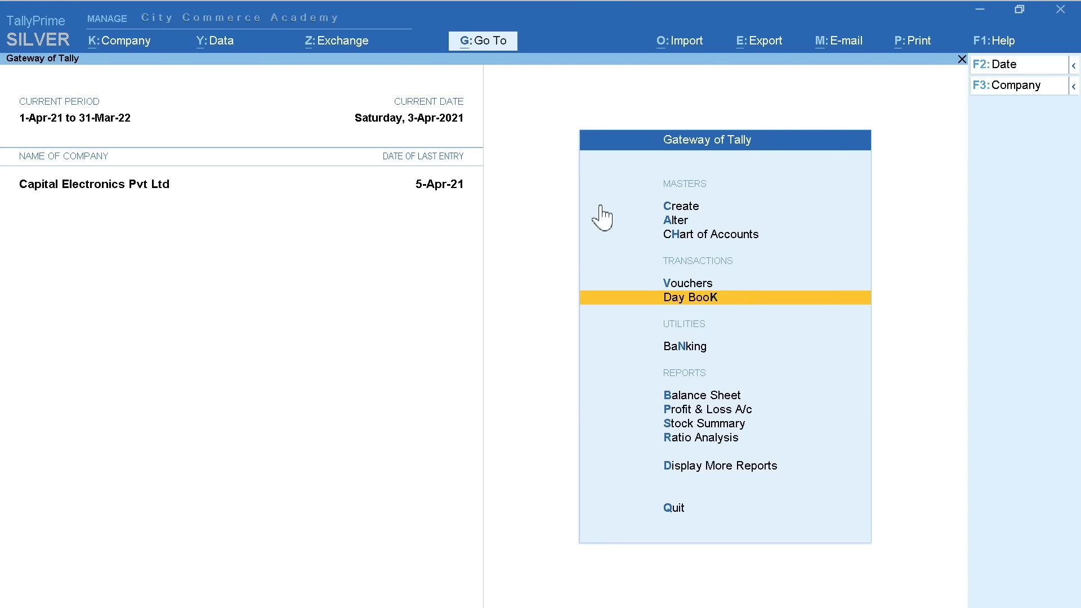
Set the Day Book period from 1-Apr-21 to 10-Apr-21
key("Return")
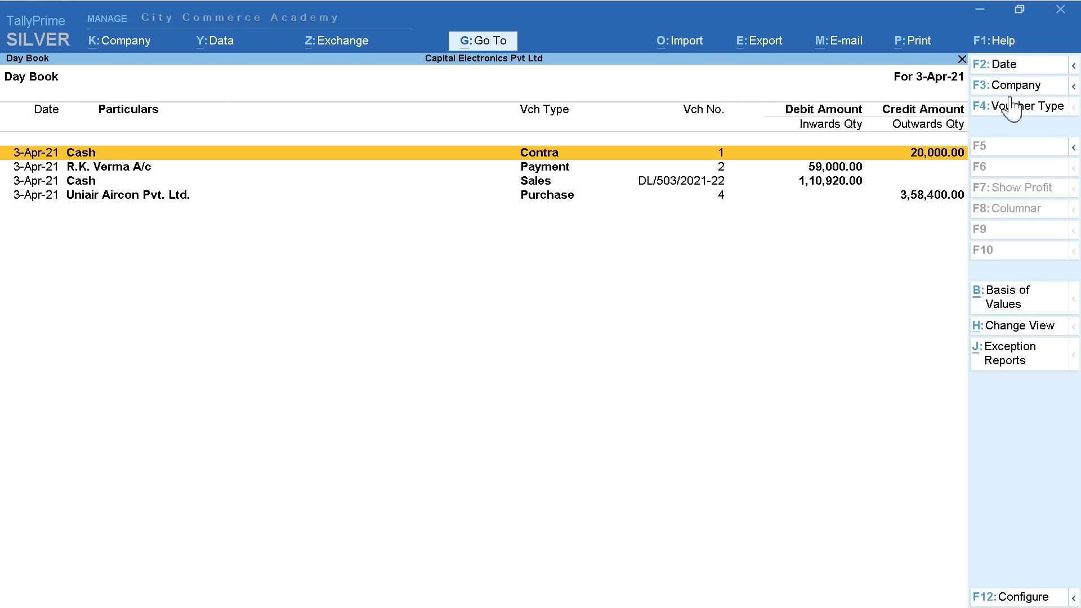
left_click(1072, 68)
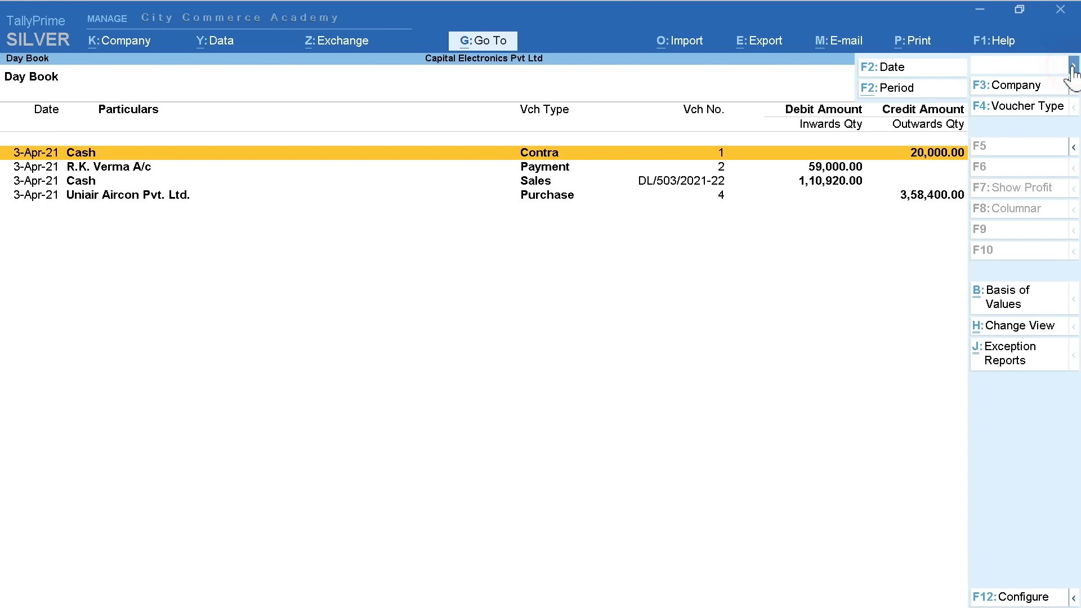
left_click(912, 88)
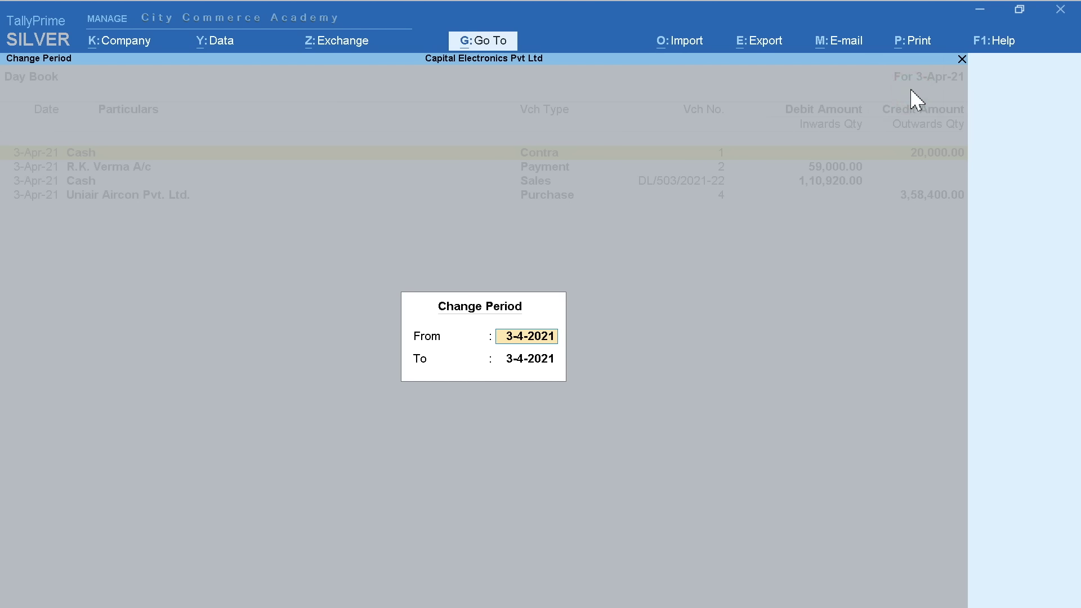
type("1-4")
key("Return")
key("Return")
type("10")
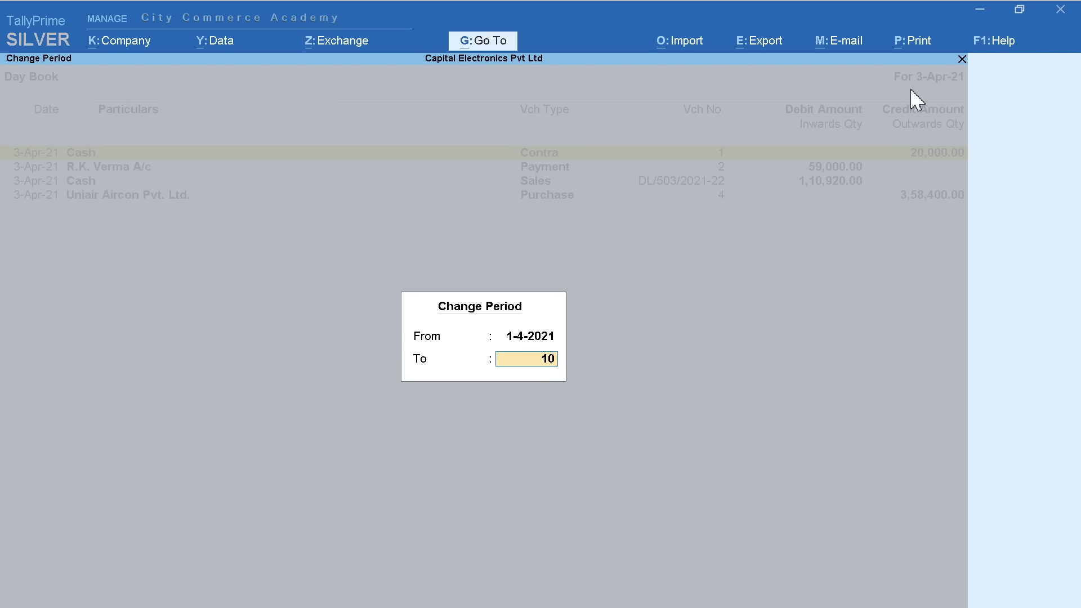
key("Return")
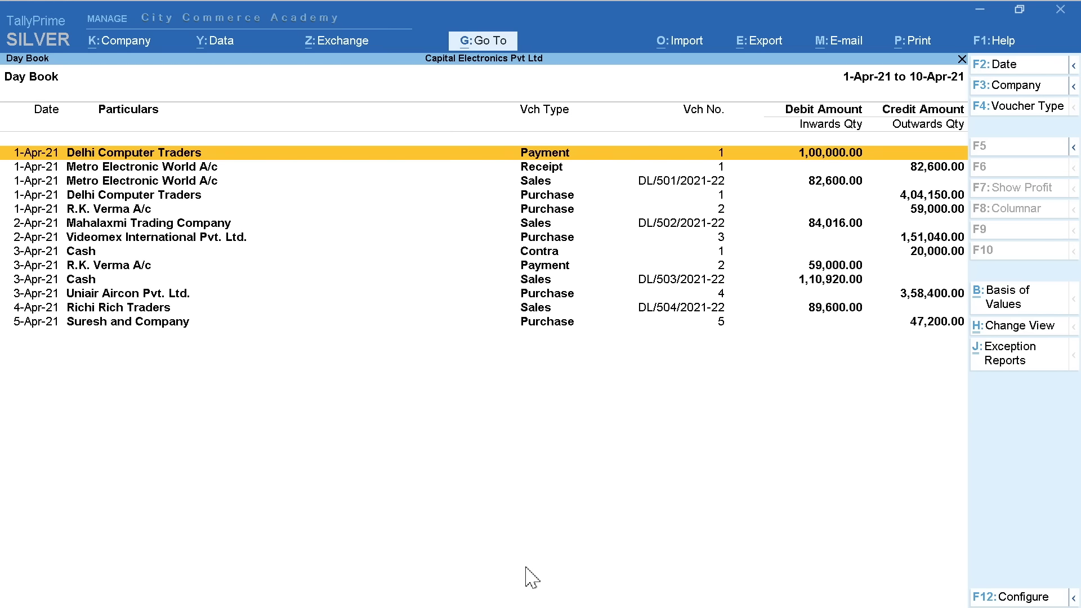
Expand and collapse the Delhi Computer Traders payment and Metro Electronic World receipt and sales entries
key("shift+Return")
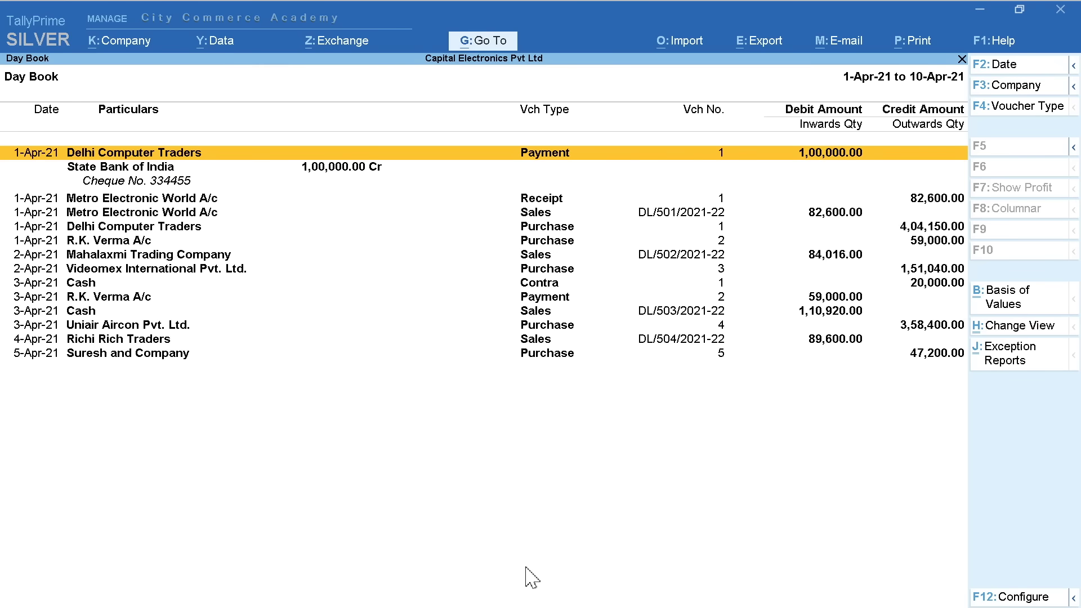
key("Down")
key("Down")
key("Down")
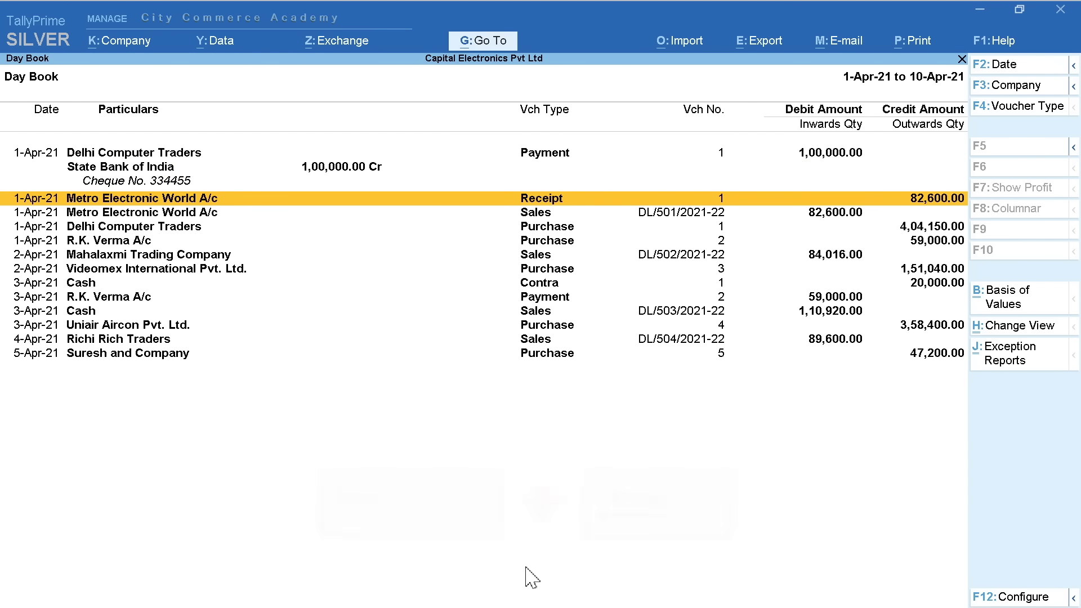
key("shift+Return")
key("Down")
key("Down")
key("Down")
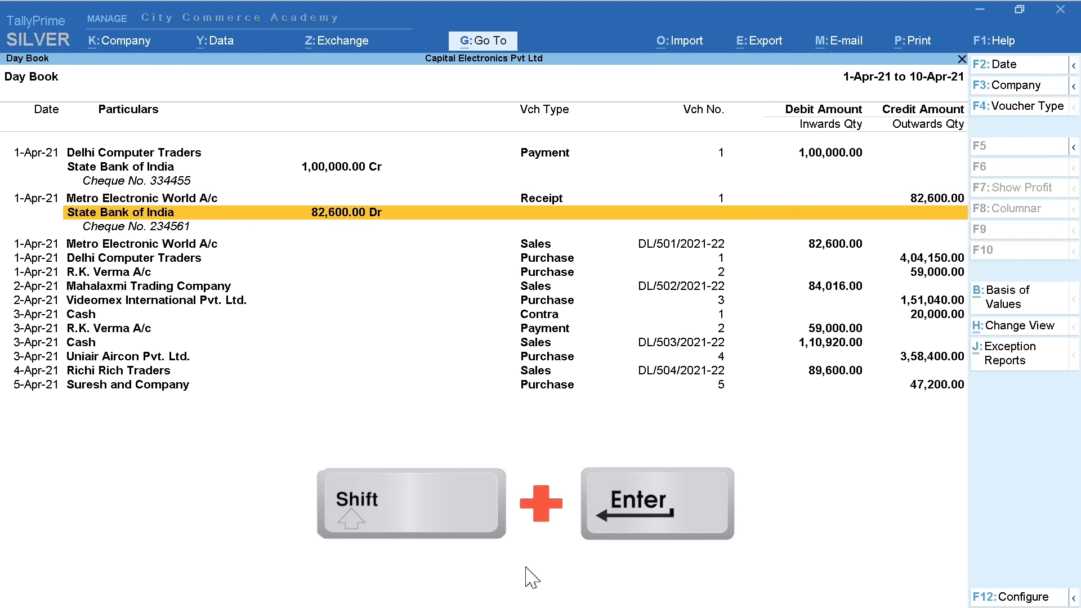
key("shift+Return")
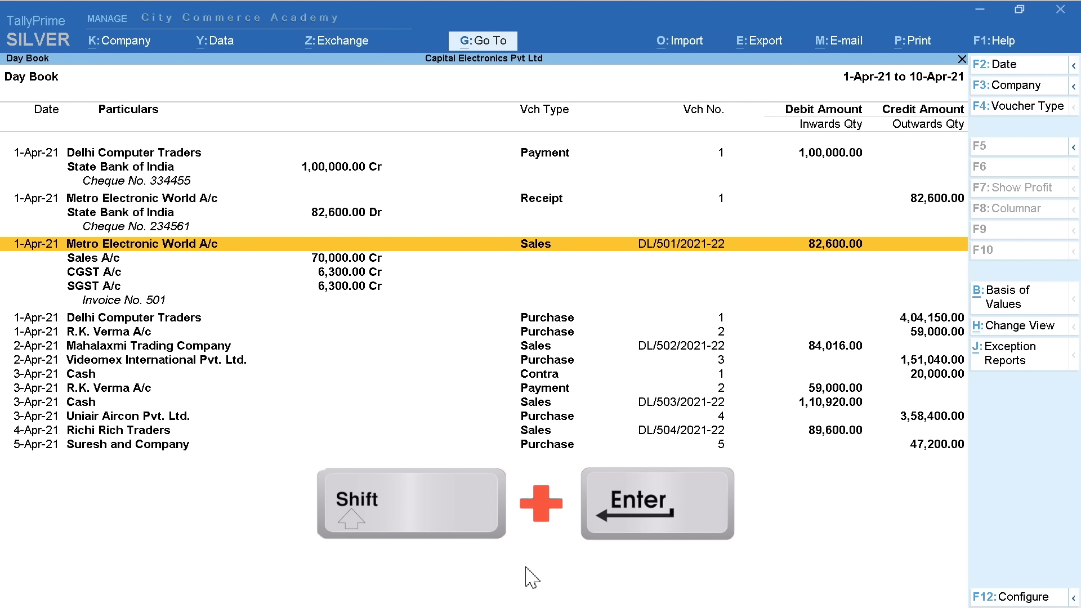
key("shift+Return")
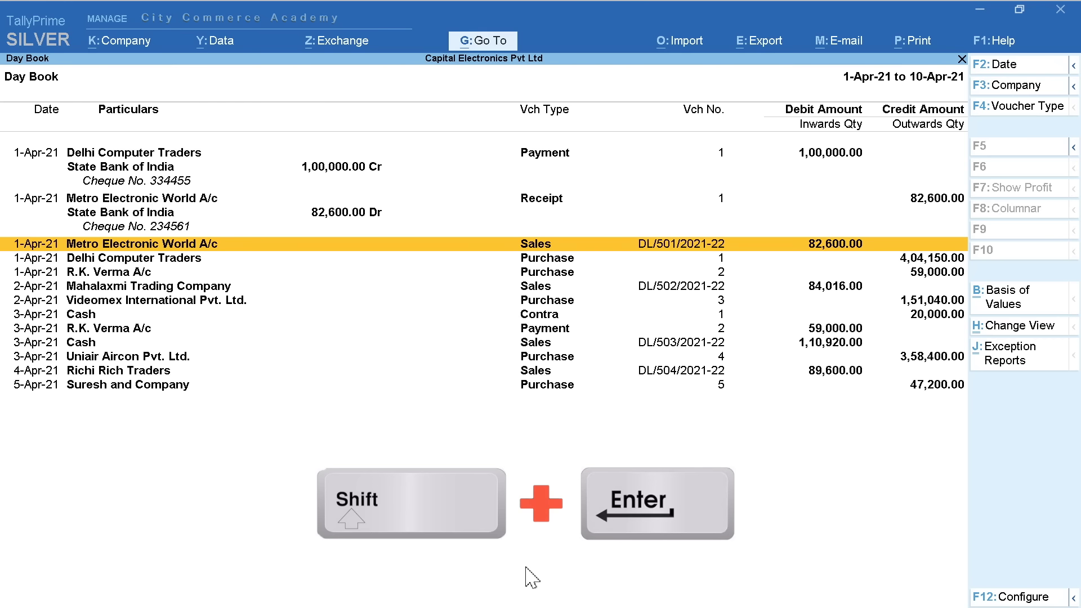
key("Up")
key("Up")
key("Up")
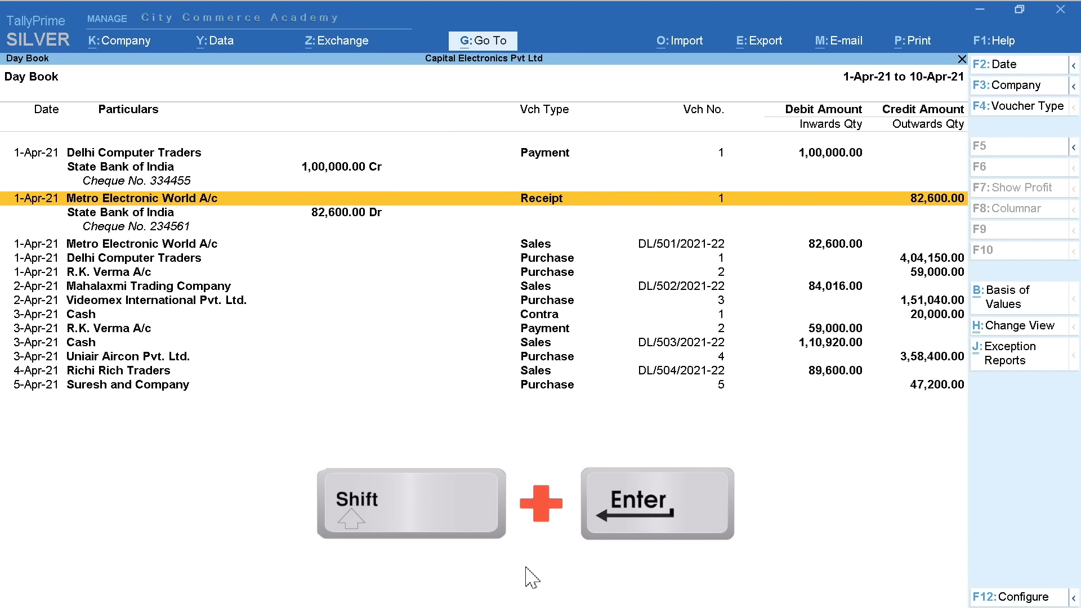
key("shift+Return")
key("Up")
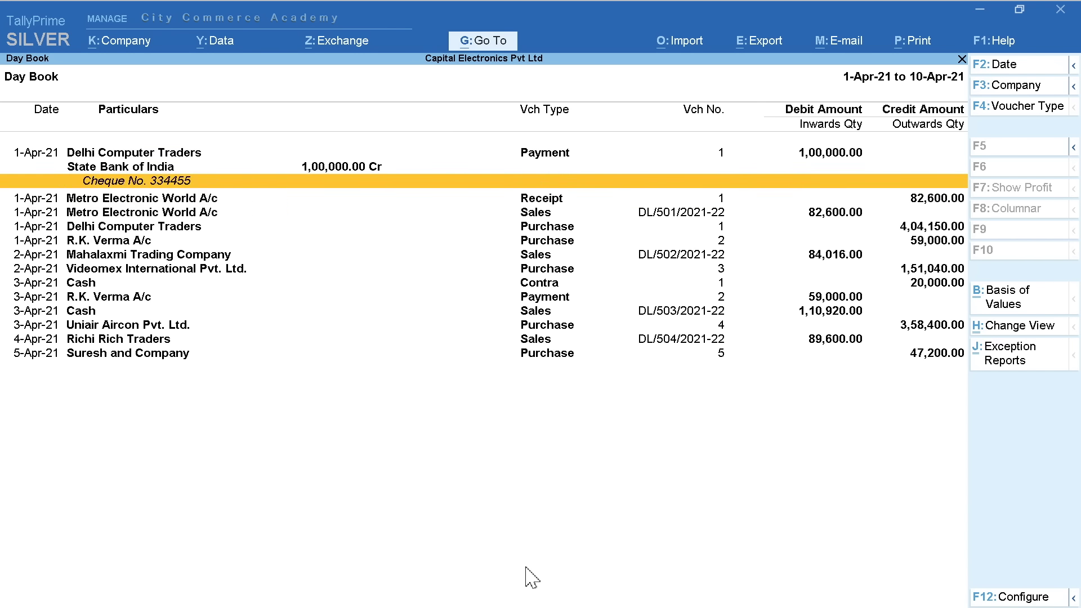
key("Up")
key("Up")
key("shift+Return")
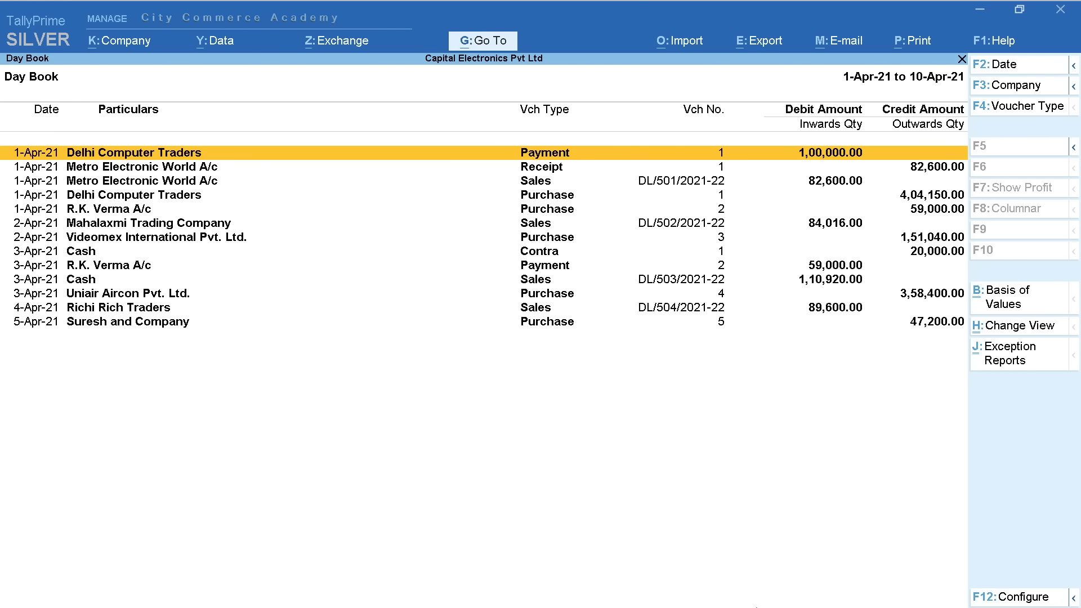
Turn on narrations and switch the Day Book to the detailed view
left_click(1010, 596)
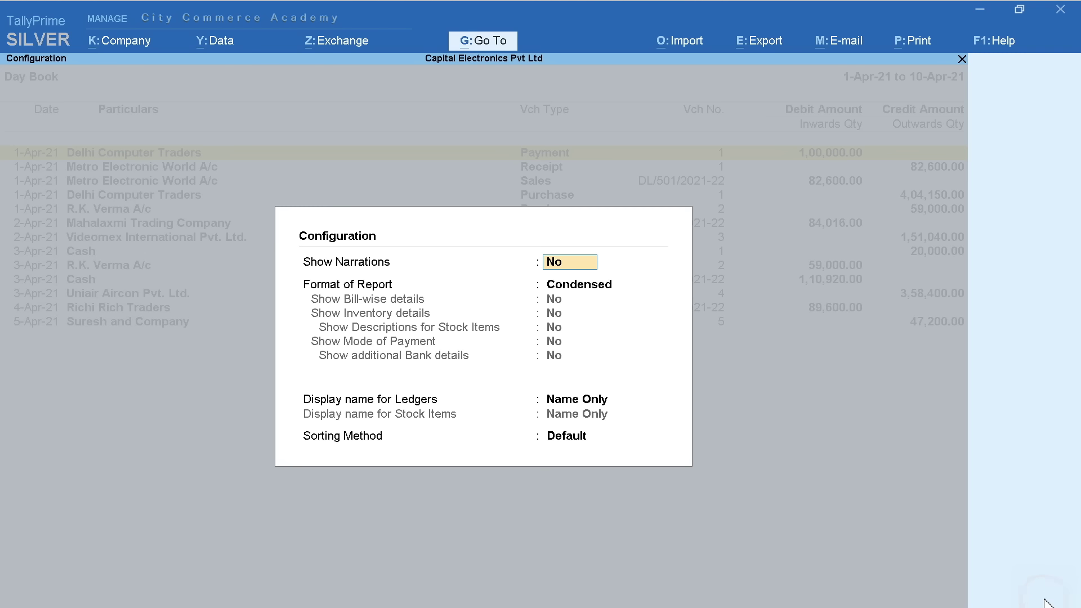
type("y")
key("Return")
key("Return")
key("Return")
key("Return")
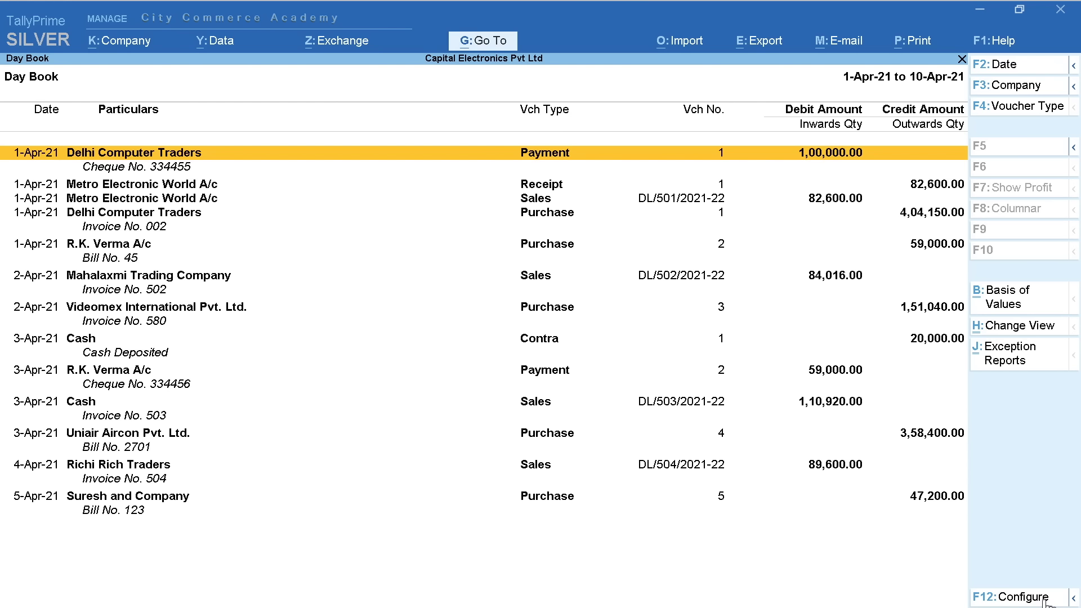
key("alt+F5")
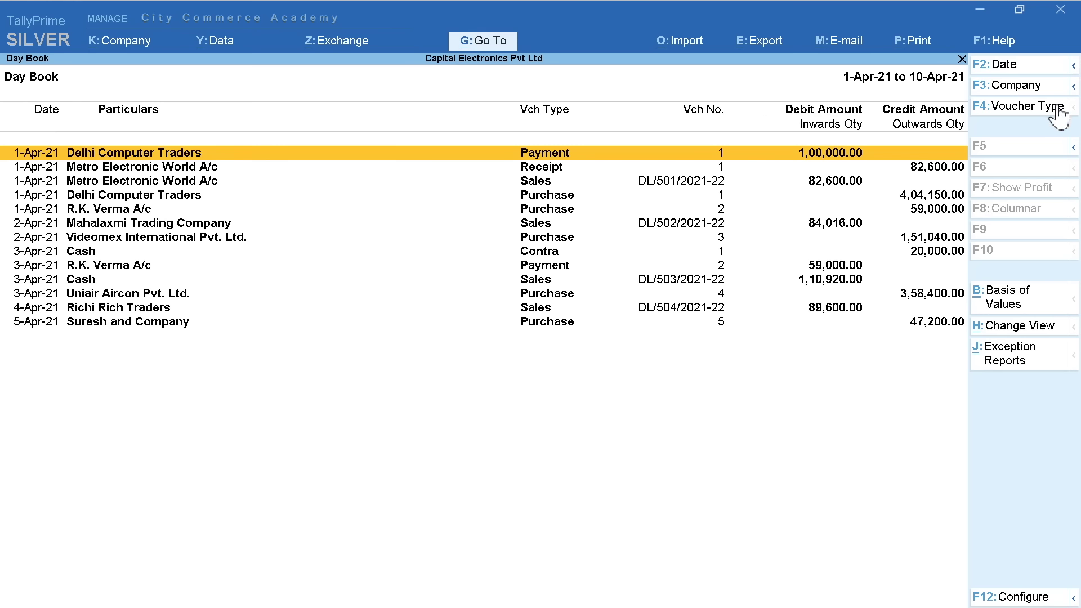
left_click(1072, 147)
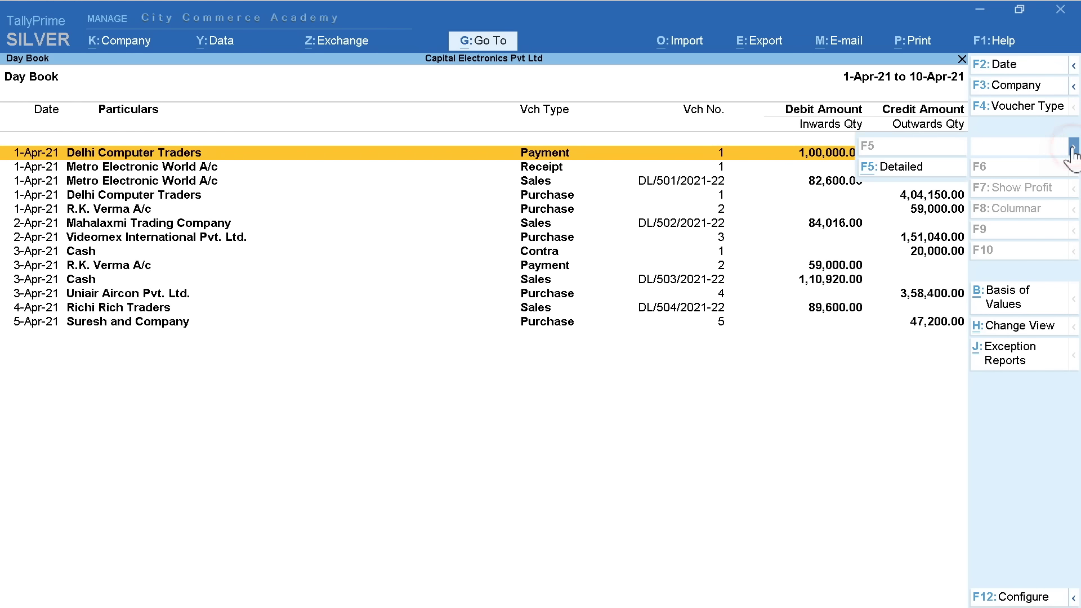
left_click(914, 167)
key("Down")
key("Down")
key("Down")
key("Down")
key("Down")
key("Down")
key("Down")
key("Down")
key("Down")
key("Down")
key("Down")
key("Down")
key("Down")
key("Down")
key("Down")
key("Down")
key("Down")
key("Down")
key("Down")
key("Down")
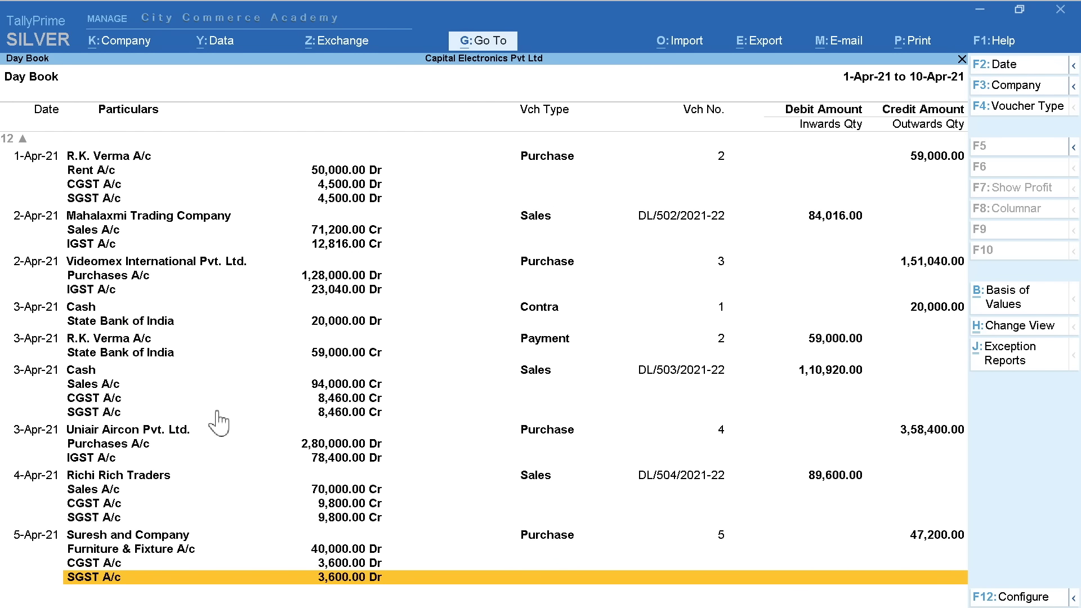
Set Show Narrations to Yes again in the configuration and accept it
left_click(1004, 595)
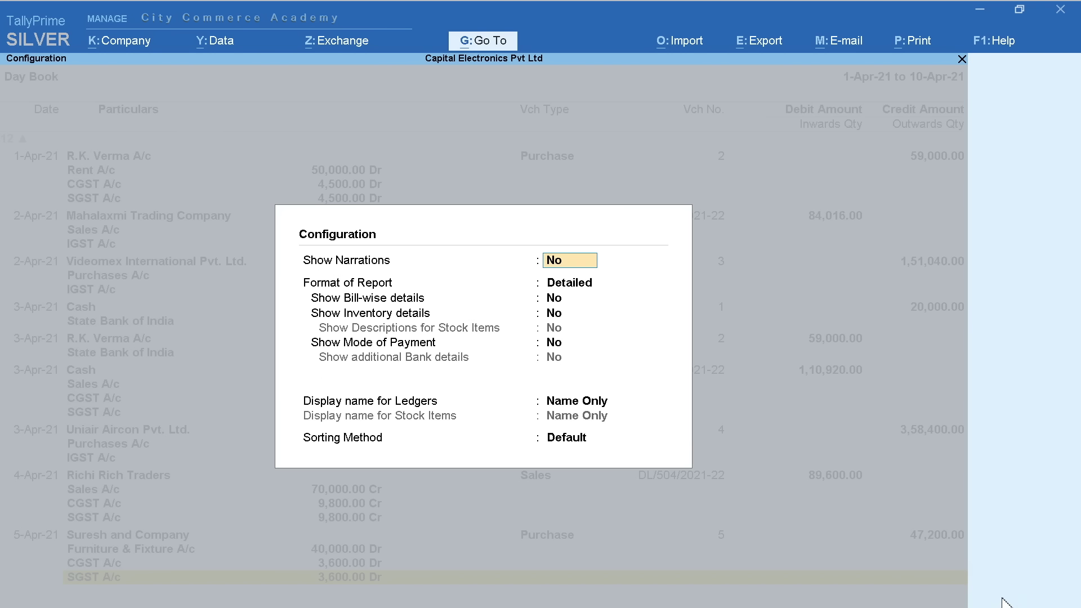
key("y")
key("Return")
key("Return")
key("Return")
key("Return")
key("ctrl+a")
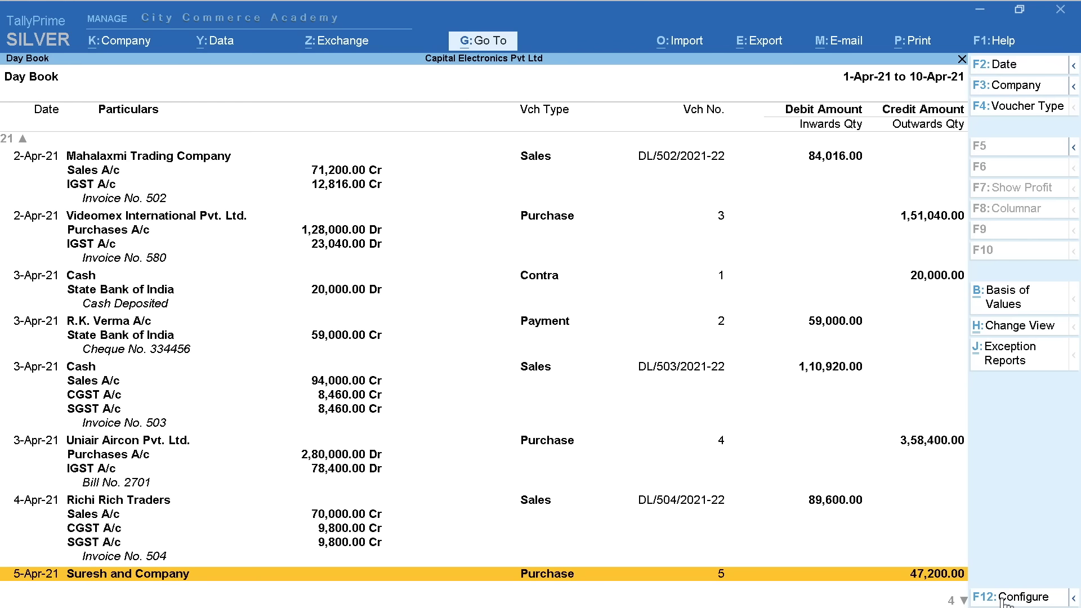
key("Up")
key("Up")
key("Up")
key("Up")
key("Up")
key("Up")
key("Up")
key("Up")
key("Up")
key("Up")
key("Up")
key("Up")
key("Up")
key("Up")
key("Up")
key("Up")
key("Up")
key("Up")
key("Up")
key("Up")
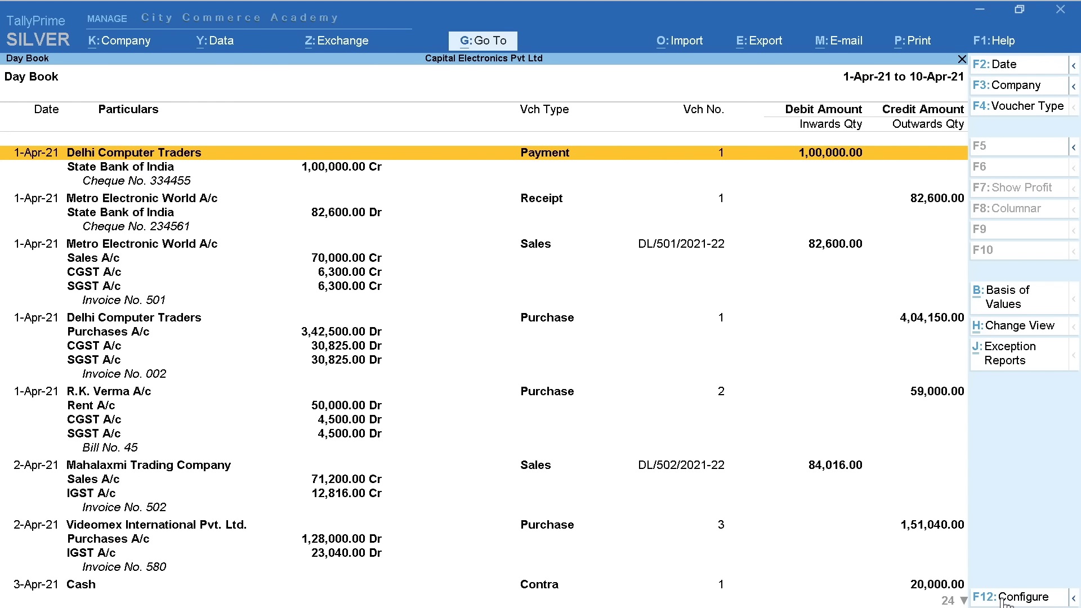
Review the detailed Day Book entries down to Suresh and Company's Bill No. 123
key("Down")
key("Down")
key("Down")
key("Down")
key("Down")
key("Down")
key("Down")
key("Down")
key("Down")
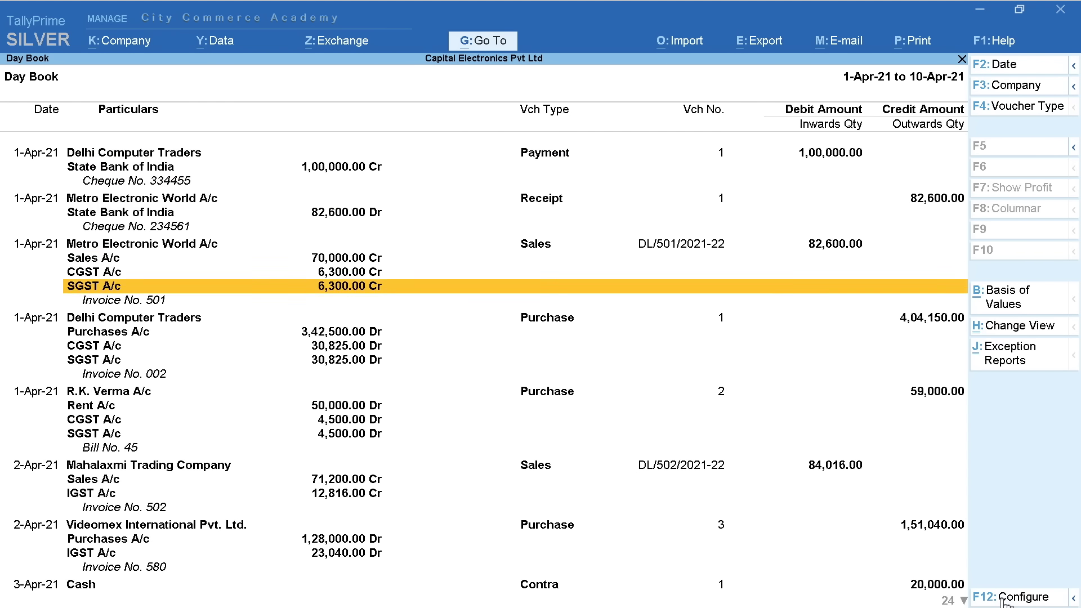
key("Down")
key("Down")
key("Down")
key("Down")
key("Down")
key("Down")
key("Down")
key("Down")
key("Down")
key("Down")
key("Down")
key("Down")
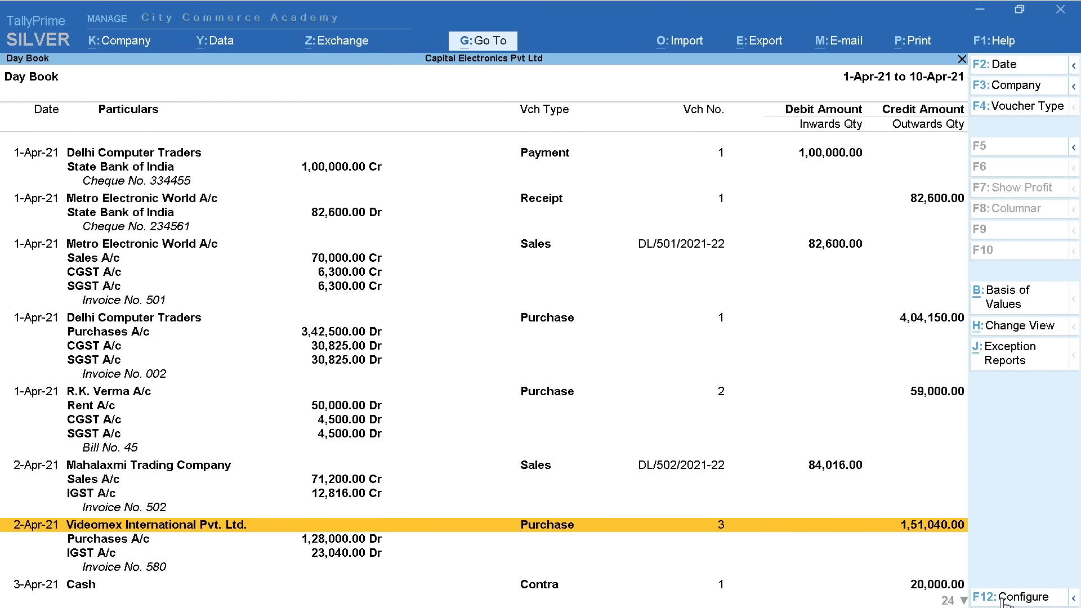
key("Down")
key("Down")
key("Down")
key("Down")
key("Down")
key("Down")
key("Down")
key("Down")
key("Down")
key("Down")
key("Down")
key("Down")
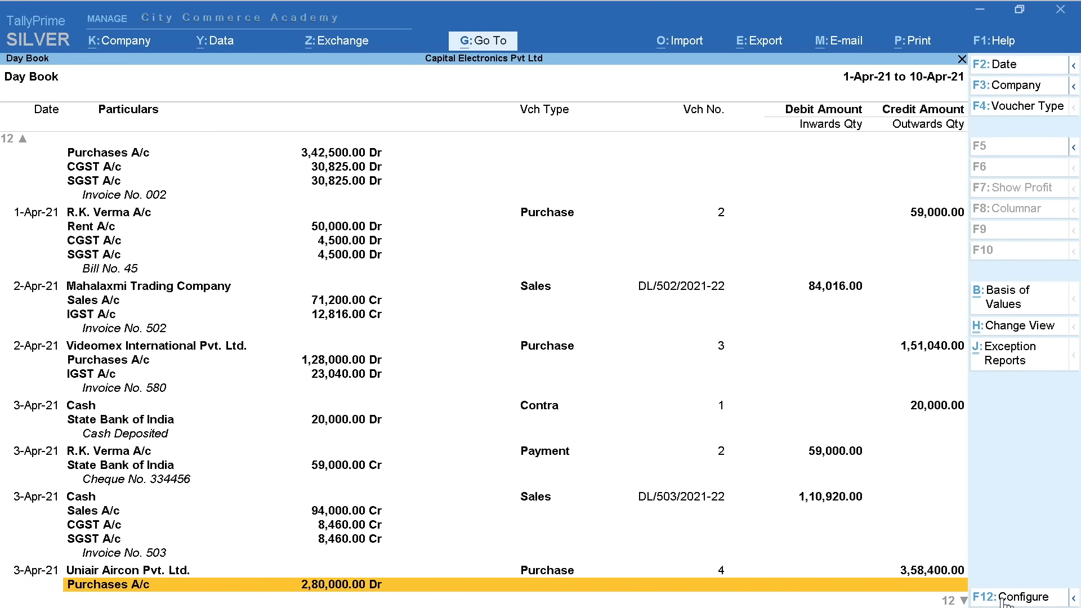
key("Down")
key("Down")
key("Down")
key("Down")
key("Down")
key("Down")
key("Down")
key("Down")
key("Down")
key("Down")
key("Down")
key("Down")
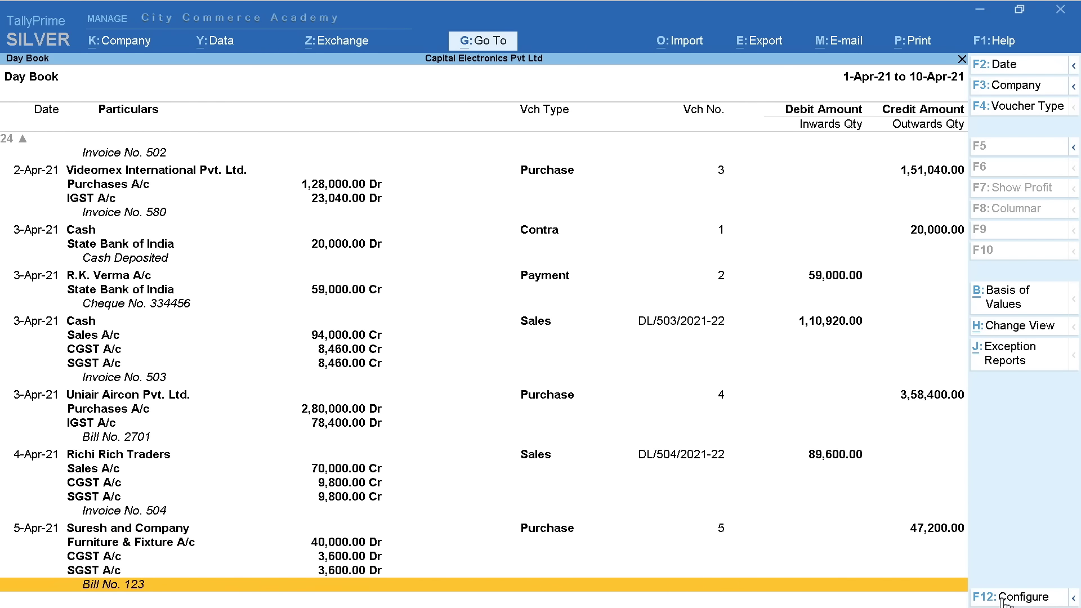
key("Up")
key("Up")
key("Up")
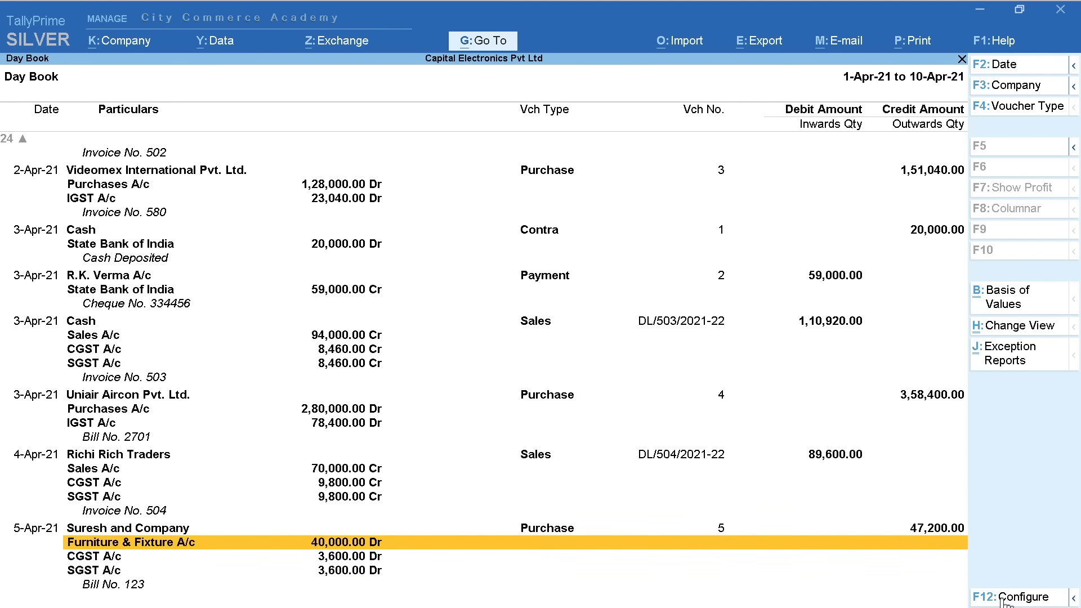
key("Up")
Open the Suresh and Company purchase voucher, cancel its deletion, and exit to the Gateway
key("Return")
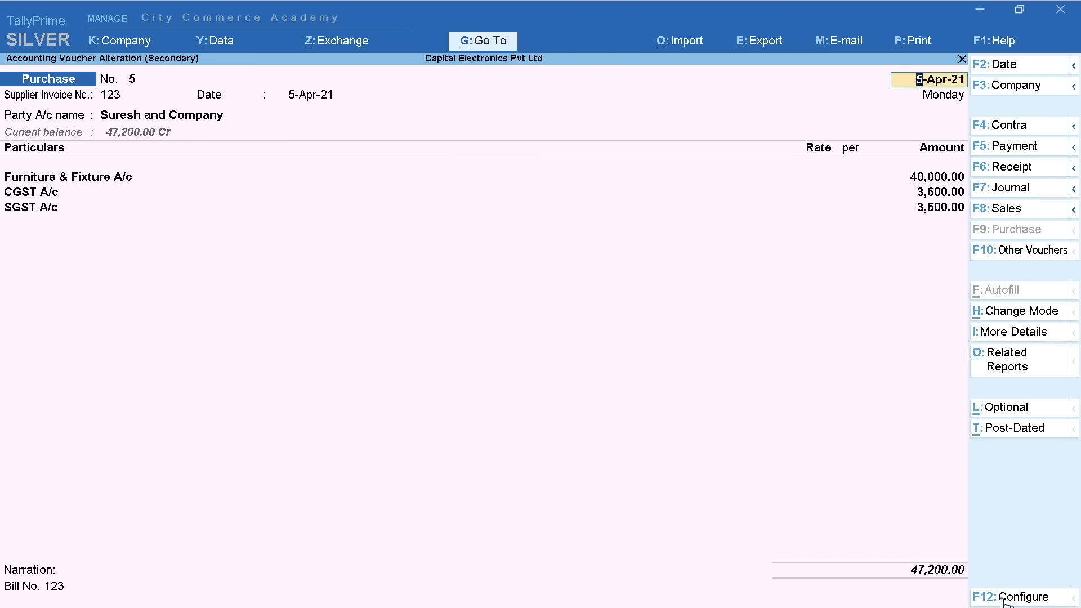
key("alt+d")
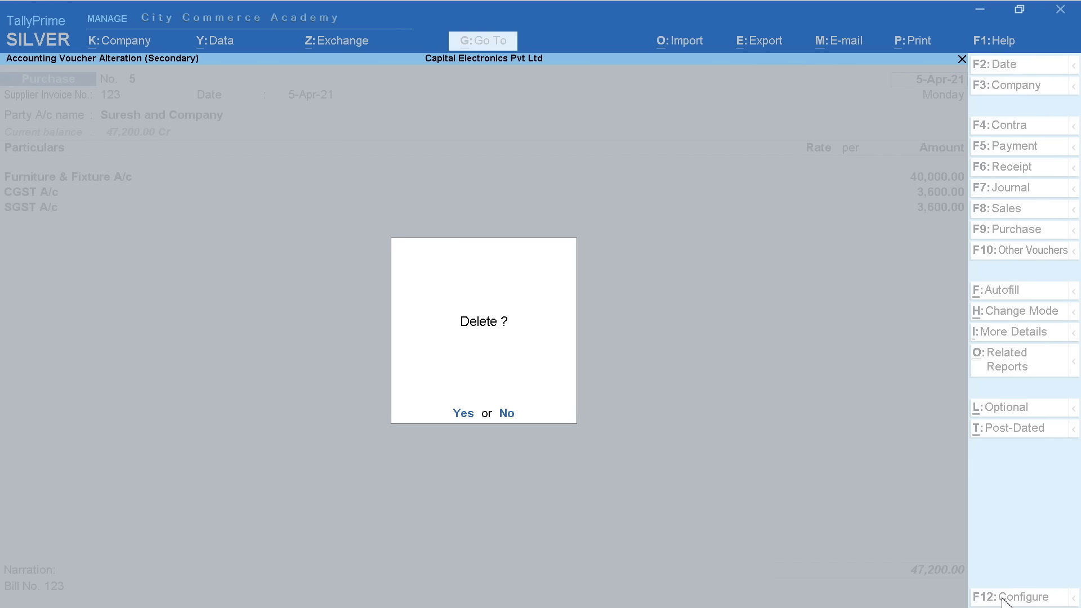
key("Escape")
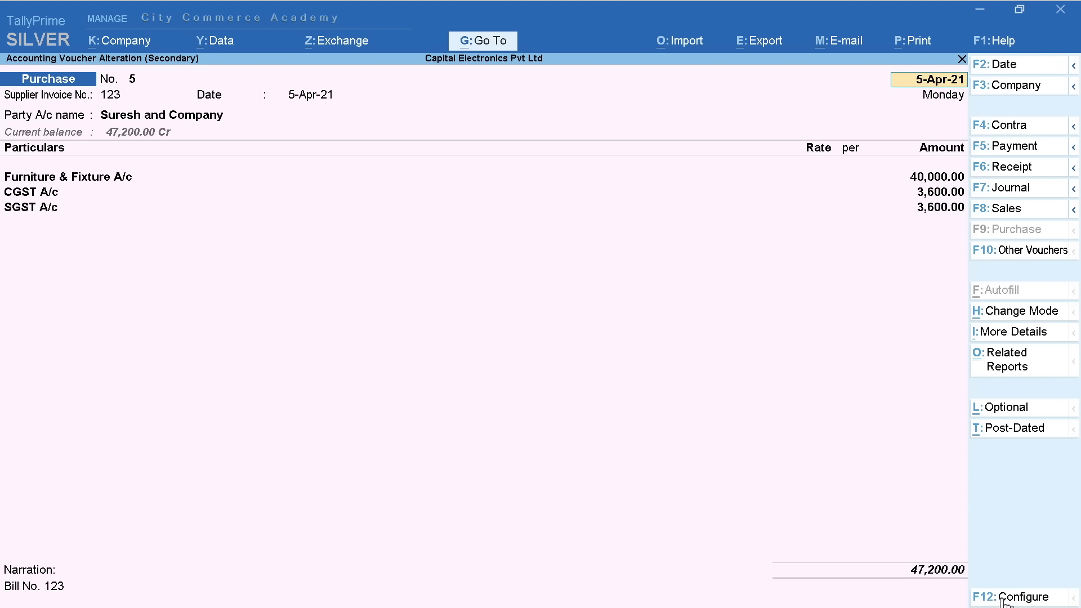
key("Escape")
key("Escape")
key("Down")
key("Down")
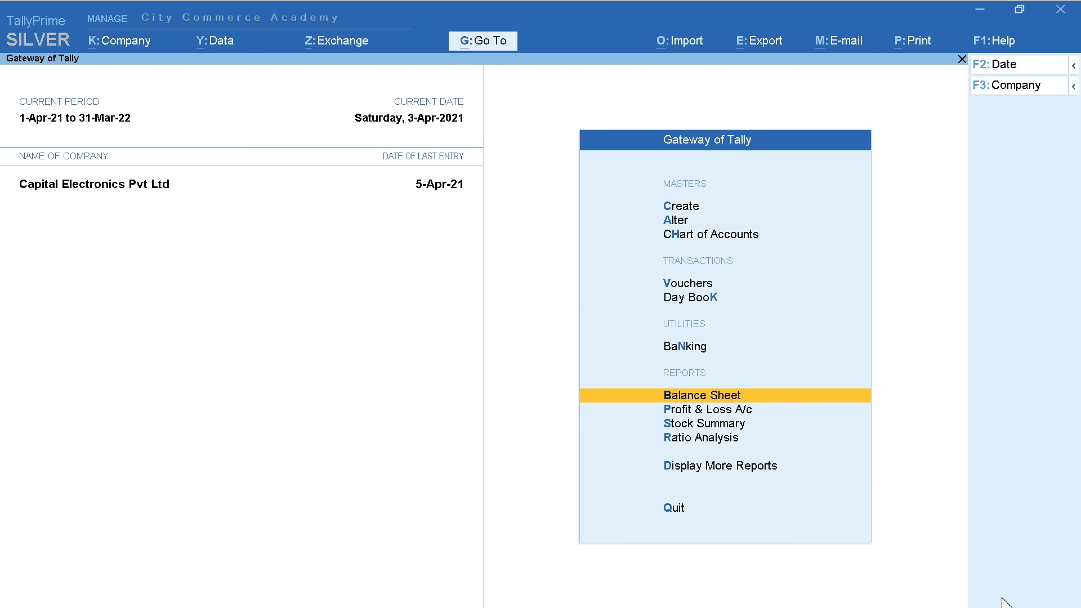
Show the Profit & Loss A/c in detailed form with its Purchases, Sales and Rent ledgers
key("Down")
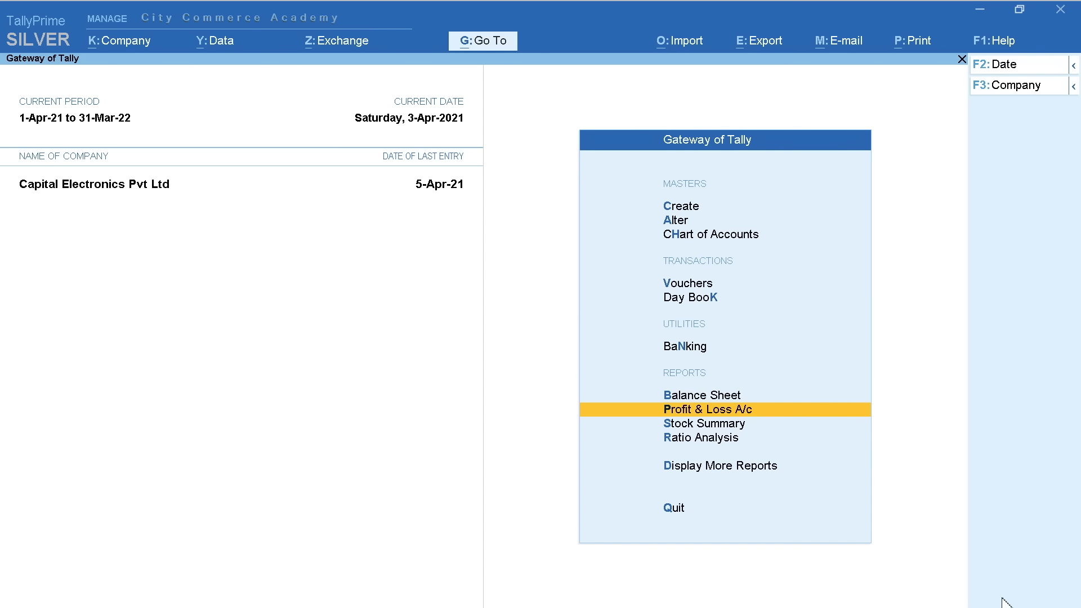
key("Return")
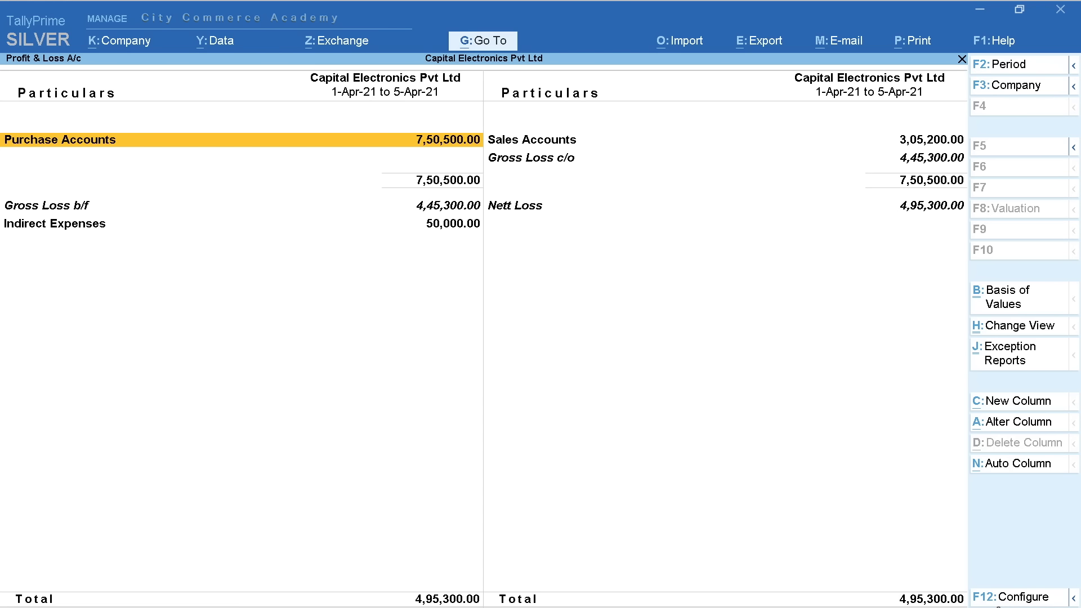
left_click(1008, 329)
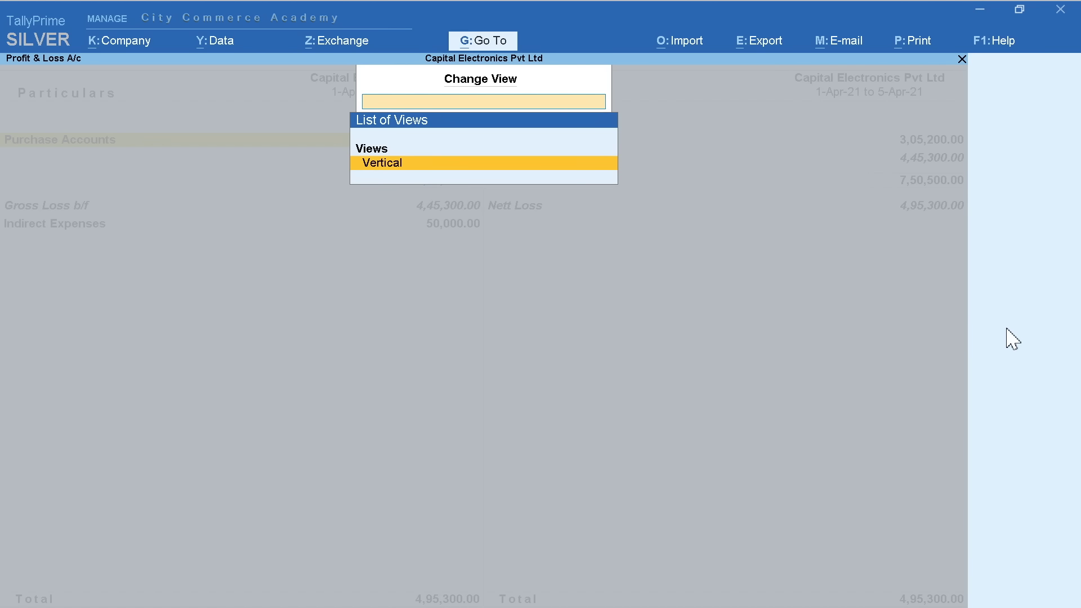
key("Escape")
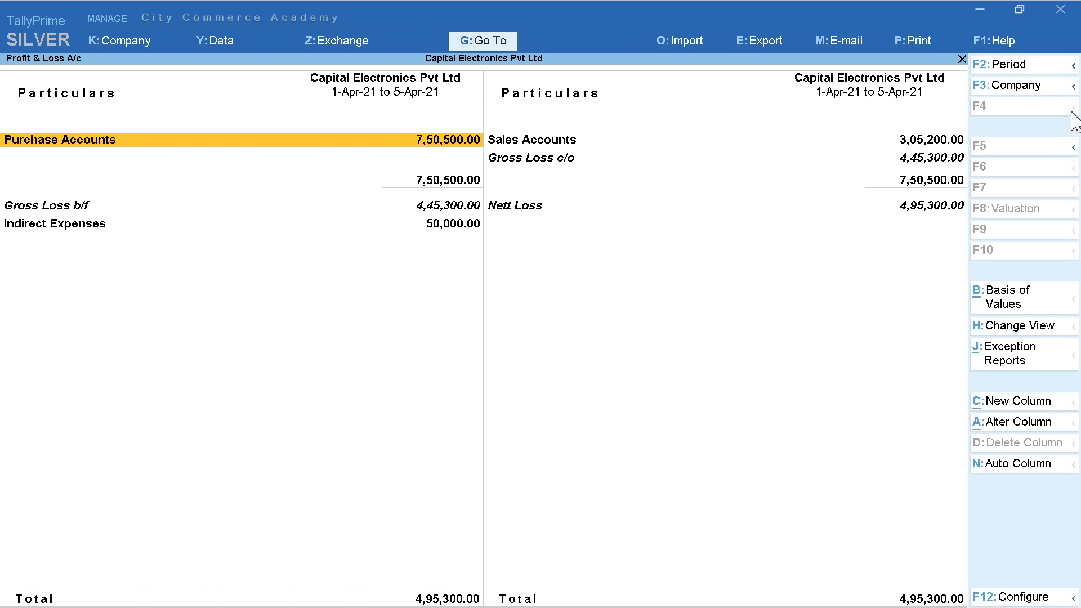
left_click(1072, 149)
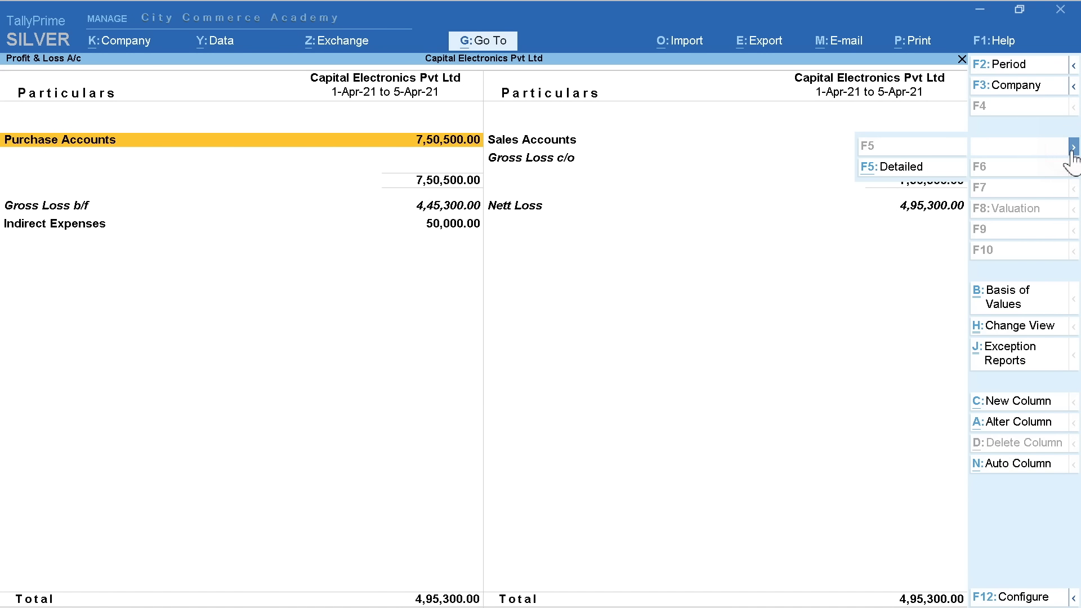
left_click(919, 167)
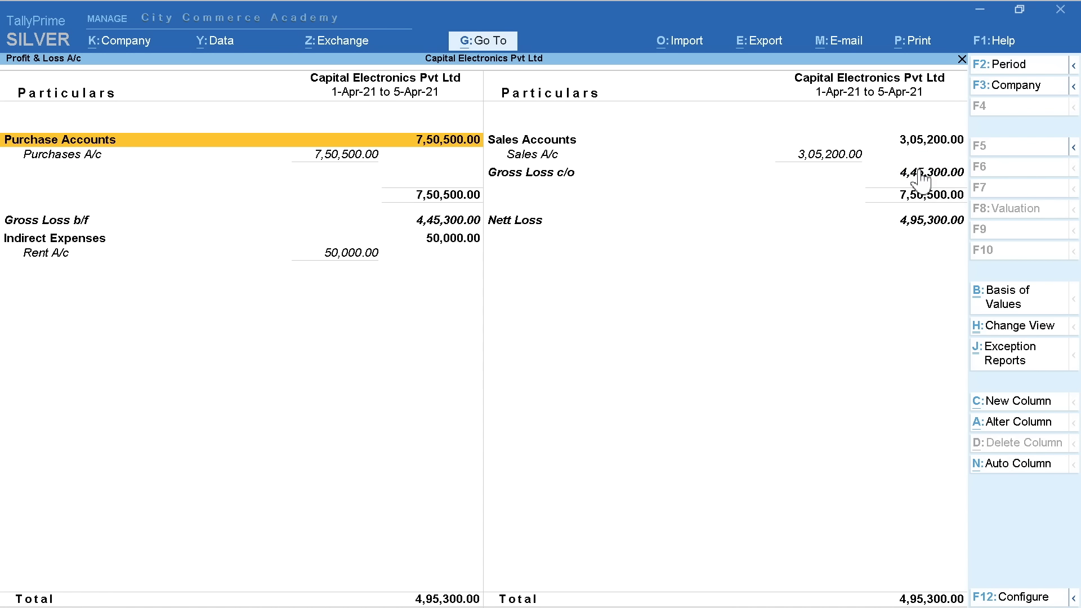
key("Escape")
key("Up")
Switch the Balance Sheet to detailed view and drill into the Sundry Debtors breakdown
key("Return")
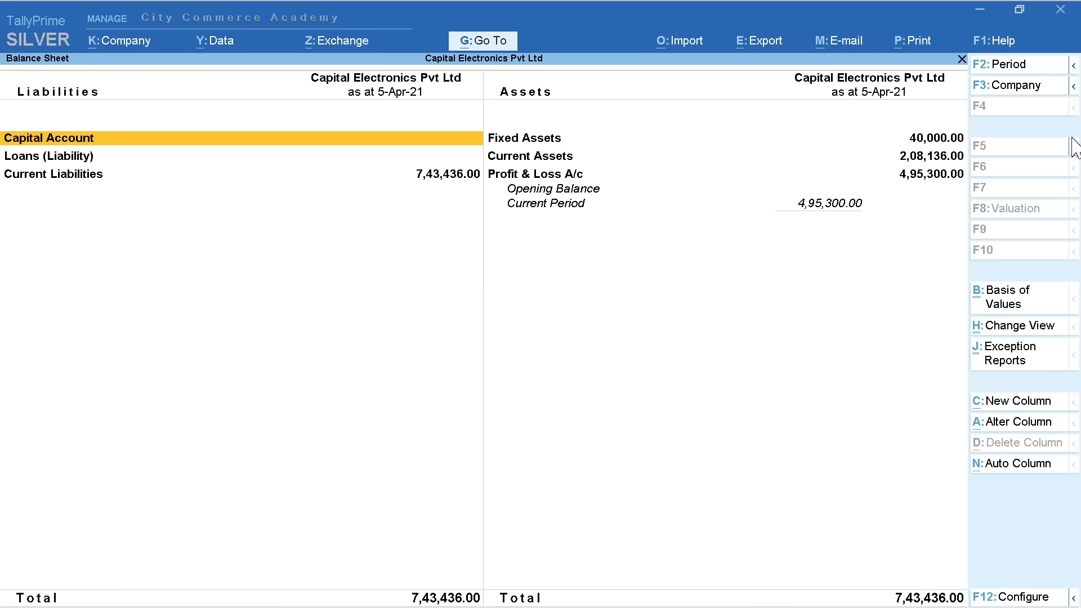
left_click(1073, 149)
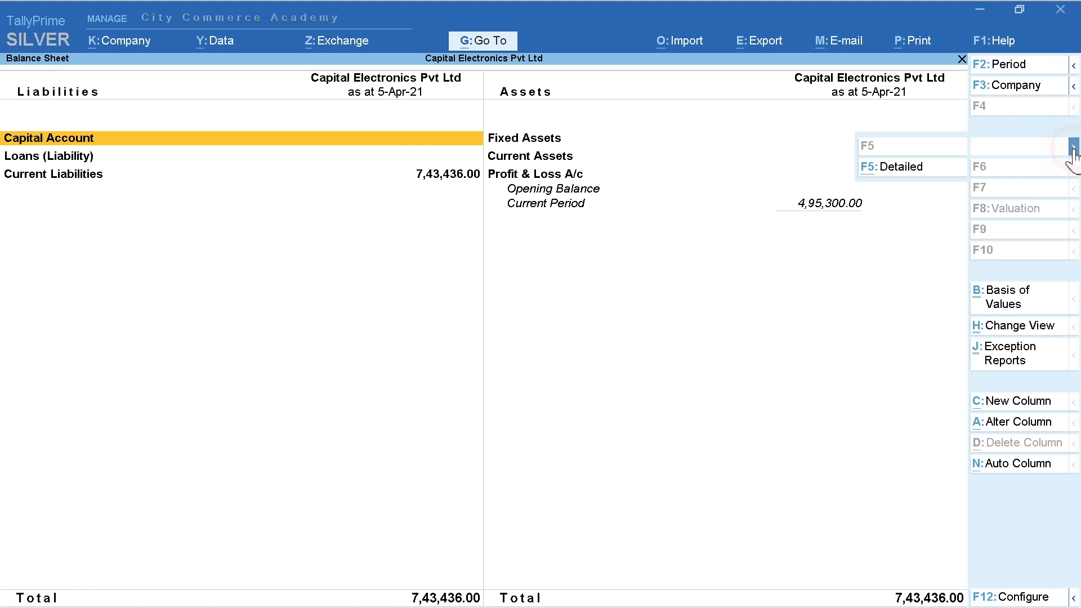
left_click(912, 169)
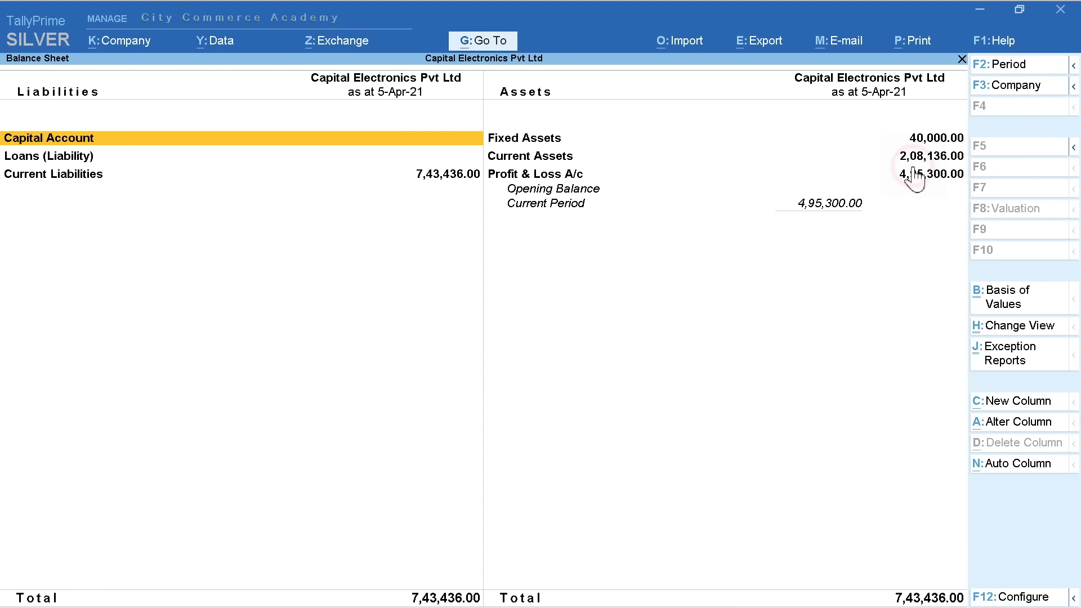
left_click(1048, 329)
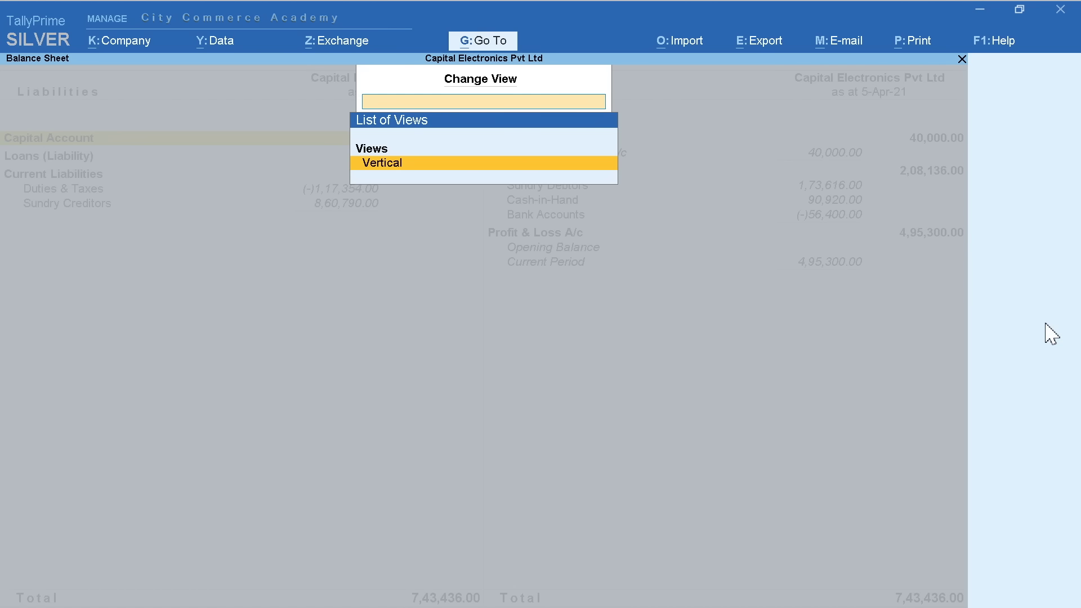
key("Escape")
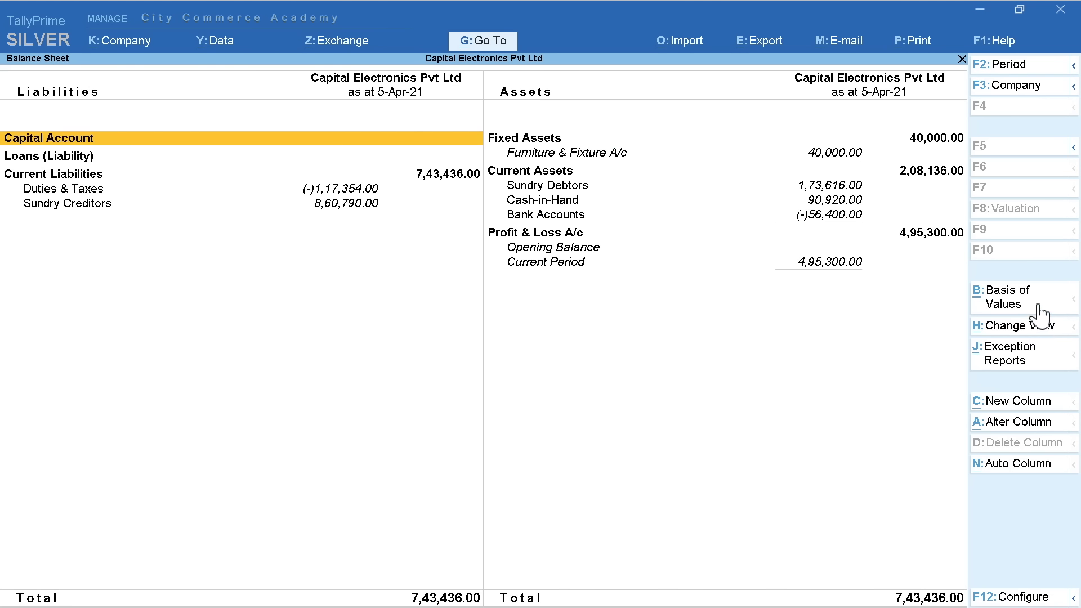
key("Down")
key("Right")
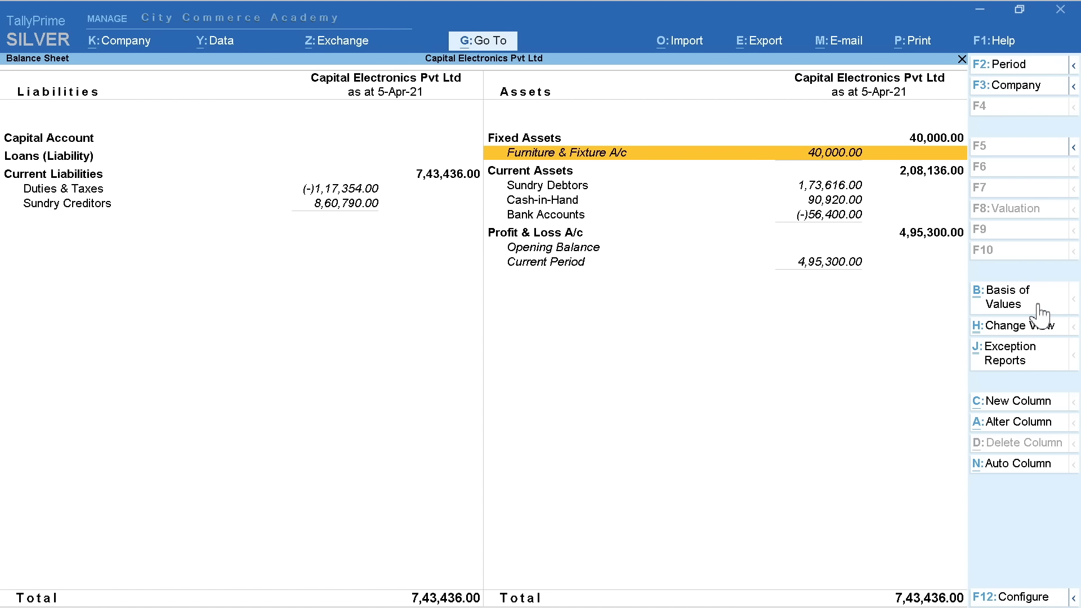
key("Down")
key("Down")
key("Return")
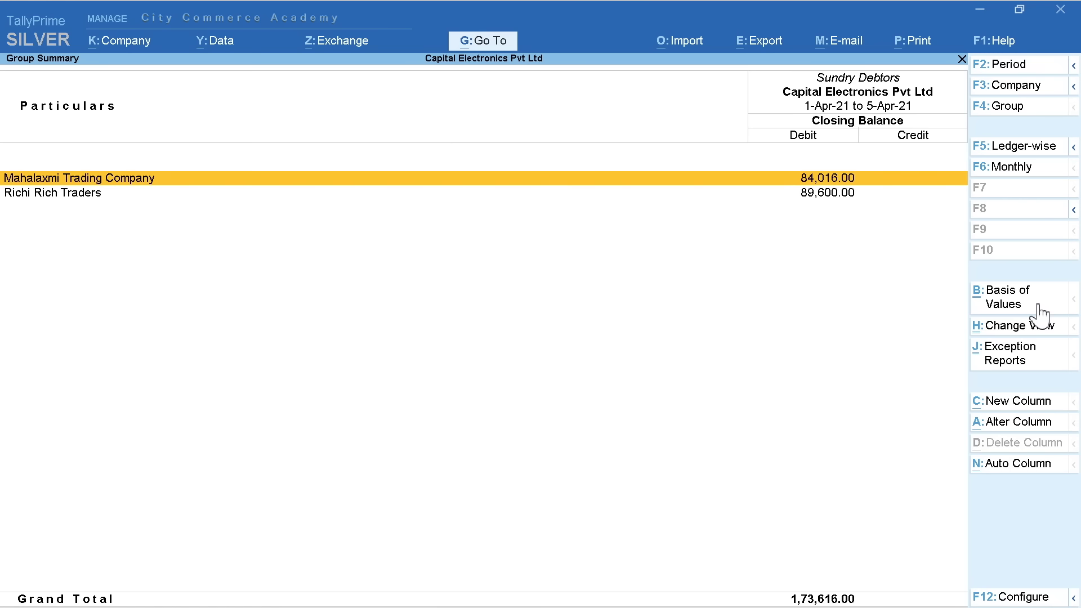
key("Escape")
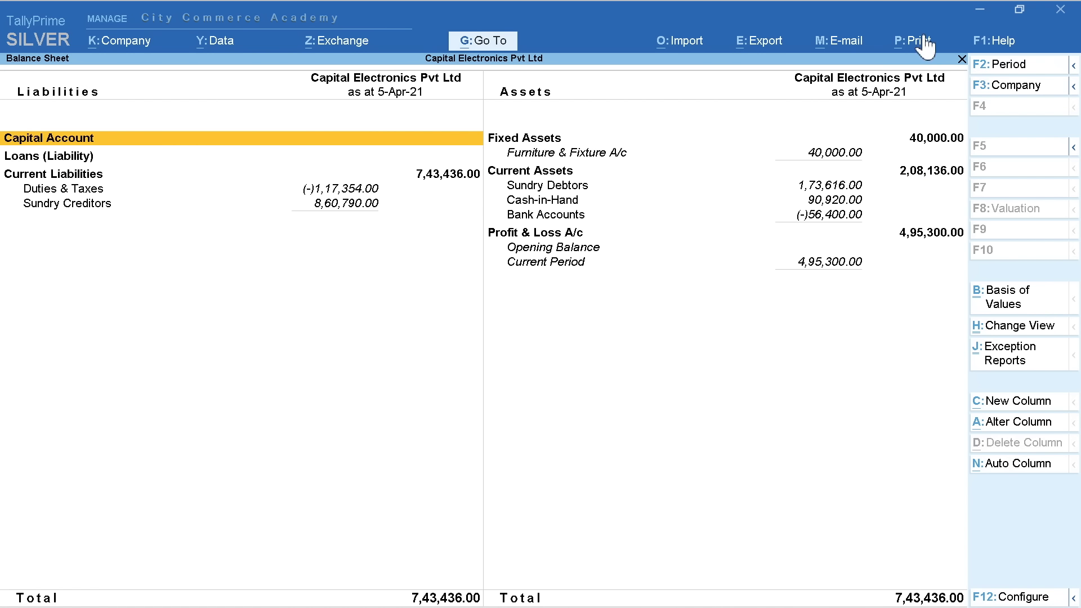
Open the Print > Current settings for the Balance Sheet, then close back to the Gateway
left_click(923, 44)
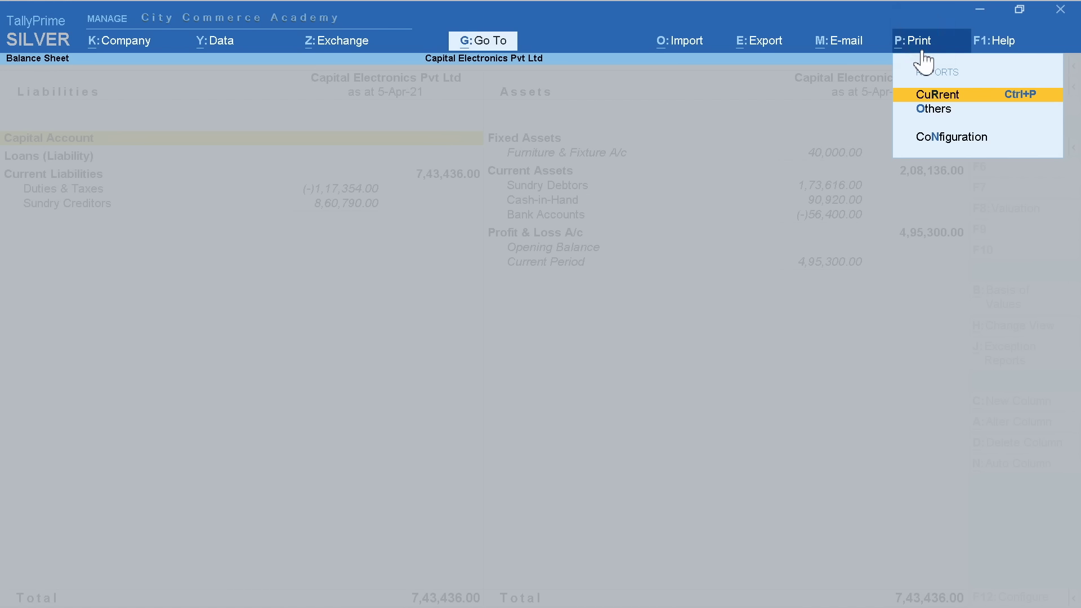
left_click(935, 92)
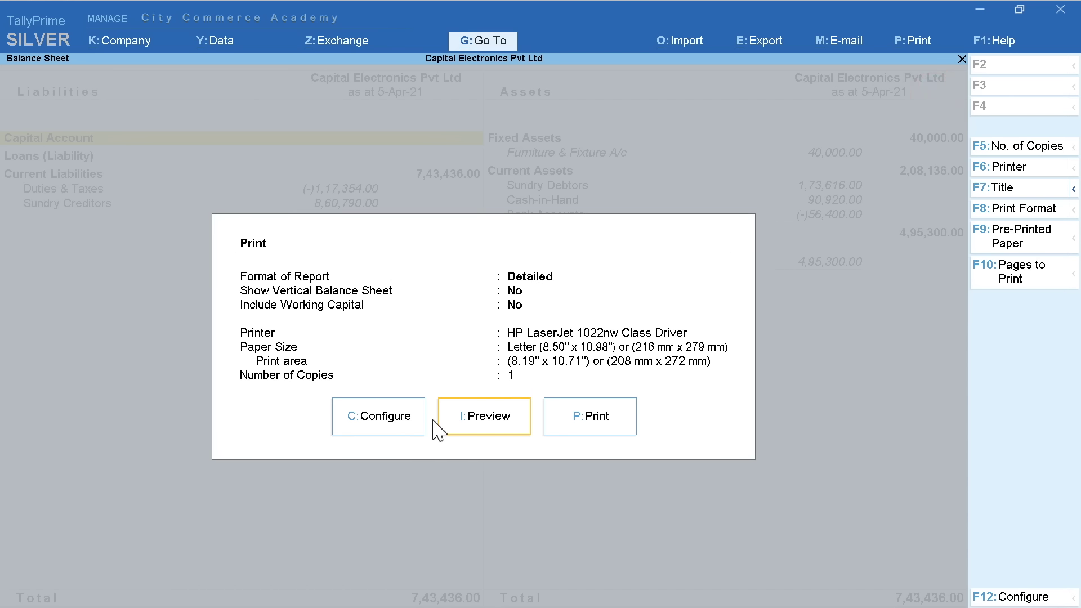
key("Escape")
key("Escape")
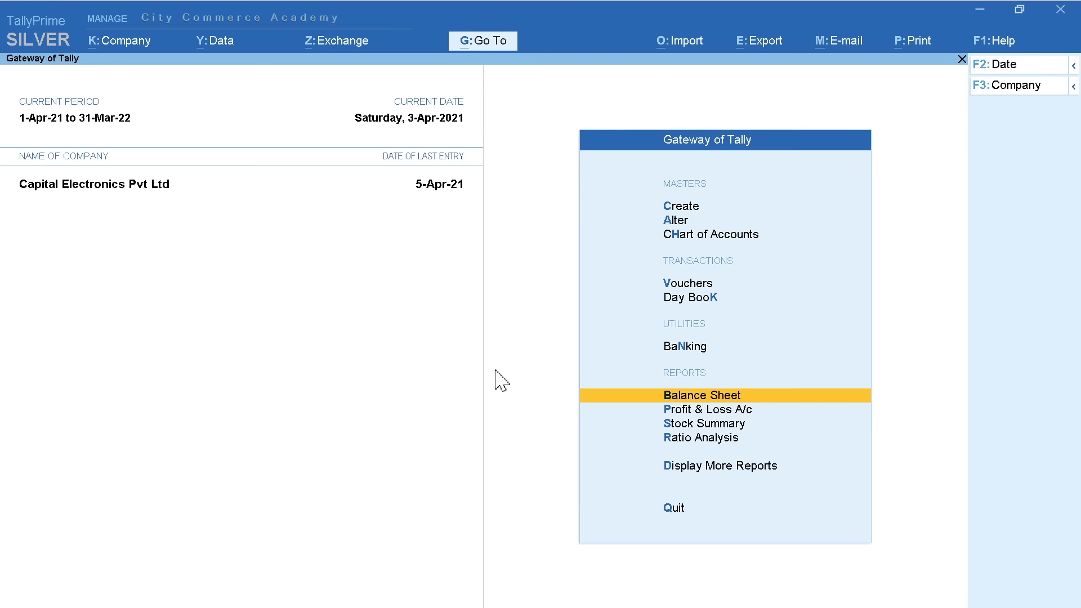
key("Down")
key("Down")
key("Down")
key("Down")
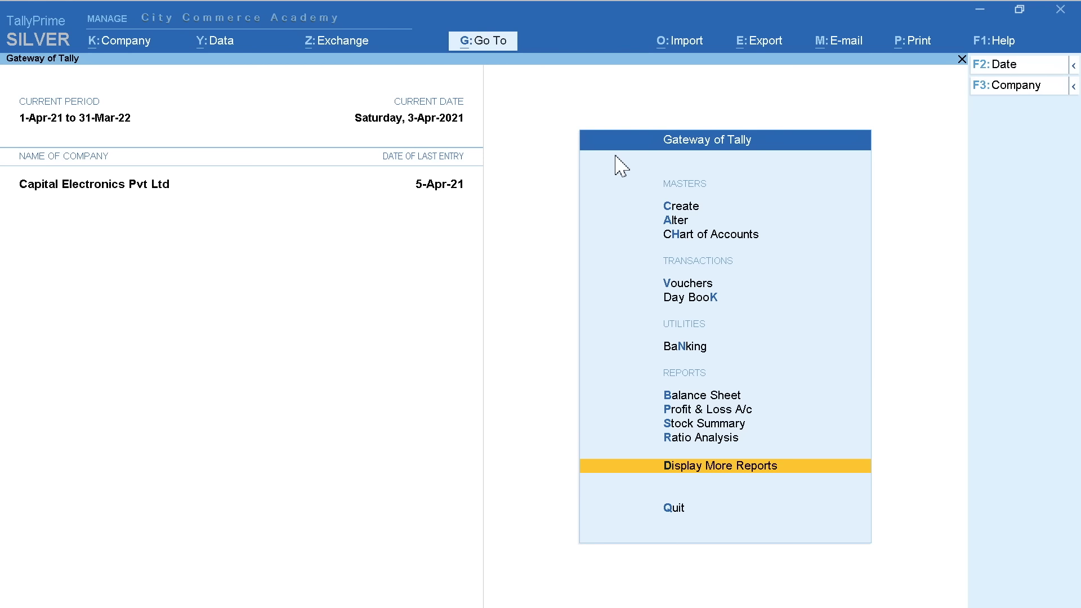
key("Down")
key("Down")
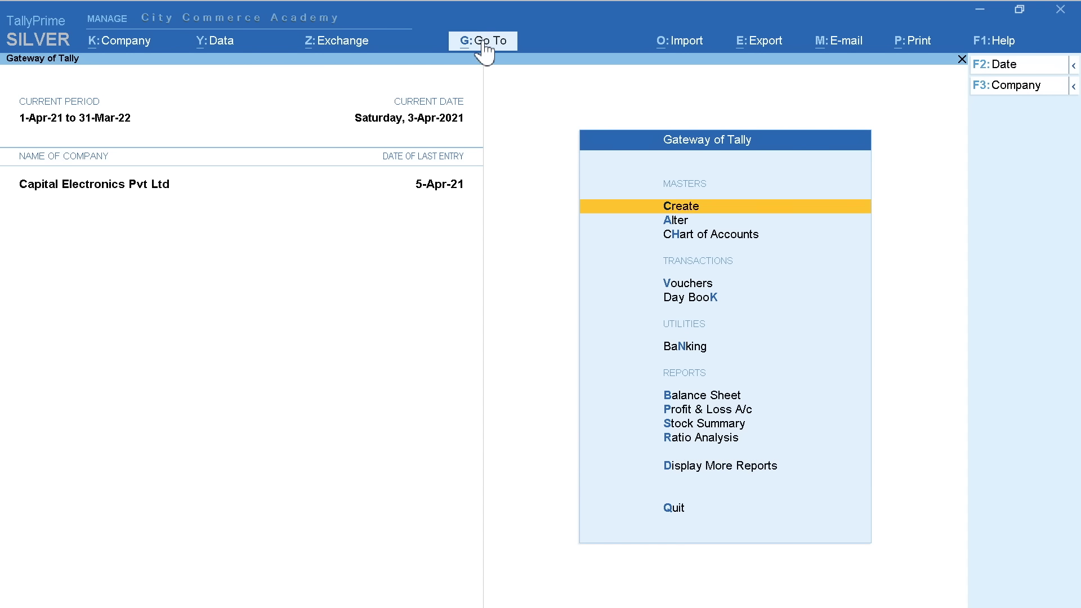
left_click(484, 44)
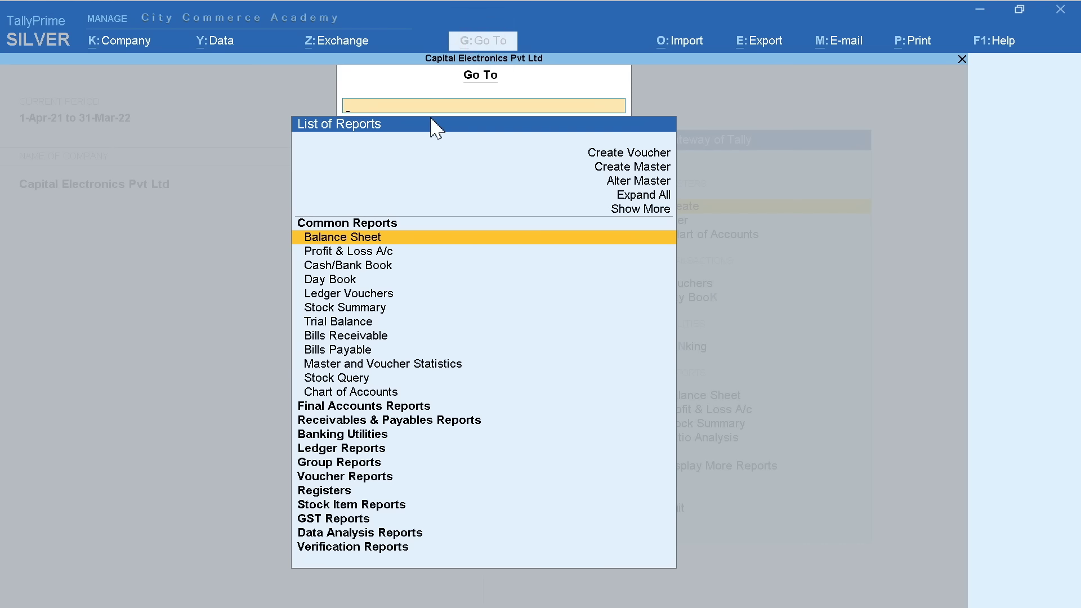
key("Down")
key("Down")
key("Down")
key("Down")
key("Down")
key("Down")
key("Down")
key("Down")
key("Down")
key("Down")
key("Down")
key("Down")
key("Down")
key("Down")
key("Down")
key("Down")
key("Down")
key("Down")
key("Down")
key("Down")
key("Down")
key("Down")
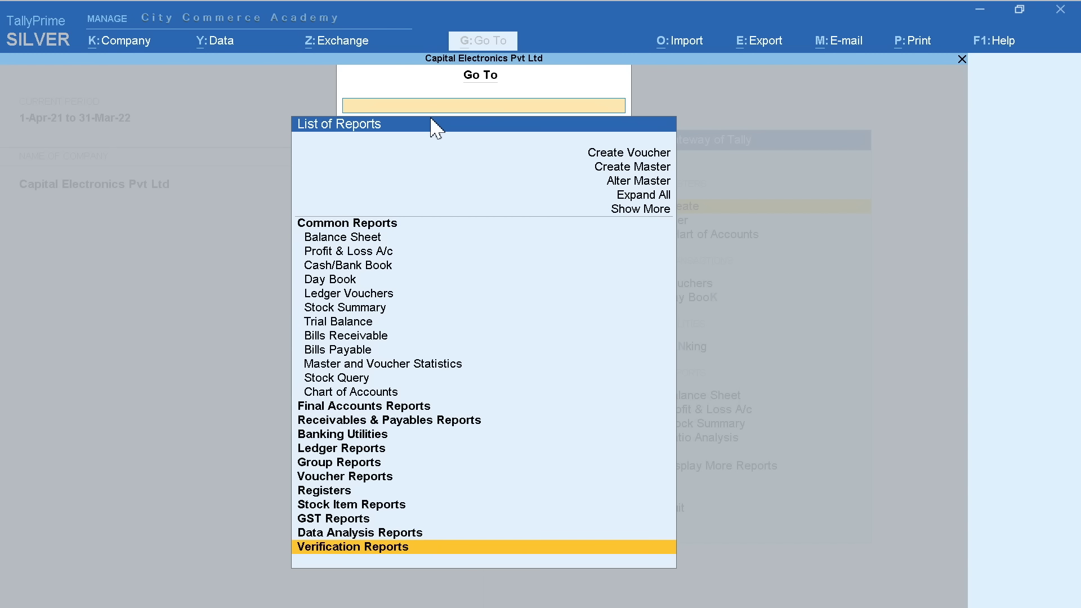
left_click(383, 105)
type("Trial")
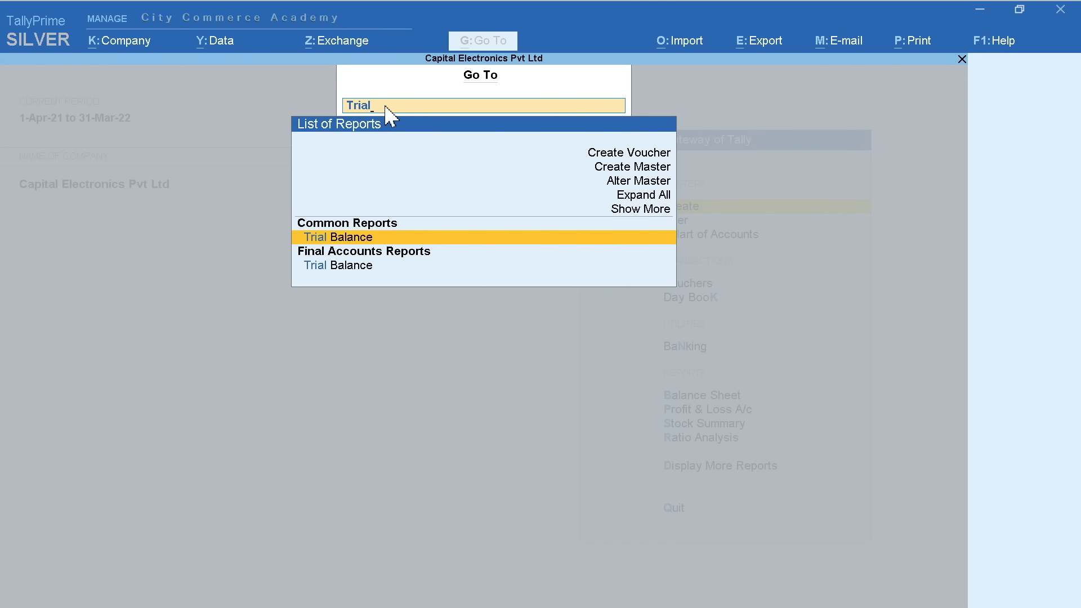
key("Return")
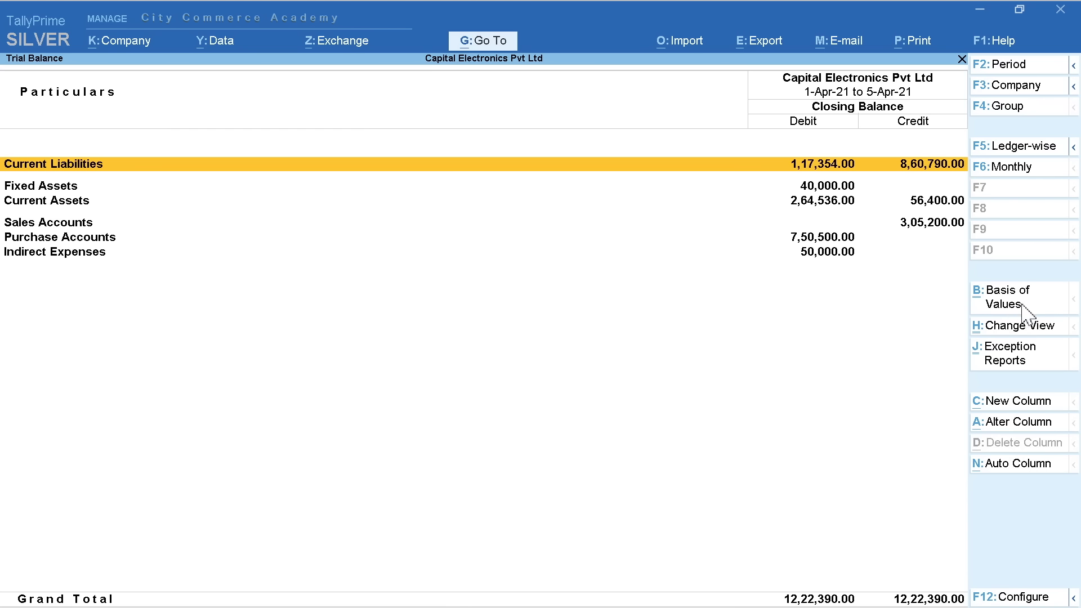
left_click(1026, 330)
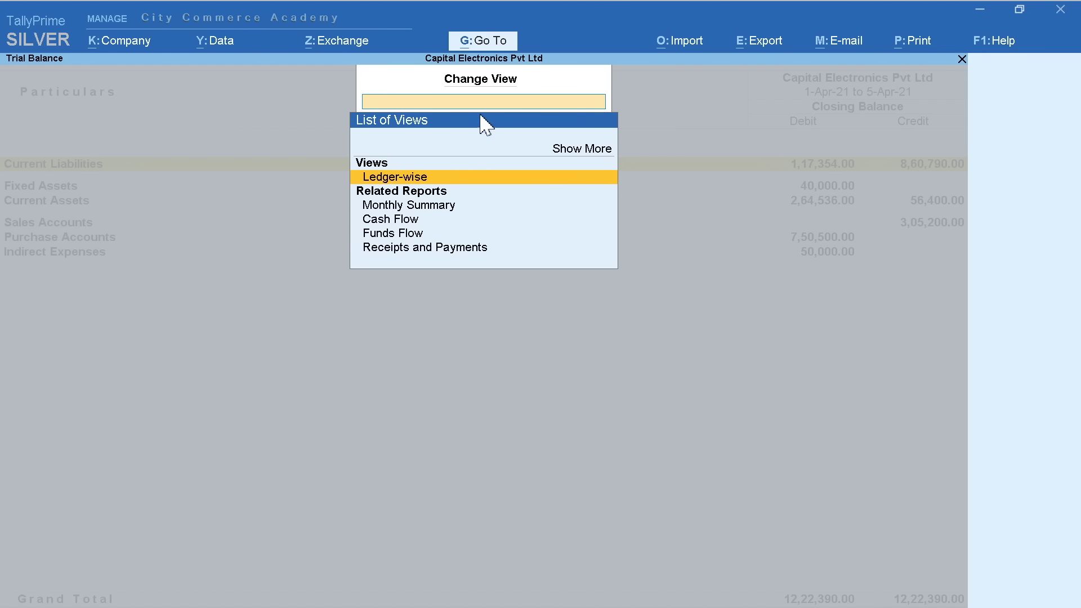
left_click(375, 179)
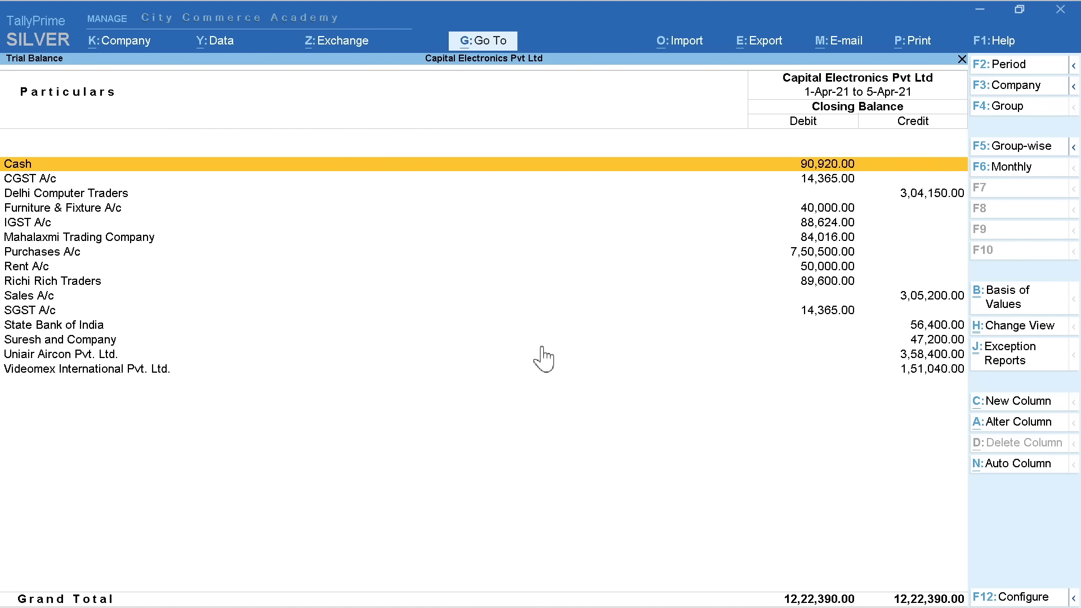
key("Down")
key("Escape")
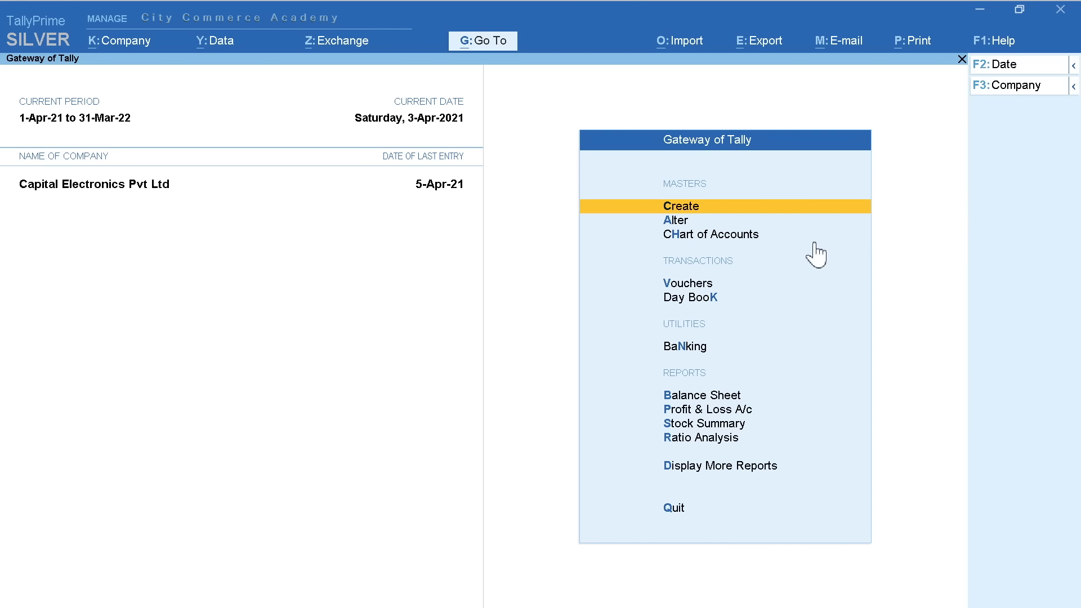